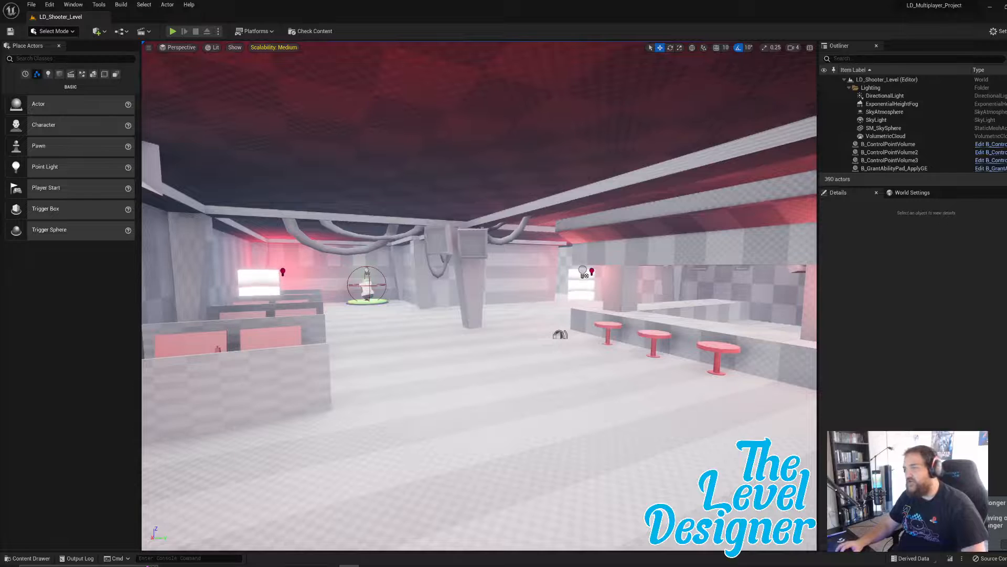
# - Examine the diner room's blockout, including the booths, counter stools, ceiling cables and central pillar
pyautogui.moveTo(594, 254); pyautogui.dragTo(543, 255, button='right')
pyautogui.press('w')
pyautogui.press('d')
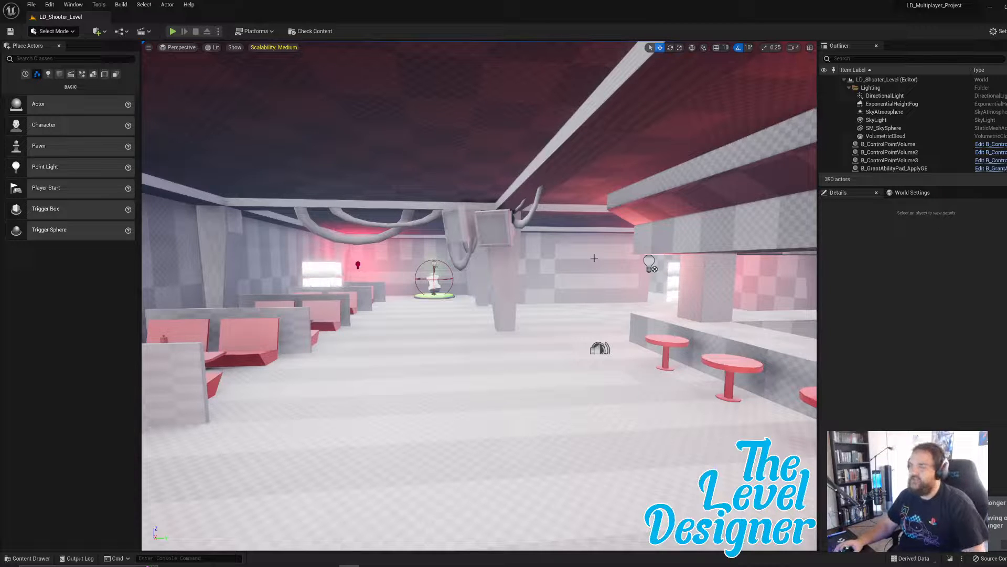
pyautogui.press('s')
pyautogui.moveTo(480, 296); pyautogui.dragTo(470, 314, button='right')
pyautogui.press('q')
pyautogui.moveTo(547, 306); pyautogui.dragTo(527, 281, button='right')
pyautogui.press('e')
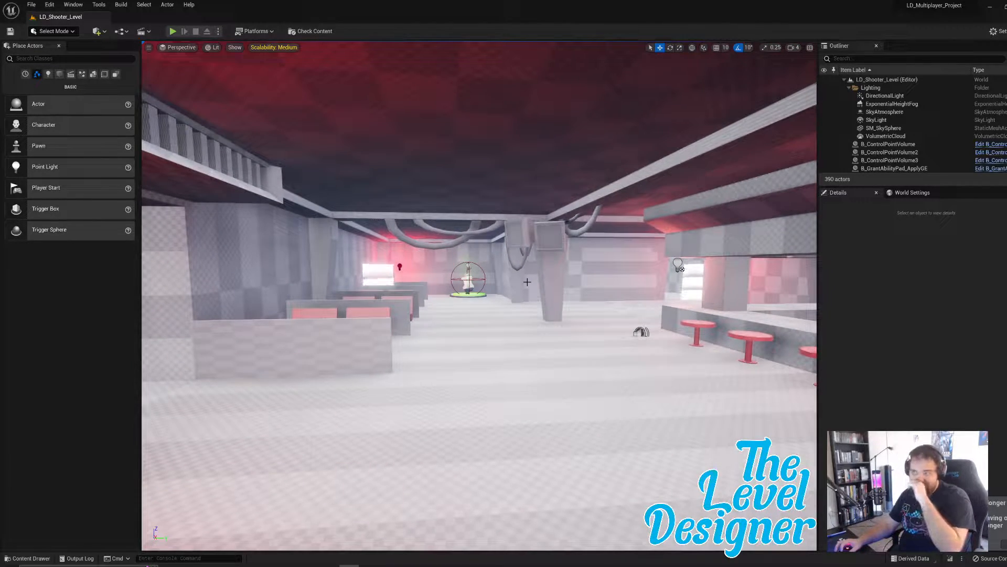
pyautogui.moveTo(554, 287)
pyautogui.mouseDown(button='right')
pyautogui.moveTo(650, 294)
pyautogui.moveTo(705, 283)
pyautogui.moveTo(556, 289)
pyautogui.moveTo(578, 291)
pyautogui.moveTo(570, 297)
pyautogui.mouseUp(button='right')
pyautogui.press('w')
pyautogui.press('q')
pyautogui.press('e')
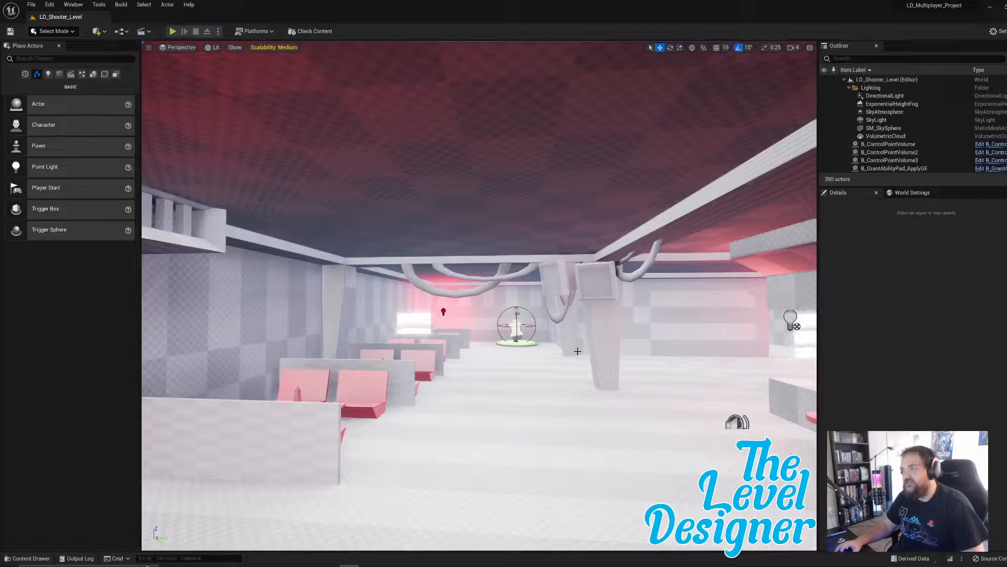
# - Select the blockout mesh containing the divider wall in the adjoining room and open it in Modeling Mode's Cube Grid tool
pyautogui.moveTo(578, 351); pyautogui.dragTo(194, 349, button='right')
pyautogui.moveTo(367, 351); pyautogui.dragTo(577, 351, button='right')
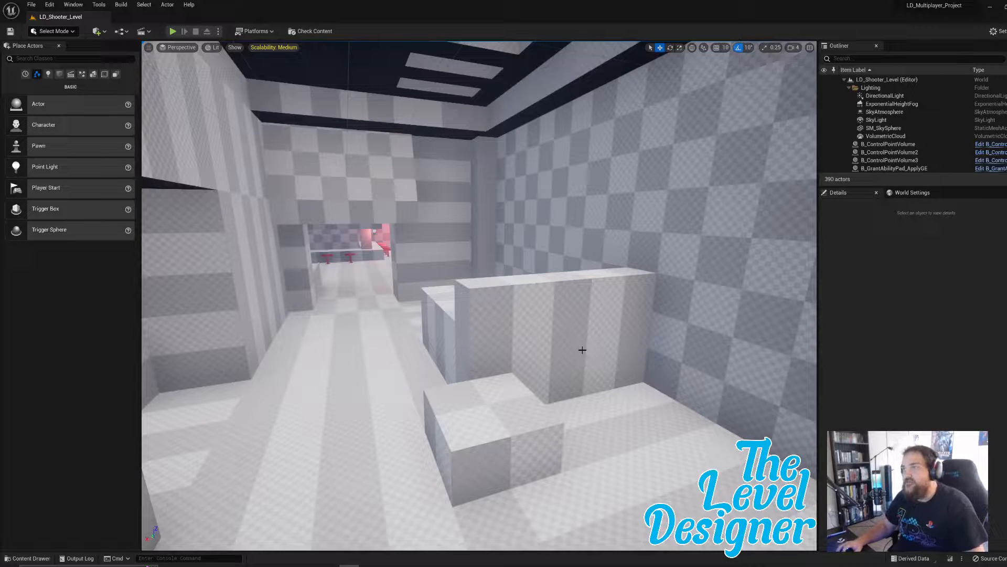
pyautogui.moveTo(481, 315); pyautogui.dragTo(420, 296, button='right')
pyautogui.click(441, 305)
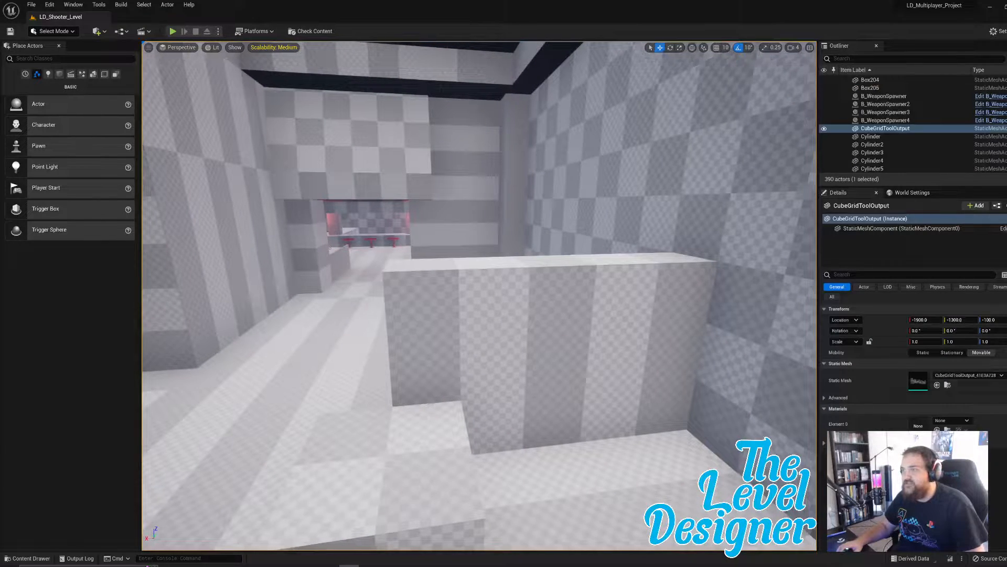
pyautogui.moveTo(492, 224); pyautogui.dragTo(488, 222, button='right')
pyautogui.click(50, 32)
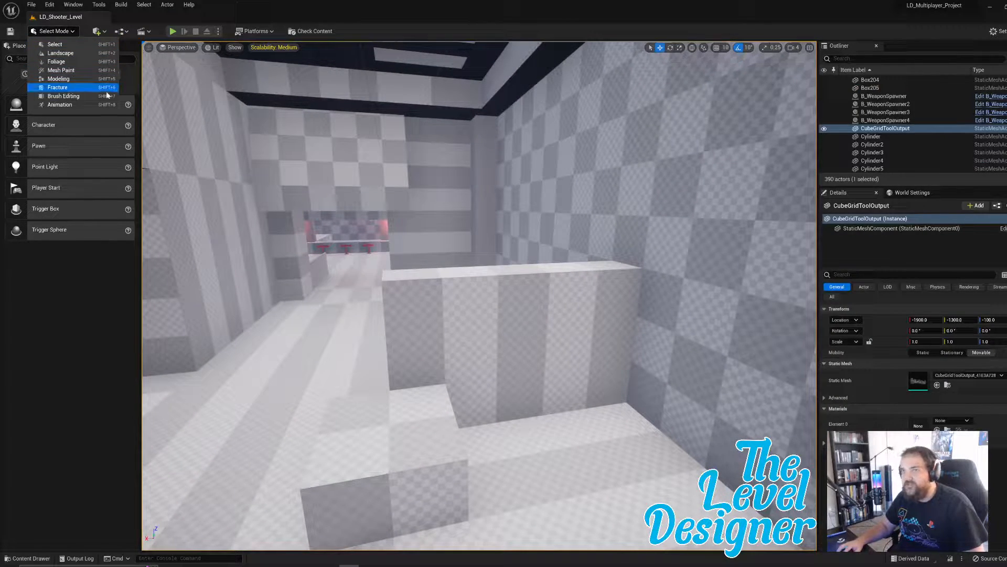
pyautogui.click(70, 79)
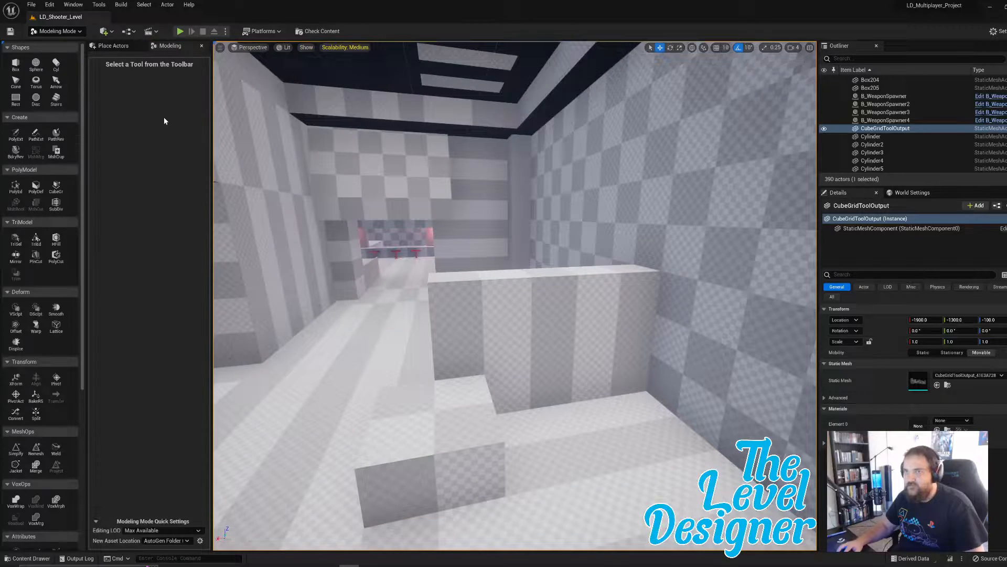
pyautogui.click(61, 190)
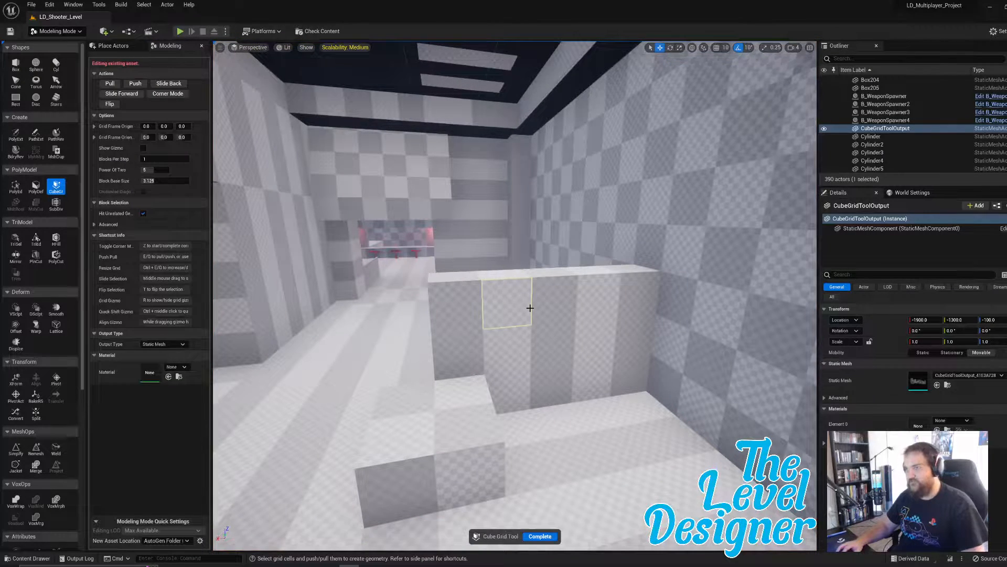
# - Push the five-cell row along the top of the tall divider wall down three blocks to floor level
pyautogui.moveTo(530, 308); pyautogui.dragTo(530, 301, button='right')
pyautogui.click(535, 279)
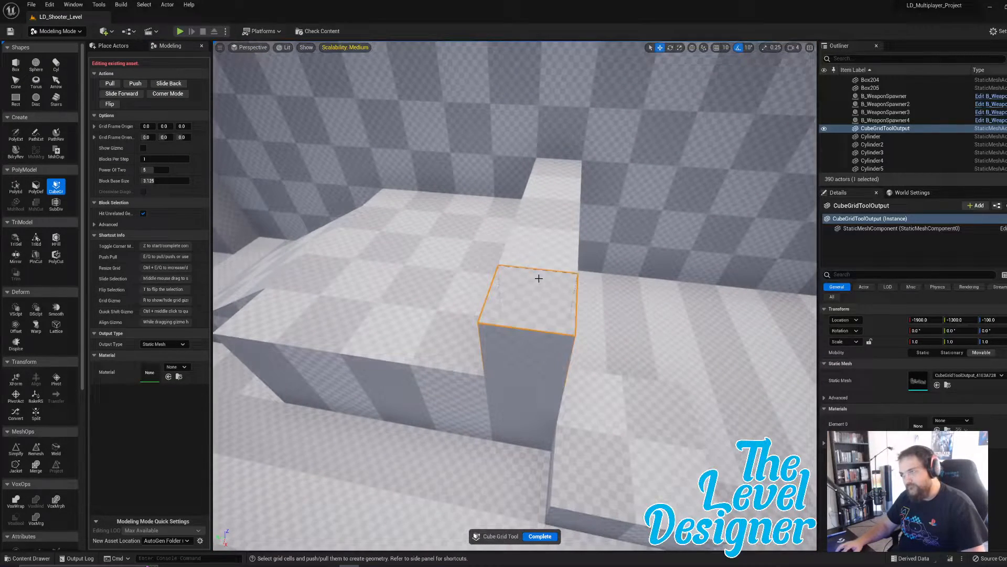
pyautogui.keyDown('shift'); pyautogui.click(565, 167); pyautogui.keyUp('shift')
pyautogui.press('q')
pyautogui.press('q')
pyautogui.press('q')
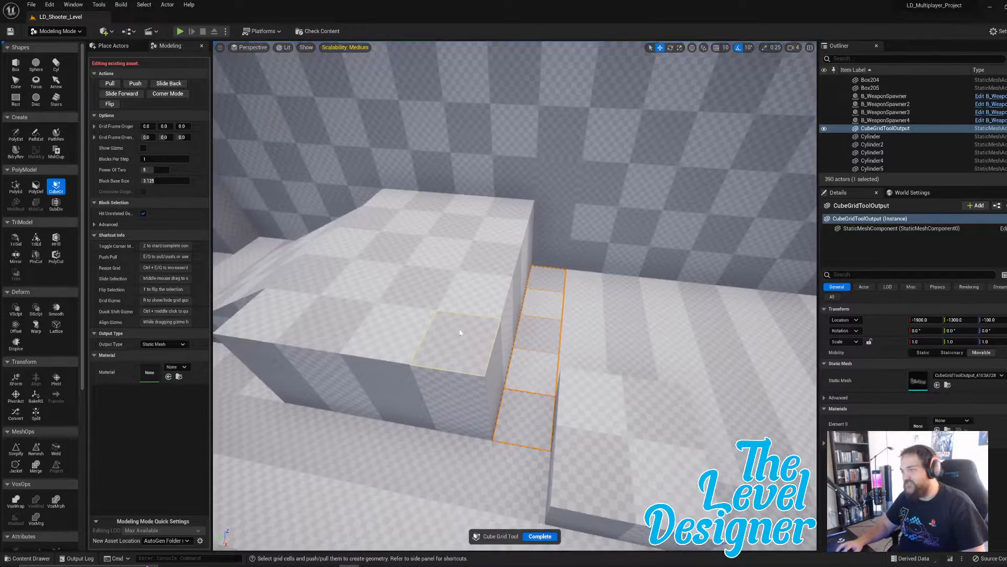
# - Push the raised platform cells beside the removed divider down three blocks, flush with the floor
pyautogui.click(460, 332)
pyautogui.keyDown('shift'); pyautogui.click(396, 198); pyautogui.keyUp('shift')
pyautogui.press('q')
pyautogui.press('q')
pyautogui.press('q')
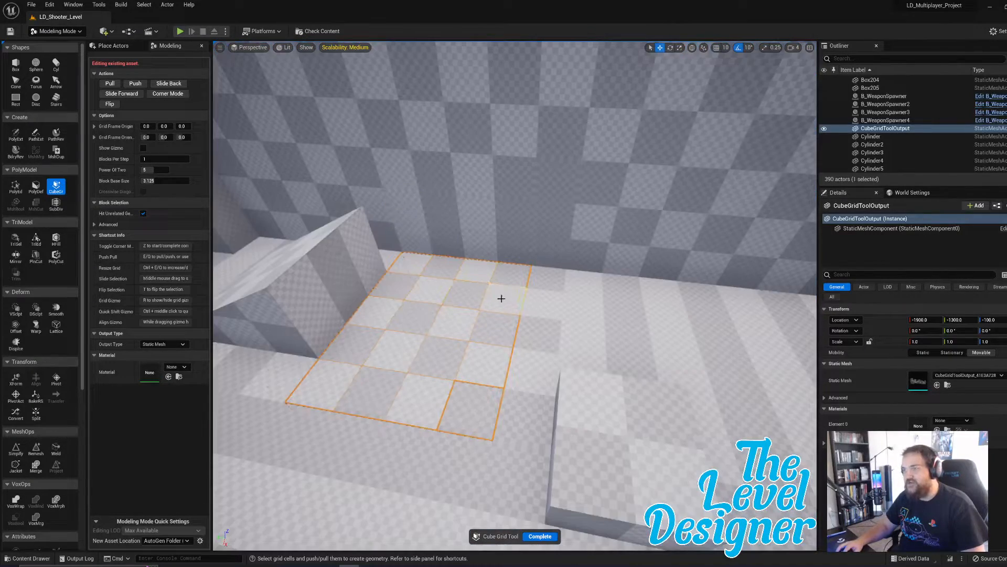
# - Push the three-cell front row of the remaining sloped block down three blocks to floor level
pyautogui.moveTo(502, 299); pyautogui.dragTo(556, 284, button='right')
pyautogui.click(561, 279)
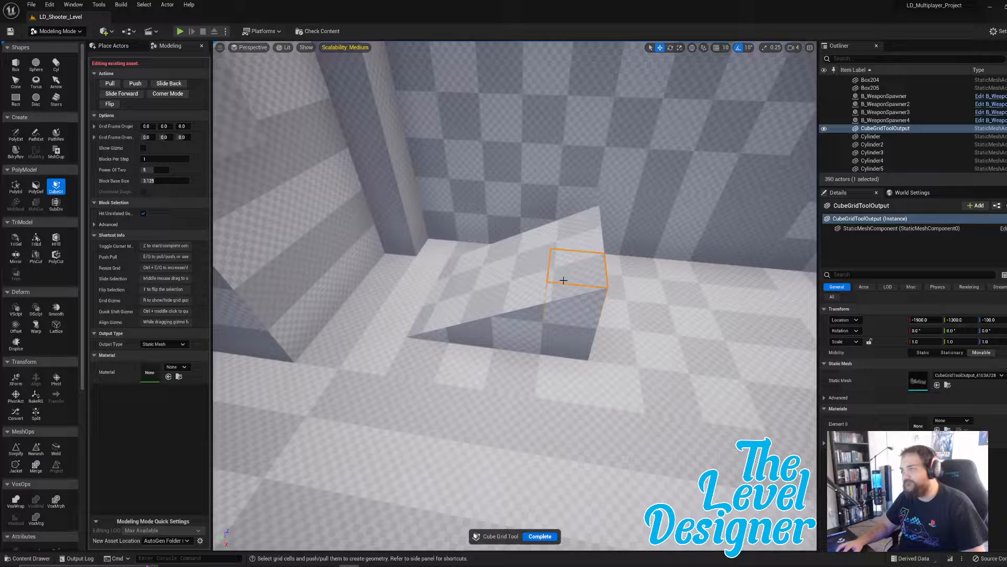
pyautogui.keyDown('shift'); pyautogui.click(472, 249); pyautogui.keyUp('shift')
pyautogui.press('q')
pyautogui.press('q')
pyautogui.press('q')
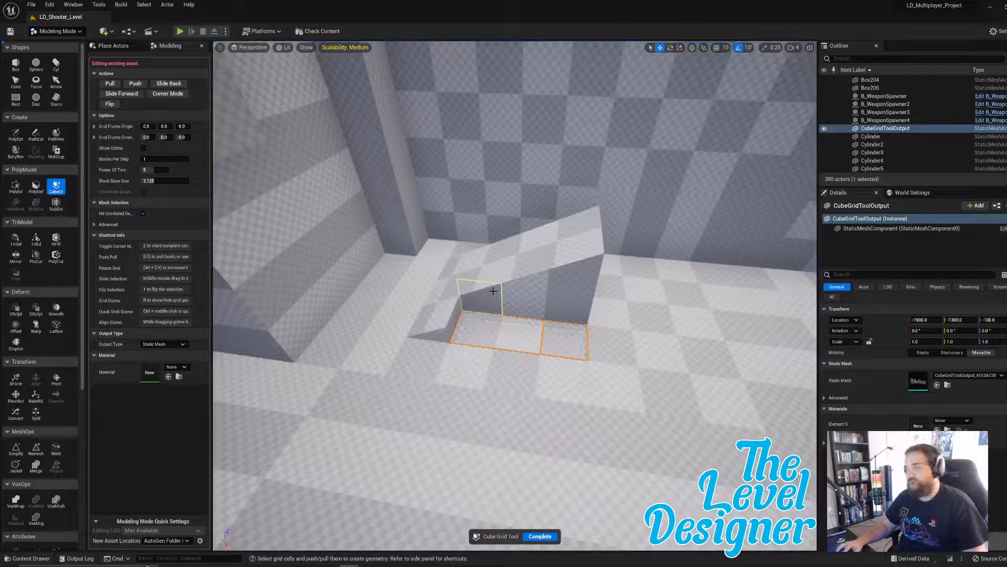
# - Try to push the whole grid area around the remaining ramp down two blocks, and undo both pushes
pyautogui.click(444, 297)
pyautogui.click(431, 309)
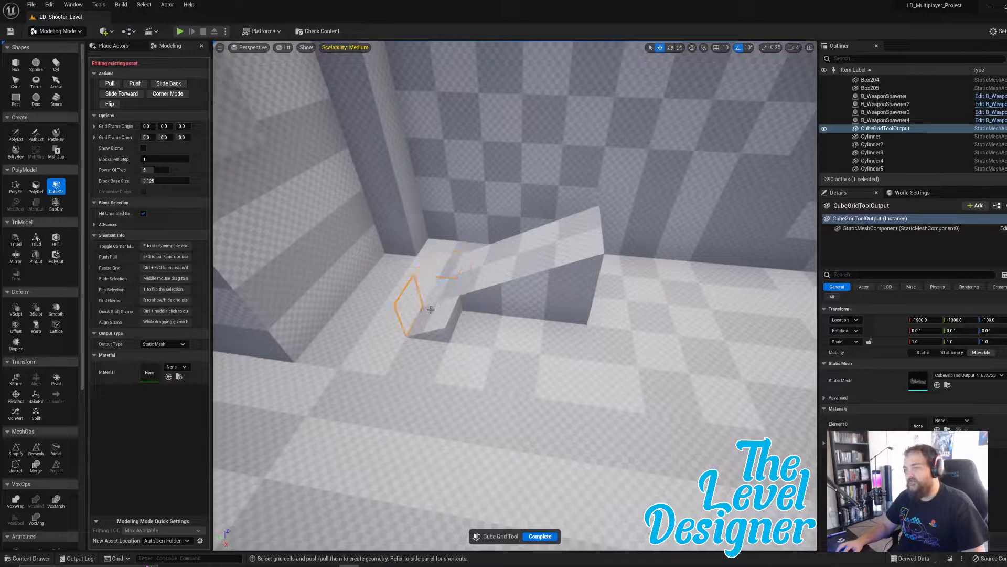
pyautogui.click(428, 290)
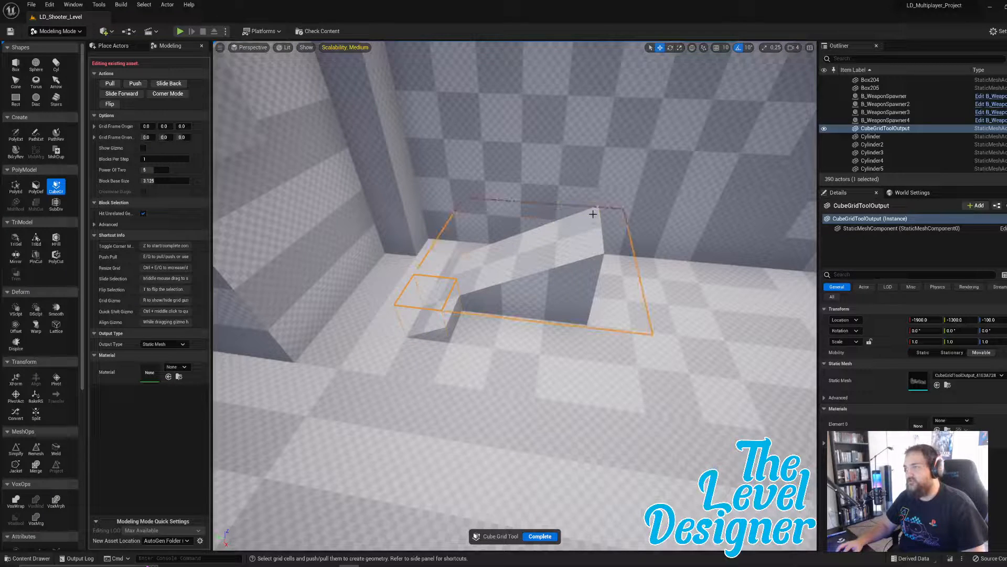
pyautogui.press('q')
pyautogui.press('q')
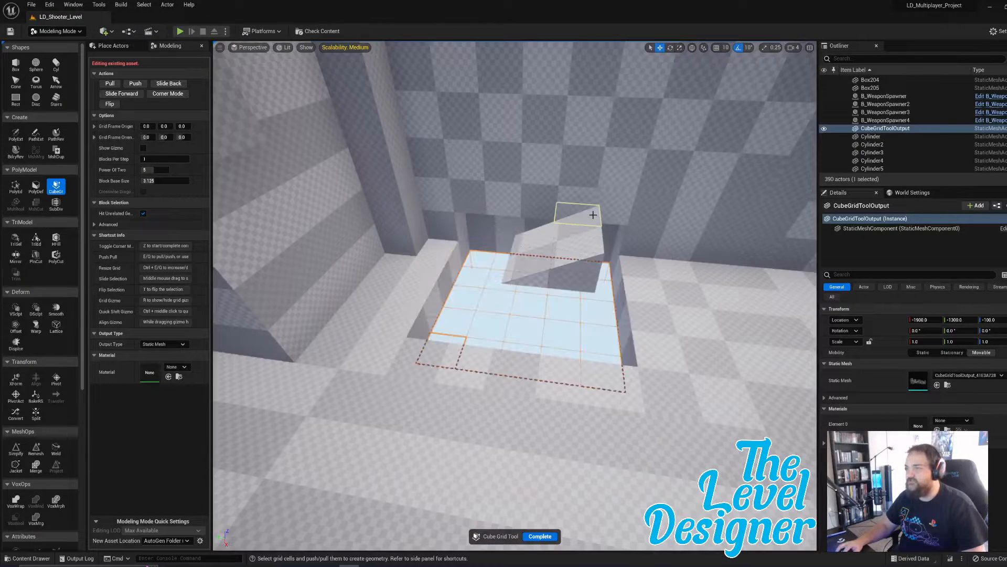
pyautogui.hotkey('ctrl', 'z')
pyautogui.hotkey('ctrl', 'z')
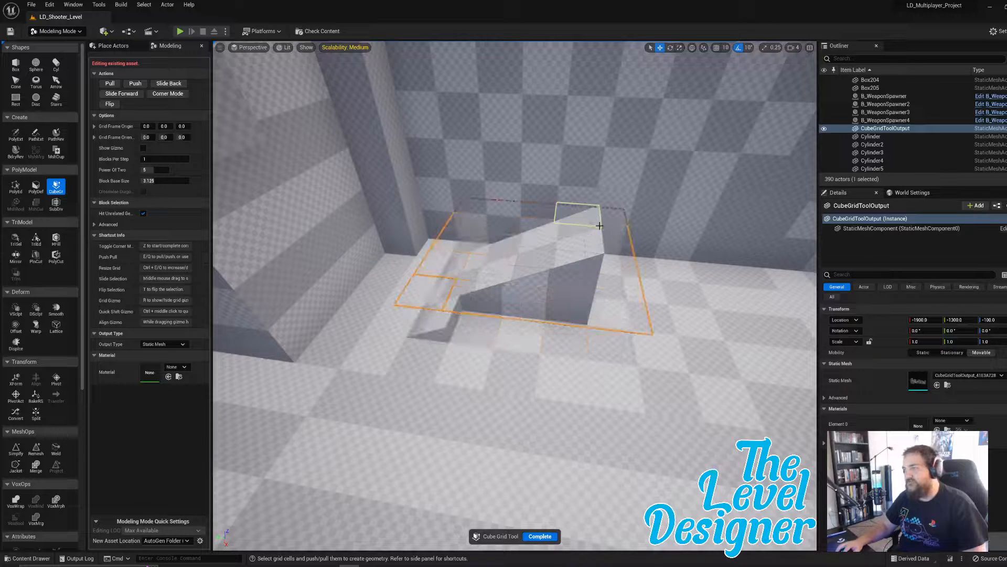
# - Push the leftover ledge and the remaining ramp's front faces back towards the wall to remove the ramp
pyautogui.moveTo(599, 223); pyautogui.dragTo(561, 220, button='right')
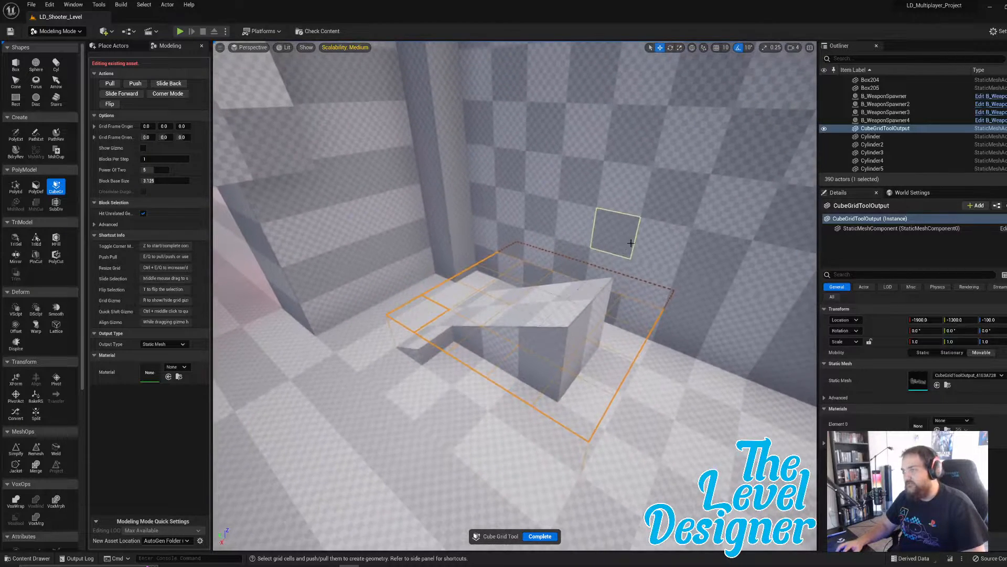
pyautogui.click(586, 287)
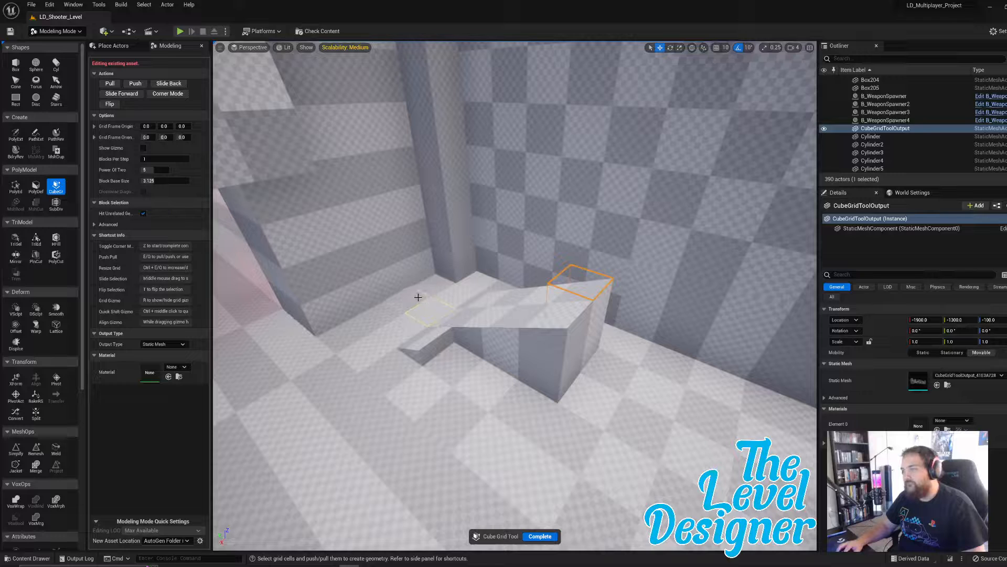
pyautogui.moveTo(418, 298); pyautogui.dragTo(506, 353, button='right')
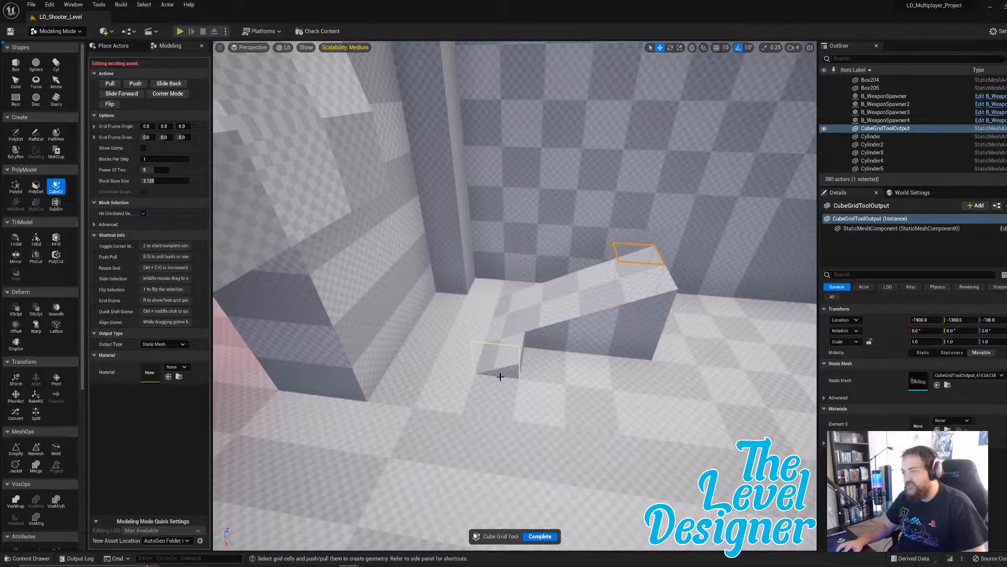
pyautogui.click(502, 377)
pyautogui.press('q')
pyautogui.click(520, 340)
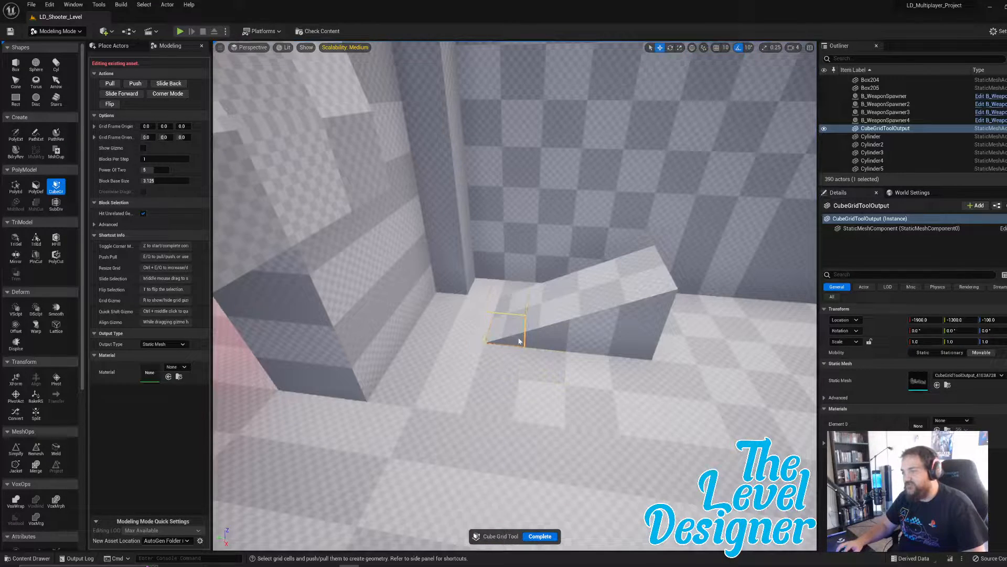
pyautogui.click(521, 340)
pyautogui.moveTo(538, 342); pyautogui.dragTo(641, 308)
pyautogui.press('q')
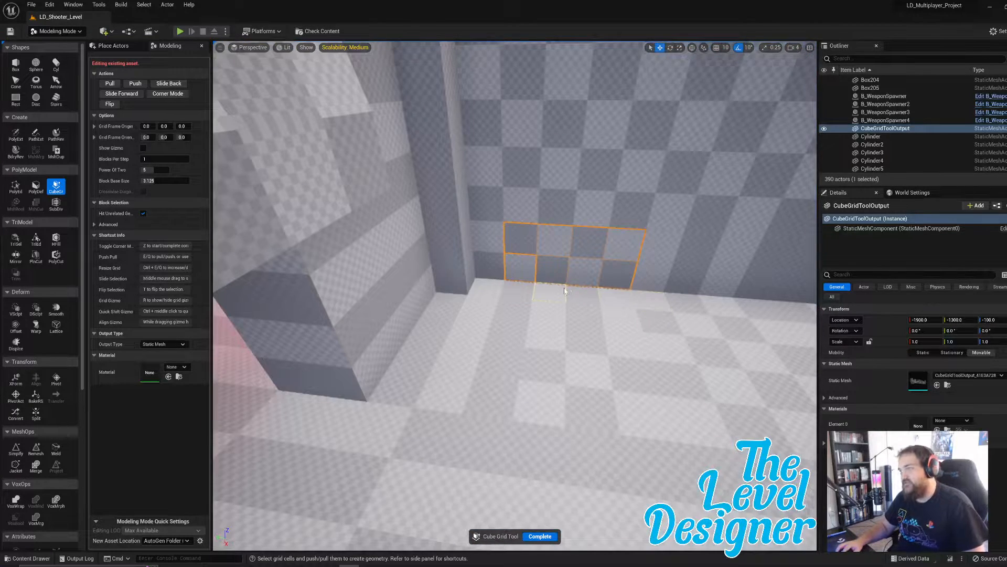
# - Push the low three-cell block down flush with the floor and complete the Cube Grid edit
pyautogui.moveTo(565, 291); pyautogui.dragTo(729, 291, button='right')
pyautogui.moveTo(562, 280); pyautogui.dragTo(611, 288)
pyautogui.press('q')
pyautogui.press('w')
pyautogui.moveTo(584, 293)
pyautogui.mouseDown(button='right')
pyautogui.moveTo(734, 293)
pyautogui.moveTo(578, 293)
pyautogui.mouseUp(button='right')
pyautogui.click(694, 351)
pyautogui.keyDown('shift'); pyautogui.click(614, 376); pyautogui.keyUp('shift')
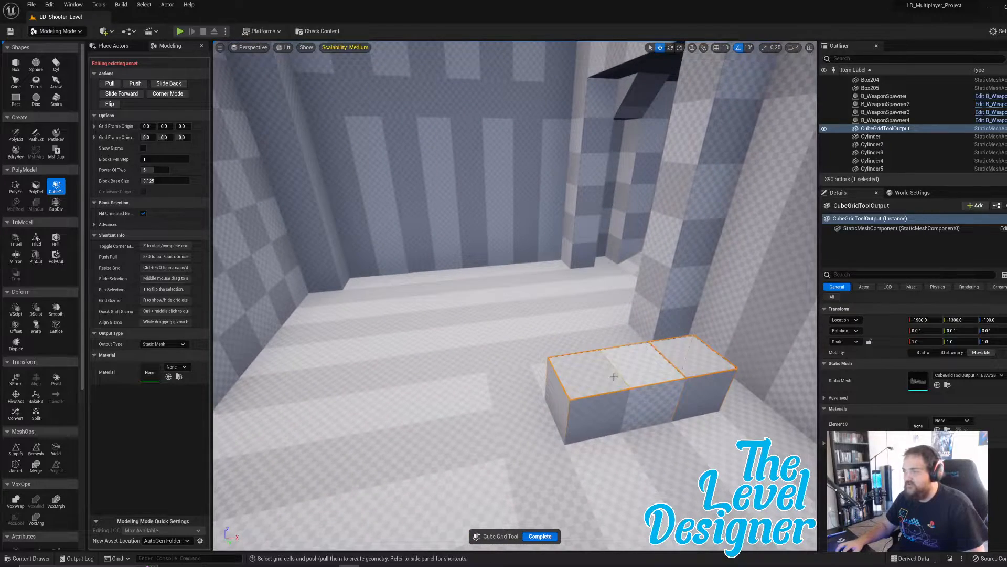
pyautogui.press('q')
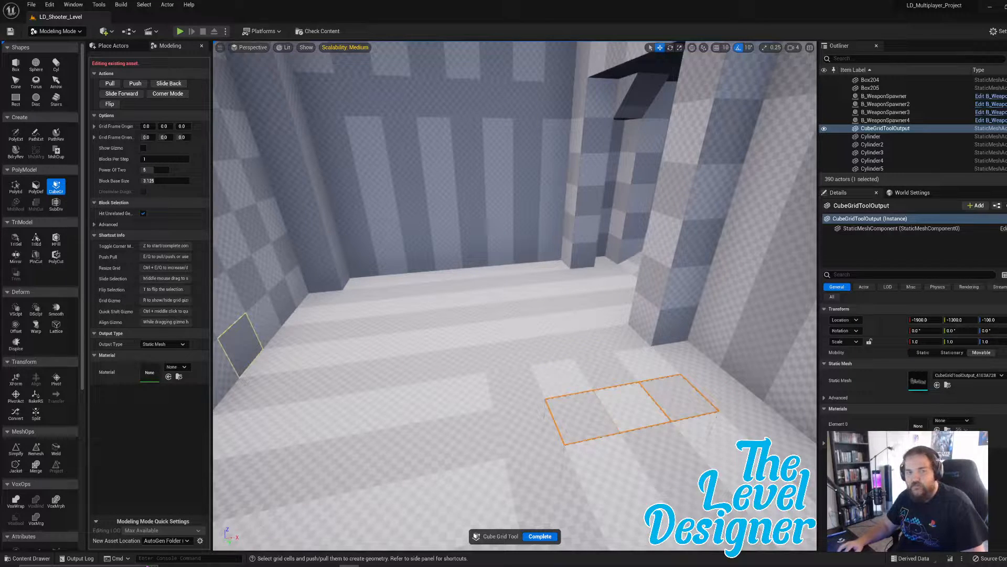
pyautogui.moveTo(418, 273); pyautogui.dragTo(351, 320, button='right')
pyautogui.press('s')
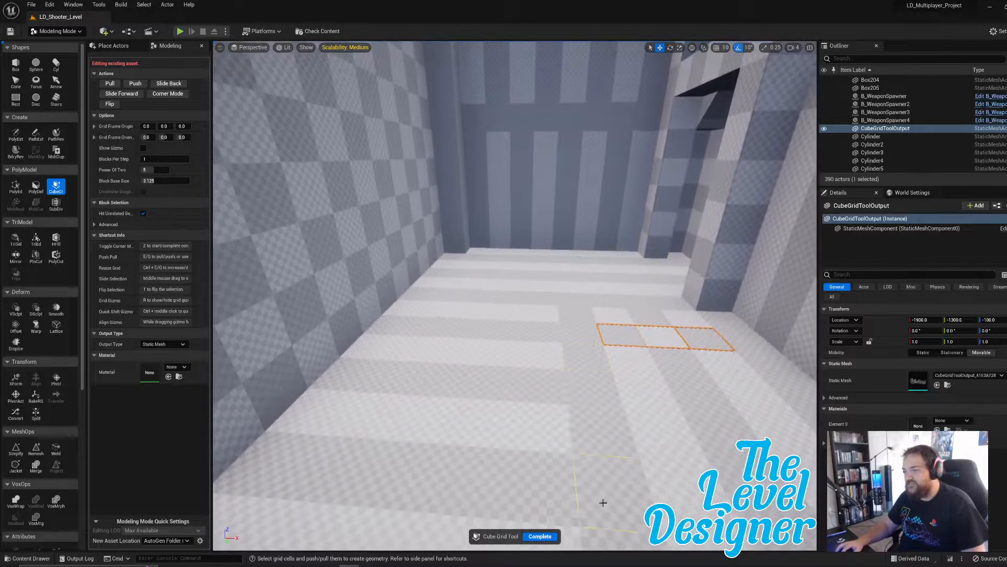
pyautogui.click(540, 536)
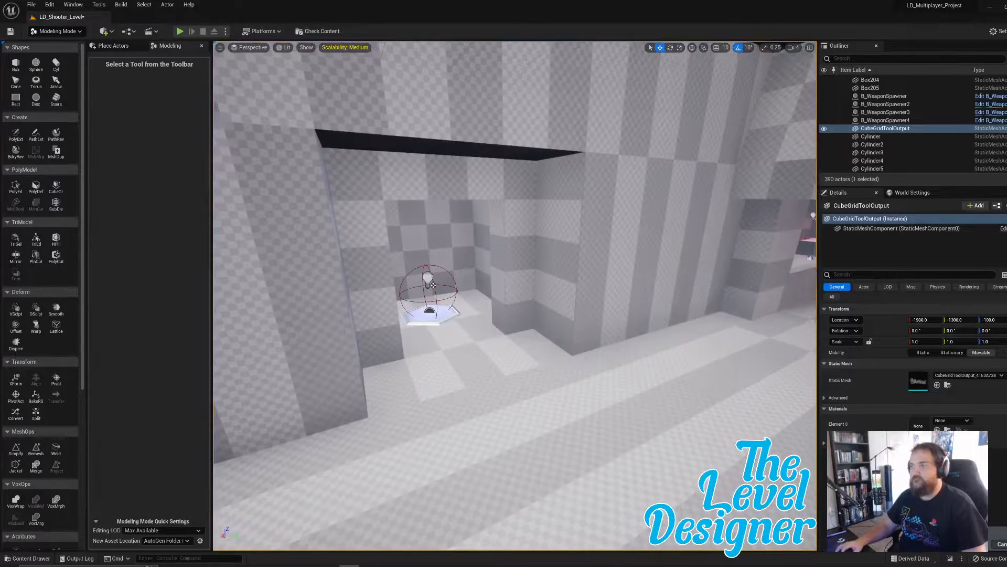
# - Place a box with width, depth and height of 100 on the floor of the cleared room
pyautogui.press('w')
pyautogui.moveTo(514, 296); pyautogui.dragTo(595, 299, button='right')
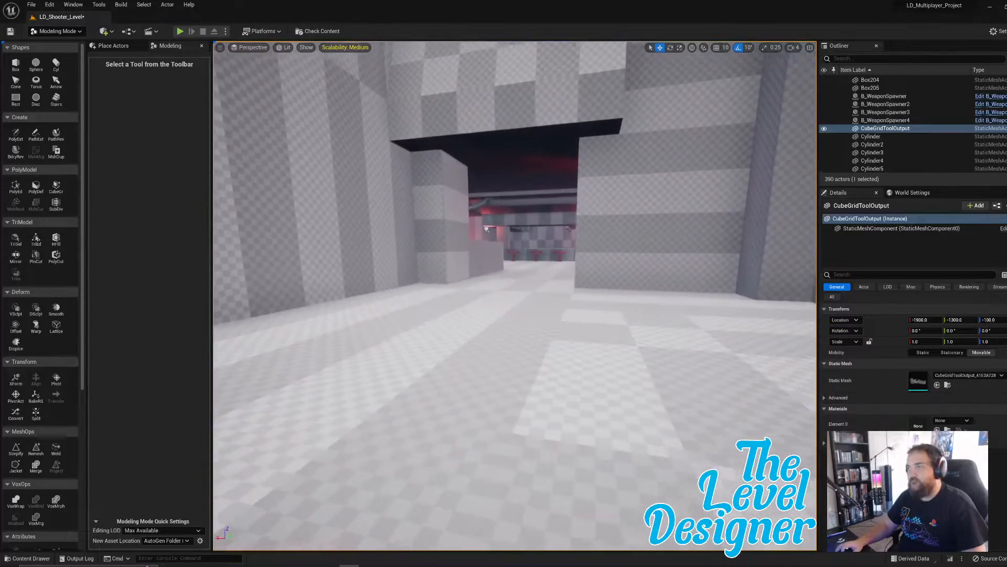
pyautogui.moveTo(540, 317)
pyautogui.mouseDown(button='right')
pyautogui.moveTo(540, 231)
pyautogui.moveTo(540, 317)
pyautogui.mouseUp(button='right')
pyautogui.press('w')
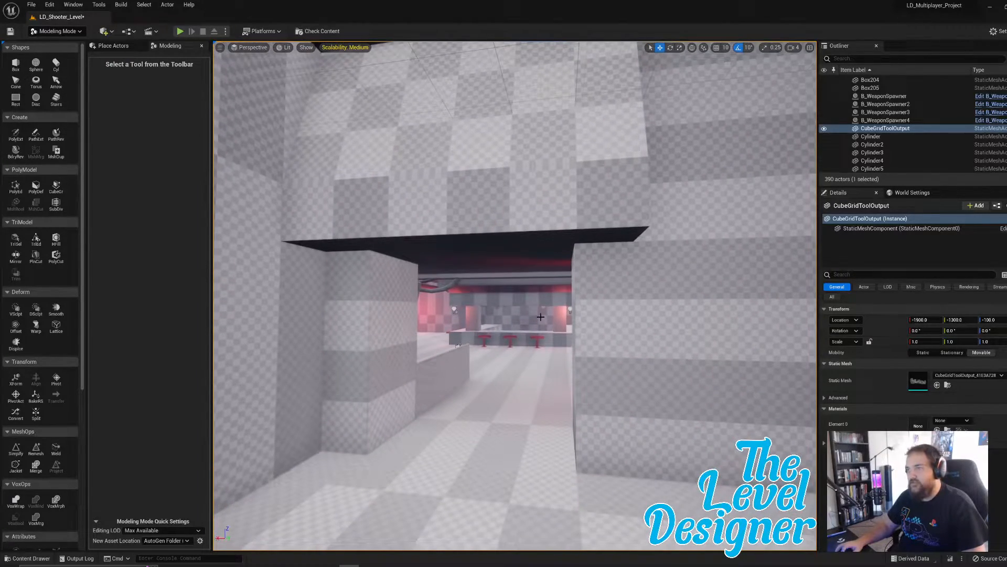
pyautogui.click(16, 64)
pyautogui.moveTo(497, 427); pyautogui.dragTo(702, 446, button='right')
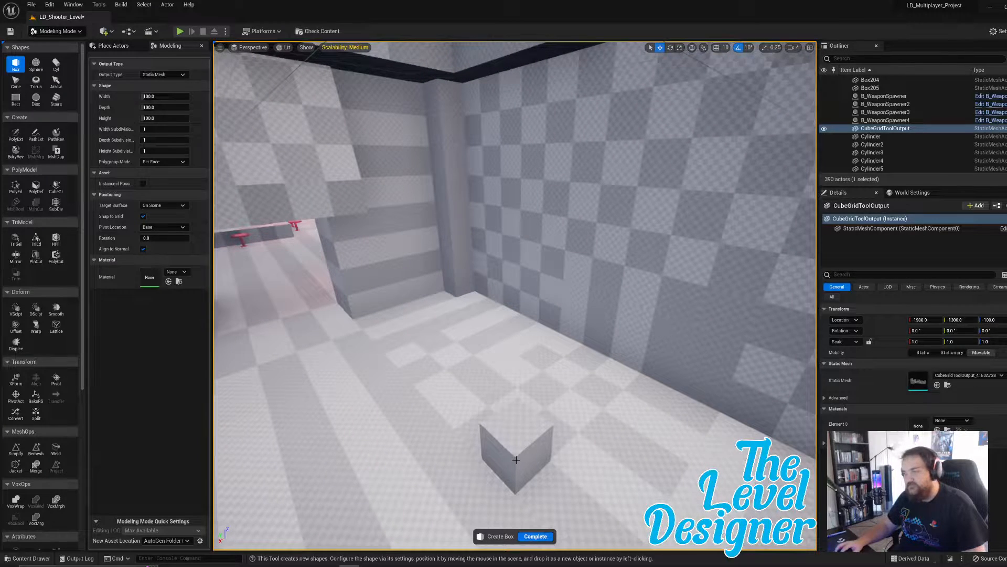
pyautogui.click(518, 459)
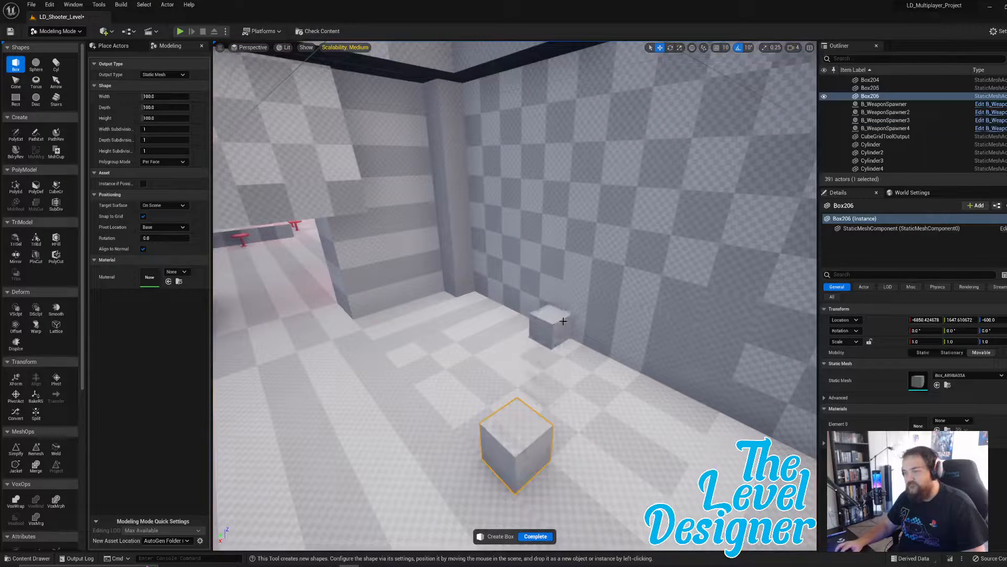
pyautogui.click(534, 536)
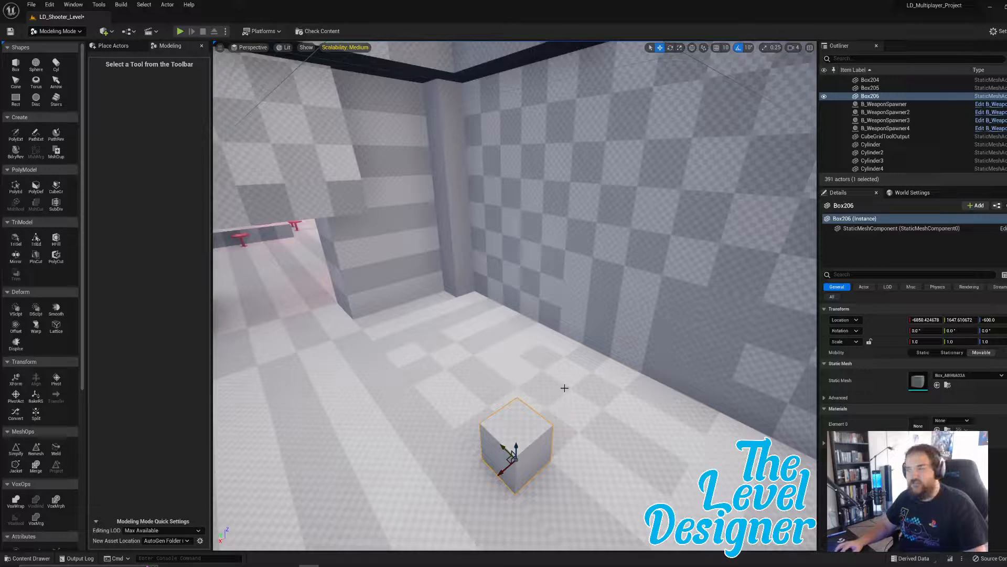
# - Start a PolyGroup Edit on the 100-unit box and shift its side face slightly
pyautogui.moveTo(507, 414)
pyautogui.mouseDown(button='right')
pyautogui.moveTo(457, 409)
pyautogui.moveTo(472, 314)
pyautogui.moveTo(462, 393)
pyautogui.moveTo(507, 415)
pyautogui.mouseUp(button='right')
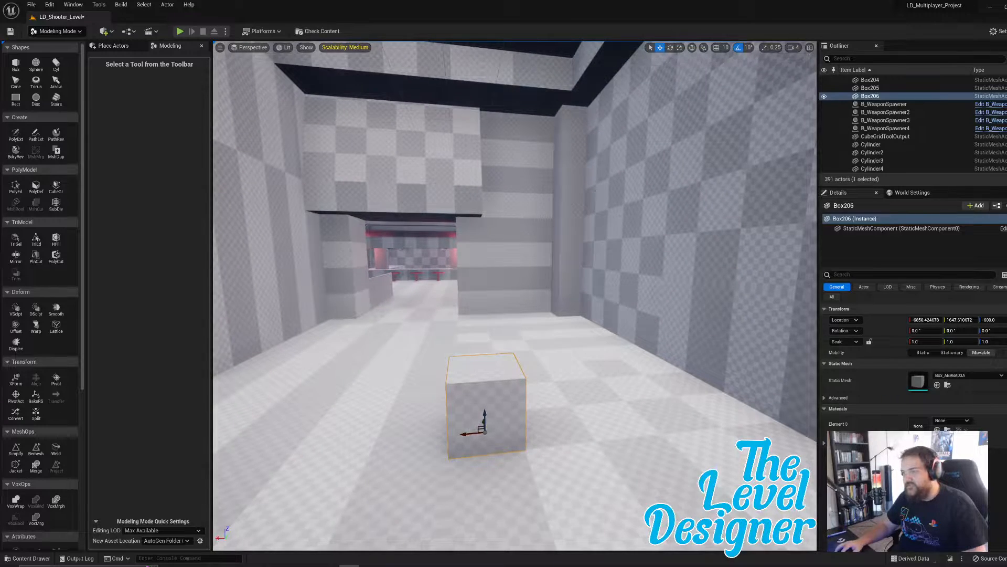
pyautogui.moveTo(399, 346); pyautogui.dragTo(409, 345, button='right')
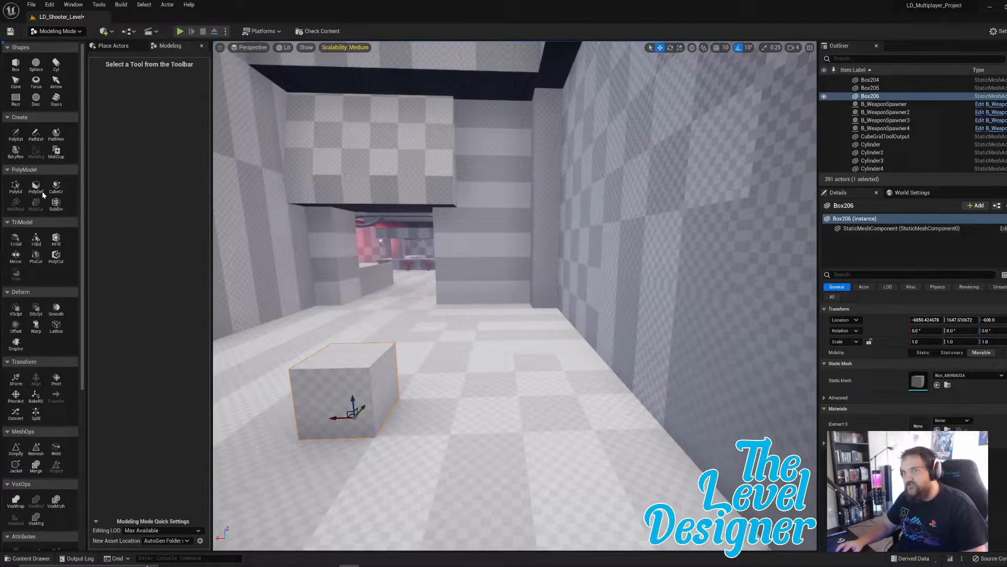
pyautogui.click(16, 186)
pyautogui.click(384, 379)
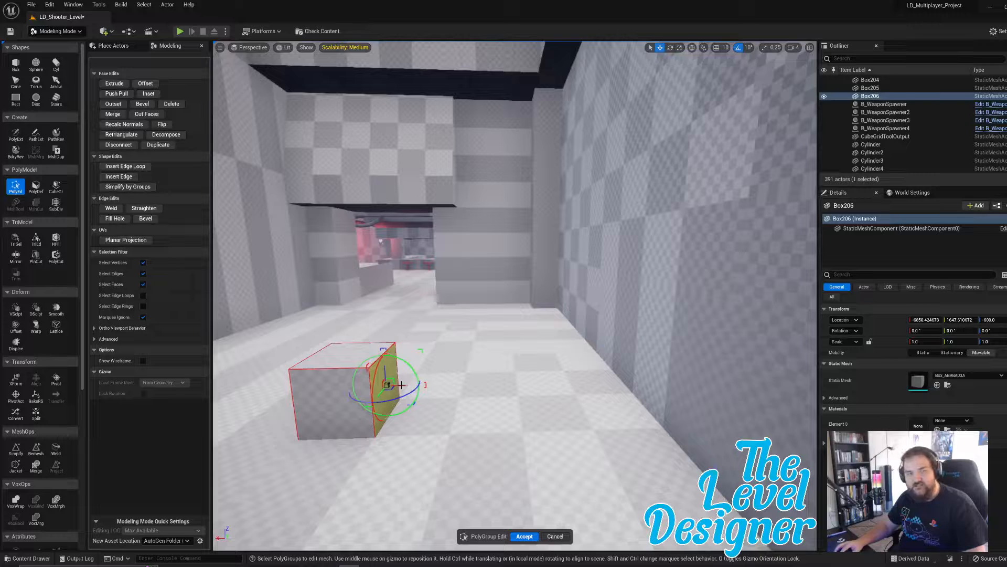
pyautogui.moveTo(401, 385); pyautogui.dragTo(399, 386)
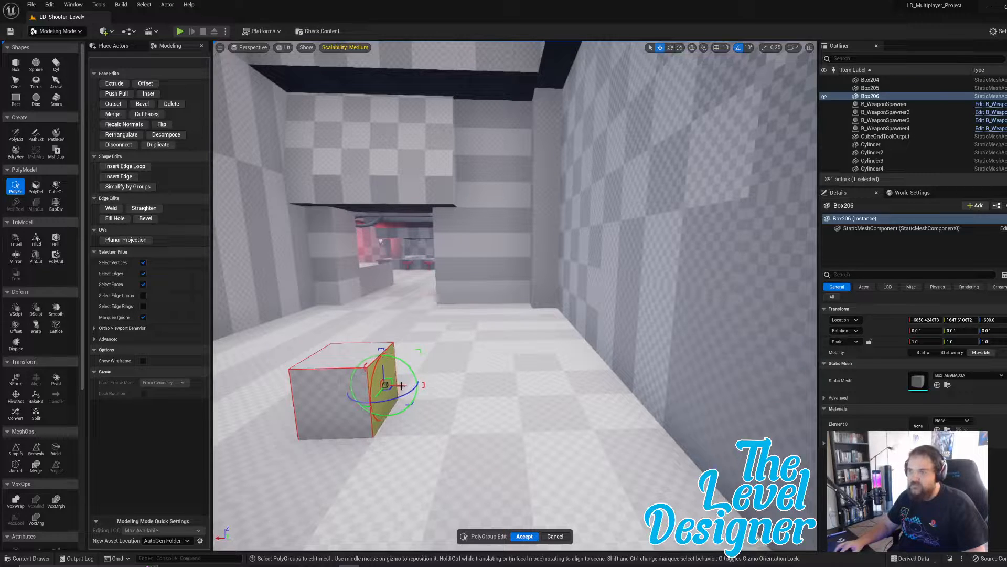
# - Stretch the box into a long, low block by pulling its front and opposite end faces outward
pyautogui.click(346, 407)
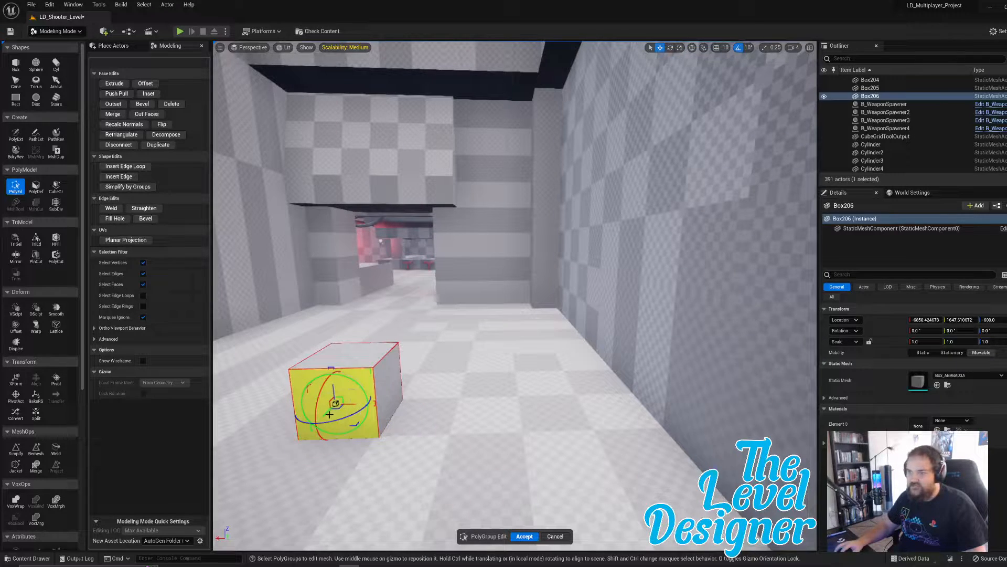
pyautogui.moveTo(326, 415); pyautogui.dragTo(306, 438)
pyautogui.press('w')
pyautogui.moveTo(385, 420); pyautogui.dragTo(440, 414, button='right')
pyautogui.click(569, 401)
pyautogui.moveTo(568, 402); pyautogui.dragTo(579, 342, button='right')
pyautogui.moveTo(577, 348); pyautogui.dragTo(514, 362)
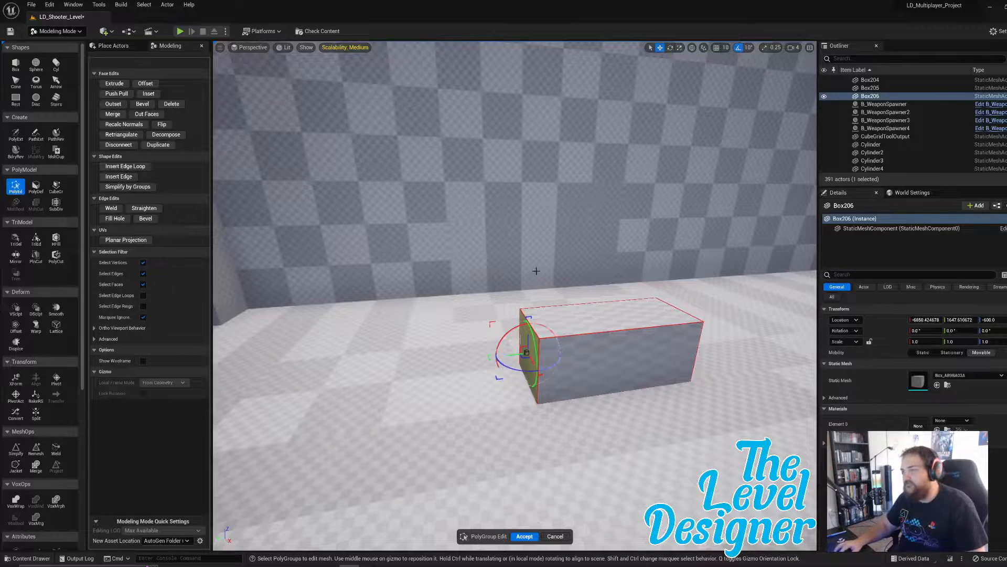
# - Extrude a thin slab from each end face of the long block along the selection normal
pyautogui.click(114, 83)
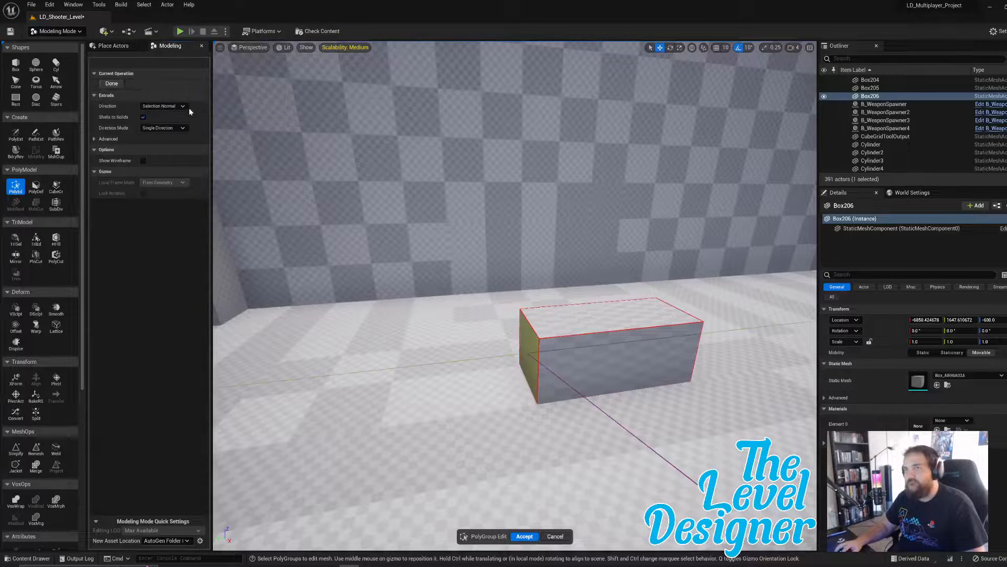
pyautogui.click(534, 366)
pyautogui.moveTo(593, 337); pyautogui.dragTo(515, 342, button='right')
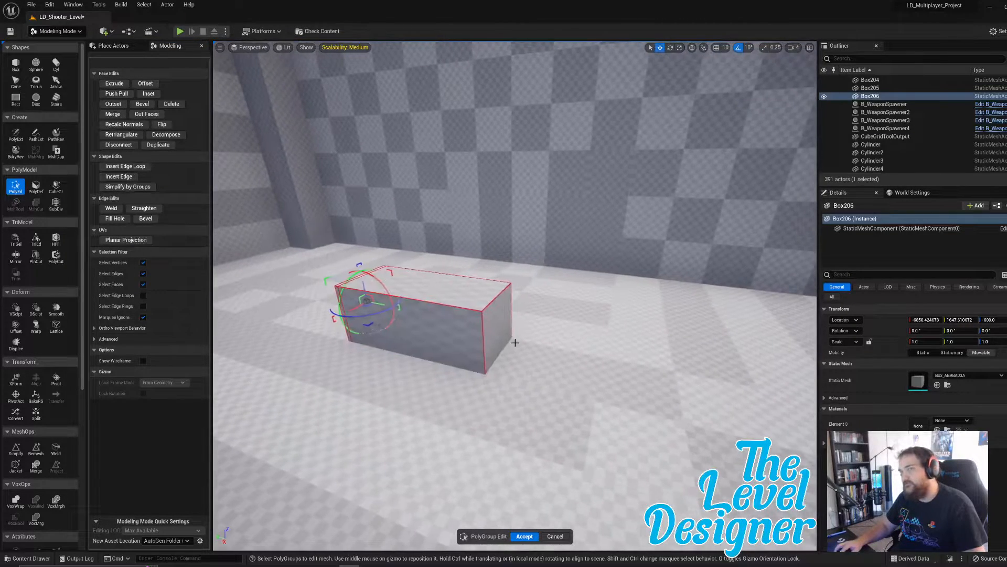
pyautogui.click(496, 330)
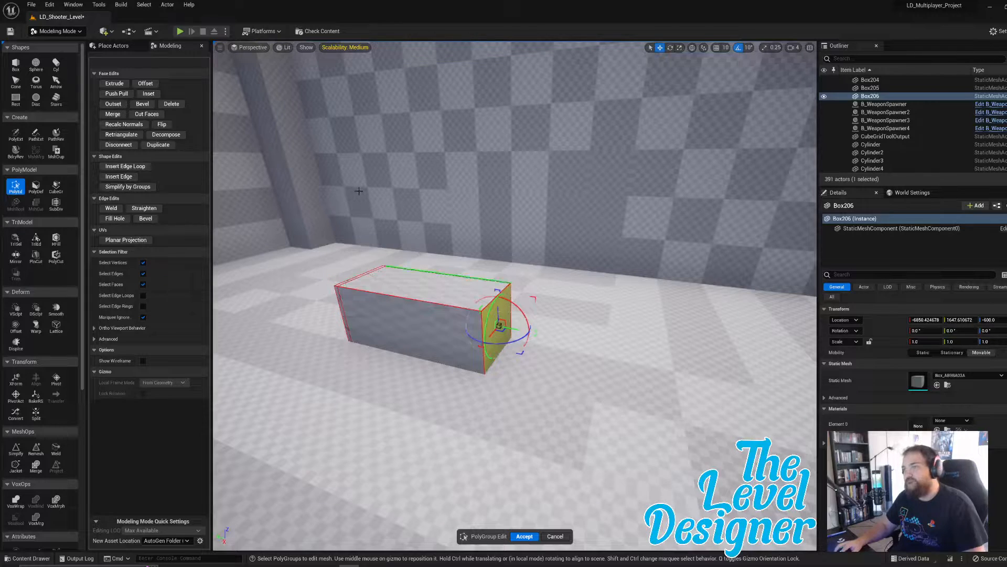
pyautogui.click(121, 82)
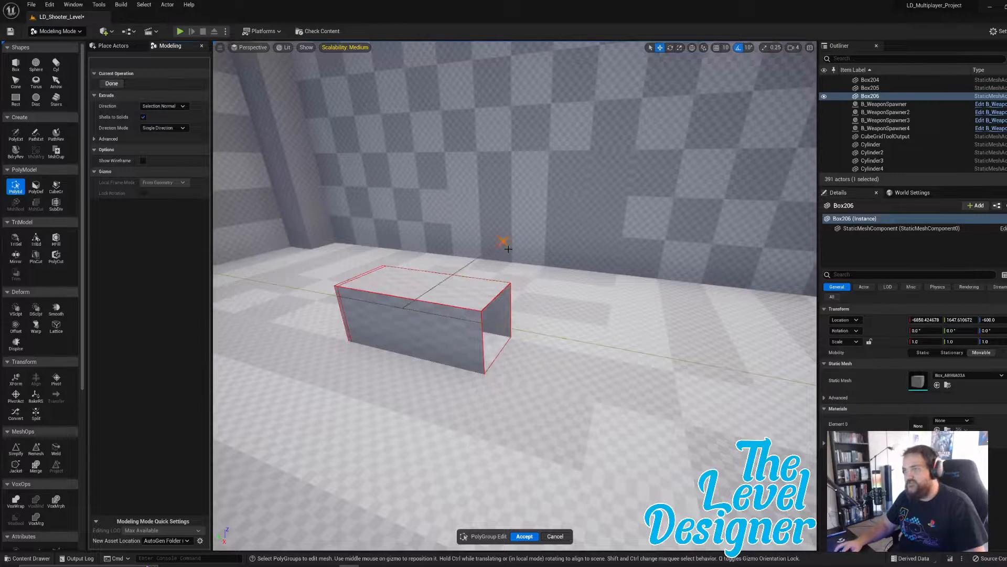
pyautogui.click(498, 302)
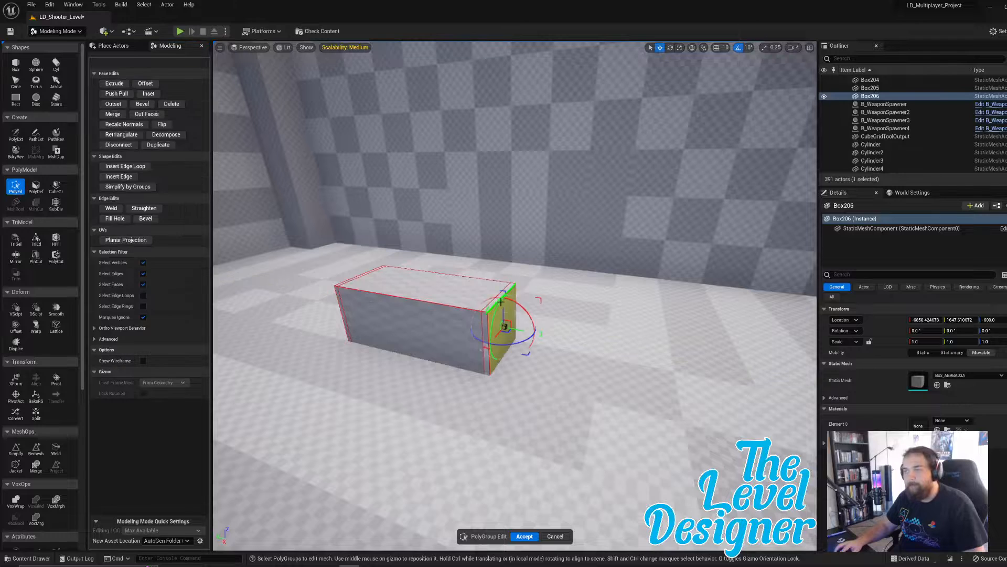
# - Select the vertices of the block's extruded near end and pull them outward to lengthen the block
pyautogui.press('a')
pyautogui.moveTo(494, 258); pyautogui.dragTo(505, 246, button='right')
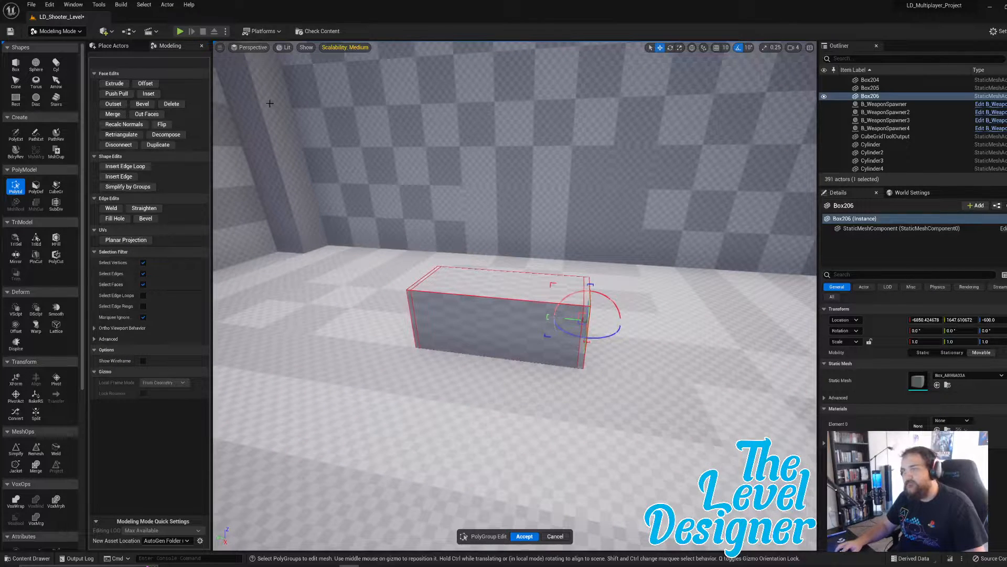
pyautogui.moveTo(576, 292); pyautogui.dragTo(620, 405)
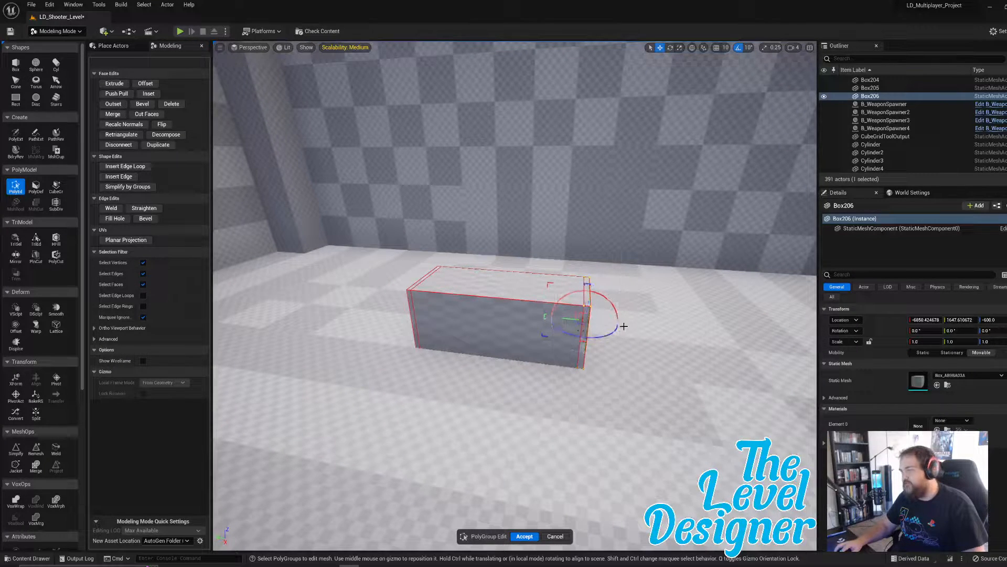
pyautogui.moveTo(568, 319); pyautogui.dragTo(624, 330)
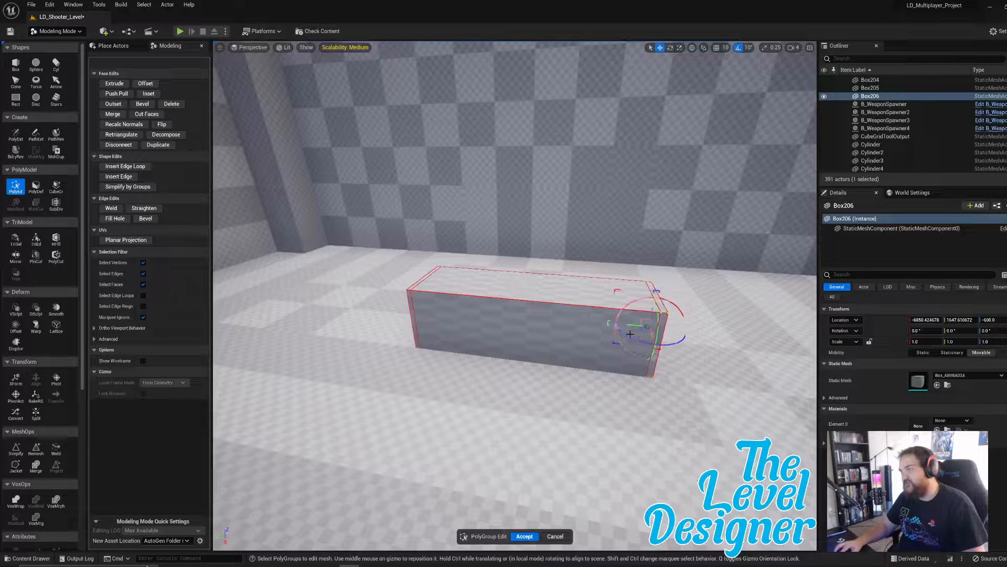
pyautogui.press('d')
pyautogui.moveTo(624, 333); pyautogui.dragTo(498, 333, button='right')
pyautogui.moveTo(611, 295); pyautogui.dragTo(514, 315, button='right')
pyautogui.press('s')
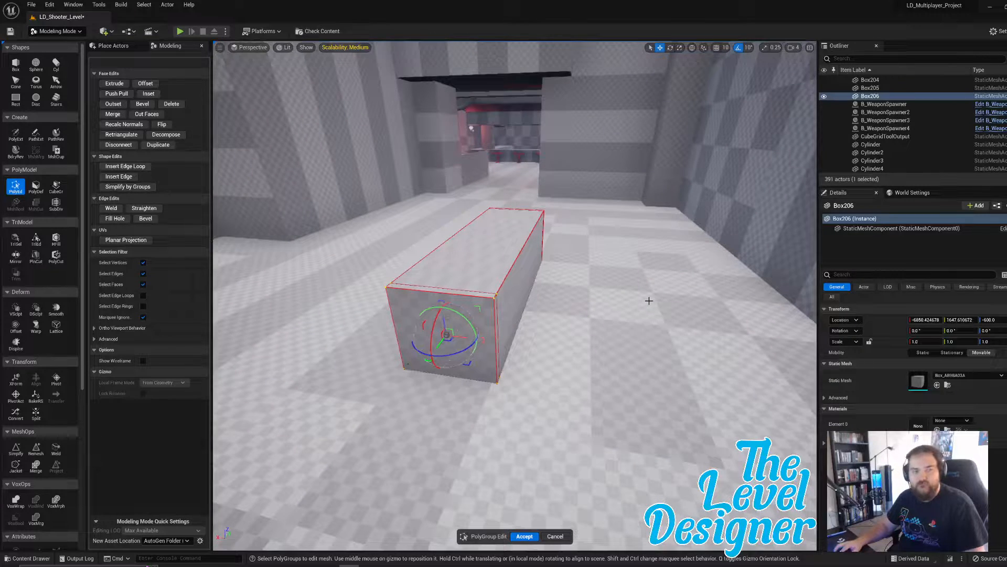
# - Undo the end stretch and the extrusions on the long block
pyautogui.hotkey('ctrl', 'z')
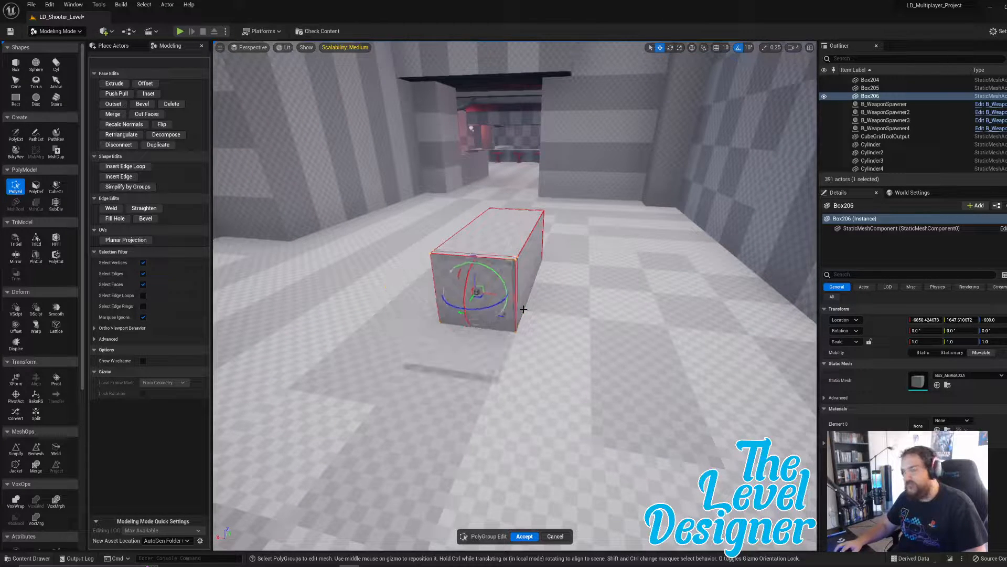
pyautogui.hotkey('ctrl', 'z')
pyautogui.hotkey('ctrl', 'z')
pyautogui.hotkey('ctrl', 'z')
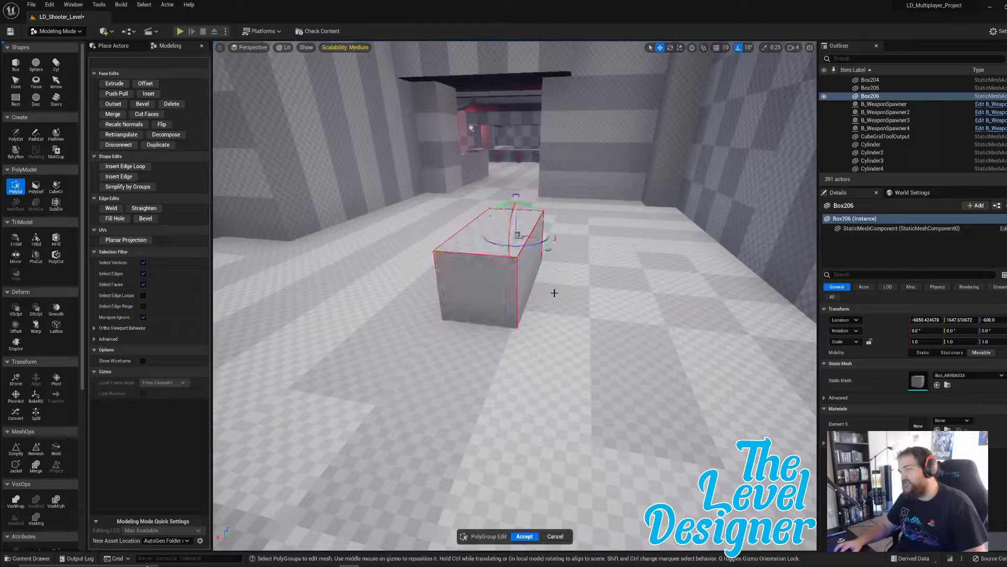
# - Place a second box with width, depth and height of 100 on the floor beside the long block
pyautogui.moveTo(519, 274)
pyautogui.mouseDown(button='right')
pyautogui.moveTo(530, 273)
pyautogui.moveTo(516, 283)
pyautogui.moveTo(518, 274)
pyautogui.mouseUp(button='right')
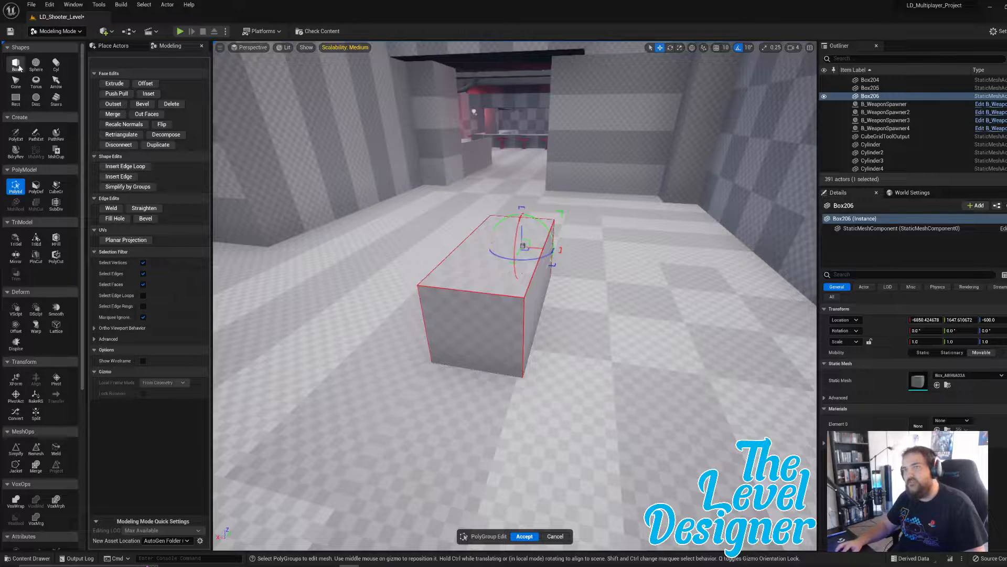
pyautogui.click(16, 64)
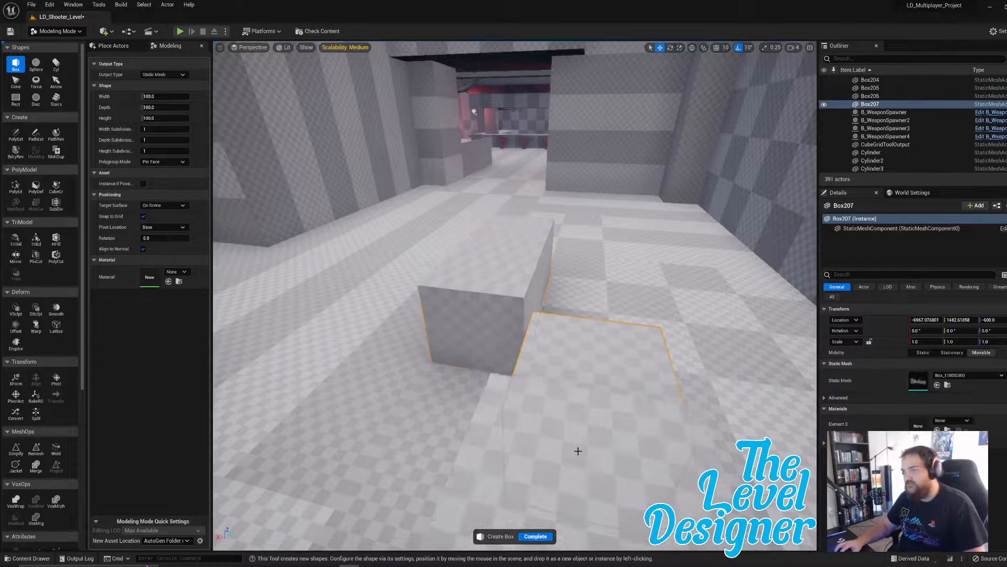
pyautogui.click(578, 451)
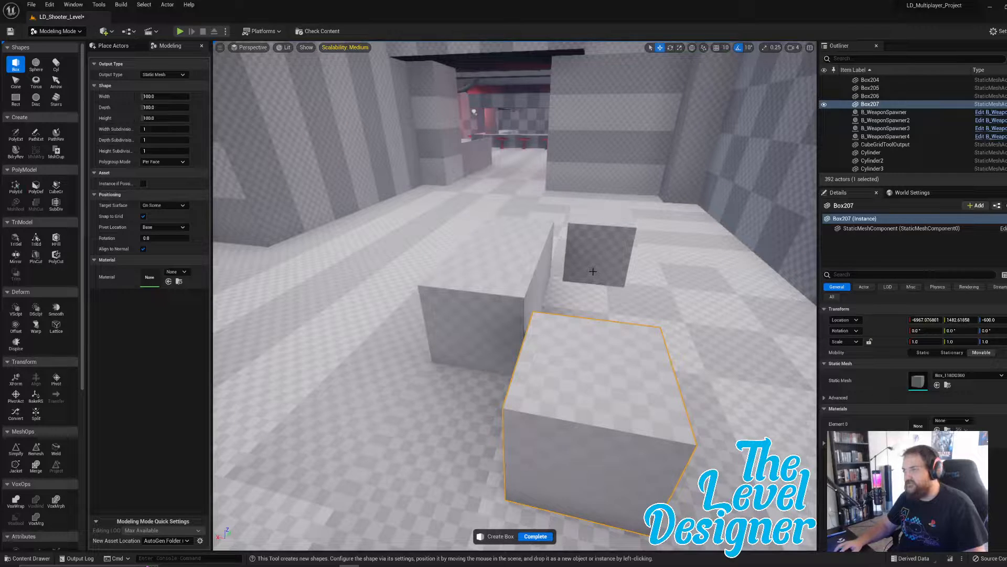
pyautogui.click(536, 536)
# - Start a PolyGroup Edit on the new box and push one side face inward to leave a thin upright panel
pyautogui.moveTo(533, 392); pyautogui.dragTo(393, 391, button='right')
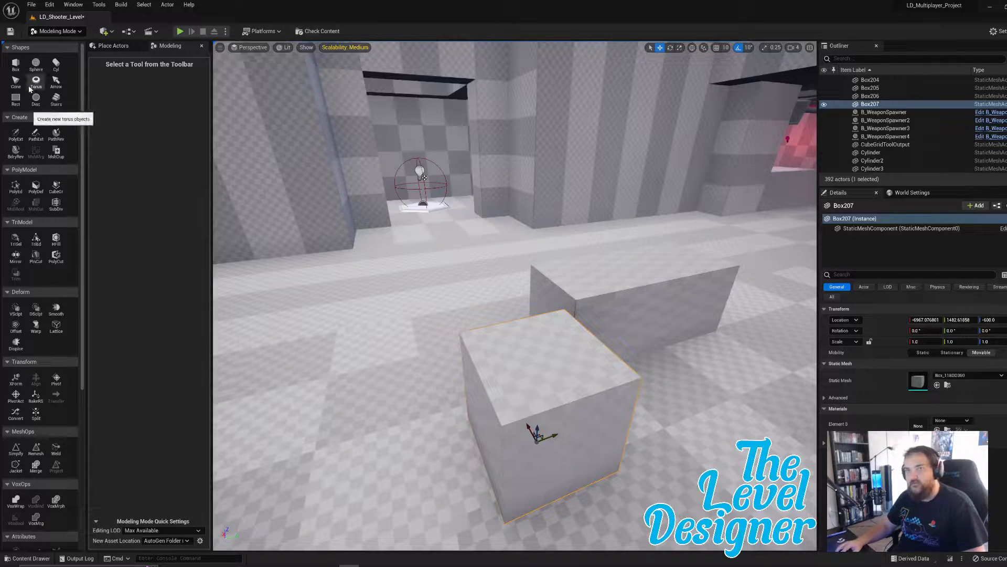
pyautogui.click(15, 184)
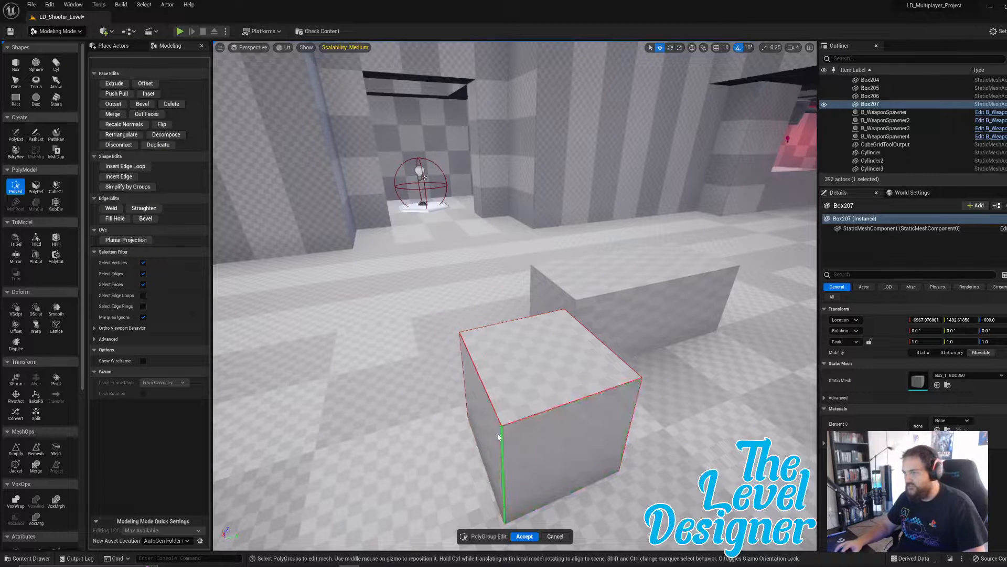
pyautogui.click(475, 427)
pyautogui.moveTo(463, 426); pyautogui.dragTo(578, 398)
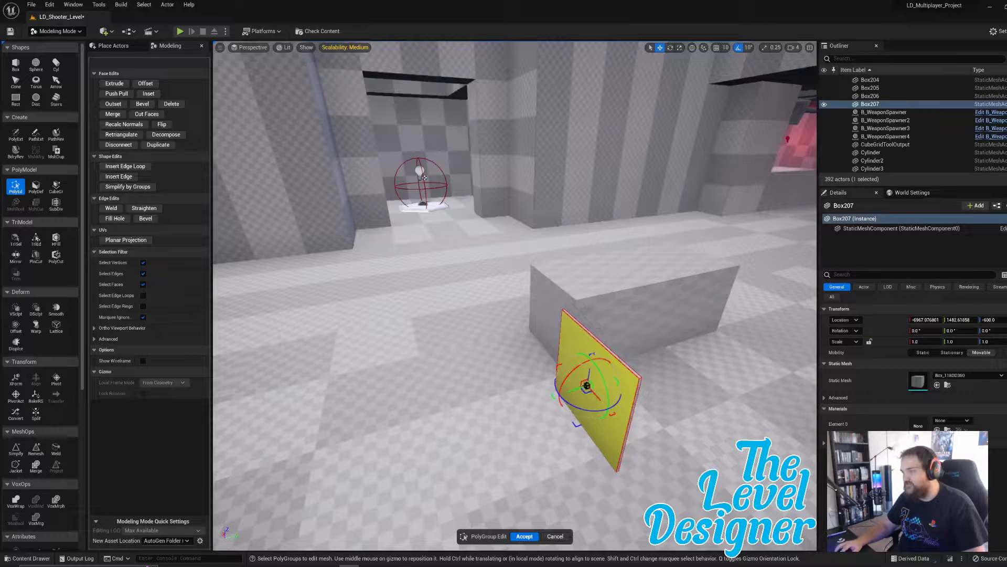
# - Select all the panel's vertices, scale the panel up and raise it to rest on the floor
pyautogui.moveTo(525, 267); pyautogui.dragTo(698, 519)
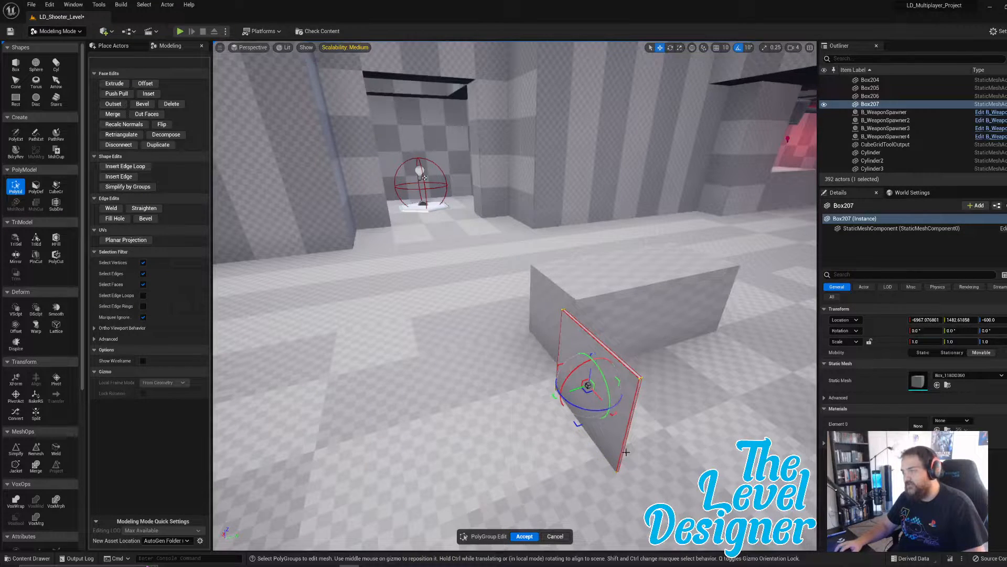
pyautogui.moveTo(699, 520); pyautogui.dragTo(787, 520, button='right')
pyautogui.press('a')
pyautogui.moveTo(569, 351); pyautogui.dragTo(660, 352, button='right')
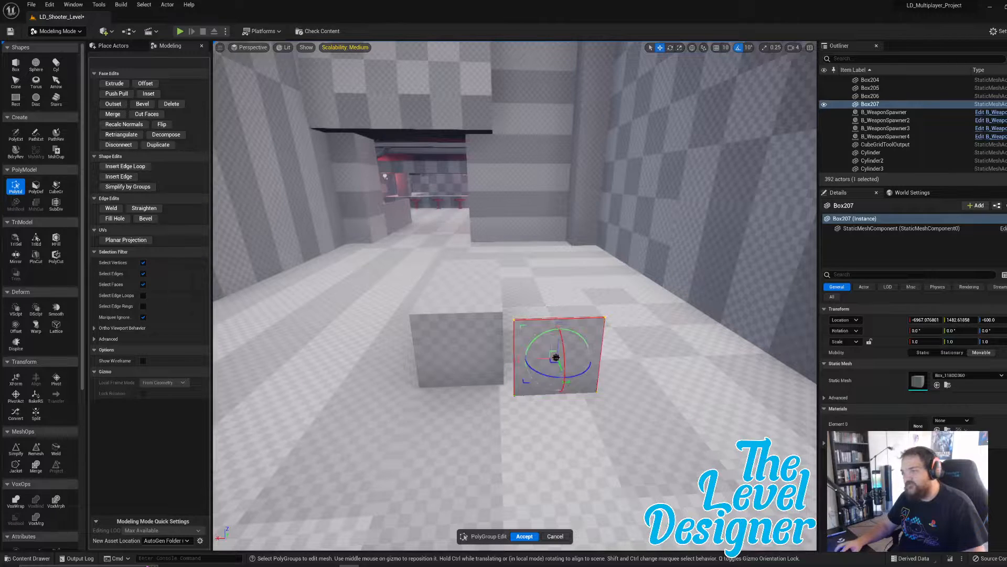
pyautogui.moveTo(568, 352); pyautogui.dragTo(590, 351)
pyautogui.moveTo(554, 349); pyautogui.dragTo(593, 312, button='right')
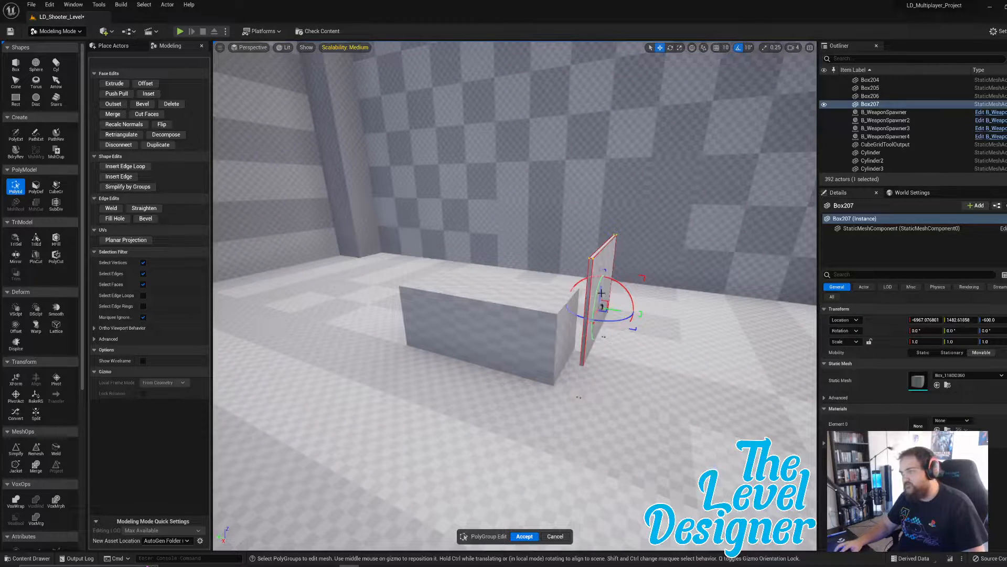
pyautogui.moveTo(601, 292); pyautogui.dragTo(606, 262)
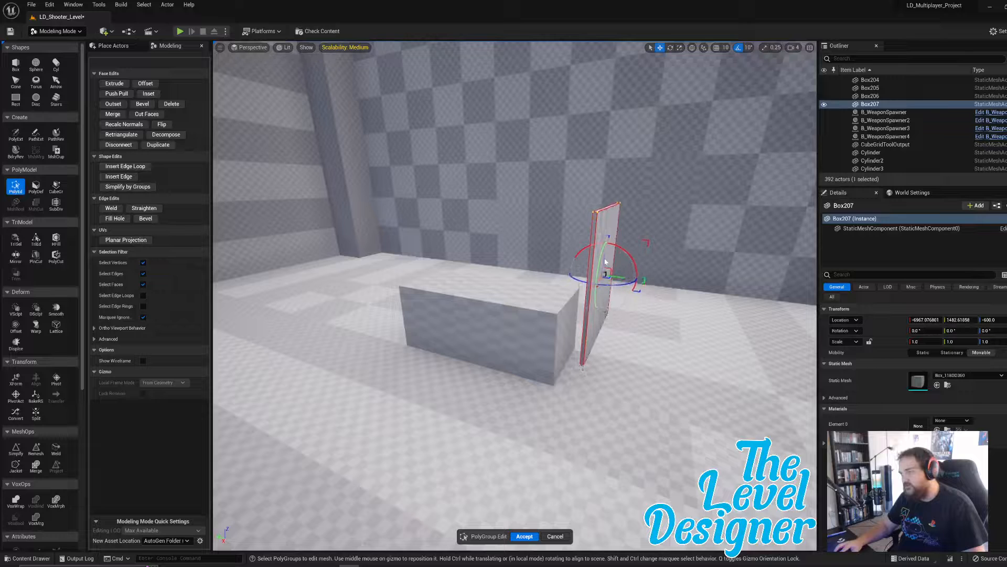
# - Raise the thin panel's top face to make the panel taller
pyautogui.moveTo(598, 260); pyautogui.dragTo(601, 294, button='right')
pyautogui.press('e')
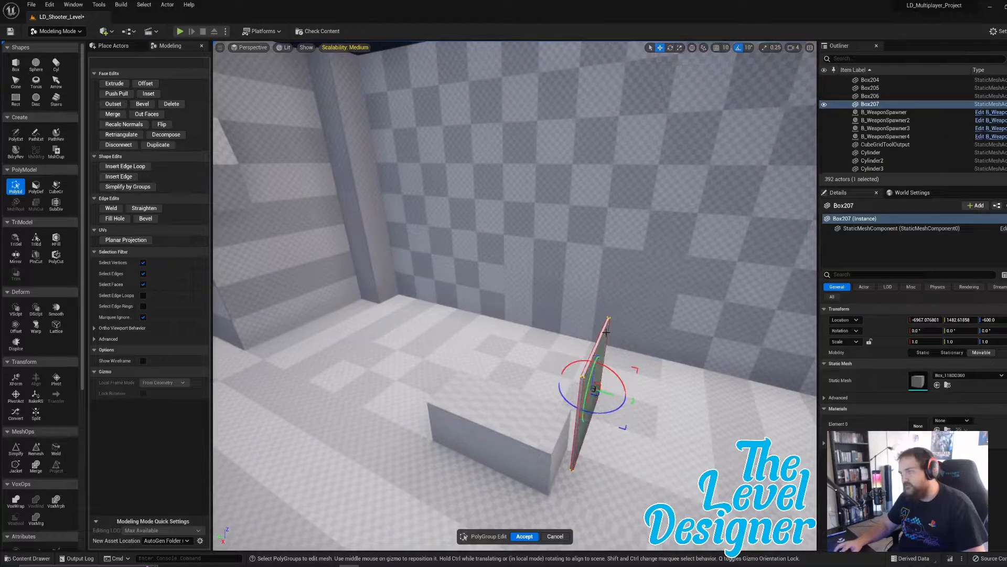
pyautogui.click(603, 332)
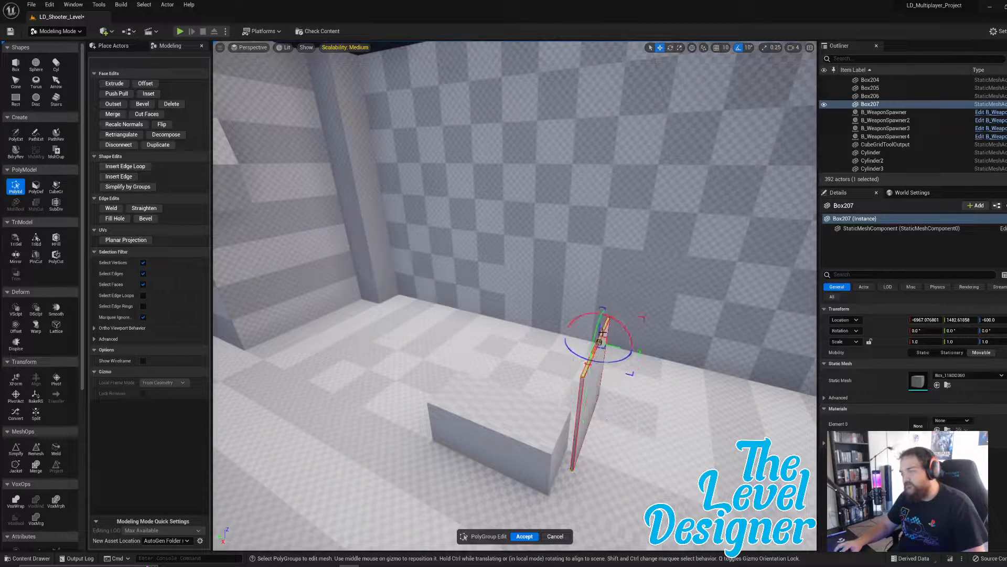
pyautogui.moveTo(599, 329); pyautogui.dragTo(601, 282)
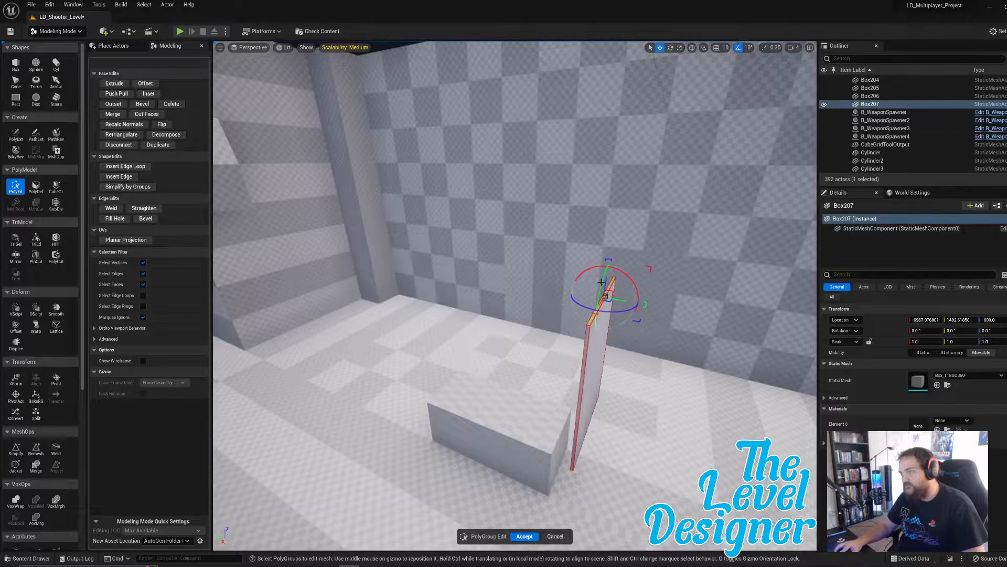
# - Lower one top corner of the panel to give its upper edge a slope
pyautogui.press('d')
pyautogui.moveTo(601, 282); pyautogui.dragTo(590, 248, button='right')
pyautogui.press('w')
pyautogui.press('e')
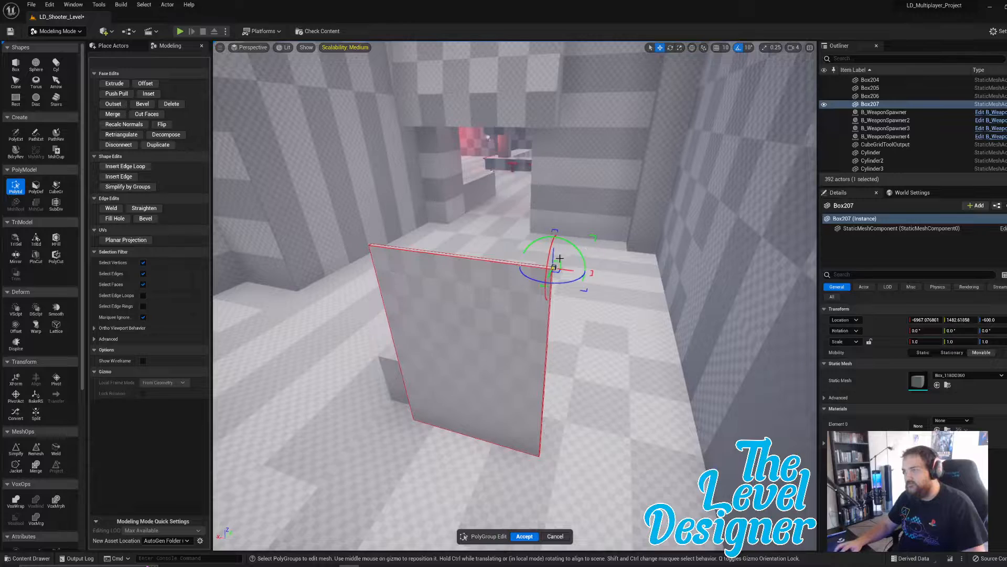
pyautogui.moveTo(553, 255); pyautogui.dragTo(548, 300)
# - Select the whole sloped panel and move it sideways against the long block
pyautogui.moveTo(548, 300); pyautogui.dragTo(586, 346, button='right')
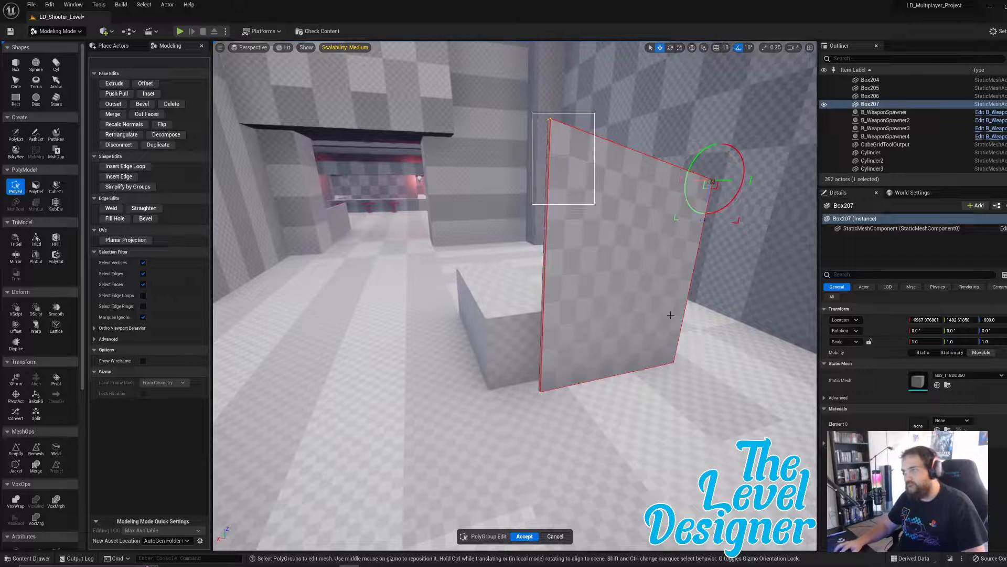
pyautogui.click(624, 283)
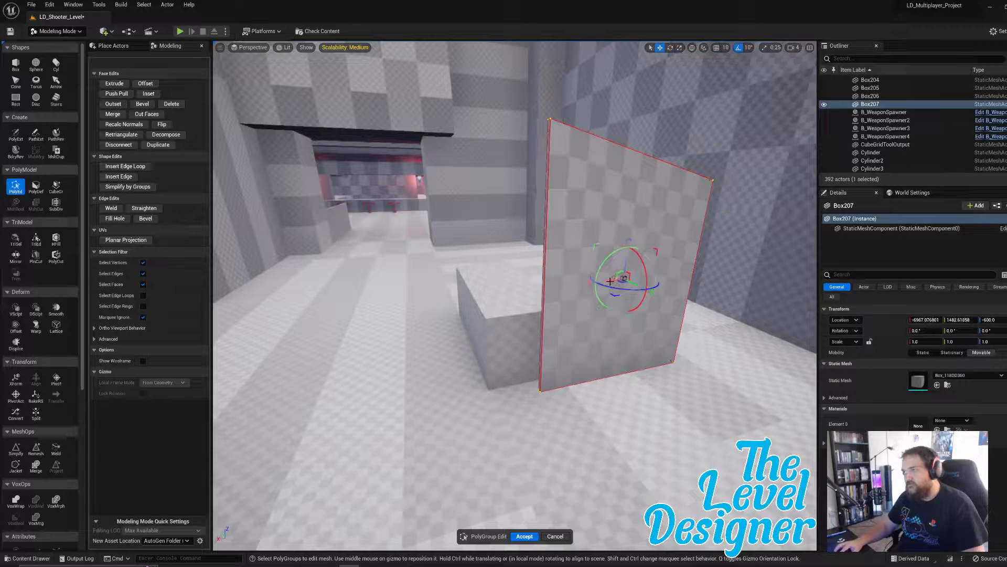
pyautogui.moveTo(610, 281)
pyautogui.mouseDown()
pyautogui.moveTo(579, 294)
pyautogui.moveTo(608, 286)
pyautogui.moveTo(600, 287)
pyautogui.mouseUp()
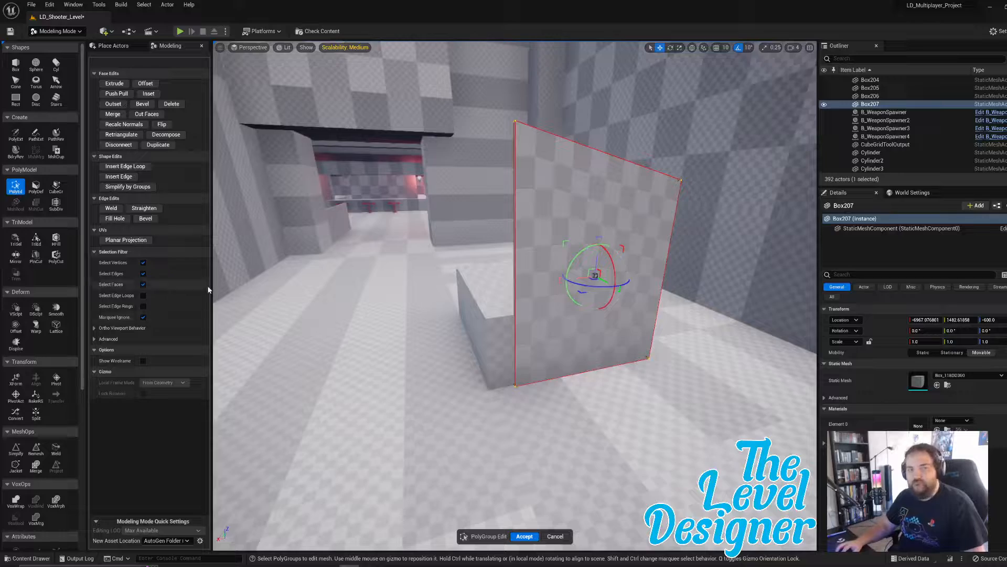
pyautogui.moveTo(633, 243); pyautogui.dragTo(551, 247, button='right')
pyautogui.press('d')
pyautogui.press('s')
pyautogui.press('w')
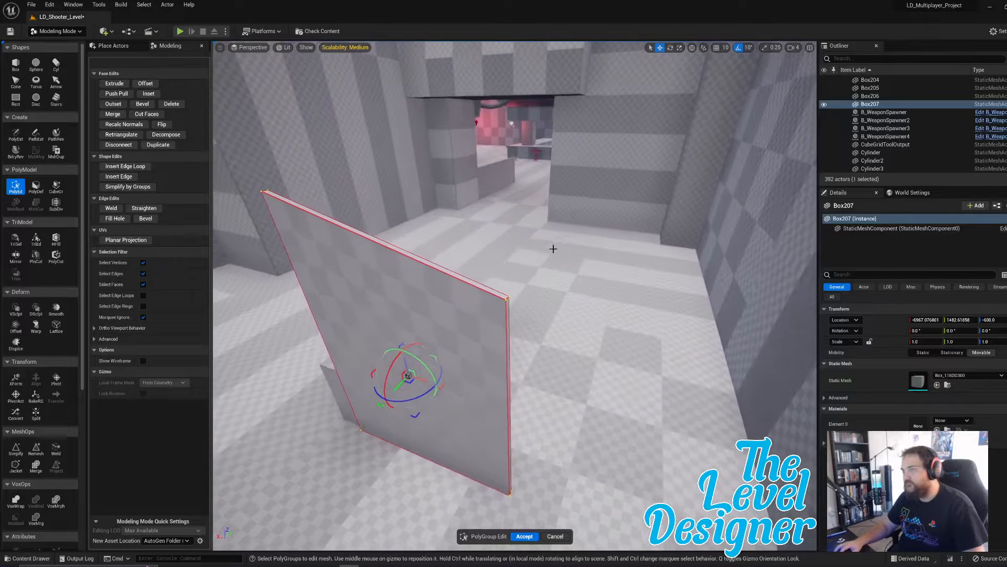
# - Extrude the sloped panel's narrow end face outward by a short strip about as thick as the panel
pyautogui.click(506, 315)
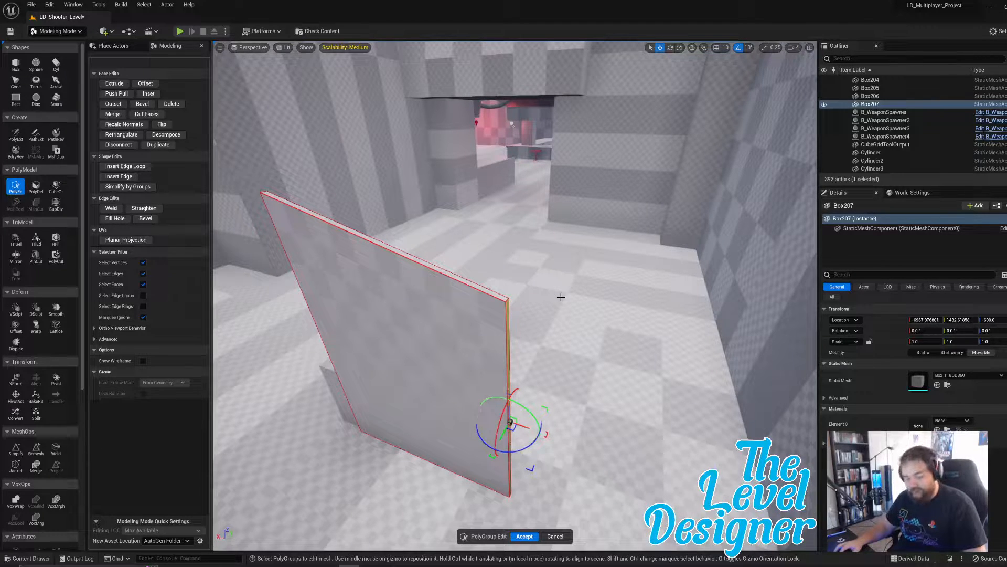
pyautogui.click(114, 83)
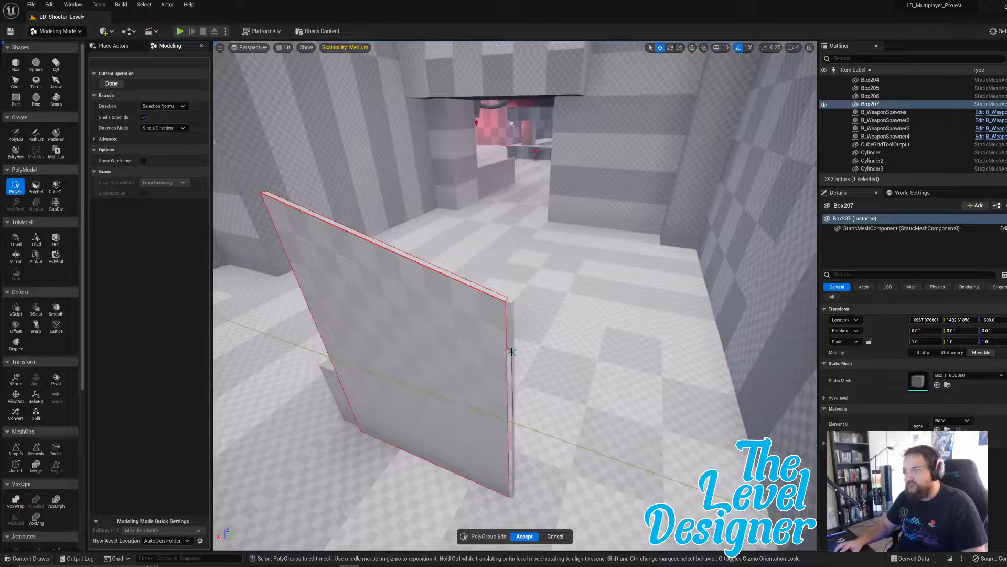
pyautogui.click(511, 352)
pyautogui.moveTo(511, 352); pyautogui.dragTo(507, 316, button='right')
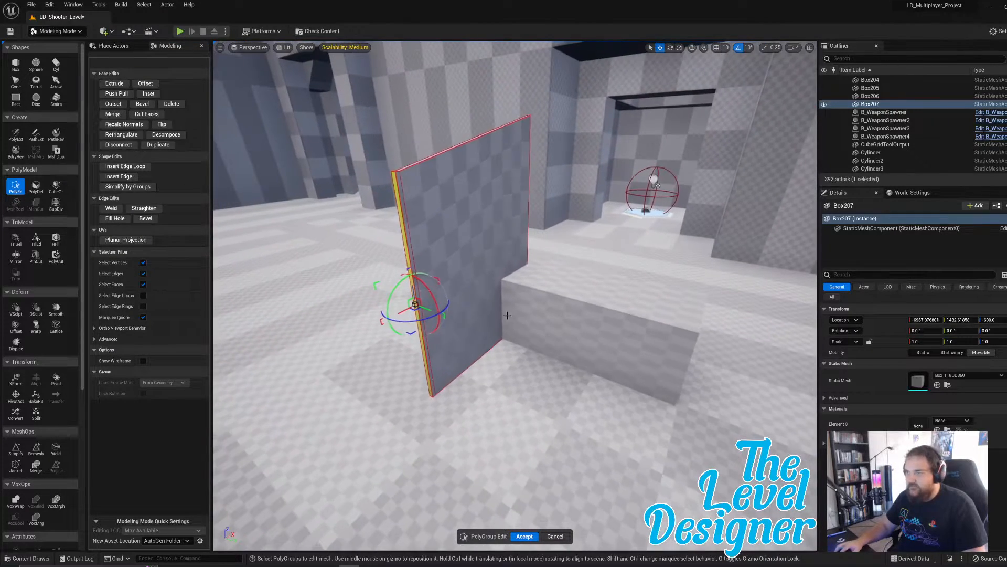
# - Extrude the inner side face of the new end strip to form a second wall perpendicular to the sloped panel
pyautogui.click(405, 221)
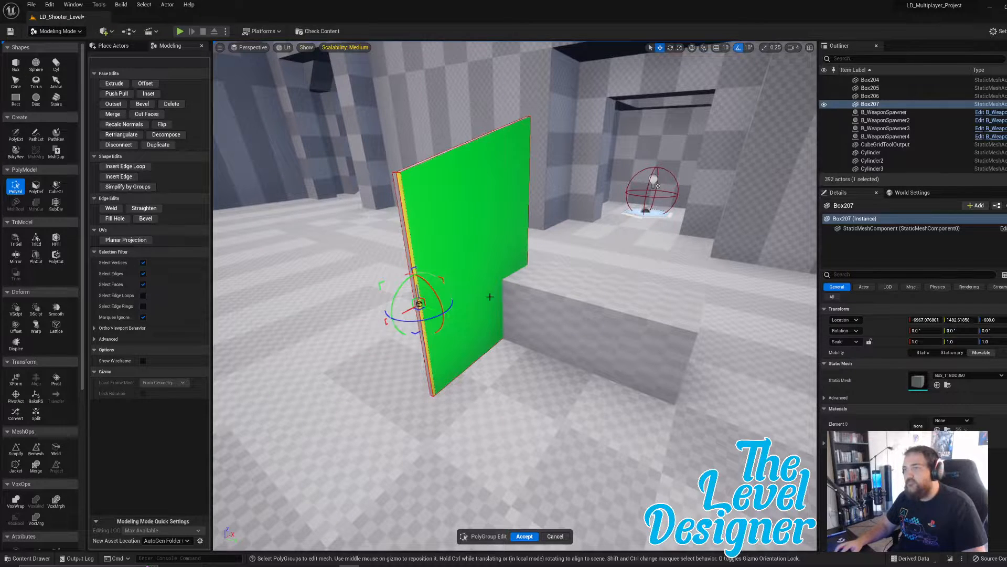
pyautogui.click(115, 83)
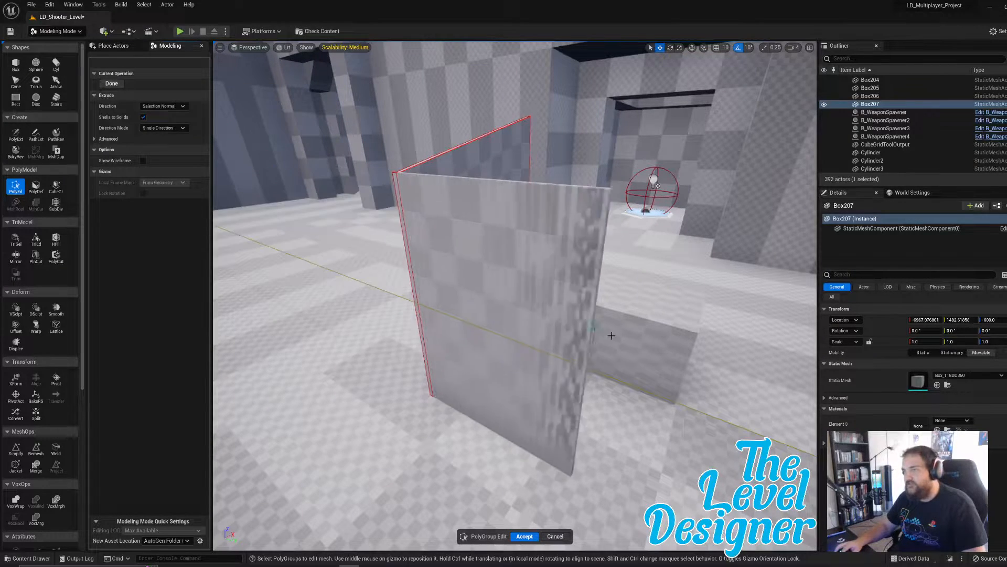
pyautogui.click(702, 369)
pyautogui.moveTo(703, 370); pyautogui.dragTo(551, 369, button='right')
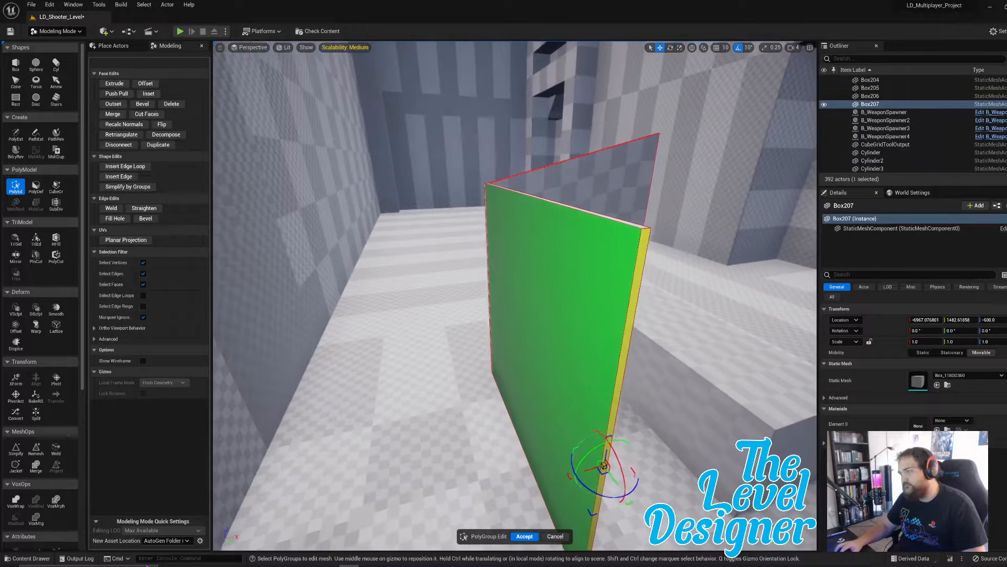
# - Extrude a thin strip from the second wall's end and extend its inner side face into a third wall facing the first
pyautogui.click(113, 84)
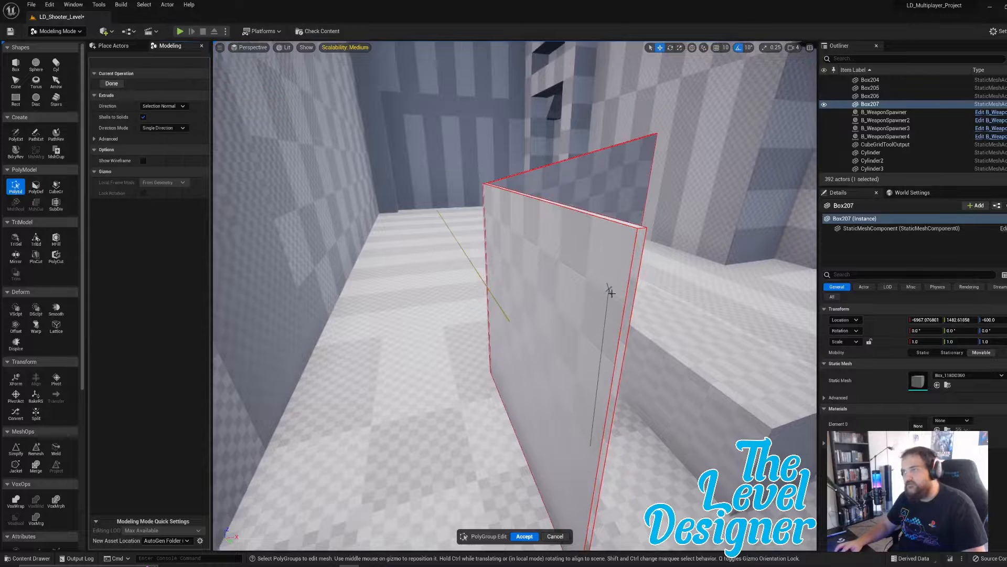
pyautogui.click(628, 328)
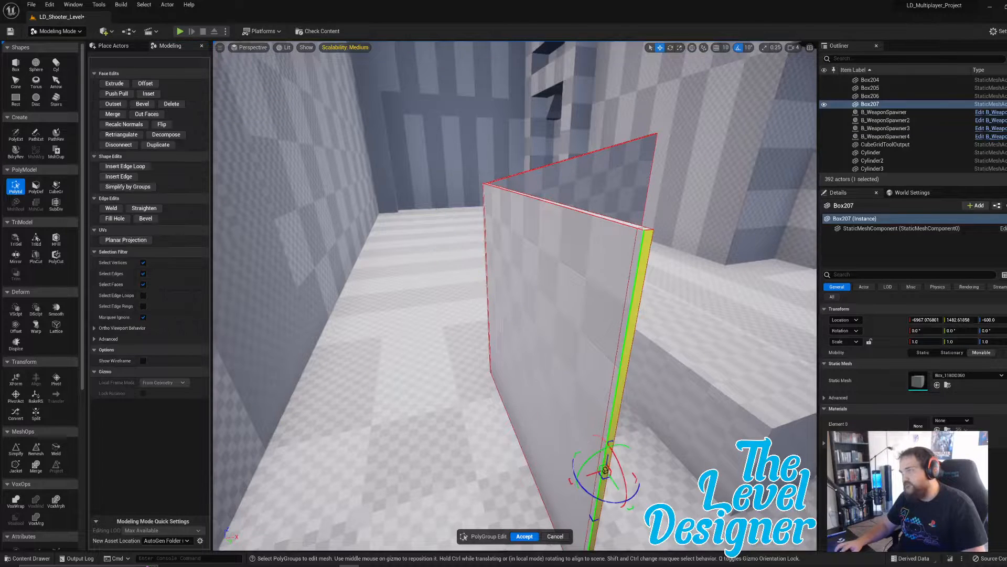
pyautogui.moveTo(628, 328); pyautogui.dragTo(342, 262, button='right')
pyautogui.click(342, 262)
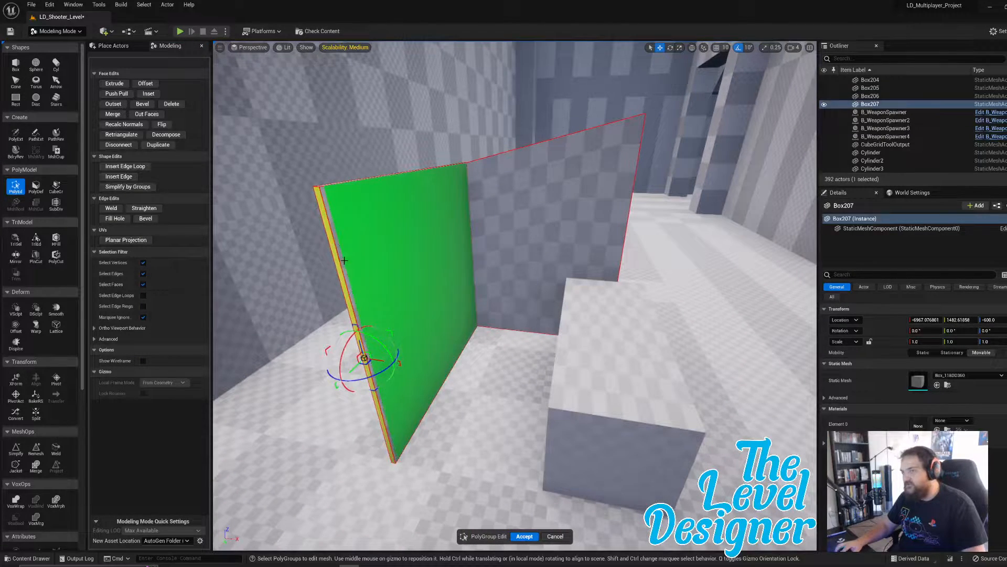
pyautogui.click(129, 83)
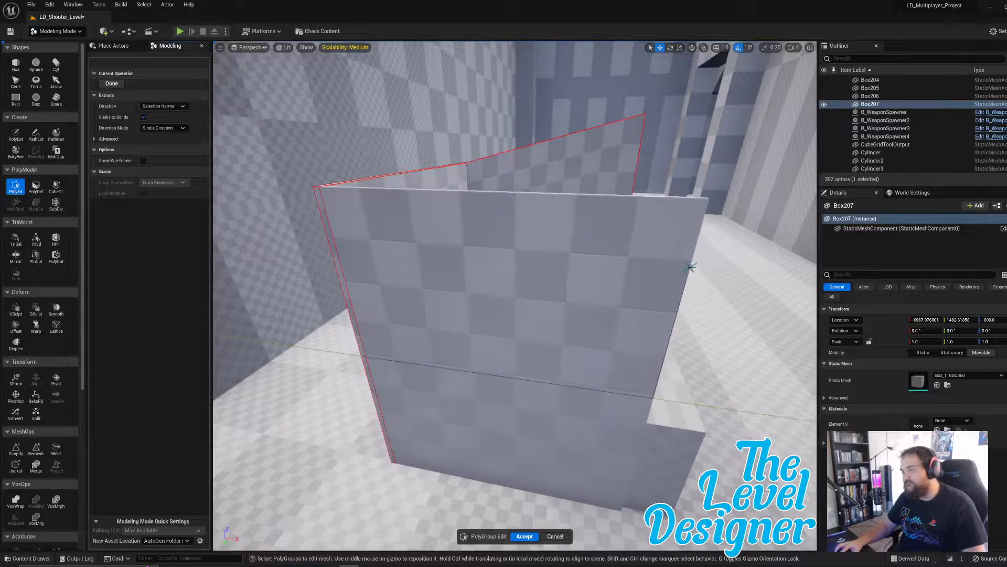
pyautogui.click(689, 268)
# - Pull the third wall's free end face in slightly to shorten the wall beside the block
pyautogui.moveTo(688, 269)
pyautogui.mouseDown(button='right')
pyautogui.moveTo(630, 273)
pyautogui.moveTo(647, 279)
pyautogui.moveTo(494, 278)
pyautogui.moveTo(705, 270)
pyautogui.mouseUp(button='right')
pyautogui.press('d')
pyautogui.press('w')
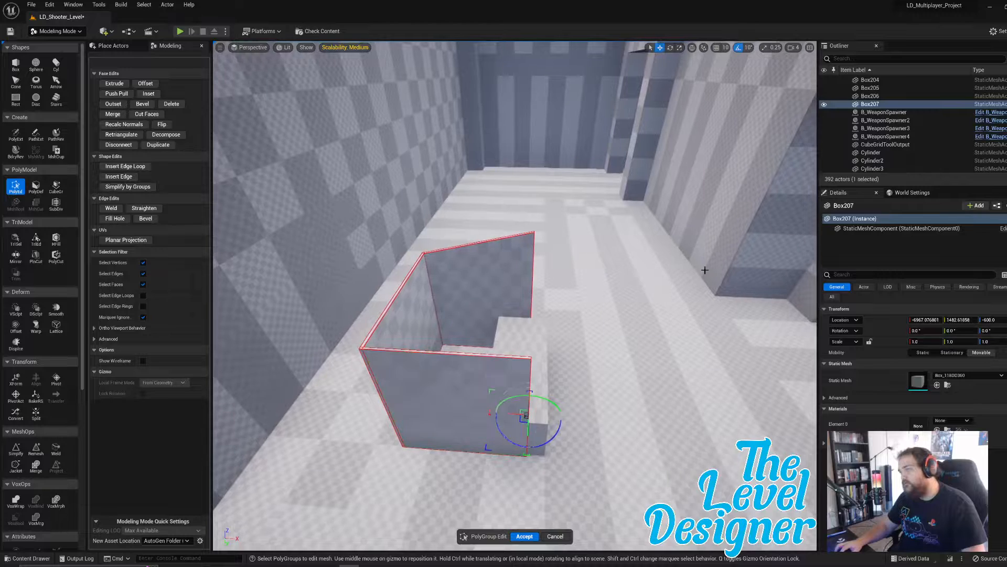
pyautogui.moveTo(516, 413); pyautogui.dragTo(514, 417)
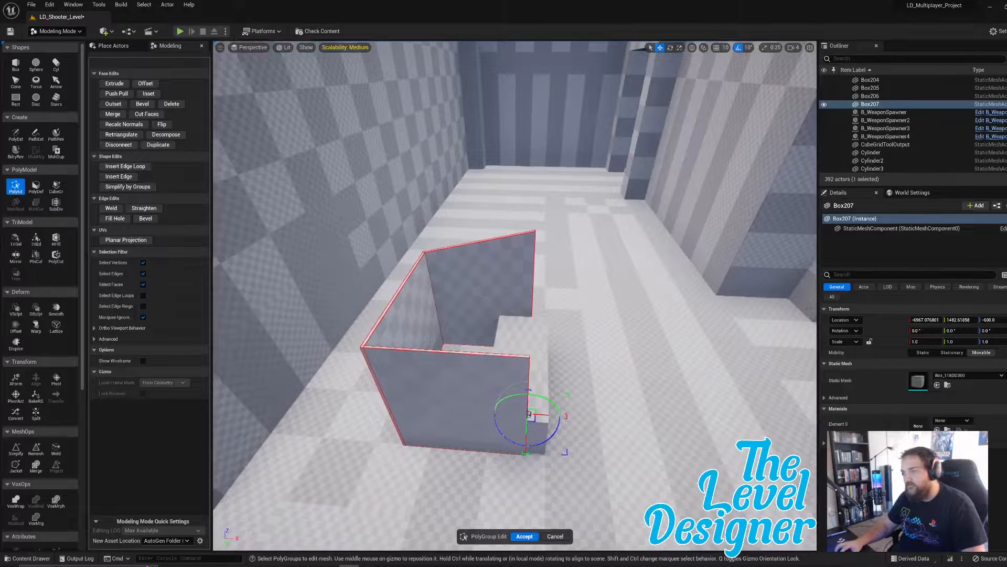
pyautogui.press('d')
pyautogui.moveTo(724, 274); pyautogui.dragTo(656, 275, button='right')
pyautogui.press('w')
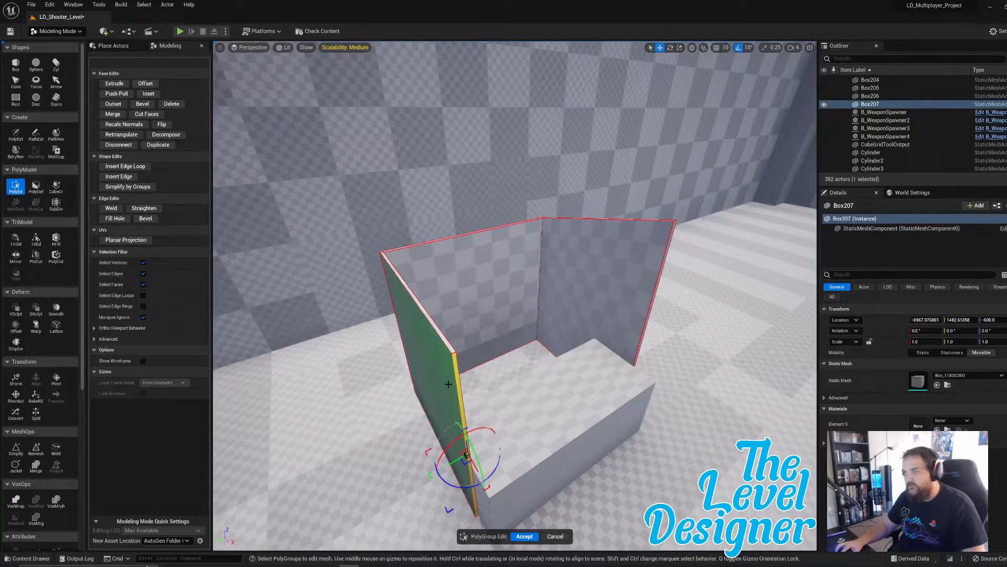
# - Raise the top corner at the third wall's free end so its upper edge slopes like the opposite wall
pyautogui.click(454, 351)
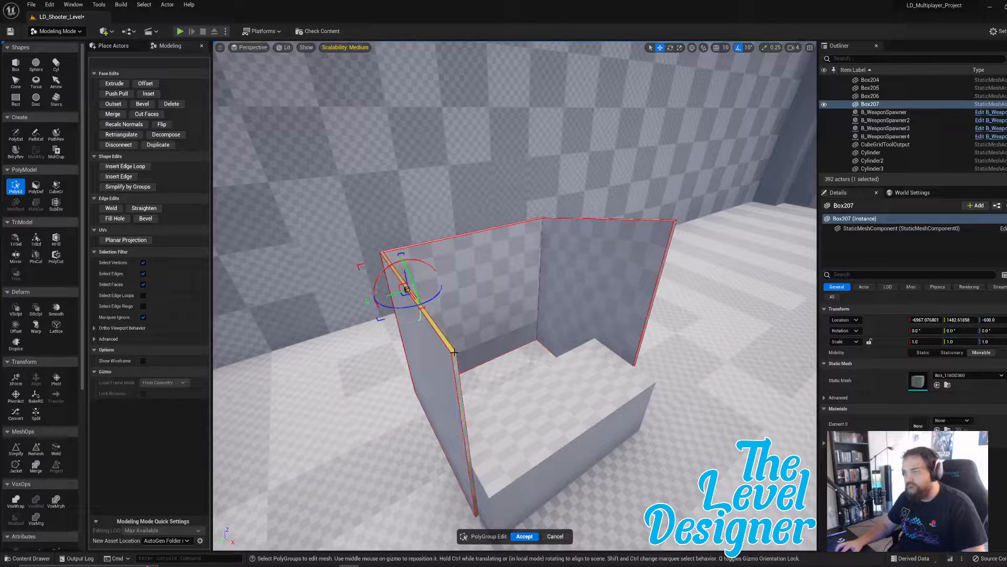
pyautogui.press('w')
pyautogui.moveTo(454, 353)
pyautogui.mouseDown(button='right')
pyautogui.moveTo(436, 356)
pyautogui.moveTo(447, 360)
pyautogui.mouseUp(button='right')
pyautogui.press('q')
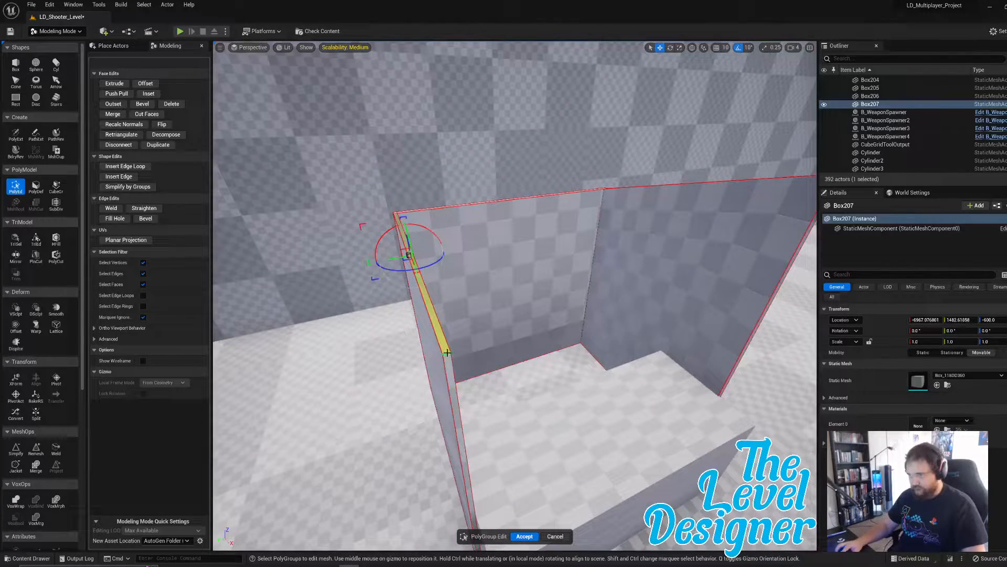
pyautogui.click(447, 353)
pyautogui.moveTo(411, 362); pyautogui.dragTo(535, 310, button='right')
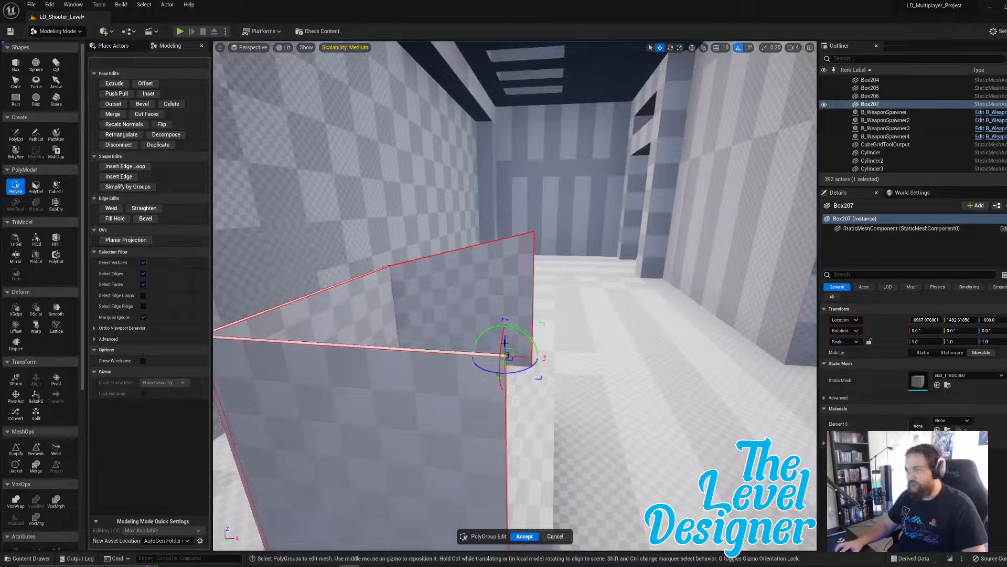
pyautogui.moveTo(505, 343); pyautogui.dragTo(498, 266)
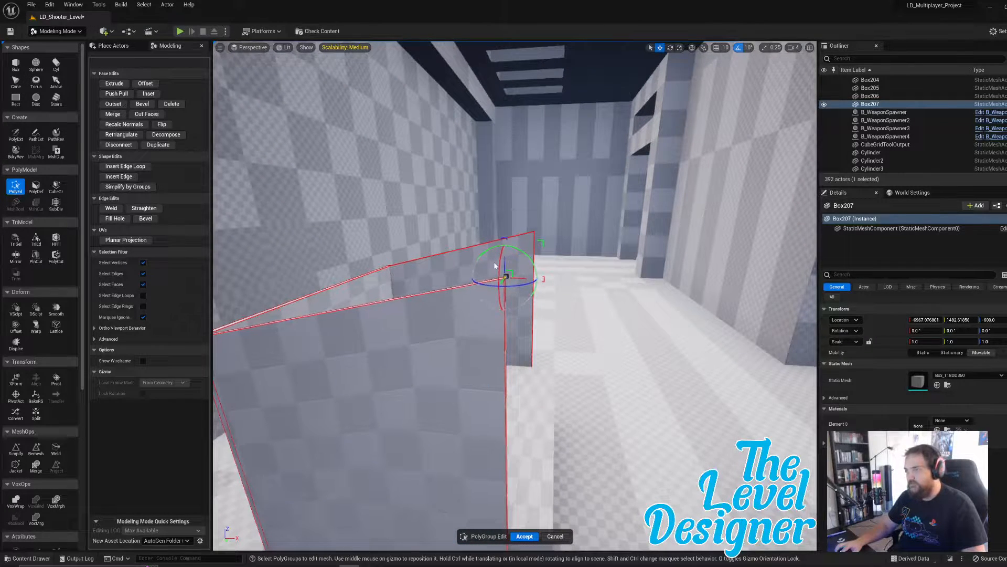
# - Select all of the third wall's vertices, move the wall outward to widen the enclosure, and accept the PolyGroup edits
pyautogui.moveTo(505, 270); pyautogui.dragTo(263, 265, button='right')
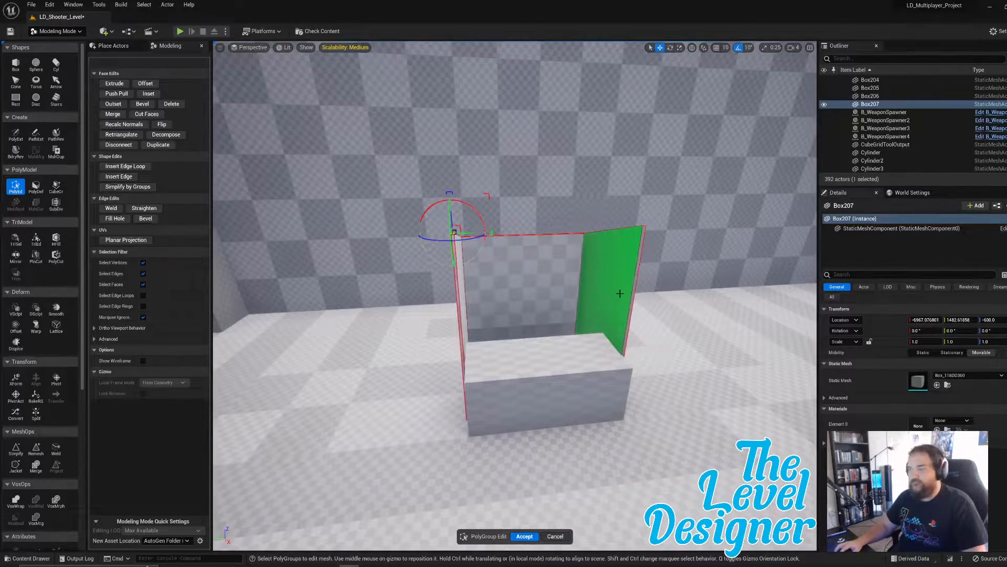
pyautogui.moveTo(620, 294); pyautogui.dragTo(541, 289, button='right')
pyautogui.moveTo(499, 211); pyautogui.dragTo(633, 424)
pyautogui.moveTo(612, 319); pyautogui.dragTo(522, 311, button='right')
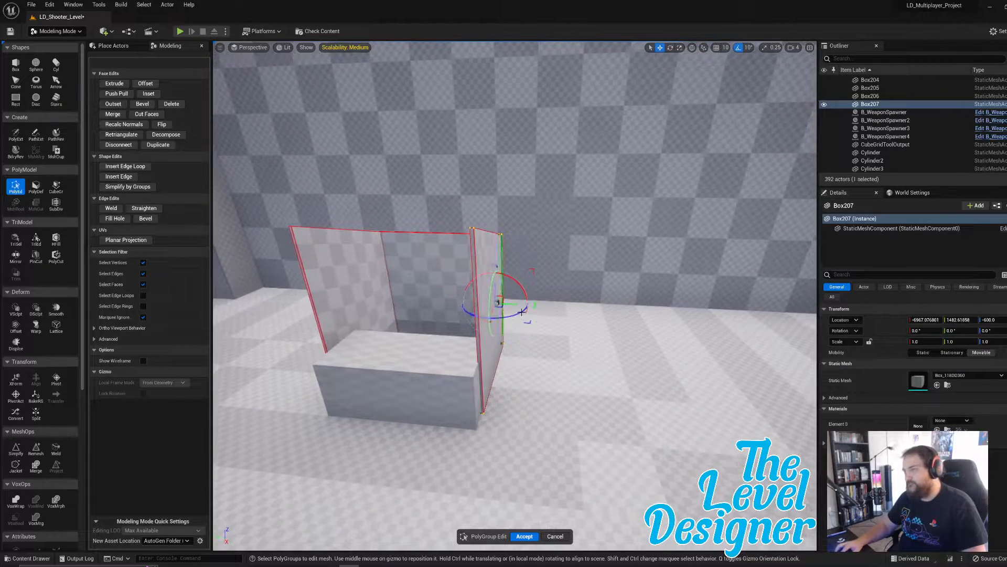
pyautogui.moveTo(512, 303); pyautogui.dragTo(598, 314)
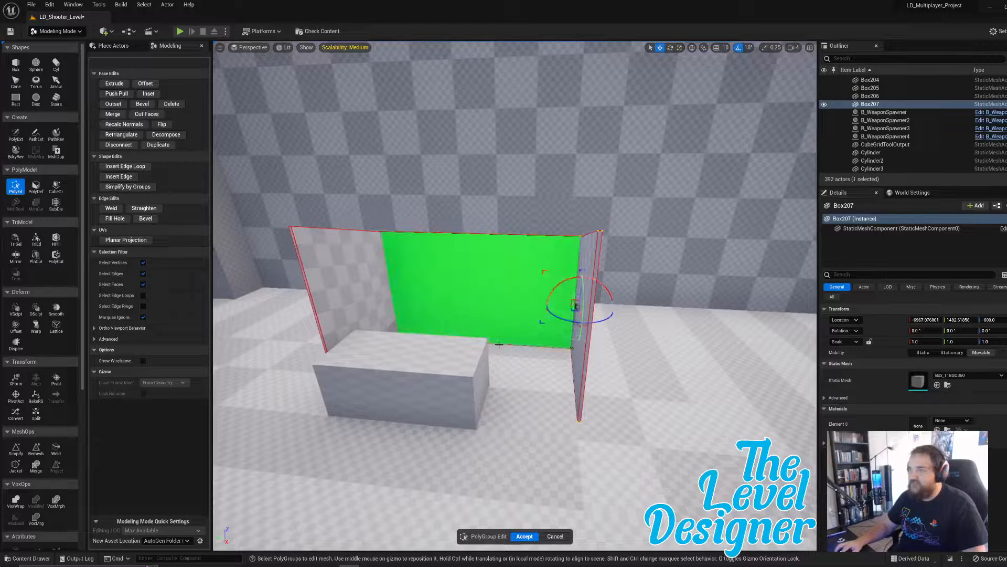
pyautogui.click(523, 536)
# - Extend the long block's end face to reach the relocated wall with PolyGroup Edit and accept the change
pyautogui.click(481, 374)
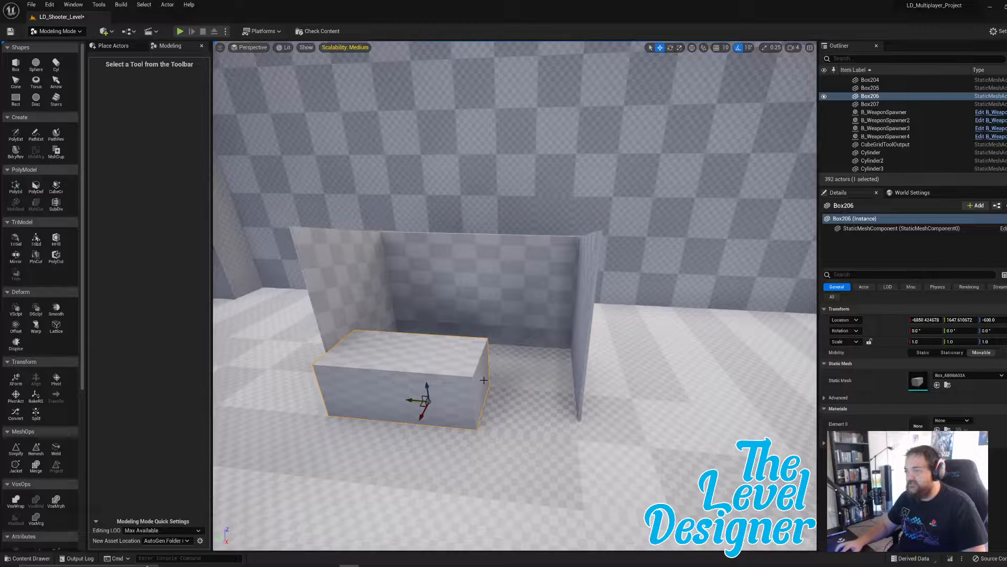
pyautogui.click(15, 186)
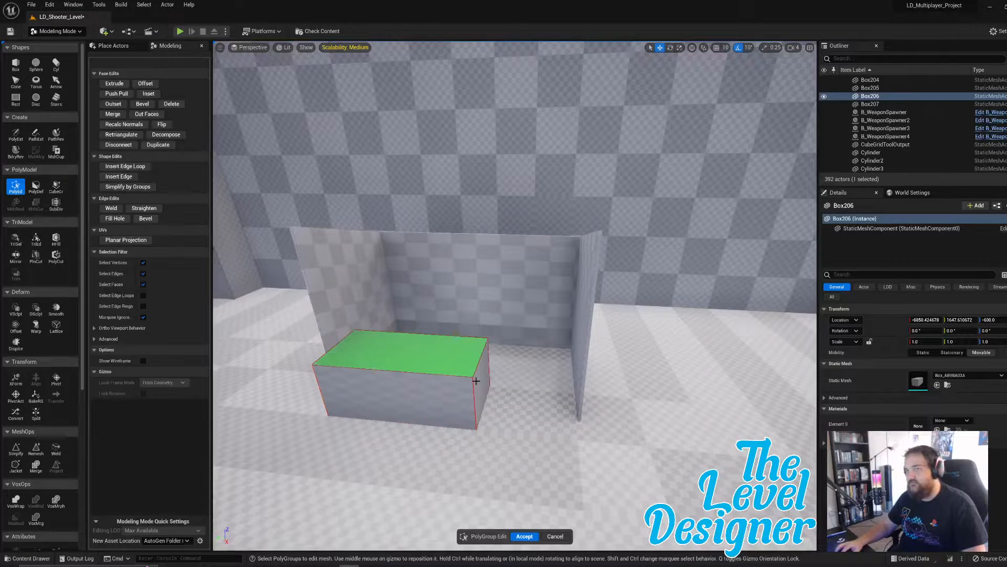
pyautogui.click(483, 388)
pyautogui.moveTo(499, 384); pyautogui.dragTo(598, 392)
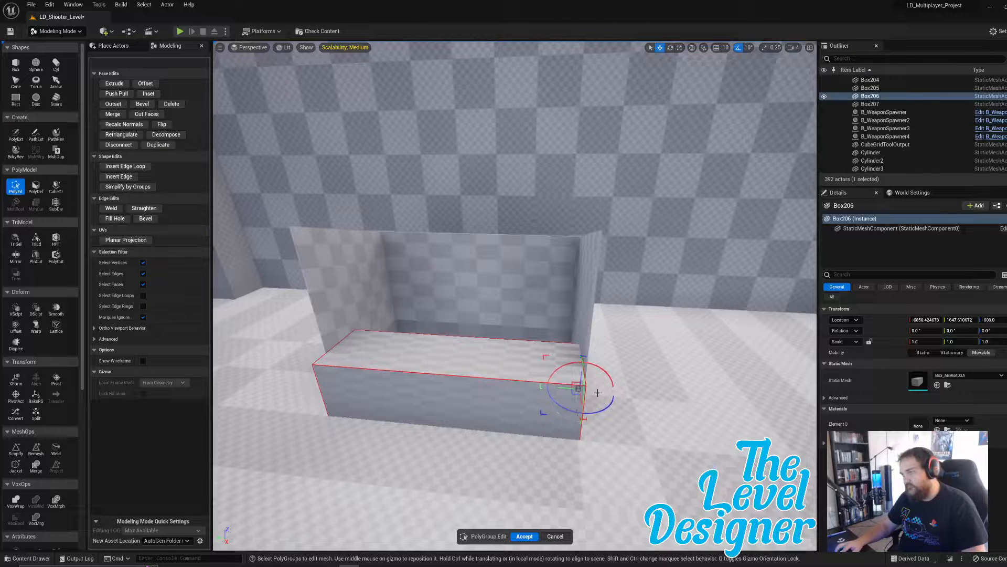
pyautogui.moveTo(557, 315); pyautogui.dragTo(516, 316, button='right')
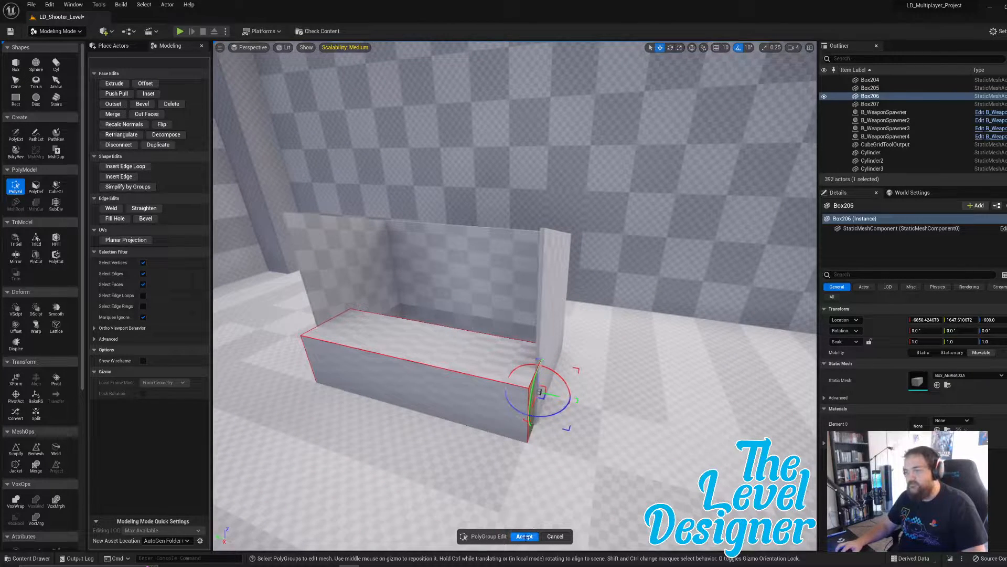
pyautogui.click(525, 536)
# - Place a 100 x 100 x 100 box on top of the long block and lower its top face to flatten it into a thin slab
pyautogui.click(15, 64)
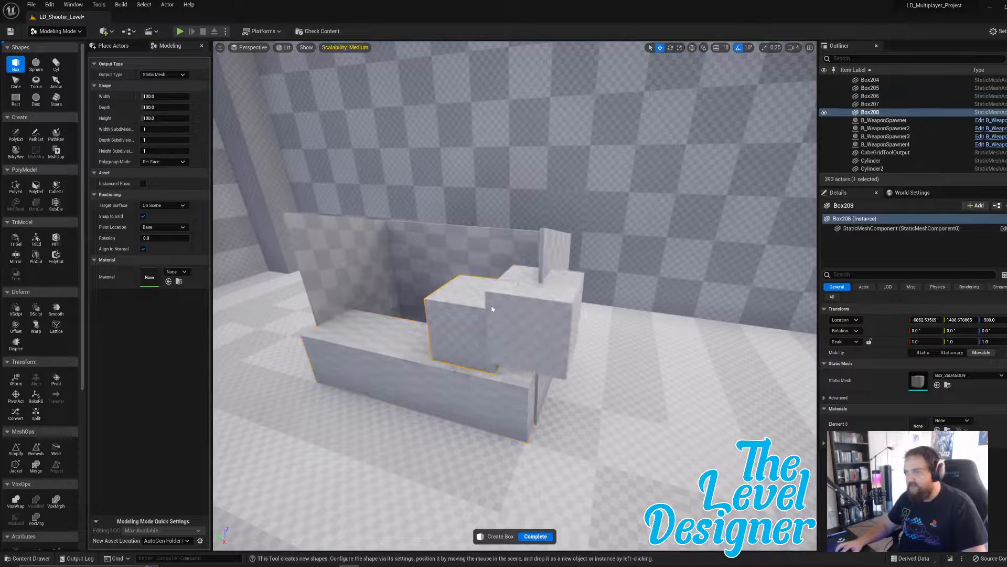
pyautogui.click(477, 349)
pyautogui.click(535, 536)
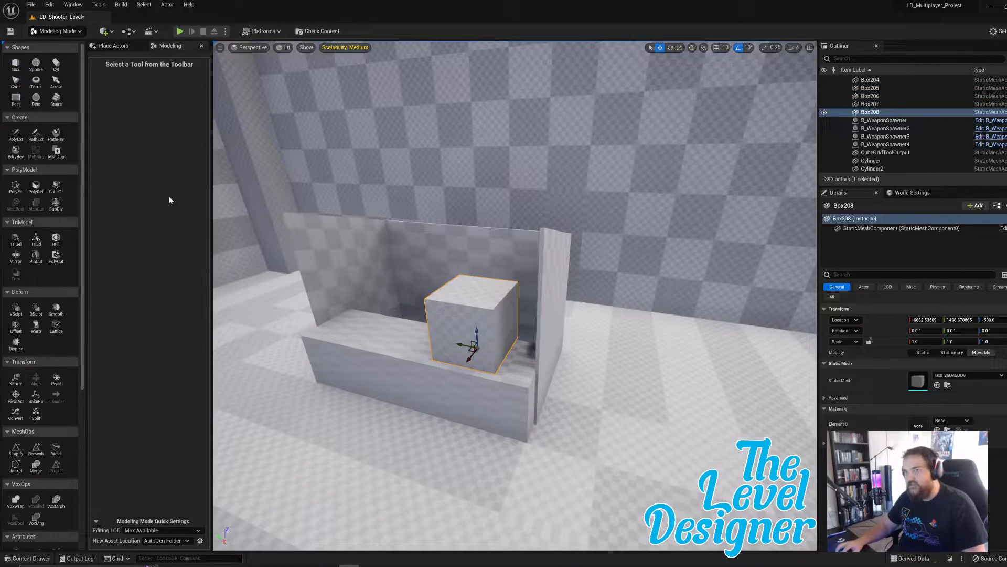
pyautogui.click(16, 185)
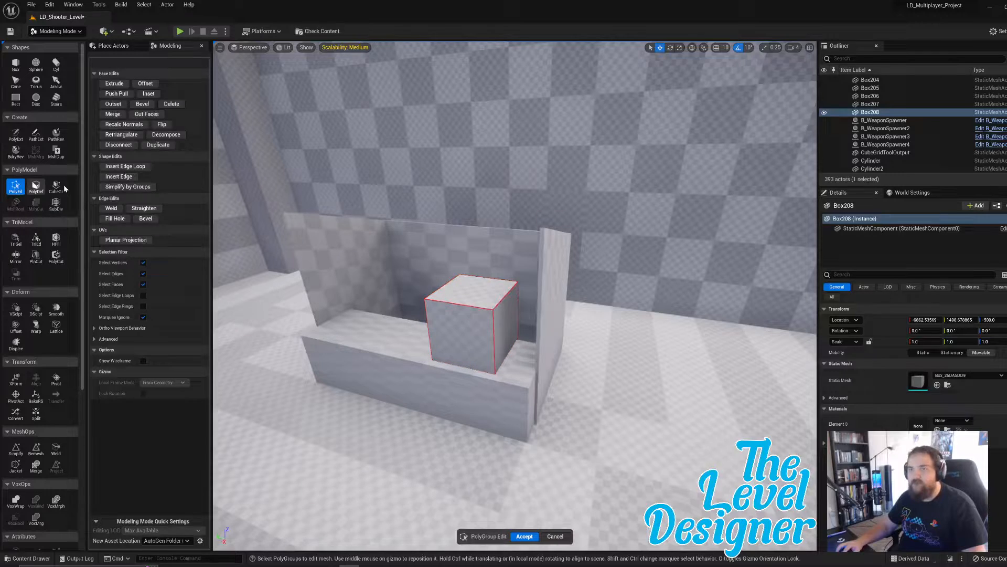
pyautogui.click(486, 293)
pyautogui.moveTo(472, 275); pyautogui.dragTo(473, 340)
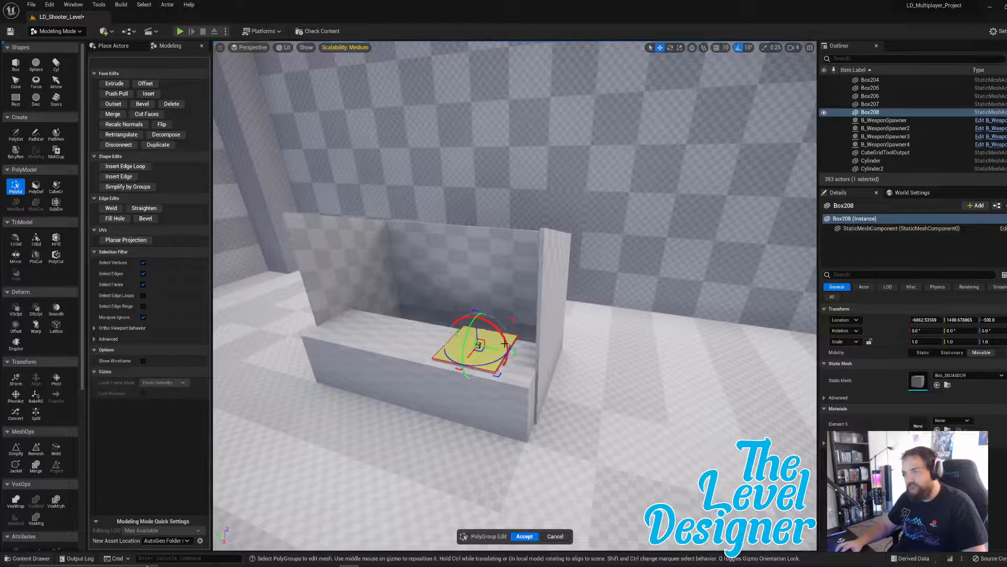
# - Scale the whole slab up, raise it above the block, and lower its top face slightly to thin it
pyautogui.keyDown('alt'); pyautogui.moveTo(505, 343); pyautogui.dragTo(590, 440); pyautogui.keyUp('alt')
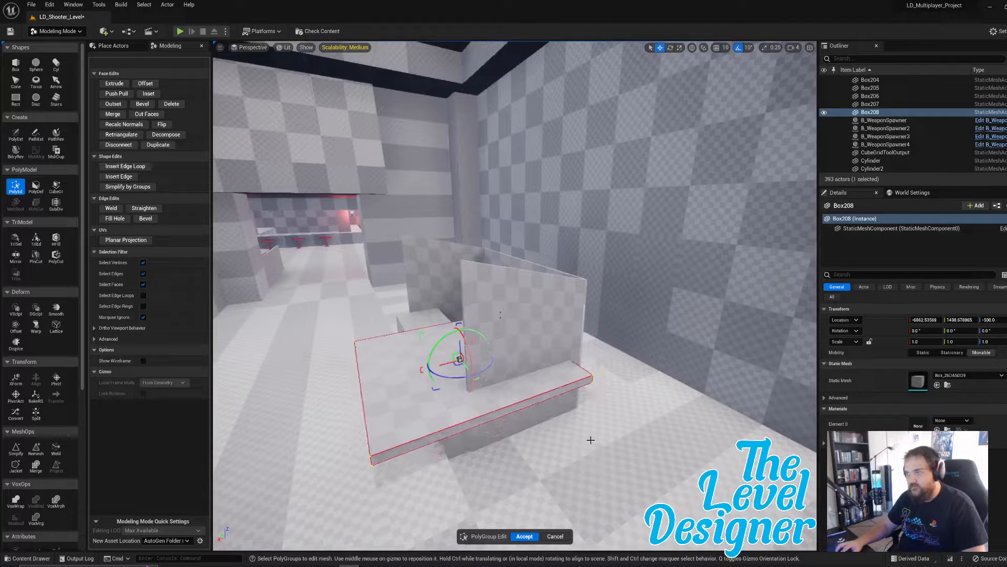
pyautogui.moveTo(461, 344); pyautogui.dragTo(463, 325)
pyautogui.click(404, 375)
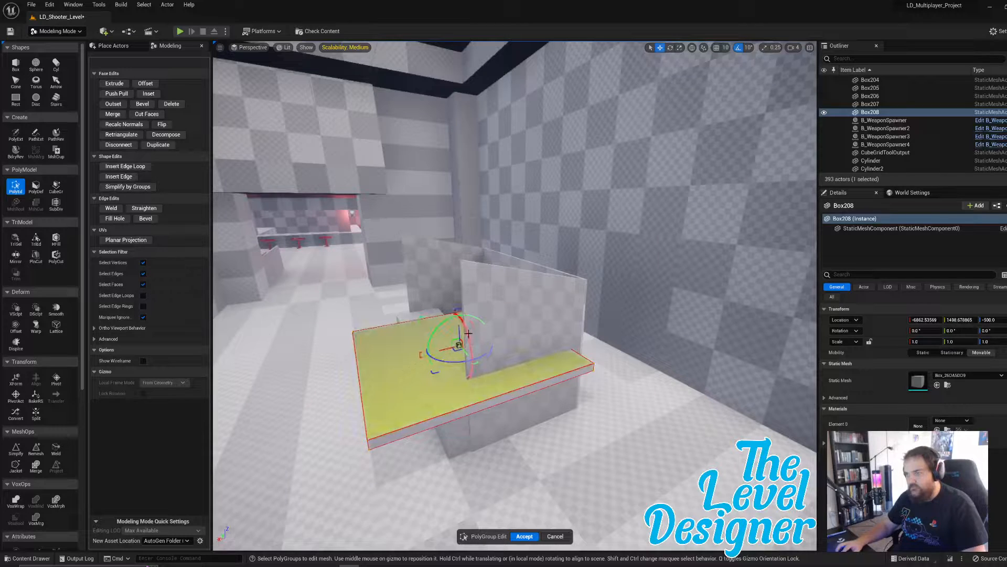
pyautogui.moveTo(459, 332); pyautogui.dragTo(460, 337)
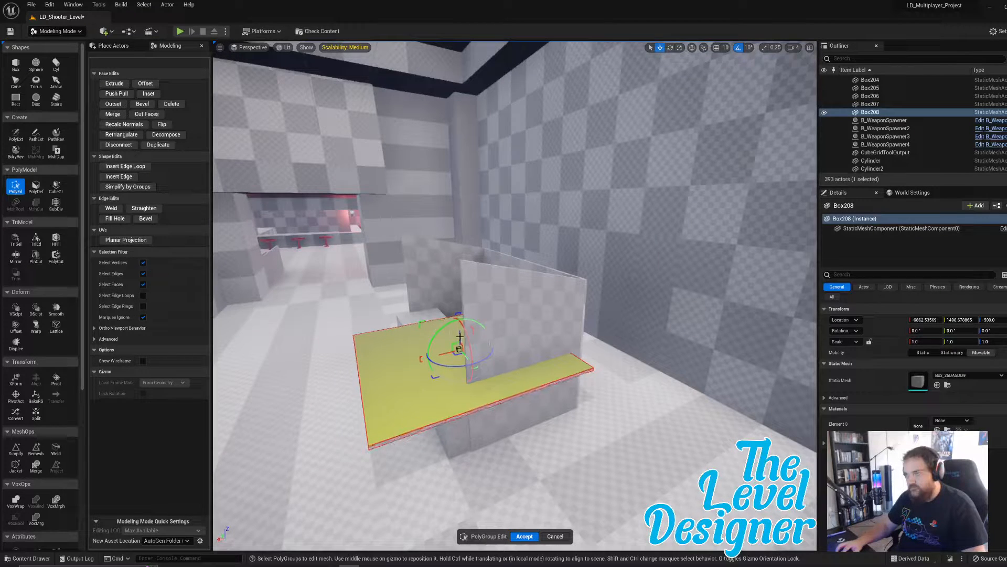
# - Select all the slab's vertices, move it sideways to centre it between the side walls, and raise it above them
pyautogui.moveTo(477, 354); pyautogui.dragTo(569, 368, button='right')
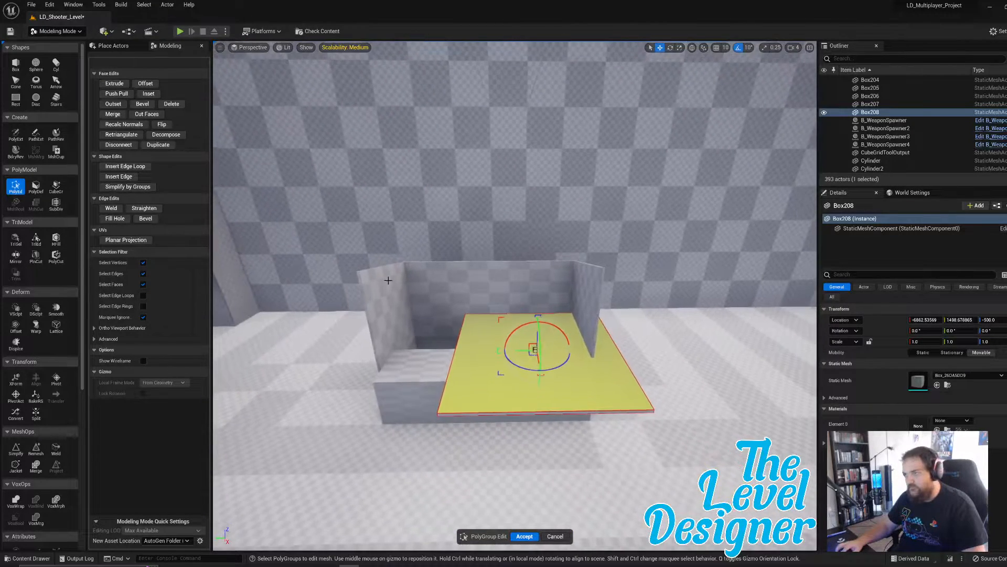
pyautogui.moveTo(395, 276); pyautogui.dragTo(682, 485)
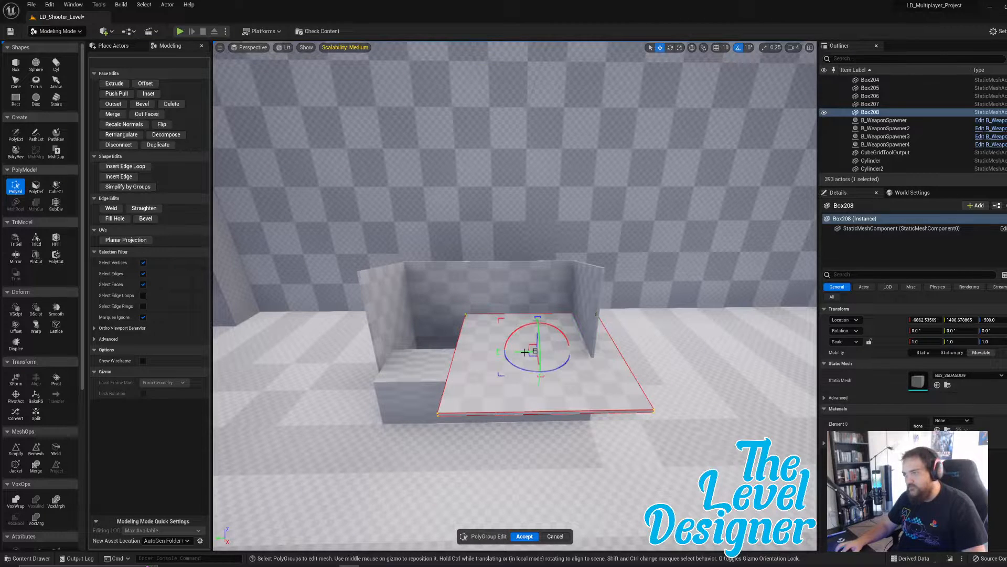
pyautogui.moveTo(507, 351); pyautogui.dragTo(461, 350)
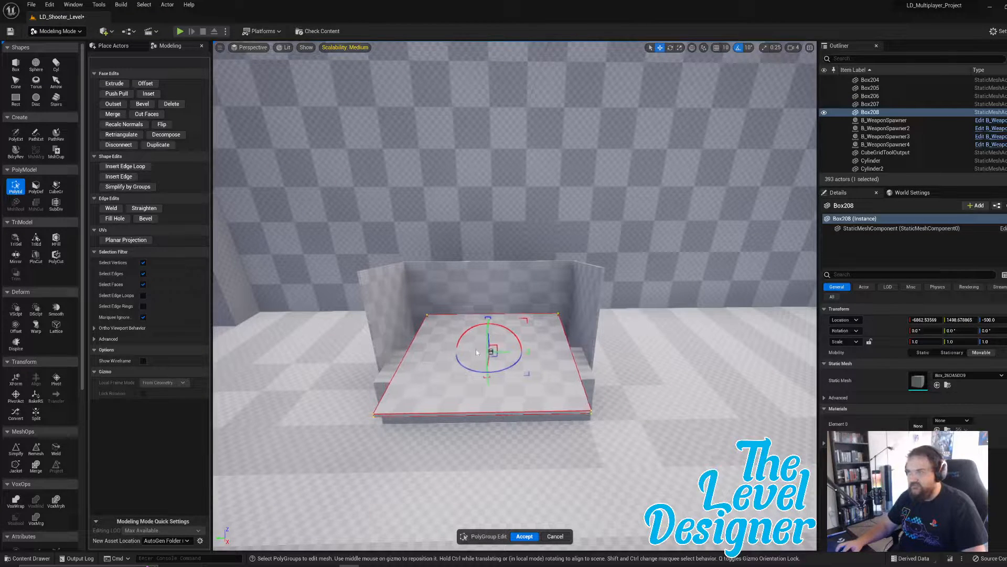
pyautogui.moveTo(517, 347); pyautogui.dragTo(496, 410, button='right')
pyautogui.moveTo(485, 386); pyautogui.dragTo(473, 301)
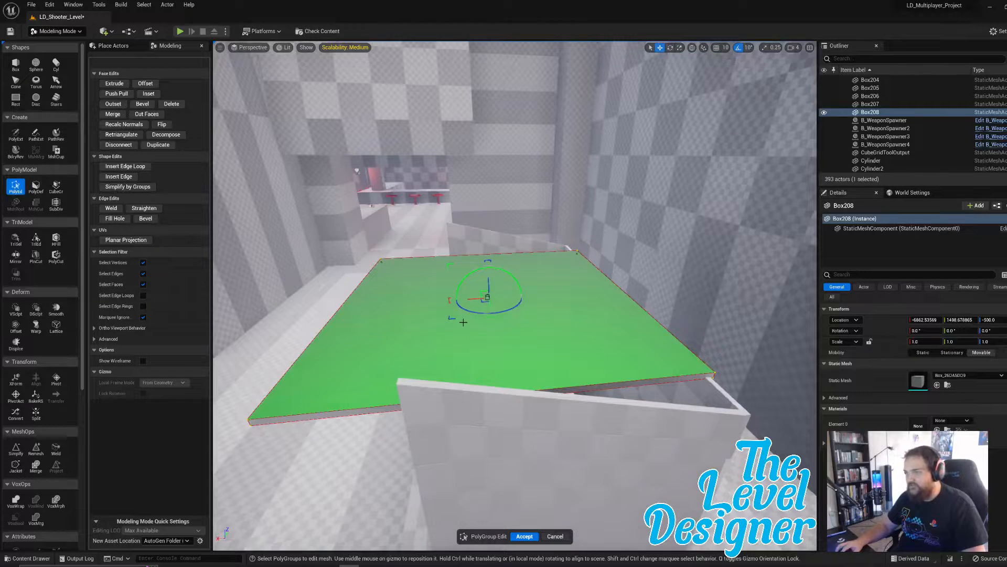
# - Raise the roof slab's front face with PolyGroup Edit so the roof slopes upward toward the booth's open front
pyautogui.press('a')
pyautogui.moveTo(463, 322); pyautogui.dragTo(477, 323, button='right')
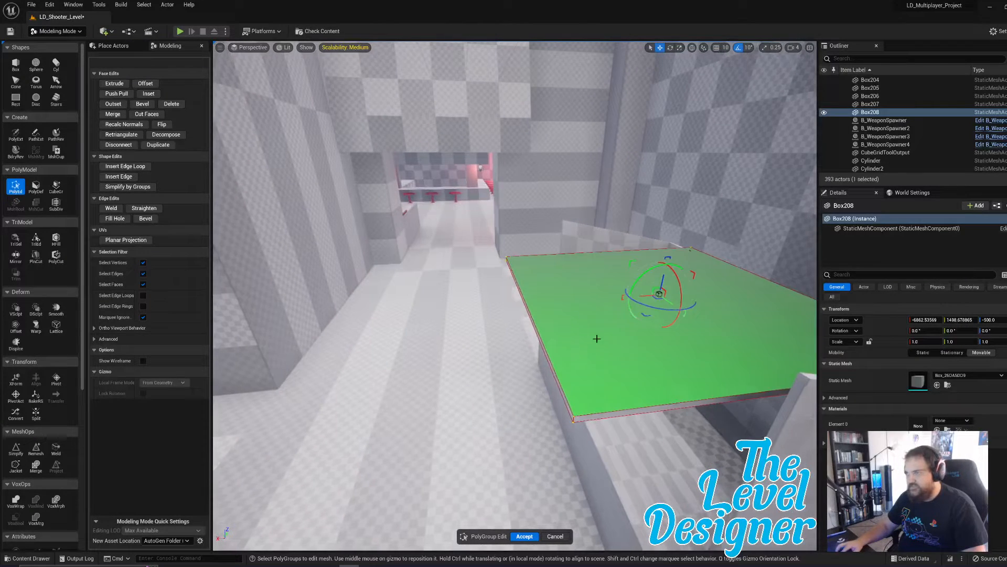
pyautogui.click(547, 355)
pyautogui.press('d')
pyautogui.moveTo(588, 331)
pyautogui.mouseDown(button='right')
pyautogui.moveTo(571, 338)
pyautogui.moveTo(572, 328)
pyautogui.mouseUp(button='right')
pyautogui.press('q')
pyautogui.press('s')
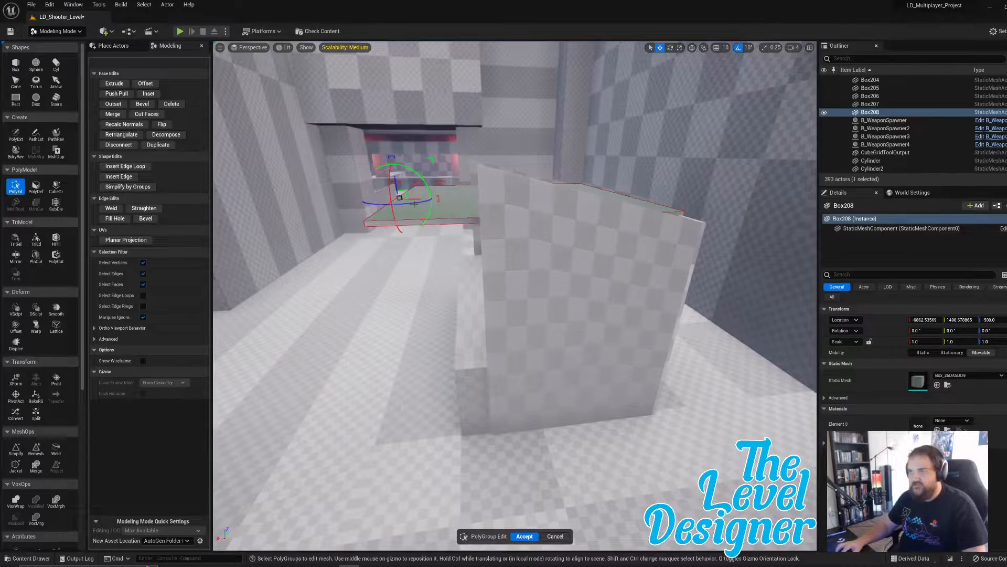
pyautogui.moveTo(415, 199); pyautogui.dragTo(442, 130)
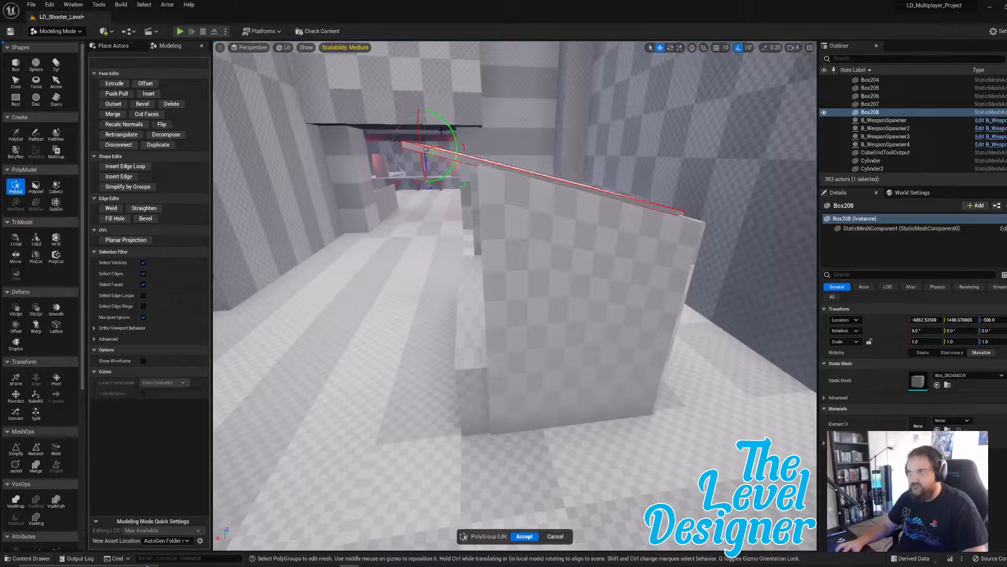
# - Extend one end face of the roof slab outward so it overhangs the adjacent side wall
pyautogui.click(469, 161)
pyautogui.moveTo(469, 161); pyautogui.dragTo(640, 184, button='right')
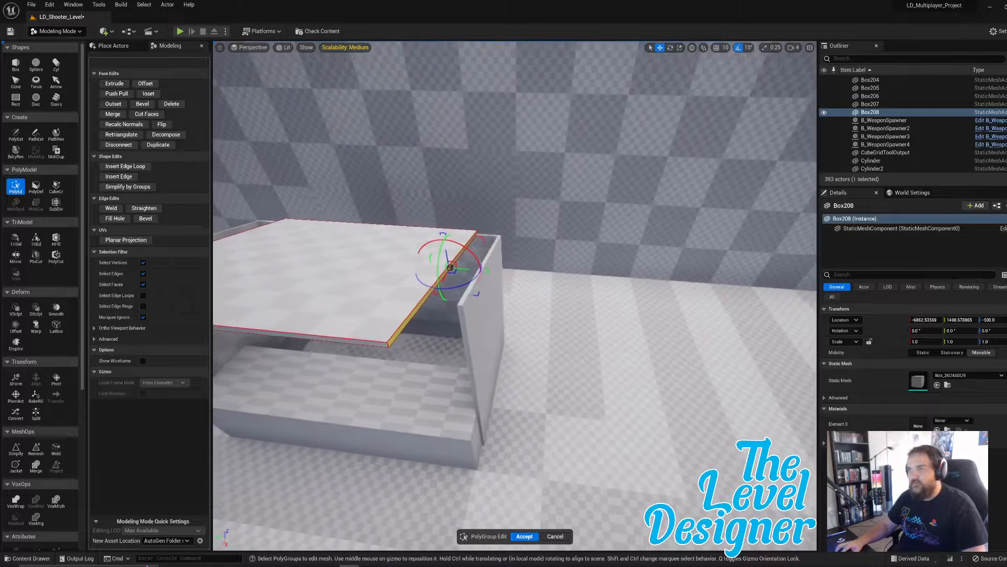
pyautogui.moveTo(480, 280); pyautogui.dragTo(479, 284, button='right')
pyautogui.moveTo(467, 267); pyautogui.dragTo(524, 272)
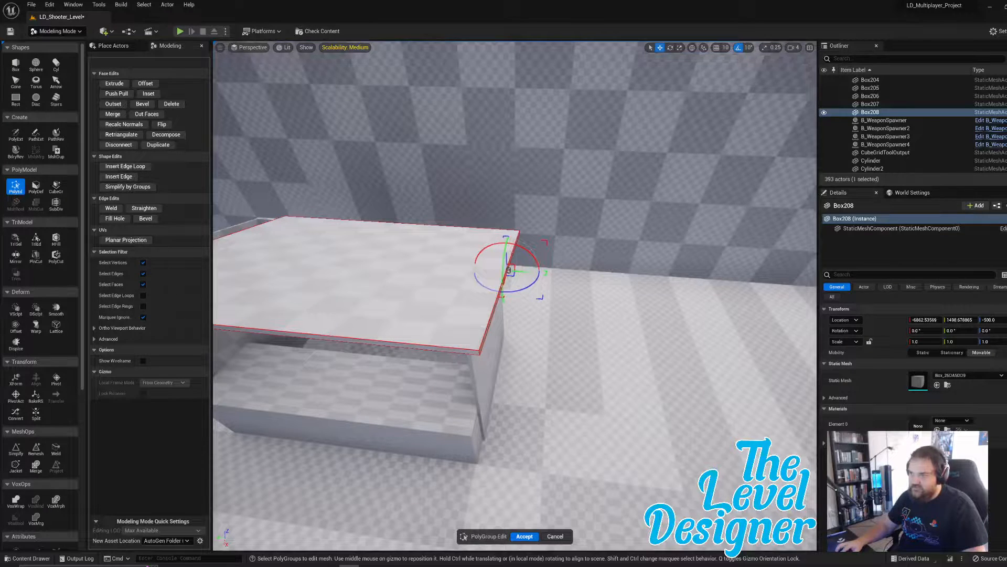
# - Extend the roof slab's opposite end face past the other side wall and accept the edit
pyautogui.press('a')
pyautogui.moveTo(660, 298); pyautogui.dragTo(730, 293, button='right')
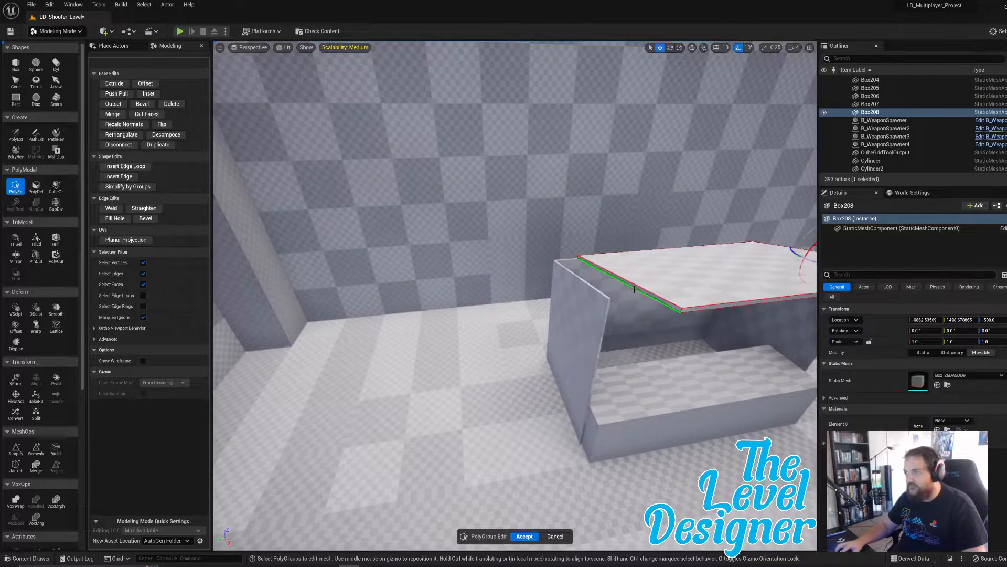
pyautogui.click(633, 287)
pyautogui.moveTo(595, 276); pyautogui.dragTo(550, 281)
pyautogui.moveTo(549, 288)
pyautogui.mouseDown(button='right')
pyautogui.moveTo(582, 281)
pyautogui.moveTo(562, 286)
pyautogui.mouseUp(button='right')
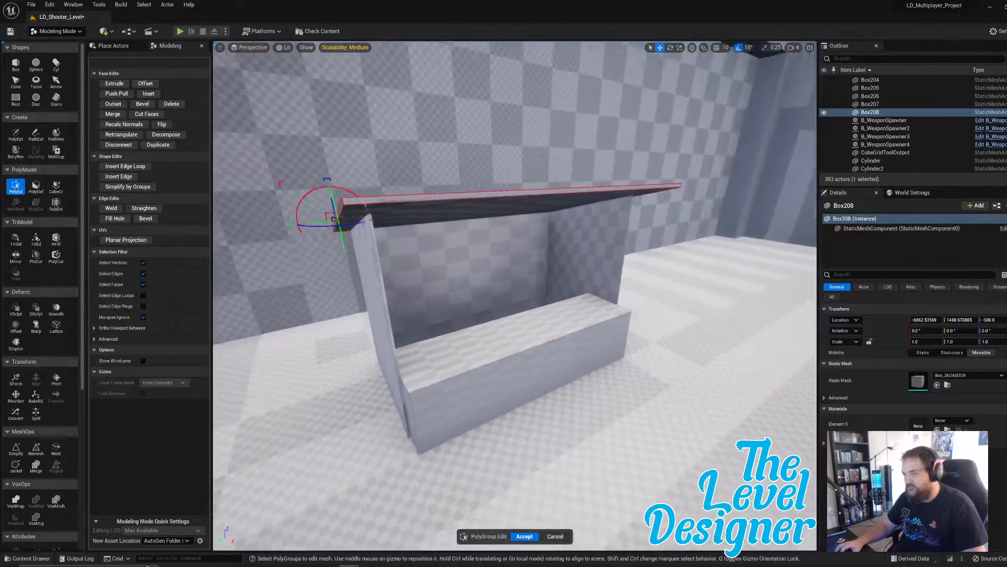
pyautogui.moveTo(557, 187); pyautogui.dragTo(557, 187, button='right')
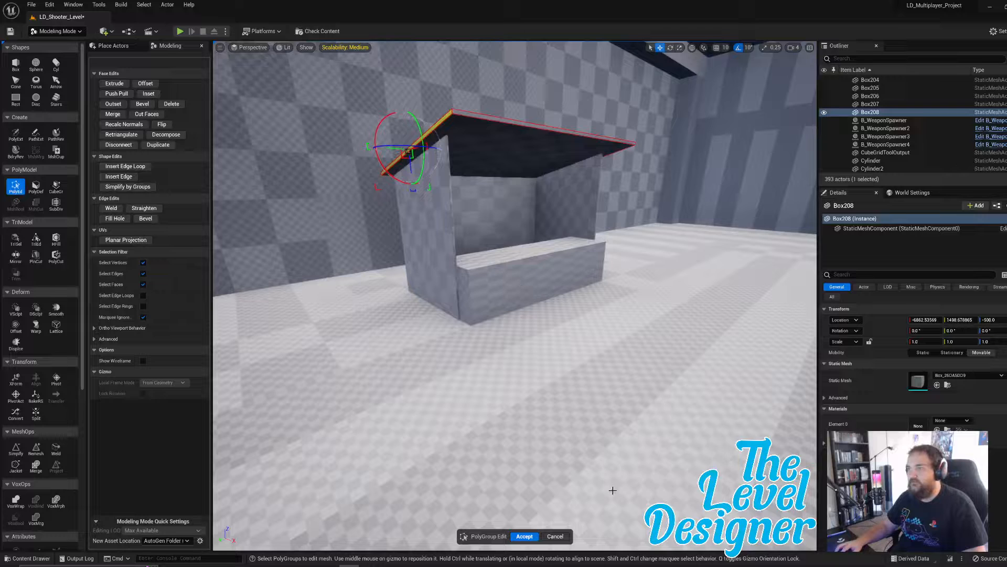
pyautogui.click(533, 535)
pyautogui.moveTo(528, 249); pyautogui.dragTo(575, 265, button='right')
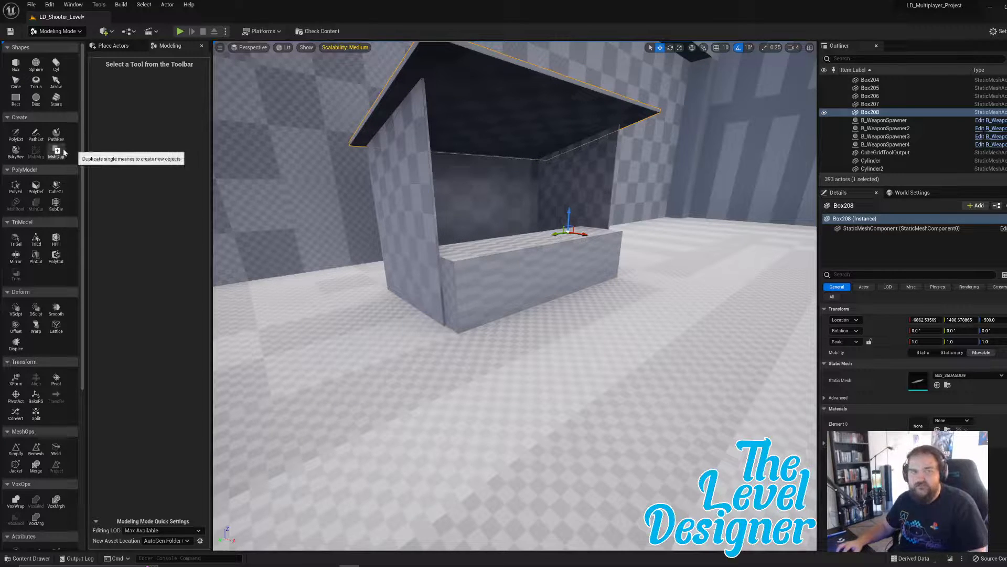
# - Place a 100 x 100 x 100 box in front of the booth and push in its outer side face to make a thin upright panel
pyautogui.click(15, 63)
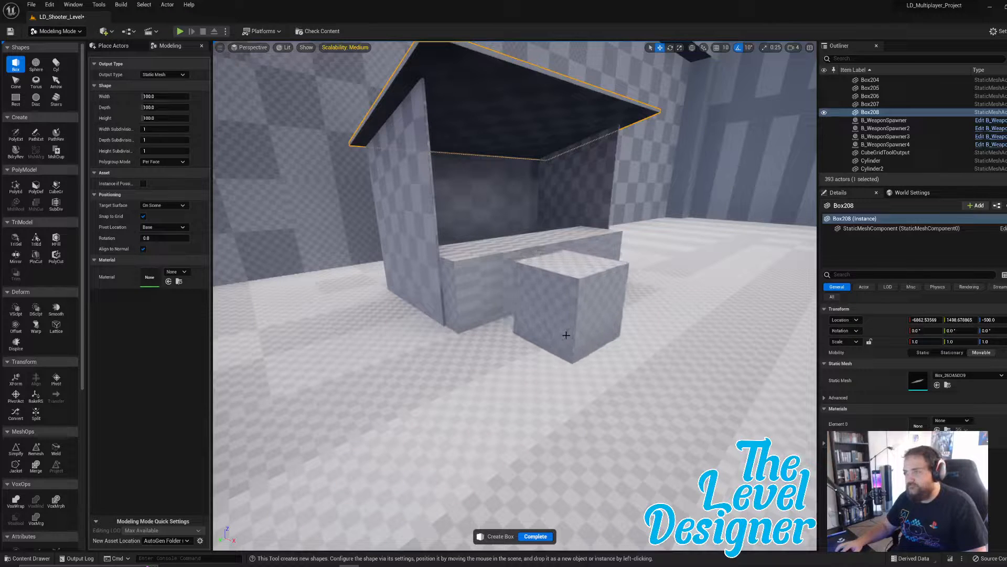
pyautogui.click(575, 326)
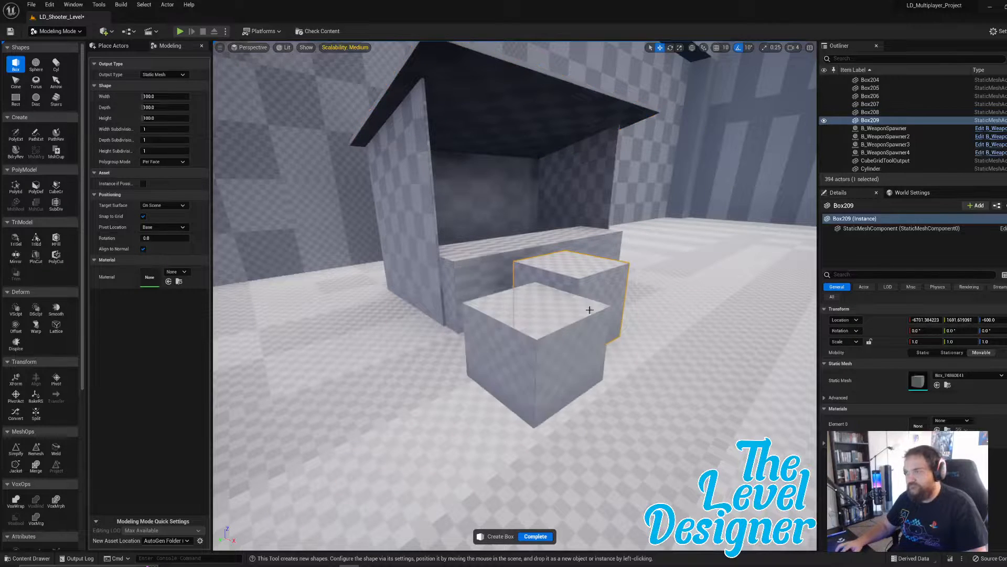
pyautogui.click(535, 537)
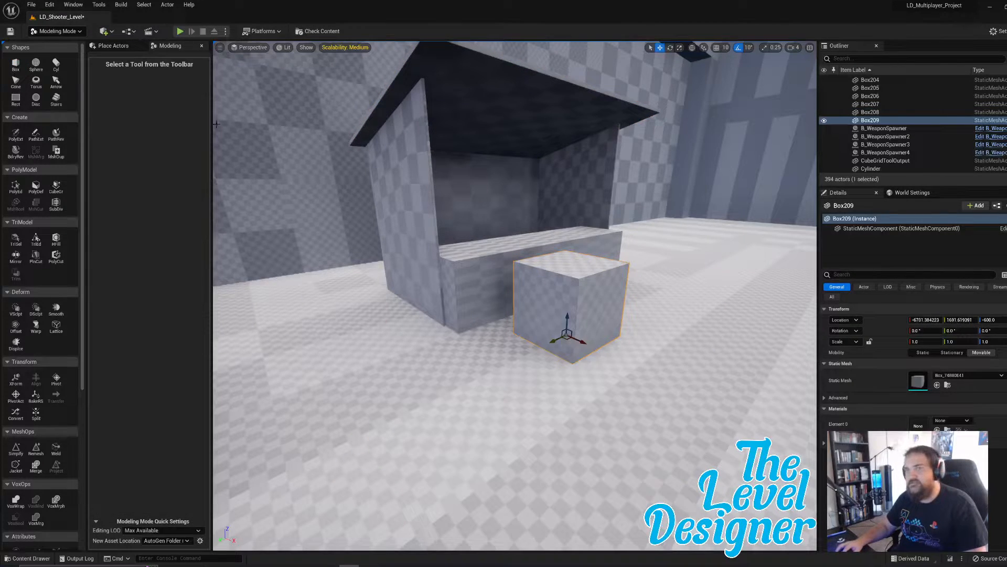
pyautogui.click(16, 187)
pyautogui.click(607, 300)
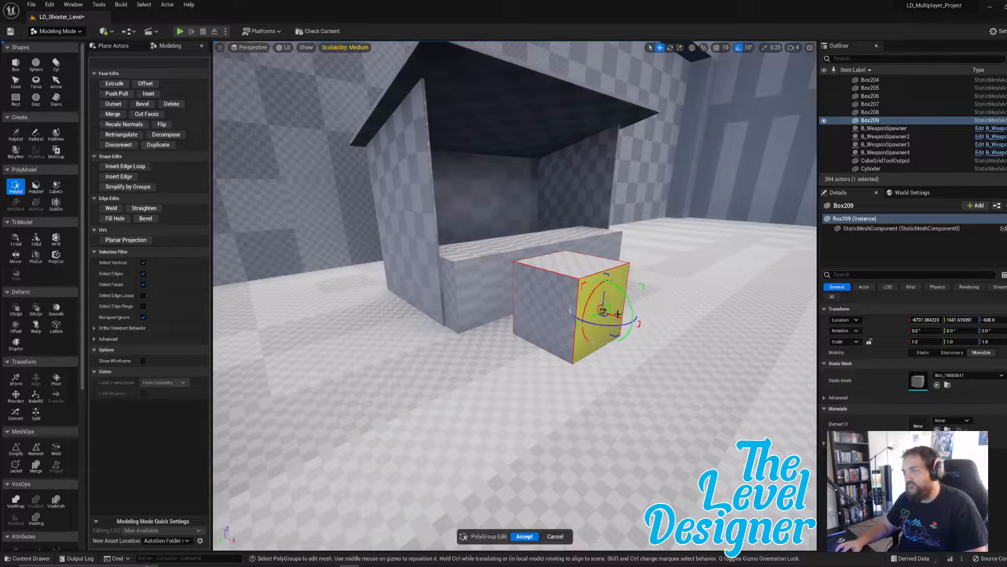
pyautogui.moveTo(615, 315); pyautogui.dragTo(551, 300)
pyautogui.moveTo(549, 315)
pyautogui.mouseDown(button='right')
pyautogui.moveTo(550, 346)
pyautogui.moveTo(550, 314)
pyautogui.mouseUp(button='right')
# - Lower the thin panel's top face to shorten it
pyautogui.click(556, 330)
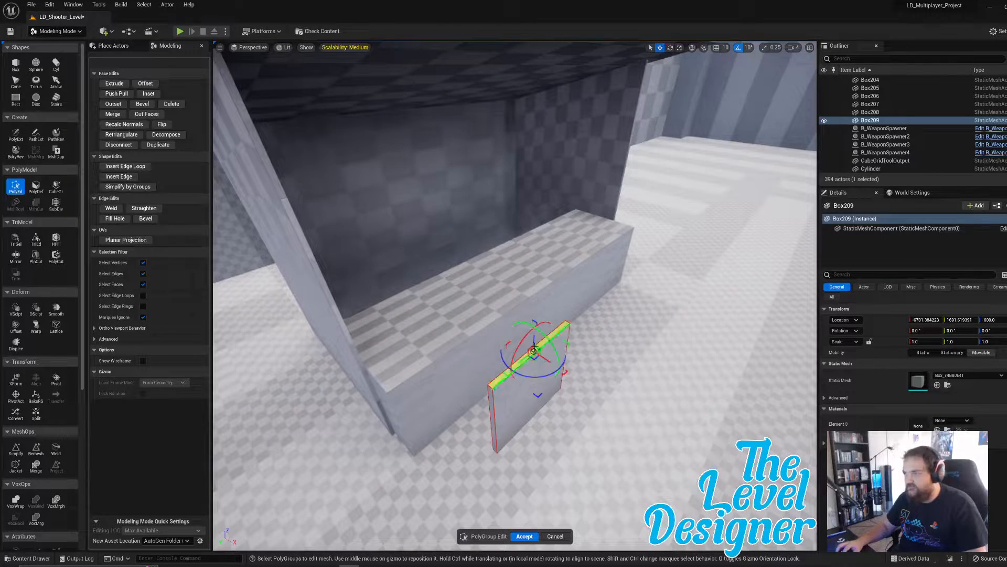
pyautogui.moveTo(533, 342); pyautogui.dragTo(535, 372)
pyautogui.moveTo(536, 373); pyautogui.dragTo(439, 362, button='right')
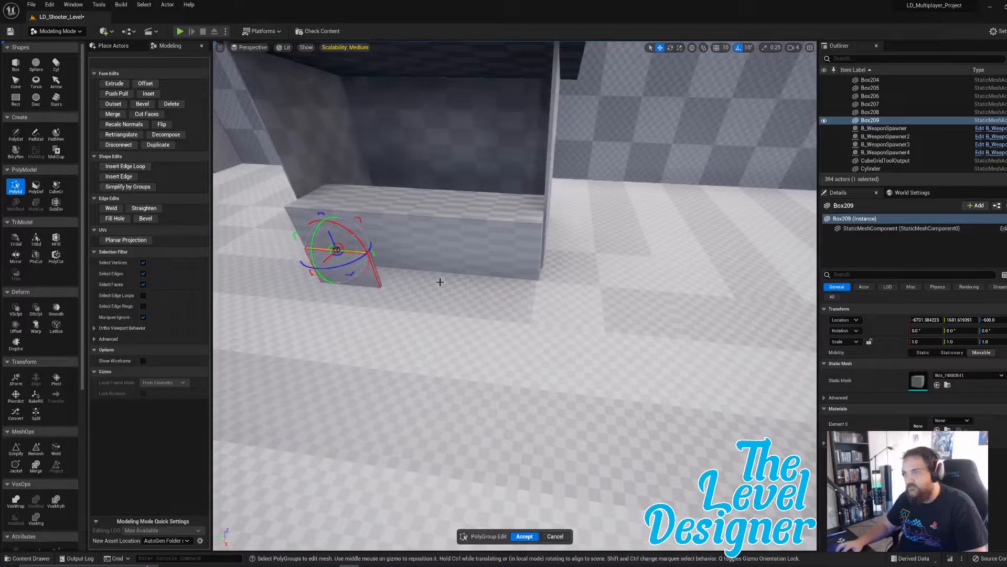
# - Lengthen the low panel along the counter by pulling out both of its end faces
pyautogui.click(375, 270)
pyautogui.moveTo(388, 271); pyautogui.dragTo(424, 277)
pyautogui.moveTo(463, 268); pyautogui.dragTo(367, 266, button='right')
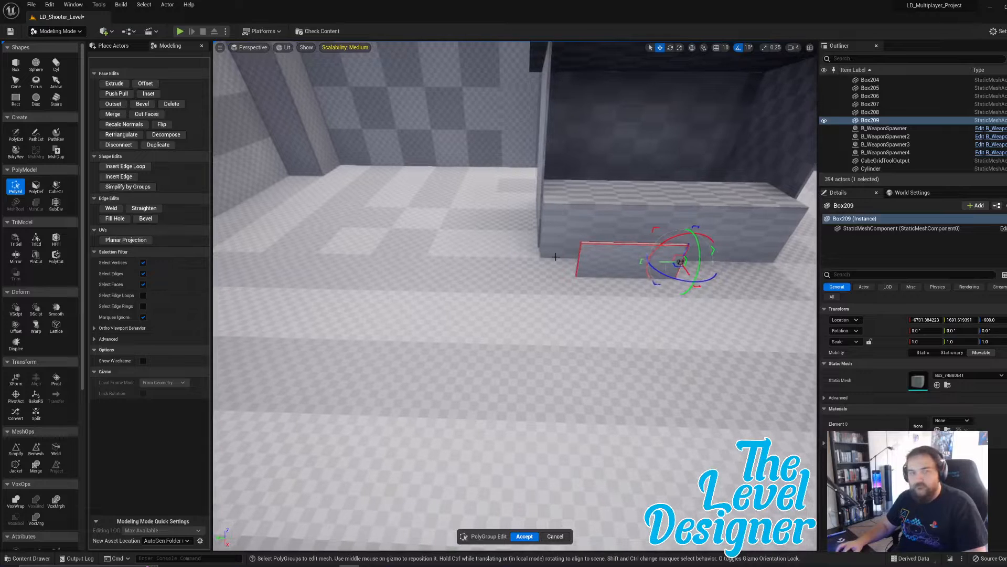
pyautogui.moveTo(617, 252); pyautogui.dragTo(642, 253, button='right')
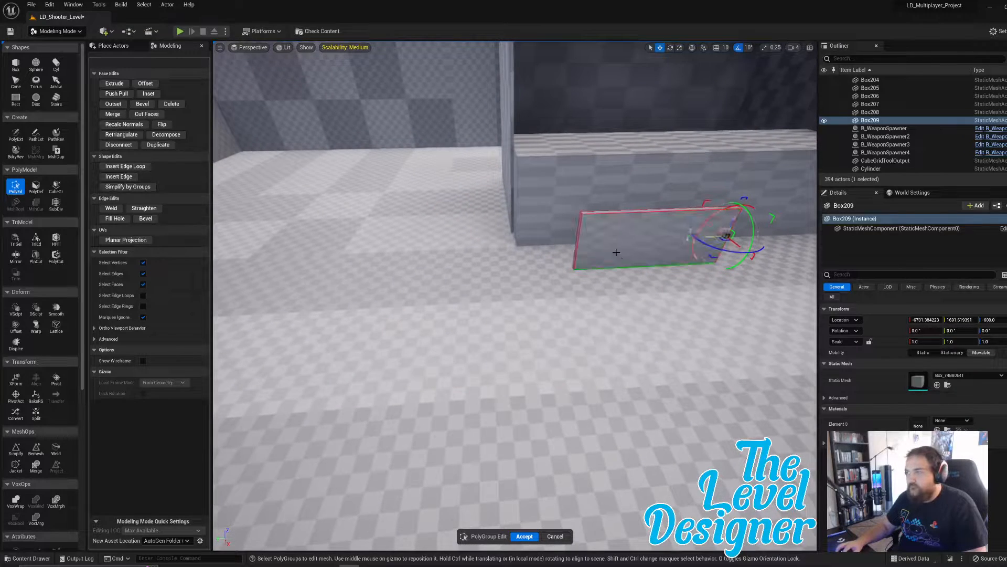
pyautogui.click(578, 234)
pyautogui.moveTo(584, 248); pyautogui.dragTo(515, 249)
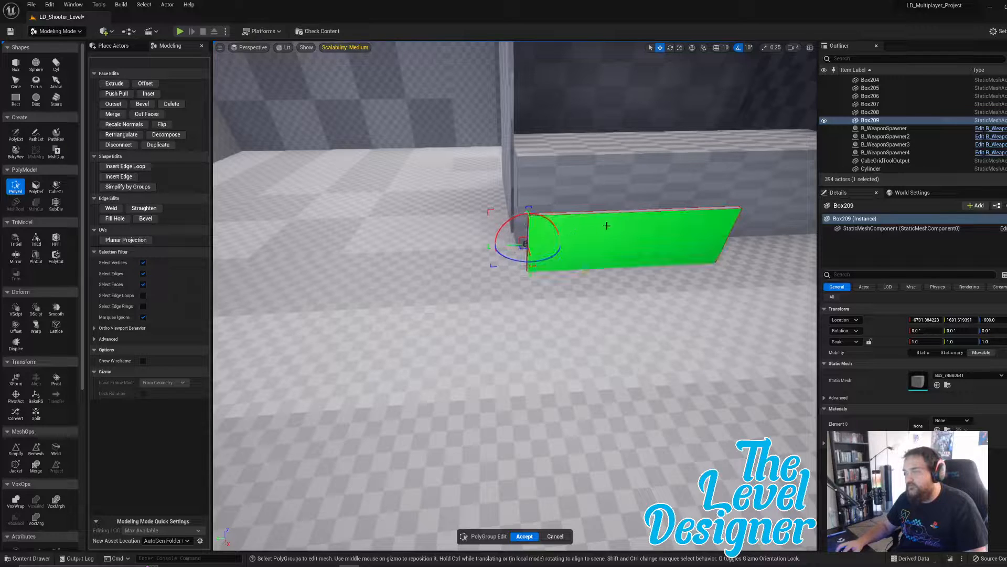
# - Select all the panel's vertices and raise the whole panel to just beneath the booth's roof
pyautogui.moveTo(612, 230); pyautogui.dragTo(778, 307)
pyautogui.moveTo(677, 256); pyautogui.dragTo(761, 256, button='right')
pyautogui.moveTo(590, 272); pyautogui.dragTo(550, 73)
pyautogui.moveTo(549, 74); pyautogui.dragTo(549, 131, button='right')
pyautogui.keyDown('alt'); pyautogui.moveTo(577, 210); pyautogui.dragTo(628, 179); pyautogui.keyUp('alt')
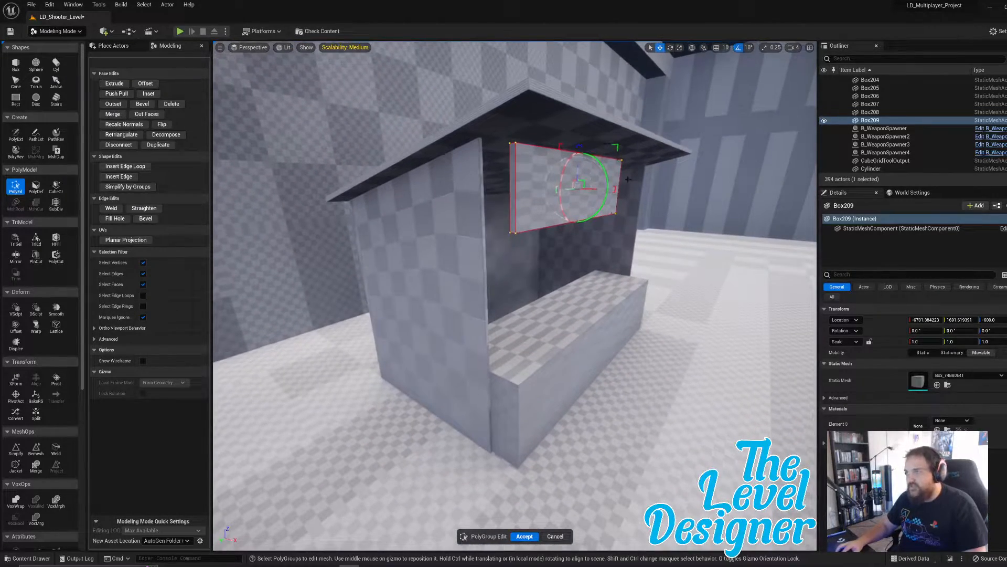
# - Reselect all the panel's vertices, shift it up and forward toward the roof's front edge, and accept the edit
pyautogui.click(585, 173)
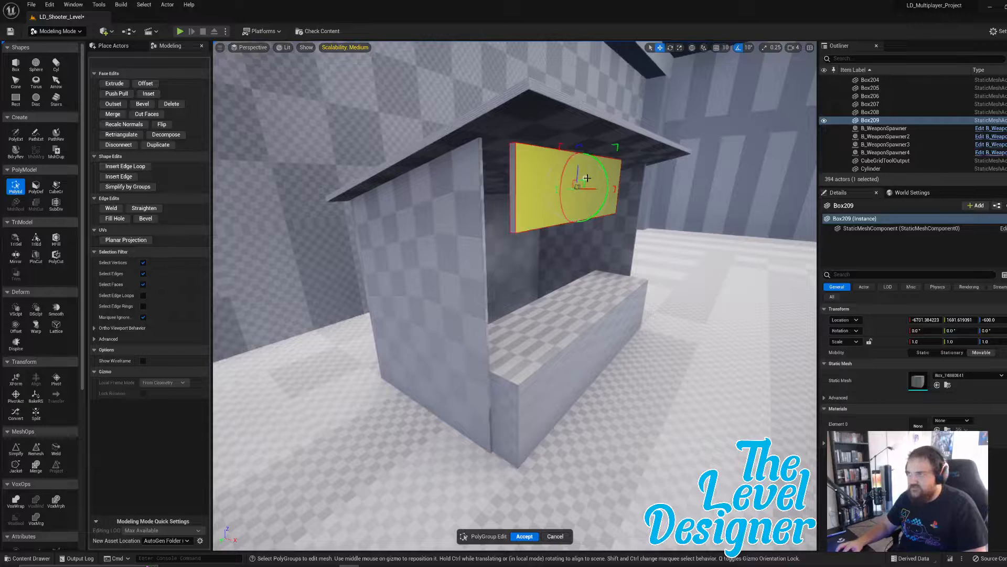
pyautogui.moveTo(492, 126); pyautogui.dragTo(682, 283)
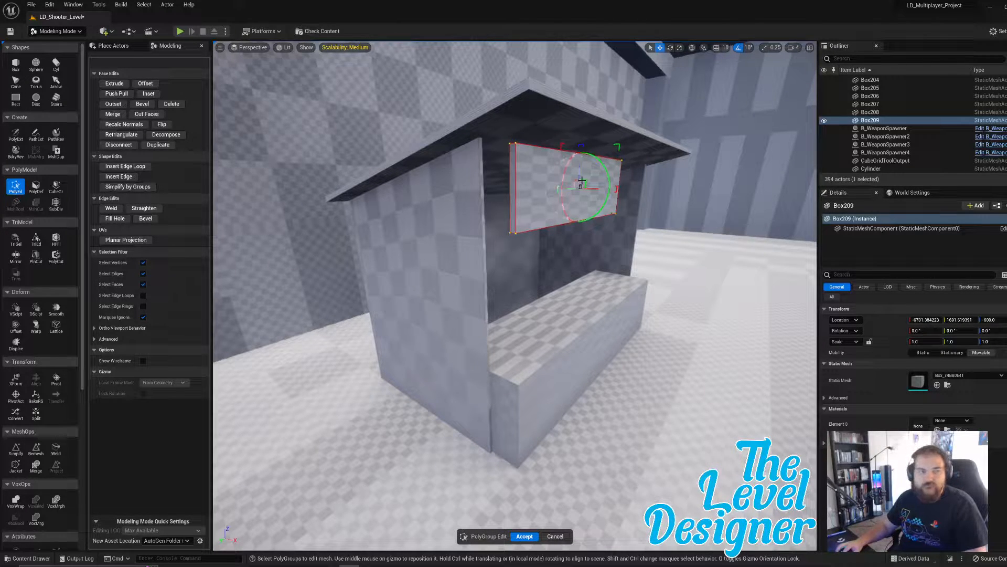
pyautogui.moveTo(582, 181); pyautogui.dragTo(594, 169)
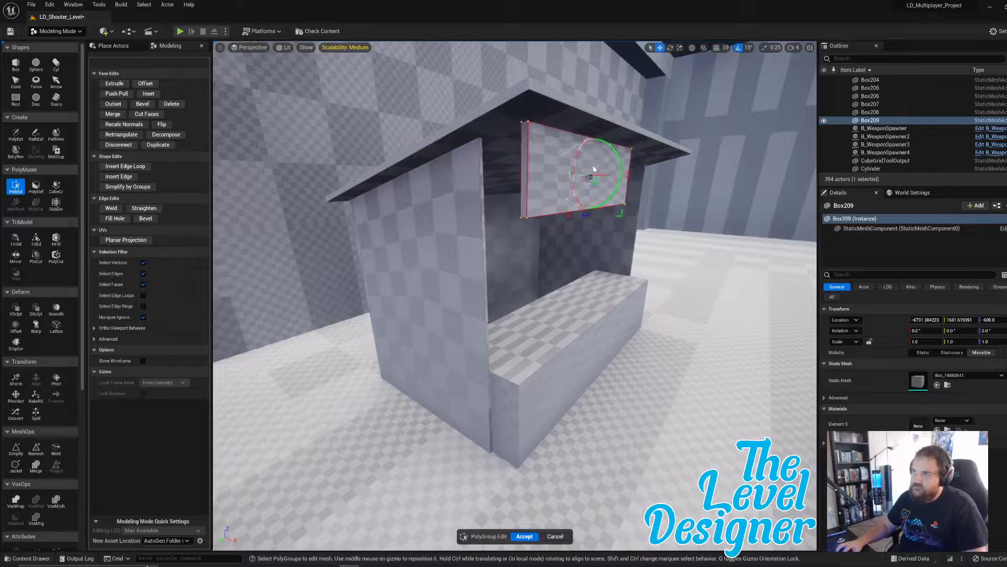
pyautogui.moveTo(593, 168); pyautogui.dragTo(470, 169, button='right')
pyautogui.press('d')
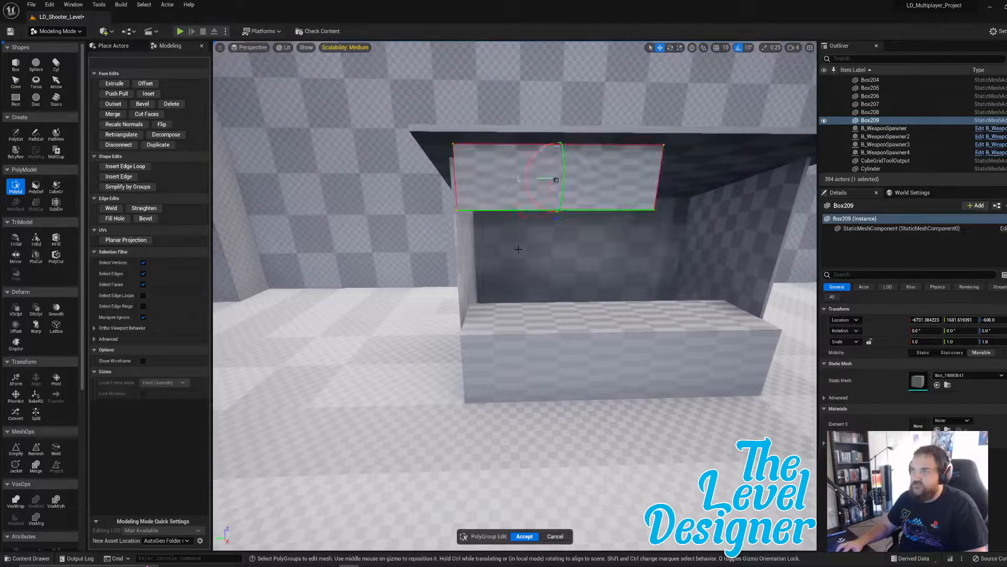
pyautogui.press('d')
pyautogui.moveTo(661, 220)
pyautogui.mouseDown(button='right')
pyautogui.moveTo(761, 220)
pyautogui.moveTo(666, 220)
pyautogui.mouseUp(button='right')
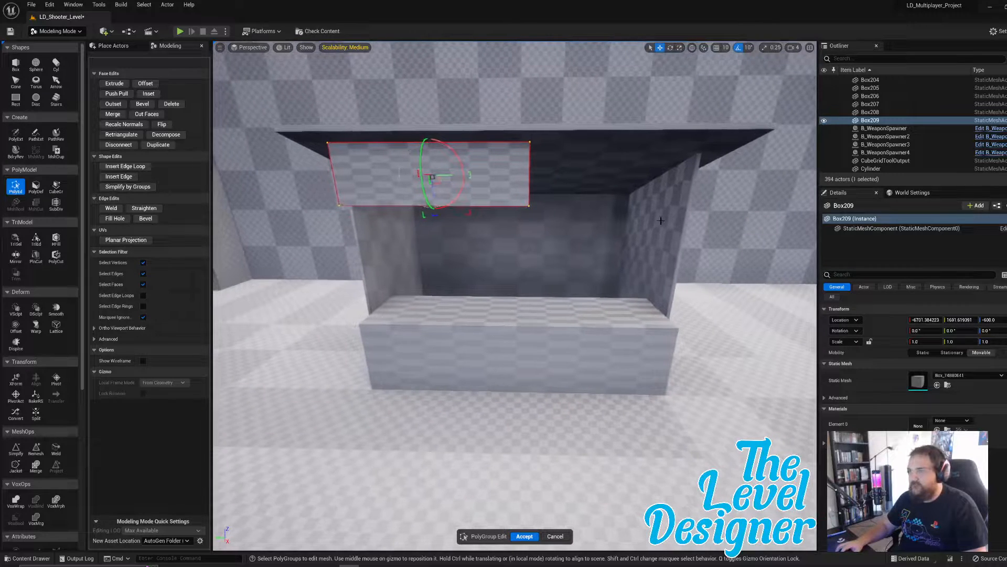
pyautogui.click(524, 536)
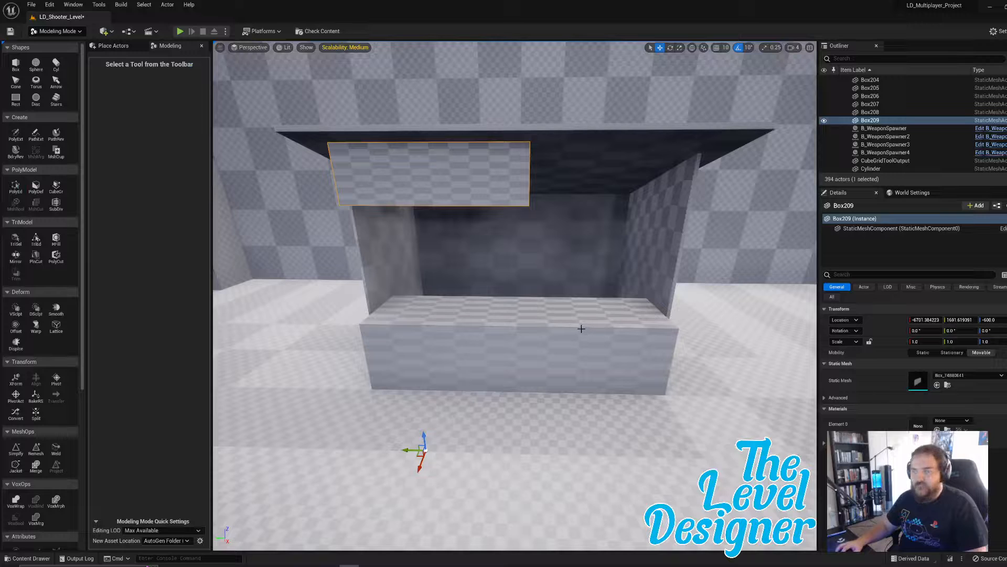
# - Place another 100 x 100 x 100 box before the counter and push in its outer face with PolyGroup Edit to form a thin panel
pyautogui.keyDown('alt'); pyautogui.moveTo(575, 280); pyautogui.dragTo(563, 288); pyautogui.keyUp('alt')
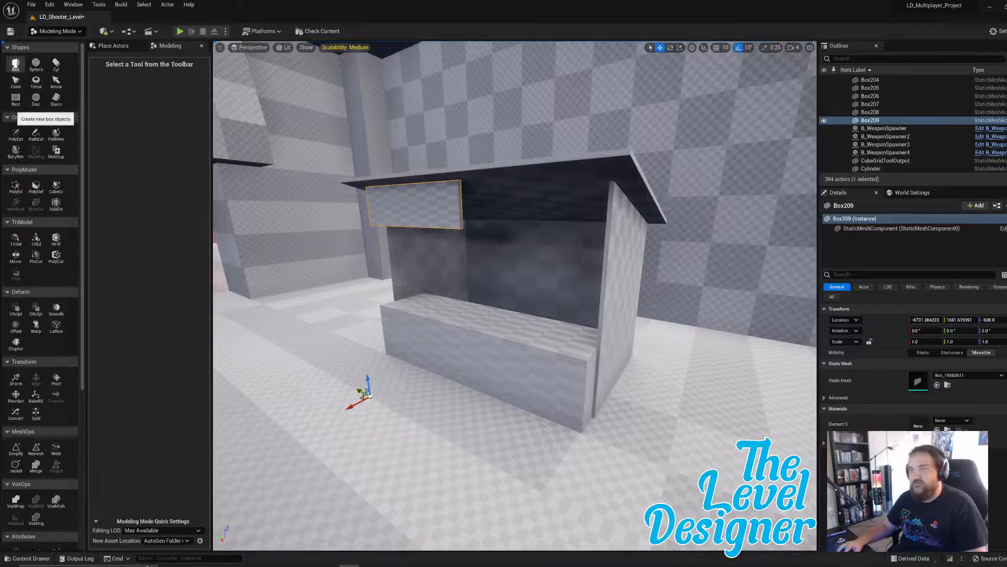
pyautogui.click(15, 64)
pyautogui.click(457, 472)
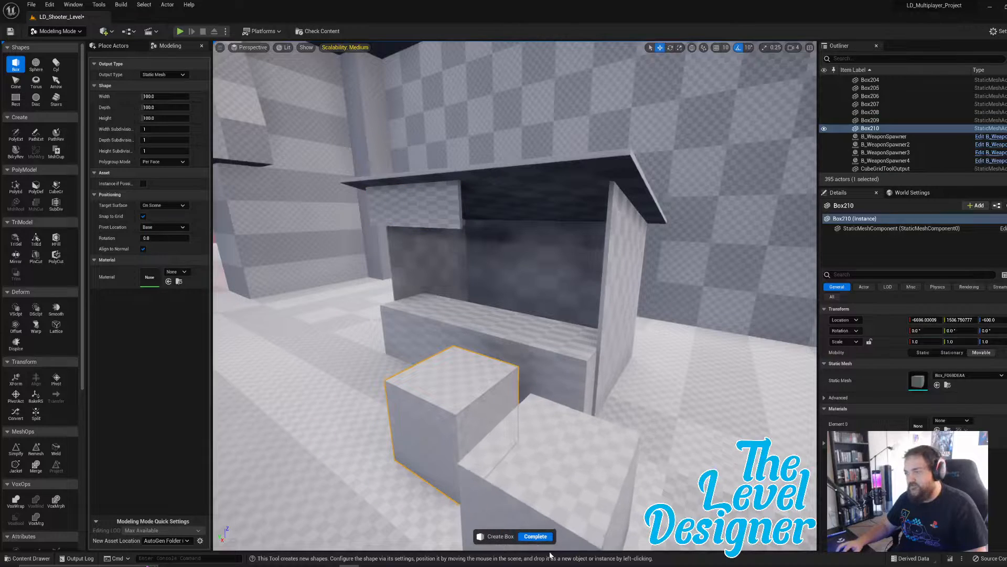
pyautogui.click(536, 536)
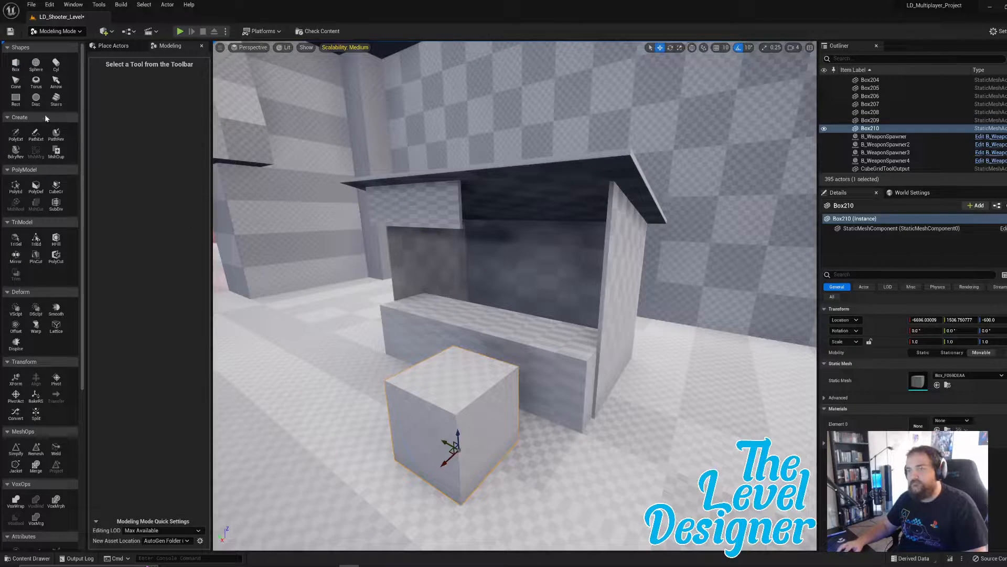
pyautogui.click(15, 186)
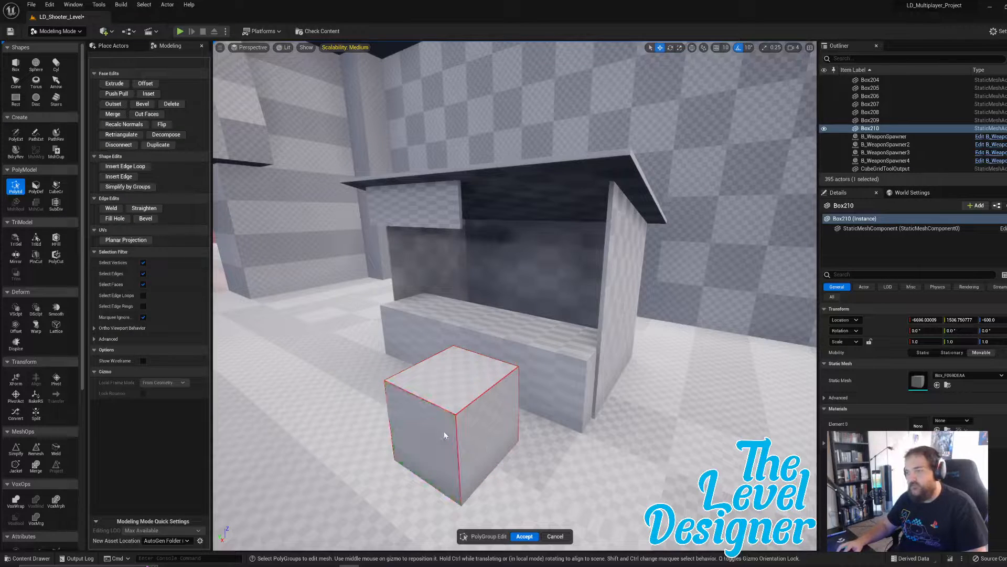
pyautogui.moveTo(411, 448); pyautogui.dragTo(488, 418)
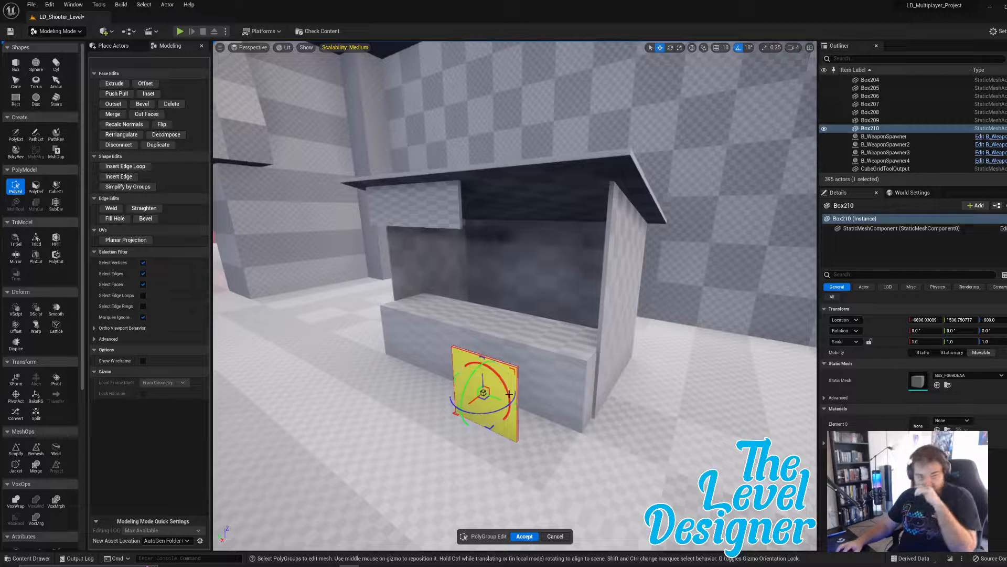
# - Lower the second panel's top face to about half its height, undoing the first try
pyautogui.click(510, 365)
pyautogui.moveTo(482, 341); pyautogui.dragTo(483, 380)
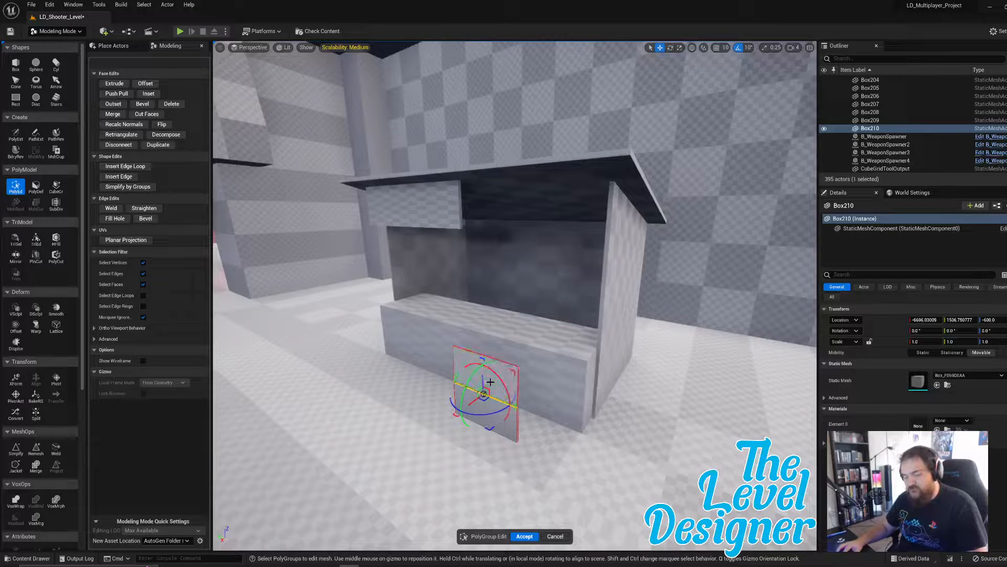
pyautogui.hotkey('ctrl', 'z')
pyautogui.moveTo(420, 372); pyautogui.dragTo(283, 372, button='right')
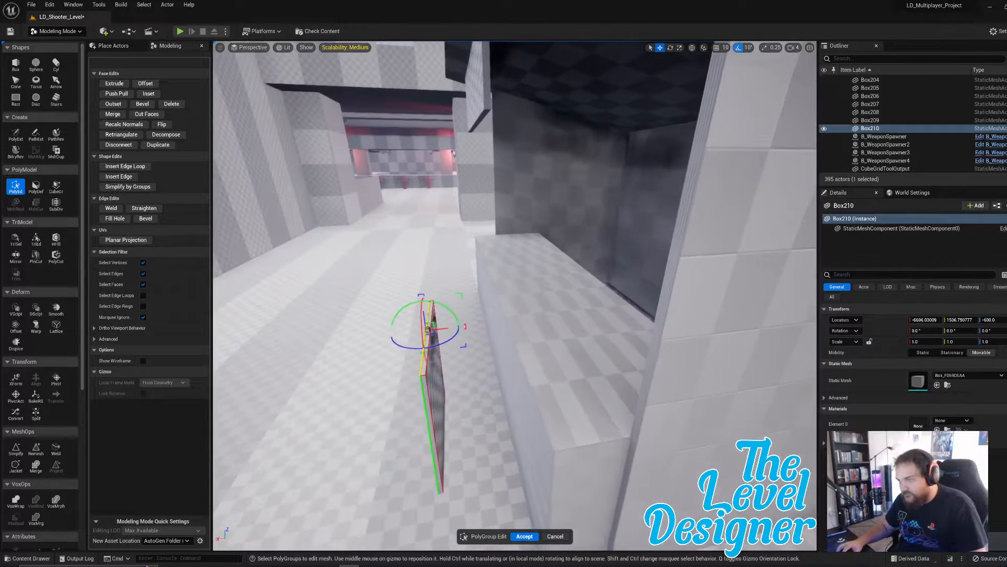
pyautogui.moveTo(458, 346); pyautogui.dragTo(645, 326, button='right')
pyautogui.moveTo(625, 315); pyautogui.dragTo(628, 376)
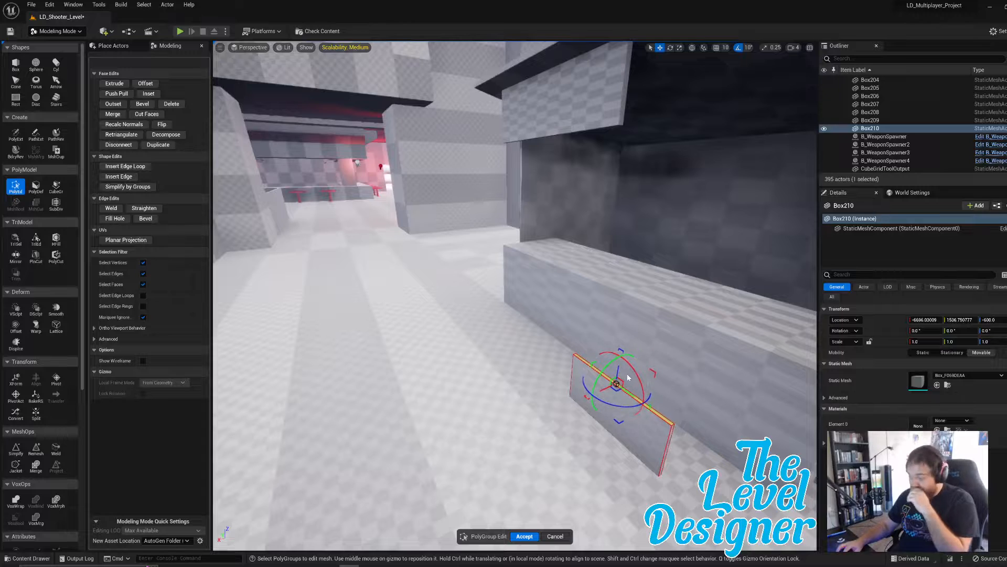
# - Extend the second panel's end face outward toward the counter's nearer end
pyautogui.click(667, 449)
pyautogui.moveTo(632, 439); pyautogui.dragTo(633, 435, button='right')
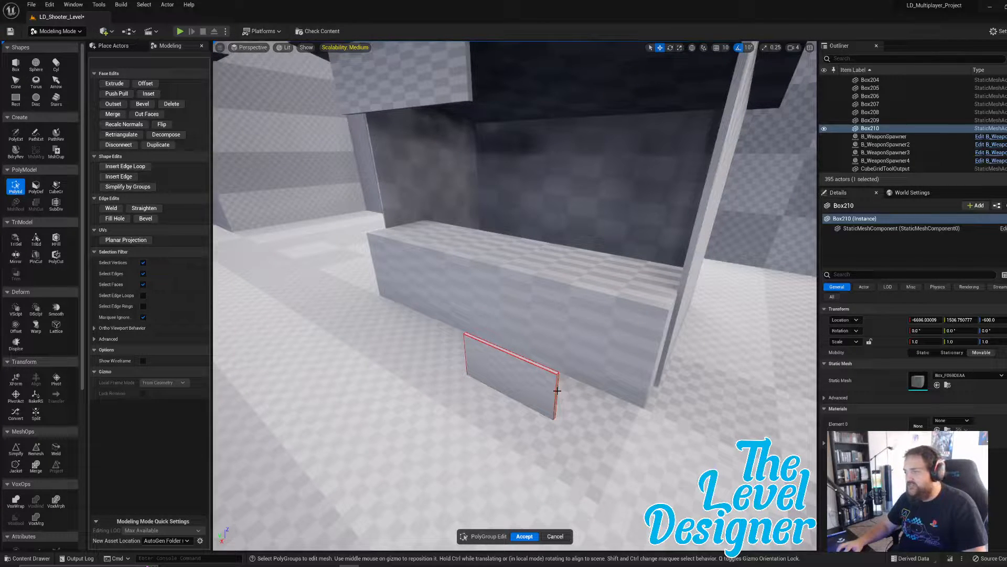
pyautogui.moveTo(572, 401); pyautogui.dragTo(573, 345, button='right')
pyautogui.moveTo(581, 332); pyautogui.dragTo(656, 375)
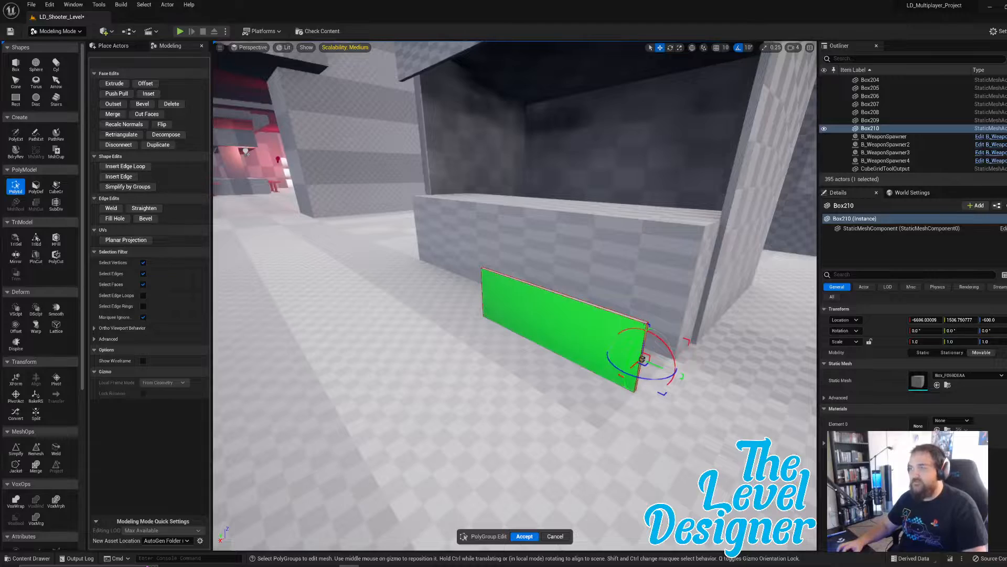
# - Extend the second panel's opposite end face outward along the front of the counter
pyautogui.moveTo(609, 374)
pyautogui.mouseDown(button='right')
pyautogui.moveTo(666, 374)
pyautogui.moveTo(656, 357)
pyautogui.moveTo(608, 372)
pyautogui.mouseUp(button='right')
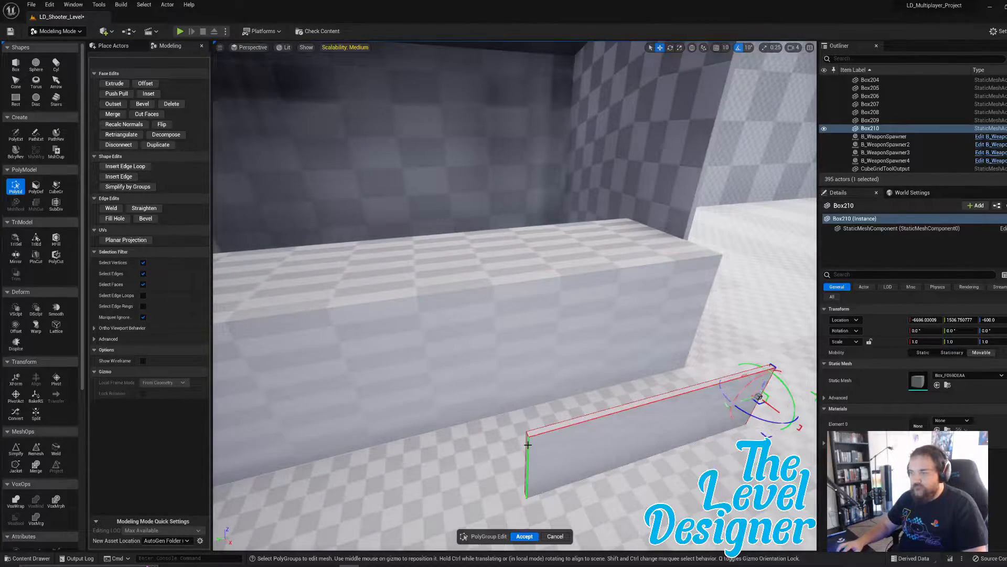
pyautogui.click(526, 446)
pyautogui.moveTo(530, 375)
pyautogui.mouseDown(button='right')
pyautogui.moveTo(538, 385)
pyautogui.moveTo(531, 375)
pyautogui.mouseUp(button='right')
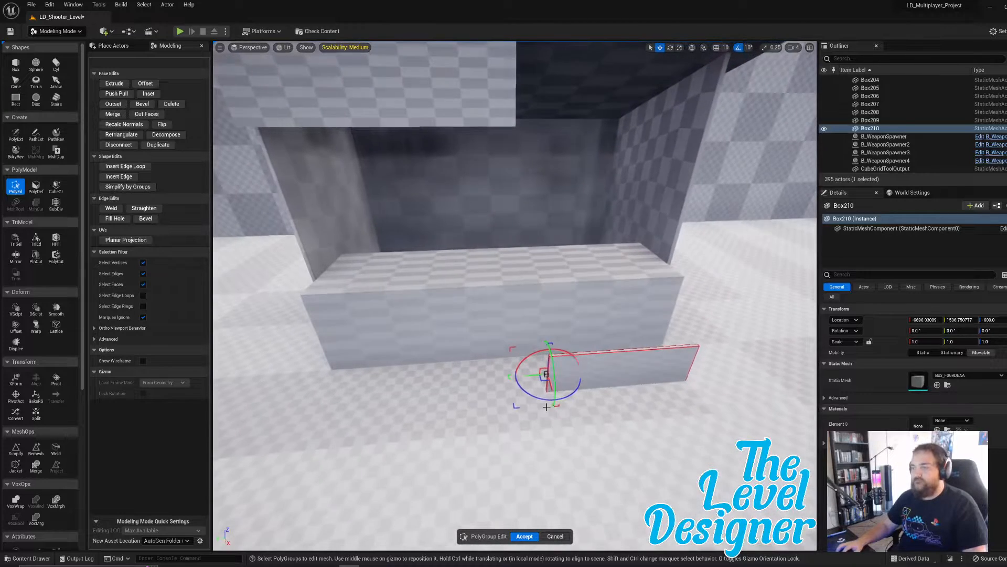
pyautogui.moveTo(531, 374); pyautogui.dragTo(460, 371)
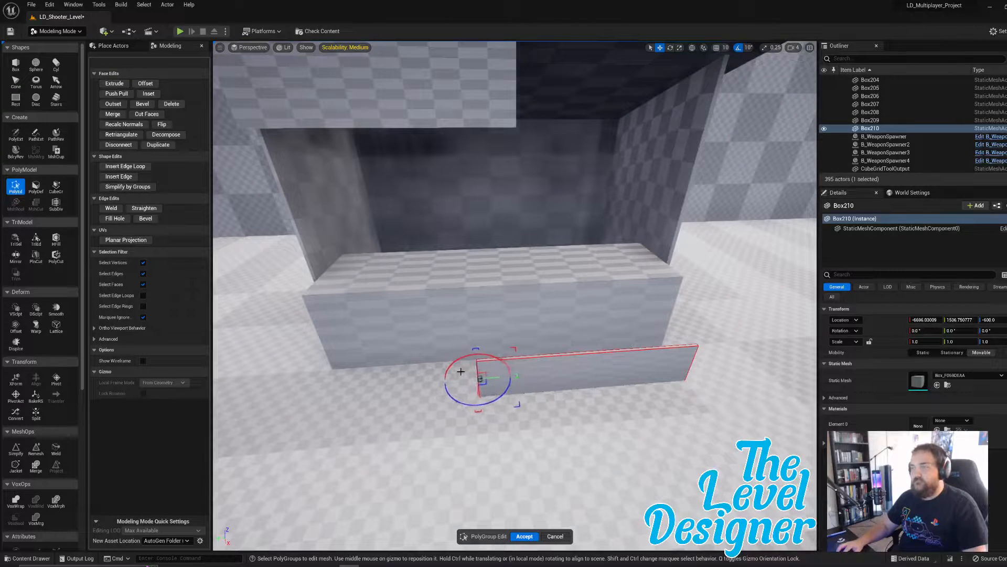
# - Select the whole second panel and raise it from the floor to hang beneath the roof, next to the first panel
pyautogui.moveTo(432, 330); pyautogui.dragTo(813, 437)
pyautogui.moveTo(587, 369)
pyautogui.mouseDown(button='right')
pyautogui.moveTo(656, 370)
pyautogui.moveTo(587, 369)
pyautogui.mouseUp(button='right')
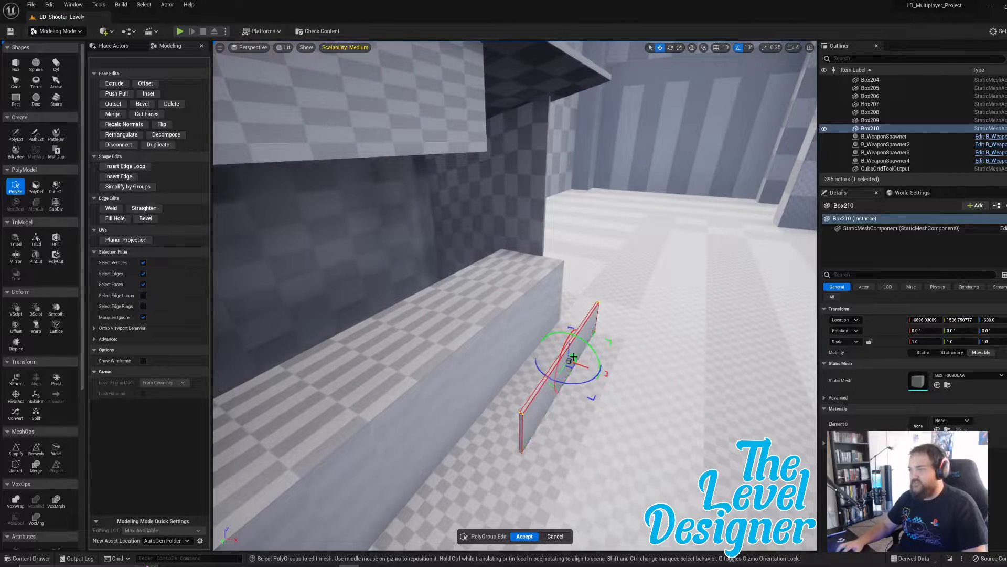
pyautogui.click(573, 350)
pyautogui.click(580, 347)
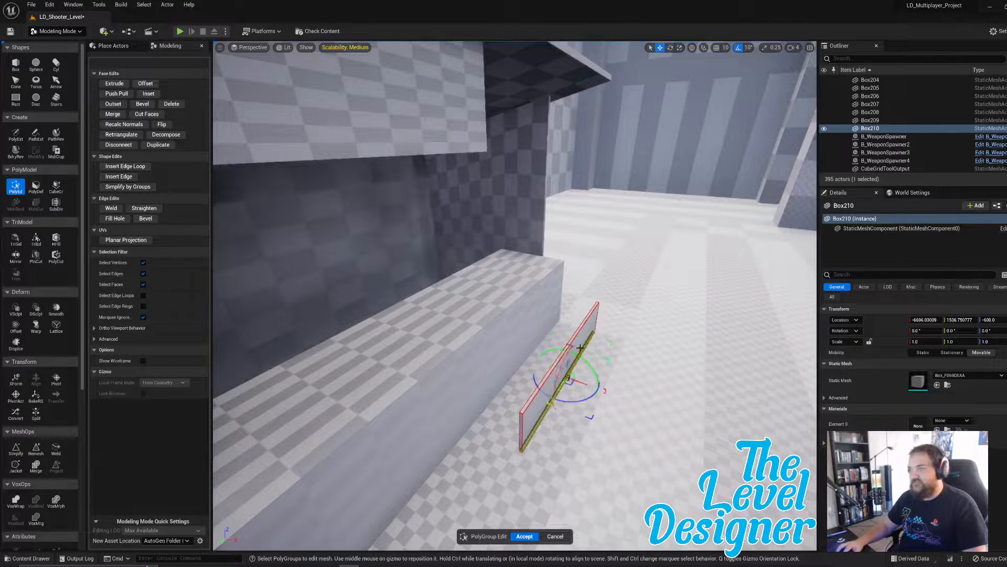
pyautogui.moveTo(473, 259); pyautogui.dragTo(665, 491)
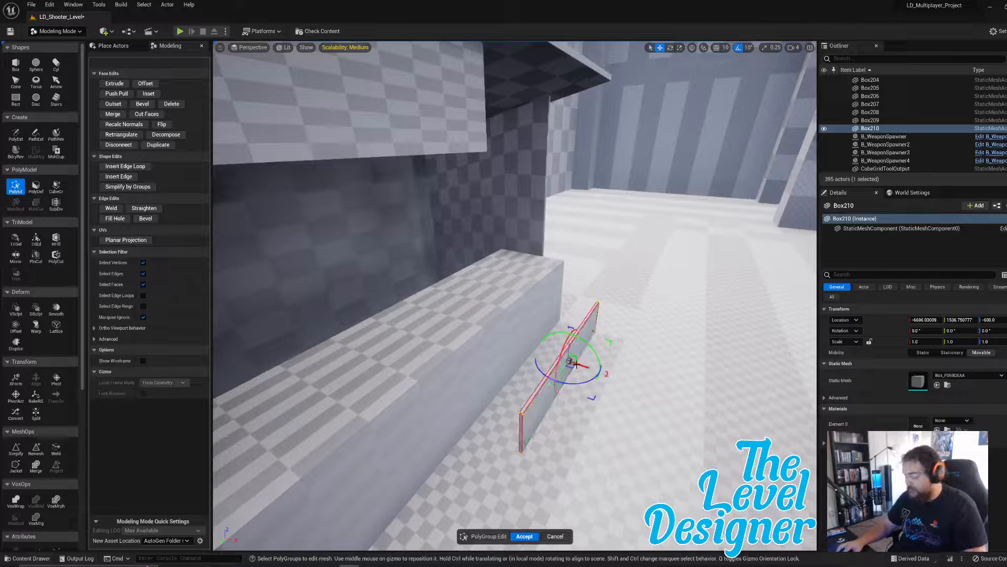
pyautogui.moveTo(576, 364)
pyautogui.mouseDown(button='right')
pyautogui.moveTo(585, 341)
pyautogui.moveTo(571, 345)
pyautogui.mouseUp(button='right')
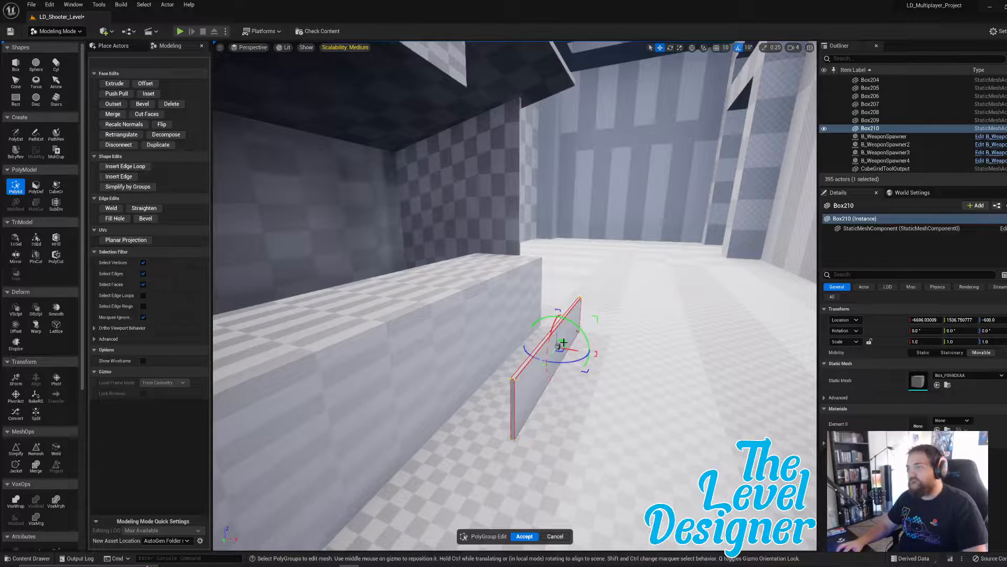
pyautogui.moveTo(563, 342); pyautogui.dragTo(517, 80)
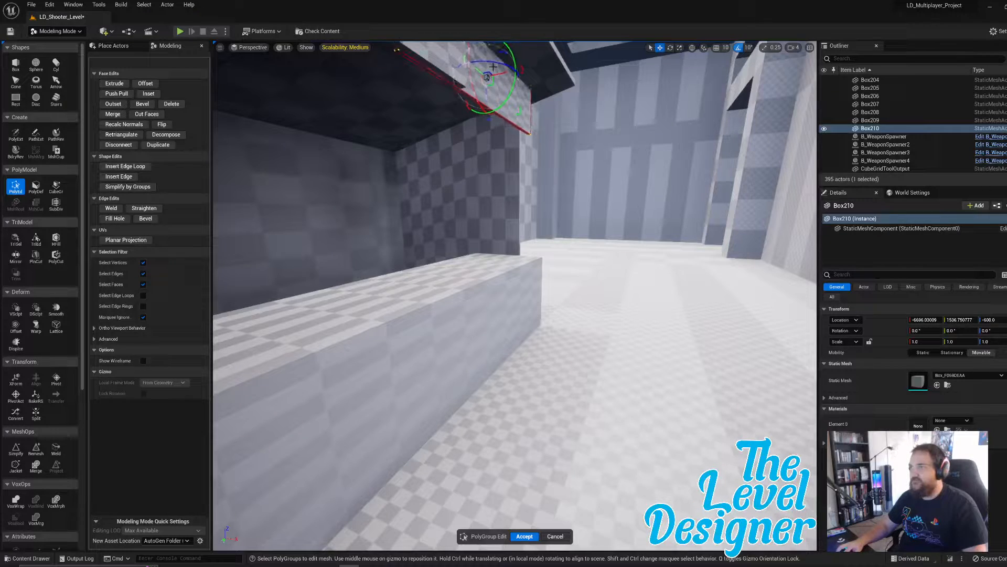
# - Check the second panel's fit under the roof from both sides of the booth, clear the face selection and accept the edit
pyautogui.moveTo(515, 295); pyautogui.dragTo(435, 304, button='right')
pyautogui.moveTo(501, 108); pyautogui.dragTo(573, 123, button='right')
pyautogui.moveTo(449, 252); pyautogui.dragTo(482, 259, button='right')
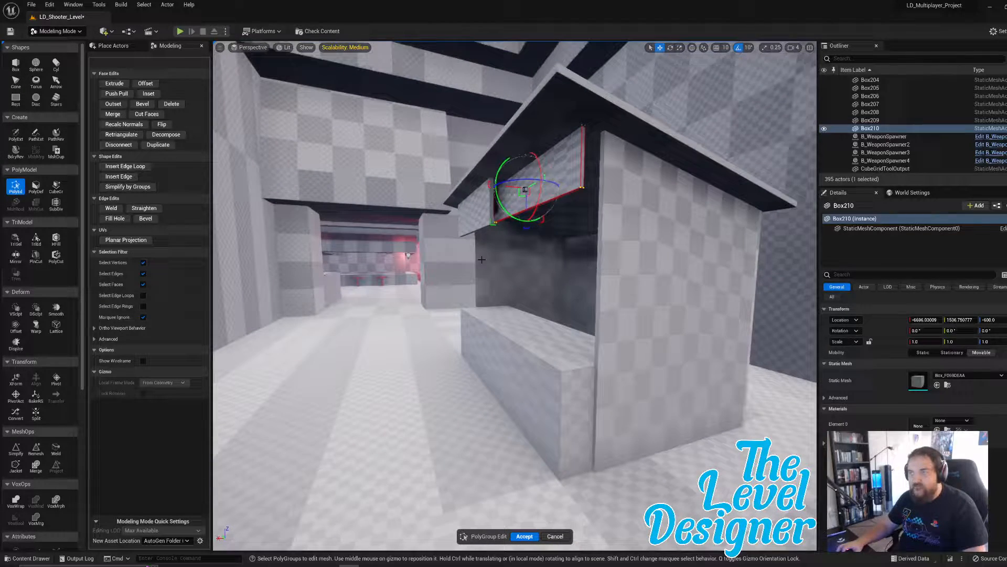
pyautogui.click(522, 193)
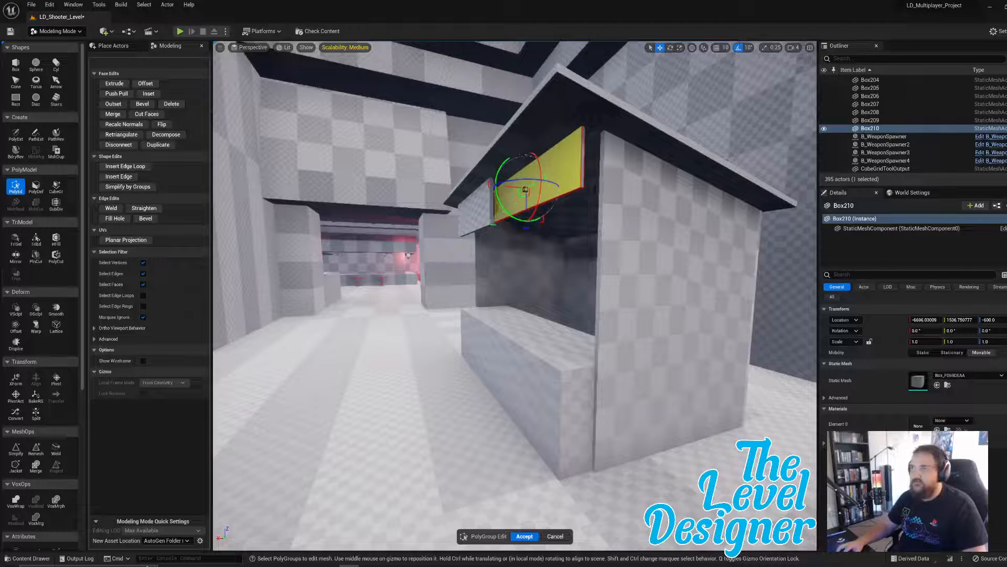
pyautogui.moveTo(420, 220); pyautogui.dragTo(429, 219, button='right')
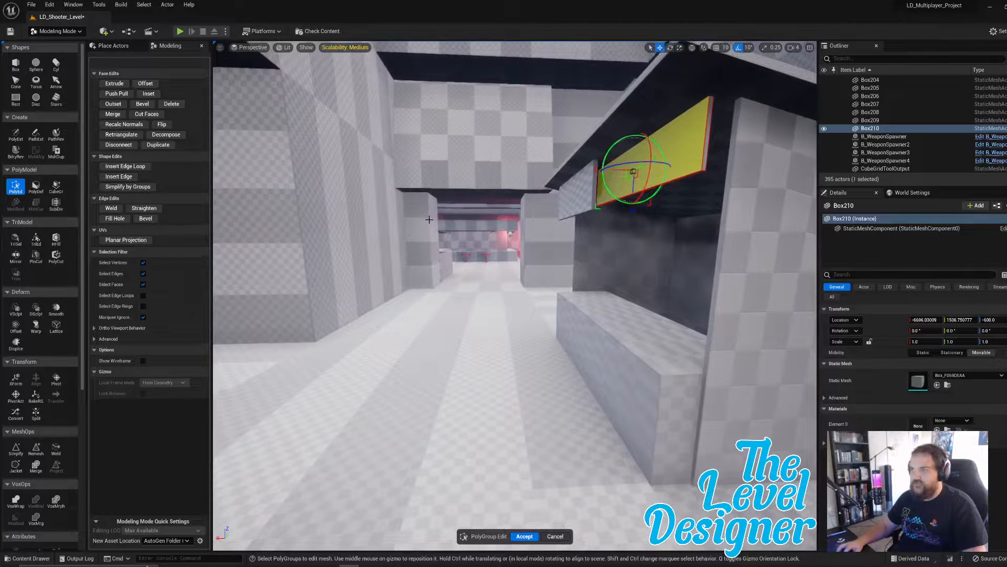
pyautogui.moveTo(504, 248); pyautogui.dragTo(508, 251, button='right')
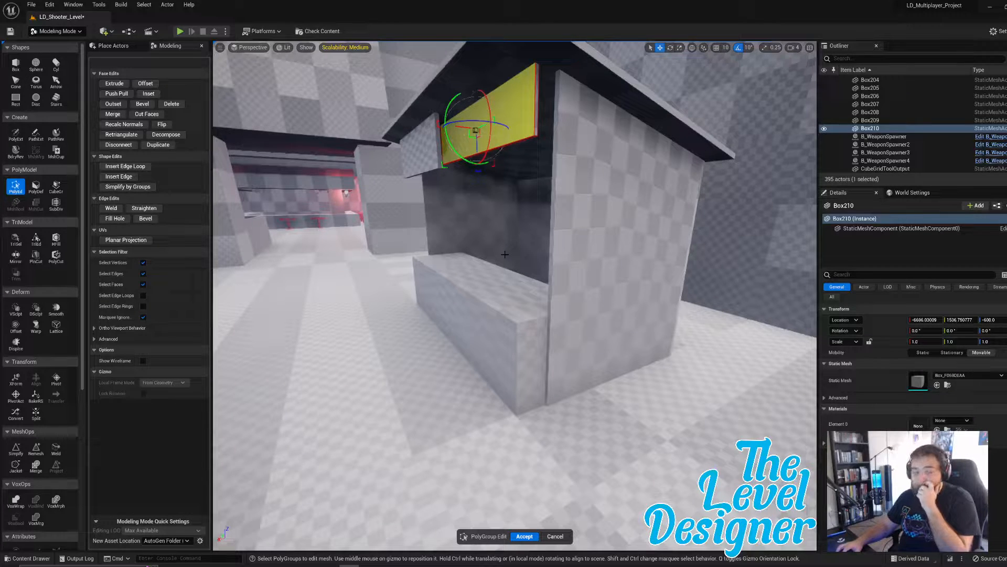
pyautogui.click(500, 291)
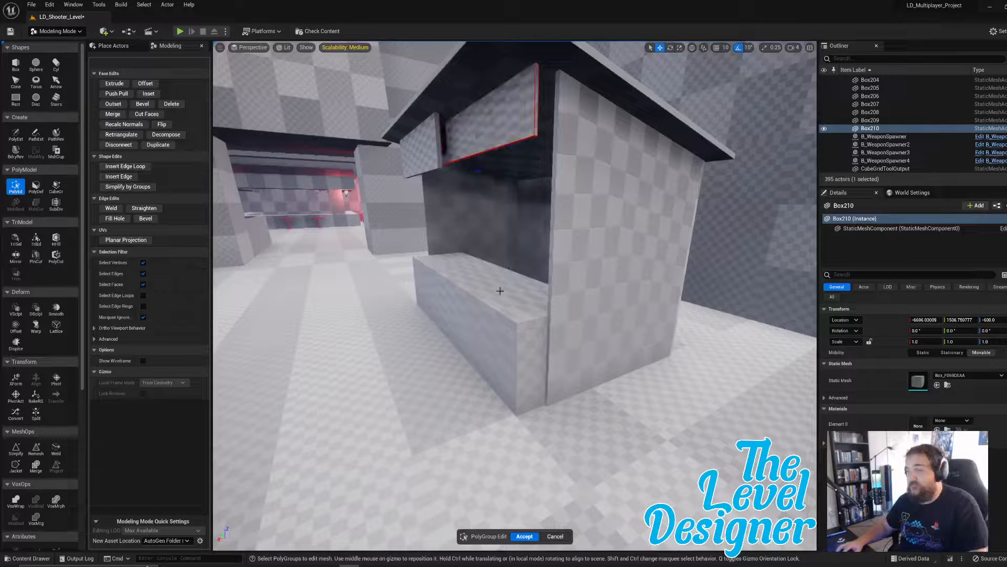
pyautogui.moveTo(470, 266); pyautogui.dragTo(527, 481, button='right')
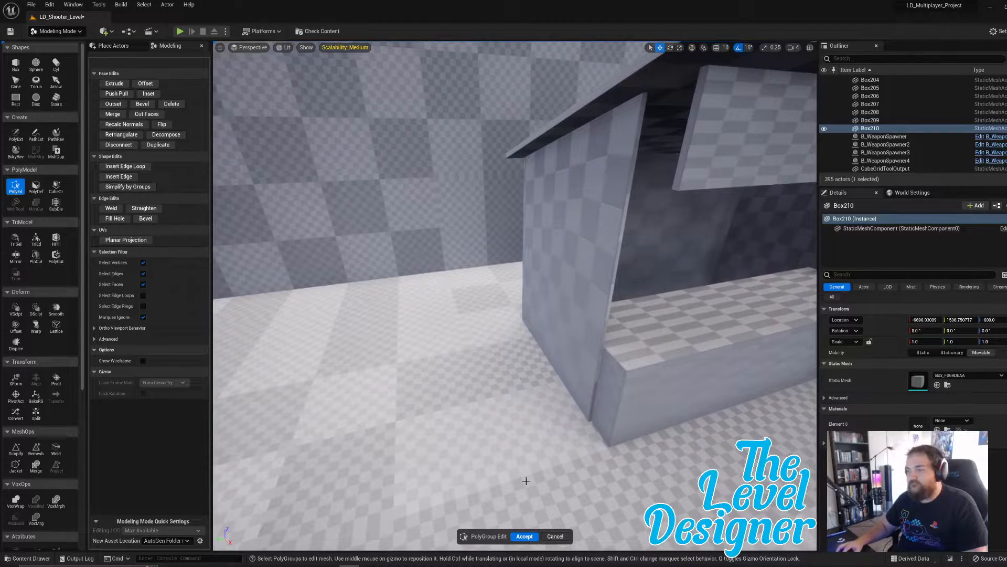
pyautogui.click(524, 536)
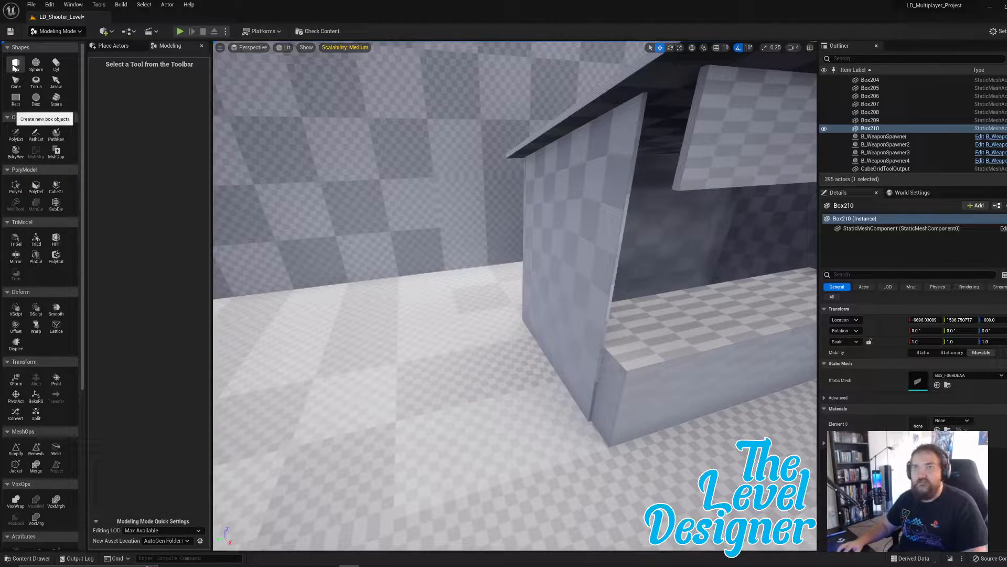
# - Place a 100 x 100 x 100 box beside the booth's side wall and push in its outer face with PolyGroup Edit
pyautogui.click(15, 64)
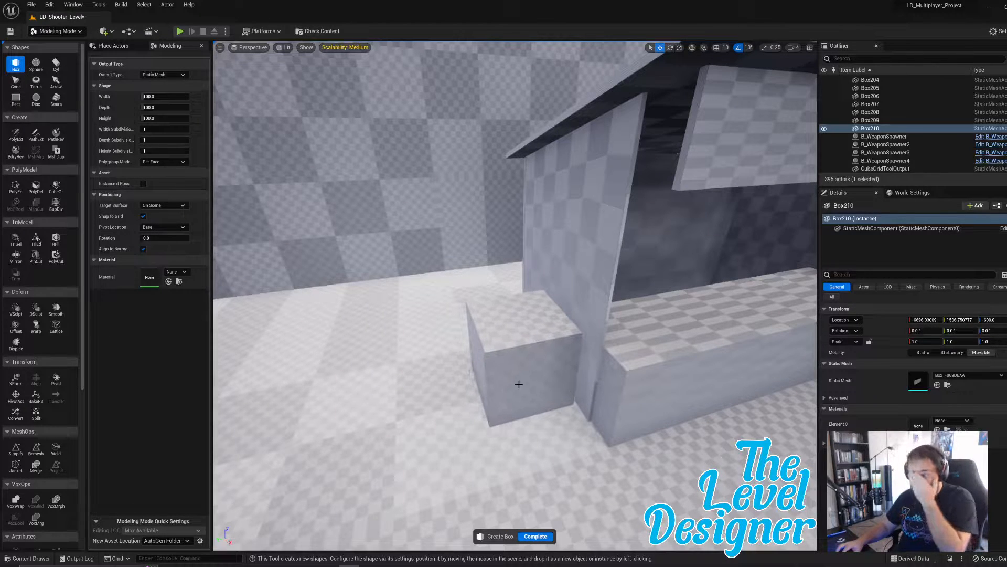
pyautogui.click(517, 385)
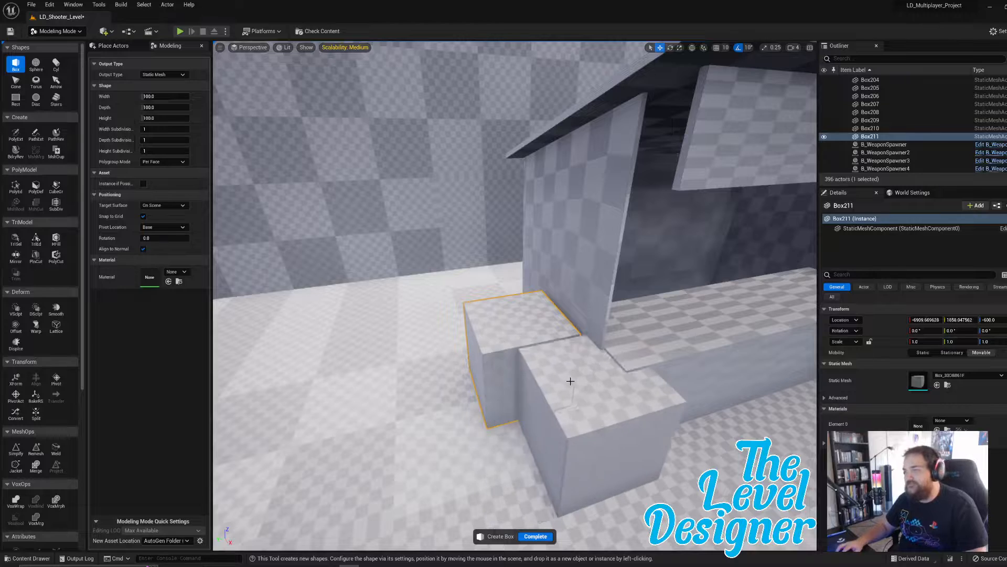
pyautogui.click(536, 536)
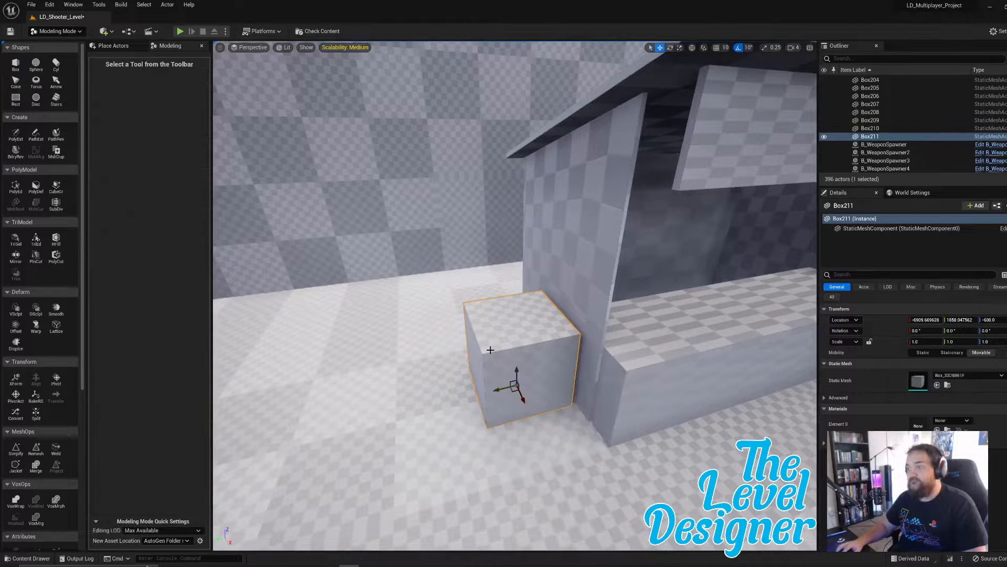
pyautogui.click(16, 186)
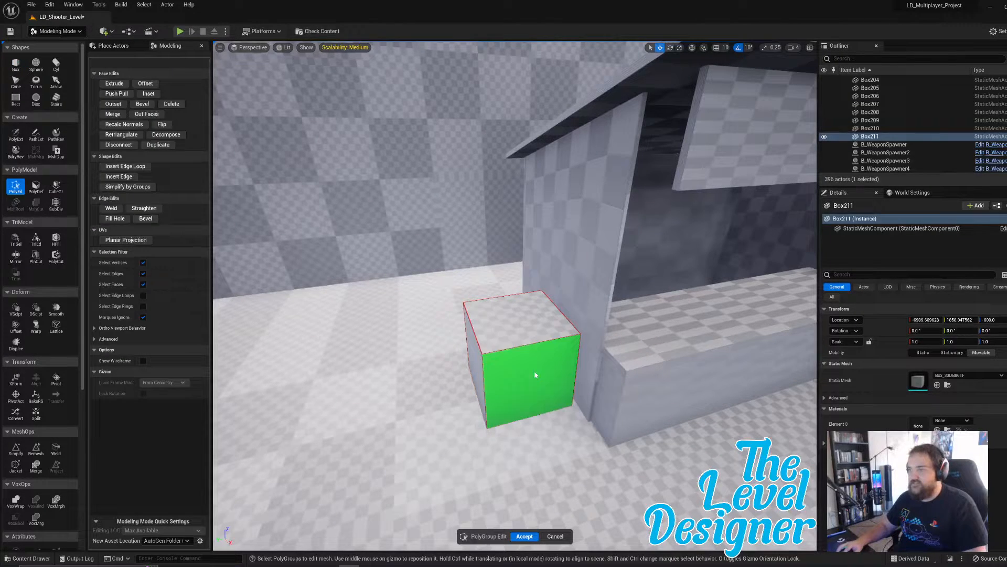
pyautogui.click(465, 367)
pyautogui.moveTo(459, 366); pyautogui.dragTo(573, 397)
# - Extend the side box's rear end face along the side wall toward the back of the booth
pyautogui.click(568, 380)
pyautogui.press('a')
pyautogui.moveTo(573, 397); pyautogui.dragTo(674, 388, button='right')
pyautogui.click(569, 359)
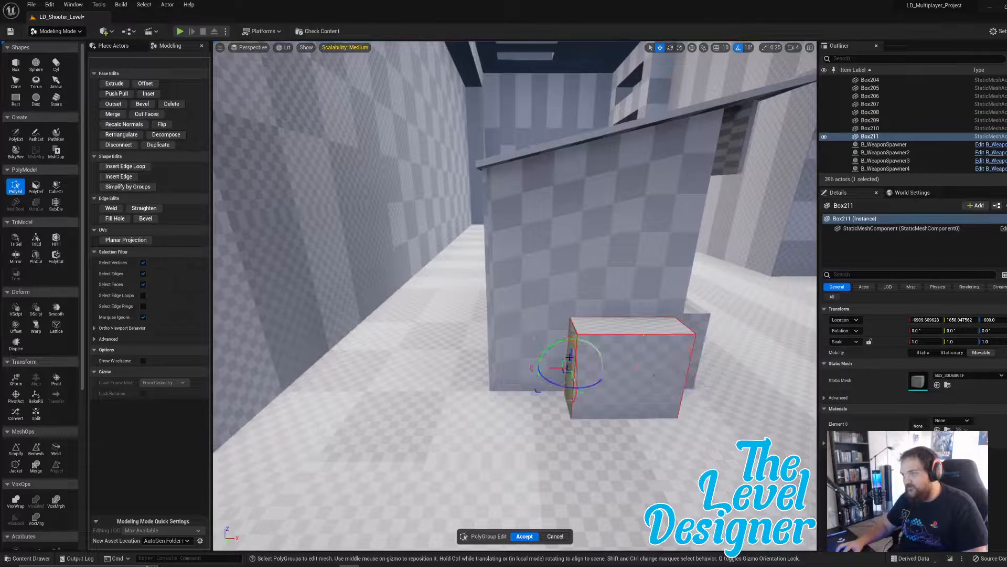
pyautogui.moveTo(555, 368); pyautogui.dragTo(492, 369)
# - Move the side box's inner face up against the booth wall and push its outer face slightly inward
pyautogui.moveTo(551, 328); pyautogui.dragTo(414, 343, button='right')
pyautogui.moveTo(559, 376); pyautogui.dragTo(558, 375, button='right')
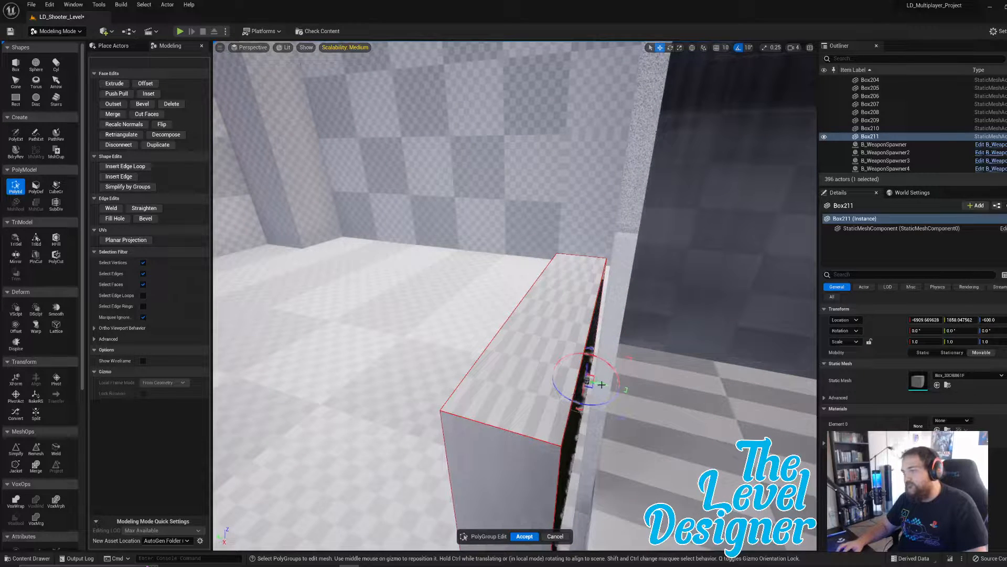
pyautogui.moveTo(602, 385); pyautogui.dragTo(618, 387)
pyautogui.moveTo(607, 364); pyautogui.dragTo(620, 350, button='right')
pyautogui.click(620, 351)
pyautogui.moveTo(558, 336); pyautogui.dragTo(580, 342, button='right')
pyautogui.press('d')
pyautogui.moveTo(419, 374); pyautogui.dragTo(441, 373)
# - Raise the side box's top face to a little above the height of the counter
pyautogui.click(502, 323)
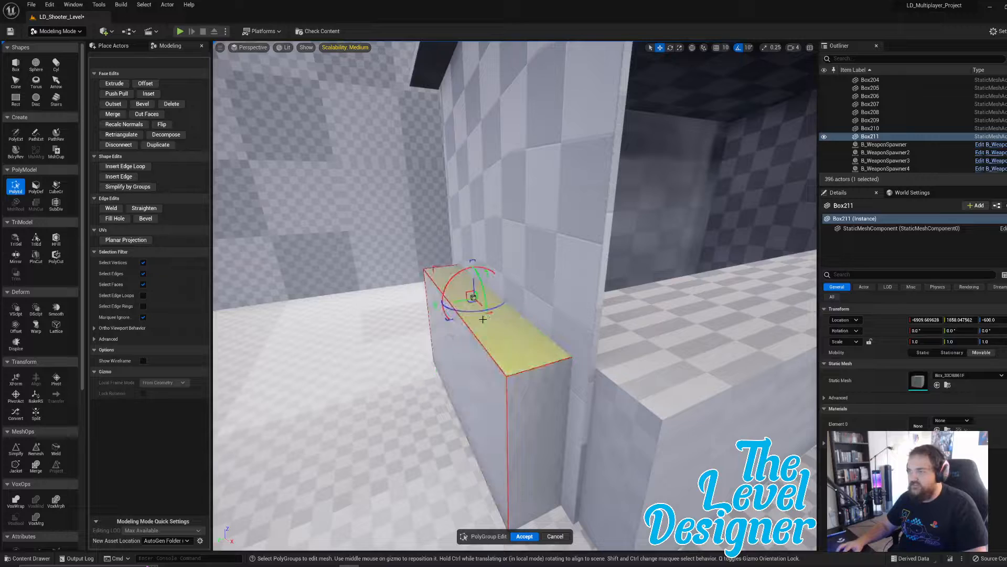
pyautogui.moveTo(502, 322); pyautogui.dragTo(551, 285, button='right')
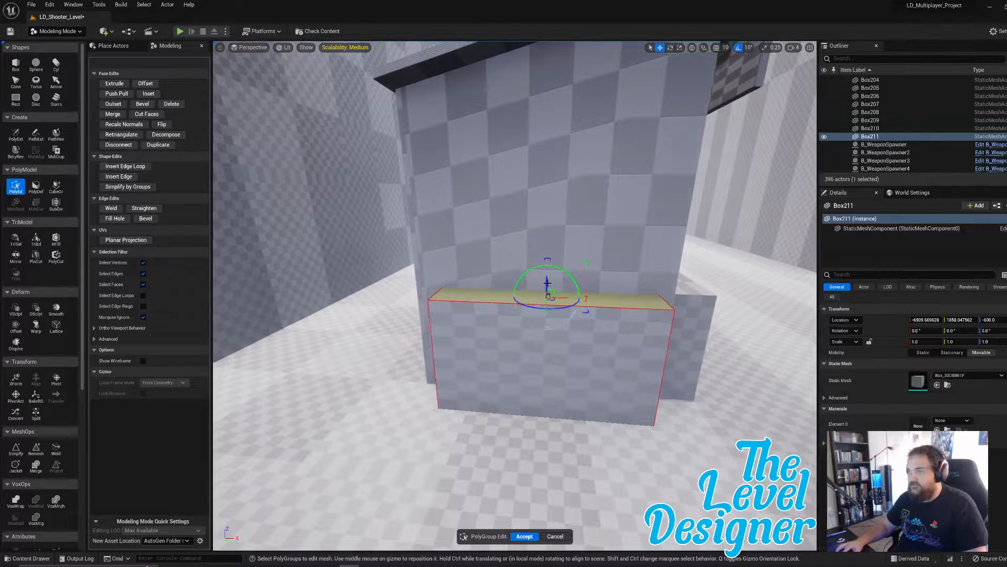
pyautogui.moveTo(547, 282); pyautogui.dragTo(549, 239)
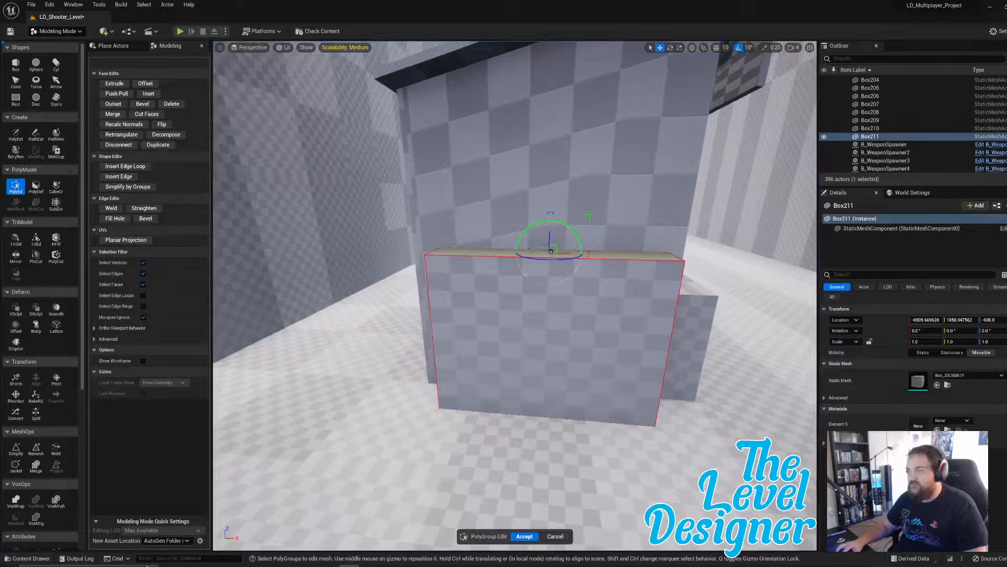
# - Extrude the side box's front end face outward by a thin strip
pyautogui.moveTo(549, 239); pyautogui.dragTo(487, 247, button='right')
pyautogui.click(487, 247)
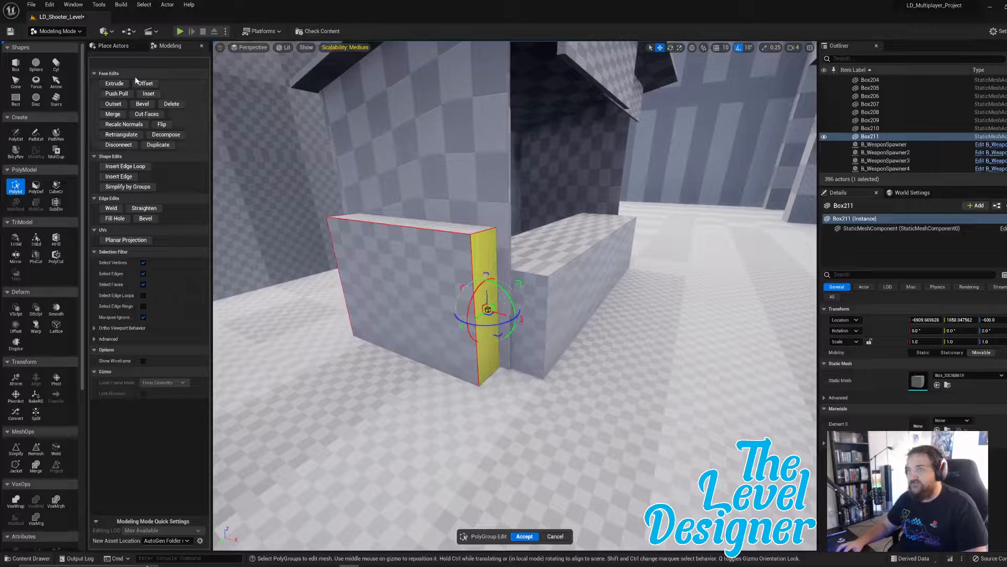
pyautogui.click(116, 84)
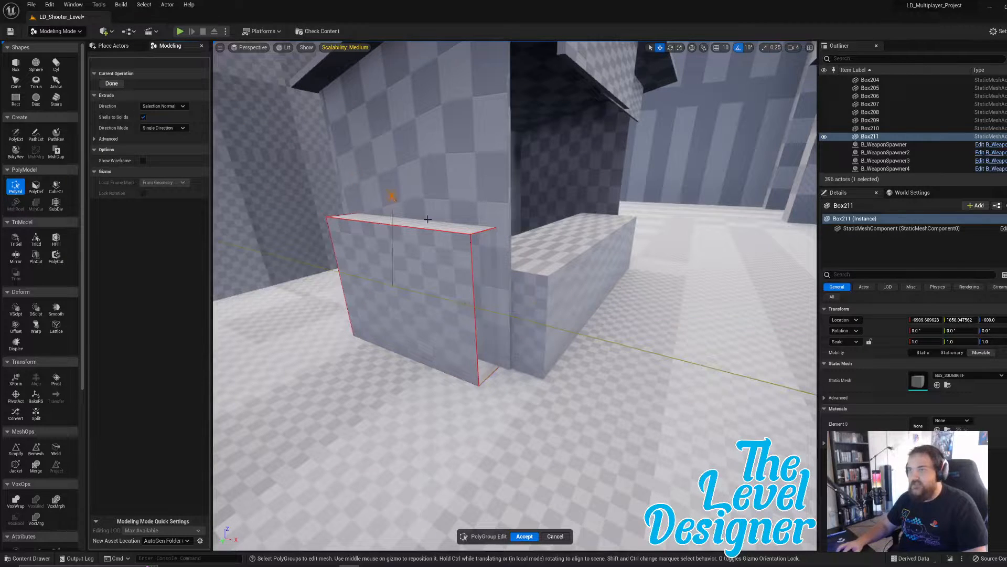
pyautogui.click(476, 255)
# - Extrude the front strip's top face upward along the booth wall to form a post short of the roof
pyautogui.click(489, 231)
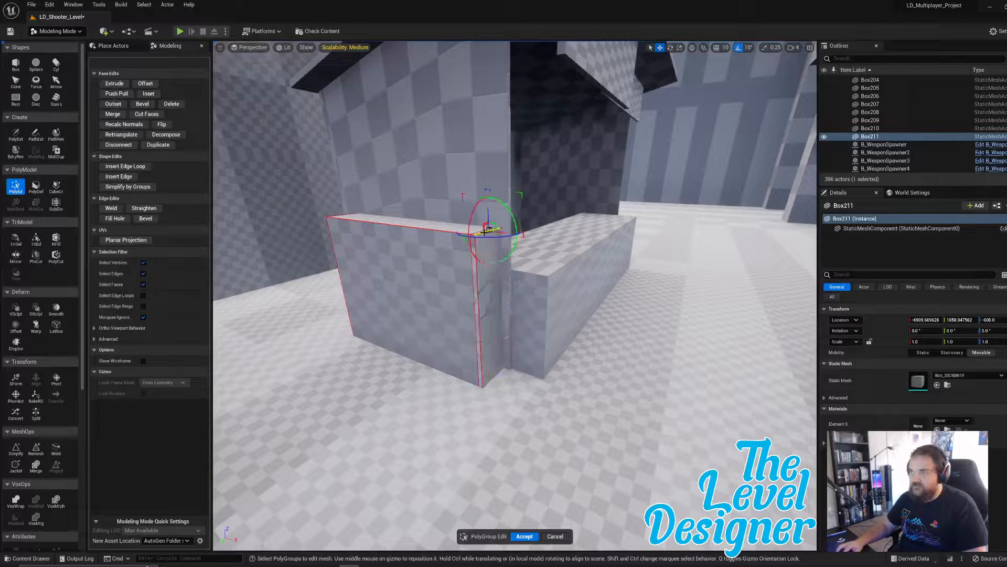
pyautogui.moveTo(489, 230); pyautogui.dragTo(485, 255, button='right')
pyautogui.click(463, 303)
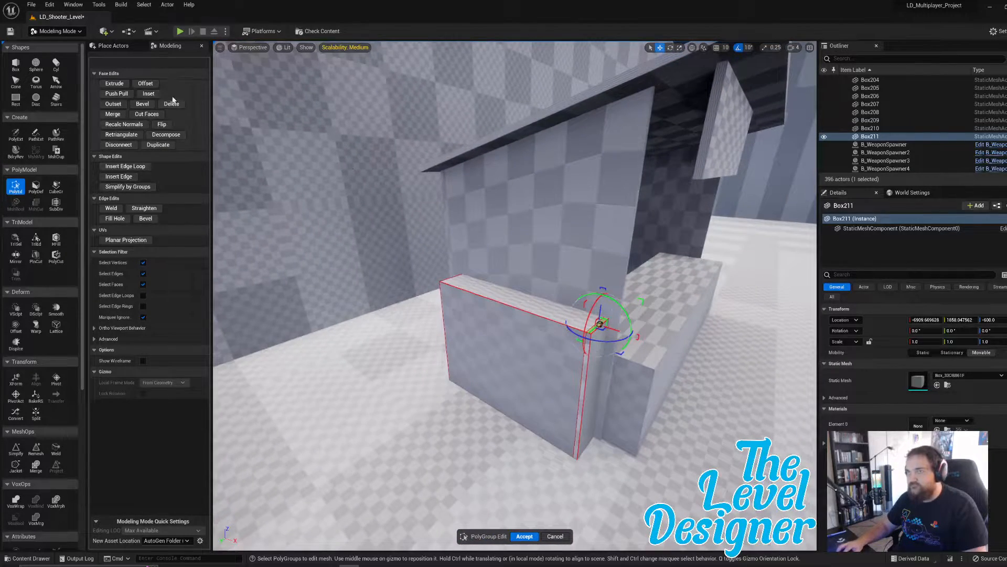
pyautogui.click(124, 86)
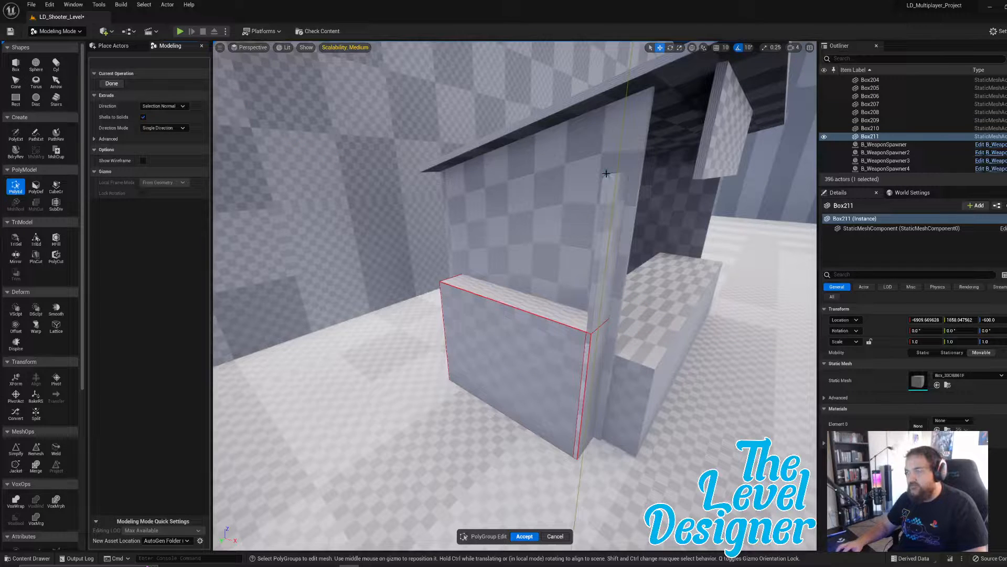
pyautogui.click(602, 190)
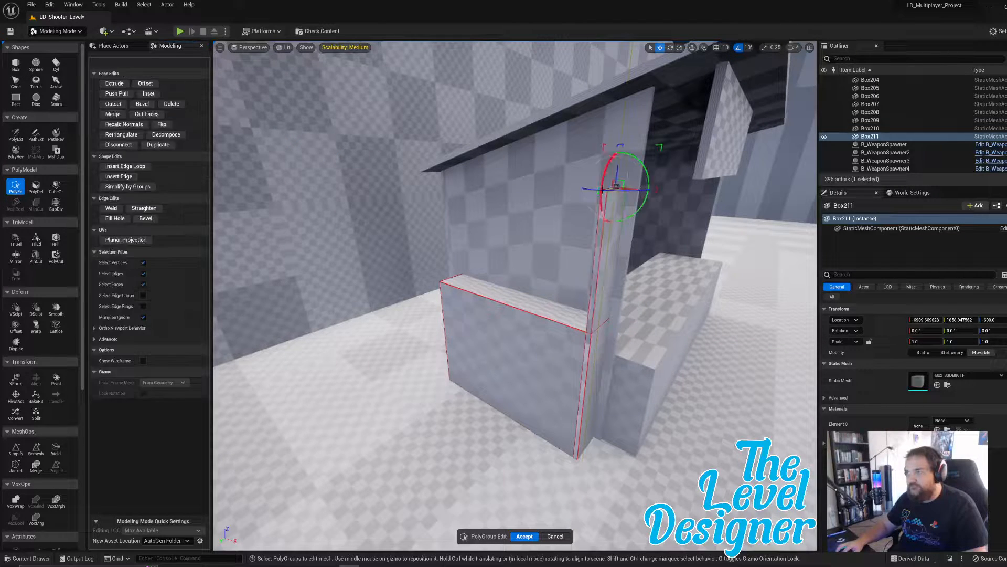
# - Extrude the side box's rear end face outward by a thin strip and select the strip's top face
pyautogui.moveTo(602, 189); pyautogui.dragTo(527, 204, button='right')
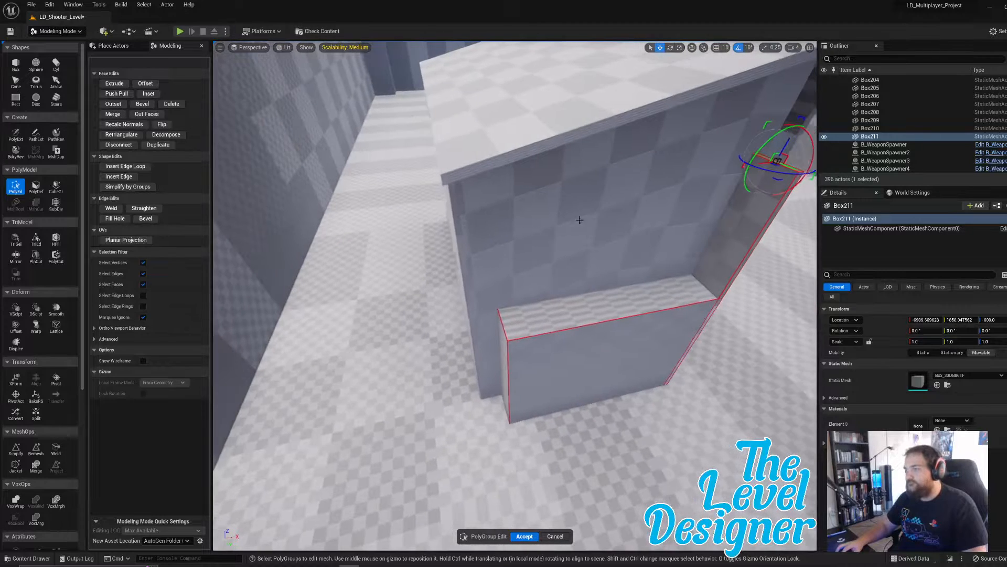
pyautogui.click(500, 340)
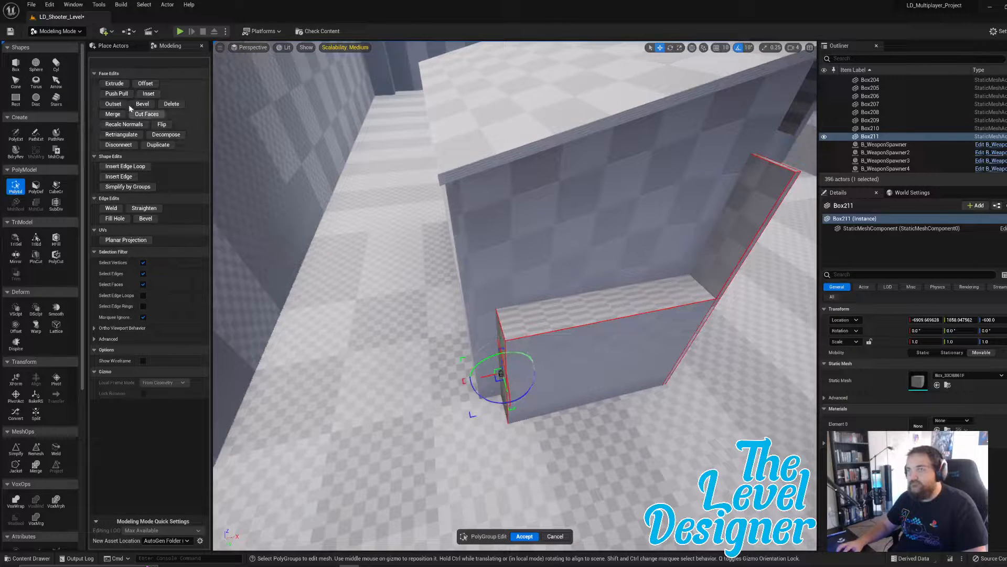
pyautogui.click(113, 84)
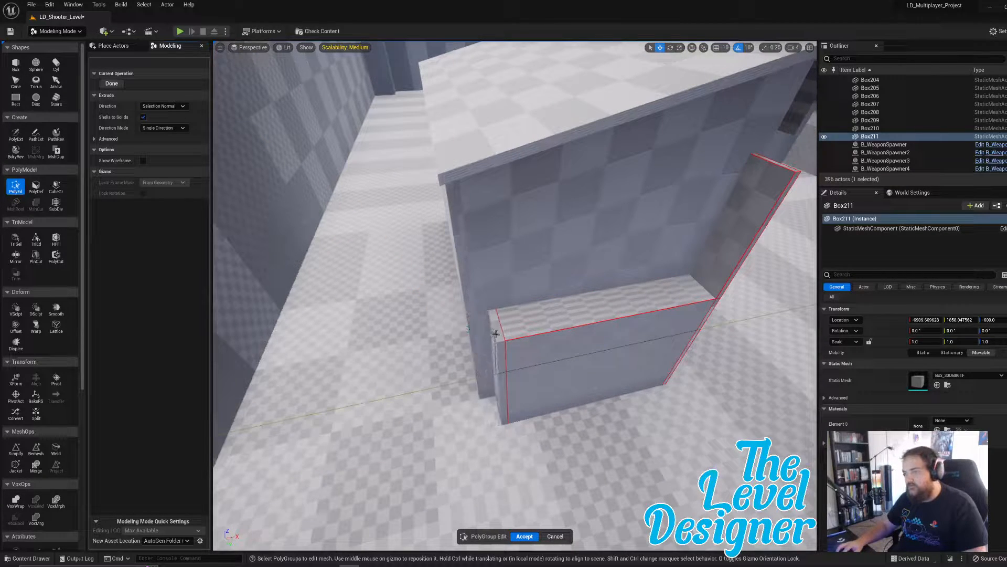
pyautogui.click(498, 335)
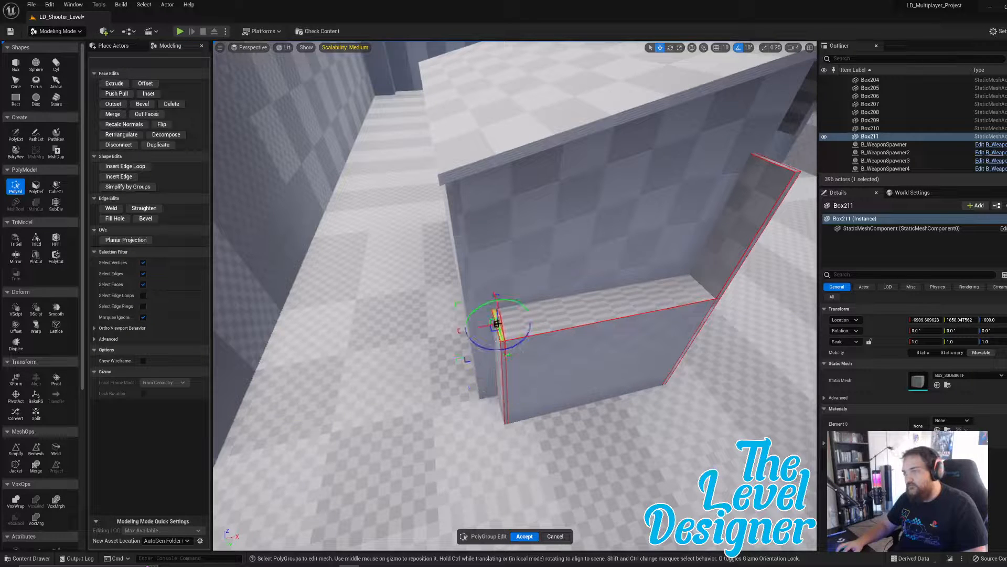
pyautogui.moveTo(565, 324)
pyautogui.mouseDown(button='right')
pyautogui.moveTo(598, 314)
pyautogui.moveTo(565, 324)
pyautogui.mouseUp(button='right')
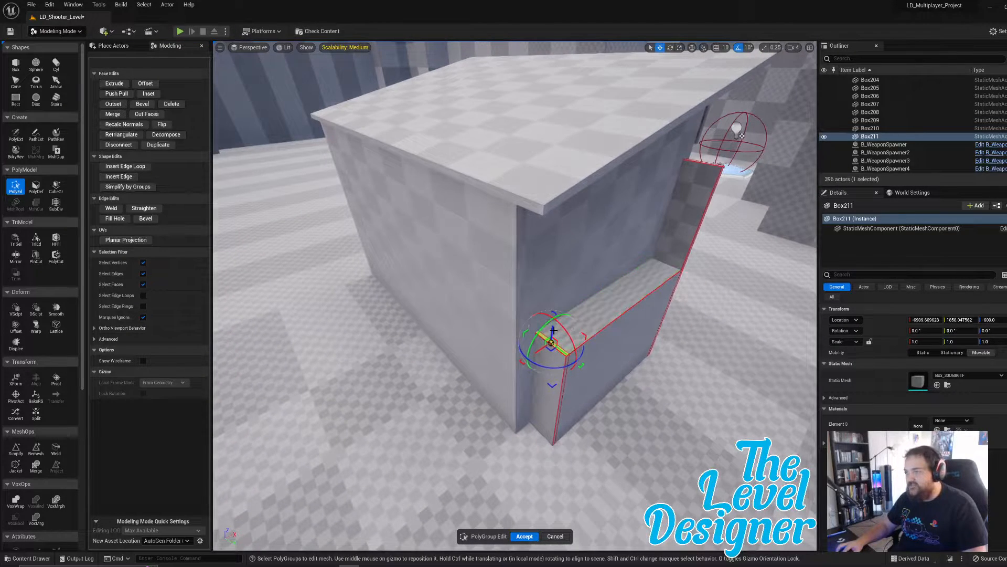
# - Extrude the rear strip's top face upward along the booth wall to form a second post short of the roof, and accept the edit
pyautogui.moveTo(552, 331); pyautogui.dragTo(555, 256)
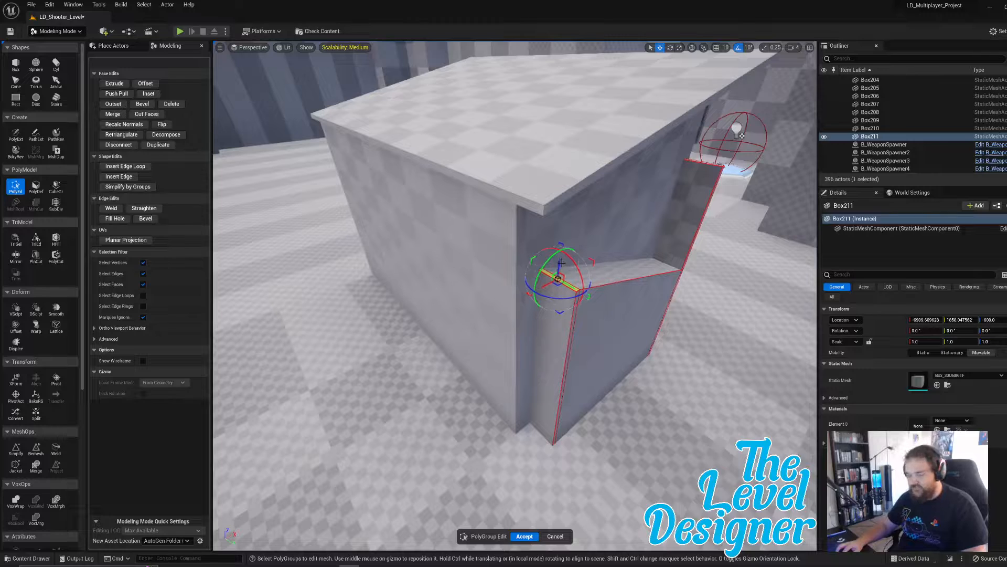
pyautogui.hotkey('ctrl', 'z')
pyautogui.click(115, 82)
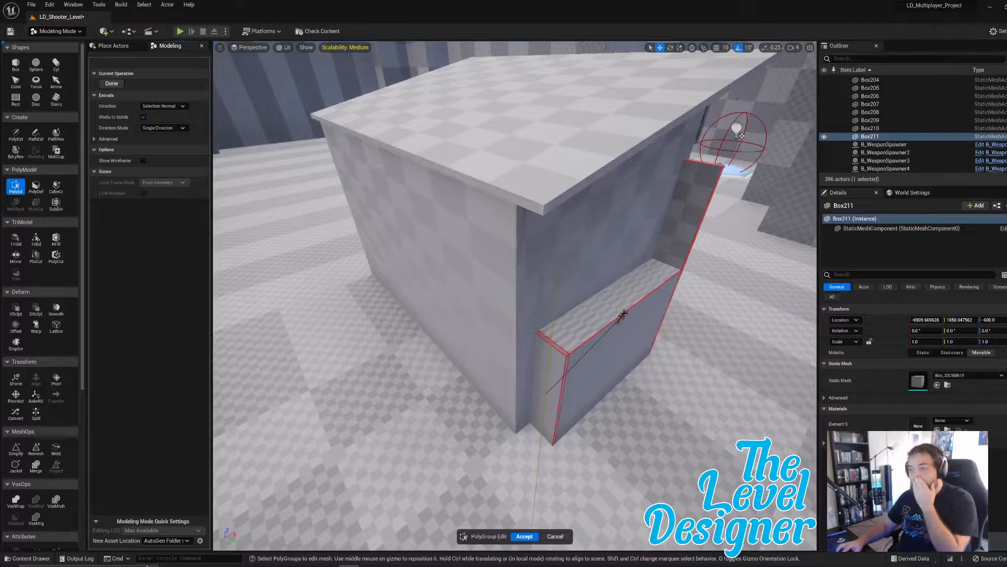
pyautogui.click(559, 212)
pyautogui.moveTo(685, 213); pyautogui.dragTo(564, 221, button='right')
pyautogui.moveTo(451, 247); pyautogui.dragTo(456, 252, button='right')
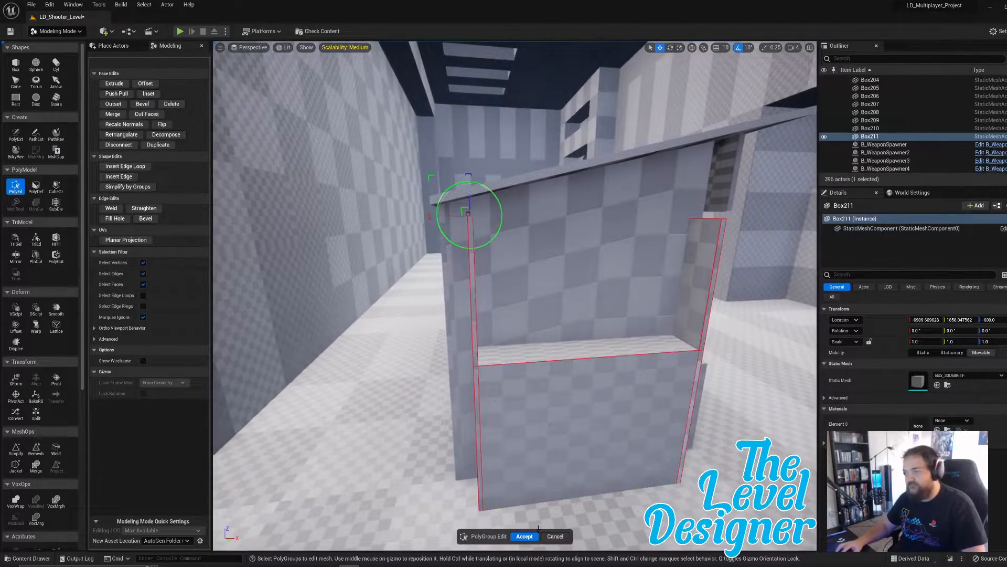
pyautogui.click(524, 536)
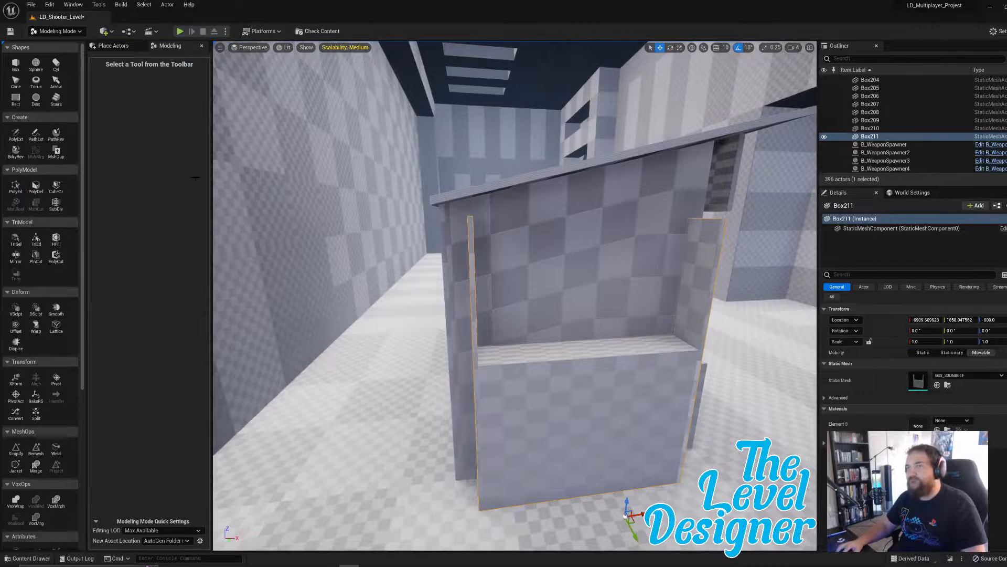
# - Place a new box on the booth's side wall, above the side box and between the two posts
pyautogui.click(17, 66)
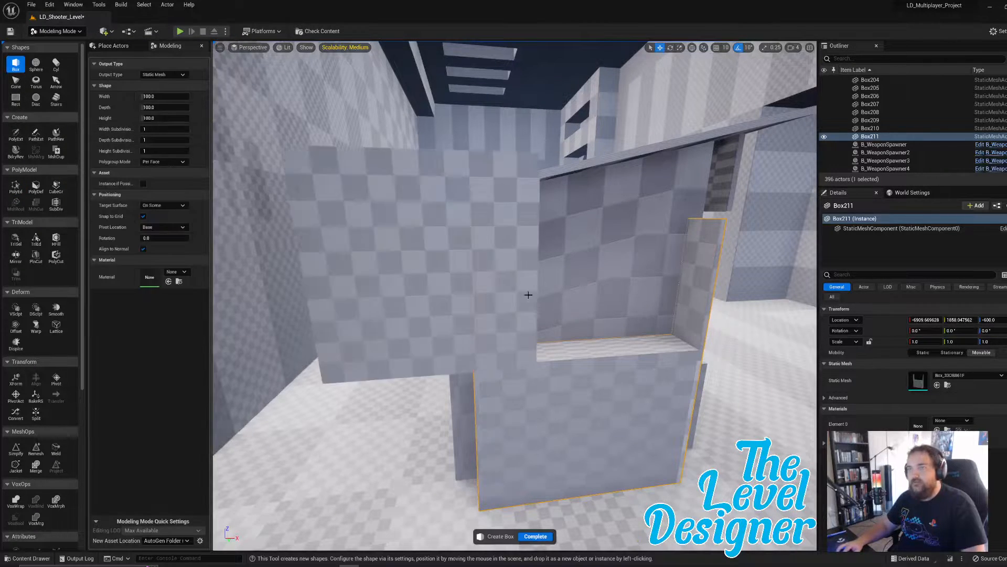
pyautogui.click(555, 271)
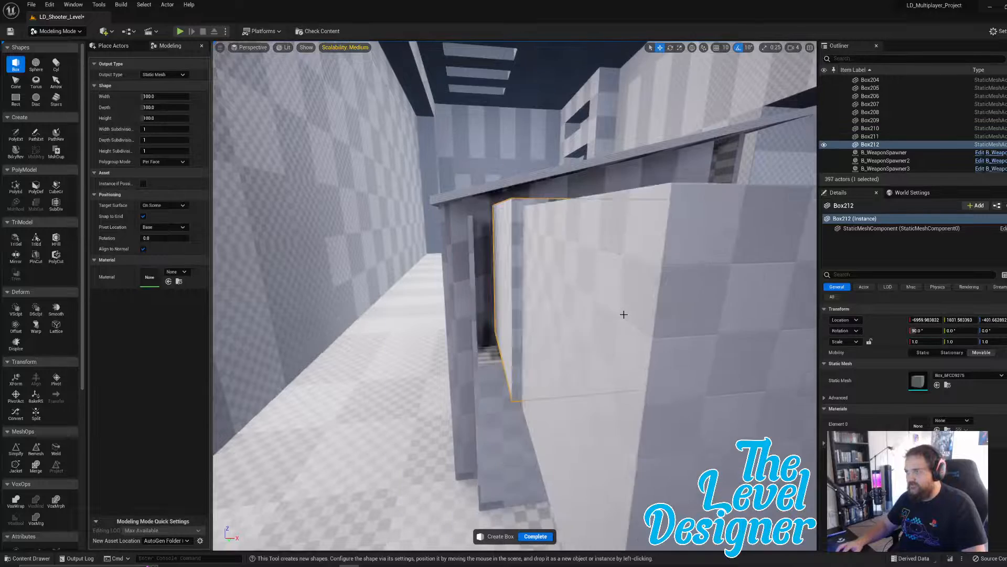
pyautogui.click(535, 535)
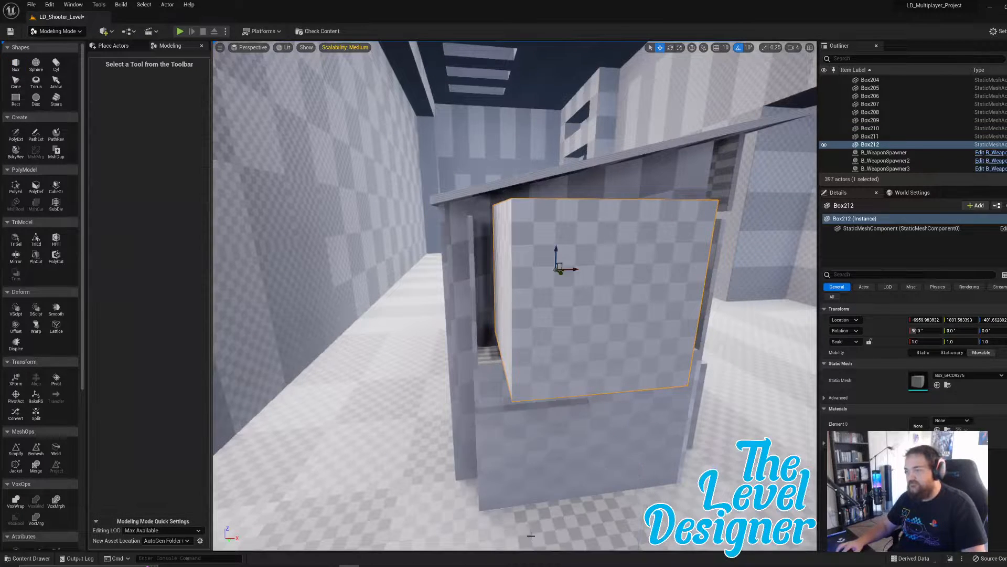
# - Raise the new box's bottom face in PolyGroup Edit so only a shallow slab stays below the roof
pyautogui.click(16, 187)
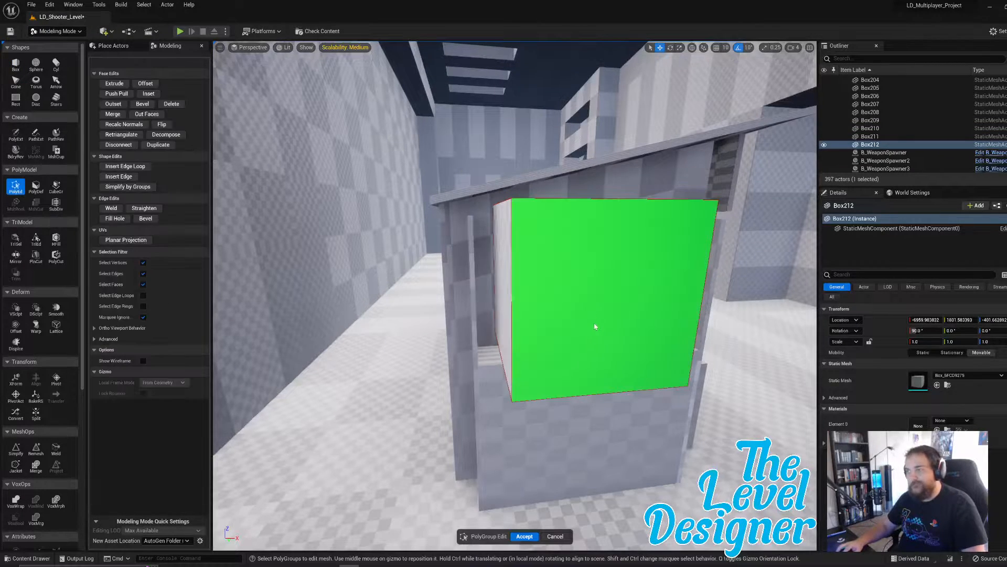
pyautogui.moveTo(566, 238); pyautogui.dragTo(567, 299, button='right')
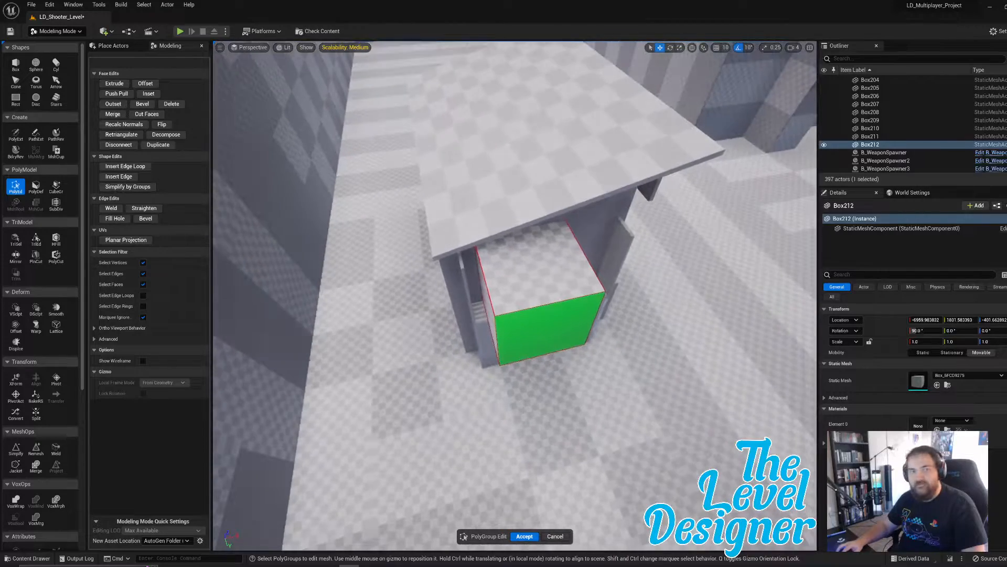
pyautogui.click(597, 281)
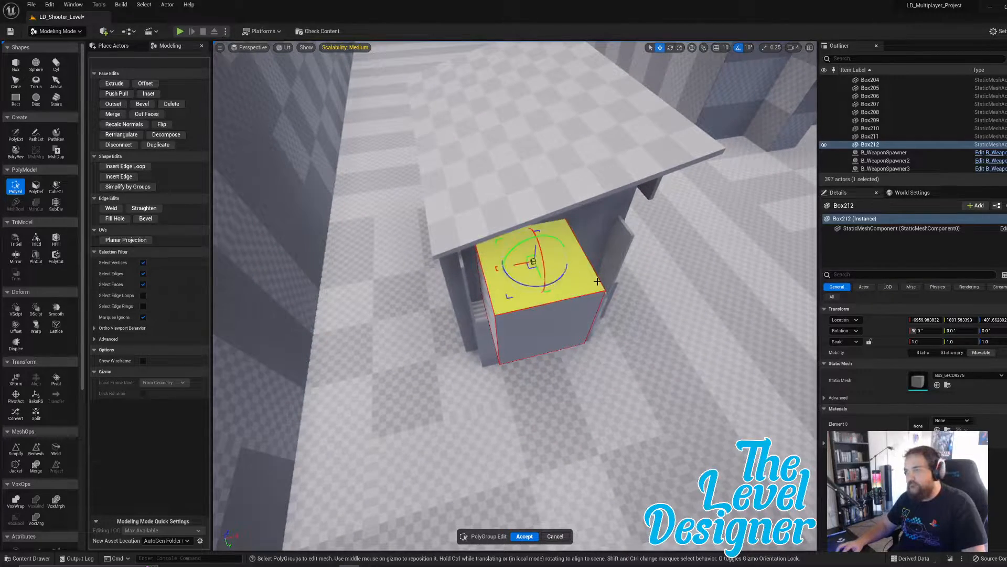
pyautogui.moveTo(541, 271); pyautogui.dragTo(541, 152, button='right')
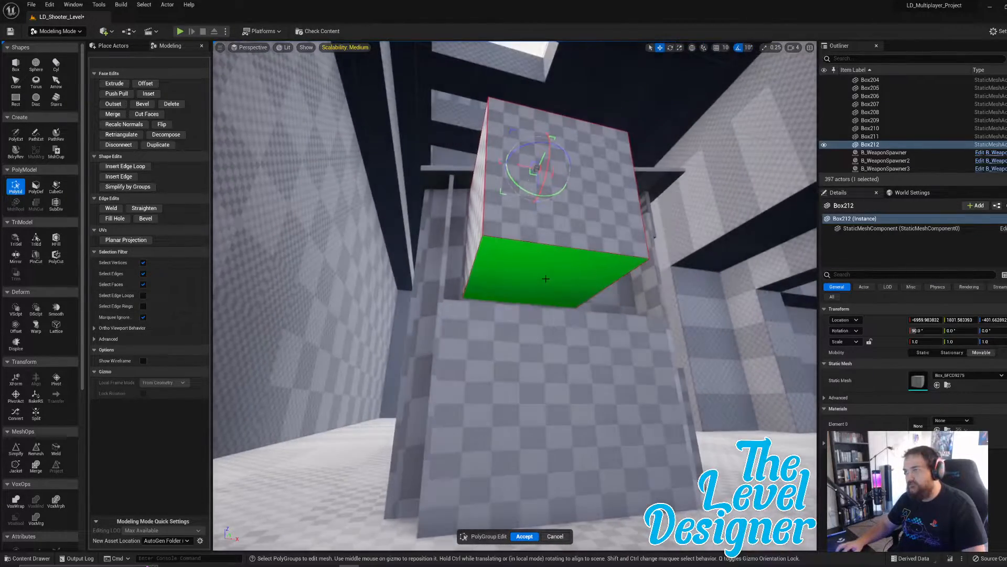
pyautogui.click(544, 279)
pyautogui.moveTo(543, 297); pyautogui.dragTo(537, 205)
pyautogui.moveTo(537, 205); pyautogui.dragTo(648, 294, button='right')
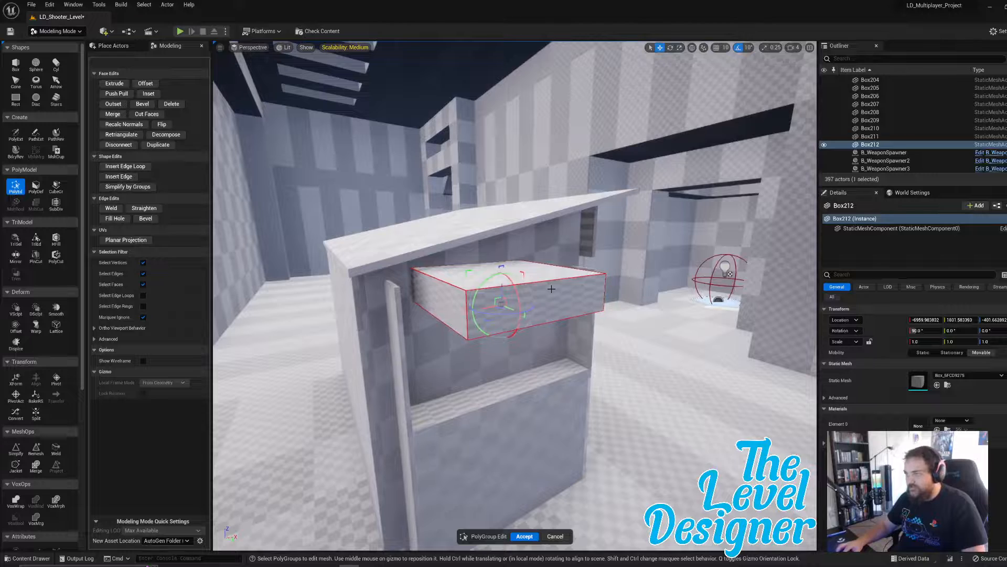
# - Move the slab's outer face closer to the side wall and extend both its ends over the two posts
pyautogui.click(550, 310)
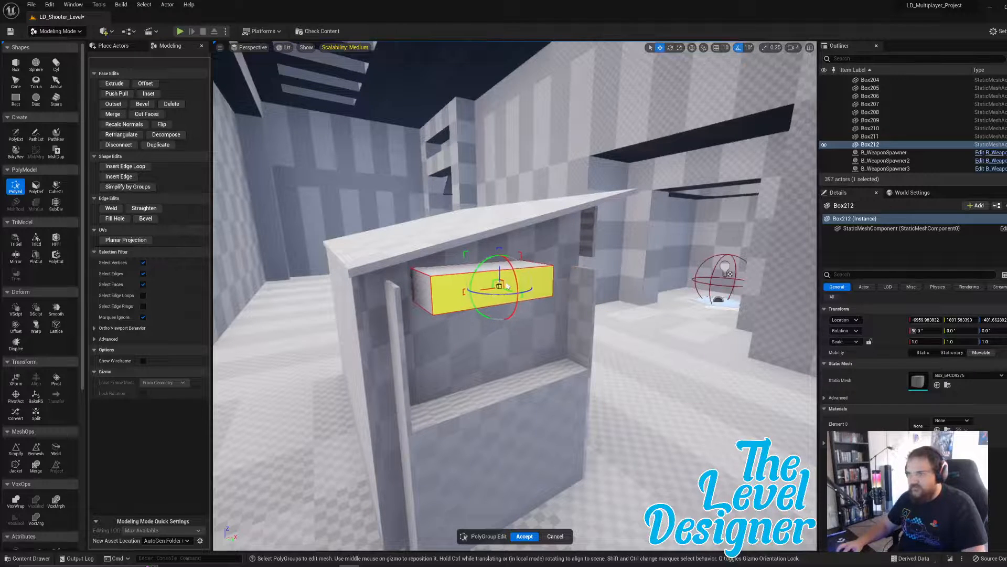
pyautogui.click(422, 285)
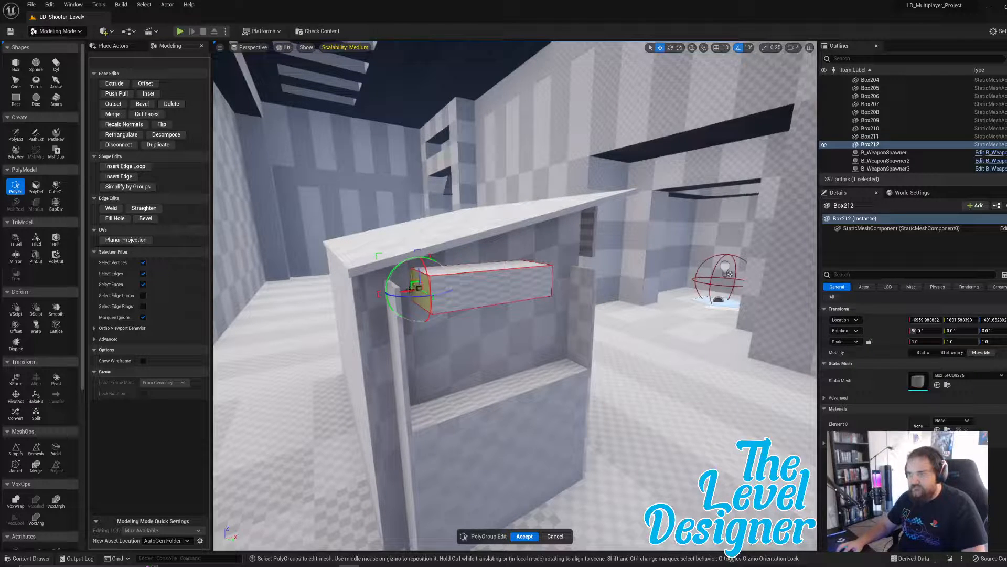
pyautogui.moveTo(410, 289); pyautogui.dragTo(376, 289)
pyautogui.press('d')
pyautogui.moveTo(421, 284); pyautogui.dragTo(378, 284, button='right')
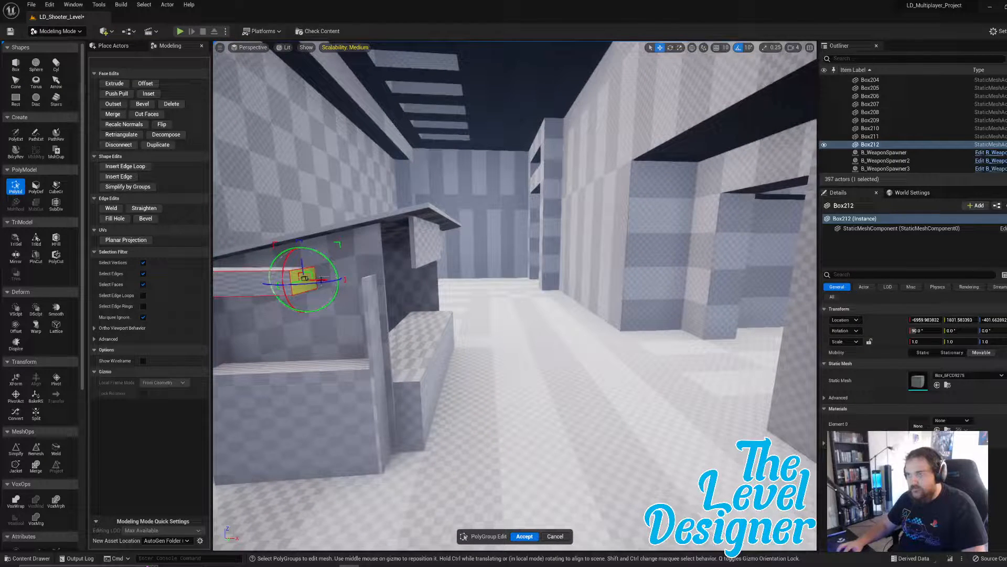
pyautogui.moveTo(321, 279); pyautogui.dragTo(393, 281)
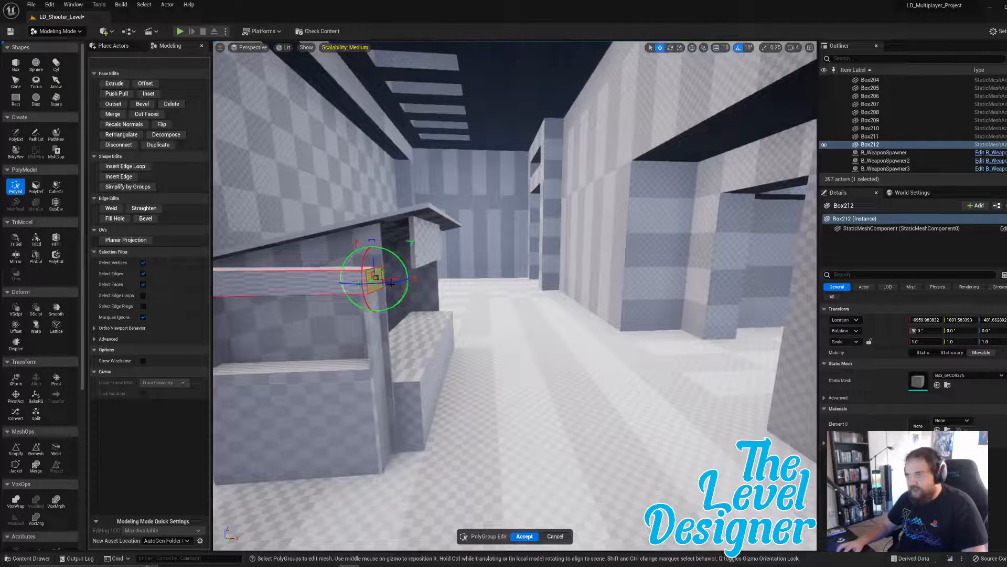
# - Shape the slab into a sloped awning by lowering its top outer edge and pulling the thin outer face outward, and accept the edit
pyautogui.press('a')
pyautogui.moveTo(390, 284); pyautogui.dragTo(424, 303, button='right')
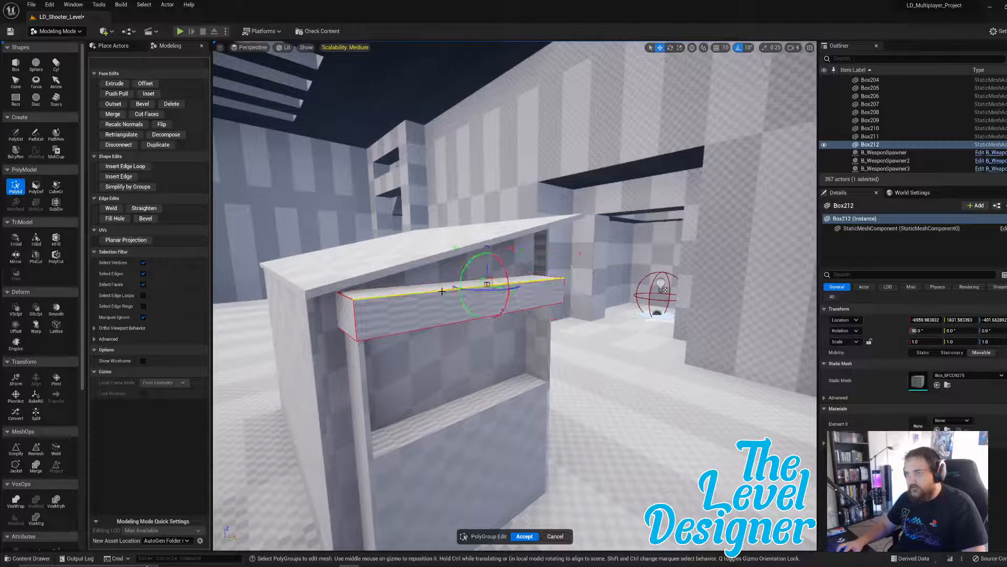
pyautogui.moveTo(487, 270); pyautogui.dragTo(489, 286)
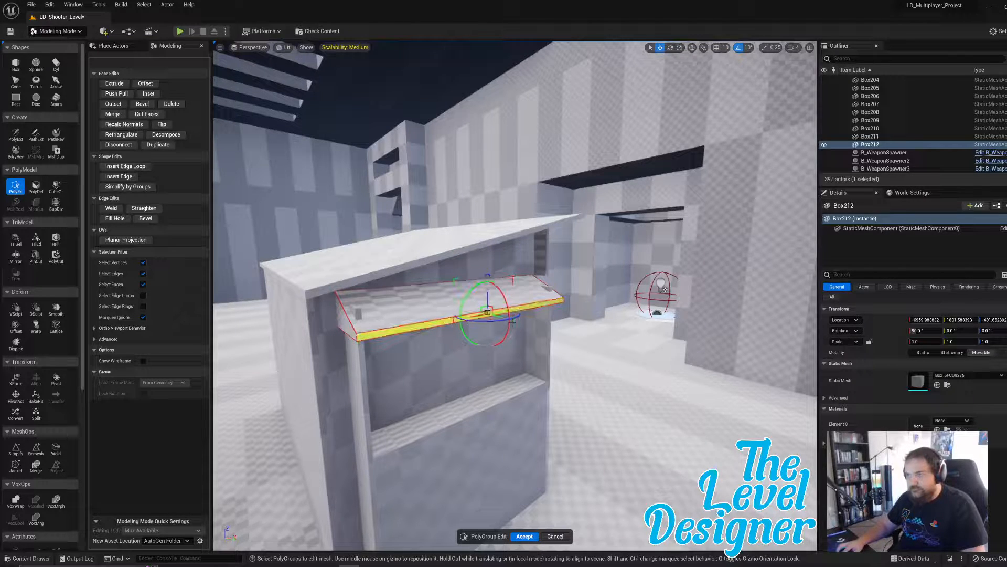
pyautogui.moveTo(499, 315); pyautogui.dragTo(518, 325)
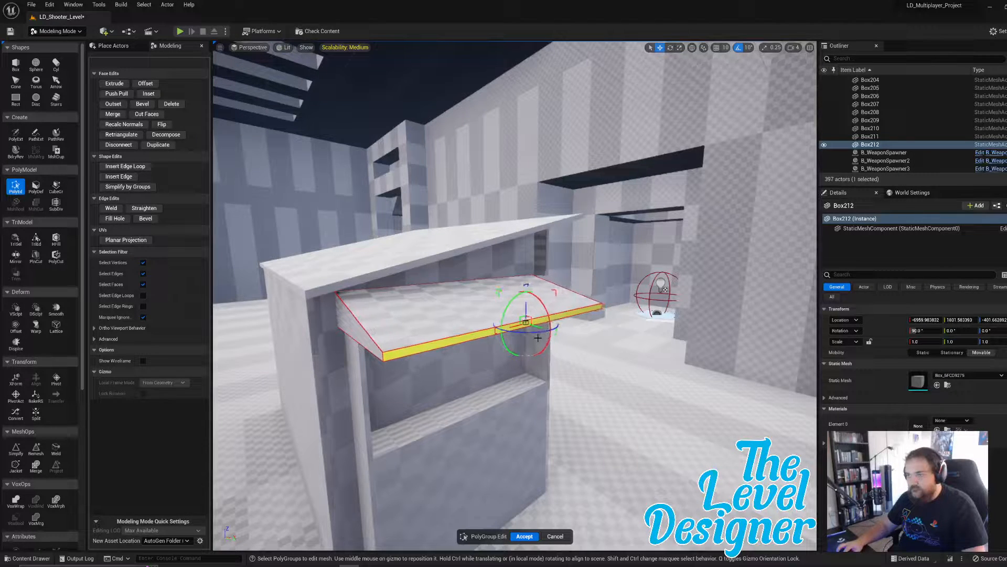
pyautogui.moveTo(550, 329); pyautogui.dragTo(399, 320, button='right')
pyautogui.moveTo(582, 326); pyautogui.dragTo(550, 330, button='right')
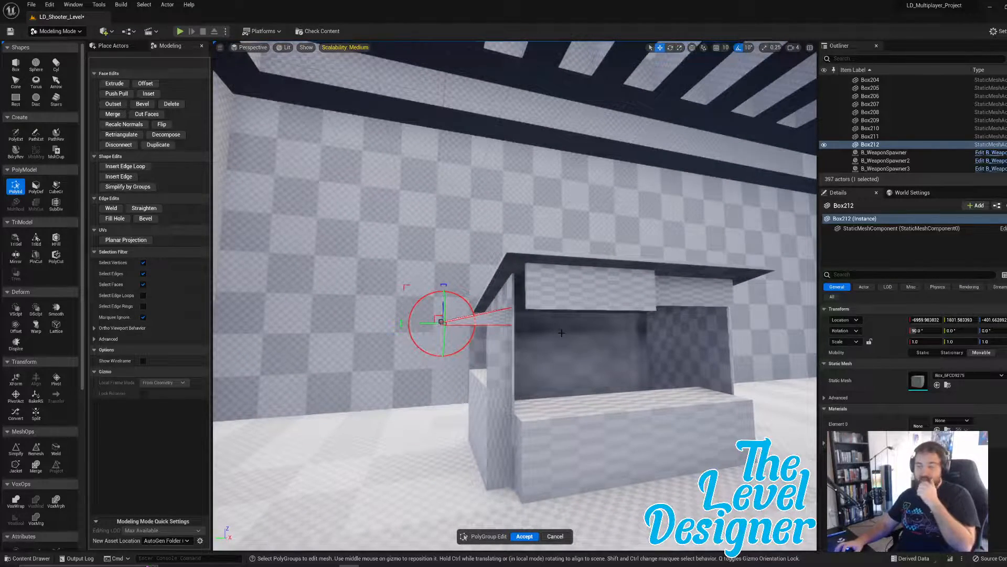
pyautogui.moveTo(562, 333); pyautogui.dragTo(475, 380, button='right')
pyautogui.click(471, 378)
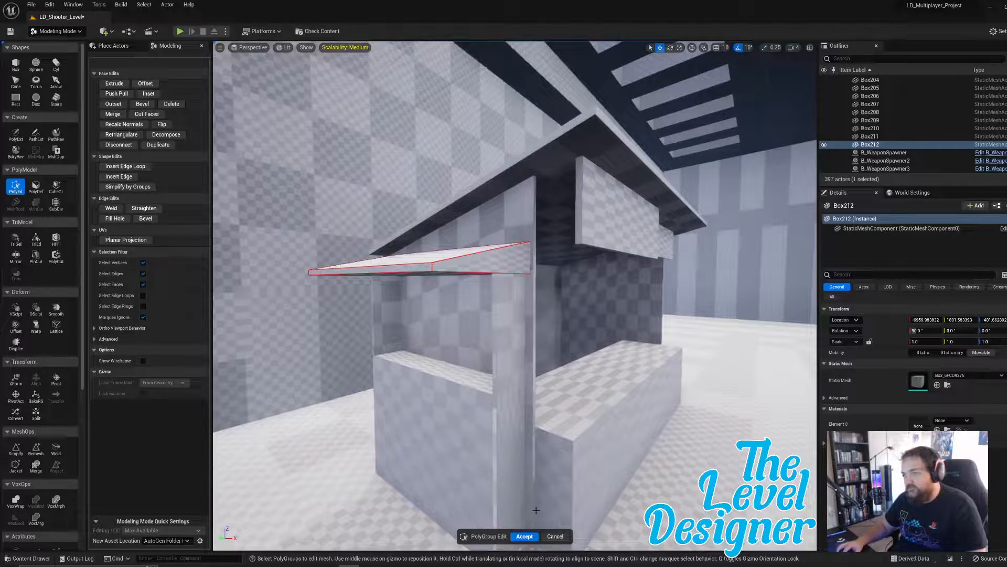
pyautogui.click(524, 536)
# - Select all the booth's boxes, including counter, walls, roof, front panels, side box and awning, and group them
pyautogui.moveTo(513, 397)
pyautogui.mouseDown(button='right')
pyautogui.moveTo(501, 394)
pyautogui.moveTo(513, 396)
pyautogui.mouseUp(button='right')
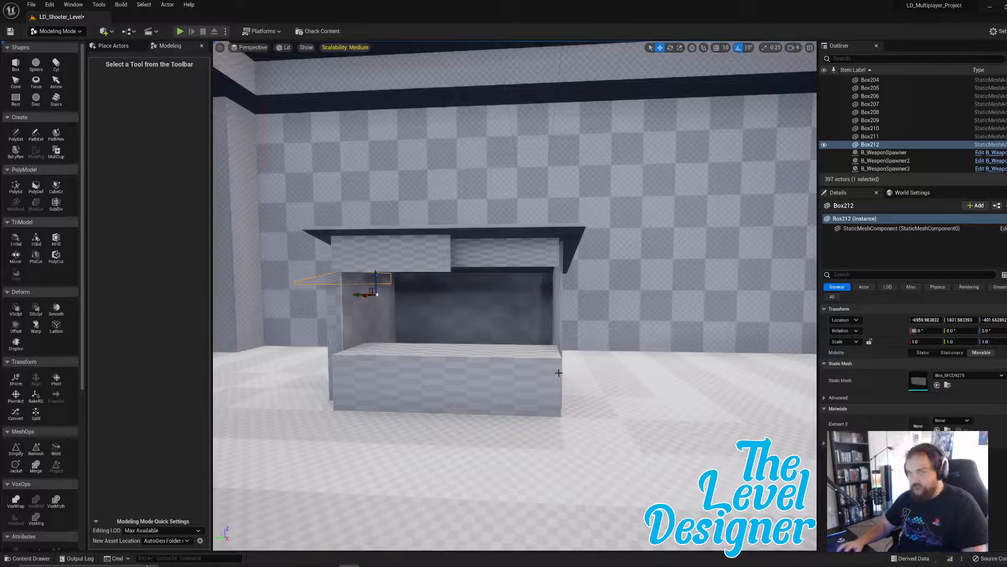
pyautogui.moveTo(559, 372); pyautogui.dragTo(498, 374, button='right')
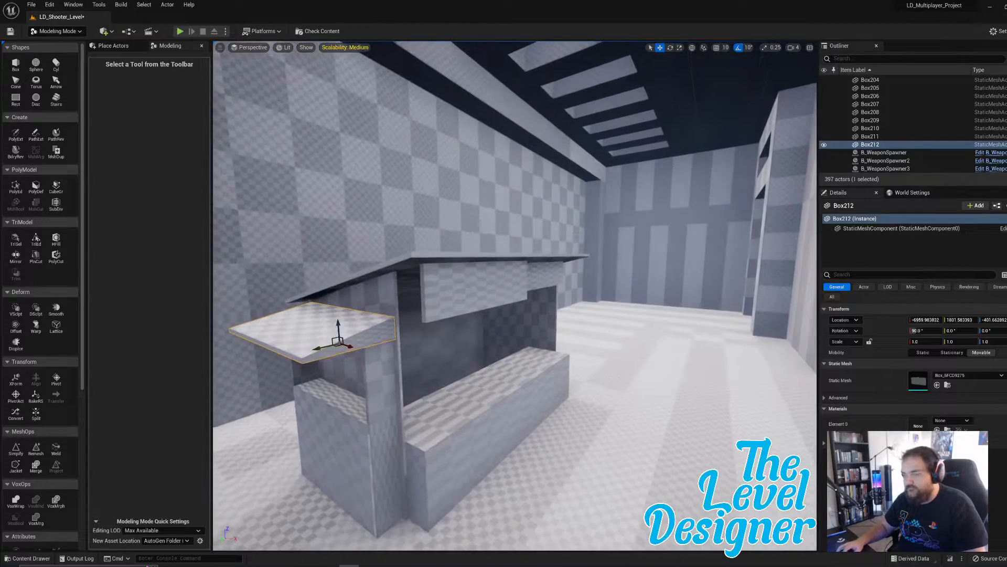
pyautogui.keyDown('ctrl'); pyautogui.click(383, 405); pyautogui.keyUp('ctrl')
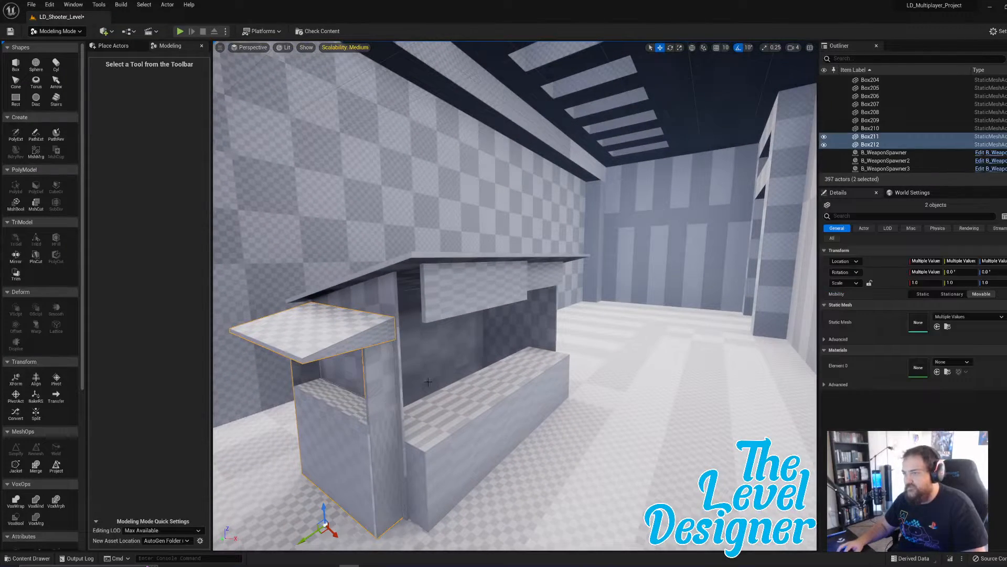
pyautogui.keyDown('ctrl'); pyautogui.click(460, 392); pyautogui.keyUp('ctrl')
pyautogui.keyDown('ctrl'); pyautogui.click(385, 297); pyautogui.keyUp('ctrl')
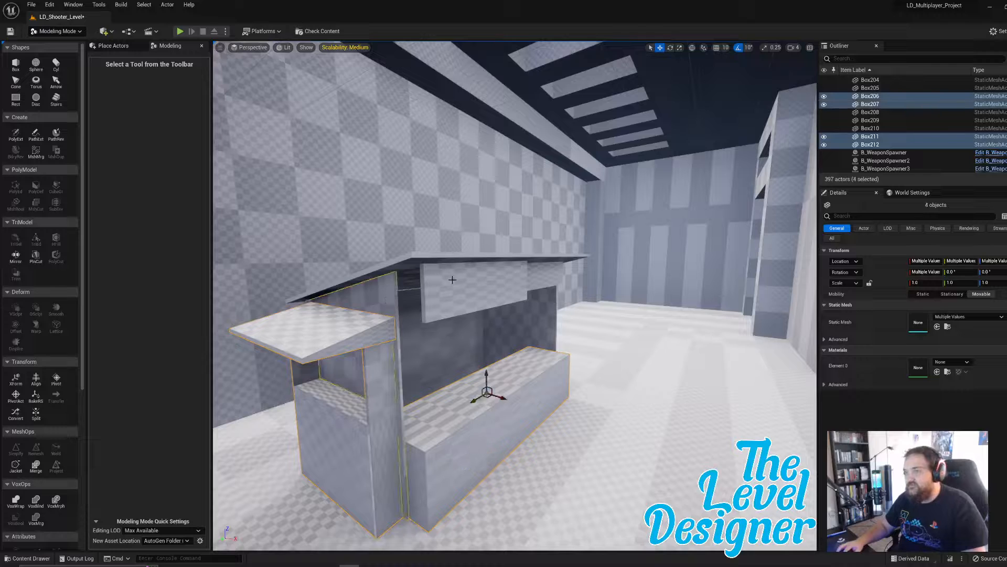
pyautogui.keyDown('ctrl'); pyautogui.click(480, 269); pyautogui.keyUp('ctrl')
pyautogui.keyDown('ctrl'); pyautogui.click(540, 283); pyautogui.keyUp('ctrl')
pyautogui.keyDown('ctrl'); pyautogui.click(405, 272); pyautogui.keyUp('ctrl')
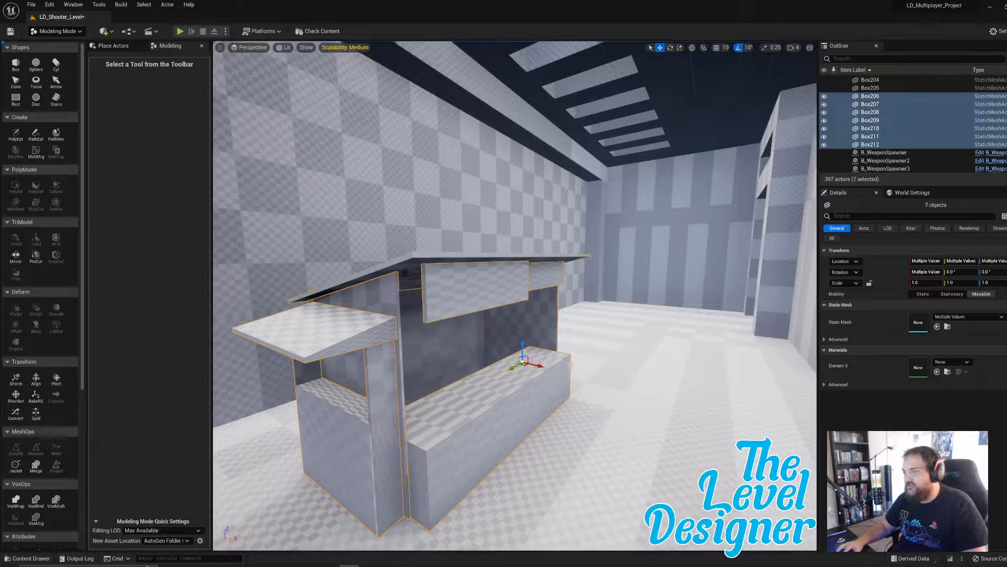
pyautogui.rightClick(907, 108)
pyautogui.moveTo(944, 216)
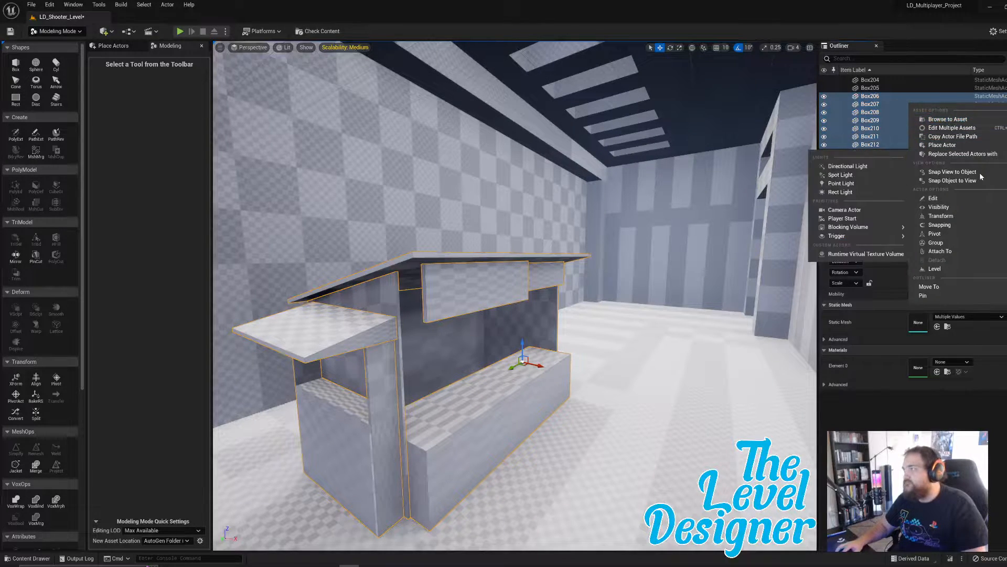
pyautogui.click(935, 243)
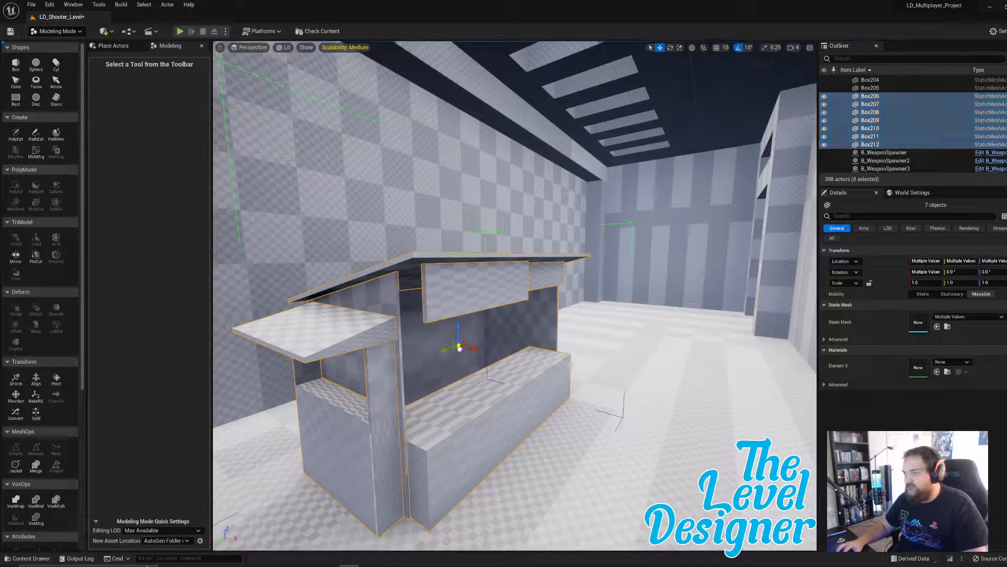
# - Move the grouped booth along the back wall toward the pillar in the room's corner
pyautogui.moveTo(548, 314); pyautogui.dragTo(467, 322, button='right')
pyautogui.moveTo(548, 313); pyautogui.dragTo(477, 268)
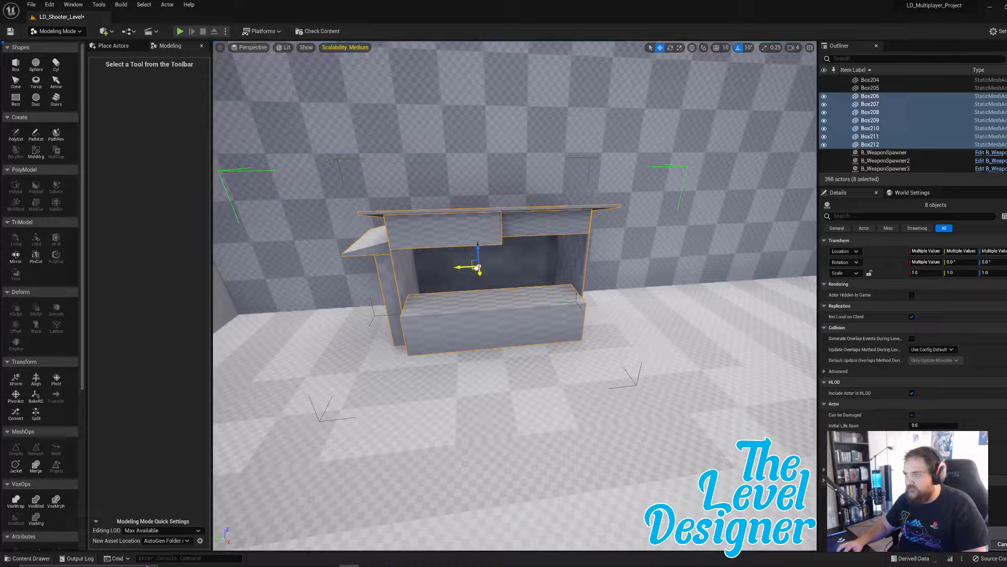
pyautogui.moveTo(485, 312); pyautogui.dragTo(624, 302, button='right')
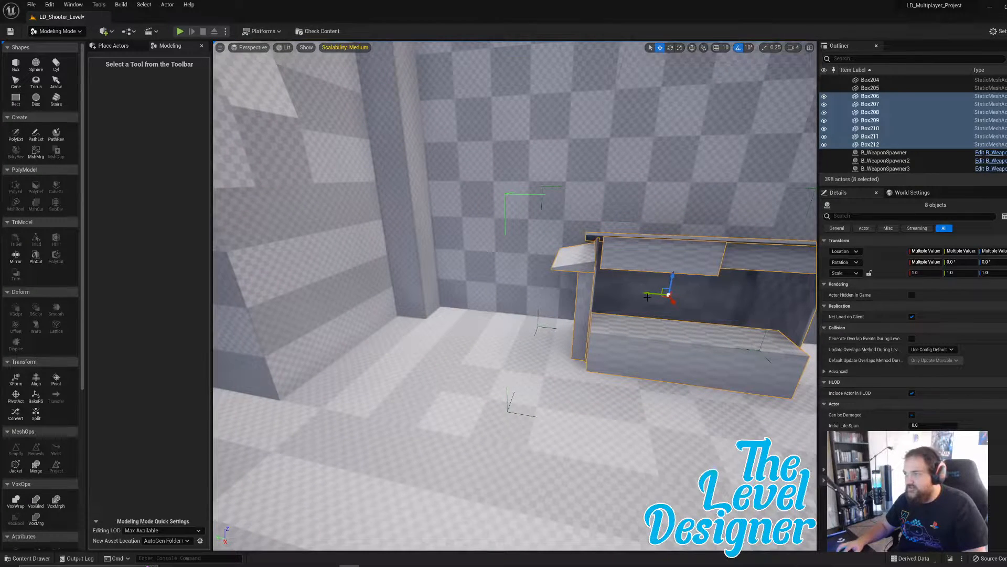
pyautogui.moveTo(649, 294); pyautogui.dragTo(534, 284)
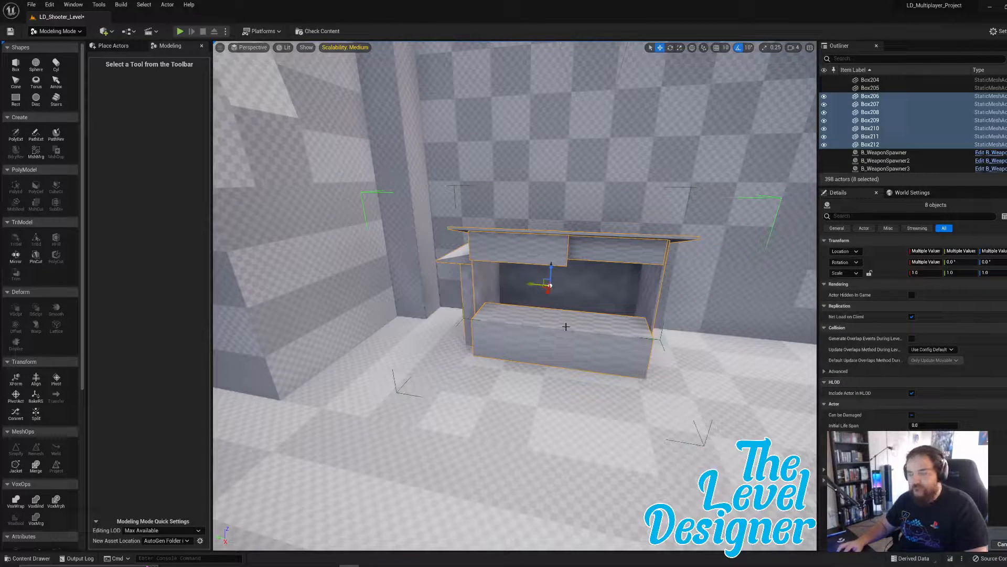
# - Duplicate the grouped booth and place the copy beside the original along the back wall with a narrow gap
pyautogui.moveTo(566, 326); pyautogui.dragTo(567, 328, button='right')
pyautogui.hotkey('ctrl', 'd')
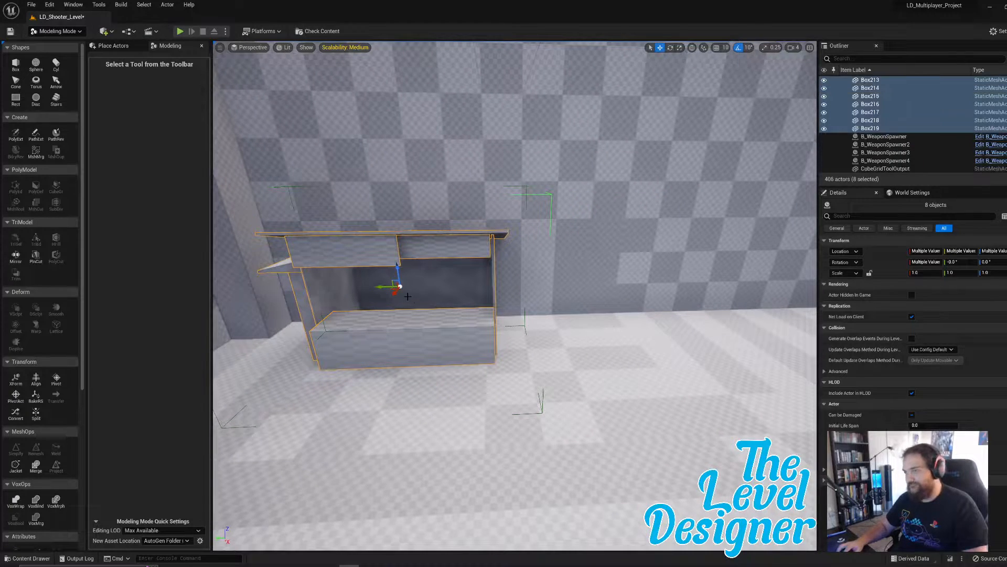
pyautogui.moveTo(380, 287); pyautogui.dragTo(587, 297)
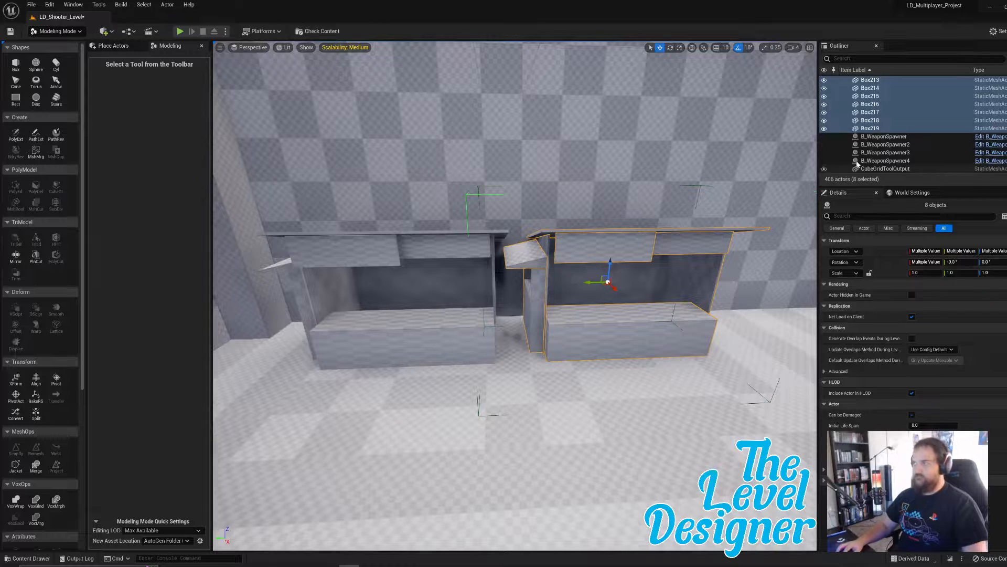
# - Unlock the copied booth's group and delete its sloped awning and the side box beneath it
pyautogui.rightClick(893, 110)
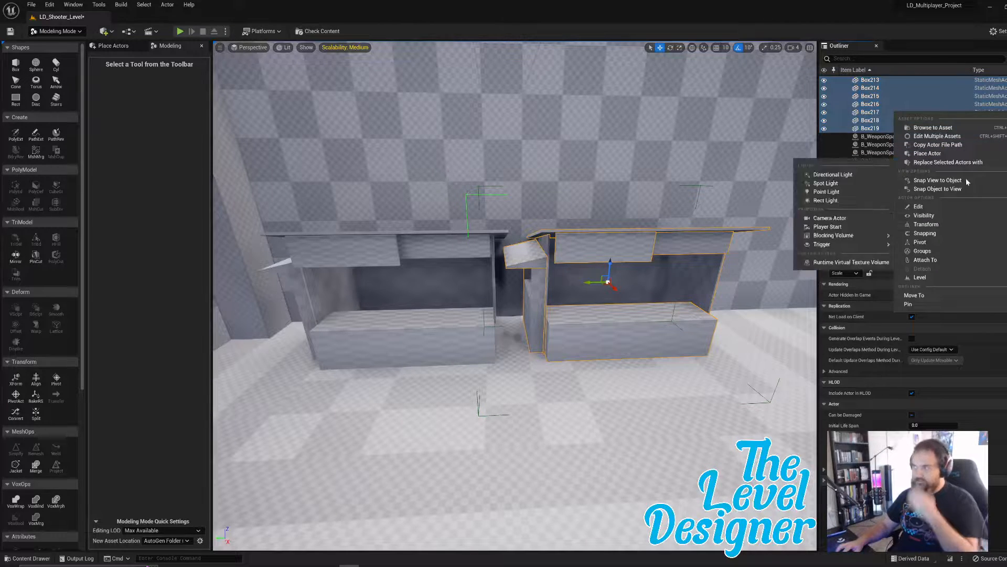
pyautogui.moveTo(921, 243)
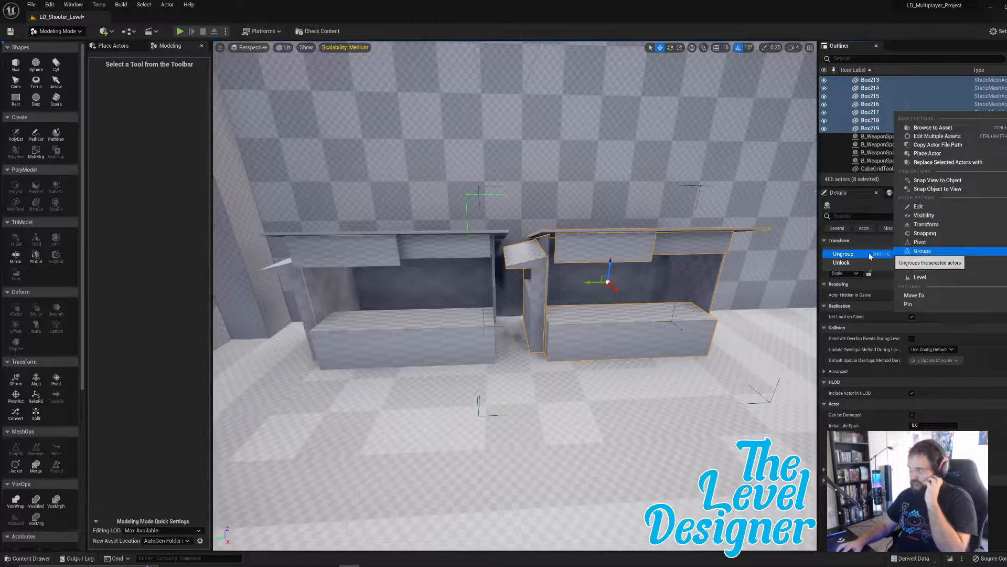
pyautogui.click(851, 263)
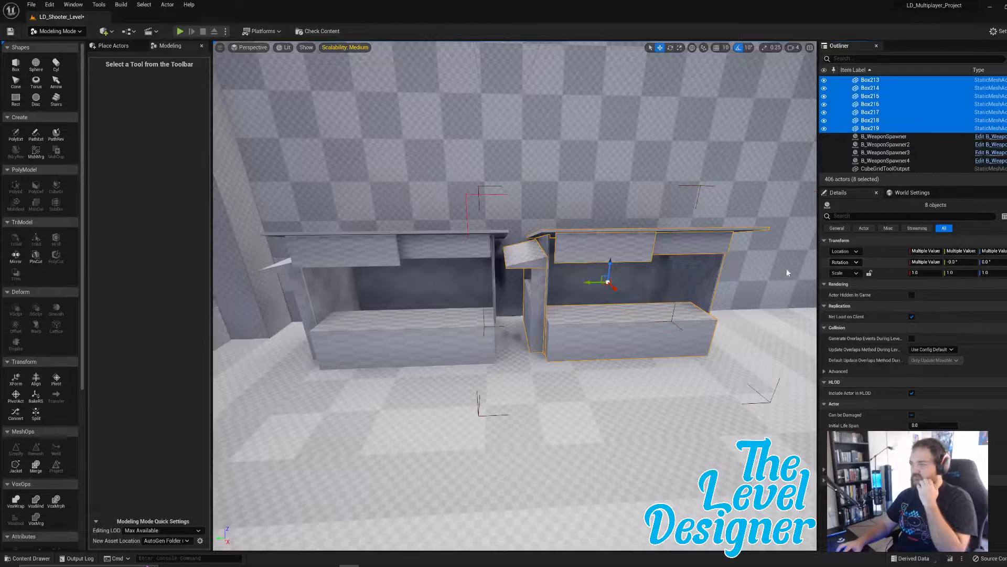
pyautogui.click(515, 260)
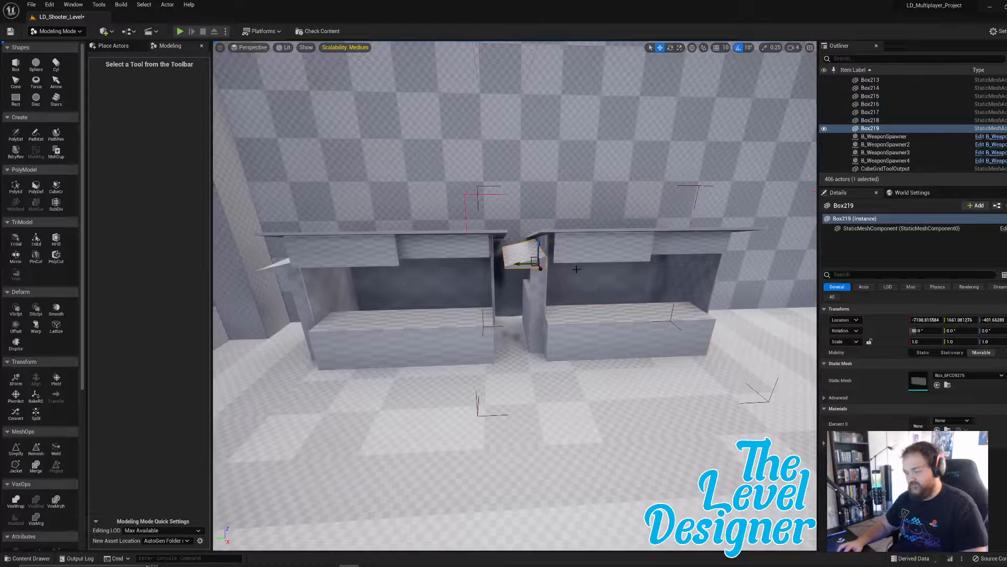
pyautogui.press('Delete')
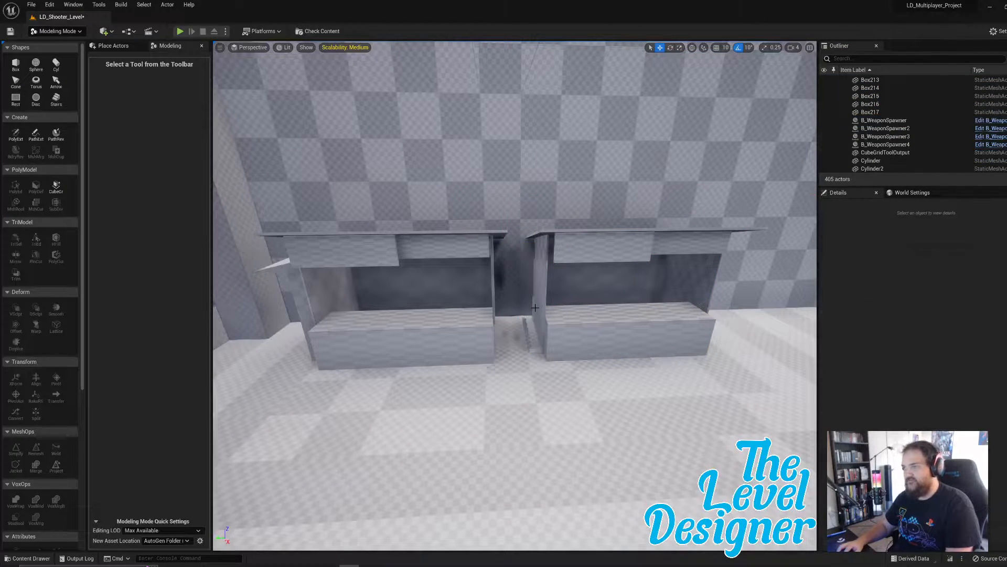
# - Move the copied booth's larger front panel back inside the stall toward the rear wall and slightly lower
pyautogui.click(626, 255)
pyautogui.moveTo(625, 255); pyautogui.dragTo(421, 340, button='right')
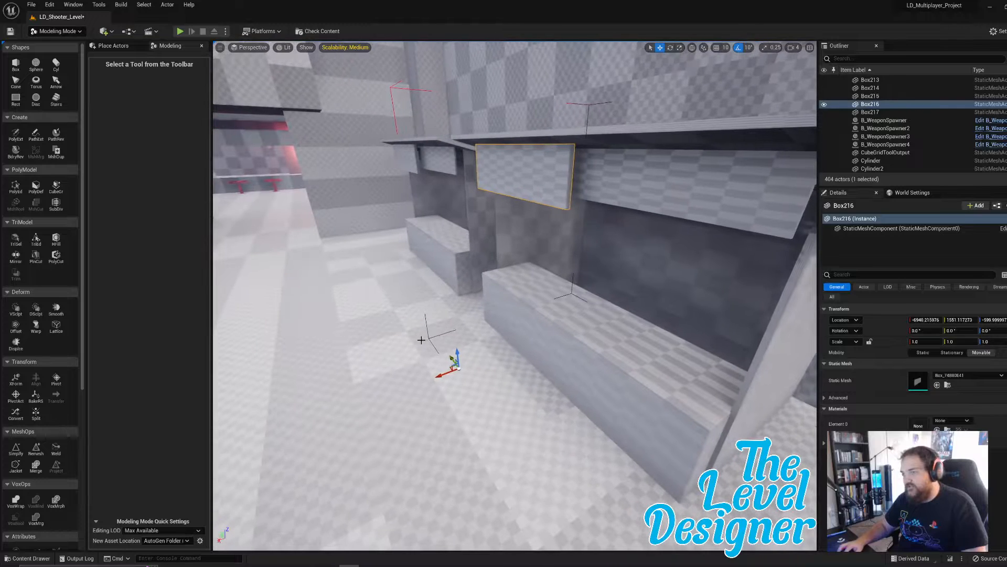
pyautogui.moveTo(452, 363); pyautogui.dragTo(551, 344)
pyautogui.moveTo(550, 346); pyautogui.dragTo(677, 377, button='right')
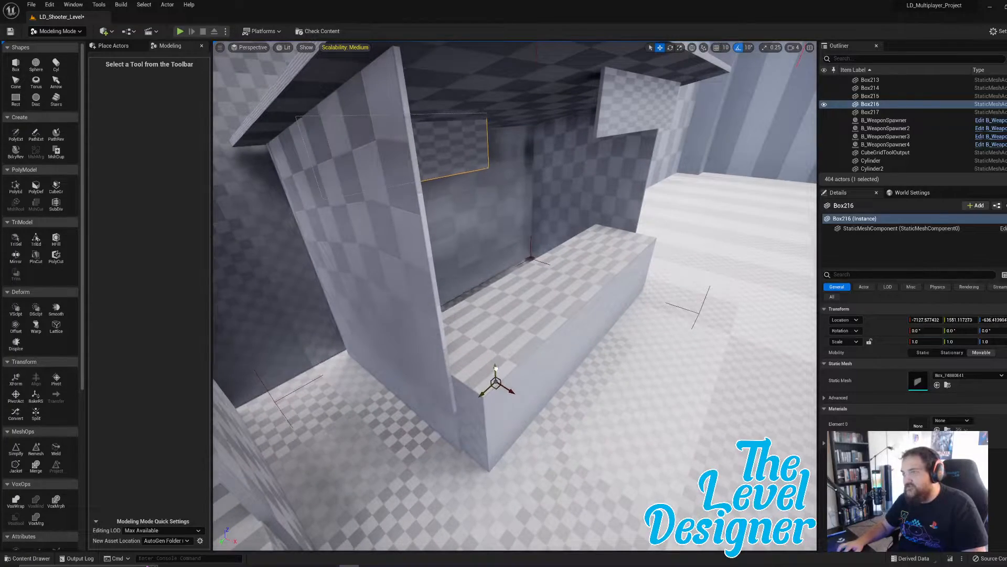
# - Slide the copied booth's remaining front panel sideways, away from the side wall toward the middle of the opening
pyautogui.moveTo(503, 341); pyautogui.dragTo(426, 496, button='right')
pyautogui.click(491, 283)
pyautogui.moveTo(426, 507); pyautogui.dragTo(349, 512)
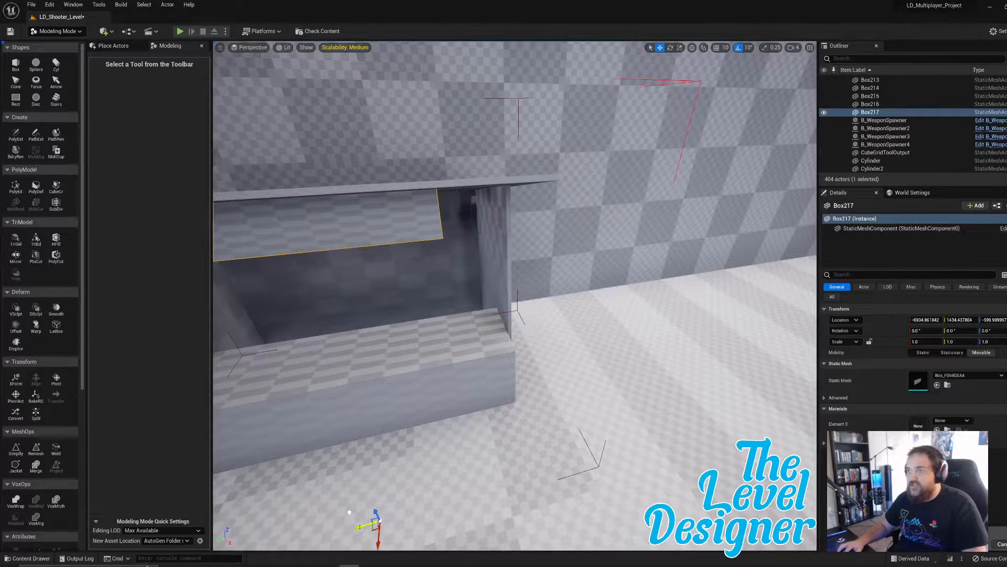
pyautogui.moveTo(361, 486)
pyautogui.mouseDown(button='right')
pyautogui.moveTo(315, 475)
pyautogui.moveTo(347, 488)
pyautogui.moveTo(334, 475)
pyautogui.moveTo(355, 469)
pyautogui.moveTo(341, 467)
pyautogui.moveTo(362, 461)
pyautogui.moveTo(362, 475)
pyautogui.mouseUp(button='right')
pyautogui.moveTo(302, 468); pyautogui.dragTo(303, 467, button='right')
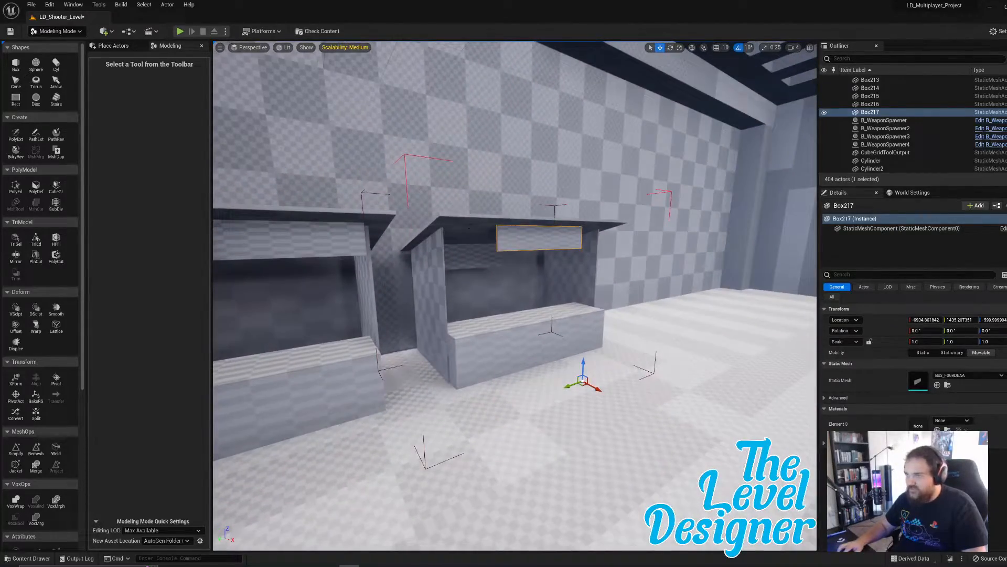
# - Raise the copied booth's roof slab so it sits clearly higher than the neighbouring booth's roof
pyautogui.click(474, 234)
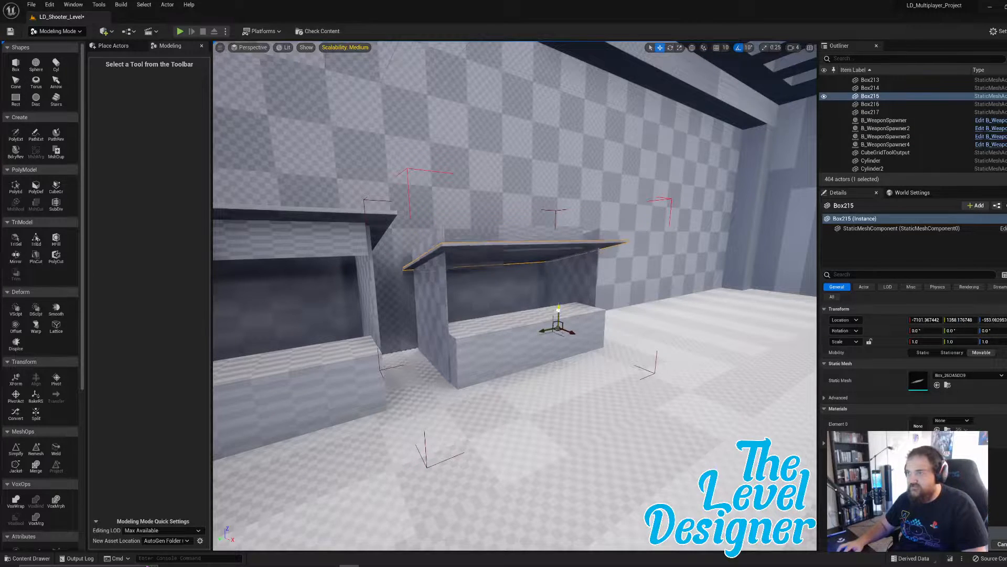
pyautogui.moveTo(558, 309); pyautogui.dragTo(552, 288)
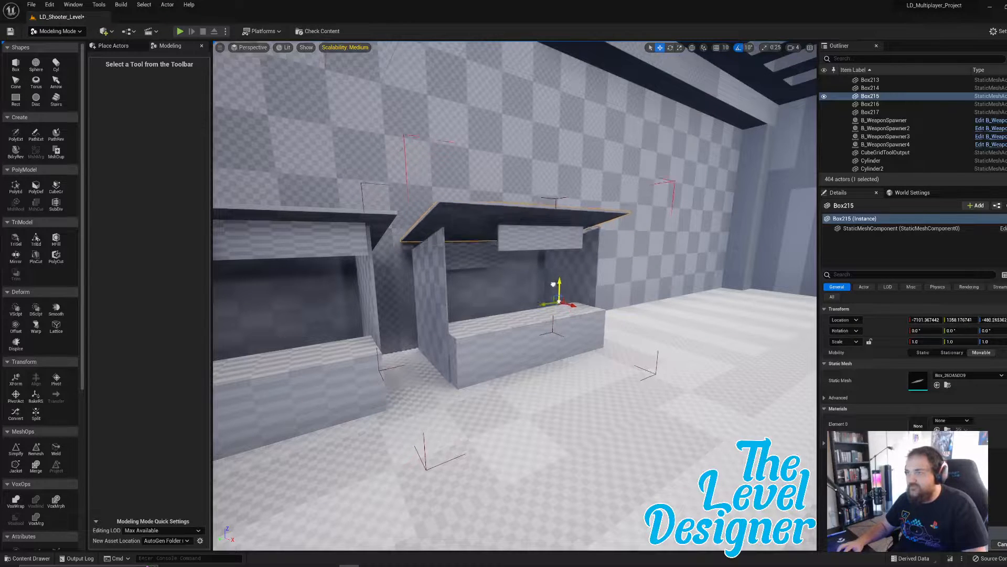
pyautogui.moveTo(553, 284)
pyautogui.mouseDown()
pyautogui.moveTo(552, 275)
pyautogui.moveTo(549, 323)
pyautogui.moveTo(540, 291)
pyautogui.moveTo(558, 274)
pyautogui.mouseUp()
pyautogui.moveTo(558, 274); pyautogui.dragTo(545, 307, button='right')
# - Select both hanging panels of the copied booth and raise them together toward the lifted roof
pyautogui.click(498, 230)
pyautogui.keyDown('ctrl'); pyautogui.click(548, 233); pyautogui.keyUp('ctrl')
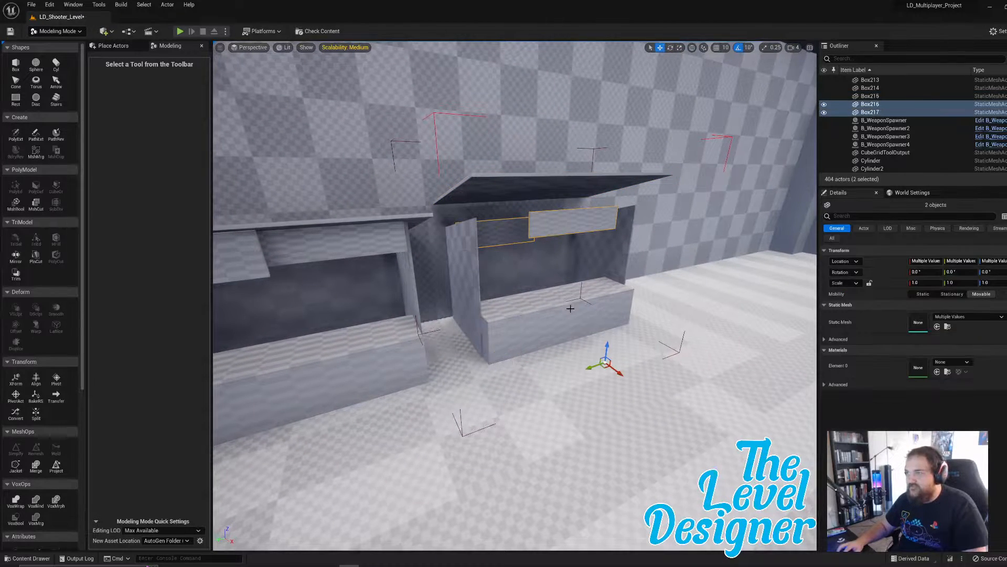
pyautogui.moveTo(608, 348); pyautogui.dragTo(607, 324)
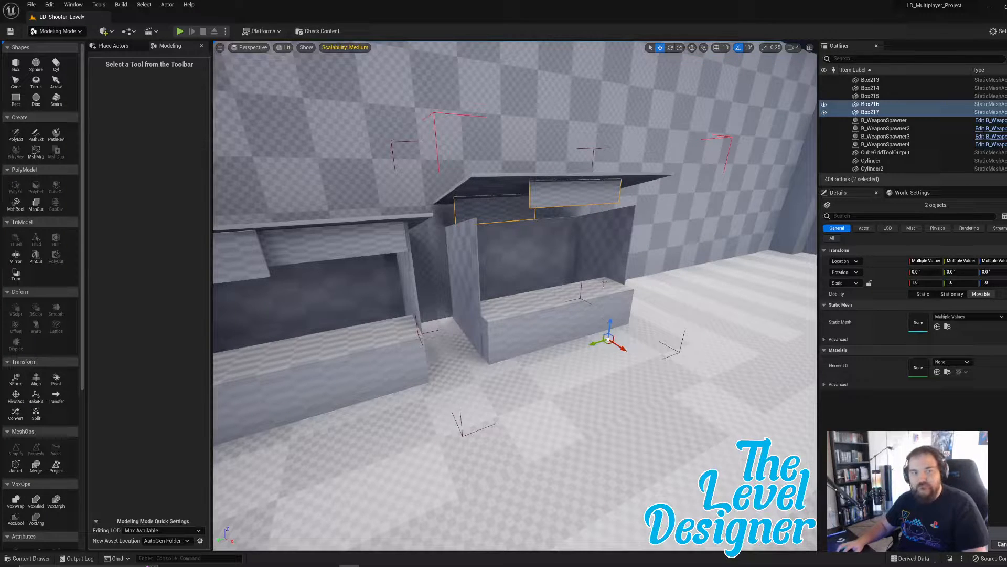
pyautogui.press('w')
pyautogui.moveTo(604, 283); pyautogui.dragTo(596, 220, button='right')
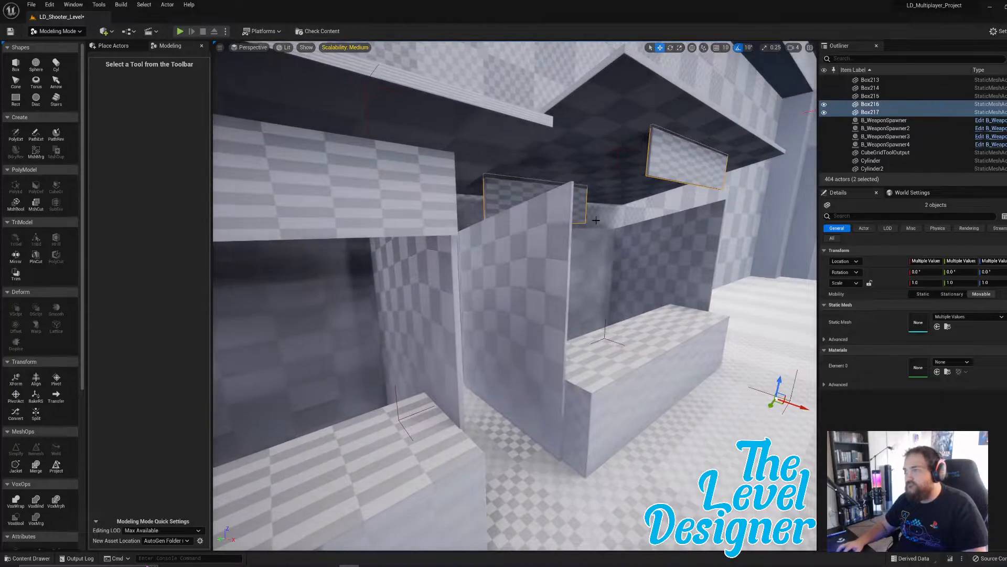
# - Use PolyGroup Edit to raise the top faces of the copied booth's wall box up to the roof, and accept the edit
pyautogui.click(549, 260)
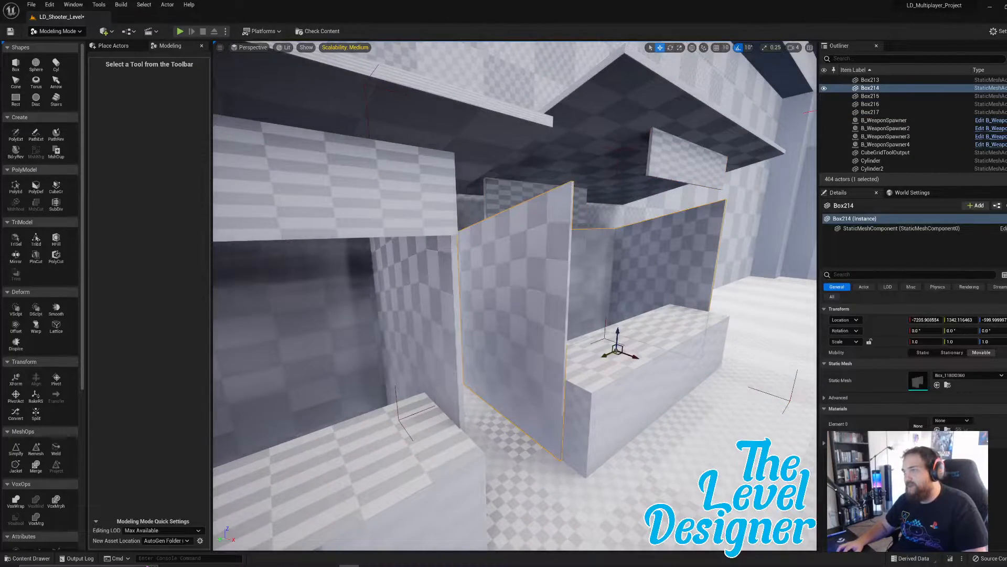
pyautogui.press('e')
pyautogui.moveTo(537, 258); pyautogui.dragTo(550, 295, button='right')
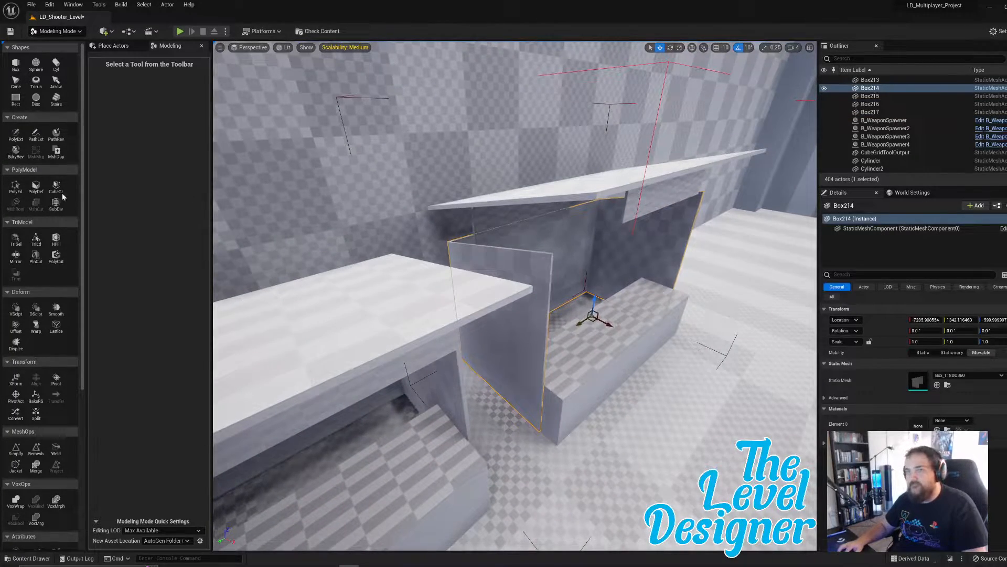
pyautogui.click(15, 186)
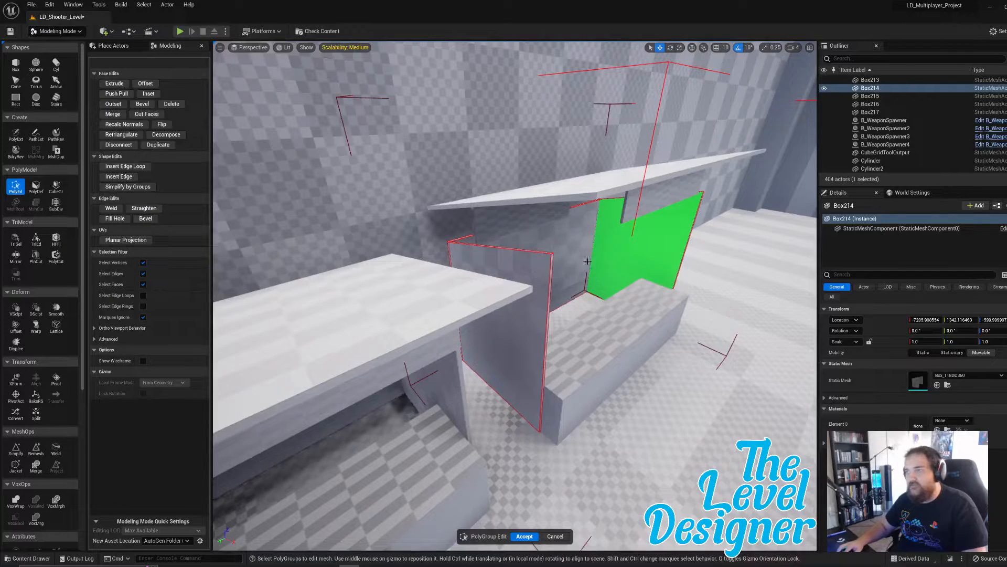
pyautogui.click(541, 254)
pyautogui.moveTo(541, 246); pyautogui.dragTo(530, 346, button='right')
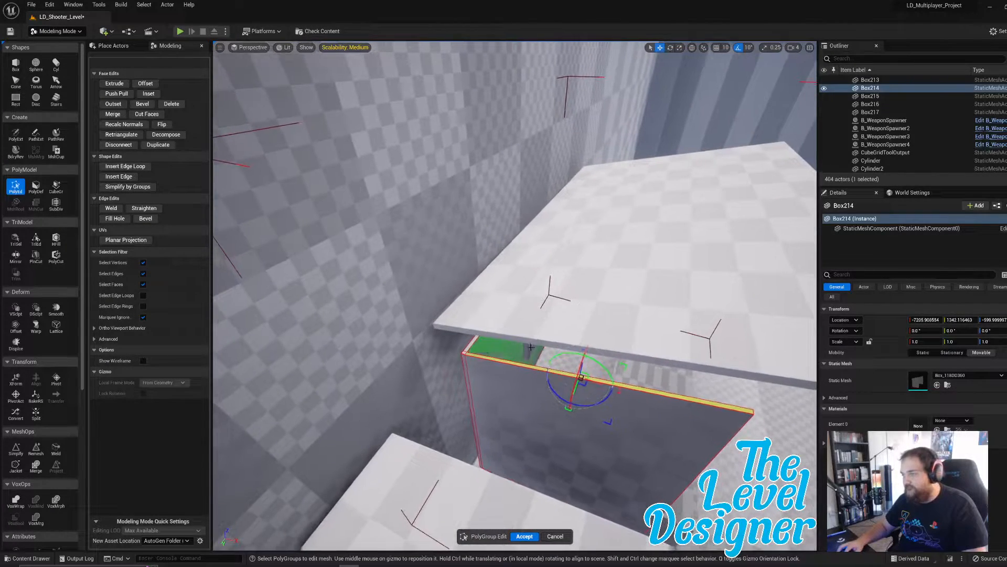
pyautogui.keyDown('shift'); pyautogui.click(467, 348); pyautogui.keyUp('shift')
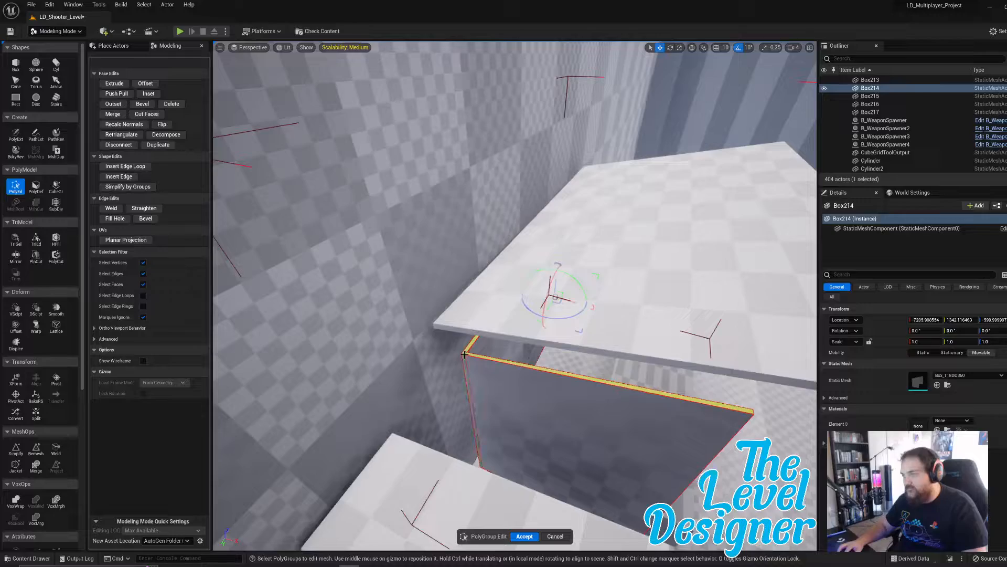
pyautogui.moveTo(486, 346); pyautogui.dragTo(596, 351, button='right')
pyautogui.keyDown('shift'); pyautogui.click(551, 272); pyautogui.keyUp('shift')
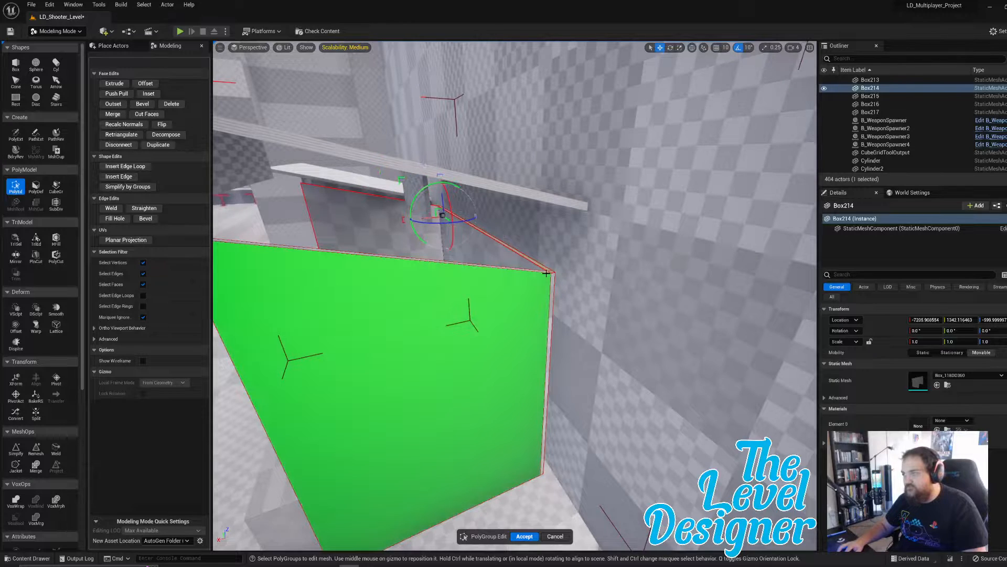
pyautogui.keyDown('shift'); pyautogui.click(540, 270); pyautogui.keyUp('shift')
pyautogui.moveTo(439, 211); pyautogui.dragTo(444, 156)
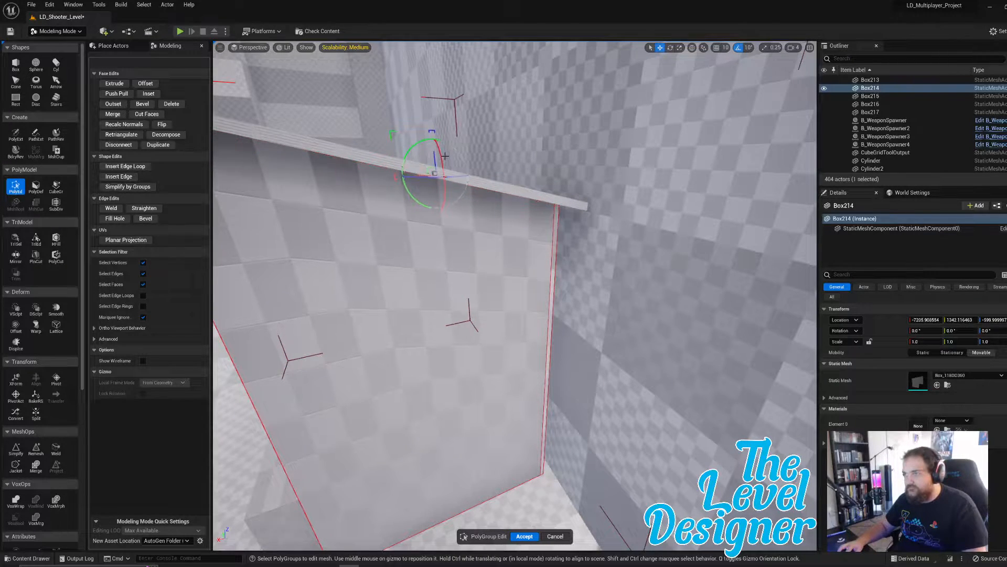
pyautogui.moveTo(473, 189); pyautogui.dragTo(505, 210, button='right')
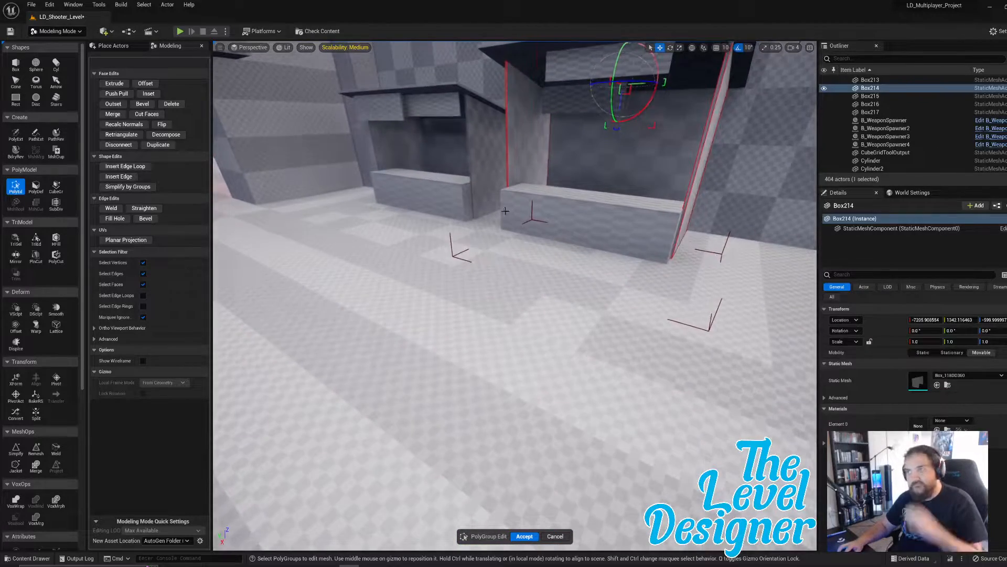
pyautogui.click(530, 535)
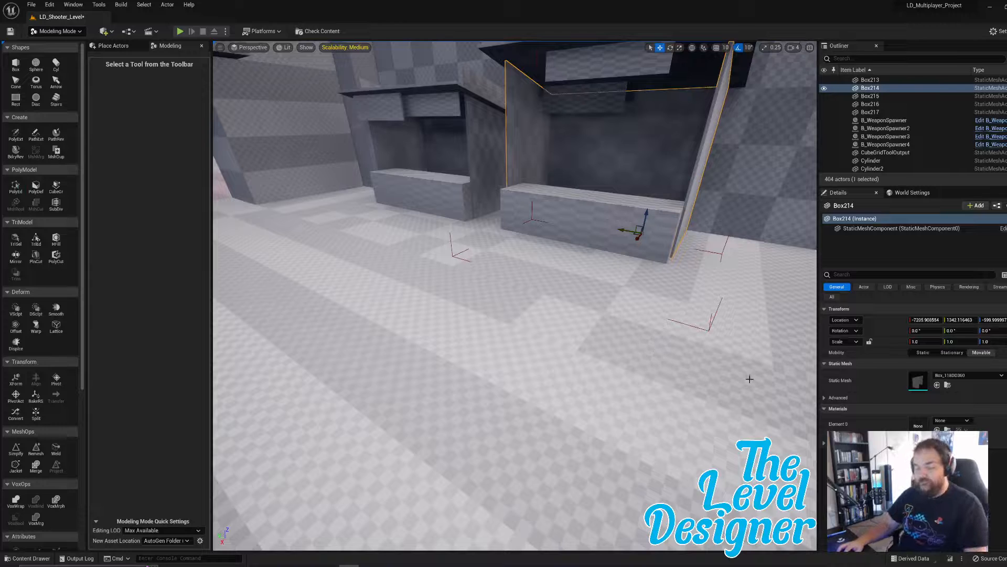
# - Select the copied booth's counter, walls, roof and both panels, and lock them as a group again
pyautogui.click(871, 112)
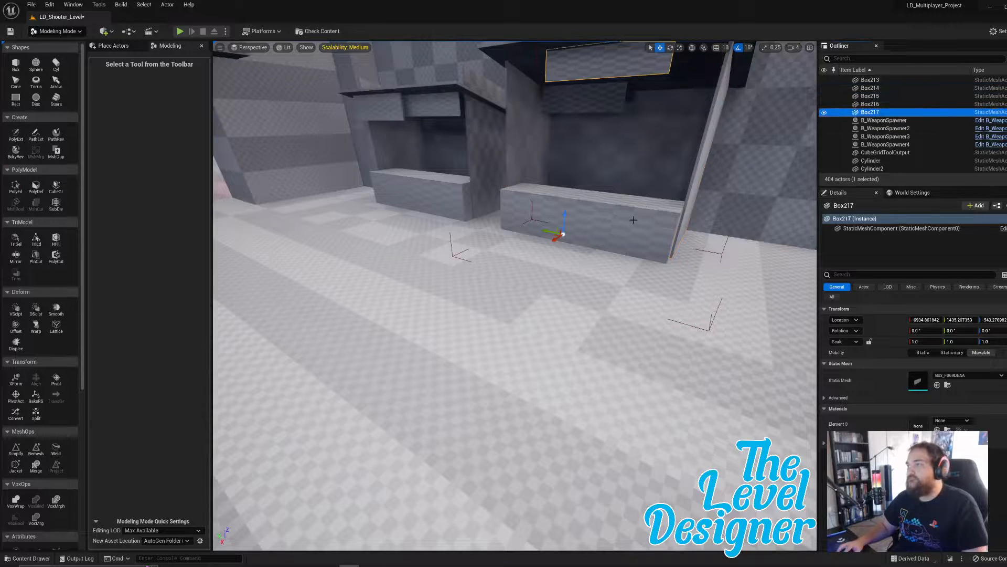
pyautogui.scroll(2, 881, 125)
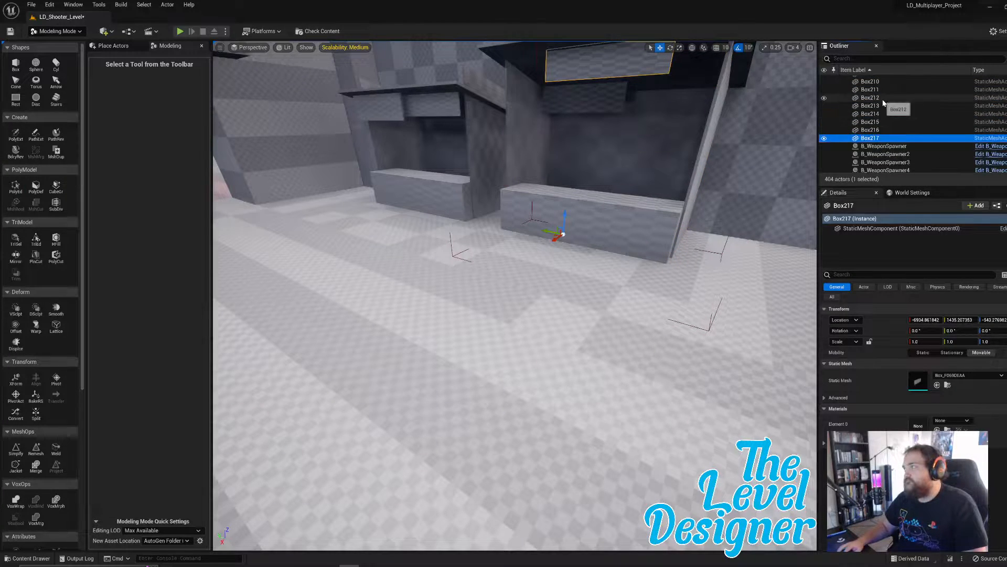
pyautogui.keyDown('shift'); pyautogui.click(883, 103); pyautogui.keyUp('shift')
pyautogui.click(882, 108)
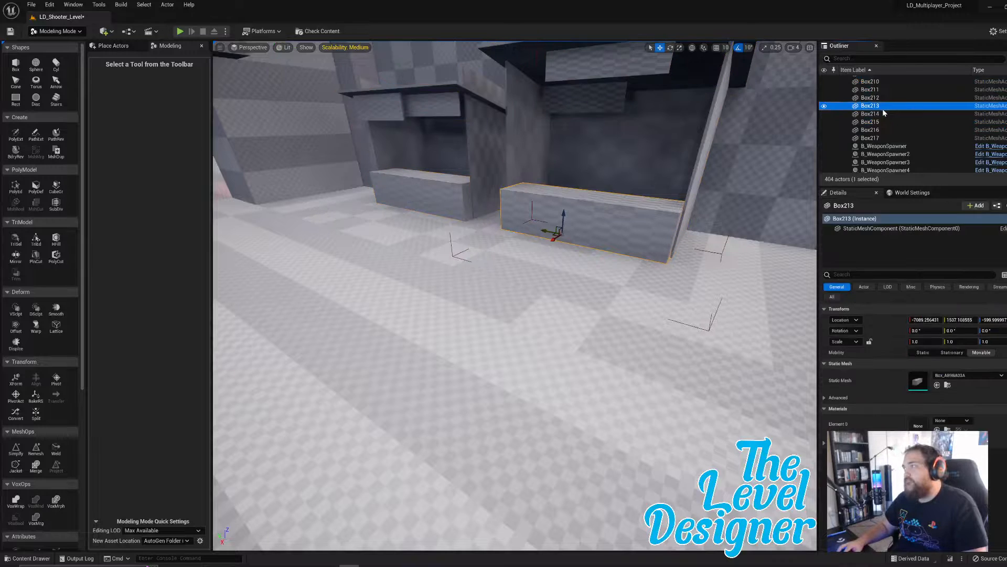
pyautogui.click(871, 138)
pyautogui.keyDown('ctrl'); pyautogui.click(584, 94); pyautogui.keyUp('ctrl')
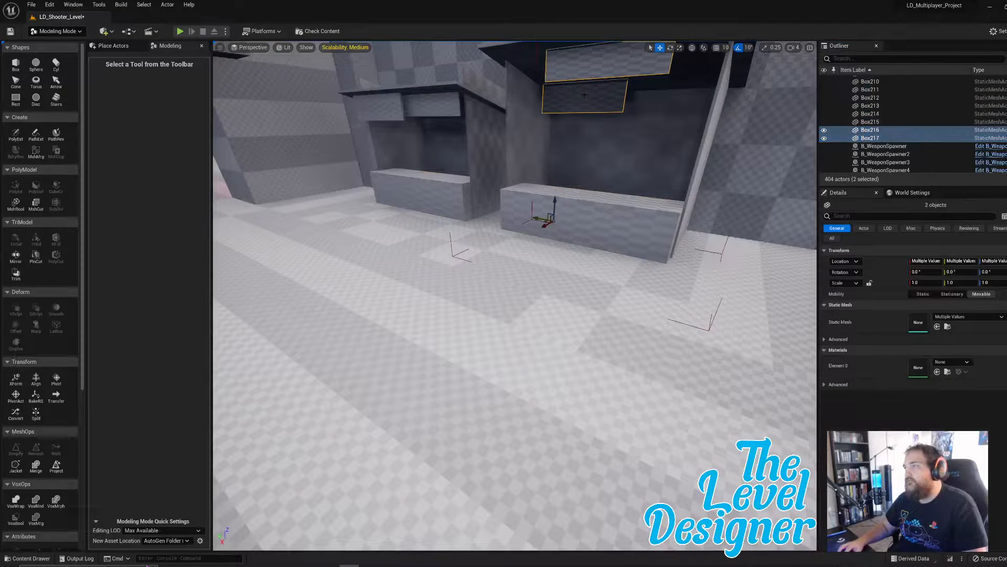
pyautogui.keyDown('ctrl'); pyautogui.click(520, 61); pyautogui.keyUp('ctrl')
pyautogui.keyDown('ctrl'); pyautogui.click(557, 167); pyautogui.keyUp('ctrl')
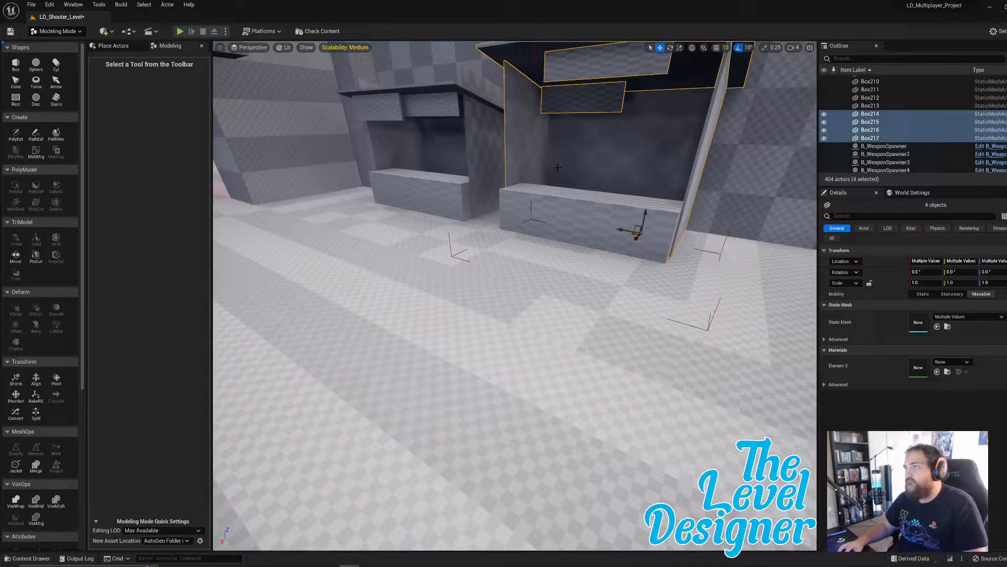
pyautogui.keyDown('ctrl'); pyautogui.click(571, 207); pyautogui.keyUp('ctrl')
pyautogui.rightClick(899, 131)
pyautogui.moveTo(926, 269)
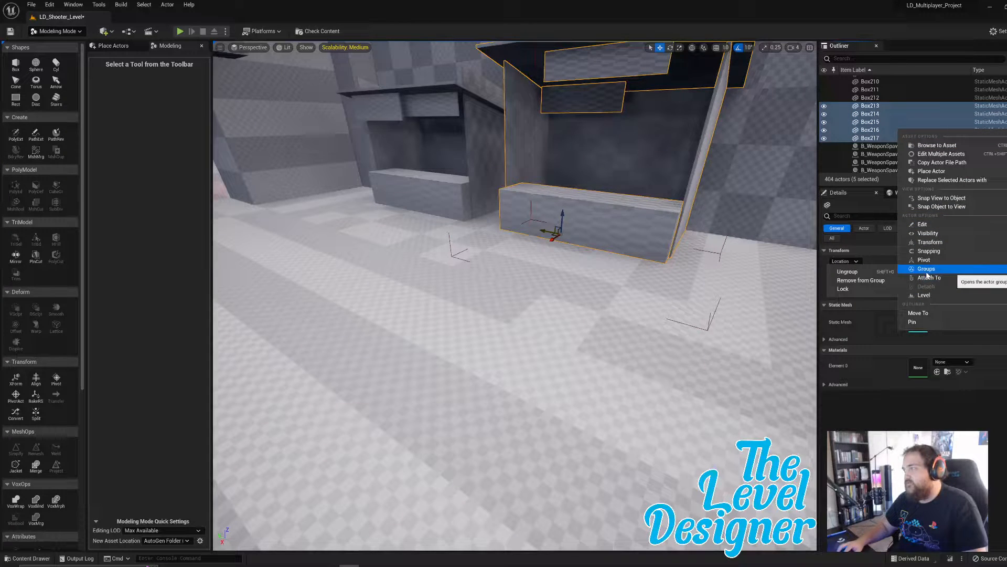
pyautogui.click(860, 289)
pyautogui.moveTo(514, 293); pyautogui.dragTo(628, 211, button='right')
pyautogui.press('d')
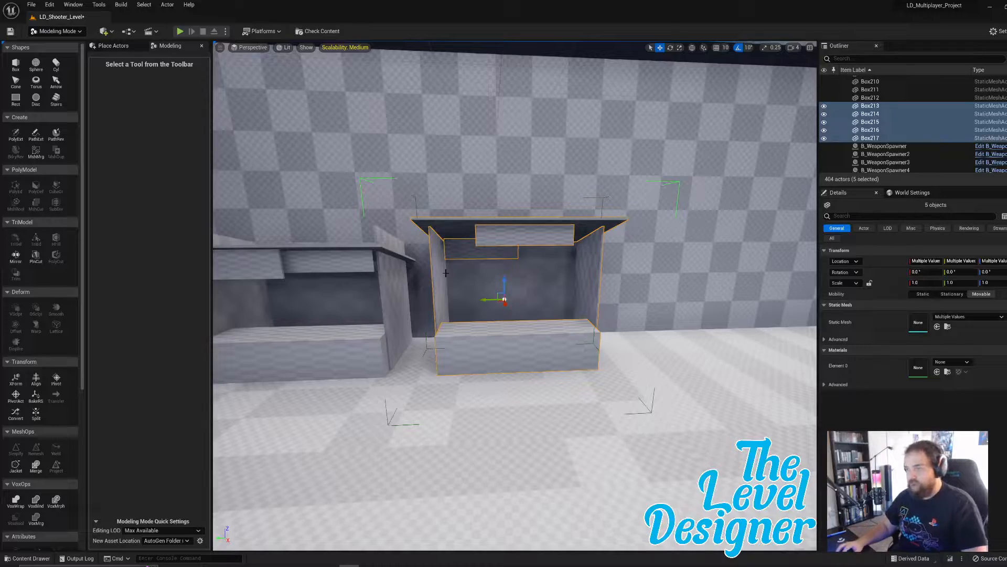
pyautogui.press('w')
pyautogui.moveTo(446, 272)
pyautogui.mouseDown(button='right')
pyautogui.moveTo(404, 265)
pyautogui.moveTo(376, 289)
pyautogui.moveTo(368, 273)
pyautogui.moveTo(399, 280)
pyautogui.moveTo(462, 266)
pyautogui.mouseUp(button='right')
pyautogui.press('e')
pyautogui.press('q')
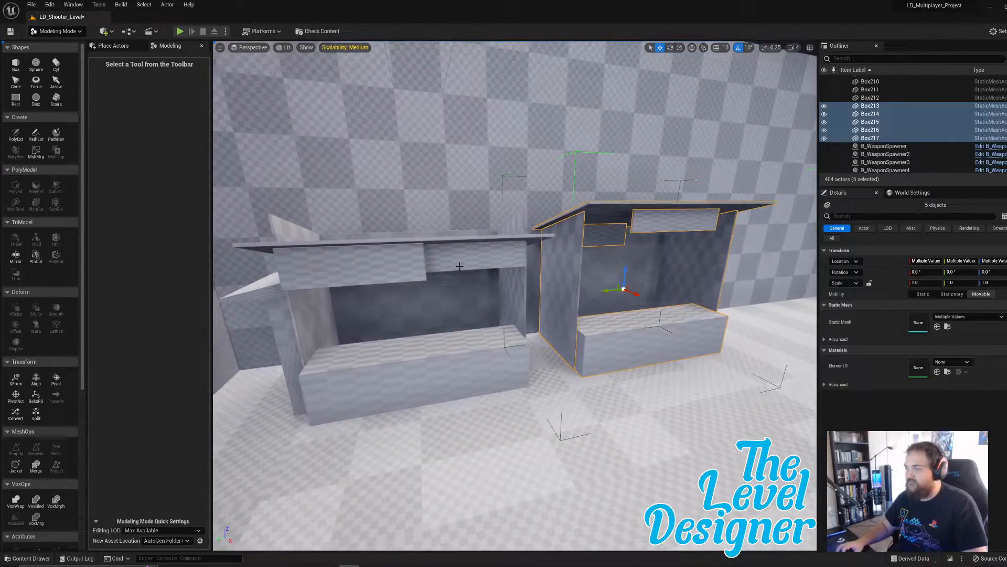
# - Undo the latest edits on the copied booth, including the group lock, the wall extension and the raising of both panels
pyautogui.hotkey('ctrl', 'z')
pyautogui.hotkey('ctrl', 'z')
pyautogui.hotkey('ctrl', 'z')
pyautogui.hotkey('ctrl', 'z')
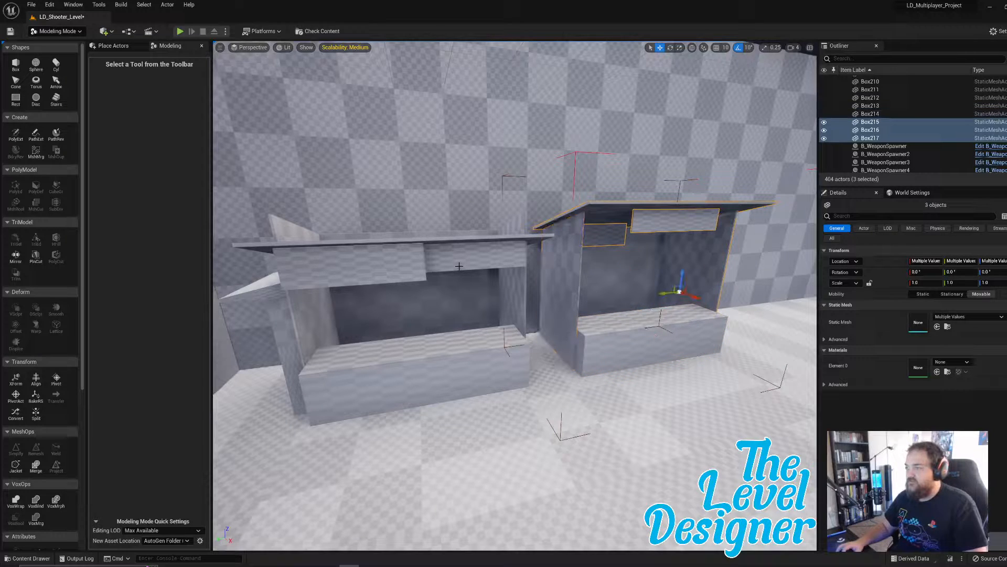
pyautogui.hotkey('ctrl', 'z')
pyautogui.hotkey('ctrl', 'z')
pyautogui.hotkey('ctrl', 'z')
pyautogui.hotkey('ctrl', 'z')
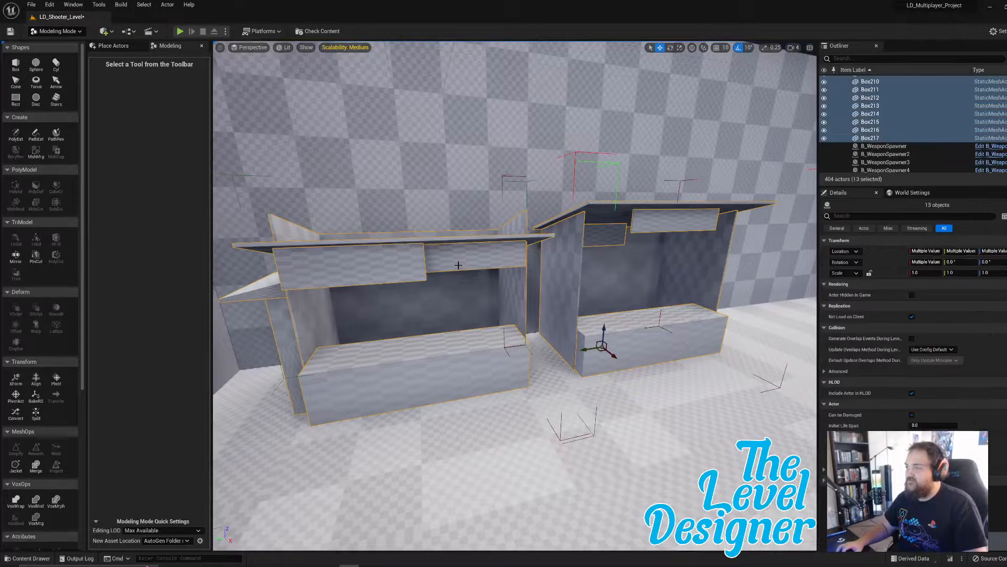
pyautogui.hotkey('ctrl', 'z')
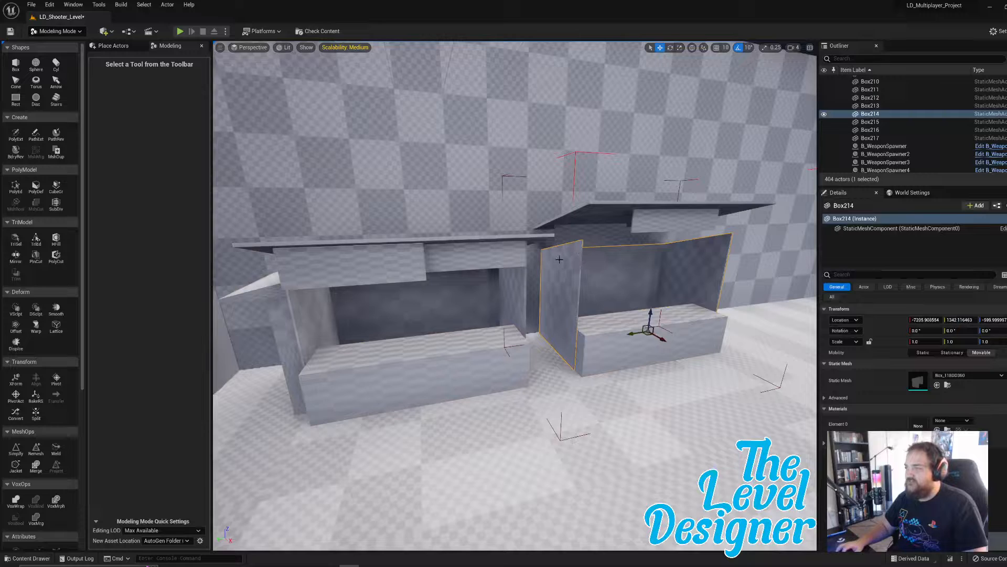
pyautogui.hotkey('ctrl', 'z')
pyautogui.hotkey('ctrl', 'z')
pyautogui.hotkey('ctrl', 'z')
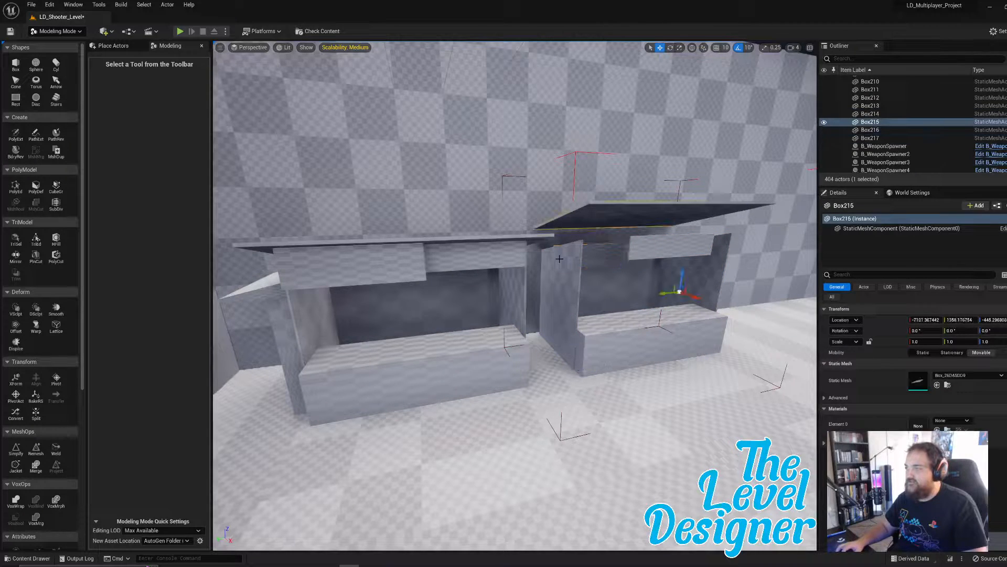
# - Undo the last raise of the copied booth's roof, and lower the roof slightly toward the walls
pyautogui.hotkey('ctrl', 'z')
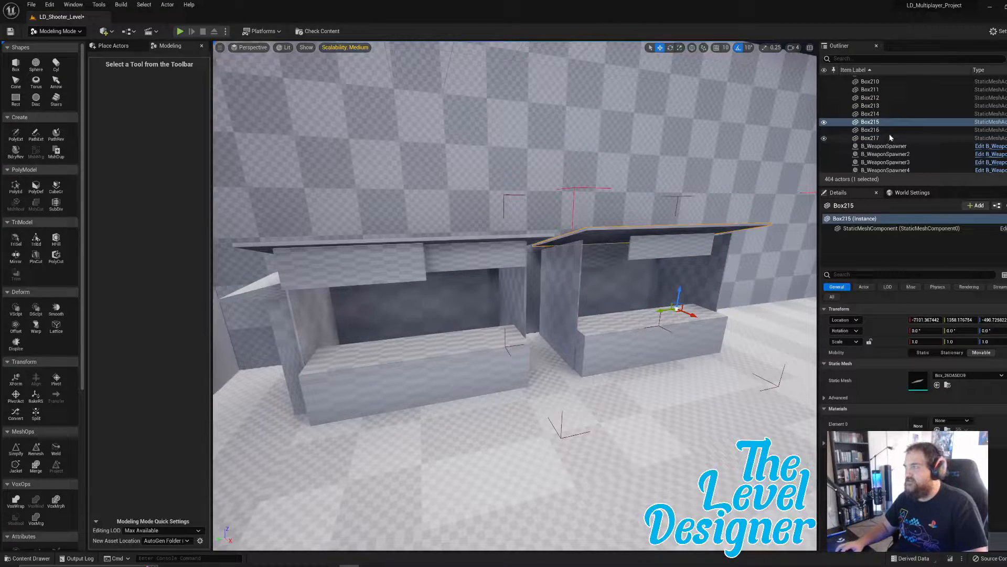
pyautogui.click(889, 138)
pyautogui.keyDown('shift'); pyautogui.click(880, 107); pyautogui.keyUp('shift')
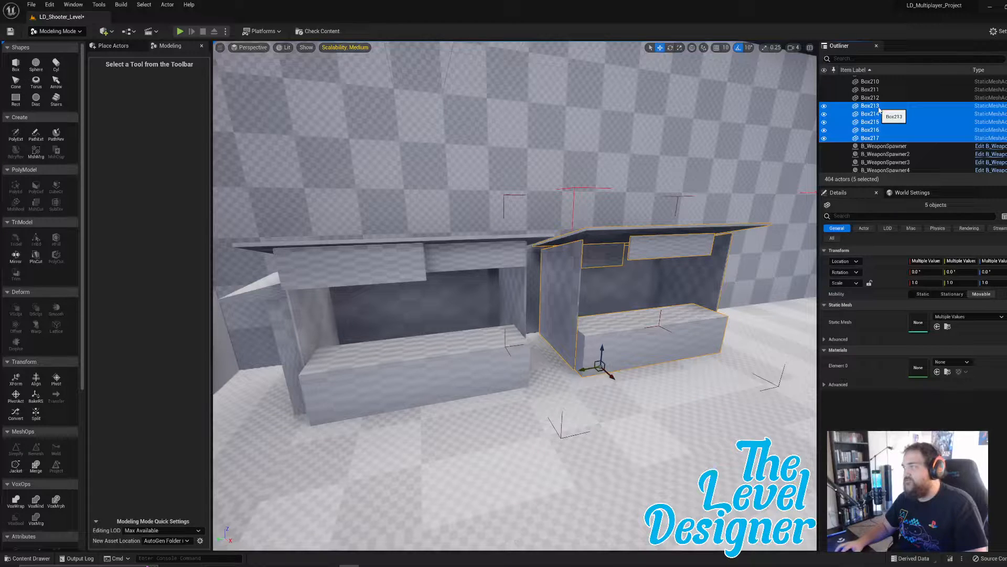
pyautogui.click(879, 99)
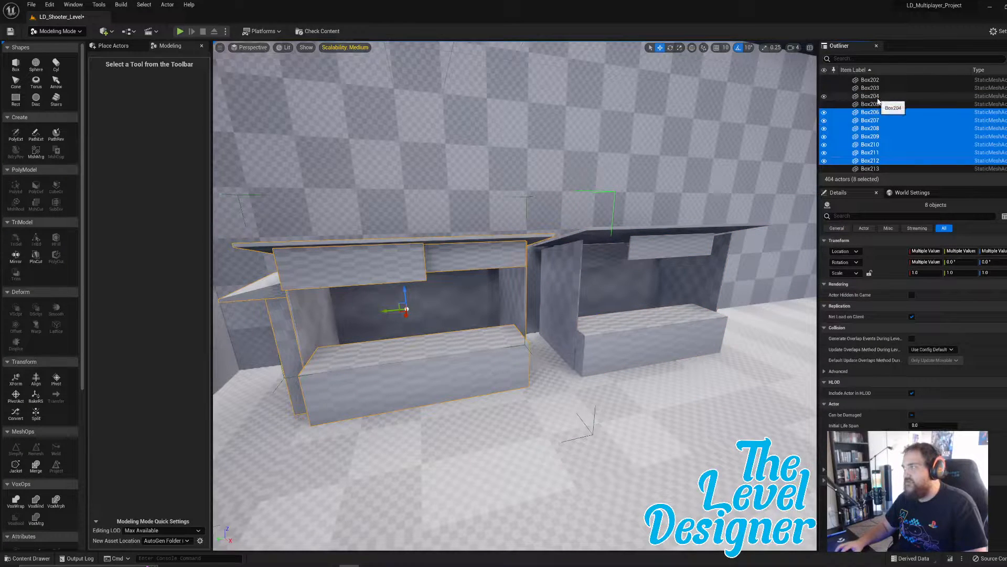
pyautogui.scroll(-1, 880, 155)
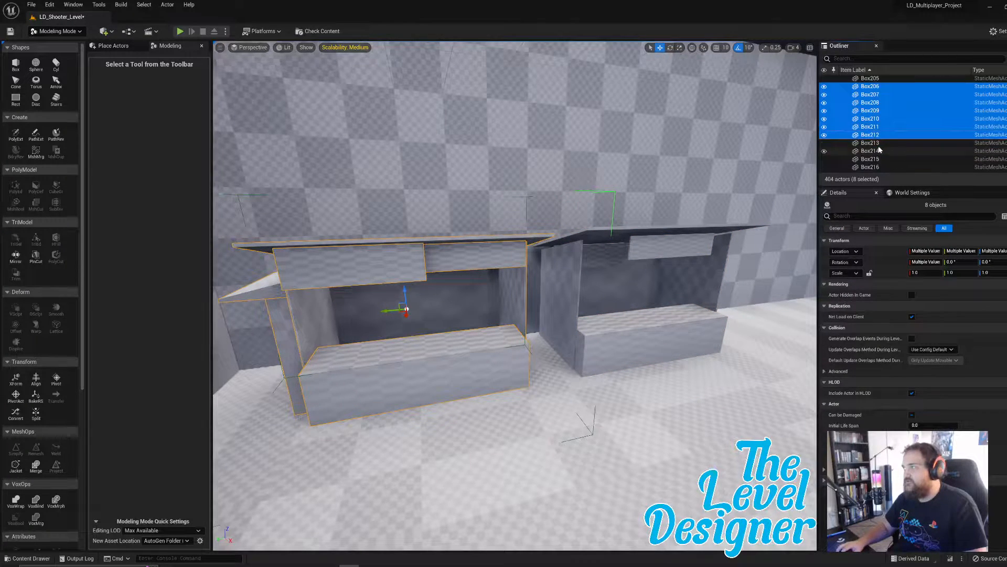
pyautogui.click(878, 144)
pyautogui.scroll(-1, 879, 146)
pyautogui.keyDown('shift'); pyautogui.click(880, 150); pyautogui.keyUp('shift')
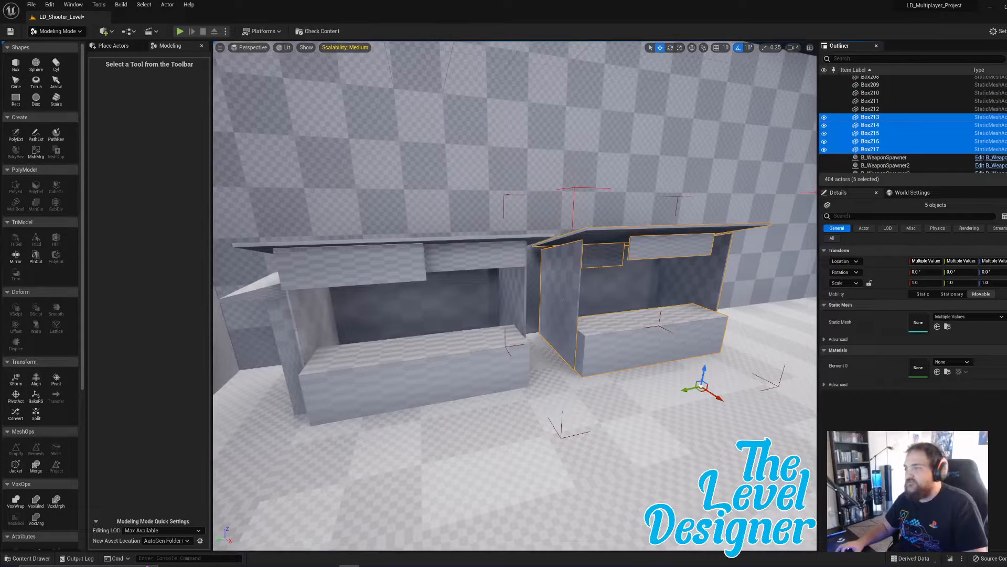
pyautogui.moveTo(563, 299); pyautogui.dragTo(595, 177, button='right')
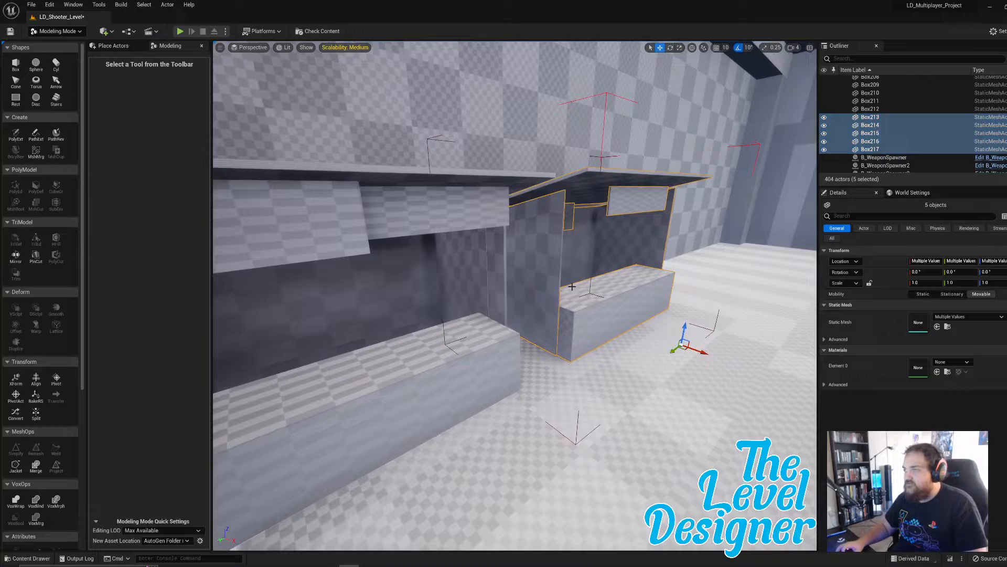
pyautogui.click(595, 178)
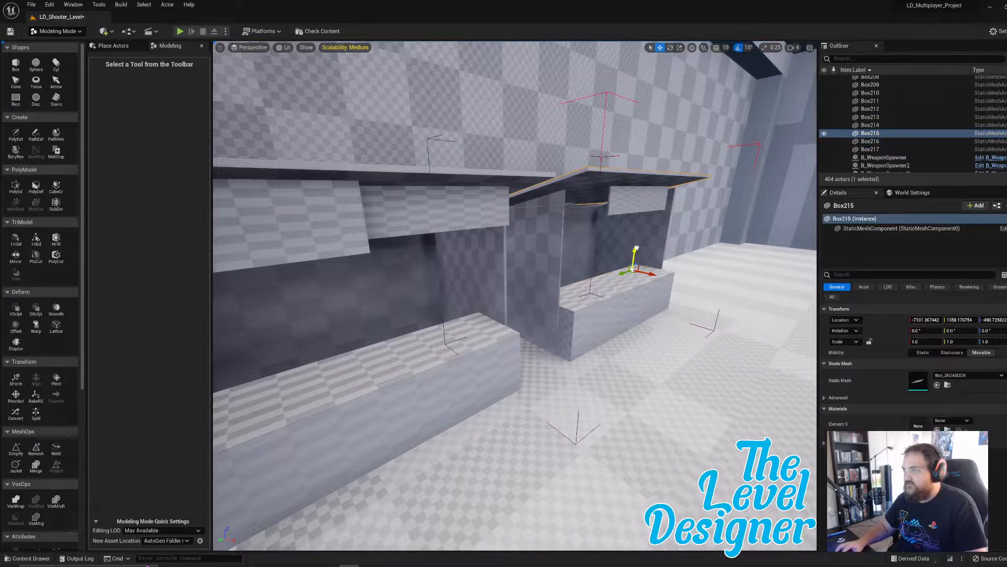
pyautogui.moveTo(636, 248); pyautogui.dragTo(636, 253)
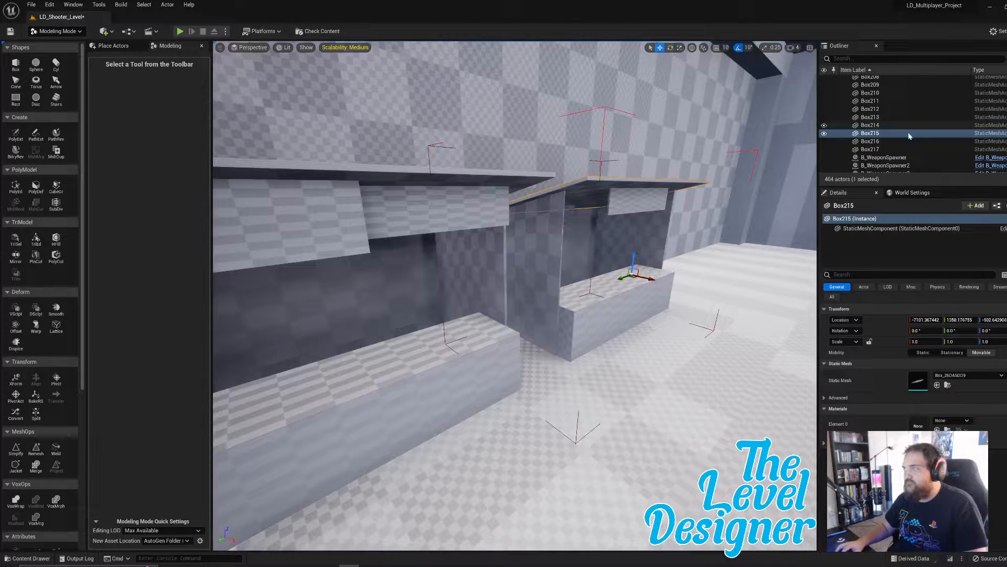
# - Select the copied booth's five parts, Box213 through Box217, and lock their group
pyautogui.click(899, 151)
pyautogui.keyDown('shift'); pyautogui.click(886, 117); pyautogui.keyUp('shift')
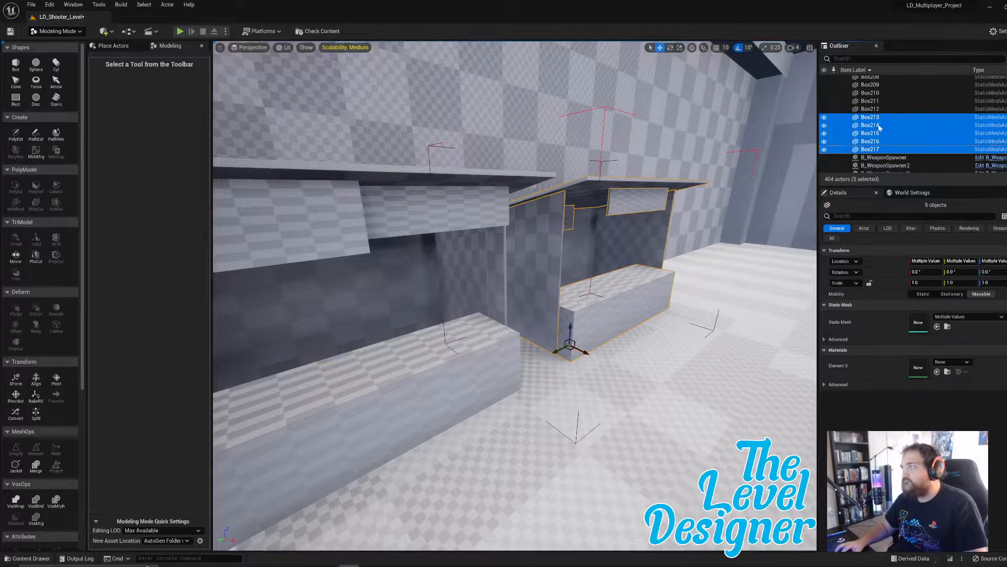
pyautogui.rightClick(876, 131)
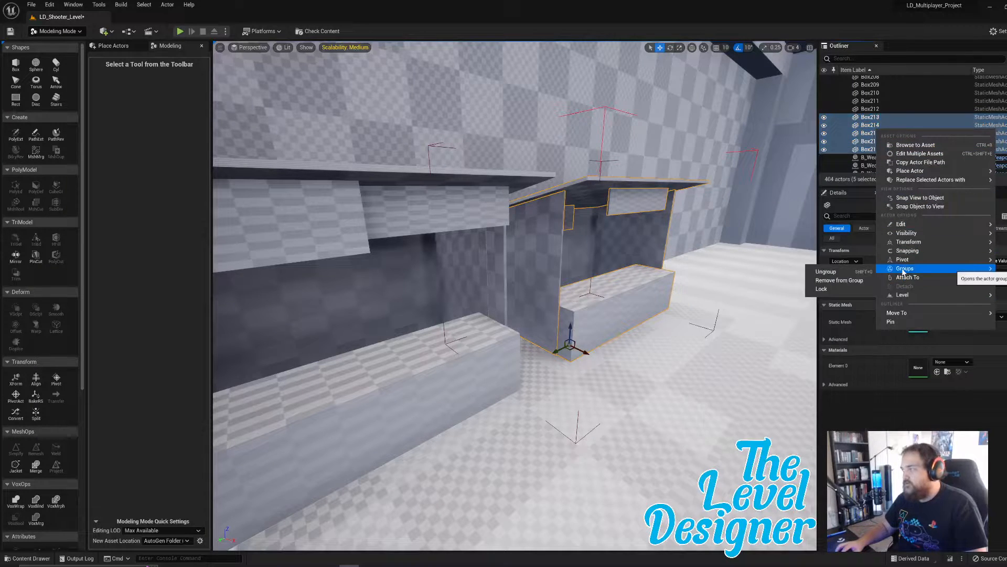
pyautogui.moveTo(902, 268)
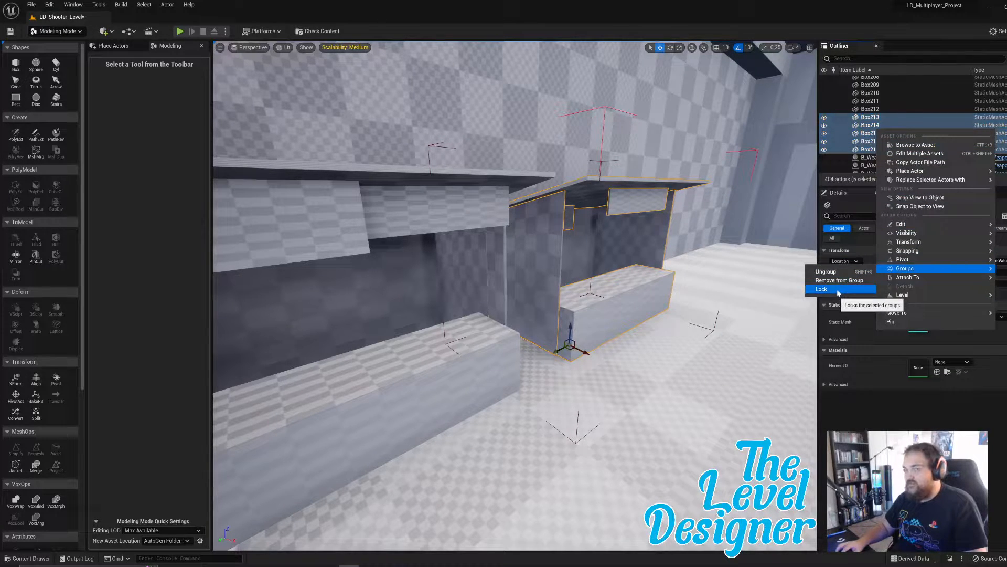
pyautogui.click(838, 293)
# - Duplicate the original booth group and move the copy along the wall past the second booth
pyautogui.press('d')
pyautogui.moveTo(638, 286)
pyautogui.mouseDown(button='right')
pyautogui.moveTo(558, 299)
pyautogui.moveTo(535, 280)
pyautogui.moveTo(637, 287)
pyautogui.mouseUp(button='right')
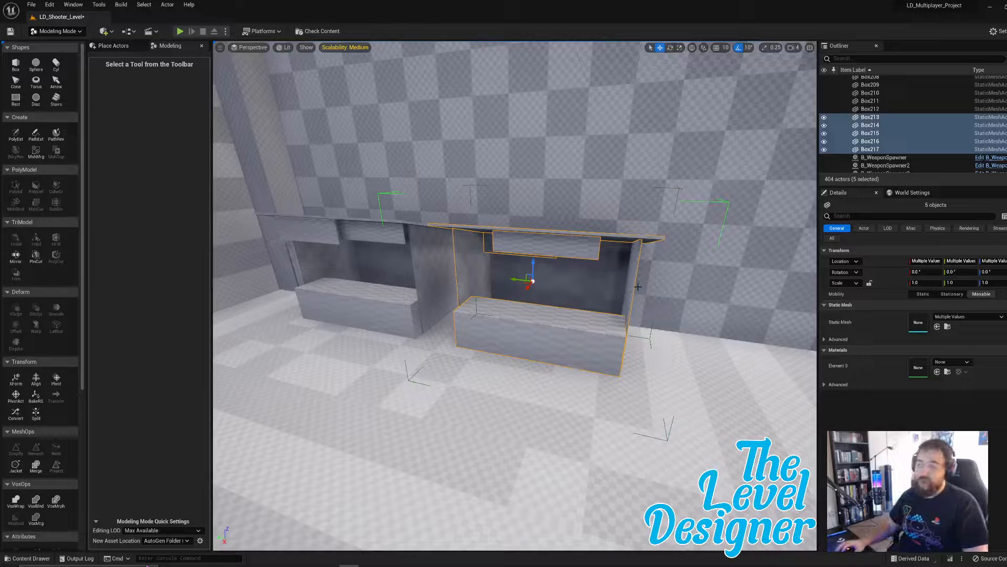
pyautogui.click(384, 235)
pyautogui.press('a')
pyautogui.moveTo(523, 233)
pyautogui.mouseDown(button='right')
pyautogui.moveTo(561, 233)
pyautogui.moveTo(524, 233)
pyautogui.mouseUp(button='right')
pyautogui.hotkey('ctrl', 'd')
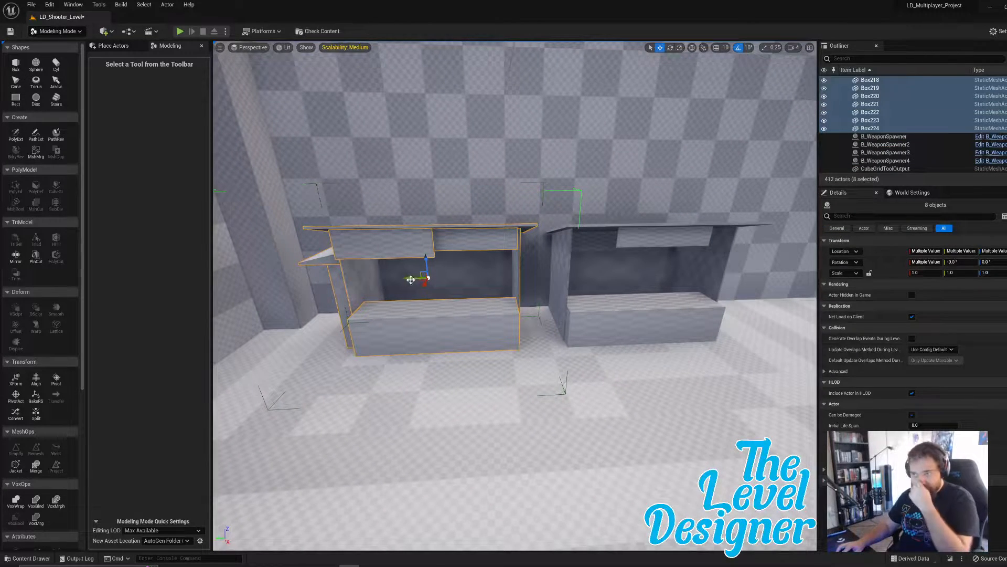
pyautogui.keyDown('alt'); pyautogui.moveTo(411, 279); pyautogui.dragTo(807, 248); pyautogui.keyUp('alt')
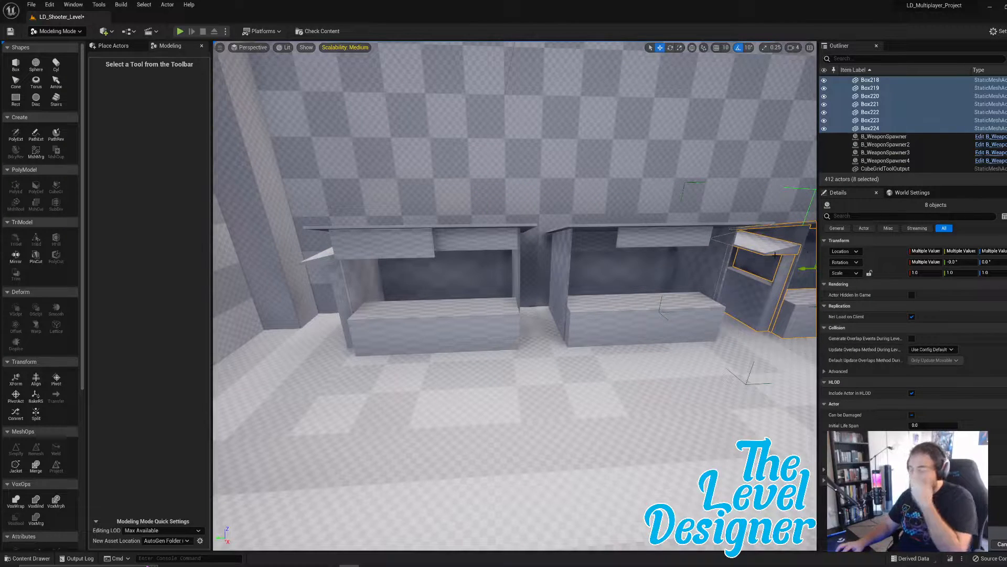
# - Shift the third booth slightly farther along the wall to widen its gap to the second booth
pyautogui.moveTo(582, 259); pyautogui.dragTo(555, 264, button='right')
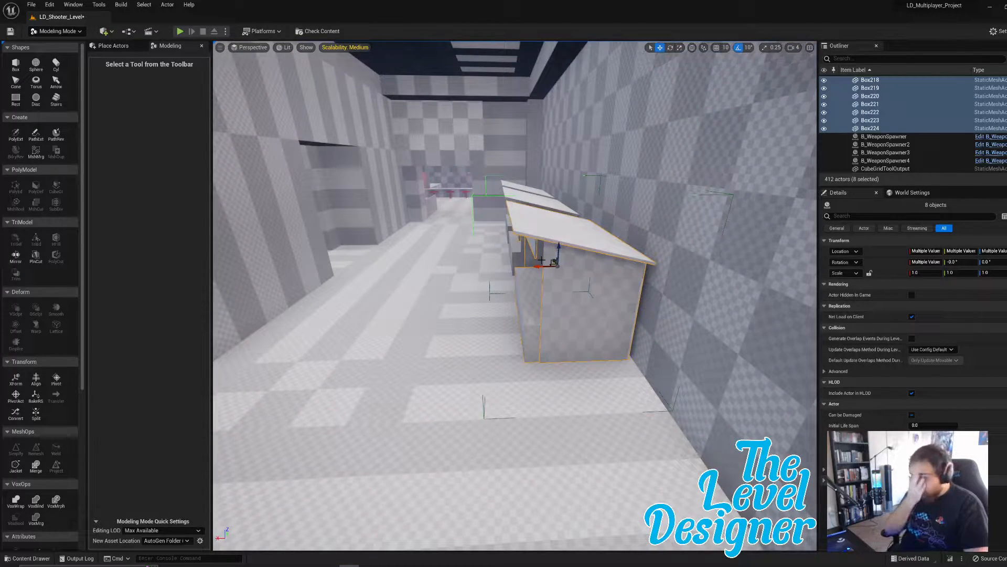
pyautogui.moveTo(468, 249)
pyautogui.mouseDown(button='right')
pyautogui.moveTo(593, 257)
pyautogui.moveTo(472, 262)
pyautogui.mouseUp(button='right')
pyautogui.moveTo(602, 261); pyautogui.dragTo(549, 260, button='right')
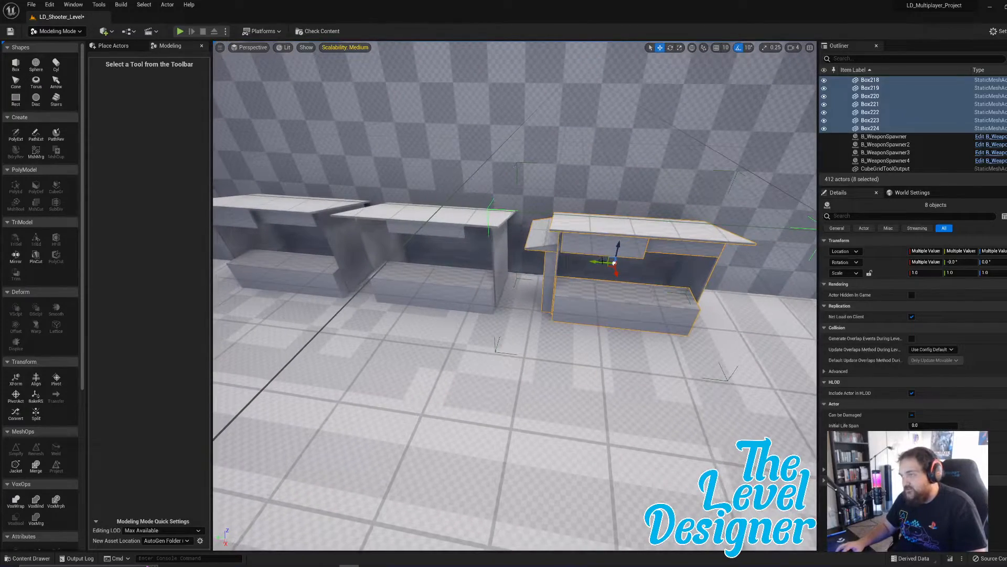
pyautogui.moveTo(594, 263); pyautogui.dragTo(619, 265)
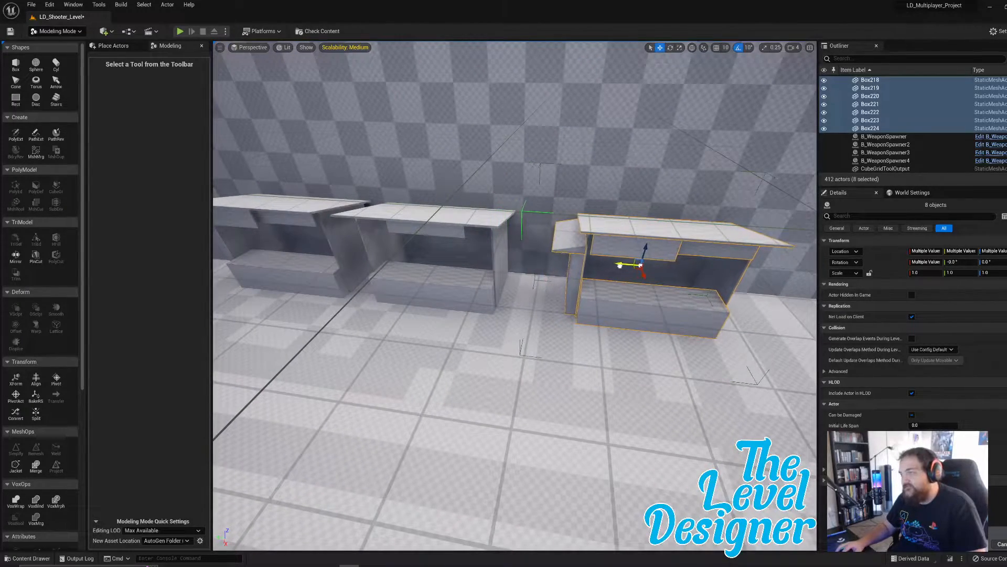
# - Try to move the first two booths together away from the wall, and undo the move
pyautogui.click(382, 218)
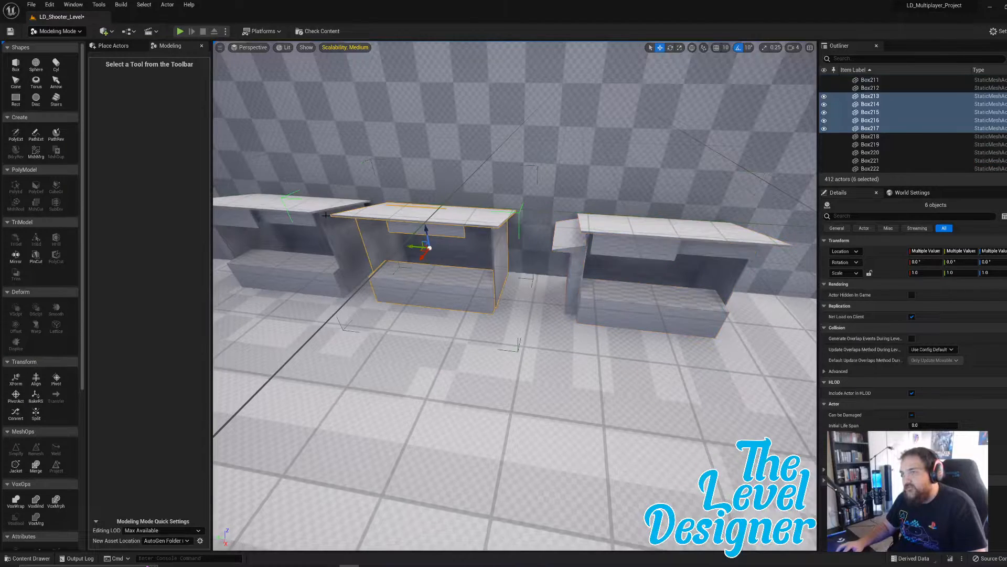
pyautogui.keyDown('ctrl'); pyautogui.click(312, 212); pyautogui.keyUp('ctrl')
pyautogui.moveTo(311, 216); pyautogui.dragTo(304, 221, button='right')
pyautogui.moveTo(506, 204); pyautogui.dragTo(305, 205, button='right')
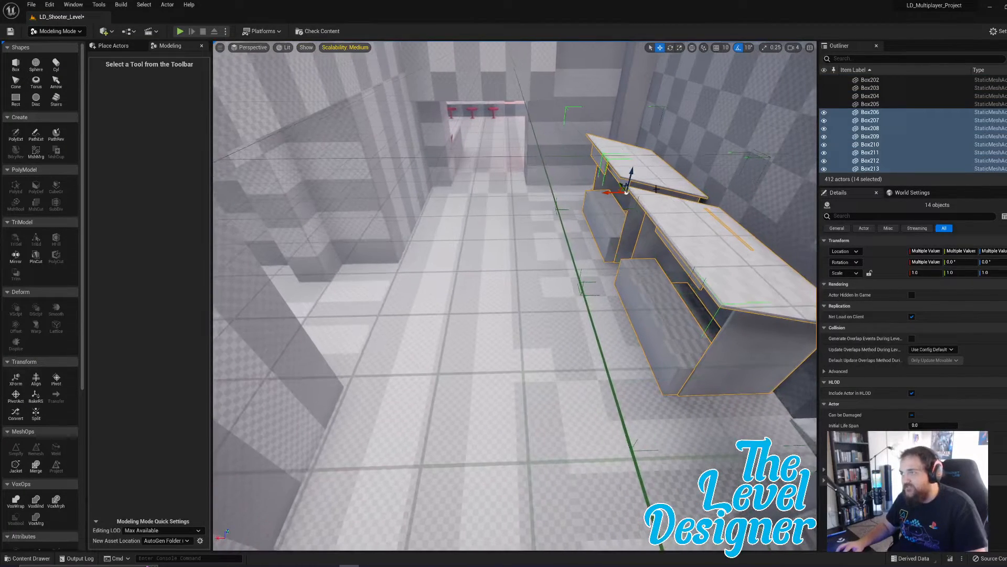
pyautogui.moveTo(605, 194); pyautogui.dragTo(548, 194)
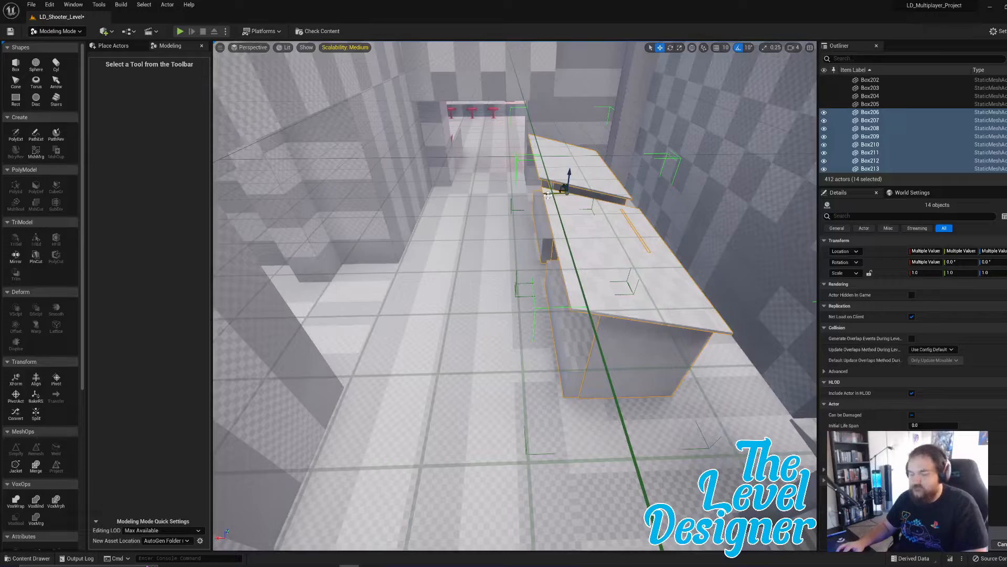
pyautogui.hotkey('ctrl', 'z')
# - Move the third booth much farther along the wall, leaving a wide open gap after the second booth
pyautogui.moveTo(569, 225); pyautogui.dragTo(645, 259, button='right')
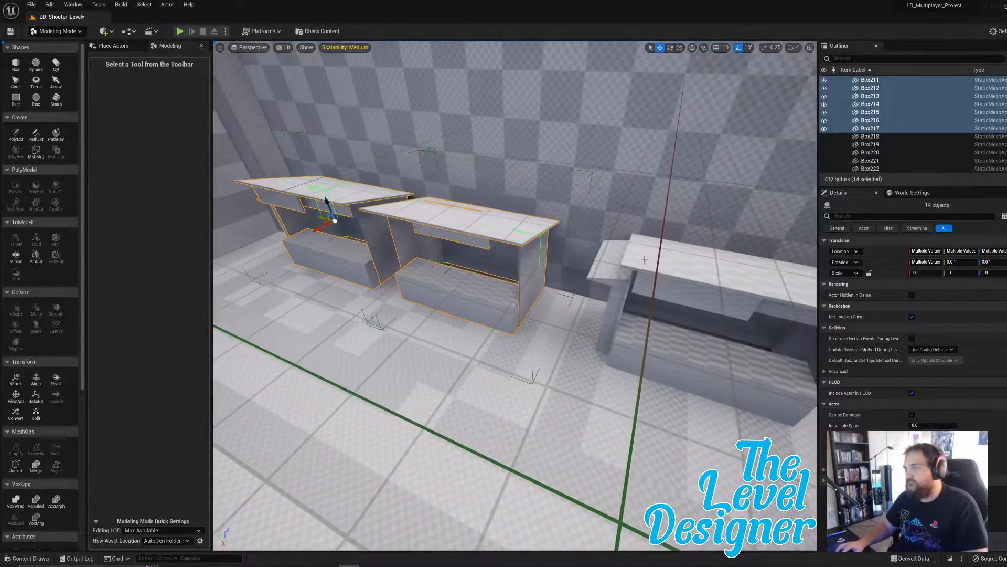
pyautogui.click(644, 260)
pyautogui.press('f')
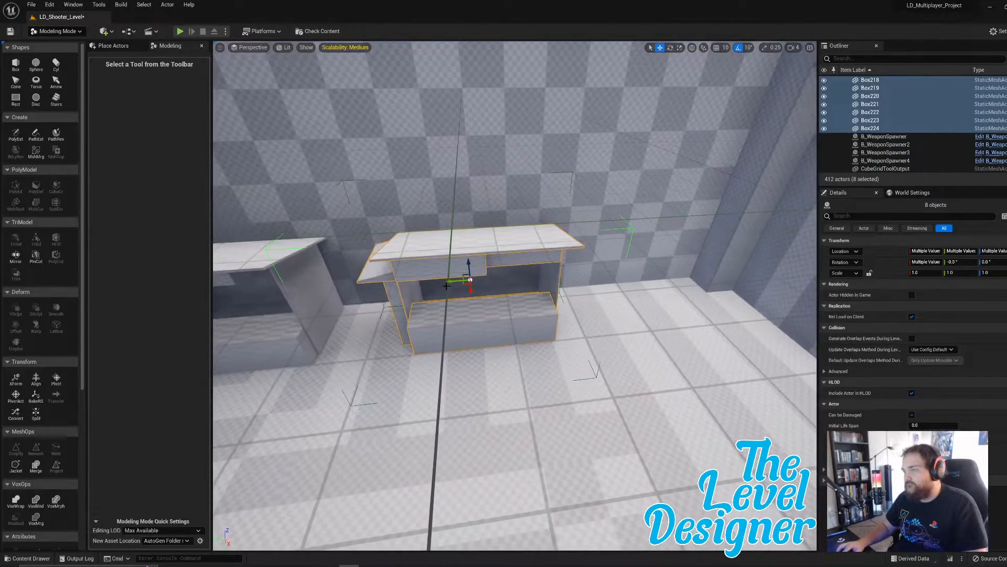
pyautogui.moveTo(449, 282); pyautogui.dragTo(636, 267)
pyautogui.moveTo(636, 267); pyautogui.dragTo(526, 249, button='right')
pyautogui.moveTo(627, 293); pyautogui.dragTo(498, 299, button='right')
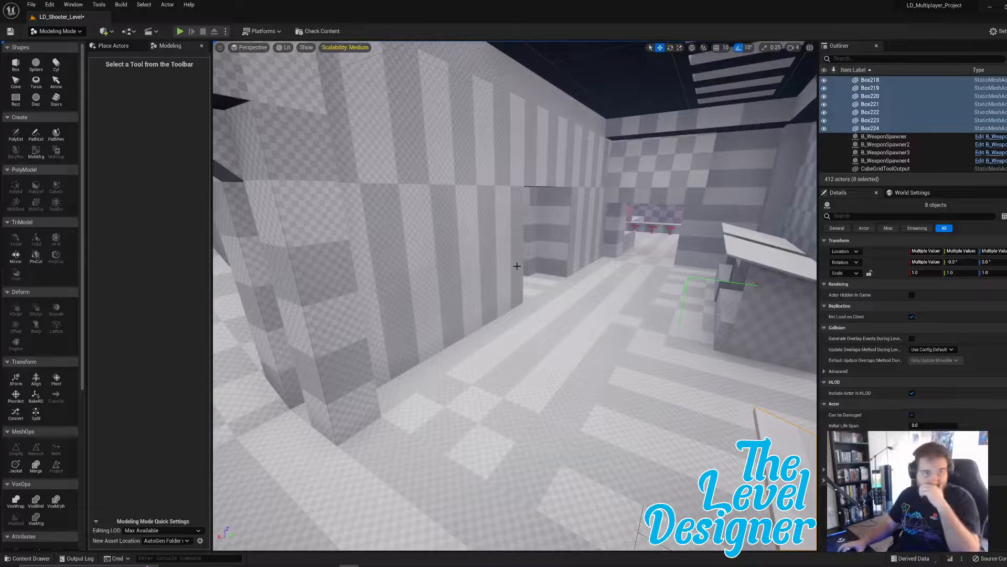
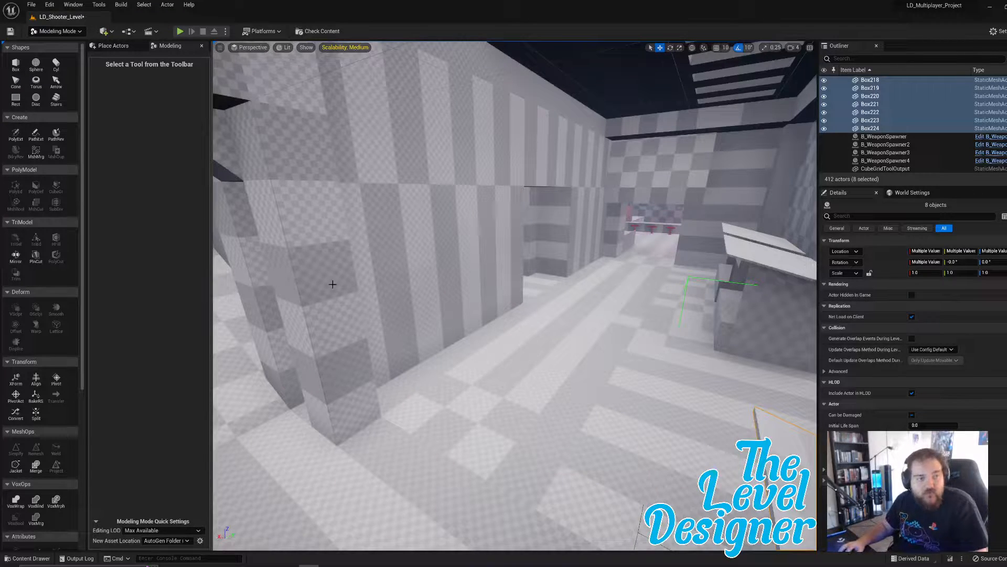
# - Create four boxes on the floor between the second and third booths, one of them against the second booth's side wall
pyautogui.moveTo(601, 302); pyautogui.dragTo(671, 303, button='right')
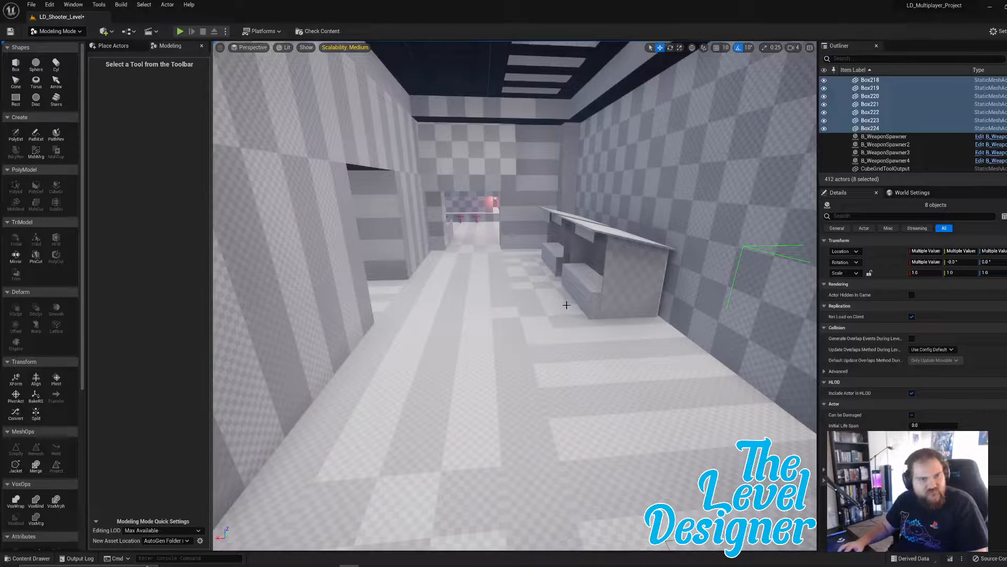
pyautogui.moveTo(562, 322); pyautogui.dragTo(711, 322, button='right')
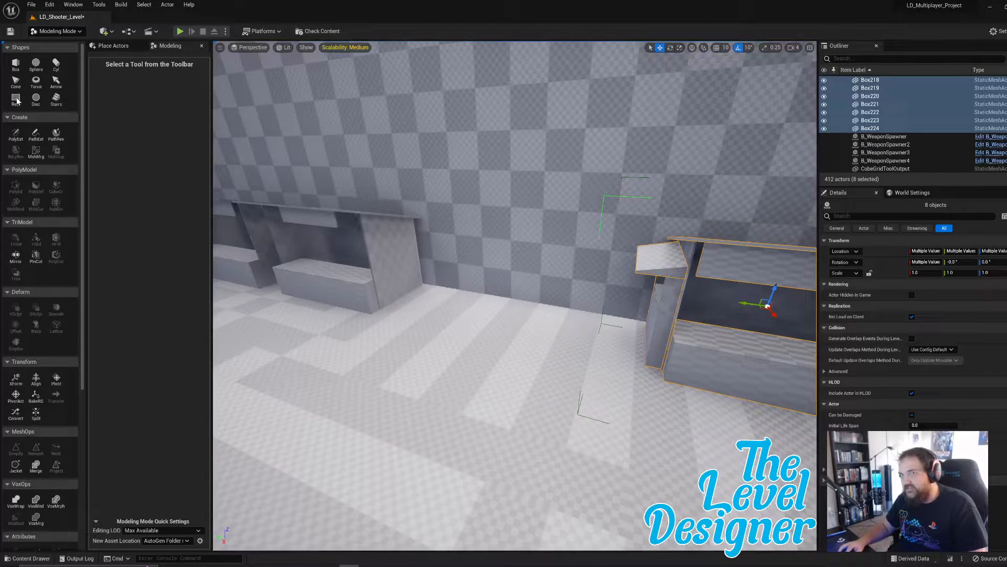
pyautogui.click(16, 62)
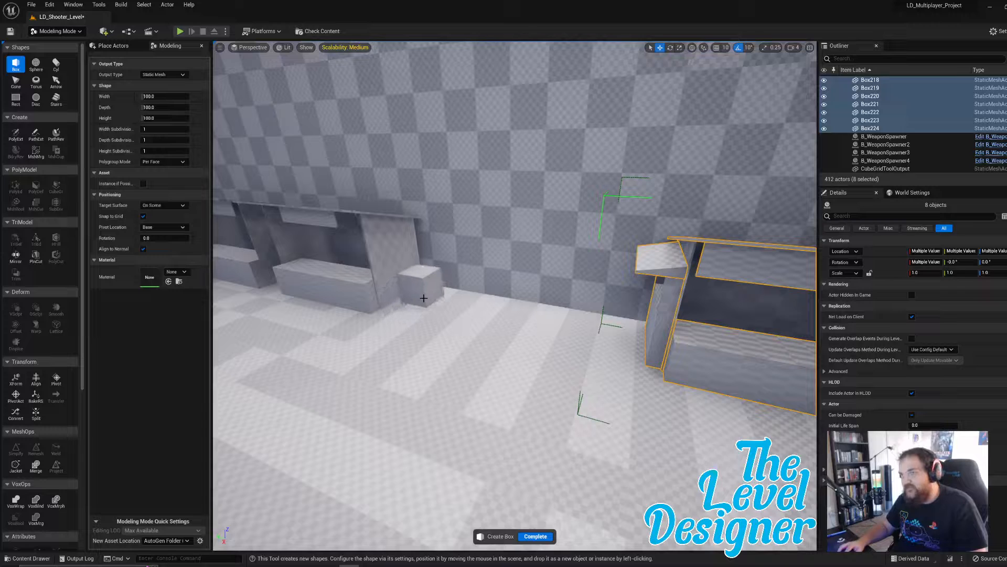
pyautogui.click(427, 293)
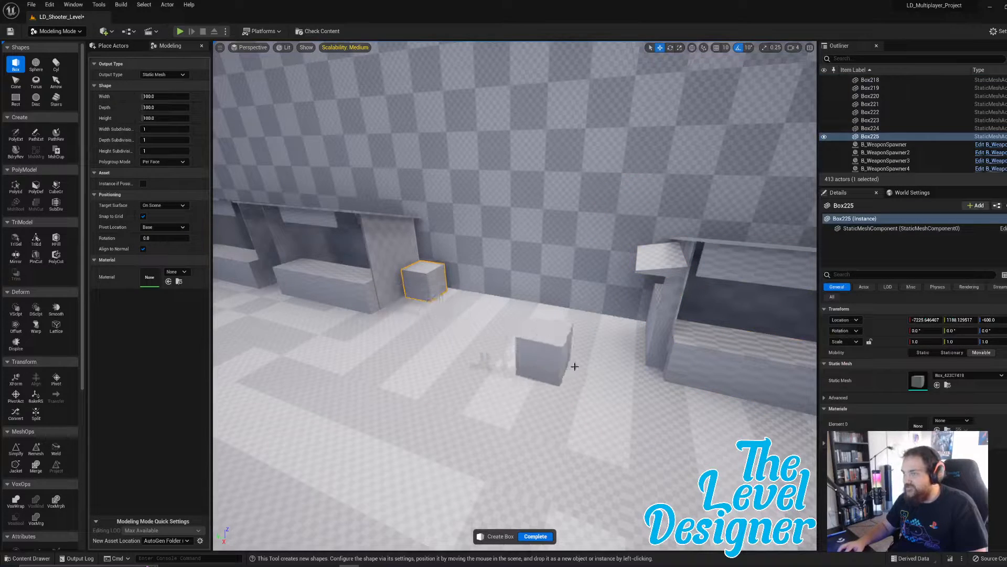
pyautogui.click(612, 376)
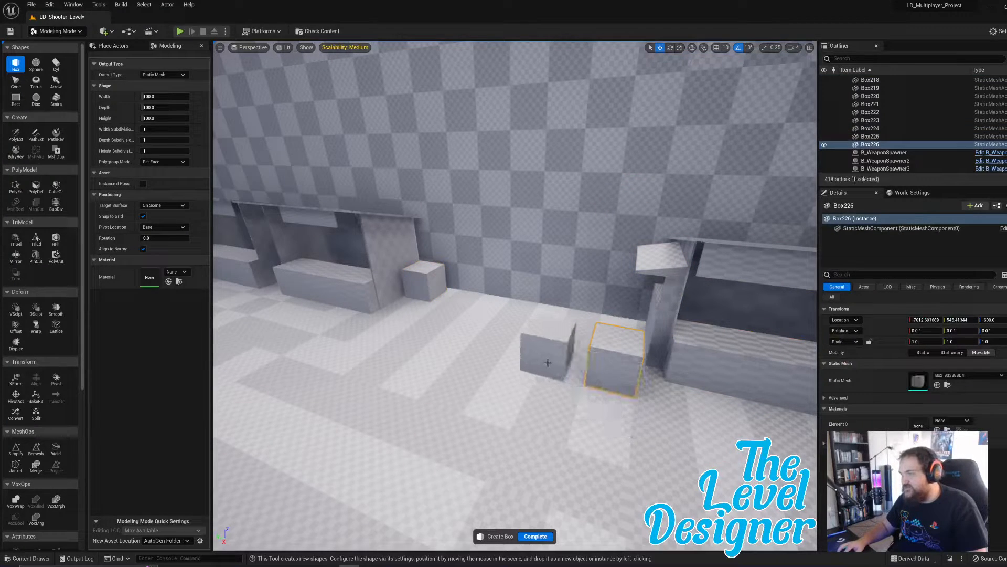
pyautogui.click(547, 354)
pyautogui.click(416, 372)
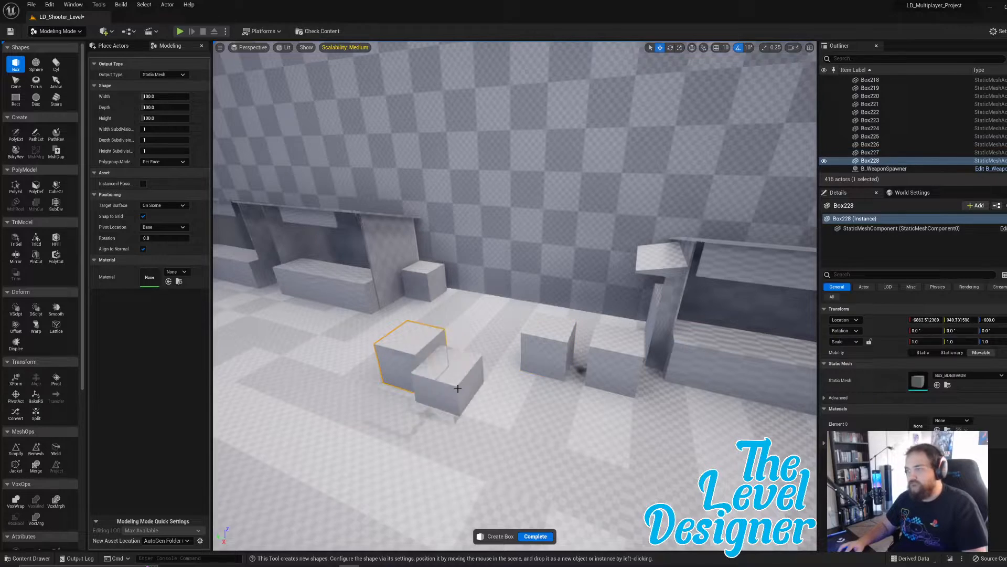
pyautogui.click(535, 535)
# - Try to raise the top face of the frontmost box with PolyGroup Edit, and undo the accepted edit
pyautogui.press('e')
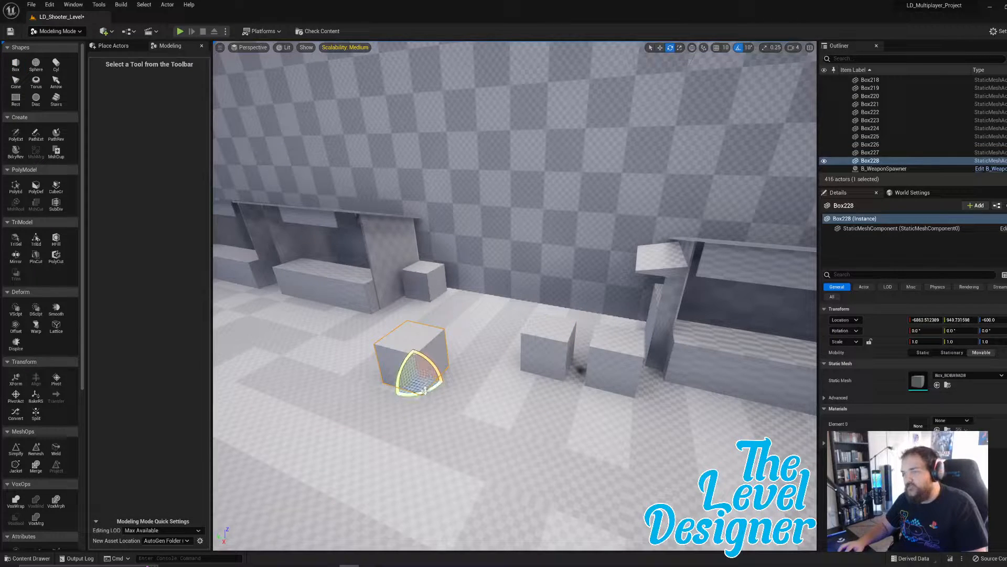
pyautogui.click(15, 187)
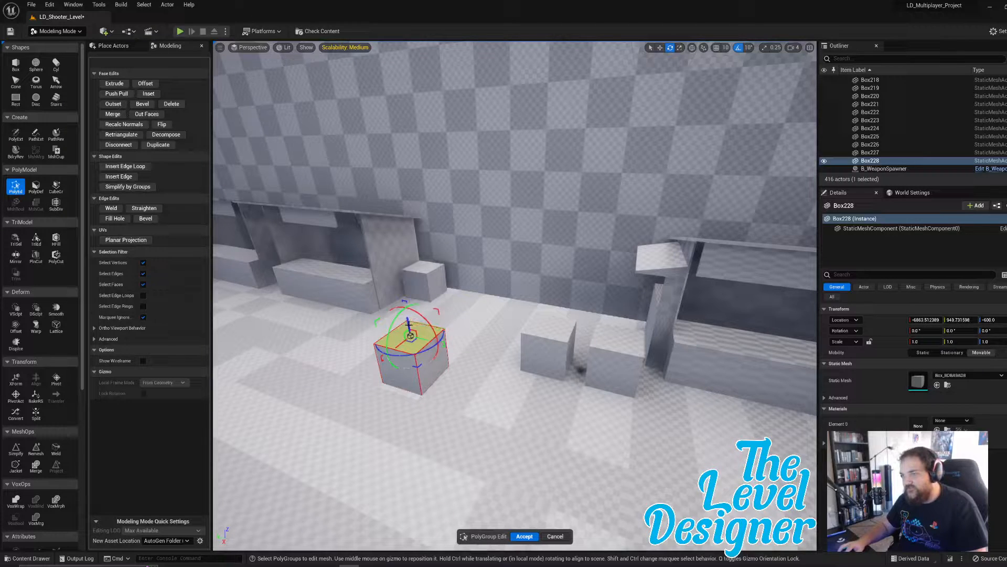
pyautogui.moveTo(409, 326); pyautogui.dragTo(398, 271)
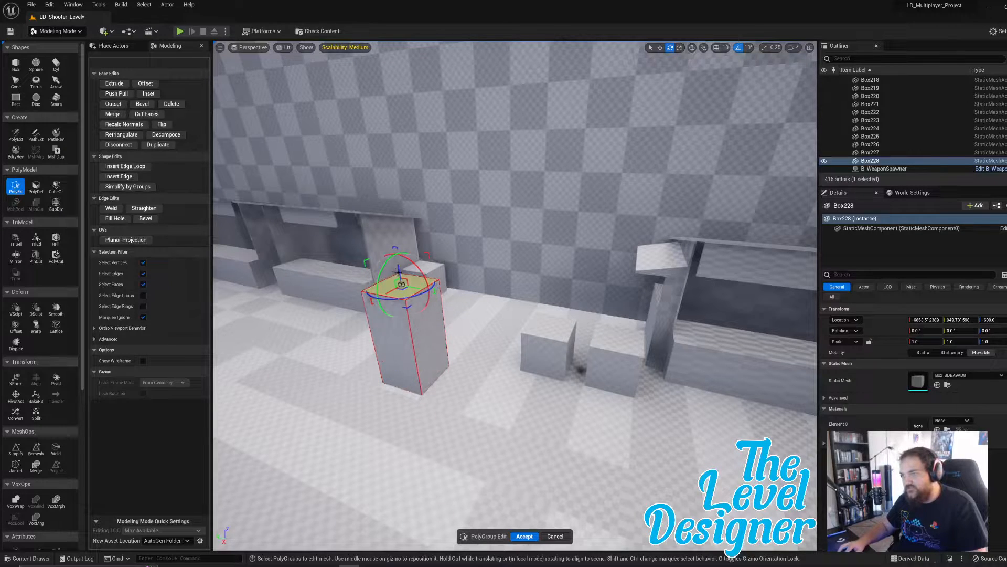
pyautogui.click(525, 535)
pyautogui.hotkey('ctrl', 'z')
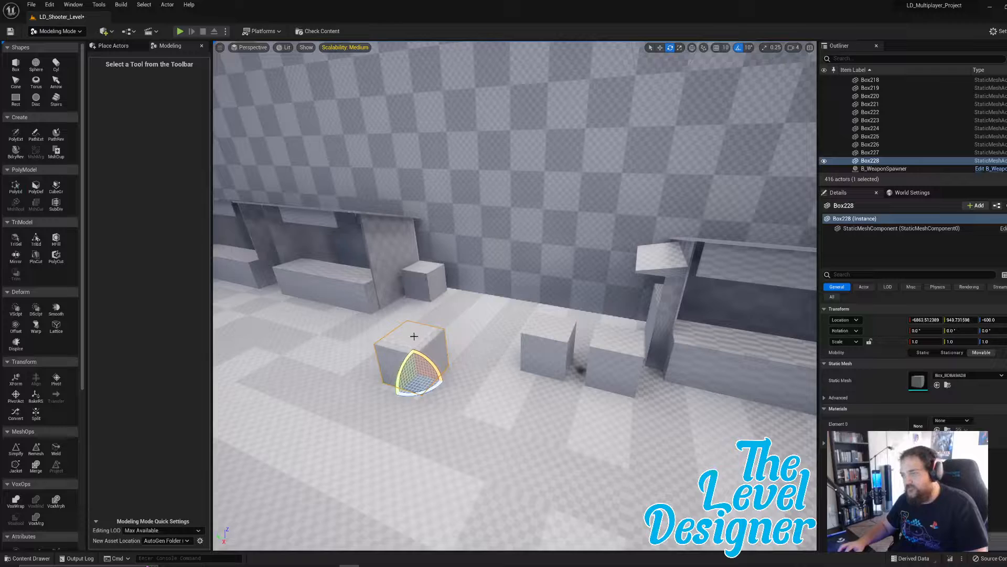
# - Scale down the frontmost box and place it on the floor beside the box at the second booth's side wall
pyautogui.moveTo(432, 386); pyautogui.dragTo(404, 307)
pyautogui.press('w')
pyautogui.press('e')
pyautogui.press('r')
pyautogui.press('w')
# - Rotate and shrink one loose box to about 0.7 scale beside the second booth's boxes, and move the other loose box in front of them
pyautogui.click(555, 343)
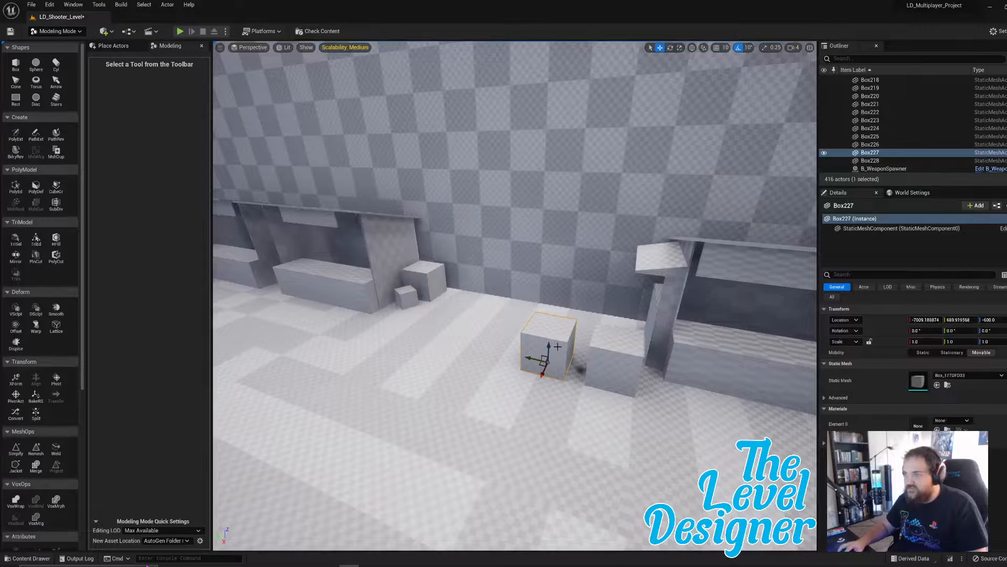
pyautogui.press('e')
pyautogui.moveTo(559, 379); pyautogui.dragTo(455, 295)
pyautogui.press('r')
pyautogui.moveTo(455, 295); pyautogui.dragTo(399, 284, button='right')
pyautogui.moveTo(548, 297); pyautogui.dragTo(527, 309, button='right')
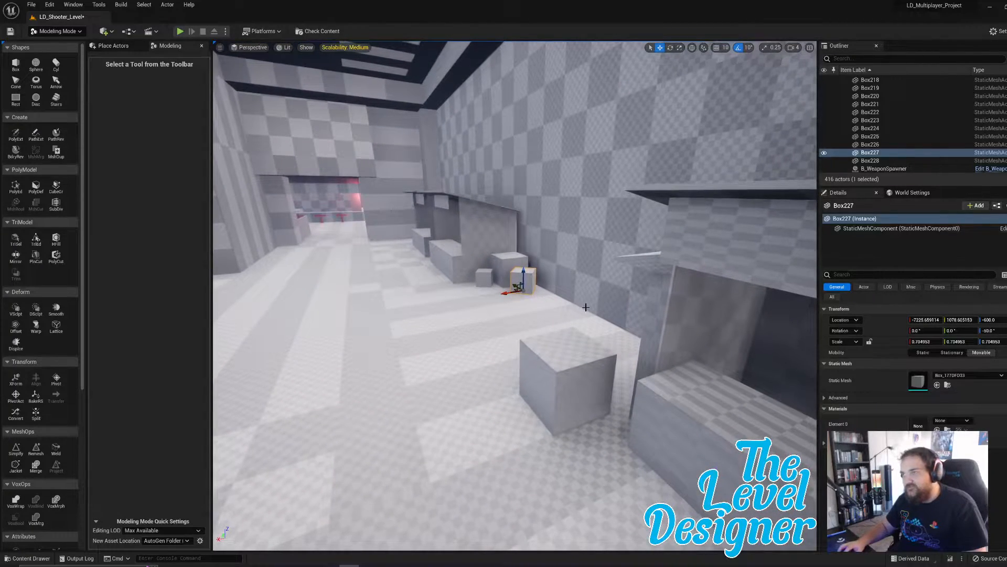
pyautogui.click(559, 357)
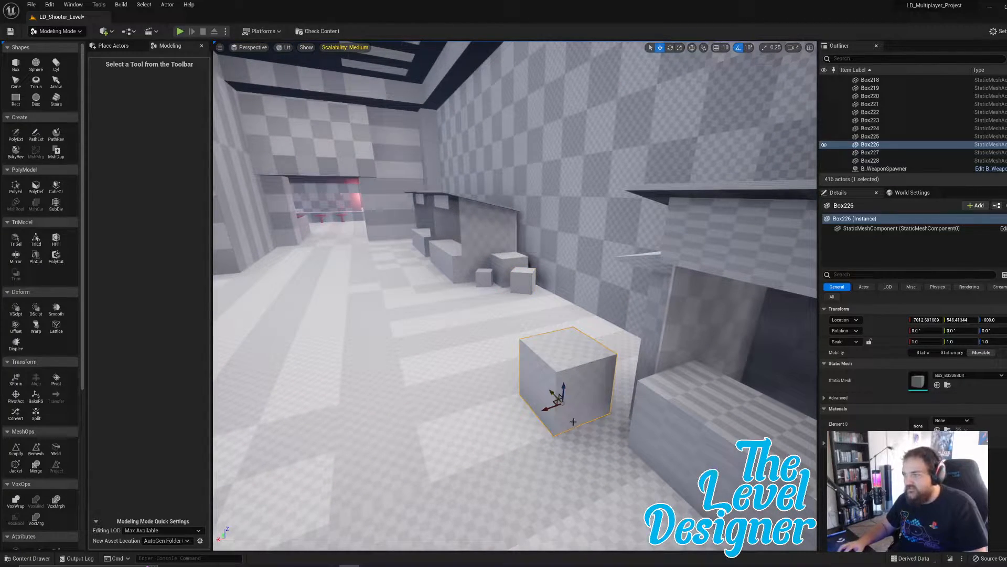
pyautogui.moveTo(555, 401); pyautogui.dragTo(438, 289)
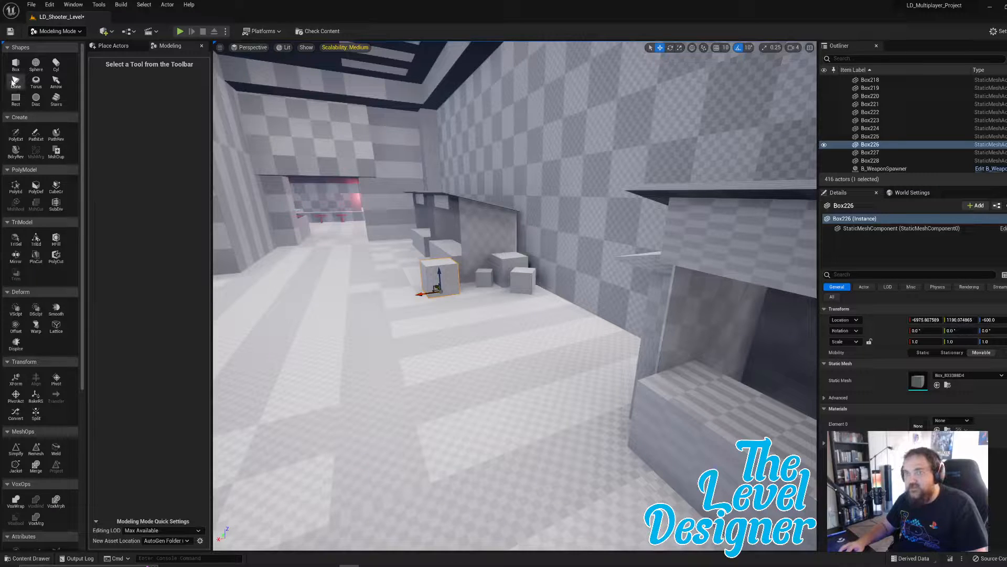
# - Create a 100 × 100 × 100 box on the floor against the wall between the second and third booths
pyautogui.click(16, 63)
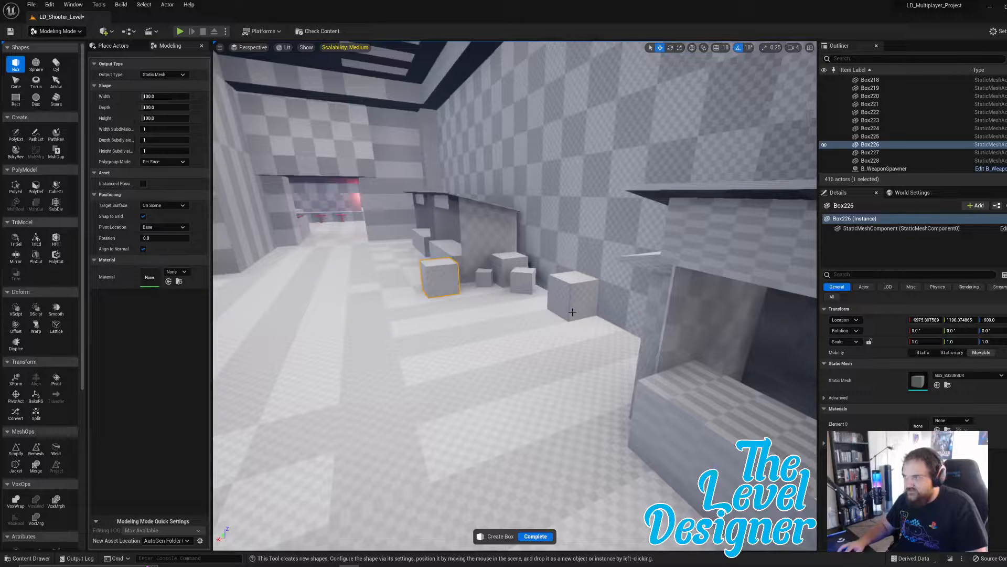
pyautogui.click(572, 312)
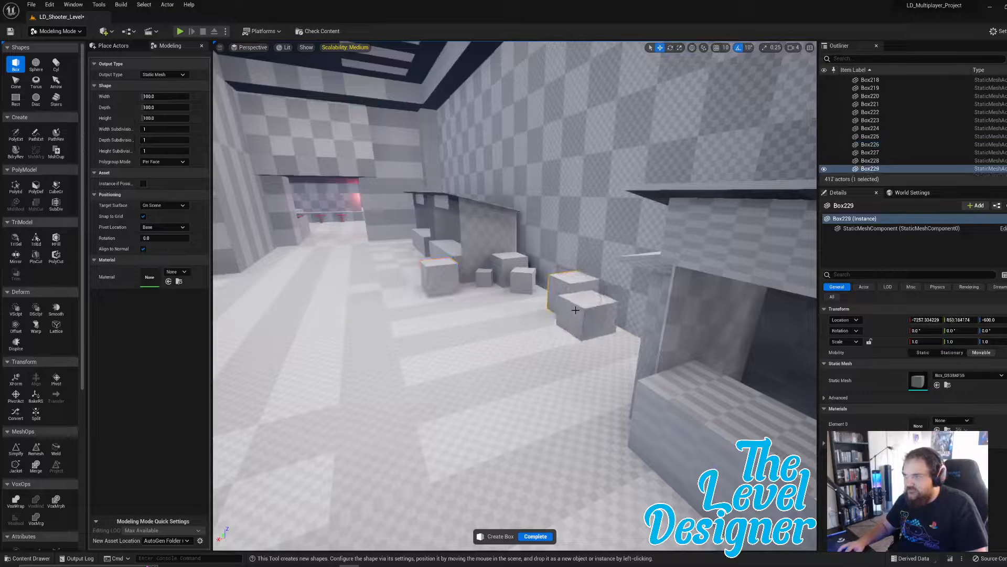
pyautogui.click(533, 536)
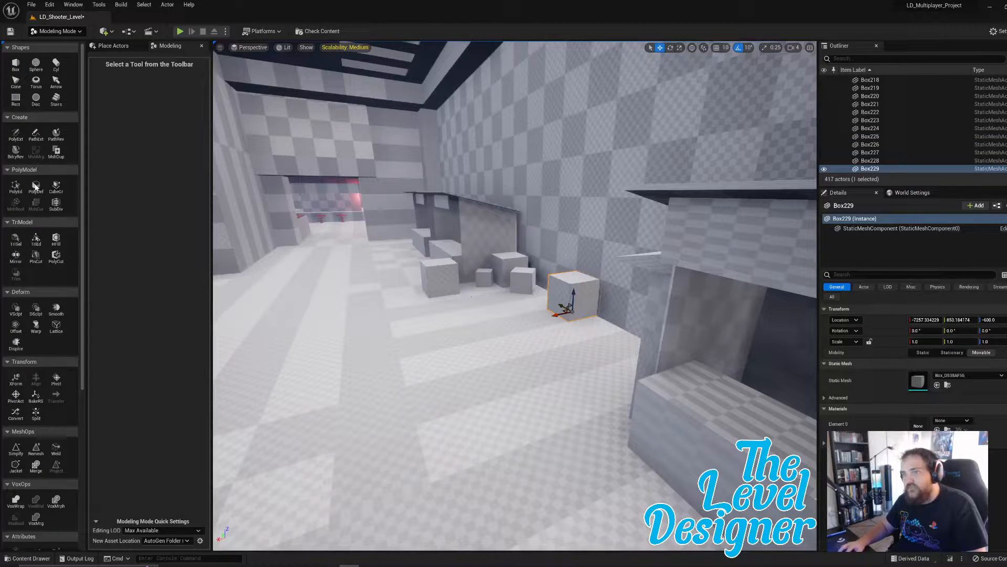
# - Push the new box's side face inward with PolyGroup Edit until the box is a thin upright panel
pyautogui.click(16, 187)
pyautogui.click(579, 296)
pyautogui.press('f')
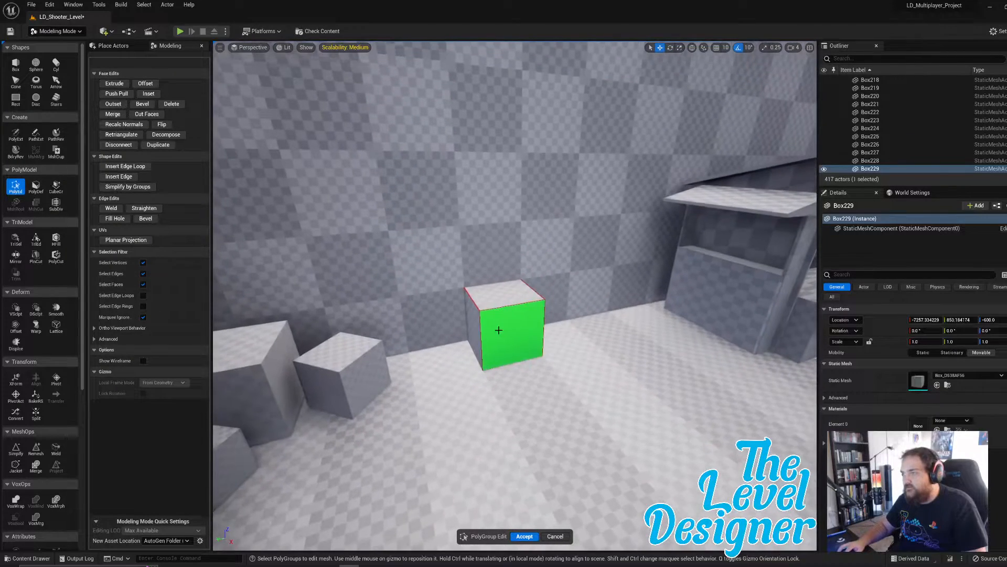
pyautogui.click(474, 327)
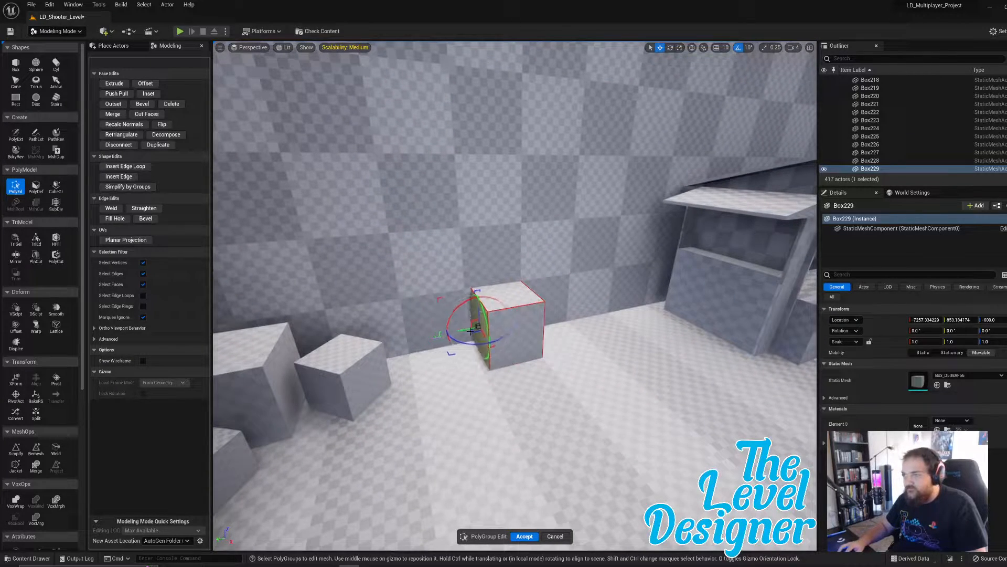
pyautogui.moveTo(471, 330); pyautogui.dragTo(517, 329)
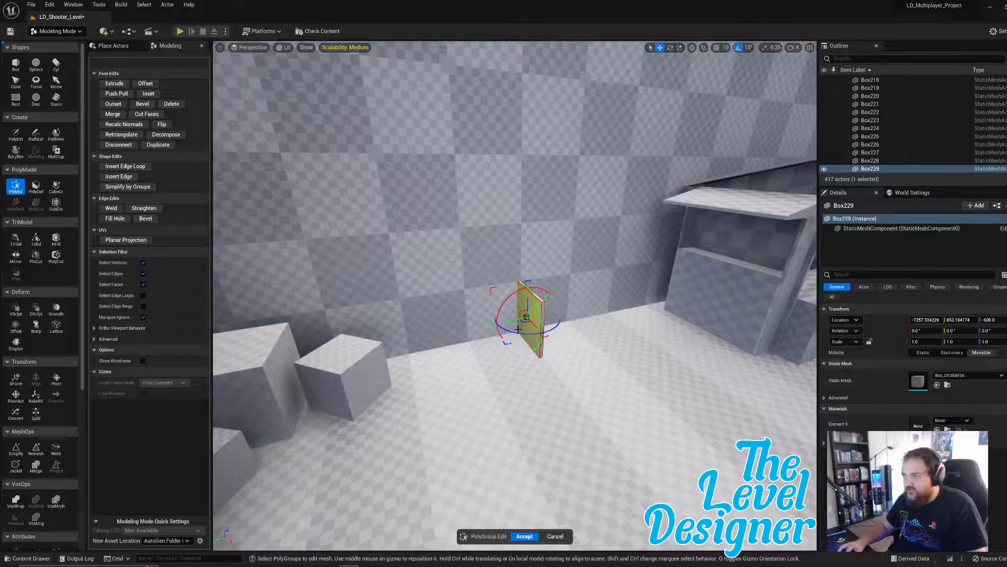
# - Pull the thin panel's front end face outward to form a long, low partition perpendicular to the wall
pyautogui.click(543, 311)
pyautogui.press('a')
pyautogui.moveTo(543, 310); pyautogui.dragTo(645, 321, button='right')
pyautogui.moveTo(460, 340); pyautogui.dragTo(680, 374)
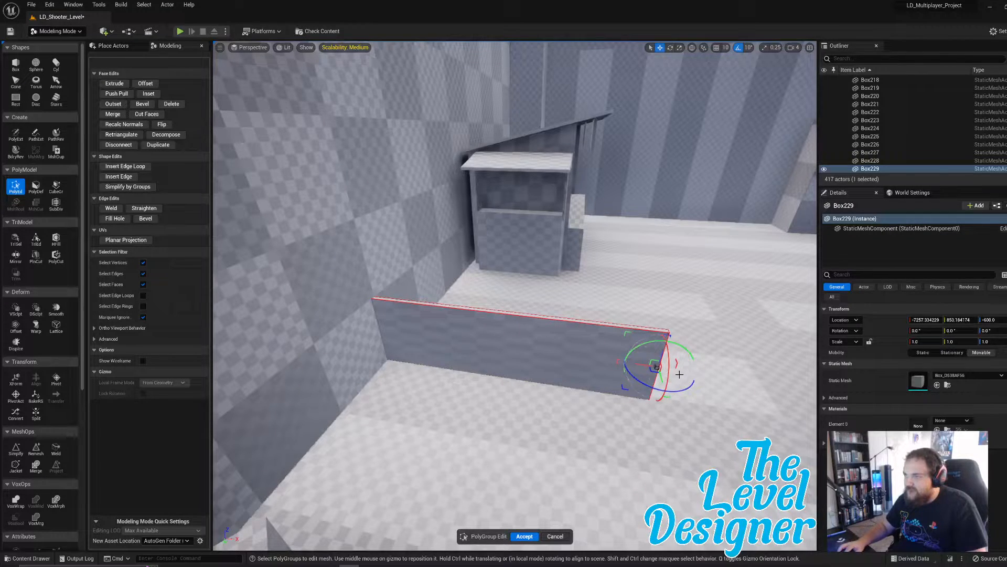
# - Try to raise the low partition by its top edge, and undo the change
pyautogui.moveTo(630, 362); pyautogui.dragTo(540, 373, button='right')
pyautogui.press('a')
pyautogui.press('d')
pyautogui.press('s')
pyautogui.moveTo(499, 347); pyautogui.dragTo(496, 343, button='right')
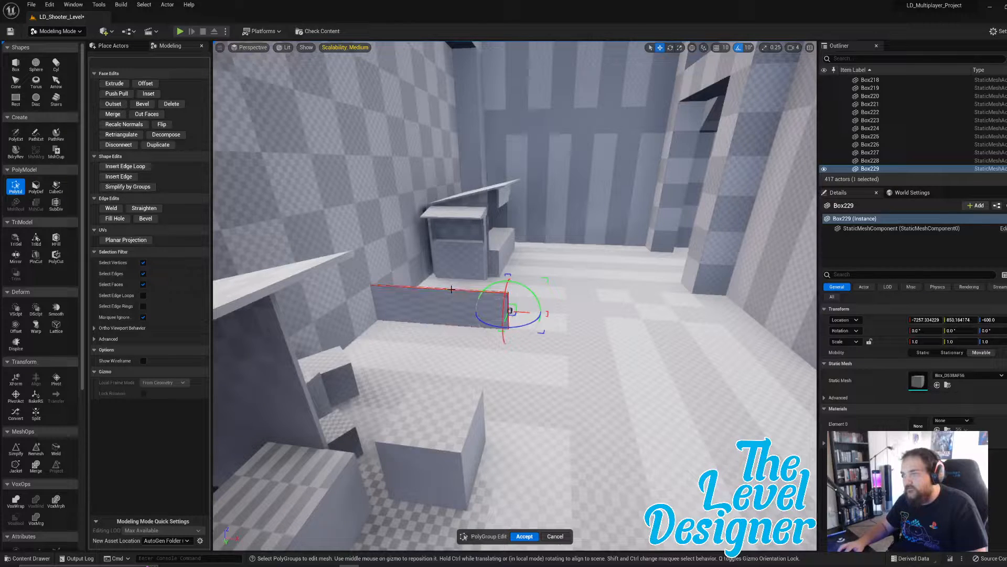
pyautogui.click(451, 289)
pyautogui.moveTo(433, 273); pyautogui.dragTo(433, 145)
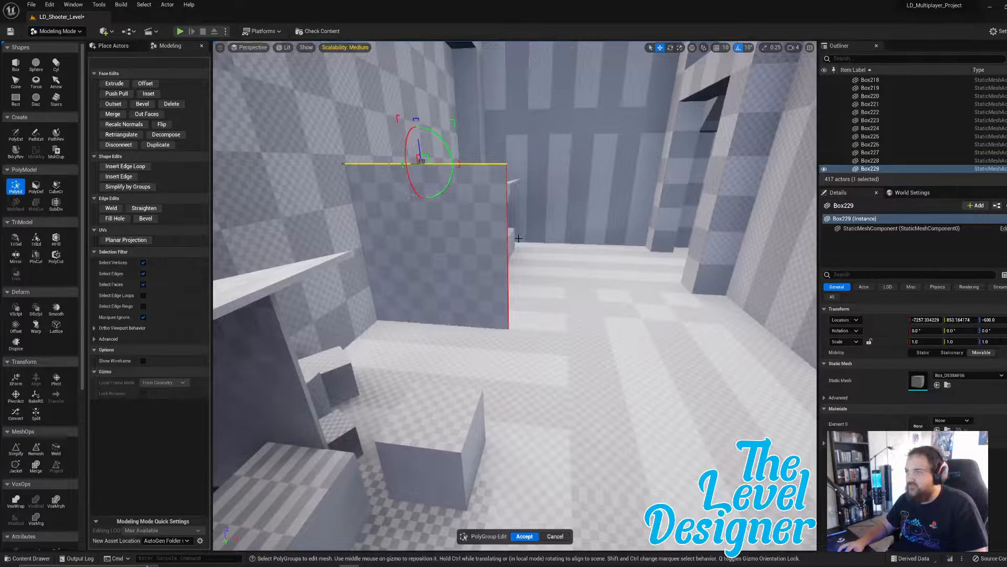
pyautogui.moveTo(518, 238); pyautogui.dragTo(397, 303, button='right')
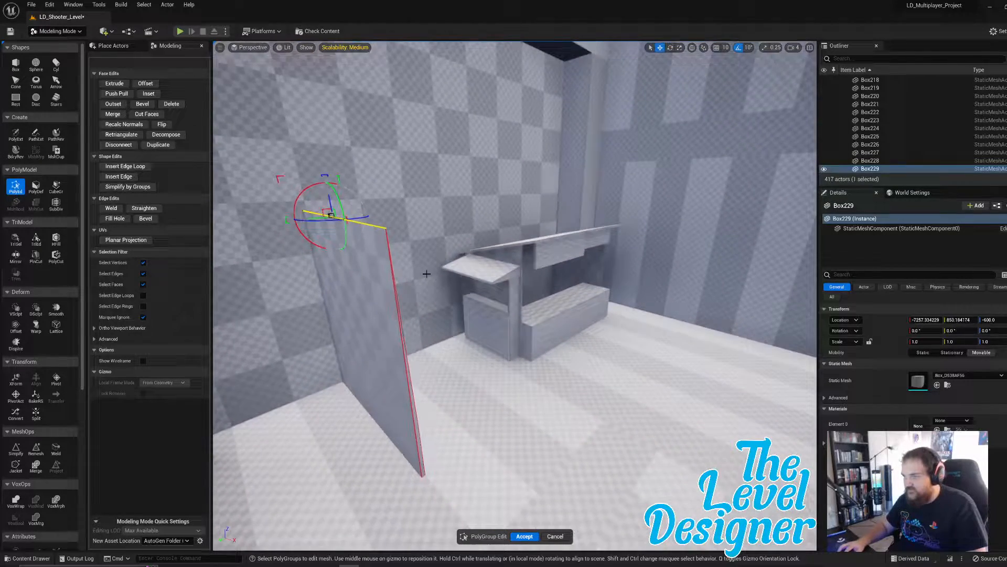
pyautogui.click(397, 302)
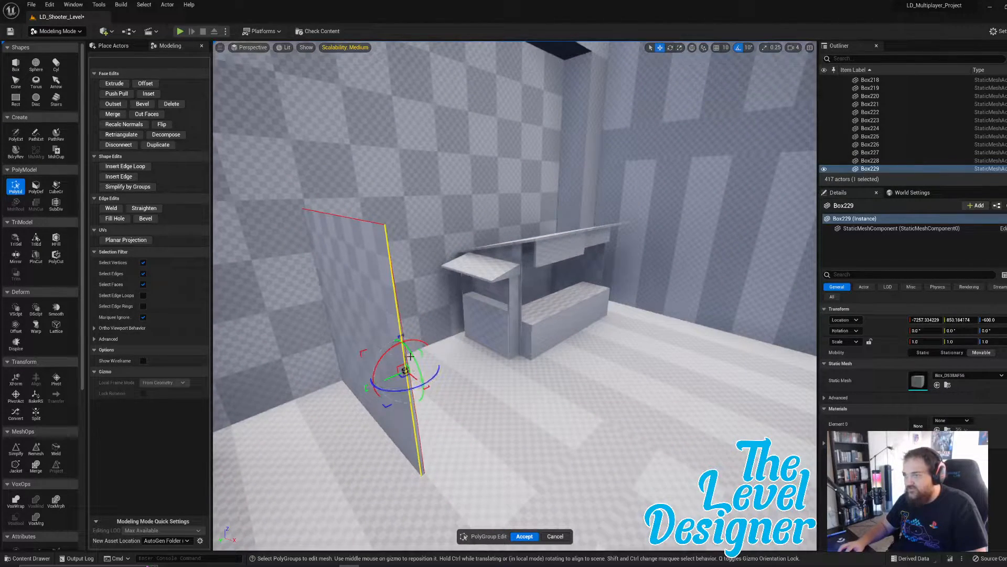
pyautogui.click(419, 448)
pyautogui.moveTo(419, 449); pyautogui.dragTo(378, 446, button='right')
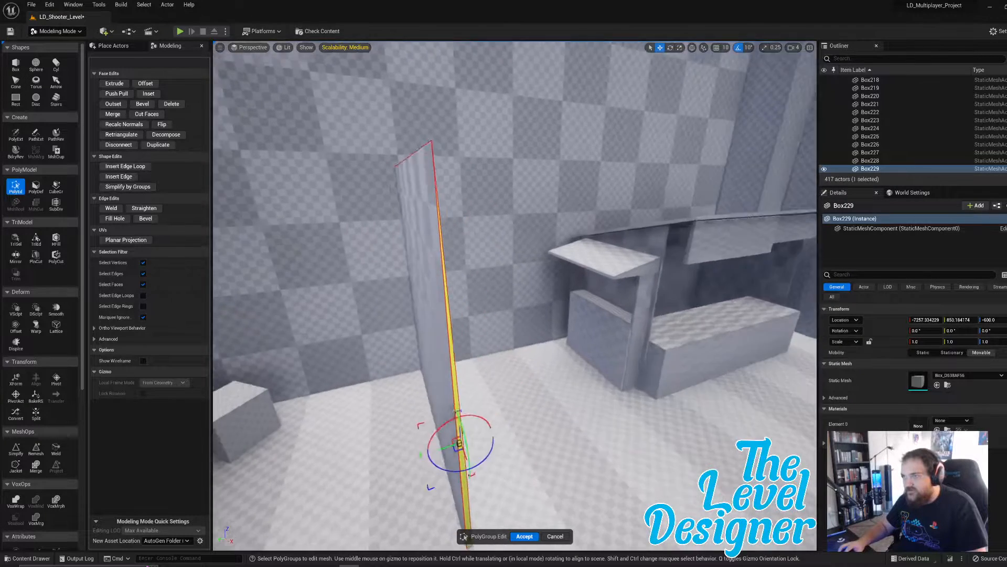
pyautogui.moveTo(450, 357); pyautogui.dragTo(419, 354, button='right')
pyautogui.hotkey('ctrl', 'z')
pyautogui.hotkey('ctrl', 'z')
pyautogui.hotkey('ctrl', 'z')
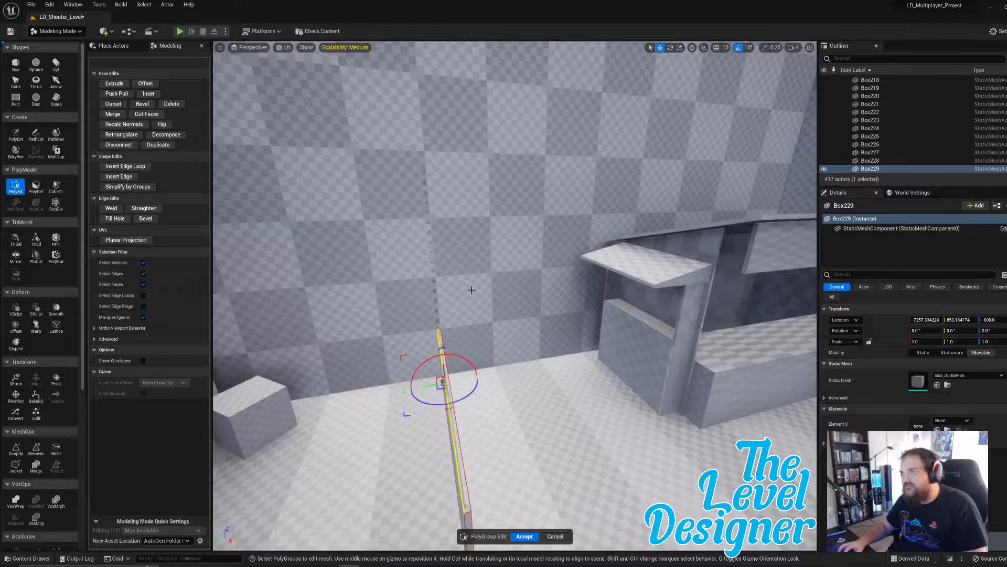
# - Raise the partition's narrow top face to make it a tall dividing wall
pyautogui.moveTo(493, 299); pyautogui.dragTo(492, 299, button='right')
pyautogui.click(426, 314)
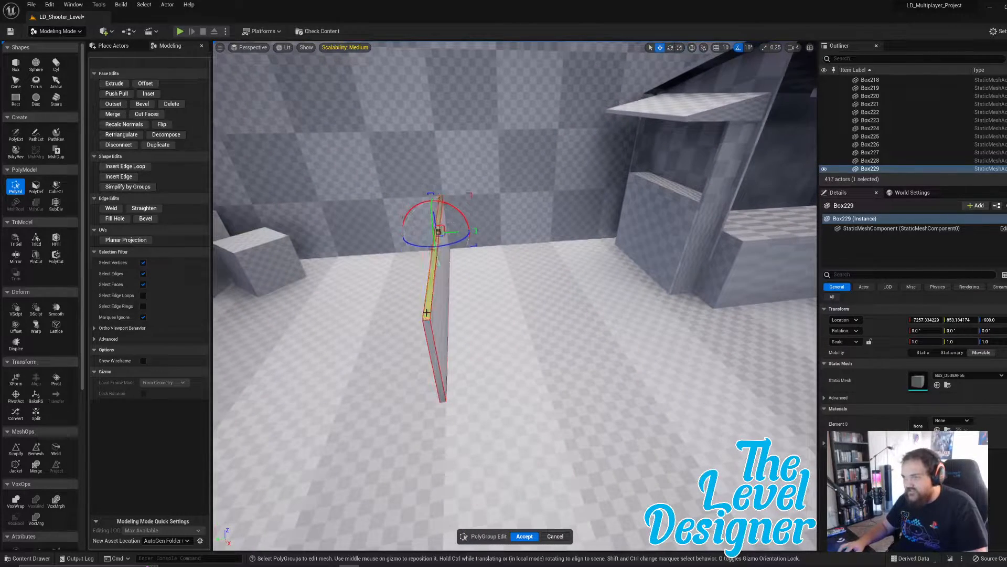
pyautogui.moveTo(427, 315); pyautogui.dragTo(427, 315, button='right')
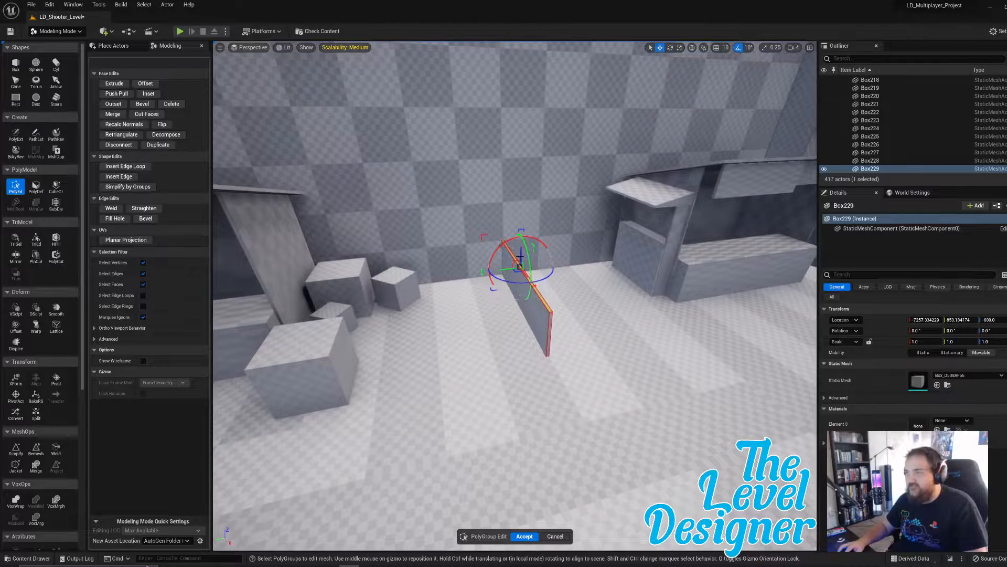
pyautogui.moveTo(520, 257); pyautogui.dragTo(549, 86)
pyautogui.moveTo(584, 327); pyautogui.dragTo(584, 327, button='right')
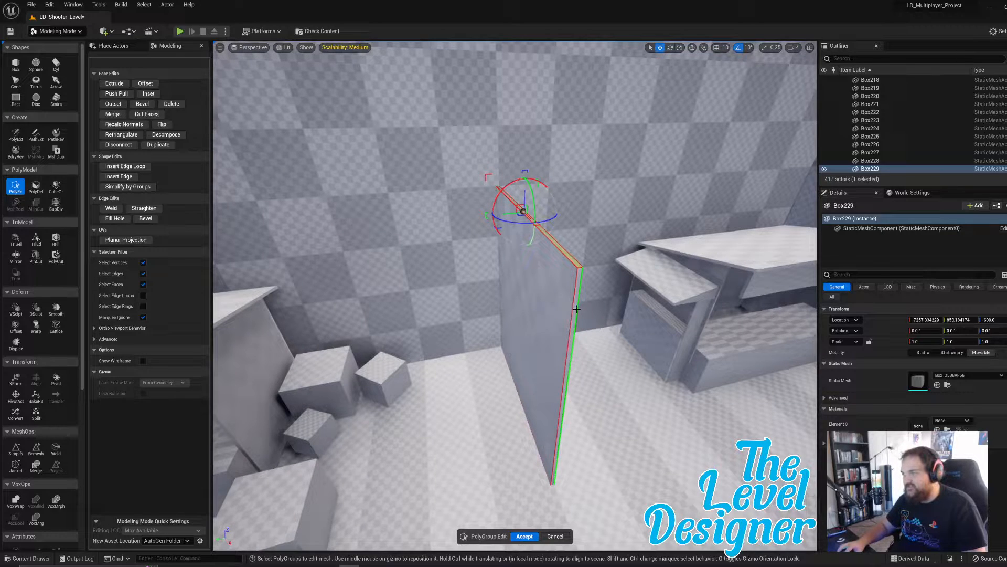
# - Pull the tall partition's front end face slightly farther out from the wall
pyautogui.click(576, 309)
pyautogui.moveTo(486, 278); pyautogui.dragTo(487, 278, button='right')
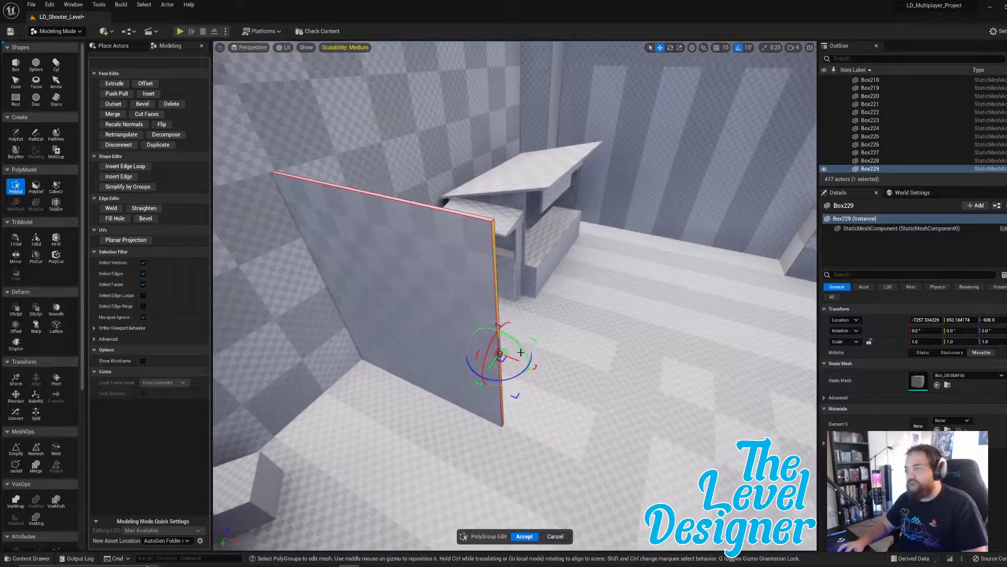
pyautogui.moveTo(512, 358); pyautogui.dragTo(547, 374)
pyautogui.moveTo(546, 362); pyautogui.dragTo(425, 351, button='right')
pyautogui.moveTo(598, 357); pyautogui.dragTo(548, 294, button='right')
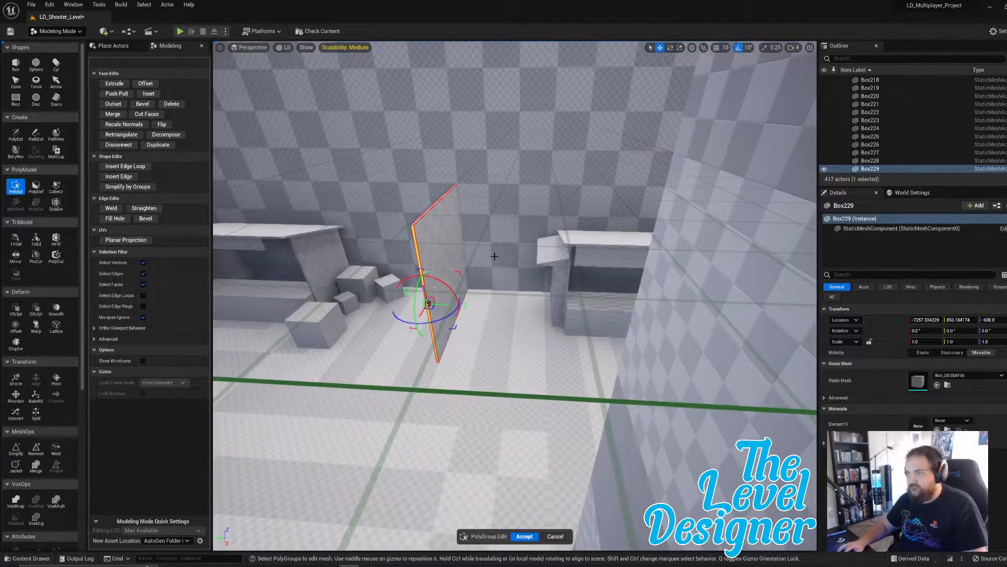
# - Select the partition's entire geometry and shift it along the wall toward the second booth's boxes
pyautogui.moveTo(394, 197); pyautogui.dragTo(513, 363)
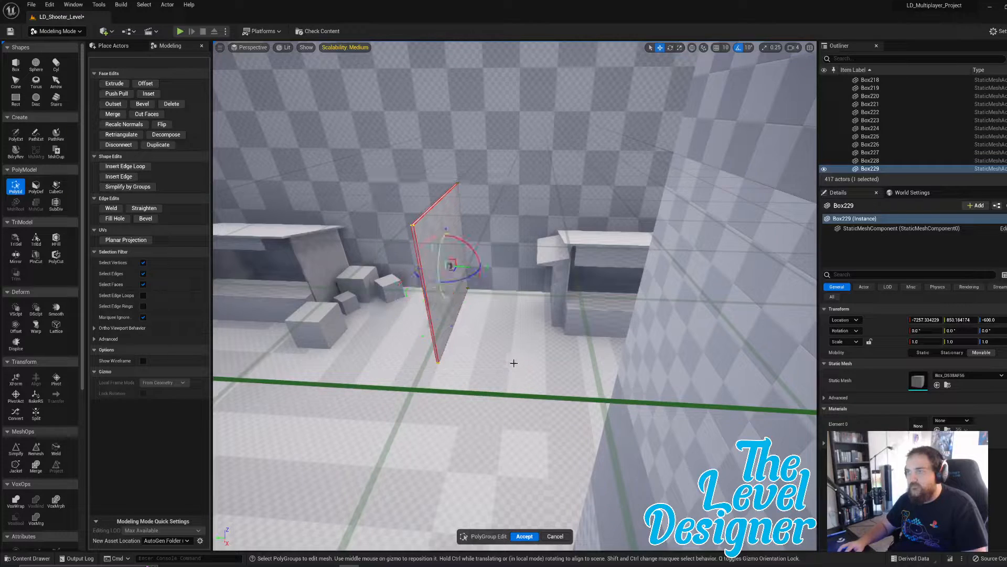
pyautogui.moveTo(456, 265); pyautogui.dragTo(412, 258)
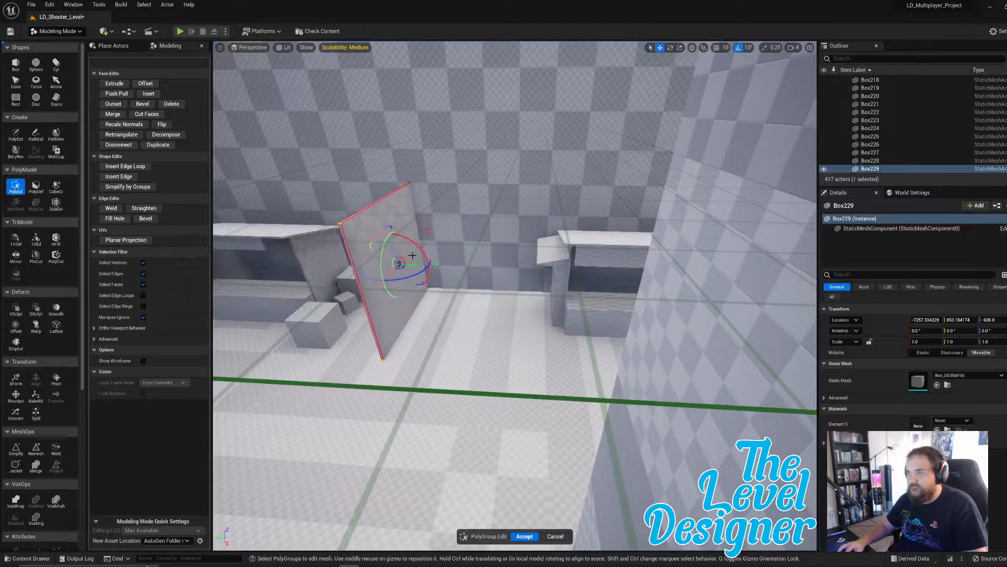
pyautogui.moveTo(397, 263)
pyautogui.mouseDown(button='right')
pyautogui.moveTo(370, 261)
pyautogui.moveTo(402, 263)
pyautogui.mouseUp(button='right')
pyautogui.press('w')
pyautogui.press('d')
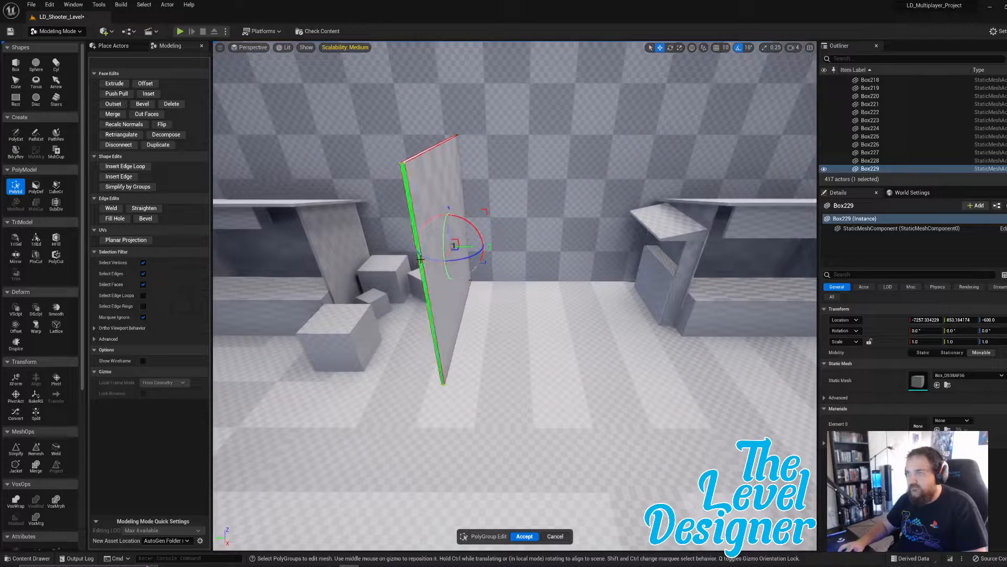
# - Extrude the partition's front end face slightly outward to add a narrow vertical strip
pyautogui.click(421, 259)
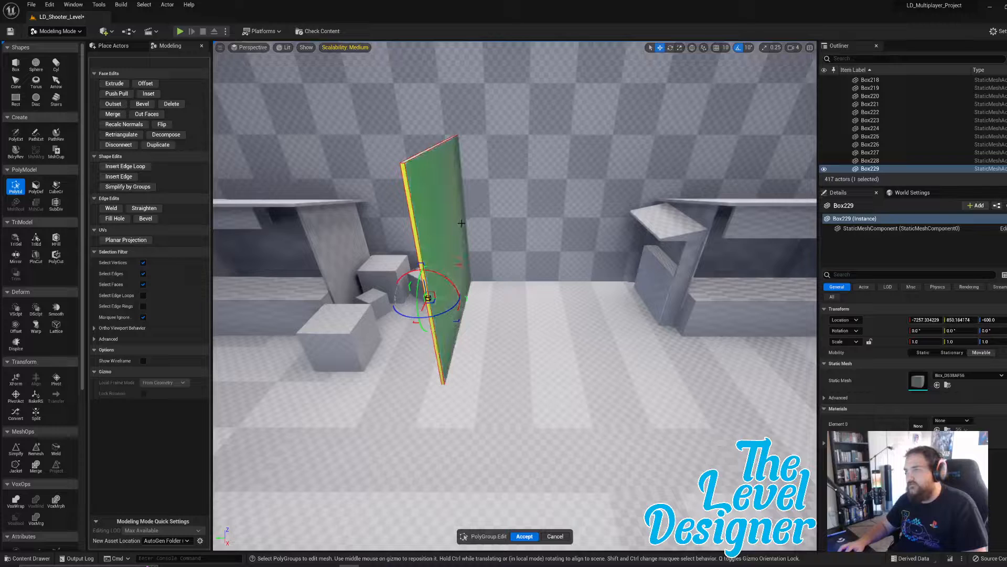
pyautogui.click(114, 84)
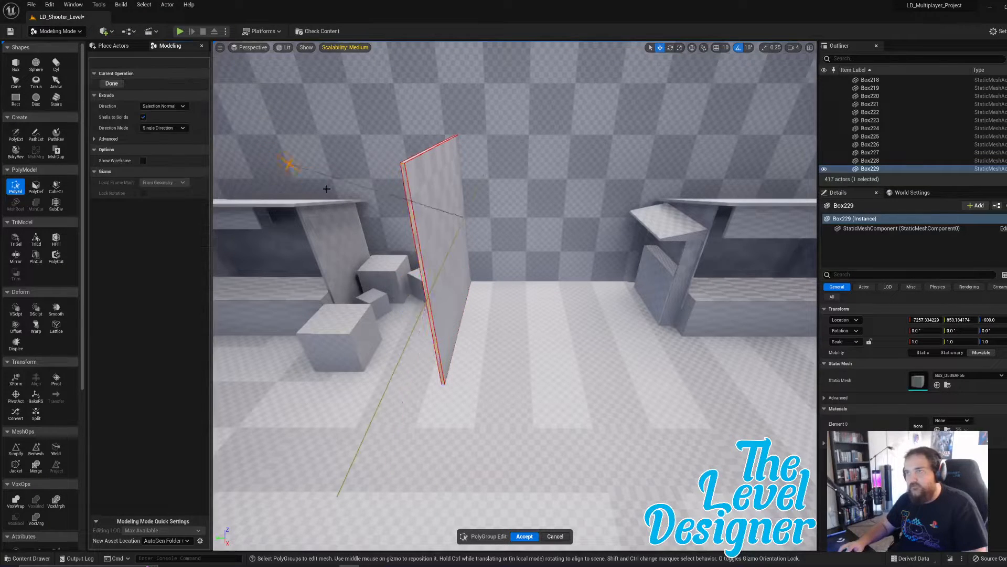
pyautogui.click(416, 247)
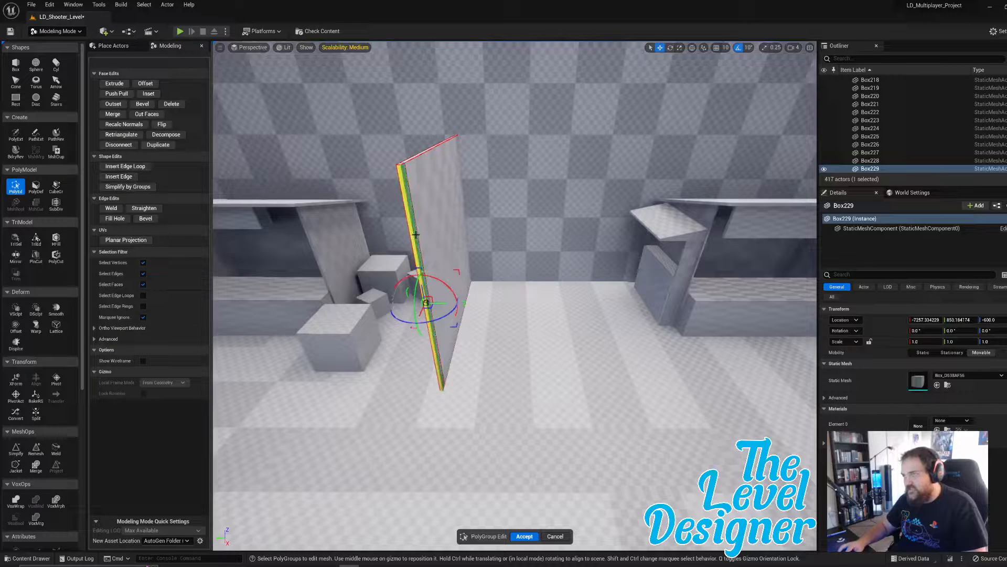
# - Extrude the strip's side face toward the third booth, parallel to the wall, to make the partition L-shaped
pyautogui.click(433, 221)
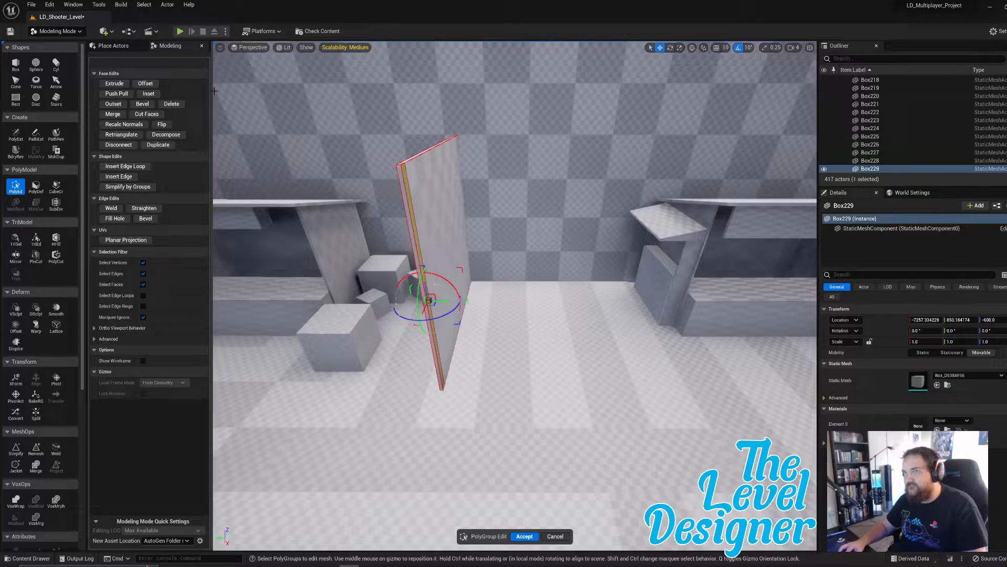
pyautogui.click(115, 83)
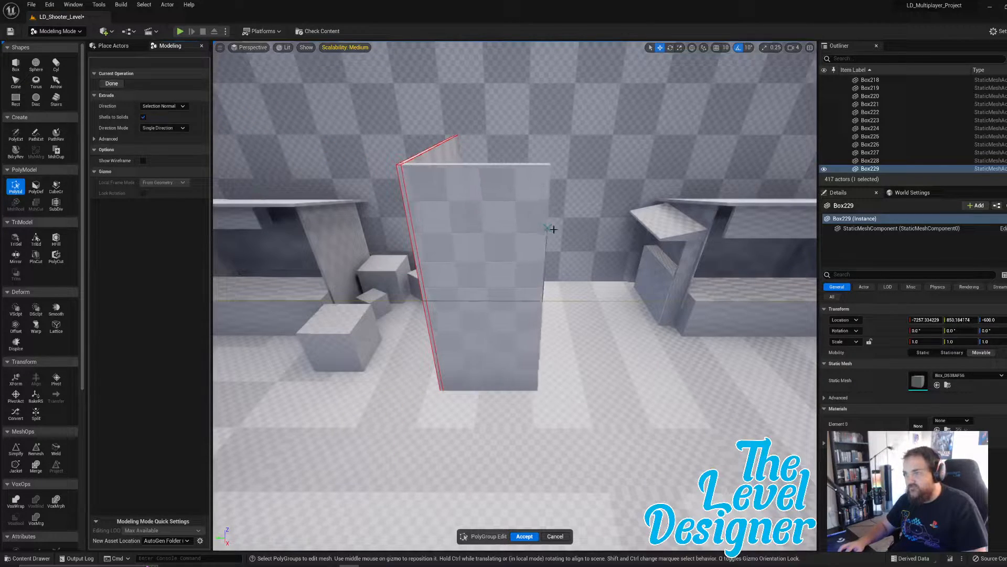
pyautogui.click(535, 228)
pyautogui.moveTo(534, 224); pyautogui.dragTo(430, 252, button='right')
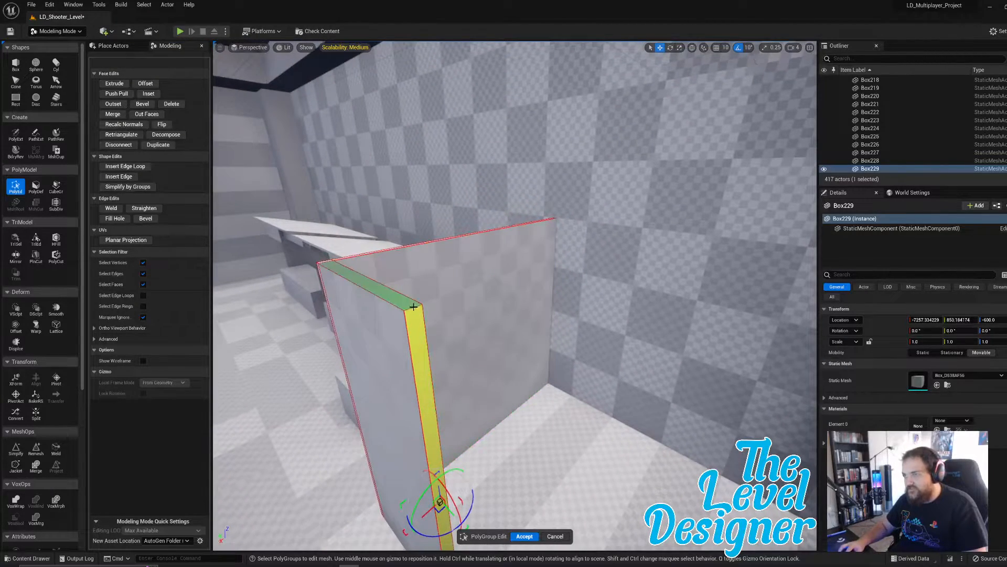
# - Lower the outer top edge of the extruded wing so its top slopes down toward the free end
pyautogui.click(413, 307)
pyautogui.moveTo(420, 294); pyautogui.dragTo(470, 244, button='right')
pyautogui.moveTo(459, 231); pyautogui.dragTo(458, 357)
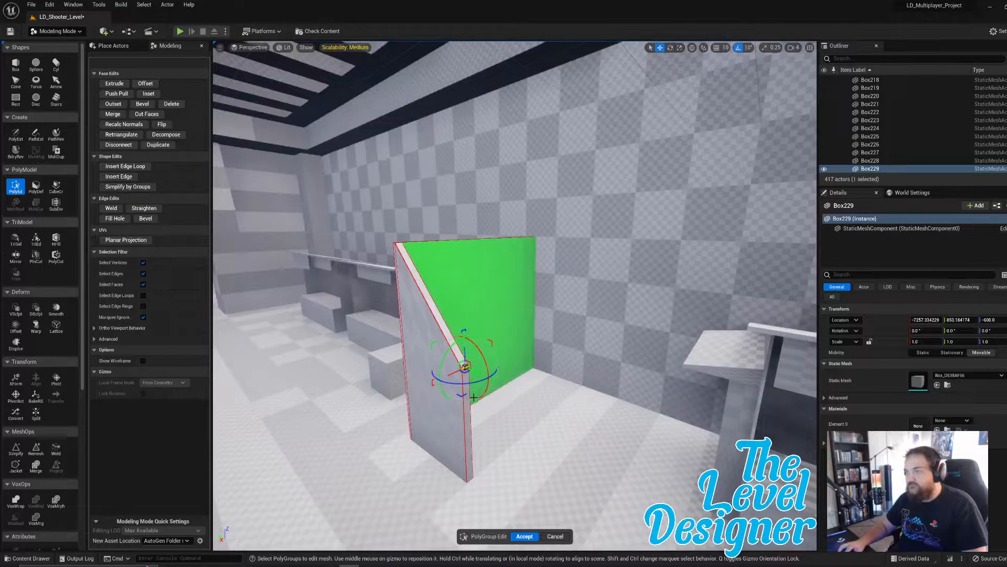
# - Pull the sloped wing's end face farther out toward the third booth to lengthen the wing
pyautogui.click(467, 412)
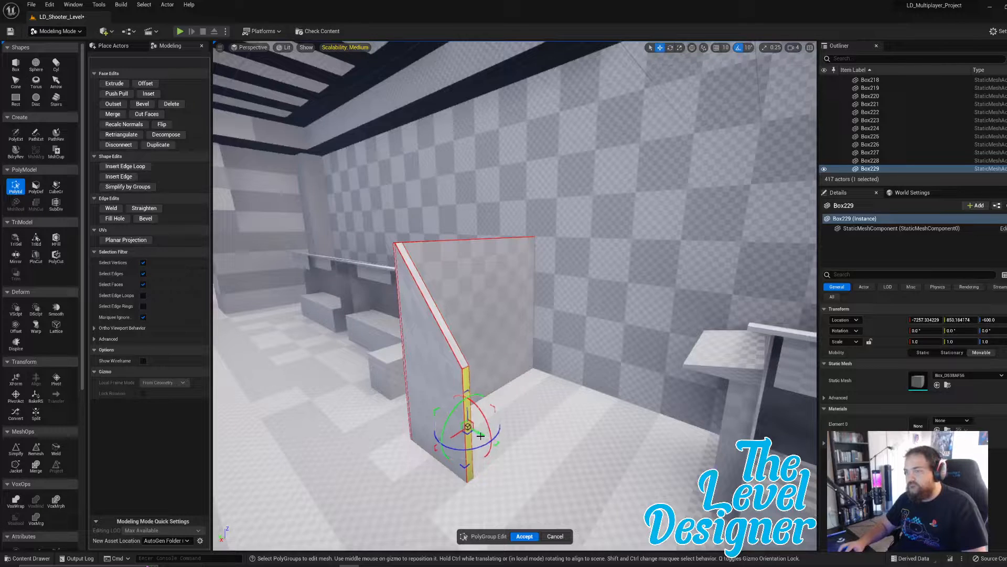
pyautogui.moveTo(481, 436); pyautogui.dragTo(531, 463)
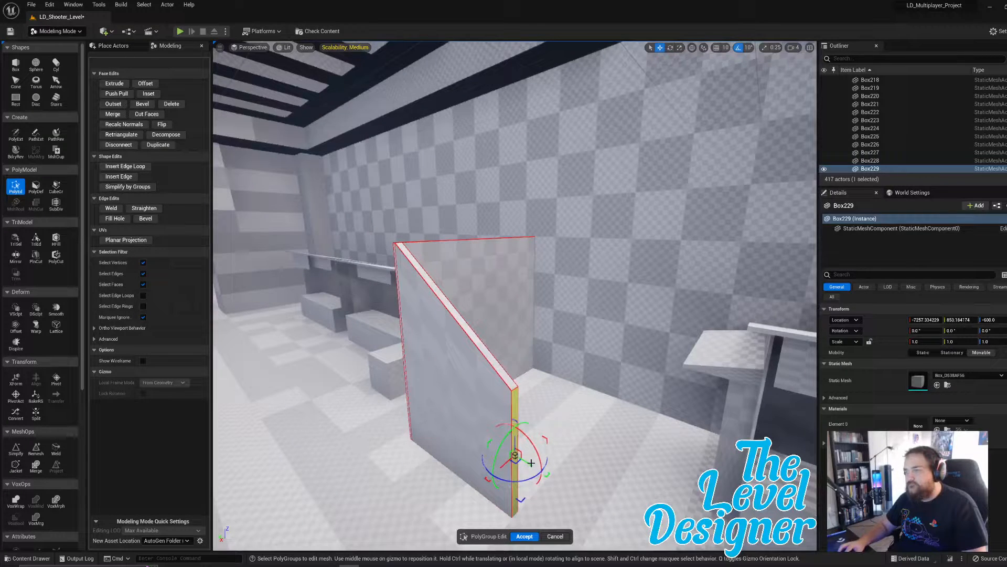
pyautogui.moveTo(554, 422); pyautogui.dragTo(545, 484, button='right')
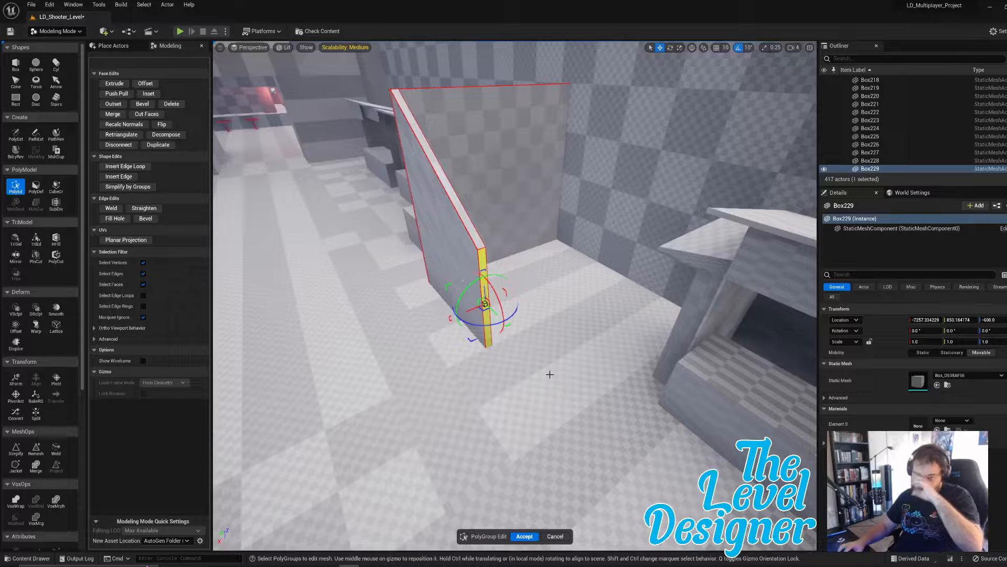
# - Extrude the end face of the partition's sloped wing slightly outward to add a narrow strip at its free end
pyautogui.click(113, 84)
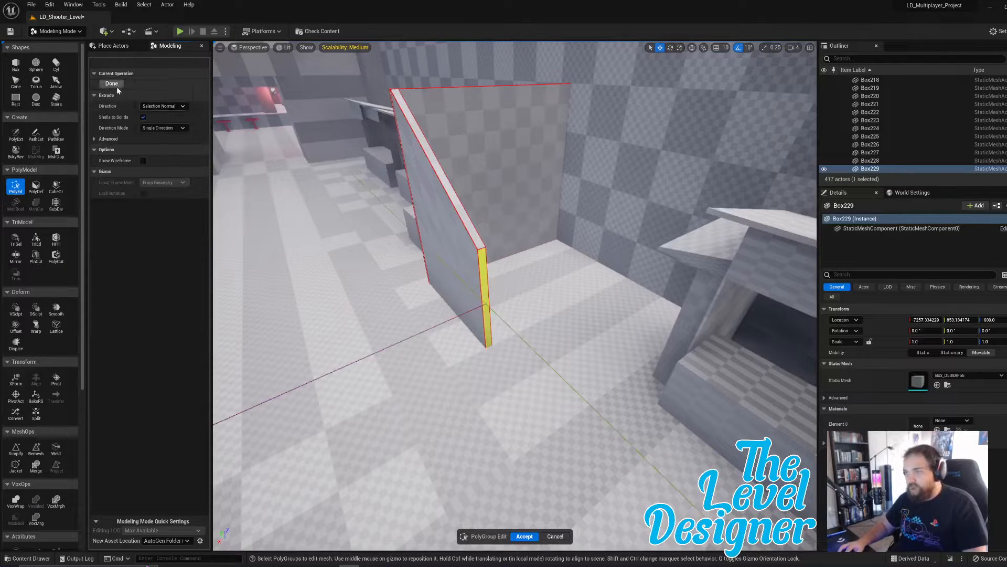
pyautogui.click(487, 330)
pyautogui.moveTo(488, 330); pyautogui.dragTo(474, 273, button='right')
pyautogui.press('d')
pyautogui.press('w')
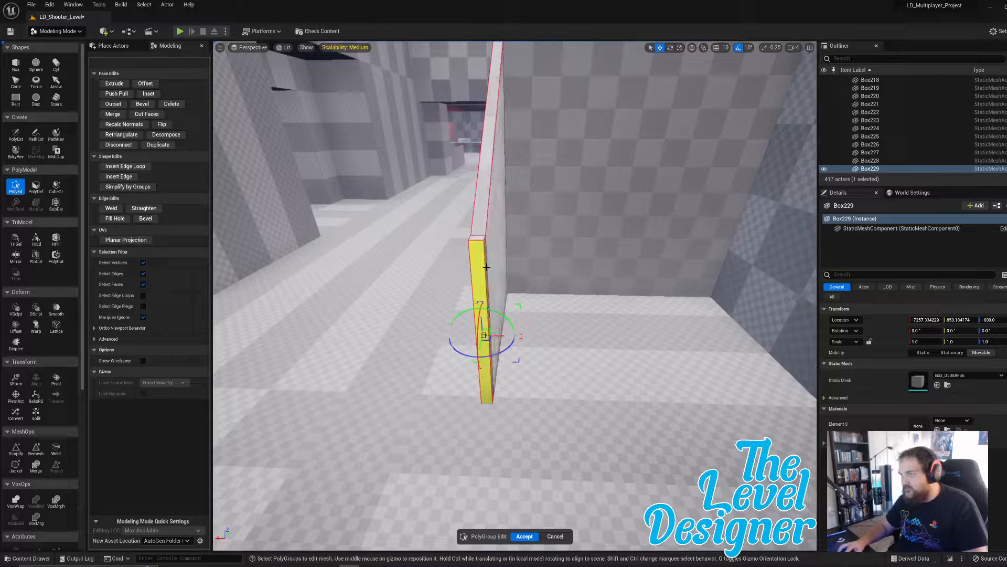
# - Extrude the strip's inner side face toward the back wall to form a low return wall on the partition
pyautogui.click(486, 267)
pyautogui.moveTo(500, 336); pyautogui.dragTo(472, 344, button='right')
pyautogui.click(114, 84)
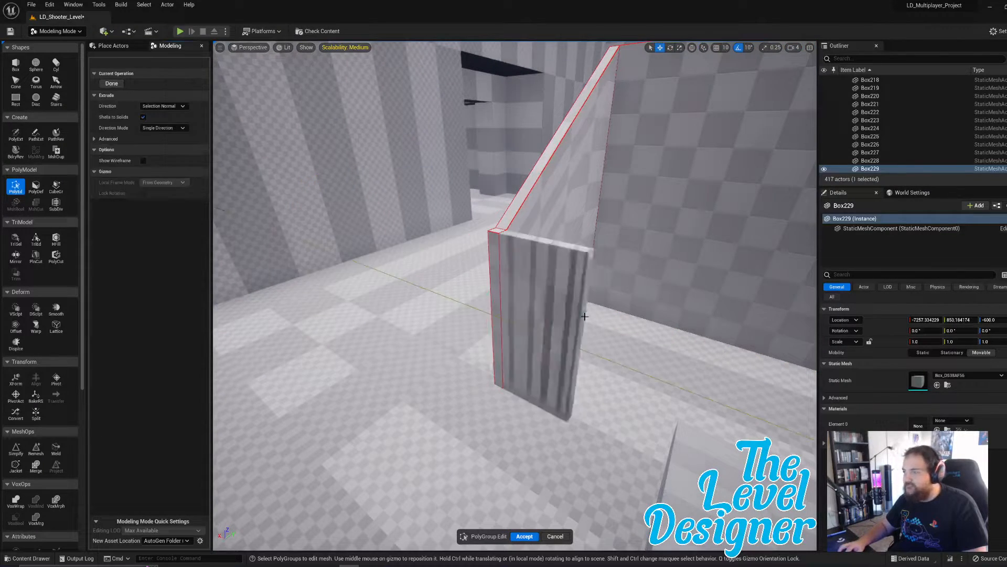
pyautogui.click(756, 404)
pyautogui.moveTo(734, 367); pyautogui.dragTo(709, 321, button='right')
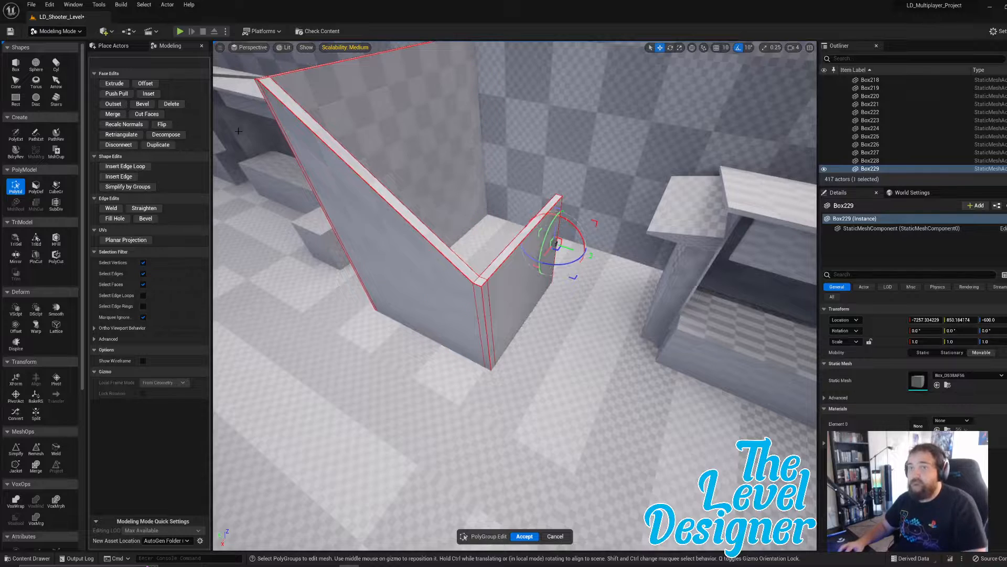
# - Place a new box on the floor beside the low return wall and move it into the partition's inside corner
pyautogui.click(15, 63)
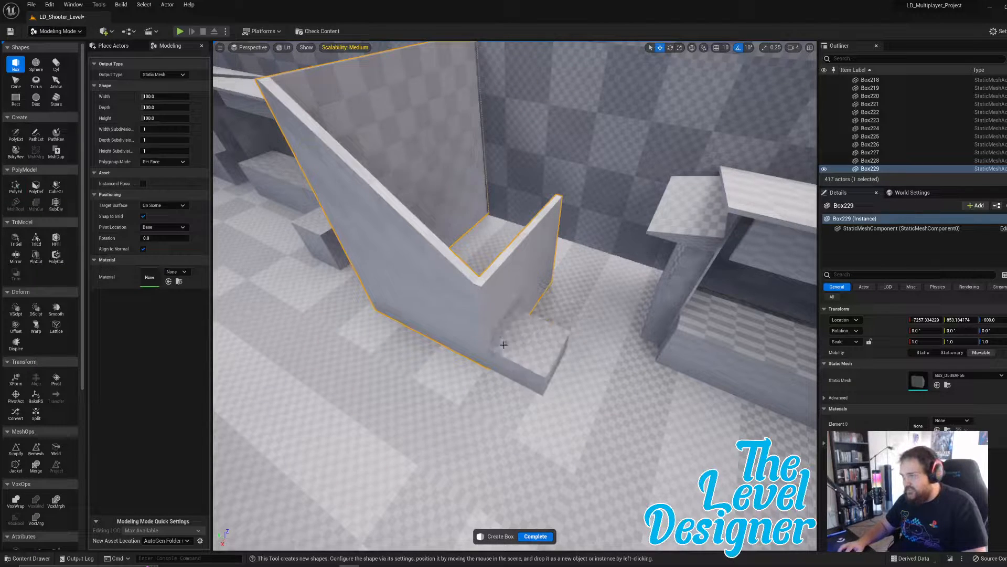
pyautogui.click(528, 354)
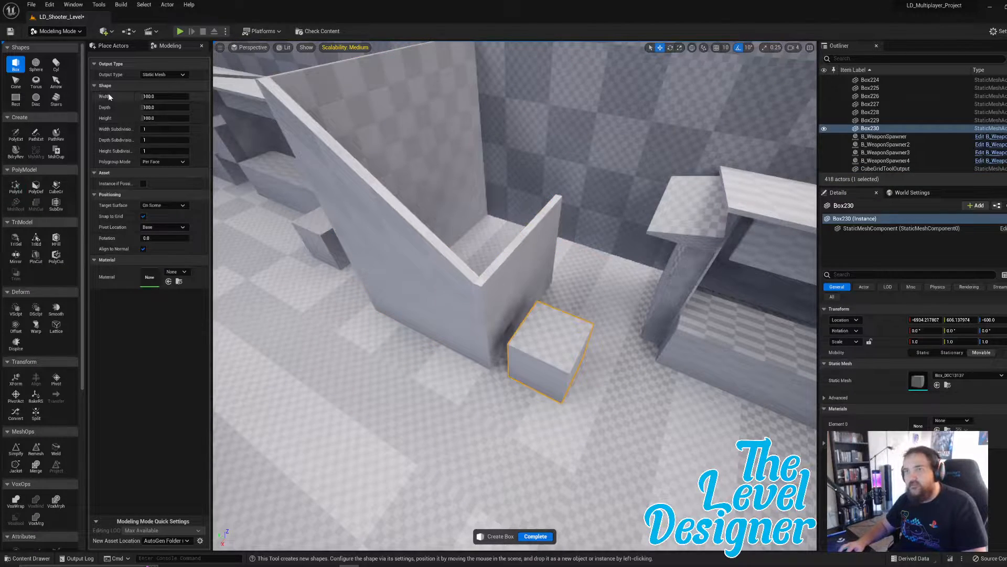
pyautogui.click(536, 536)
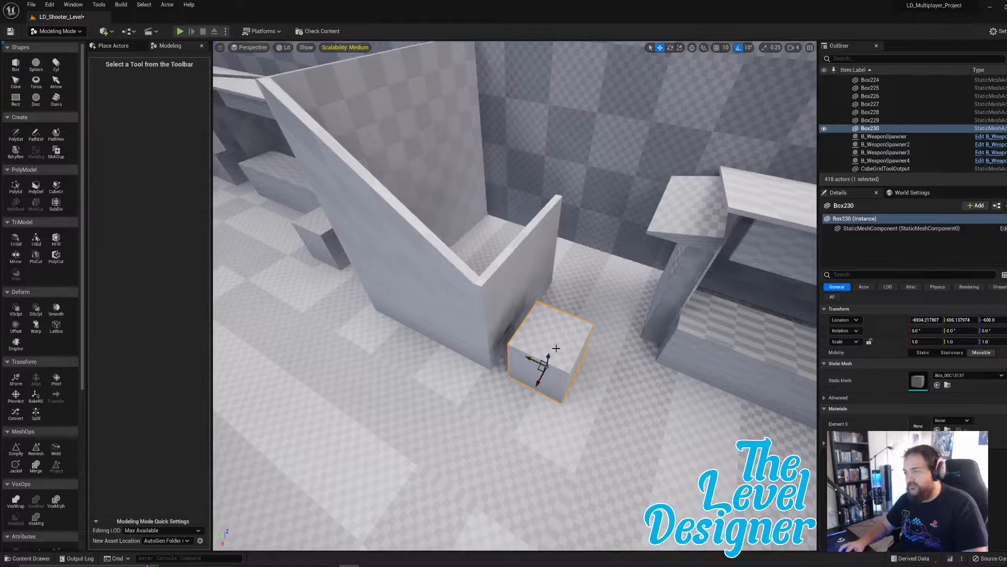
pyautogui.moveTo(540, 367); pyautogui.dragTo(477, 339)
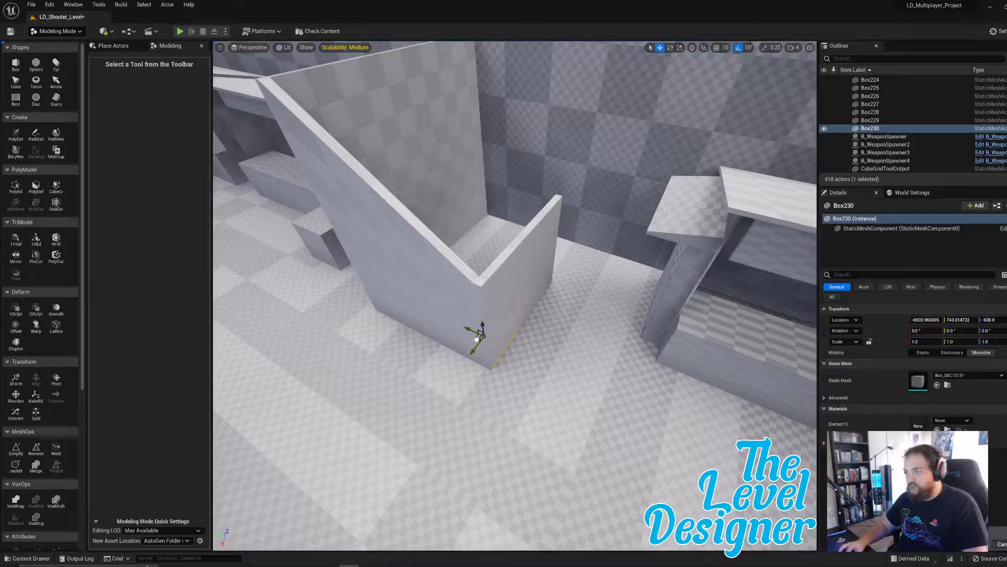
pyautogui.moveTo(475, 337); pyautogui.dragTo(309, 331, button='right')
pyautogui.moveTo(535, 366); pyautogui.dragTo(456, 375, button='right')
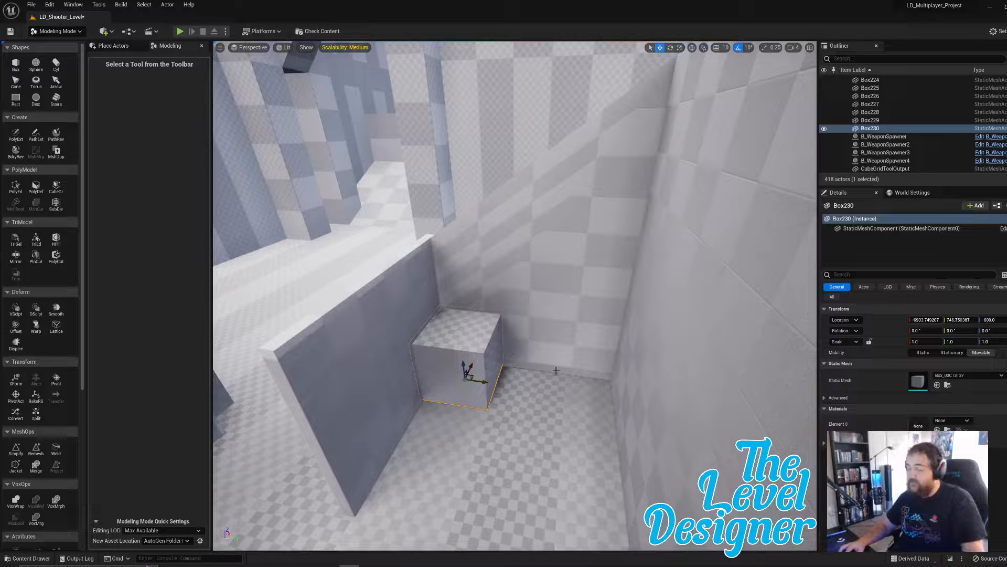
pyautogui.moveTo(558, 333); pyautogui.dragTo(395, 455, button='right')
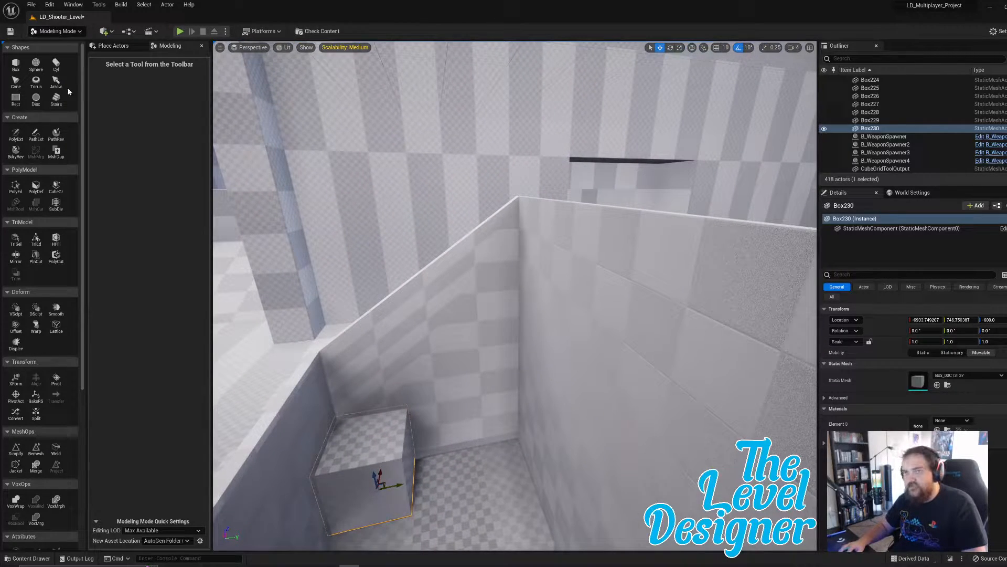
# - Stretch the box across to the opposite partition side and out to the back wall as a raised platform
pyautogui.click(16, 187)
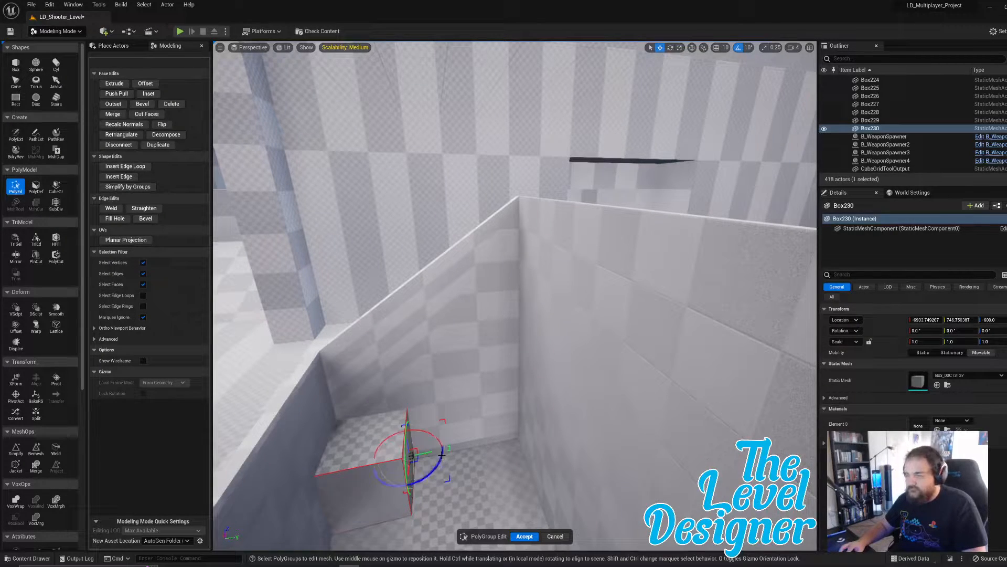
pyautogui.moveTo(428, 452); pyautogui.dragTo(546, 447)
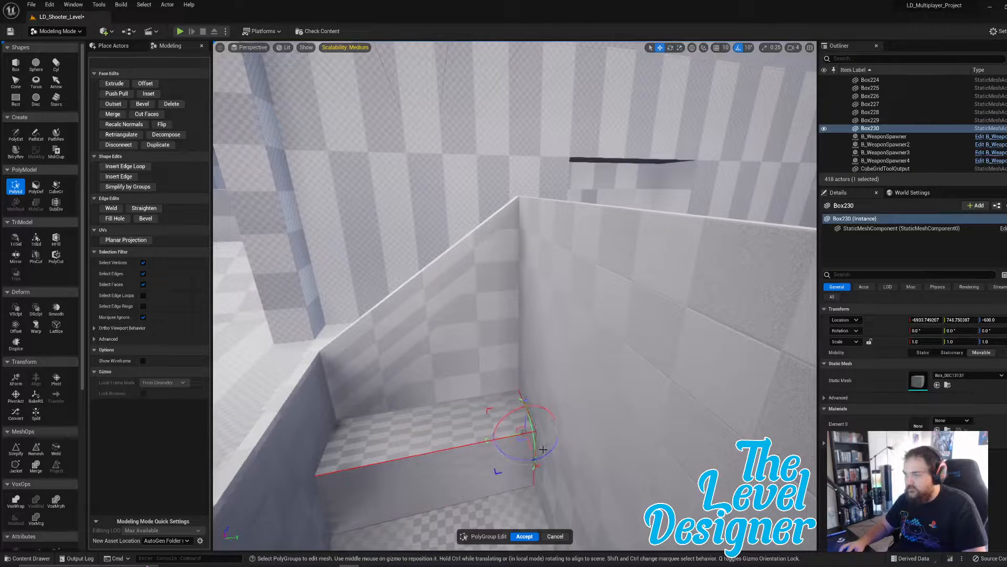
pyautogui.click(451, 464)
pyautogui.moveTo(462, 440); pyautogui.dragTo(516, 401, button='right')
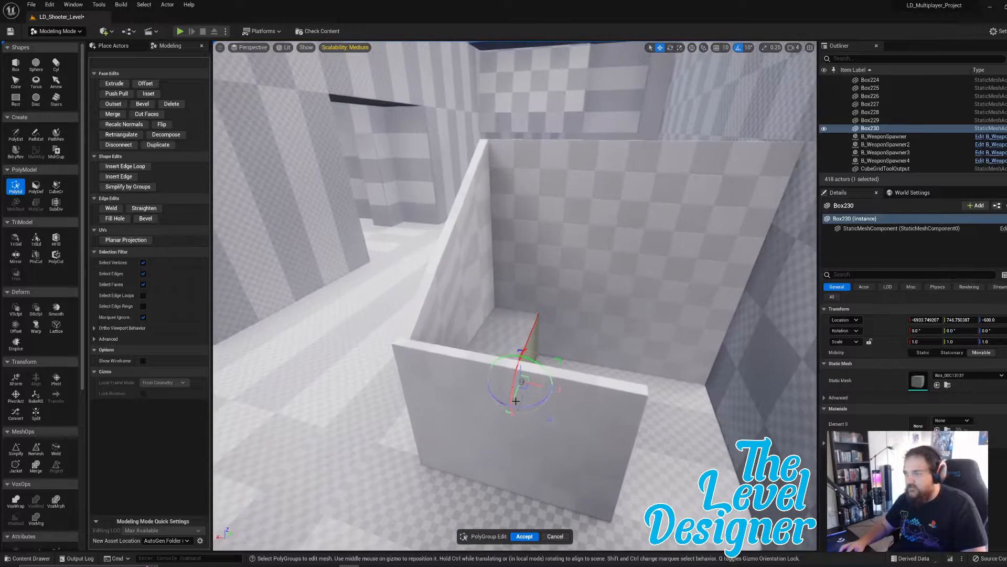
pyautogui.moveTo(538, 386); pyautogui.dragTo(761, 426, button='middle')
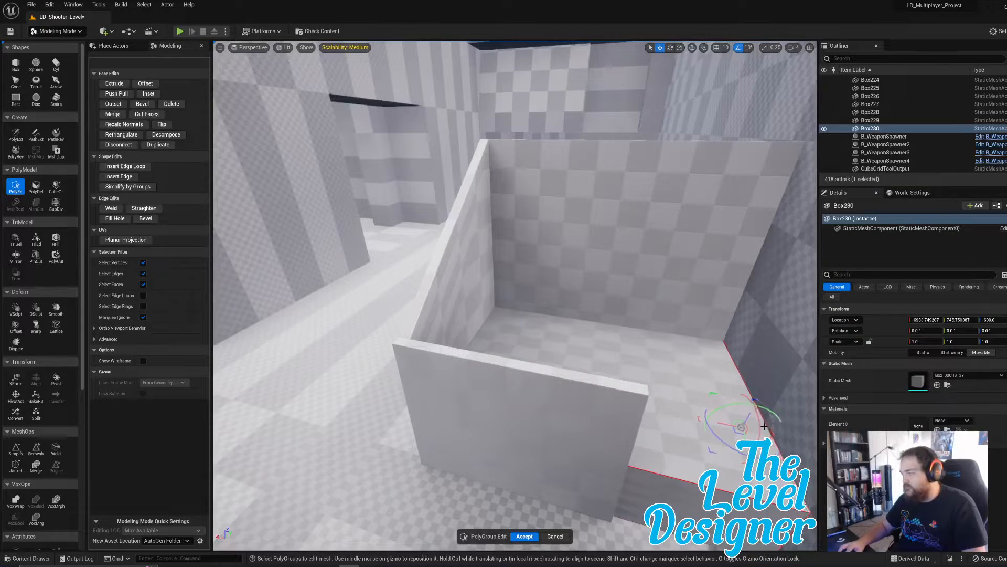
pyautogui.moveTo(601, 400); pyautogui.dragTo(601, 400, button='right')
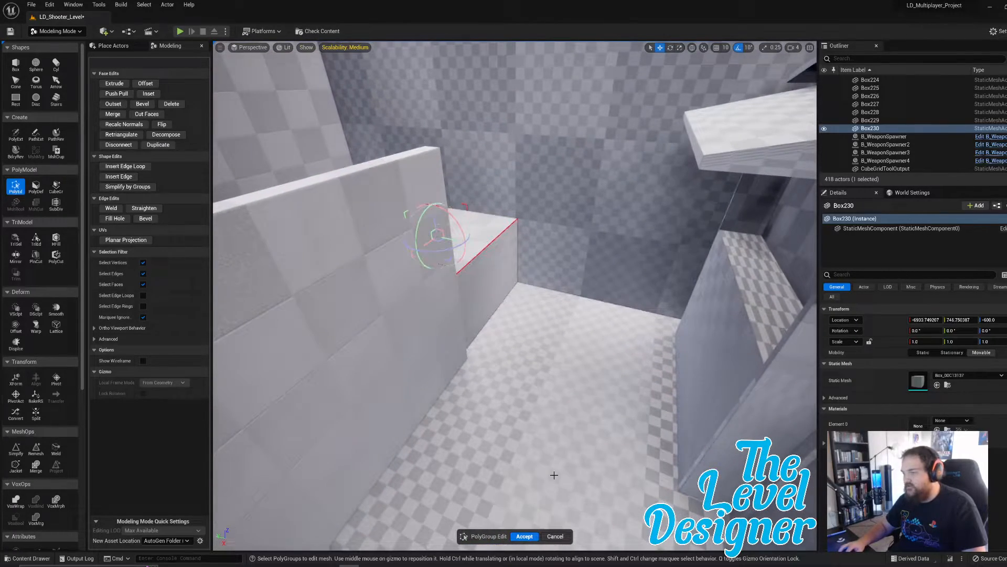
pyautogui.click(524, 536)
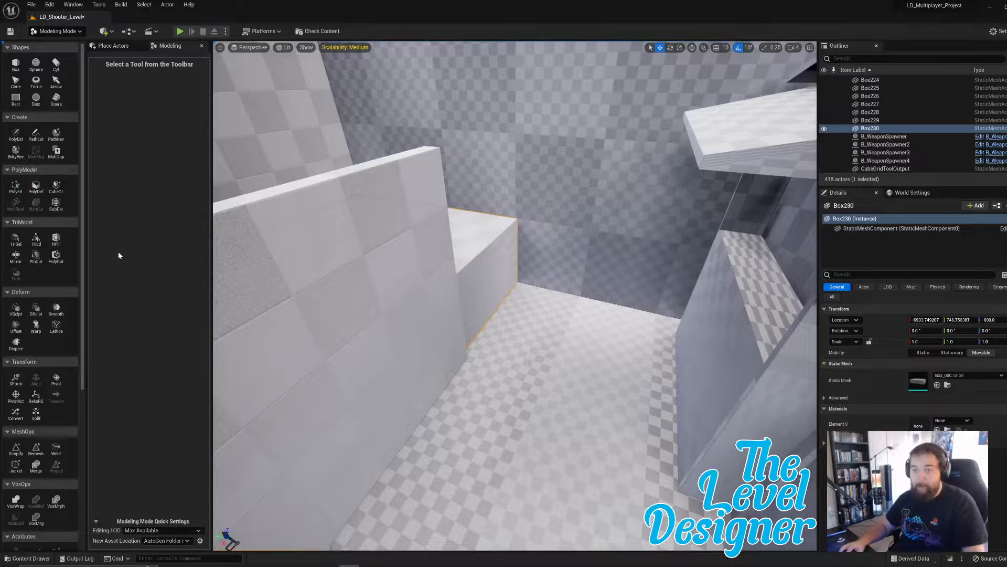
# - Create a linear staircase with 5 steps, 20 high and 30 deep, on the floor between the low return wall and the third booth
pyautogui.click(56, 100)
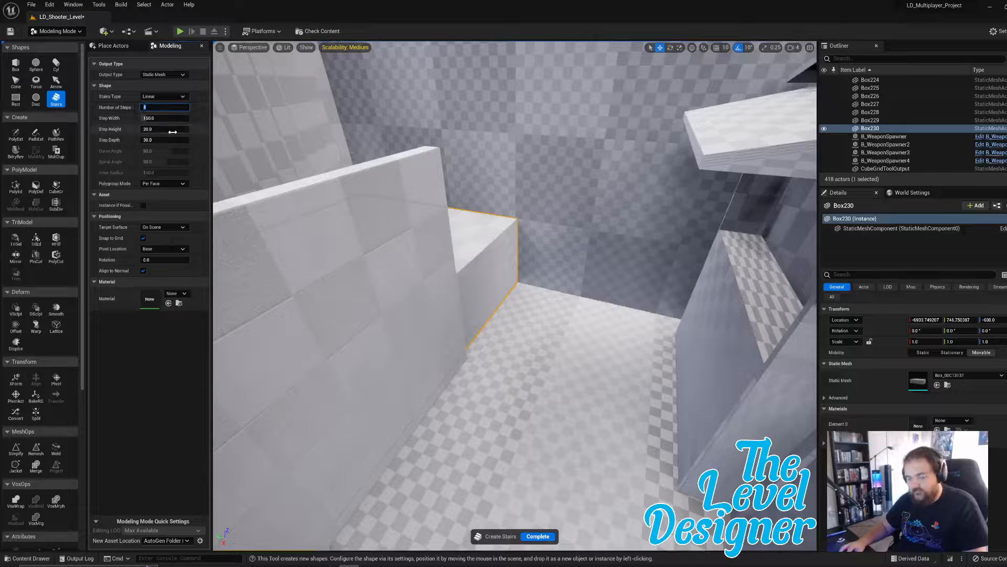
pyautogui.write('2')
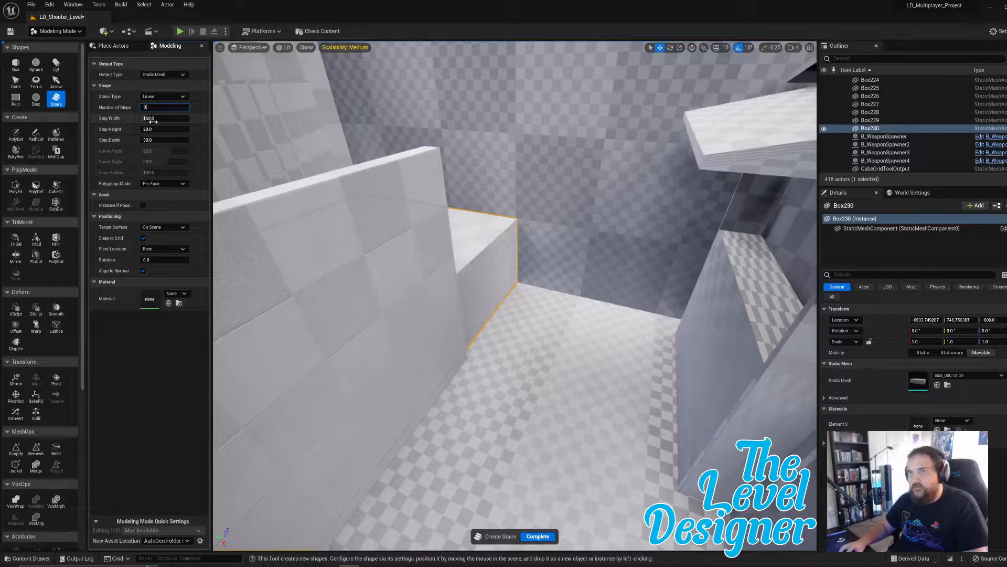
pyautogui.click(145, 129)
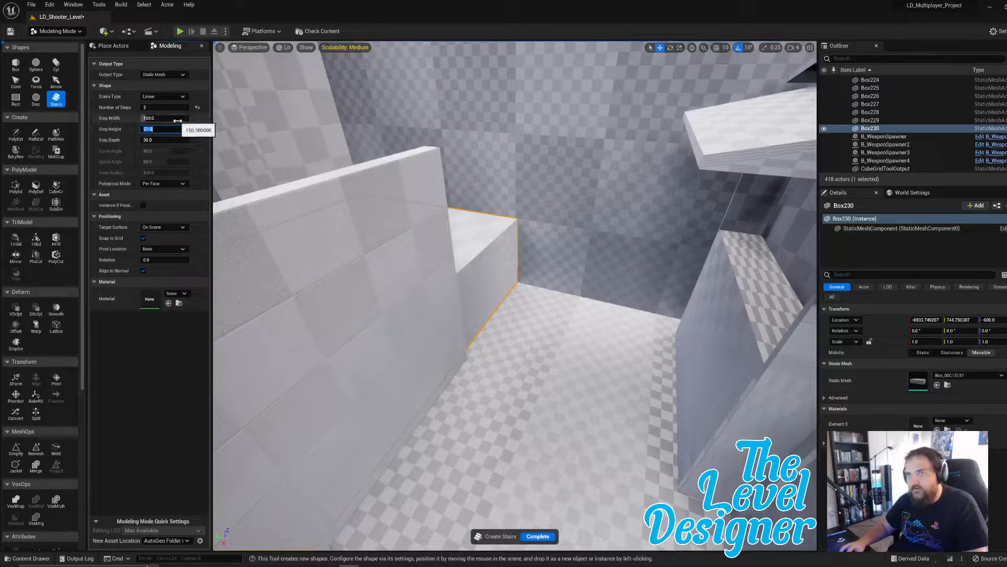
pyautogui.click(162, 109)
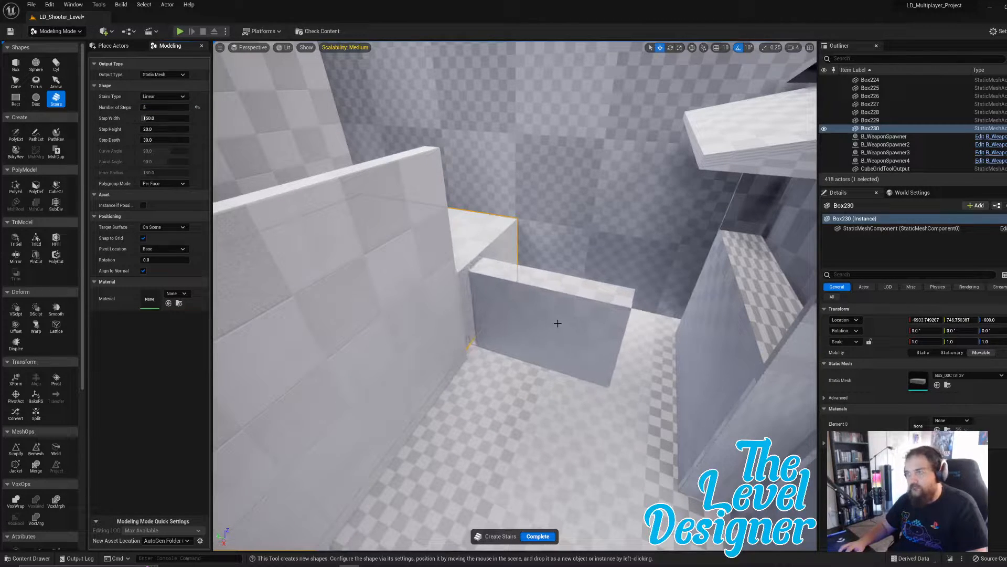
pyautogui.click(566, 376)
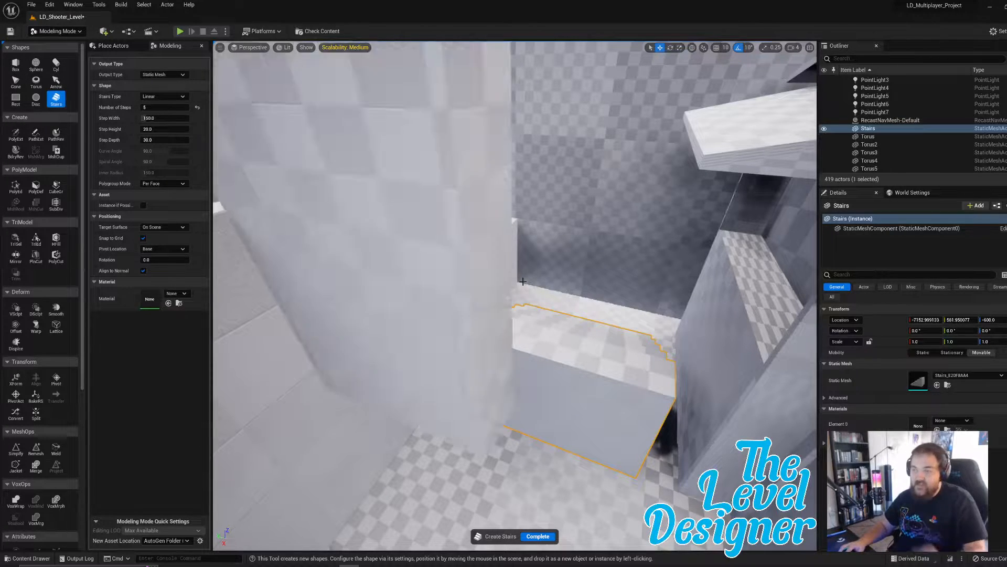
pyautogui.click(537, 536)
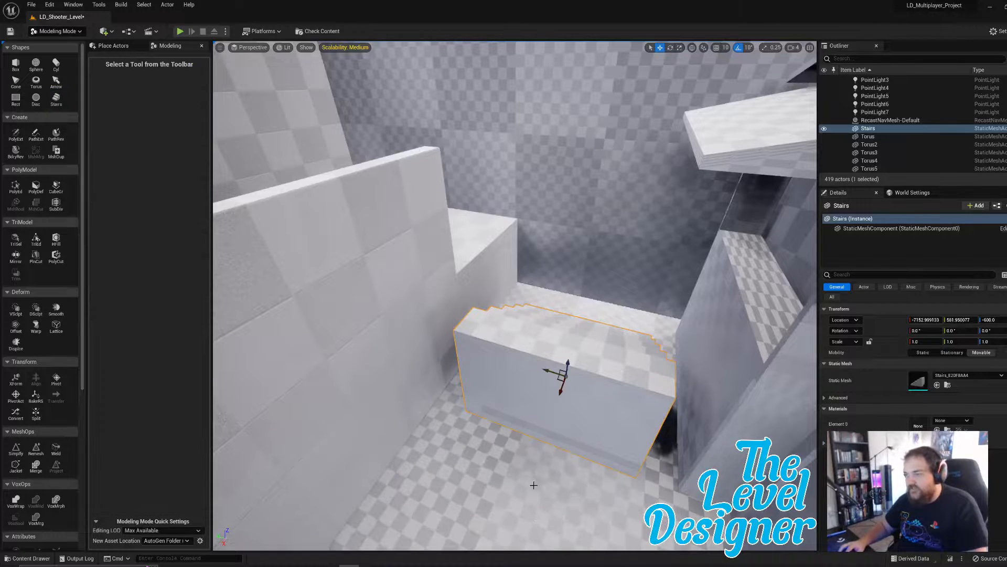
# - Rotate the staircase 90° and move it against the platform's open side beside the back wall
pyautogui.press('e')
pyautogui.moveTo(584, 399); pyautogui.dragTo(544, 324)
pyautogui.press('w')
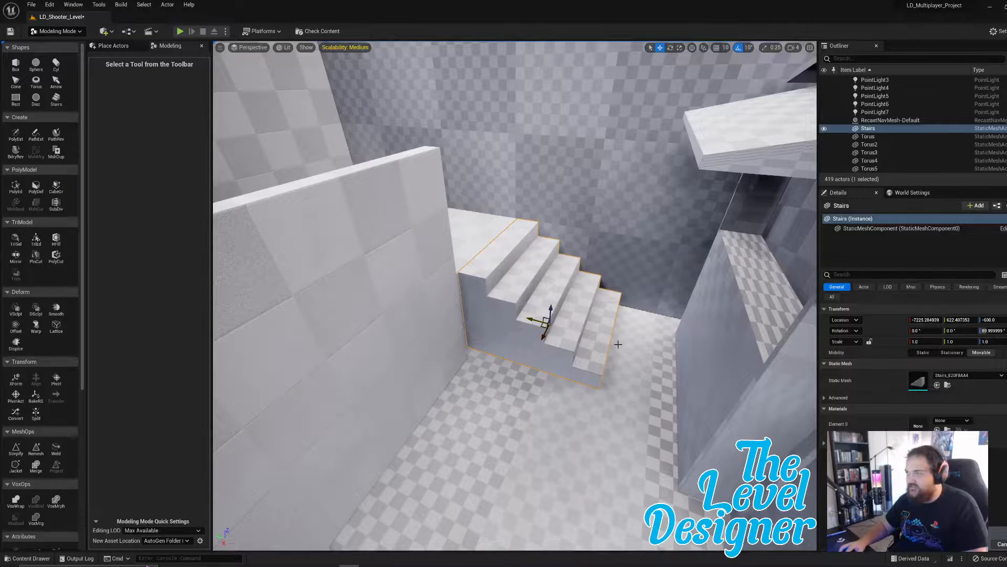
# - Rotate the staircase another 90° and move it toward the front, against the outer side of the low return wall
pyautogui.press('s')
pyautogui.moveTo(618, 345); pyautogui.dragTo(496, 328, button='right')
pyautogui.press('e')
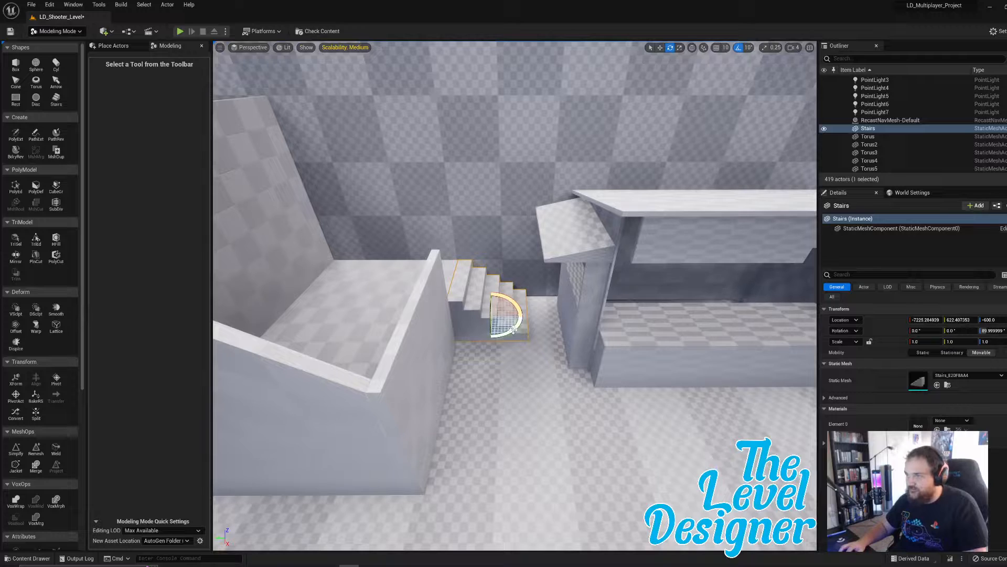
pyautogui.moveTo(513, 329); pyautogui.dragTo(484, 409)
pyautogui.press('w')
pyautogui.moveTo(484, 409); pyautogui.dragTo(451, 348, button='right')
pyautogui.moveTo(431, 360); pyautogui.dragTo(376, 364)
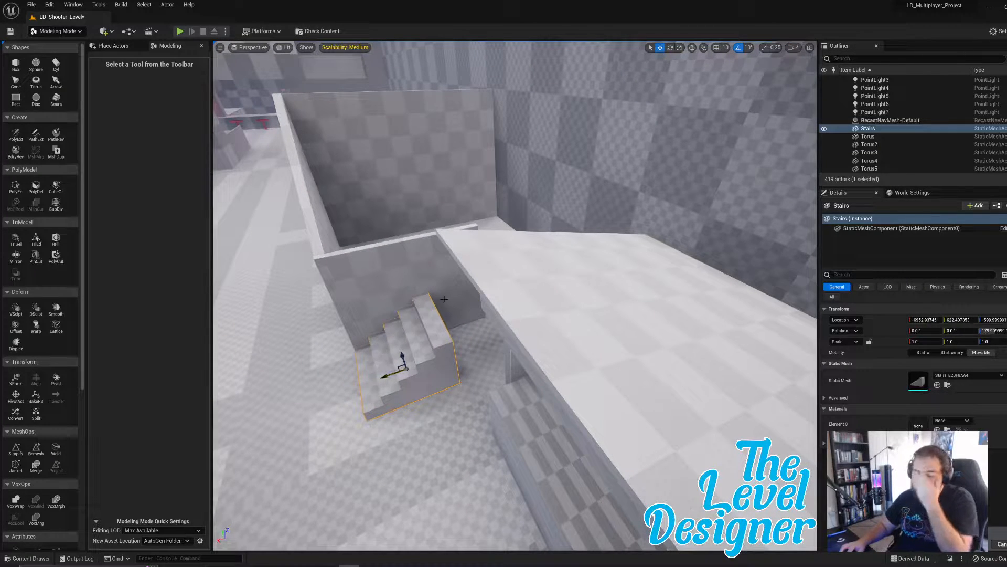
# - Push the platform's wall-side face inward, try extruding it back to the back wall, and undo that extrusion
pyautogui.moveTo(602, 310); pyautogui.dragTo(466, 259, button='right')
pyautogui.click(595, 340)
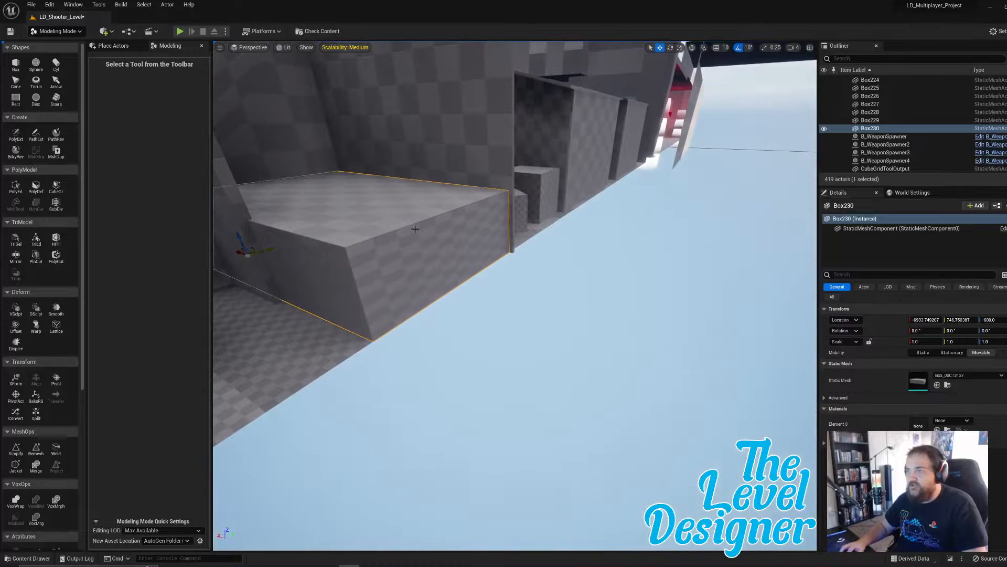
pyautogui.click(15, 187)
pyautogui.click(480, 254)
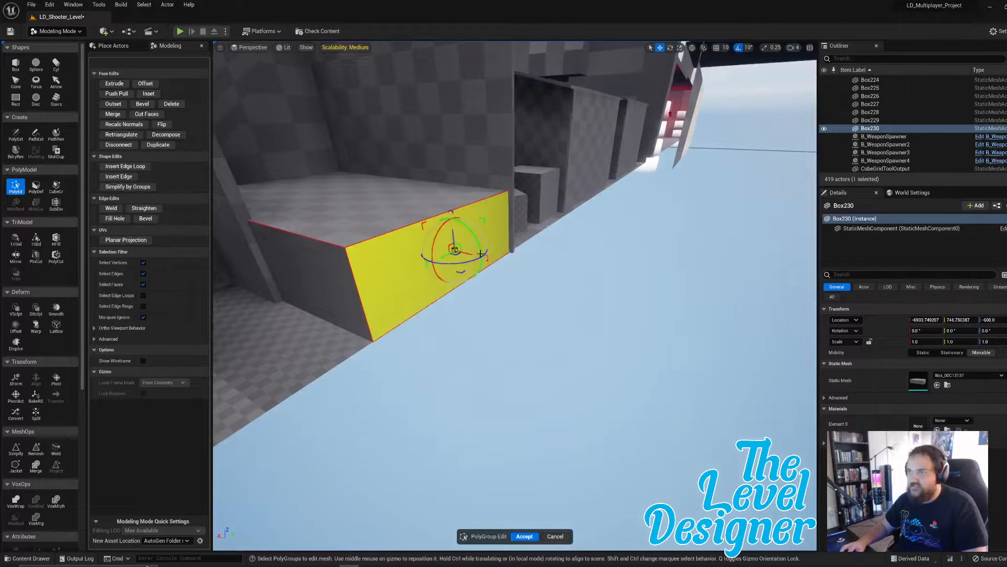
pyautogui.moveTo(480, 254); pyautogui.dragTo(581, 266, button='right')
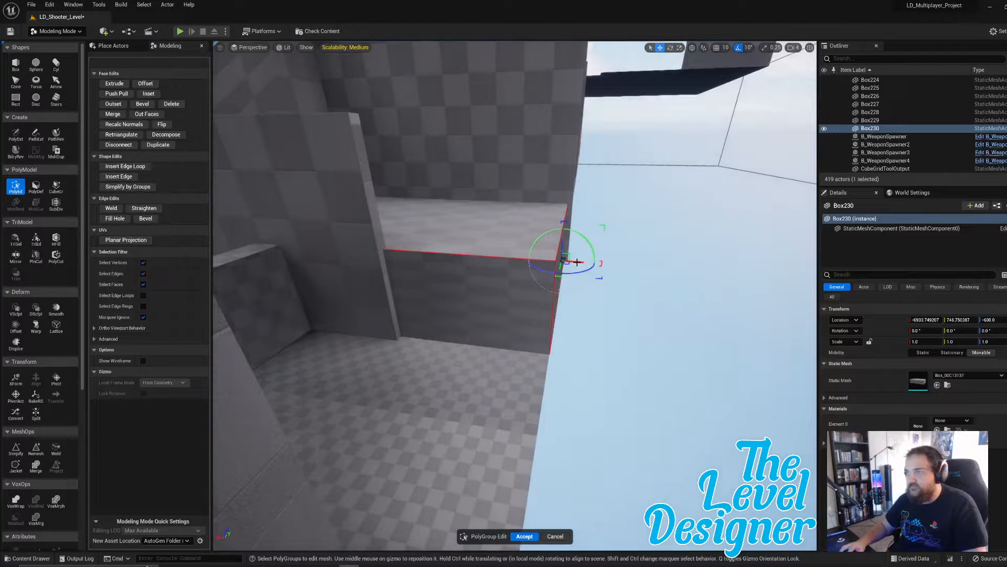
pyautogui.moveTo(577, 262); pyautogui.dragTo(459, 259)
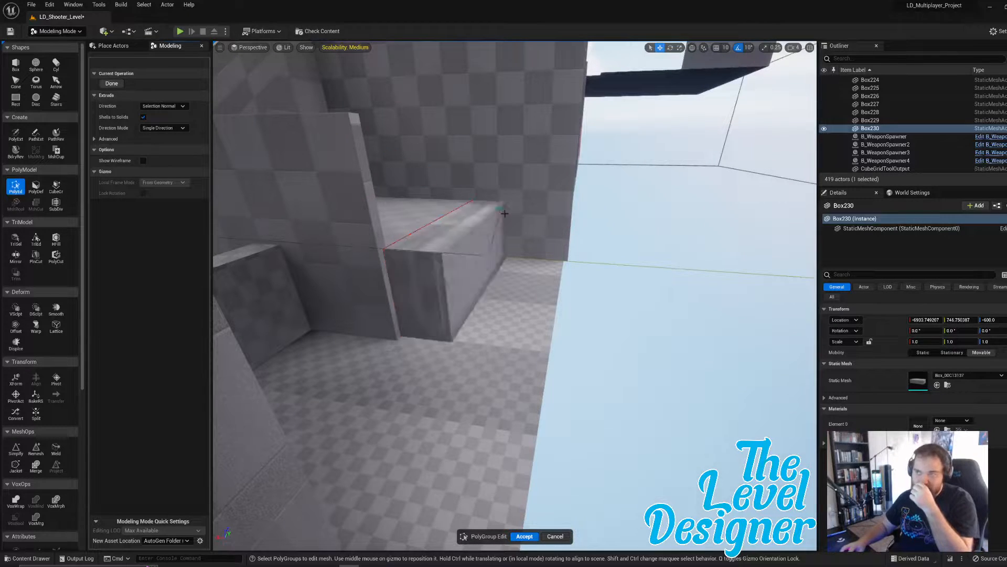
pyautogui.click(561, 241)
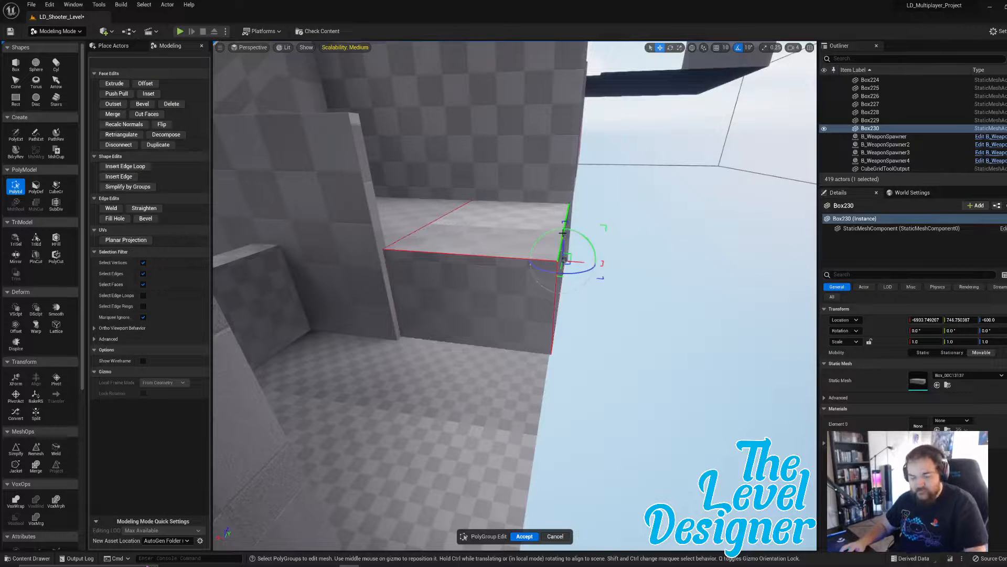
pyautogui.hotkey('ctrl', 'z')
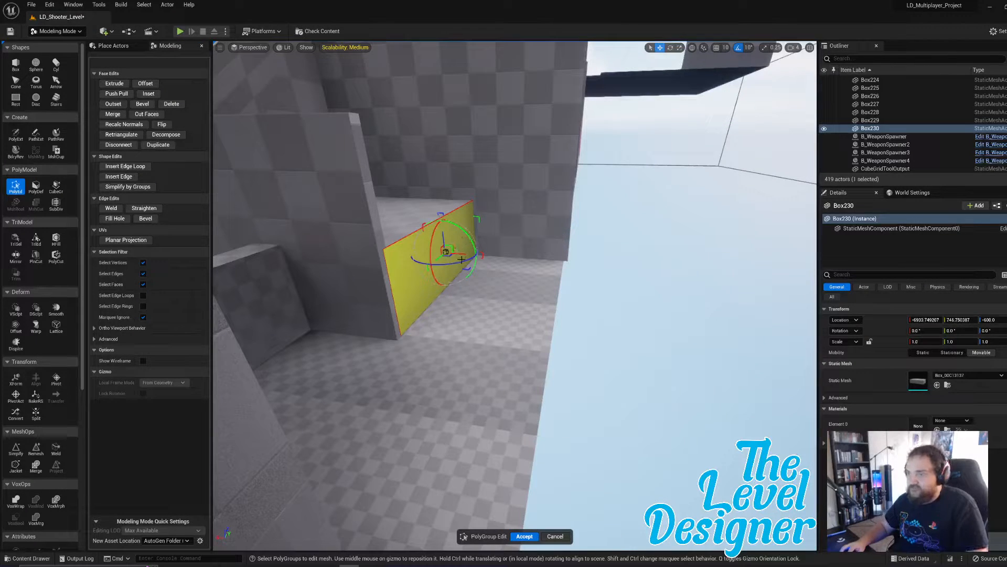
# - Push the platform's wall-side face farther inward to line up with the staircase's edge, and extrude it back to the wall
pyautogui.moveTo(459, 253); pyautogui.dragTo(409, 246)
pyautogui.moveTo(408, 246); pyautogui.dragTo(409, 276, button='right')
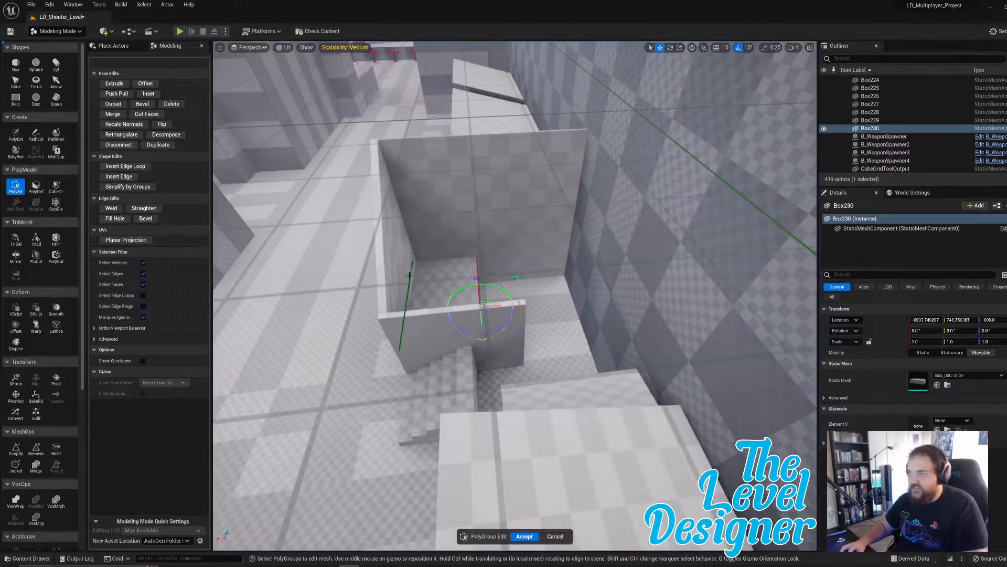
pyautogui.moveTo(491, 306); pyautogui.dragTo(477, 307)
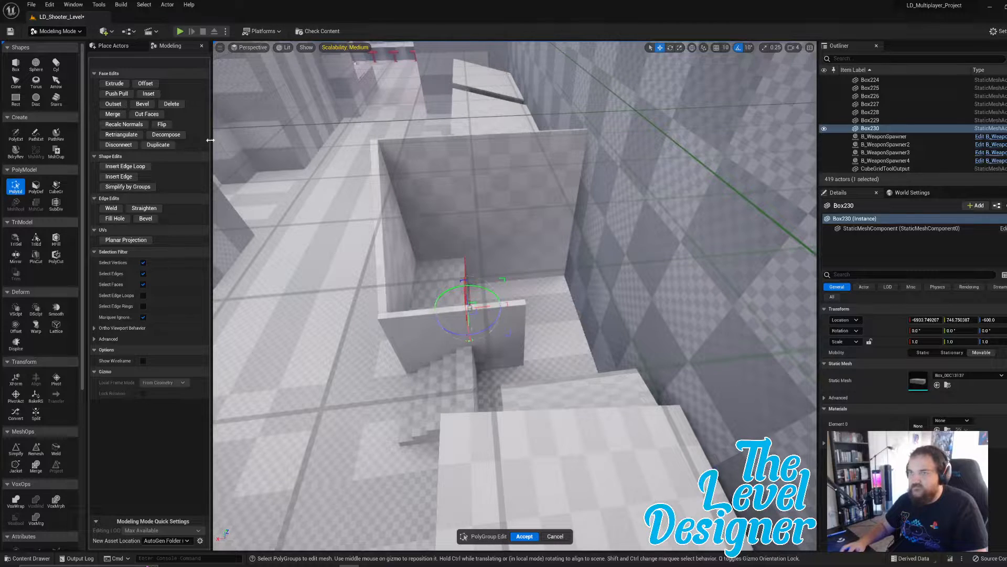
pyautogui.click(114, 83)
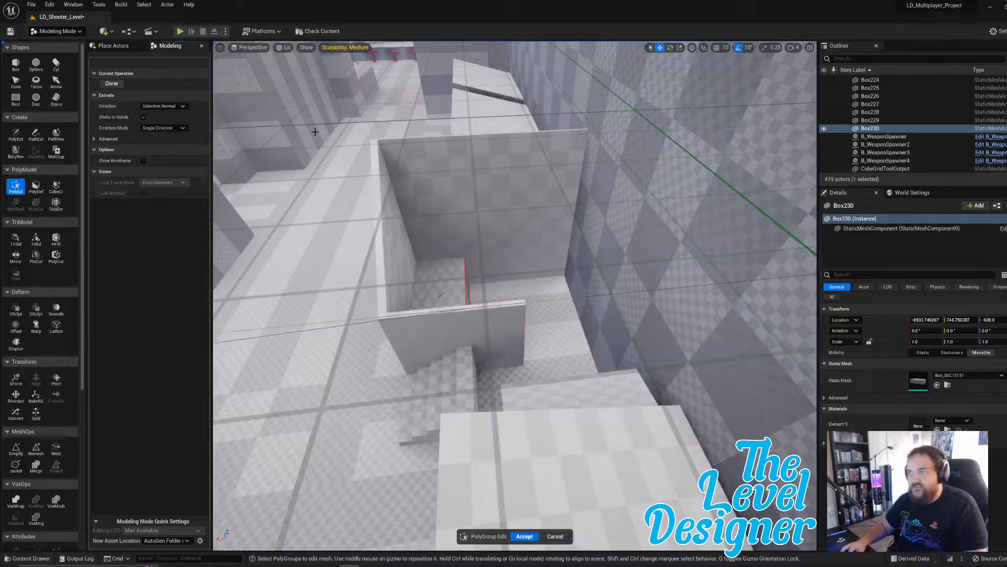
pyautogui.click(593, 303)
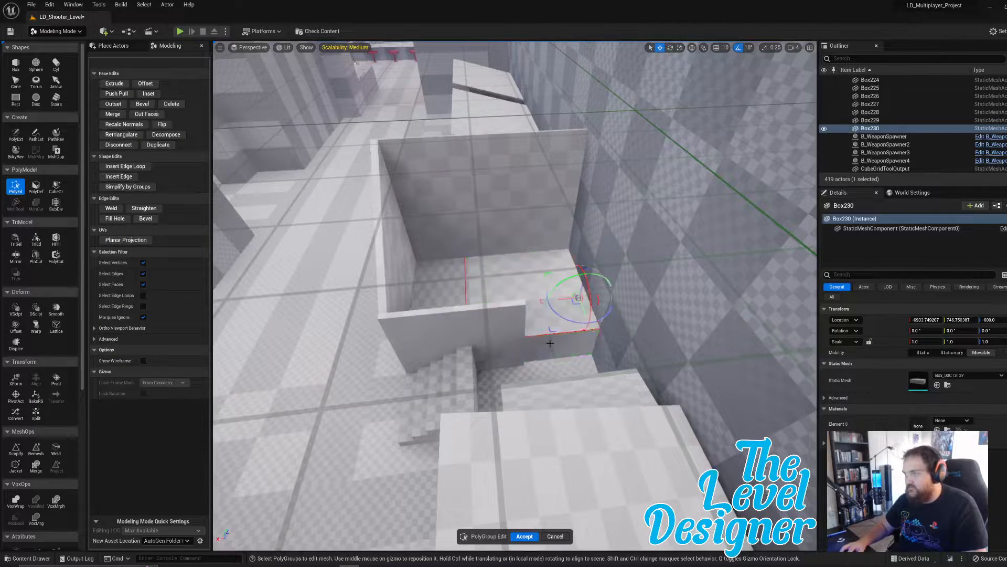
# - Extrude the platform's front face forward to form a landing beside the staircase, past the low return wall
pyautogui.click(562, 344)
pyautogui.click(115, 83)
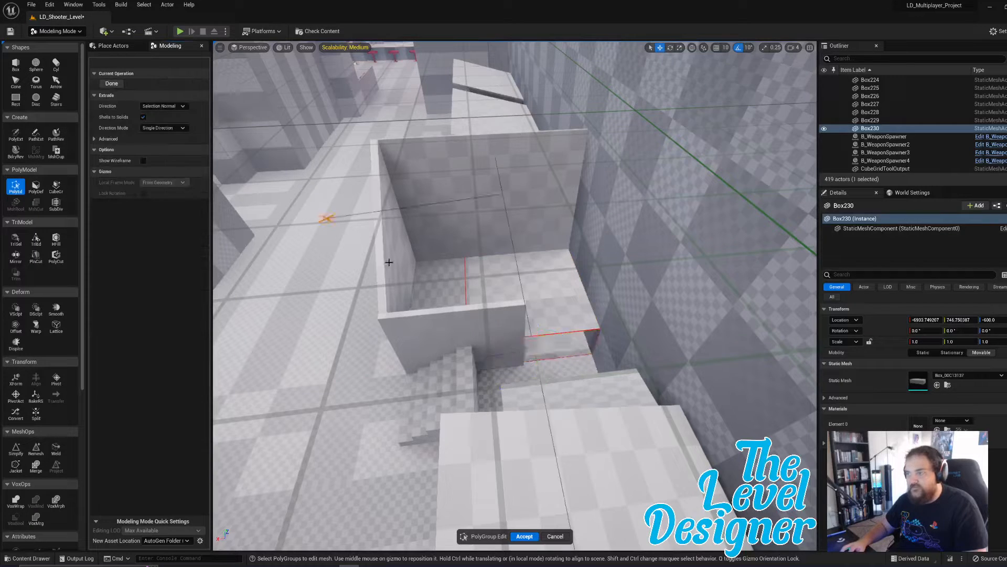
pyautogui.click(492, 413)
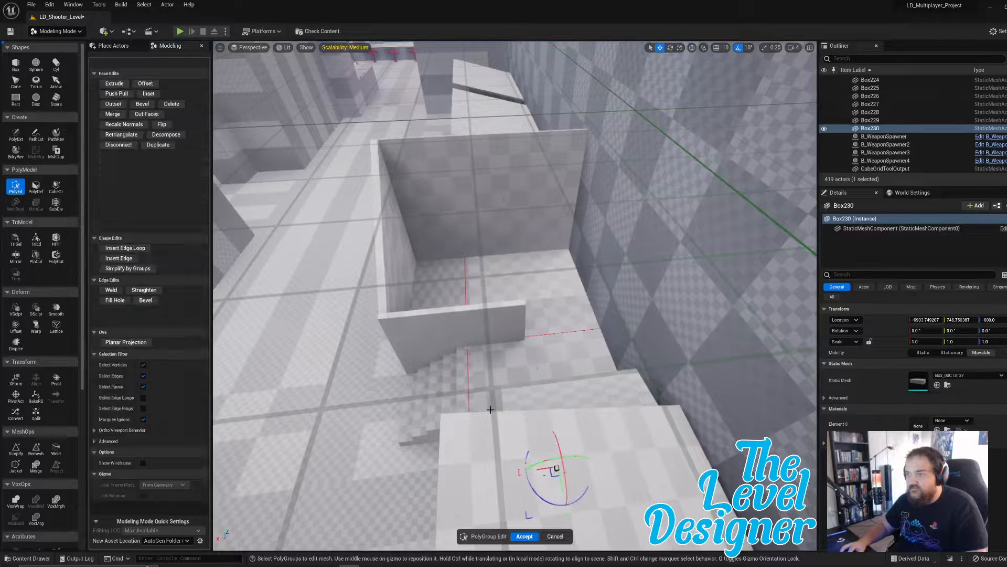
# - Pull the wall-side face of the extruded landing inward to line up with the staircase's edge, and accept the platform edits
pyautogui.moveTo(503, 378); pyautogui.dragTo(619, 367, button='right')
pyautogui.moveTo(540, 383); pyautogui.dragTo(539, 358, button='right')
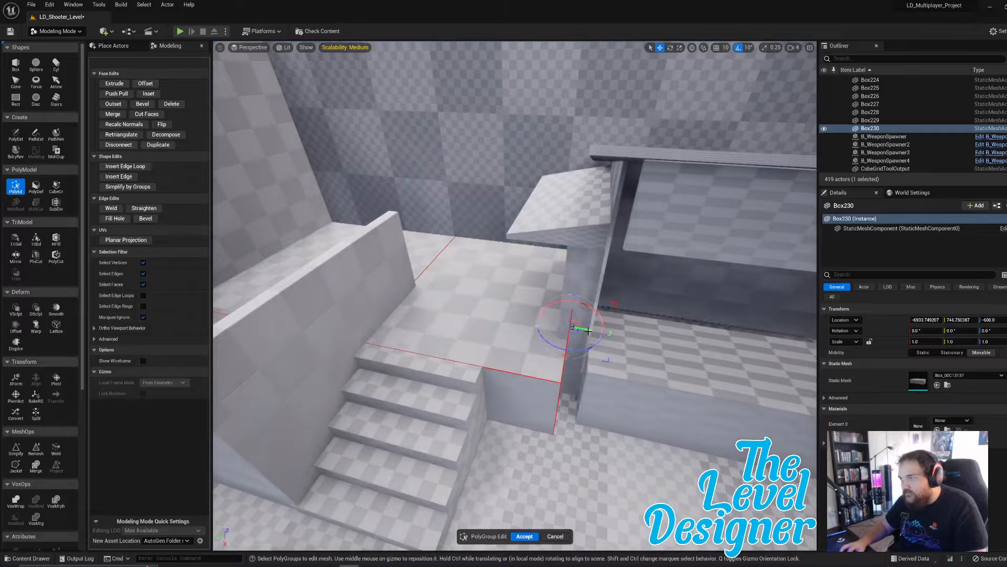
pyautogui.moveTo(585, 328); pyautogui.dragTo(529, 329)
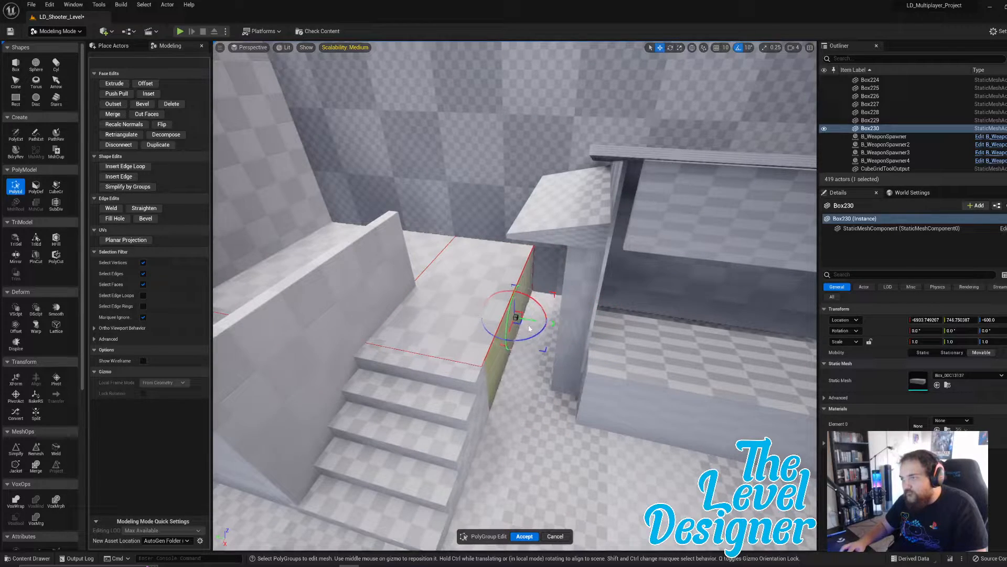
pyautogui.moveTo(495, 279); pyautogui.dragTo(492, 289, button='right')
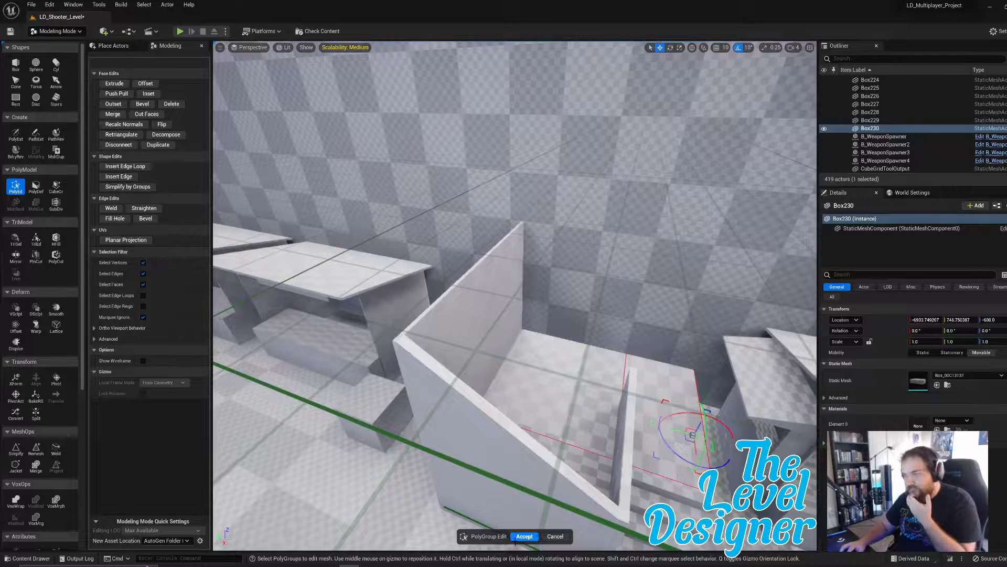
pyautogui.click(524, 536)
# - Lower the top face of the enclosure's tall side wall with PolyGroup Edit and accept the change
pyautogui.click(446, 351)
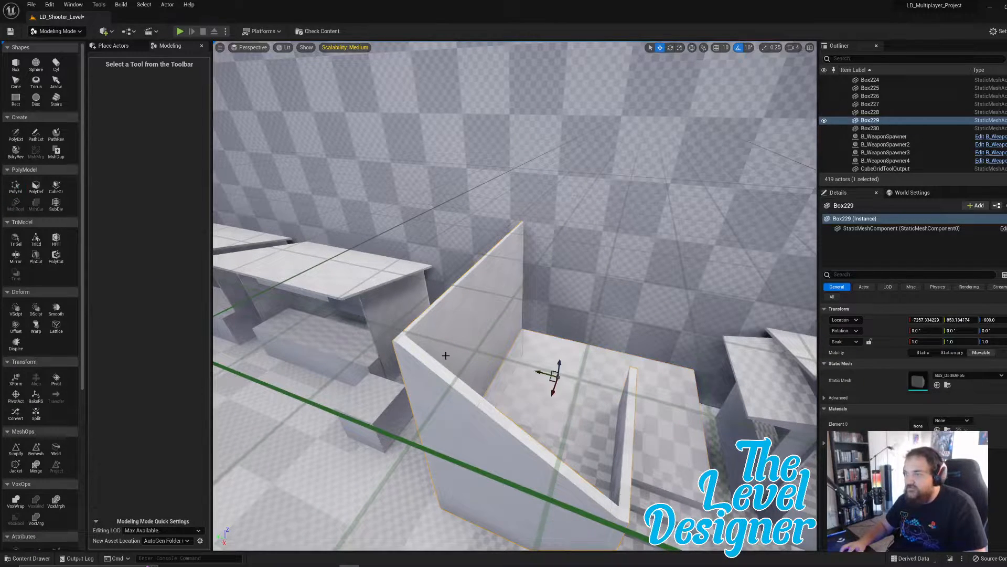
pyautogui.press('f')
pyautogui.click(15, 187)
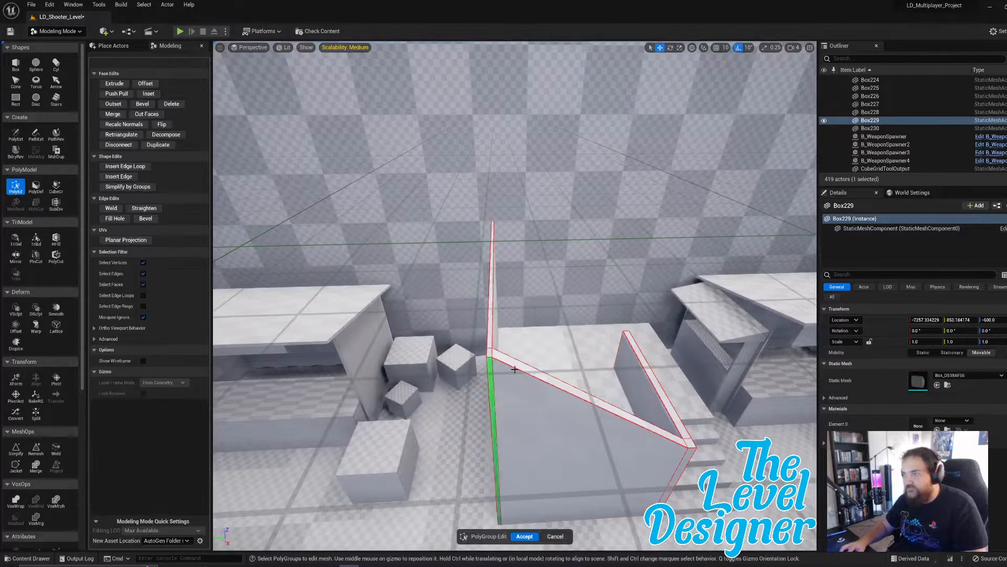
pyautogui.click(491, 339)
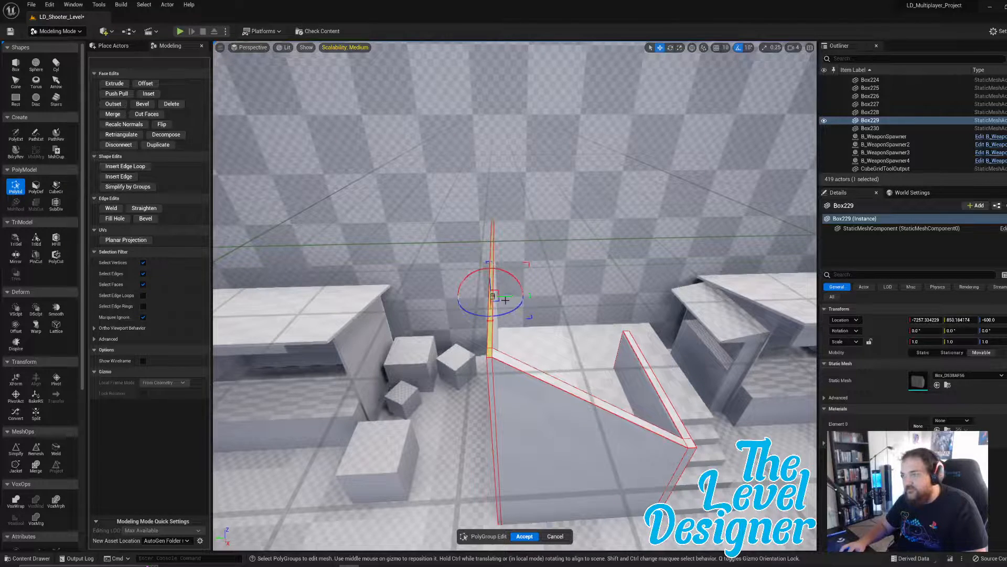
pyautogui.press('f')
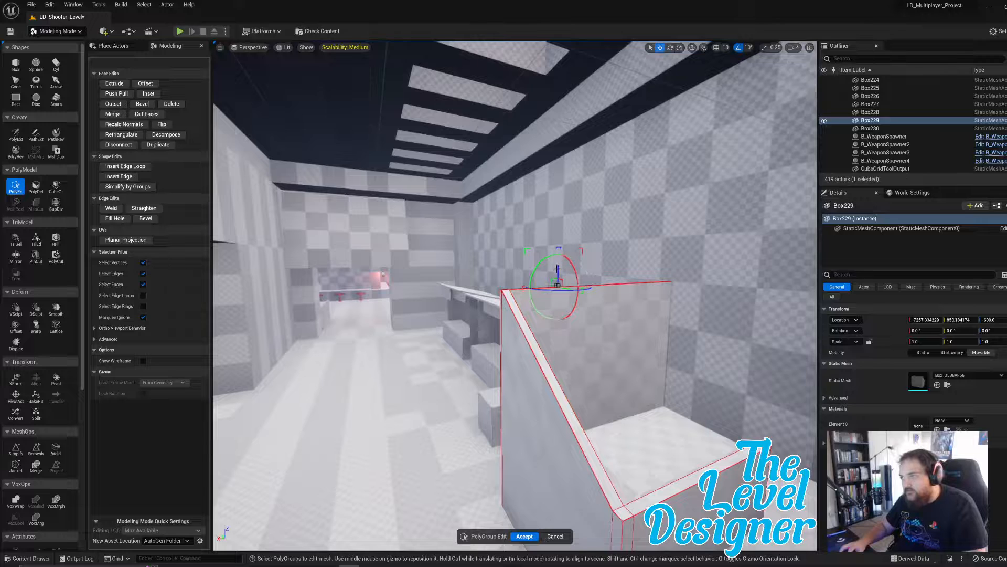
pyautogui.moveTo(556, 268); pyautogui.dragTo(569, 326)
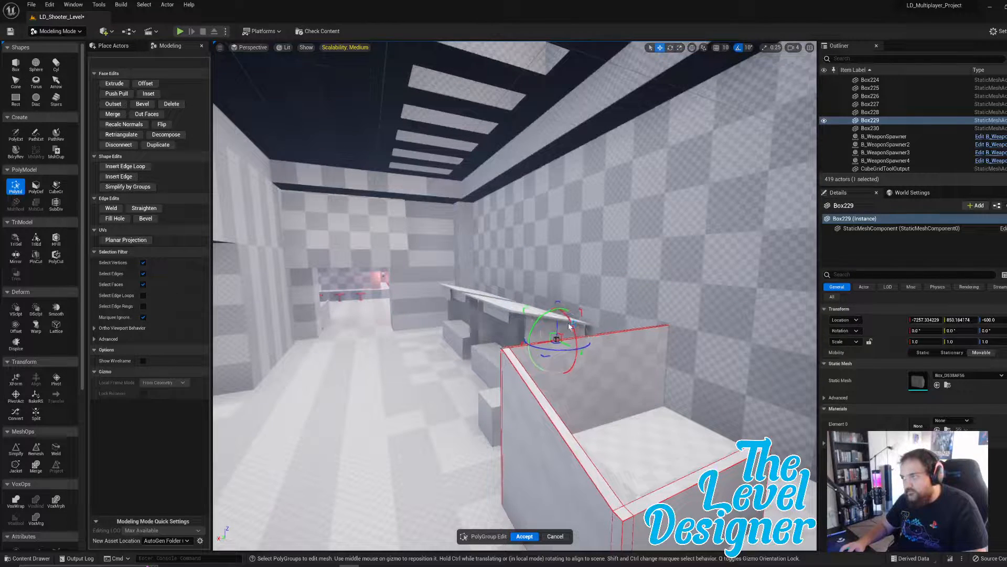
pyautogui.moveTo(569, 326); pyautogui.dragTo(661, 367, button='right')
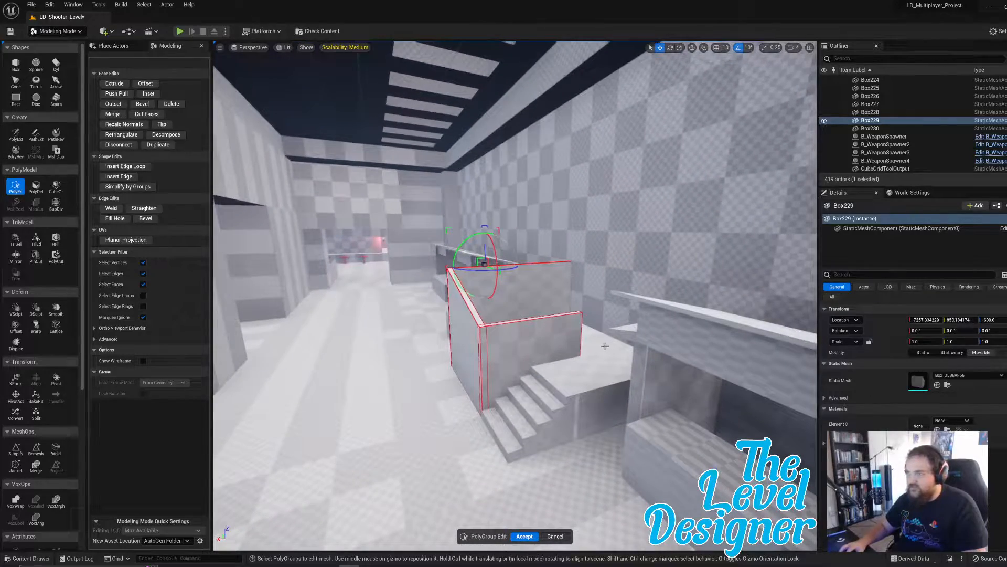
pyautogui.click(532, 536)
# - Place two 100 × 100 × 100 boxes side by side on the raised platform inside the enclosure
pyautogui.moveTo(604, 385); pyautogui.dragTo(604, 404, button='right')
pyautogui.rightClick(608, 194)
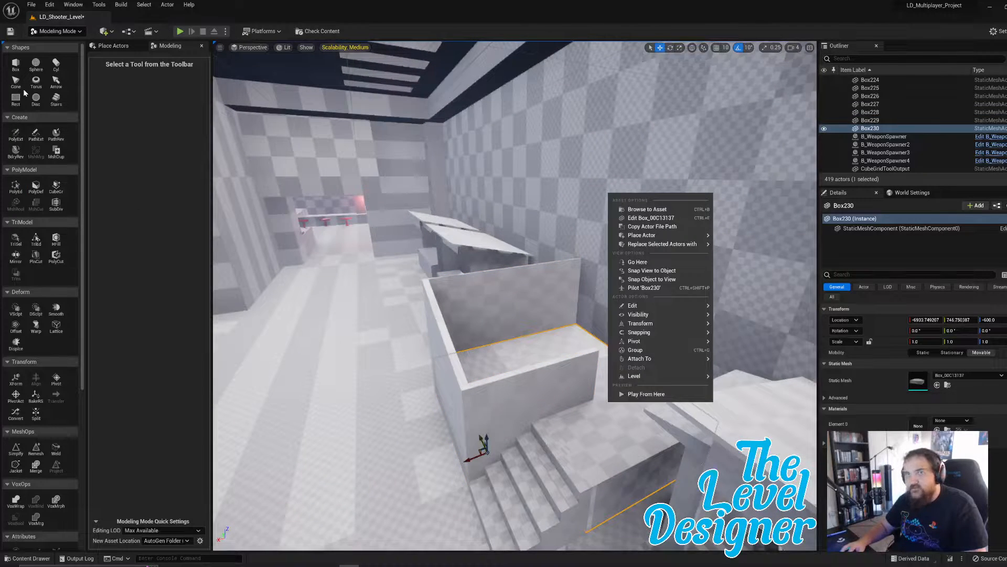
pyautogui.click(16, 63)
pyautogui.click(16, 62)
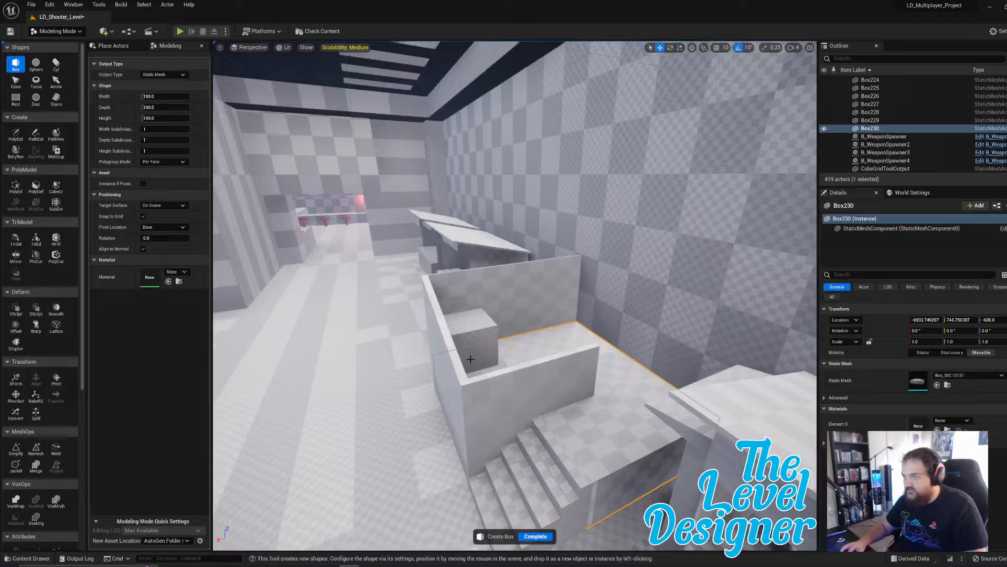
pyautogui.click(470, 359)
pyautogui.click(519, 347)
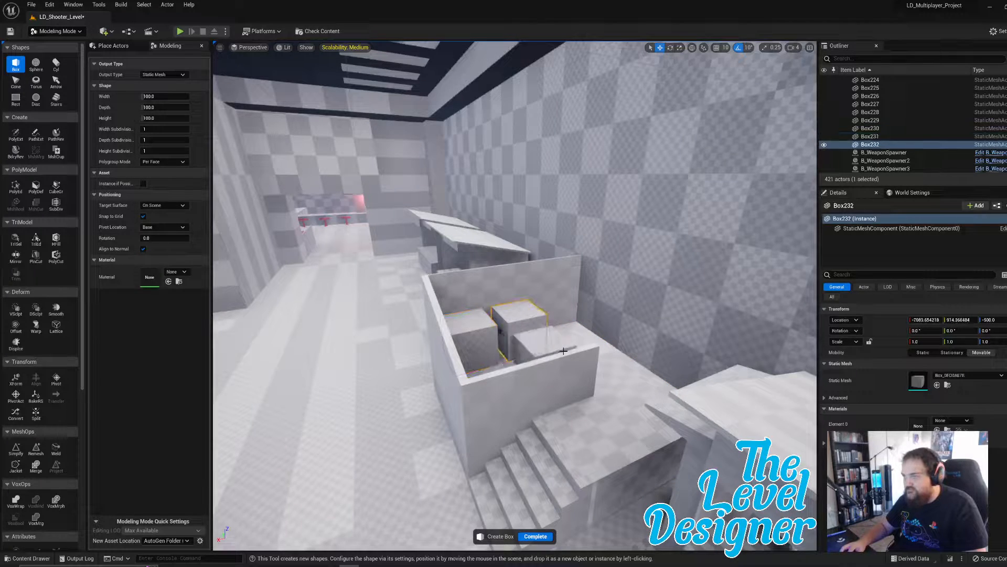
pyautogui.click(535, 536)
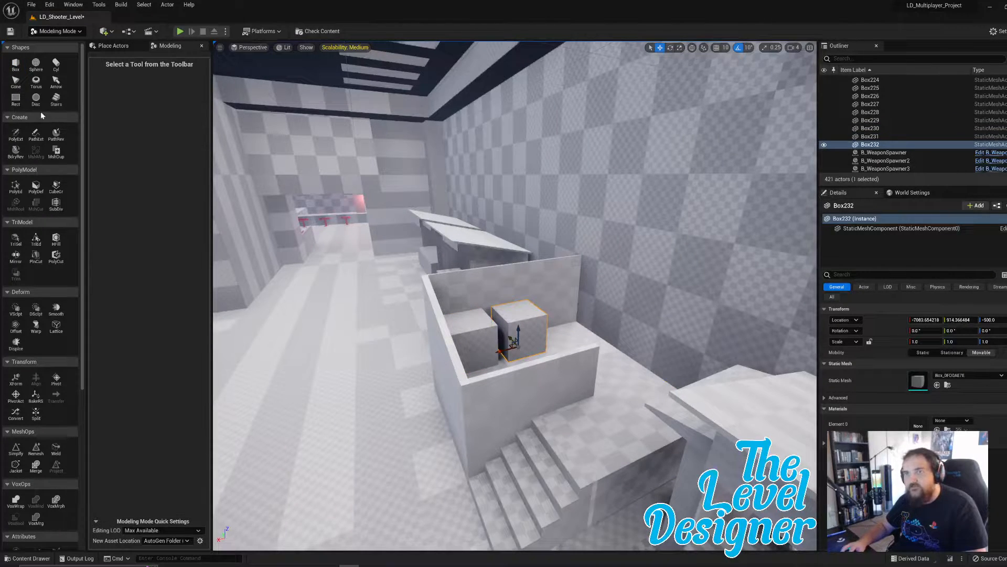
# - Rotate the second box on the platform to -30° about the vertical axis and shift it slightly
pyautogui.press('e')
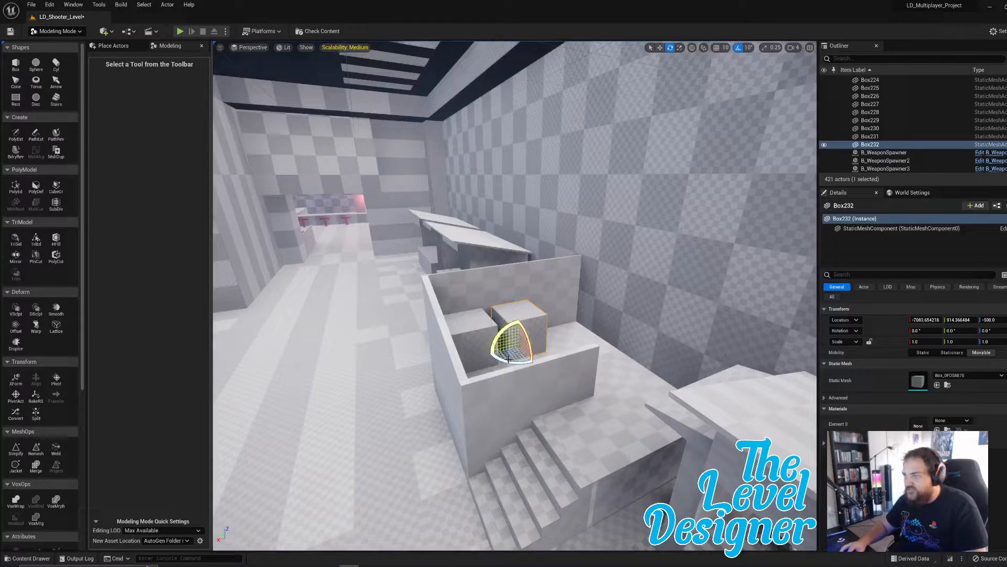
pyautogui.moveTo(508, 359); pyautogui.dragTo(512, 348)
pyautogui.press('w')
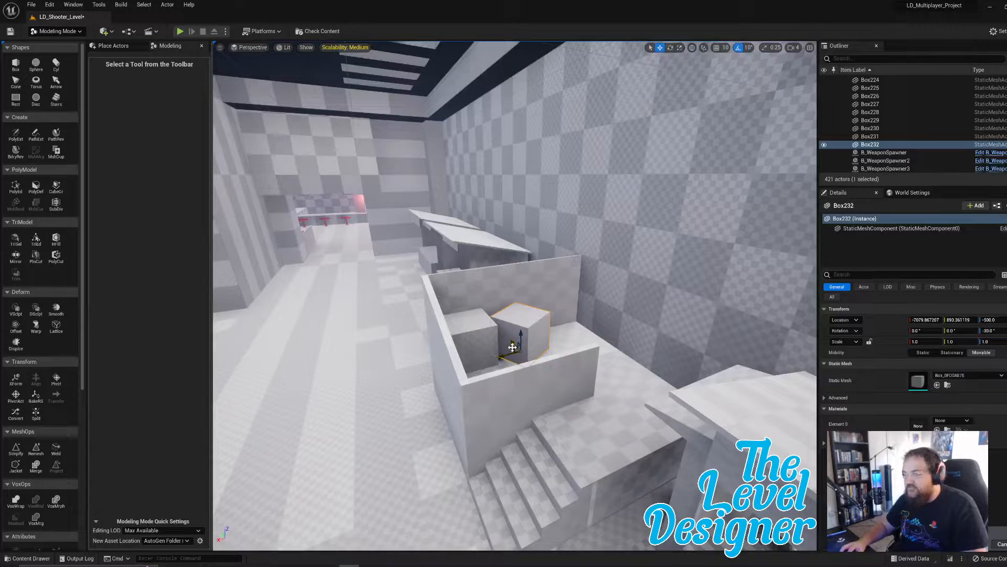
pyautogui.press('w')
# - Save all modified levels and assets
pyautogui.moveTo(572, 289)
pyautogui.mouseDown(button='right')
pyautogui.moveTo(577, 309)
pyautogui.moveTo(543, 304)
pyautogui.moveTo(571, 289)
pyautogui.mouseUp(button='right')
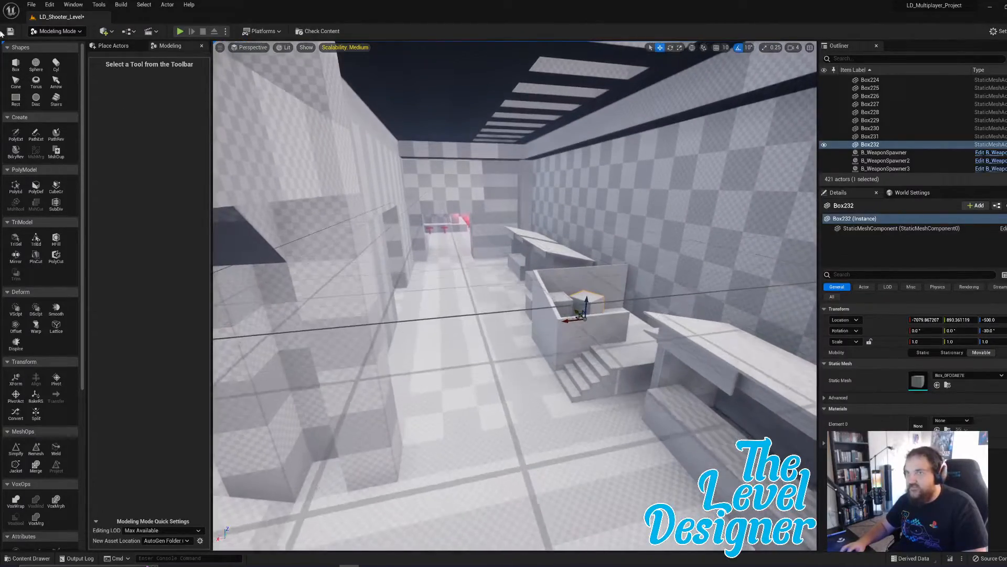
pyautogui.click(32, 5)
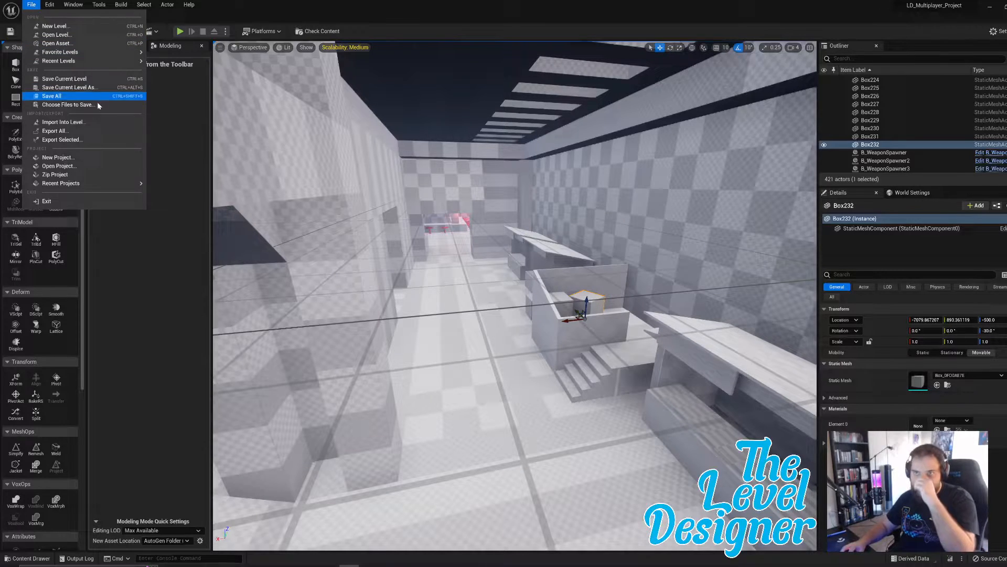
pyautogui.click(70, 95)
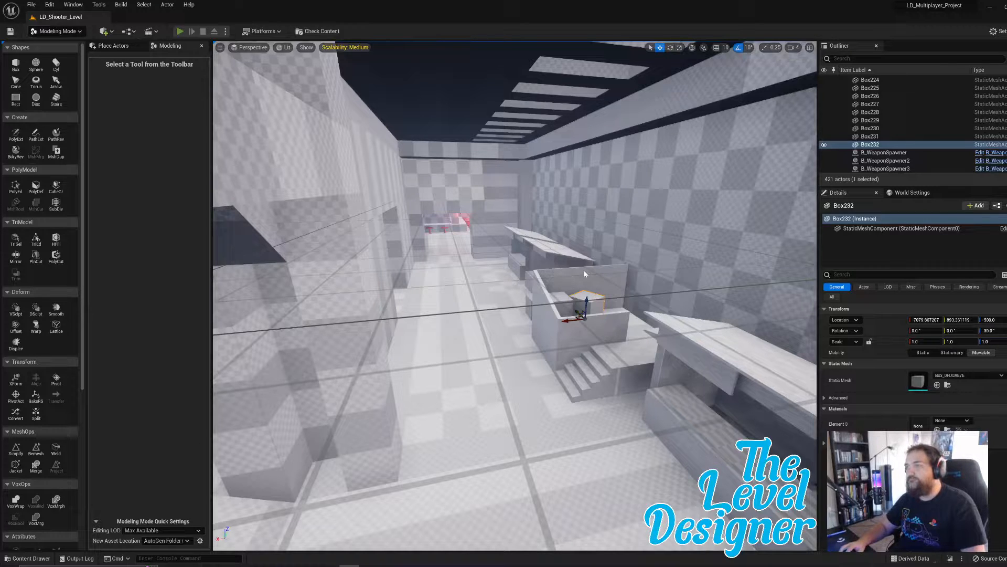
# - Playtest the level by running the character through to the booth row and enclosure, and end the play session
pyautogui.hotkey('alt', 'p')
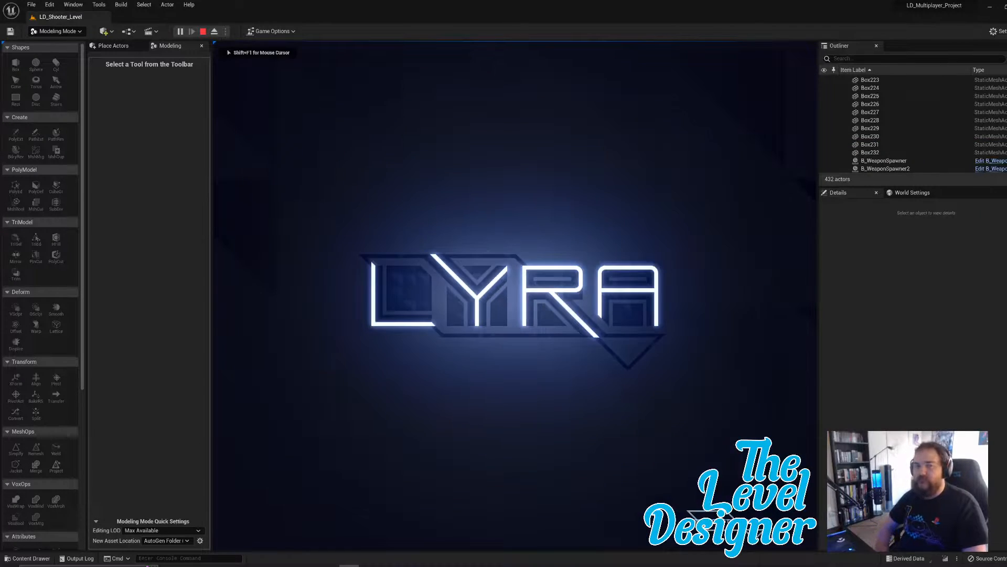
pyautogui.press('w')
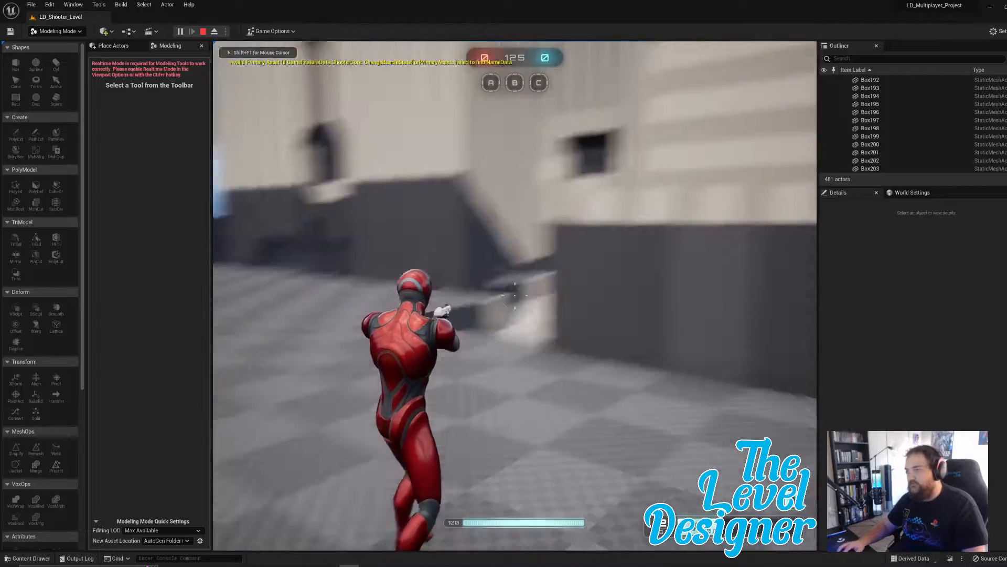
pyautogui.press('w')
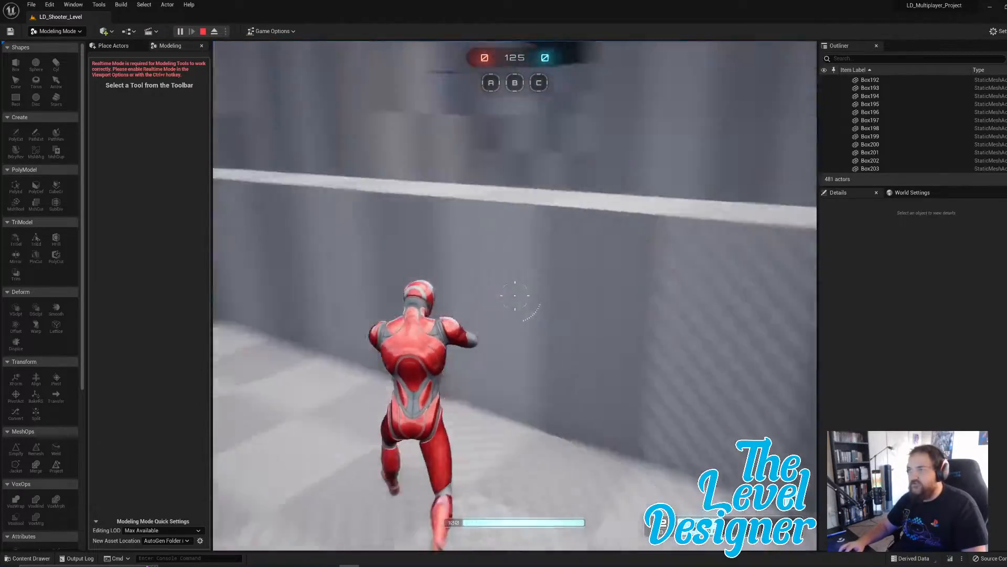
pyautogui.press('w')
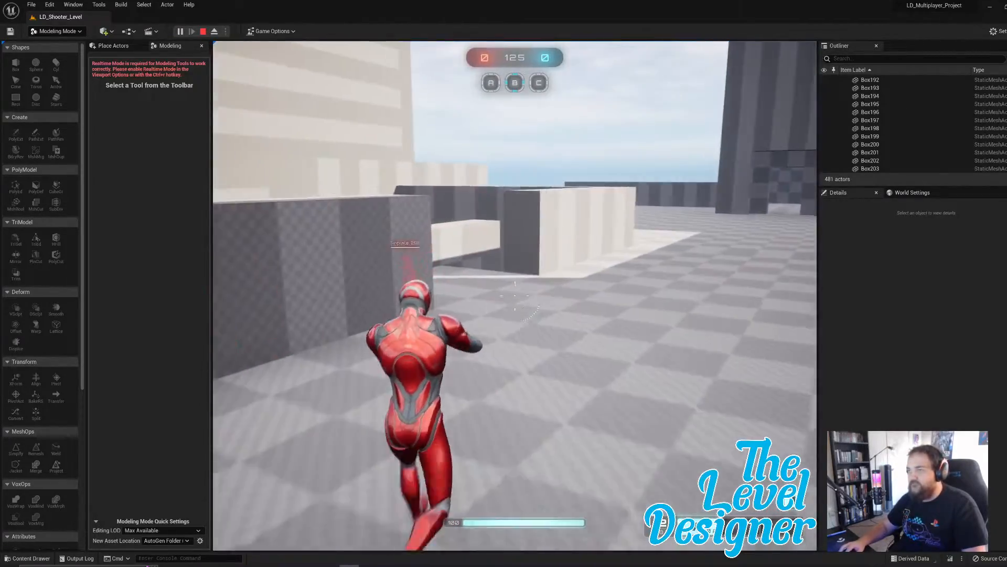
pyautogui.press('w')
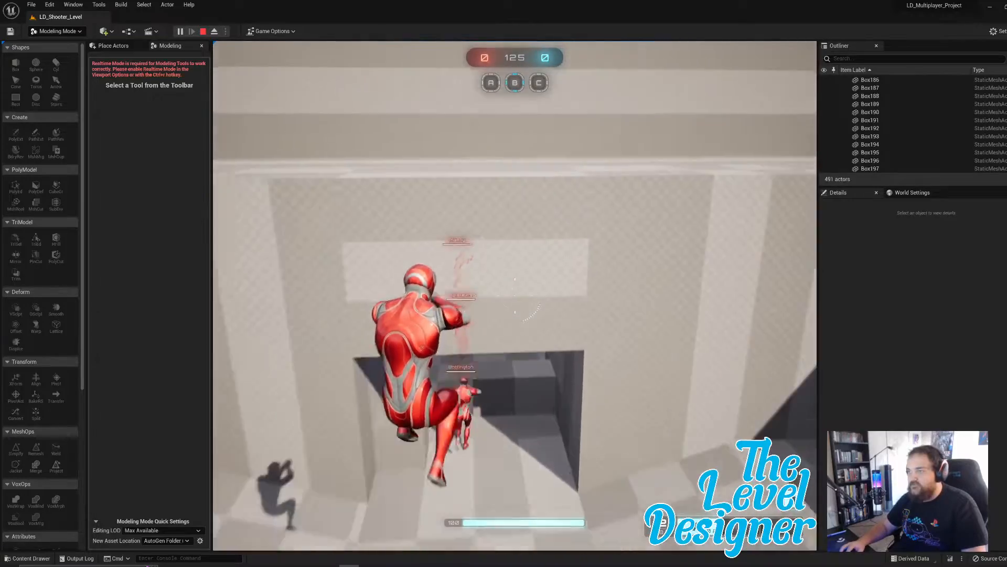
pyautogui.press('w')
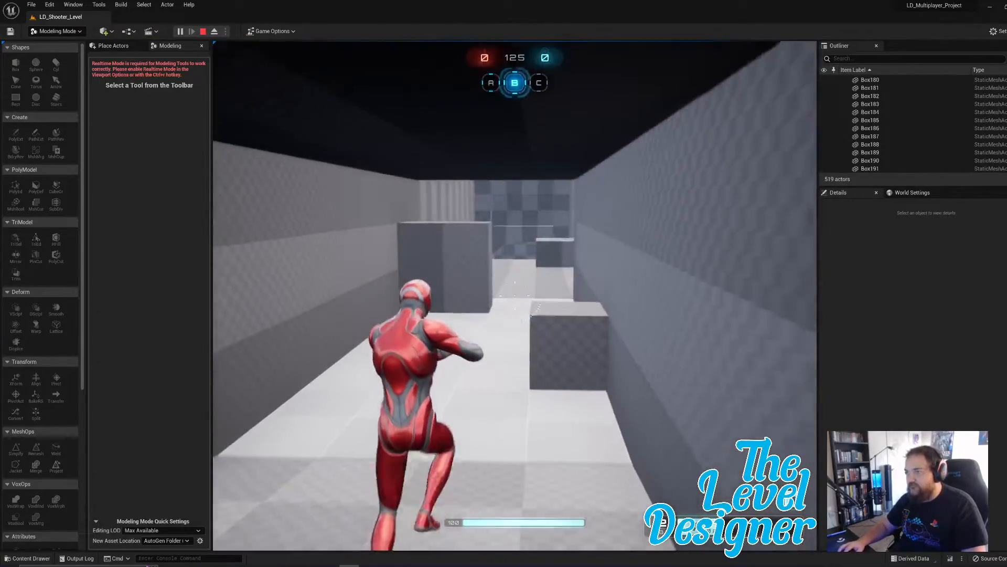
pyautogui.press('w')
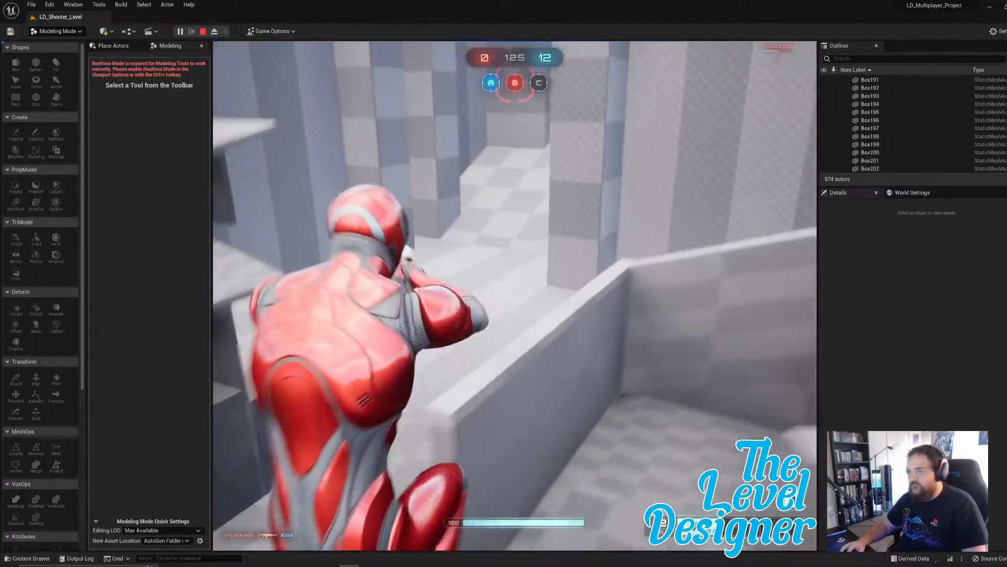
pyautogui.press('Escape')
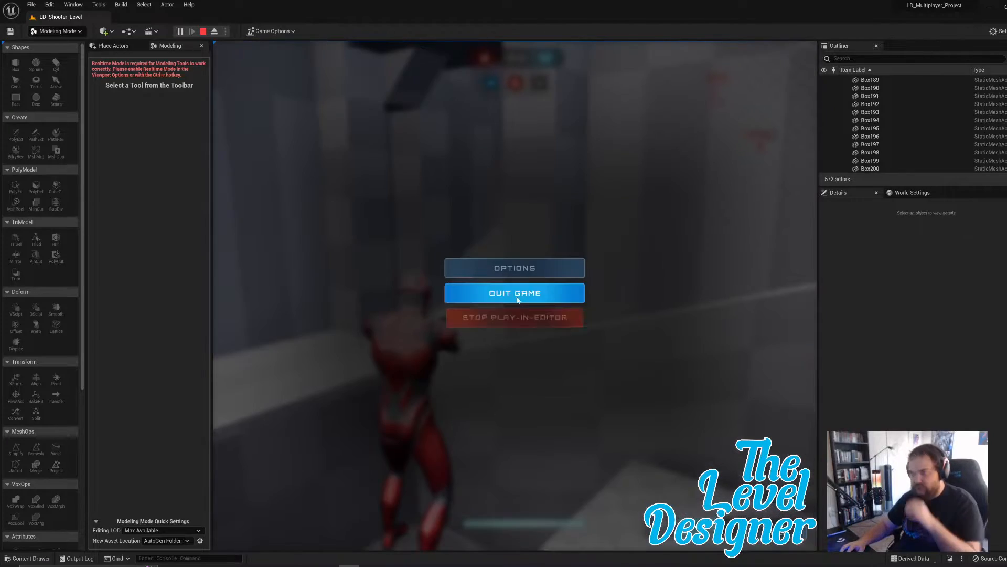
pyautogui.click(515, 317)
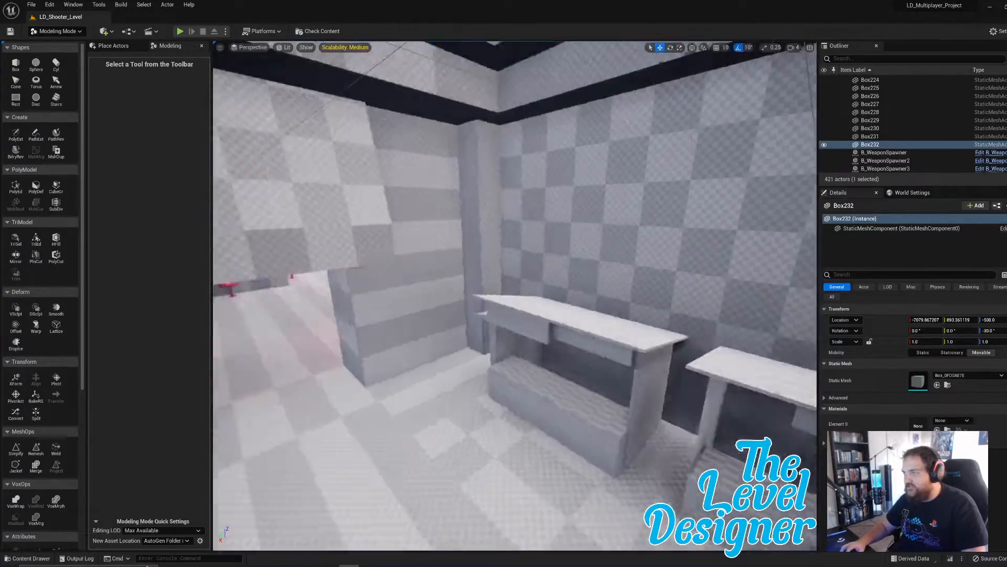
# - Place a 100 × 100 × 100 box on the floor just outside the enclosure's sloped front wall
pyautogui.moveTo(514, 296); pyautogui.dragTo(719, 294, button='right')
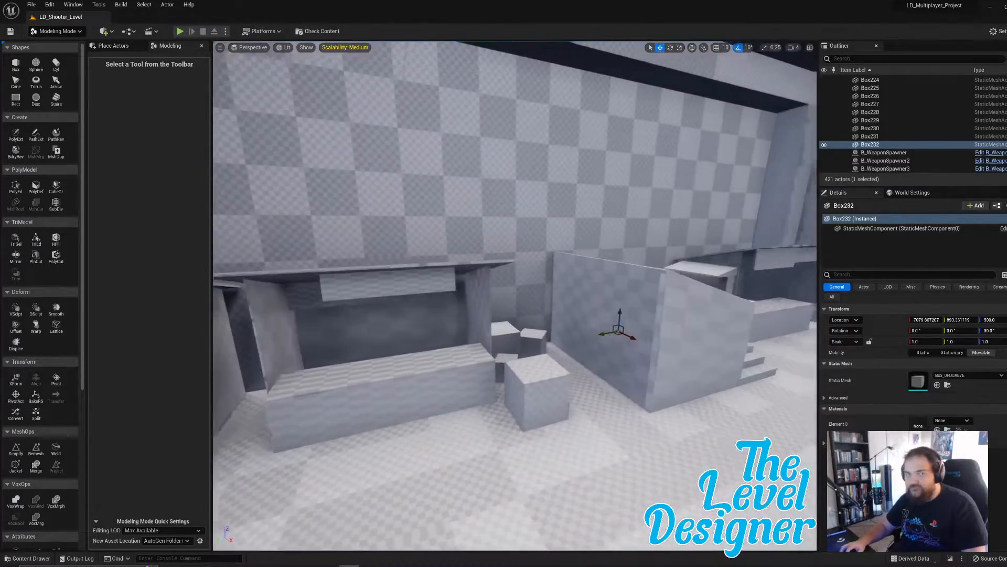
pyautogui.moveTo(624, 319); pyautogui.dragTo(625, 319, button='right')
pyautogui.press('w')
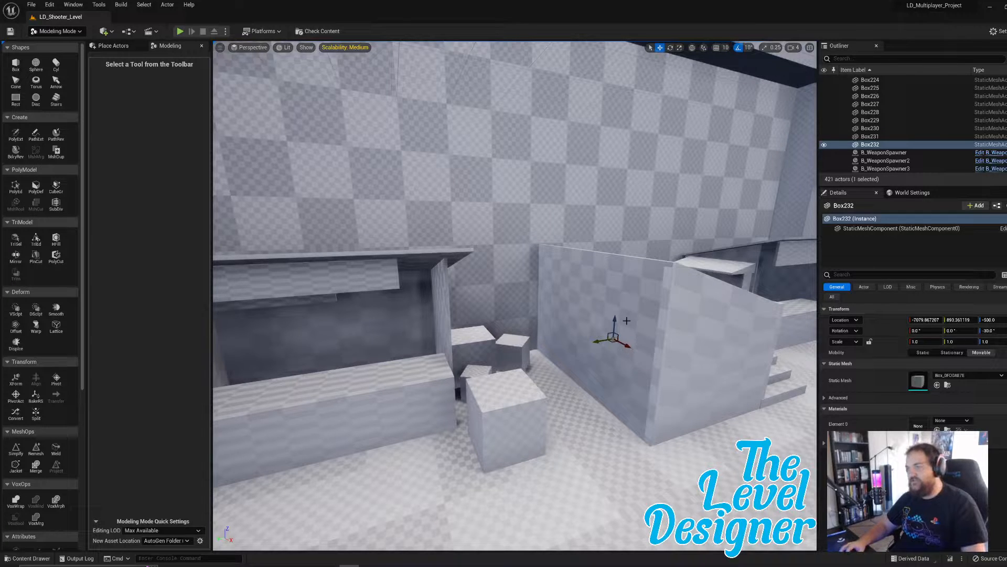
pyautogui.press('d')
pyautogui.moveTo(561, 295); pyautogui.dragTo(601, 336, button='right')
pyautogui.press('w')
pyautogui.press('e')
pyautogui.press('d')
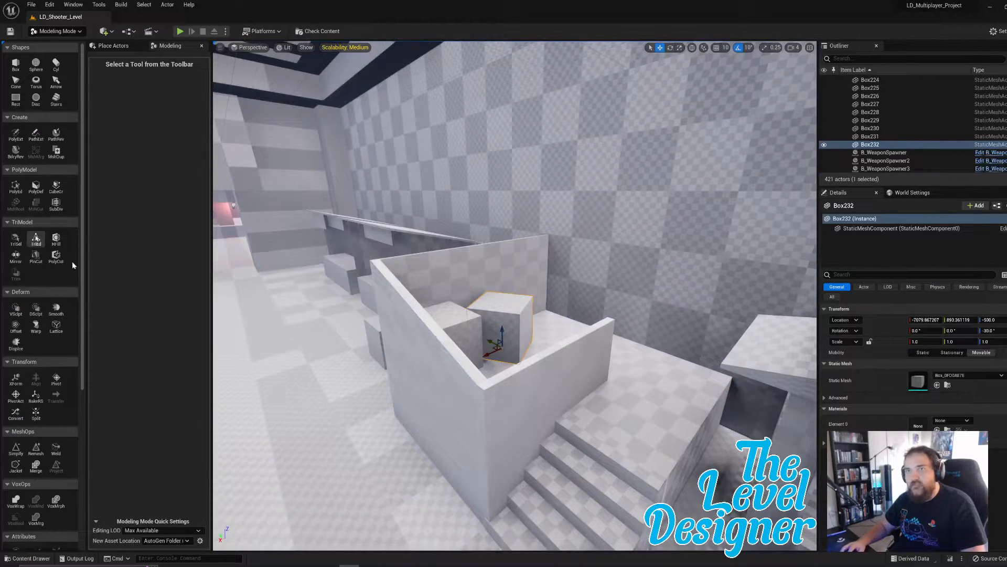
pyautogui.click(16, 64)
pyautogui.click(353, 455)
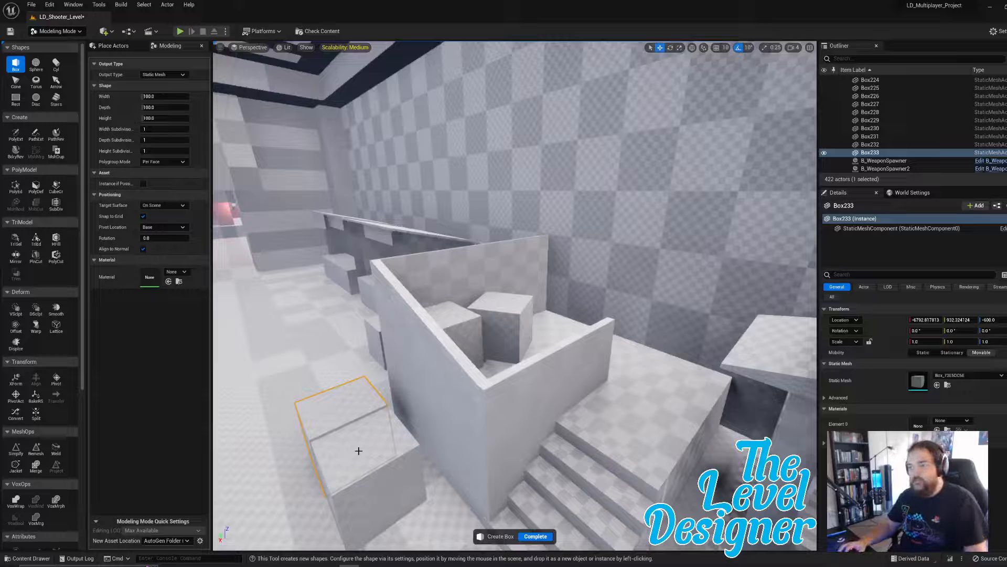
pyautogui.click(536, 536)
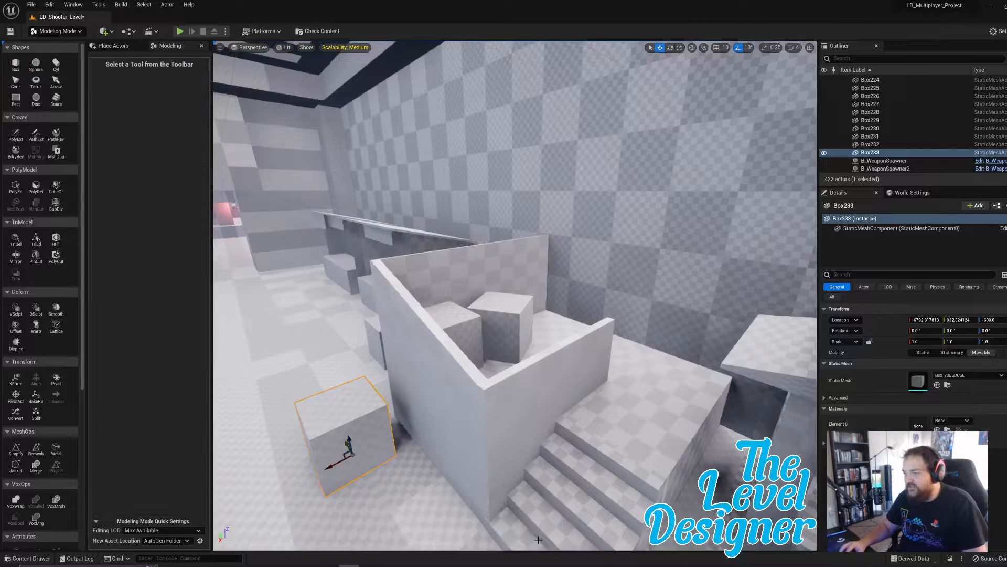
pyautogui.moveTo(524, 252); pyautogui.dragTo(506, 322, button='right')
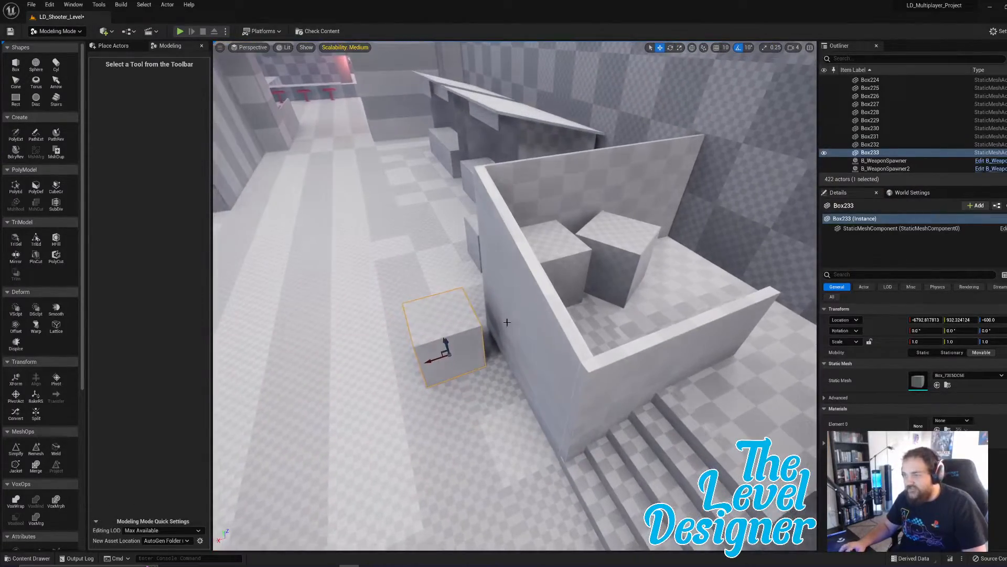
pyautogui.press('e')
pyautogui.press('r')
pyautogui.moveTo(450, 356); pyautogui.dragTo(447, 315)
pyautogui.hotkey('ctrl', 'z')
pyautogui.hotkey('ctrl', 'z')
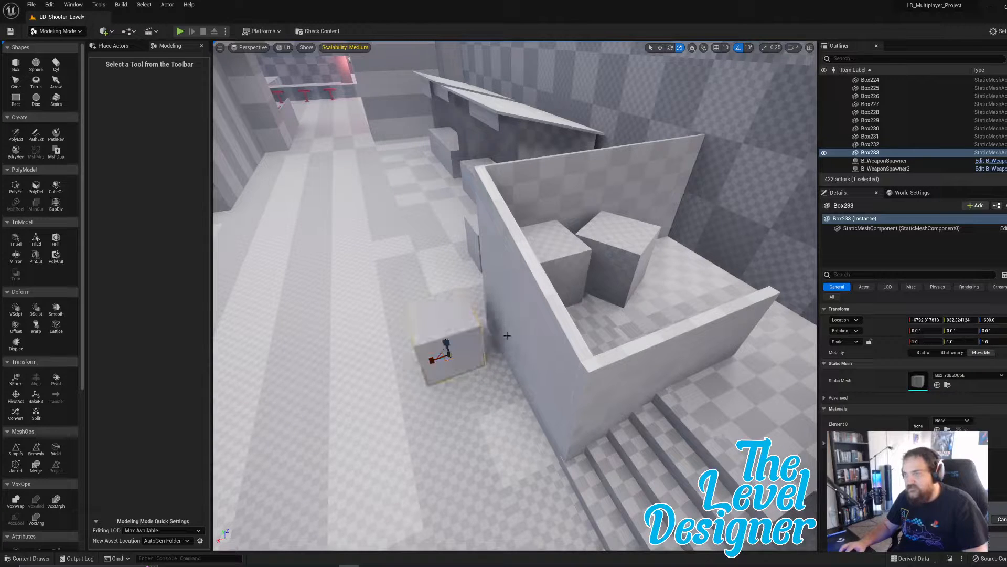
# - Start a PolyGroup Edit on the new floor box, select the whole mesh and scale it uniformly down to a small cube
pyautogui.click(16, 186)
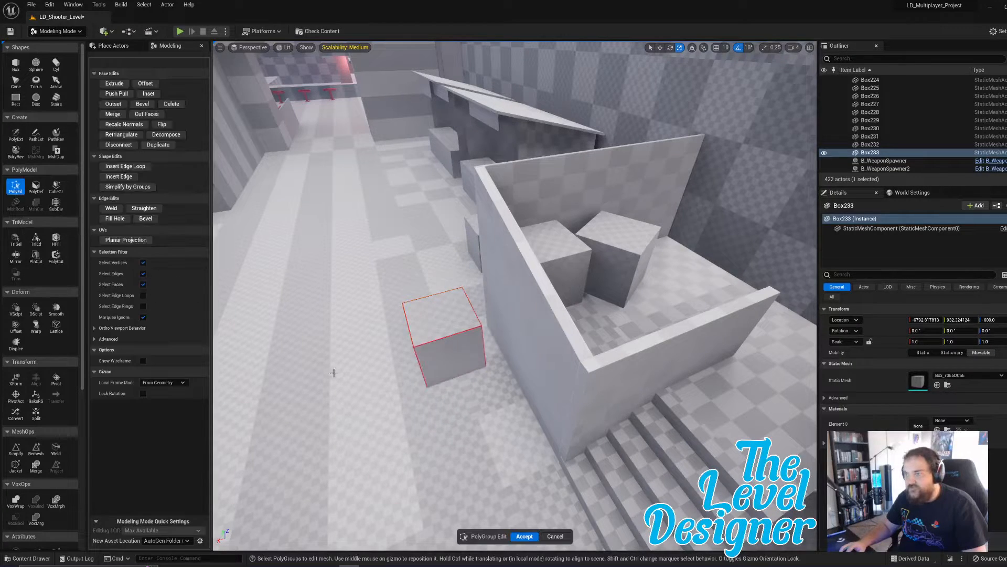
pyautogui.moveTo(340, 252); pyautogui.dragTo(519, 423)
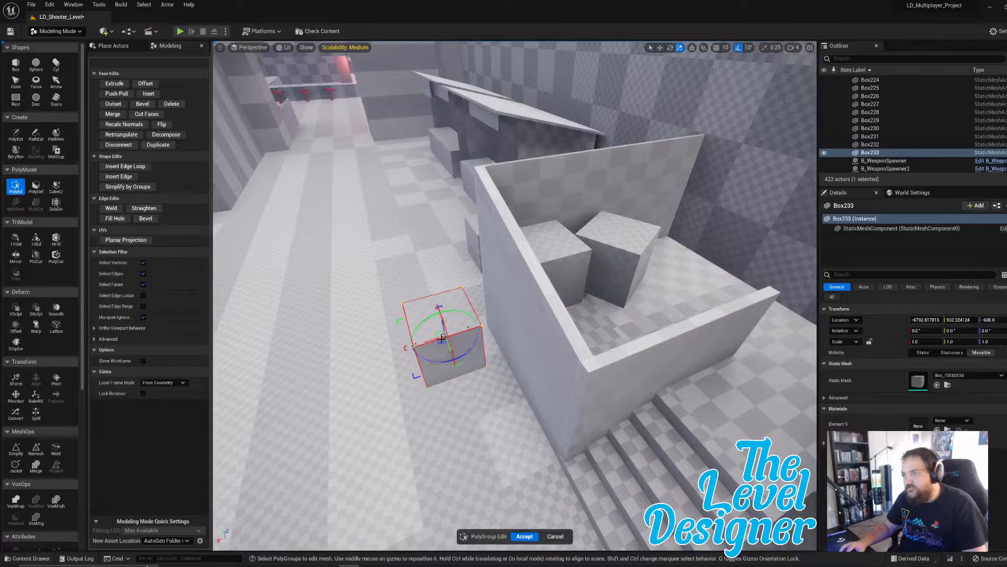
pyautogui.moveTo(442, 337); pyautogui.dragTo(434, 348)
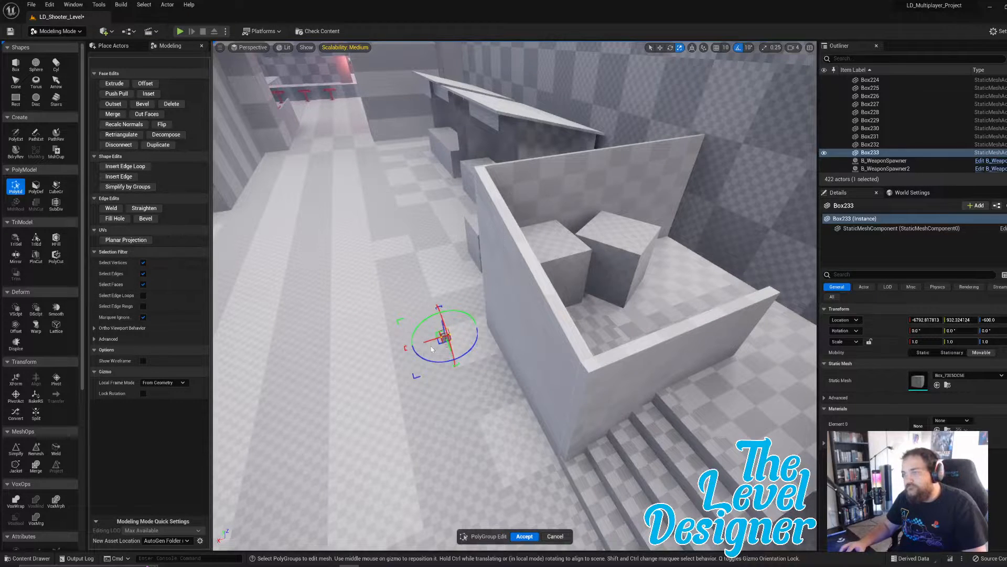
# - Stretch the small cube upward into a tall thin post beside the enclosure's sloped wall and scale the whole post down uniformly
pyautogui.moveTo(448, 334); pyautogui.dragTo(473, 387, button='right')
pyautogui.moveTo(499, 378); pyautogui.dragTo(513, 150)
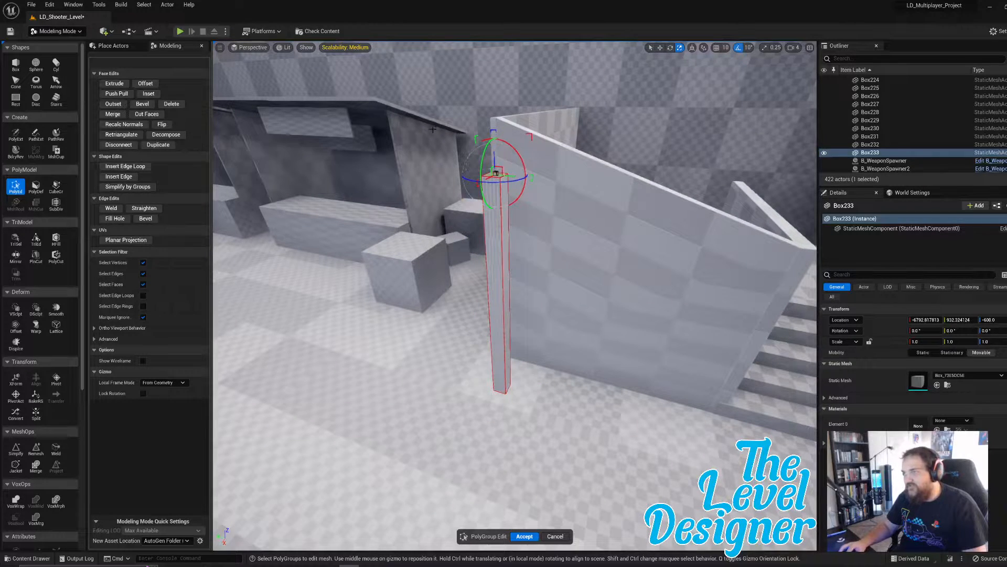
pyautogui.moveTo(433, 129); pyautogui.dragTo(618, 487)
pyautogui.moveTo(499, 304); pyautogui.dragTo(488, 312)
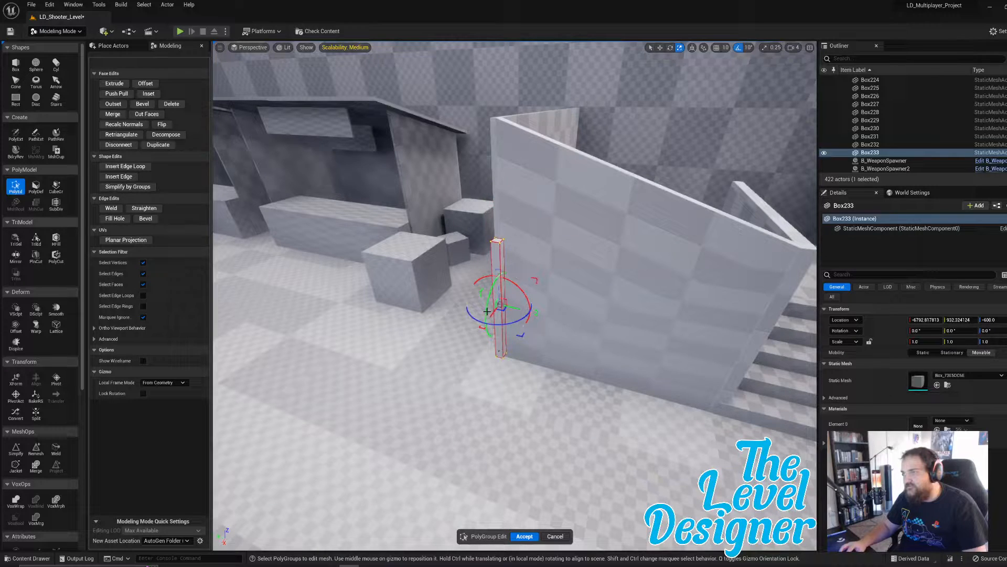
# - Raise the thin post's top face to about the height of the tall end of the sloped wall
pyautogui.click(500, 240)
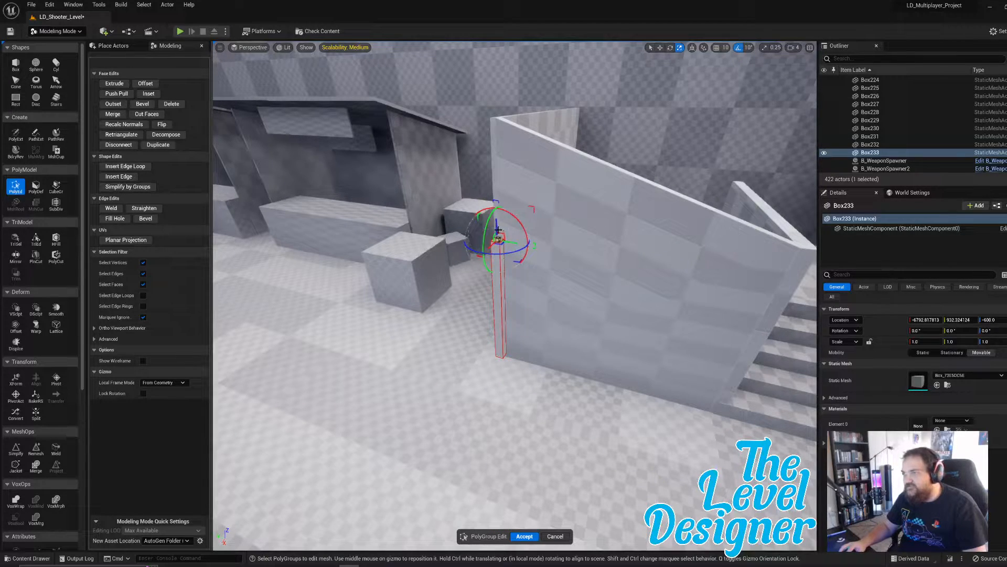
pyautogui.moveTo(497, 227); pyautogui.dragTo(503, 128)
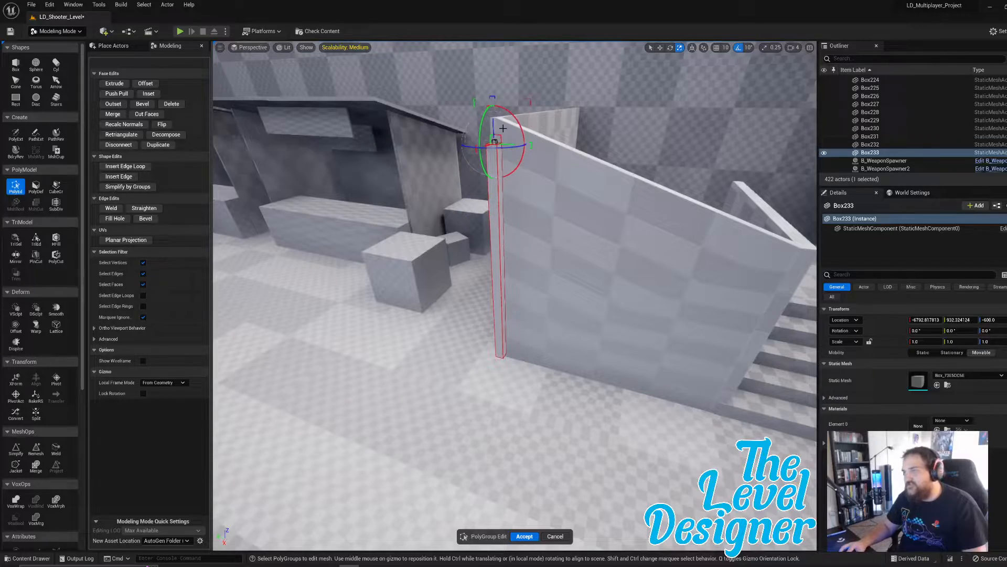
pyautogui.moveTo(529, 196); pyautogui.dragTo(527, 227, button='right')
pyautogui.rightClick(532, 204)
pyautogui.moveTo(436, 288); pyautogui.dragTo(435, 289, button='right')
# - Select all of the post's geometry and move it over the tall corner of the sloped wall
pyautogui.moveTo(486, 318); pyautogui.dragTo(527, 462)
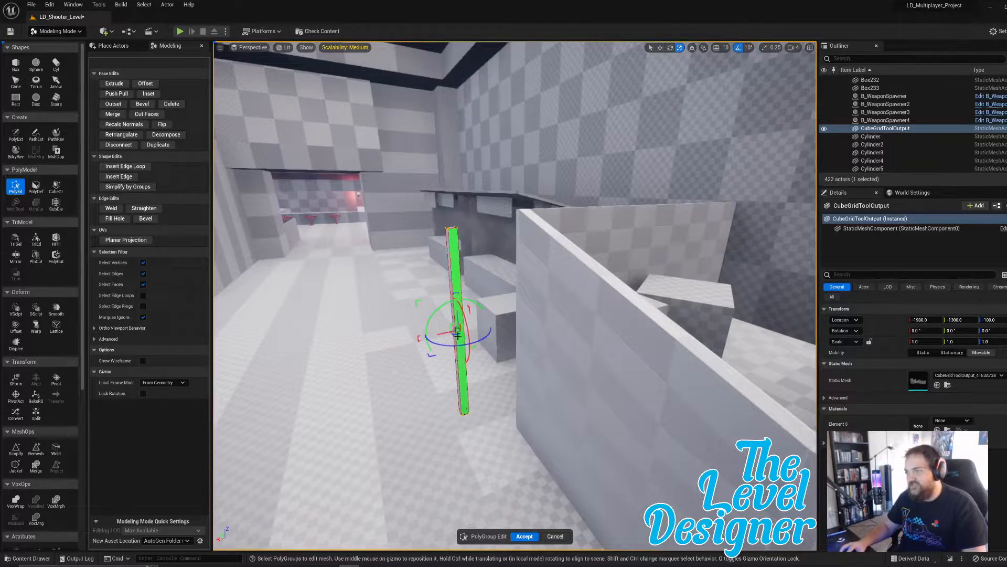
pyautogui.moveTo(442, 332); pyautogui.dragTo(532, 323)
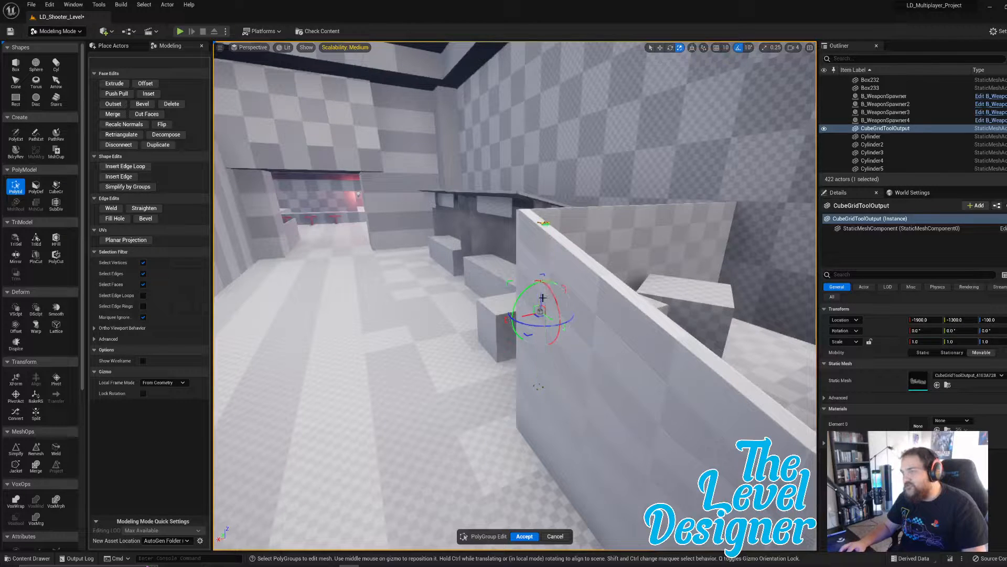
pyautogui.moveTo(540, 293); pyautogui.dragTo(546, 195)
pyautogui.moveTo(546, 196); pyautogui.dragTo(624, 202, button='right')
pyautogui.moveTo(551, 285); pyautogui.dragTo(556, 284, button='right')
pyautogui.moveTo(550, 205); pyautogui.dragTo(520, 202)
pyautogui.moveTo(520, 203); pyautogui.dragTo(531, 206, button='right')
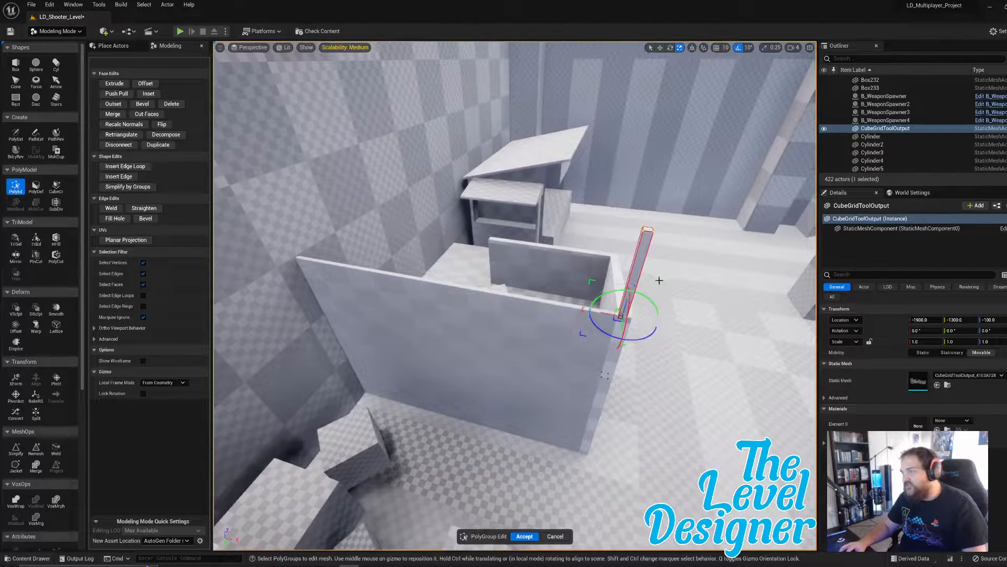
# - Raise the post so its base sits at the wall corner's top edge, and accept the PolyGroup edit
pyautogui.moveTo(659, 280); pyautogui.dragTo(312, 336, button='right')
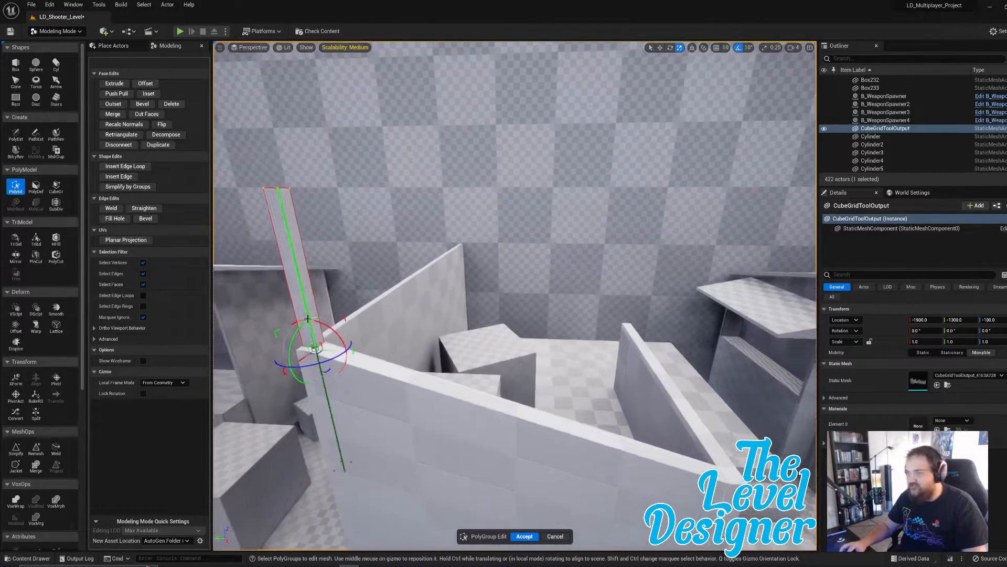
pyautogui.moveTo(311, 325); pyautogui.dragTo(305, 291)
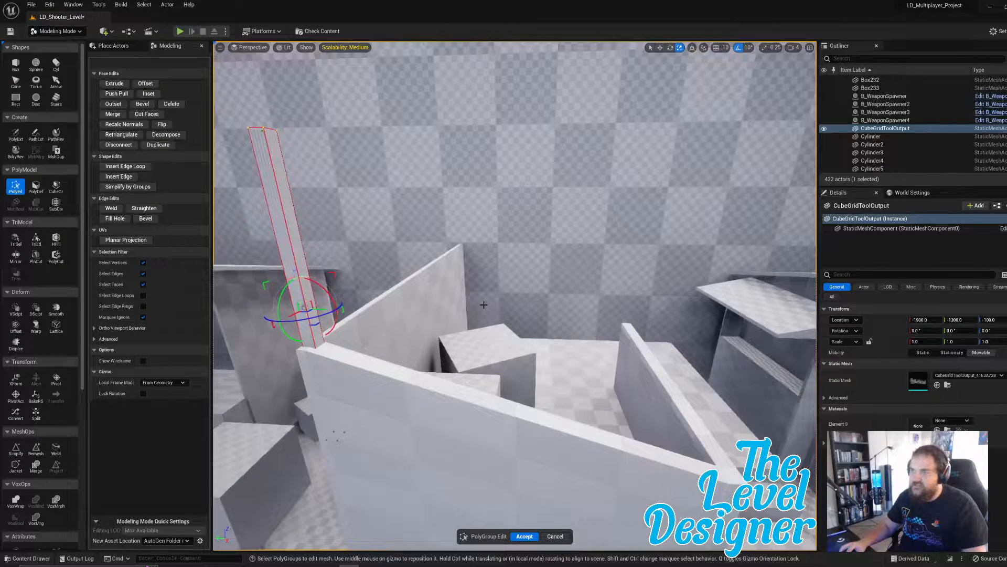
pyautogui.moveTo(484, 304); pyautogui.dragTo(477, 254, button='right')
pyautogui.moveTo(603, 239); pyautogui.dragTo(617, 255, button='right')
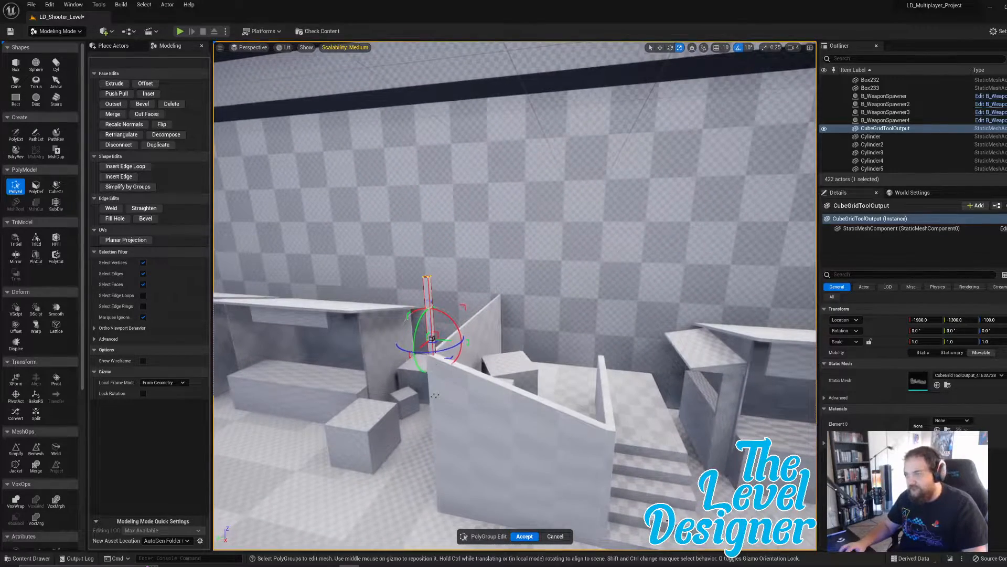
pyautogui.click(524, 536)
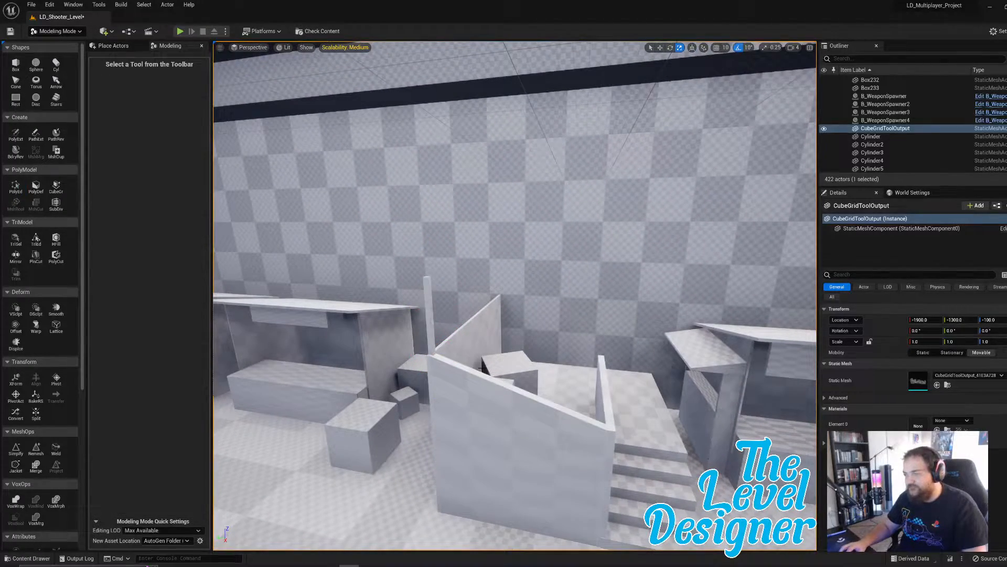
# - Duplicate the post on the wall corner and try to pick the copy with the Move tool
pyautogui.click(428, 318)
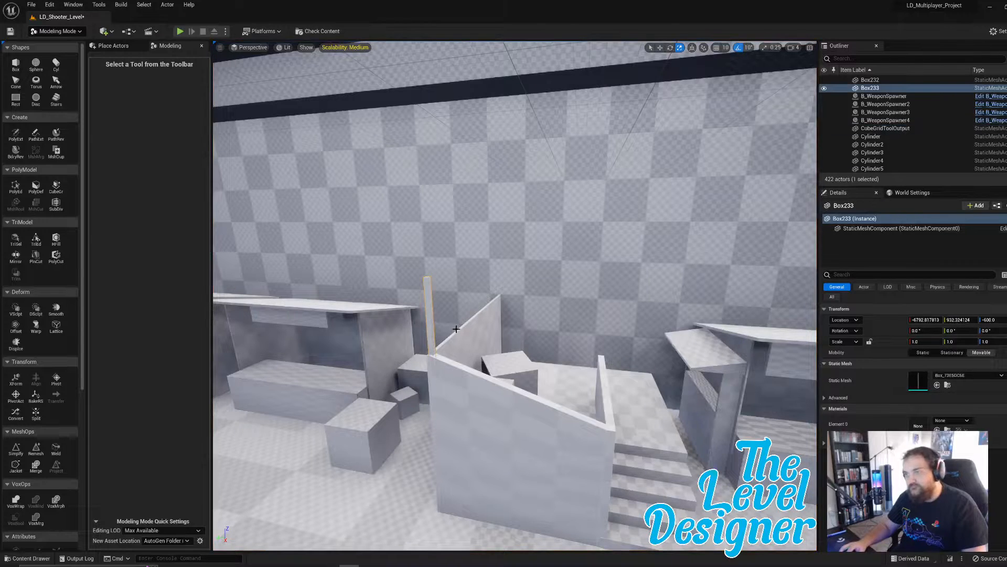
pyautogui.hotkey('ctrl', 'd')
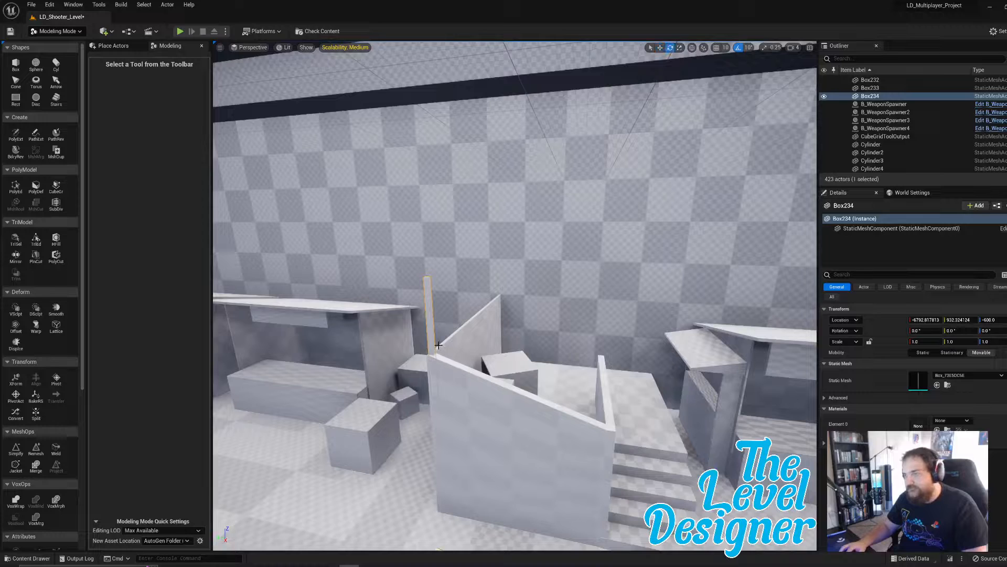
pyautogui.click(660, 48)
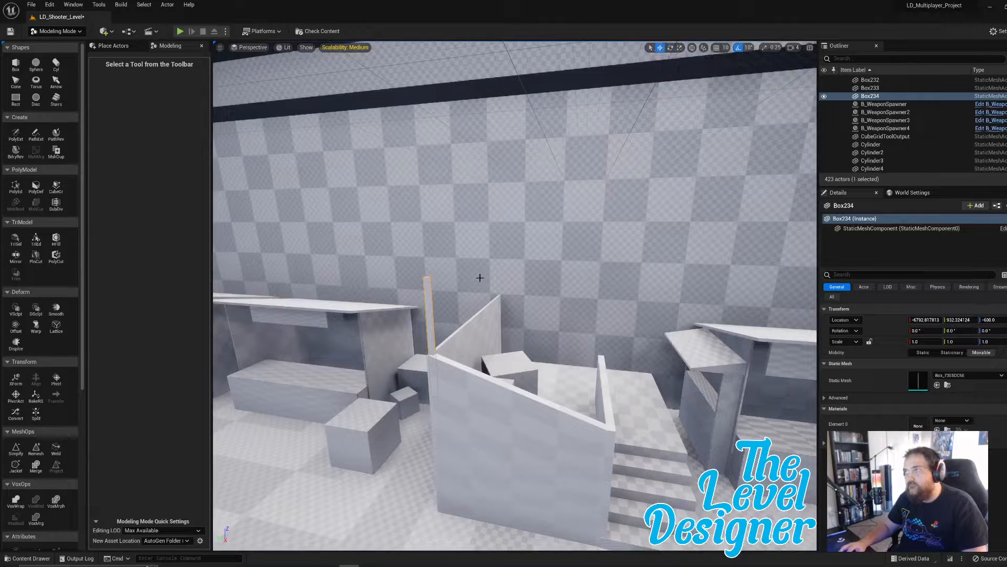
pyautogui.click(433, 327)
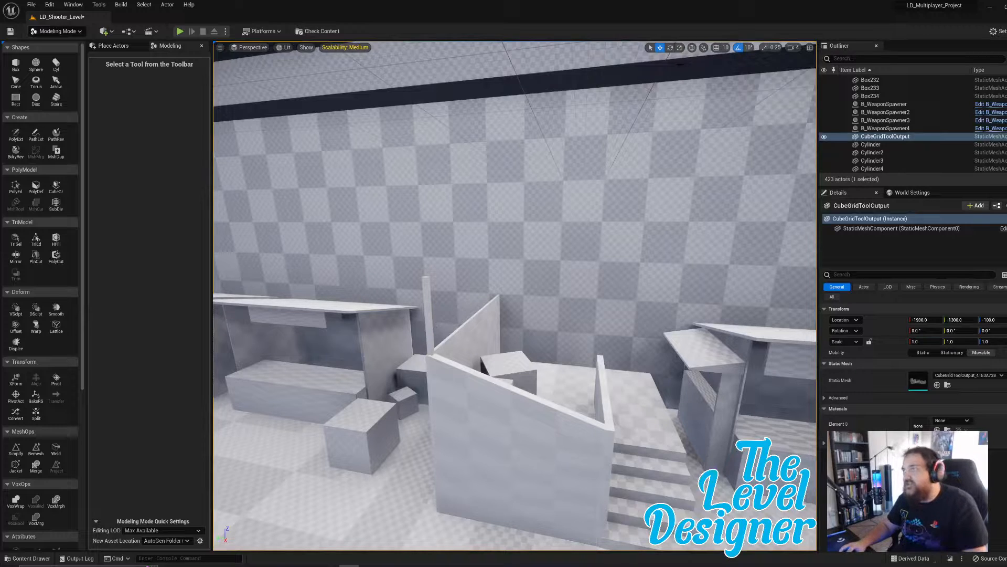
# - Switch to Select mode and select the duplicated post
pyautogui.click(649, 48)
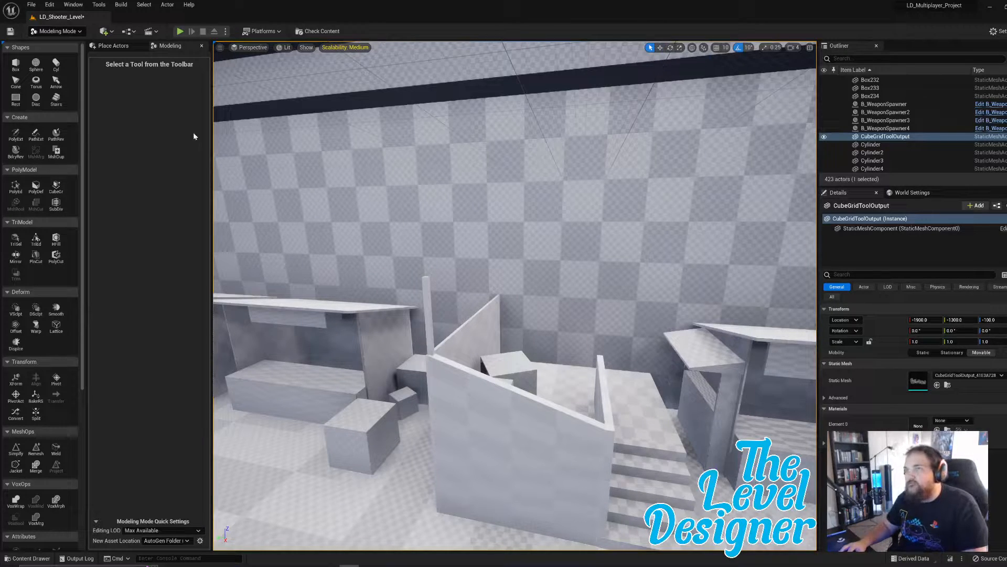
pyautogui.click(62, 32)
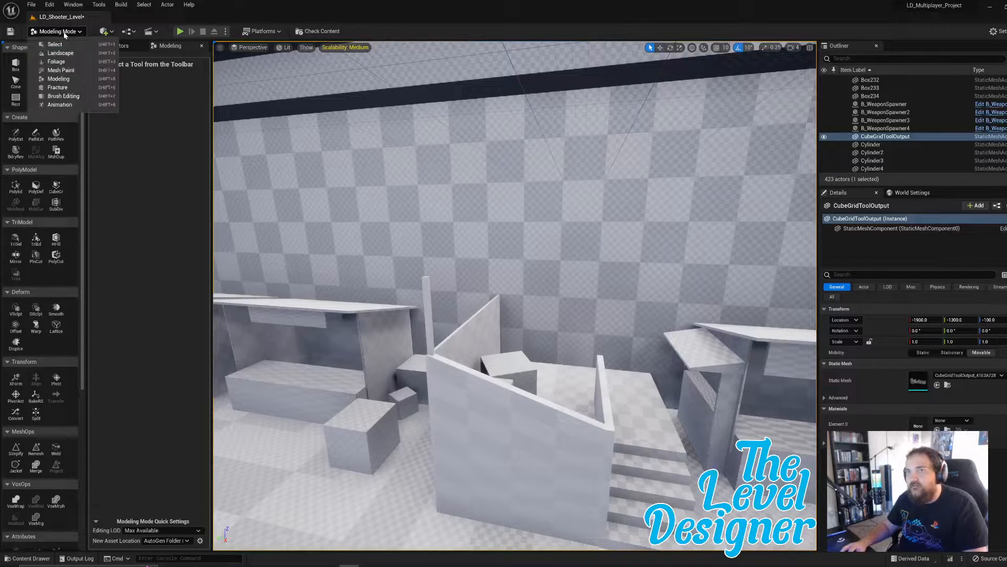
pyautogui.click(55, 45)
pyautogui.click(423, 351)
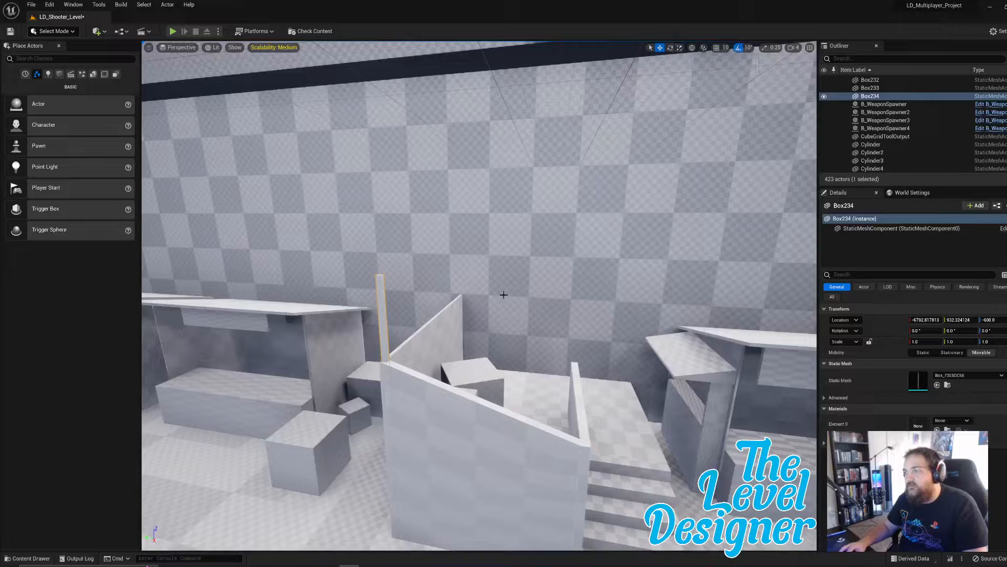
pyautogui.moveTo(478, 296); pyautogui.dragTo(535, 341, button='right')
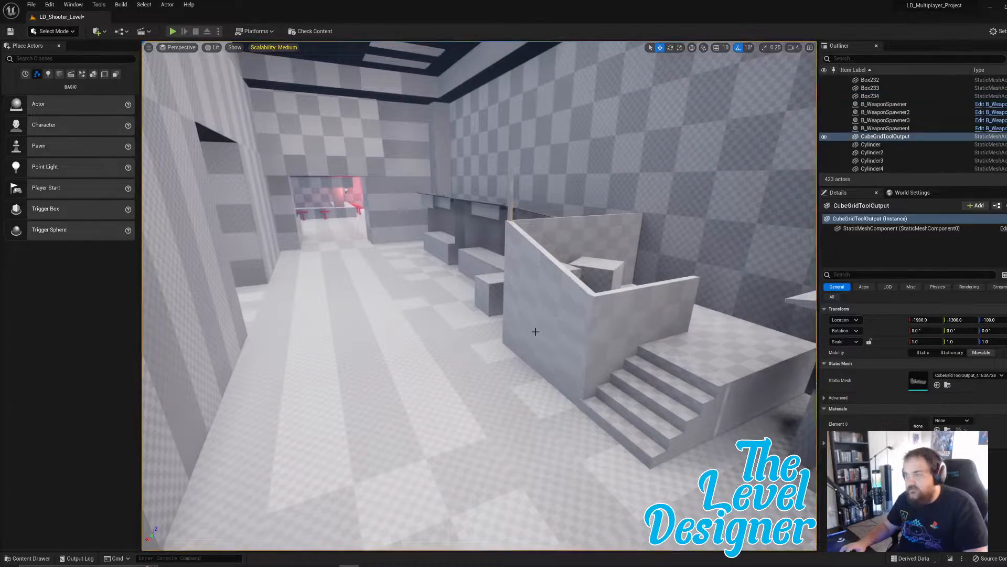
# - Undo the post's duplication and its PolyGroup edit, back to the original box
pyautogui.click(549, 323)
pyautogui.hotkey('ctrl', 'z')
pyautogui.hotkey('ctrl', 'z')
pyautogui.hotkey('ctrl', 'z')
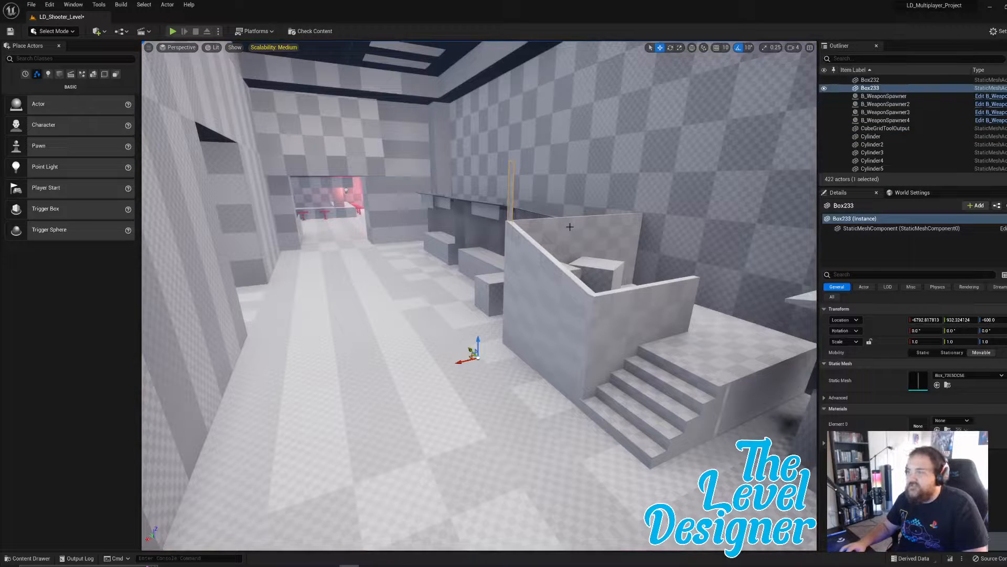
pyautogui.hotkey('ctrl', 'z')
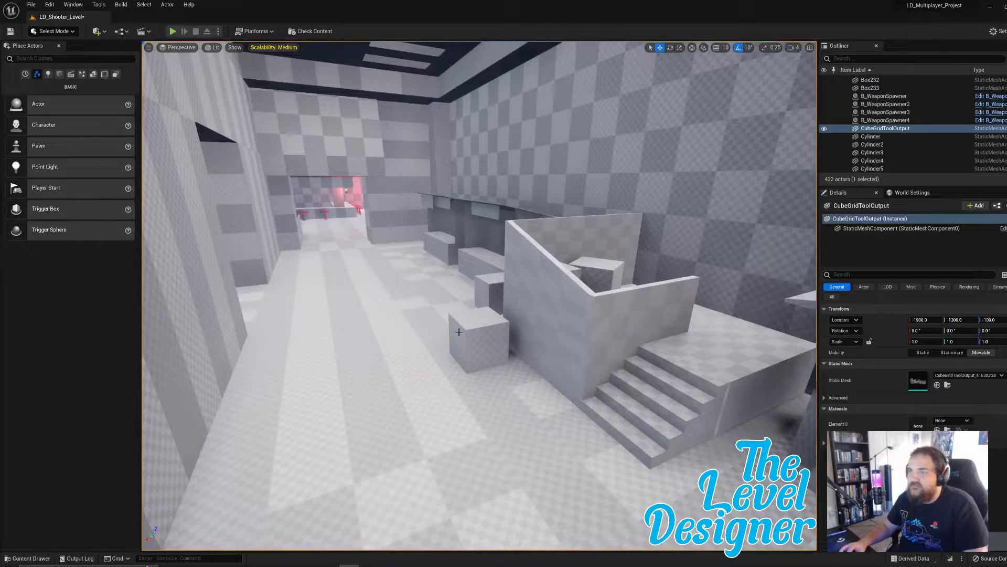
# - Return to Modeling mode, open the box beside the sloped wall in PolyGroup Edit and scale it down uniformly to post thickness
pyautogui.click(53, 31)
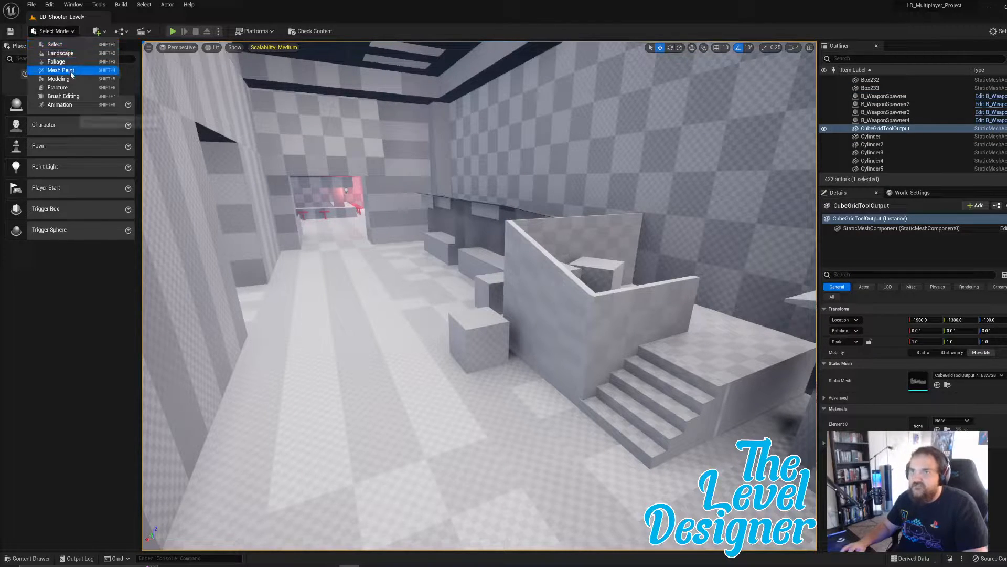
pyautogui.click(53, 74)
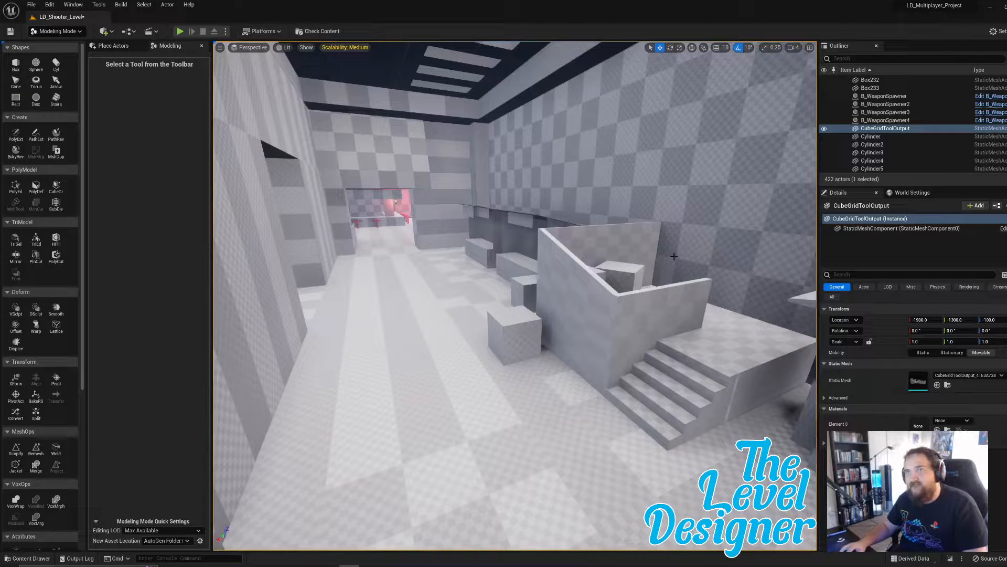
pyautogui.click(514, 333)
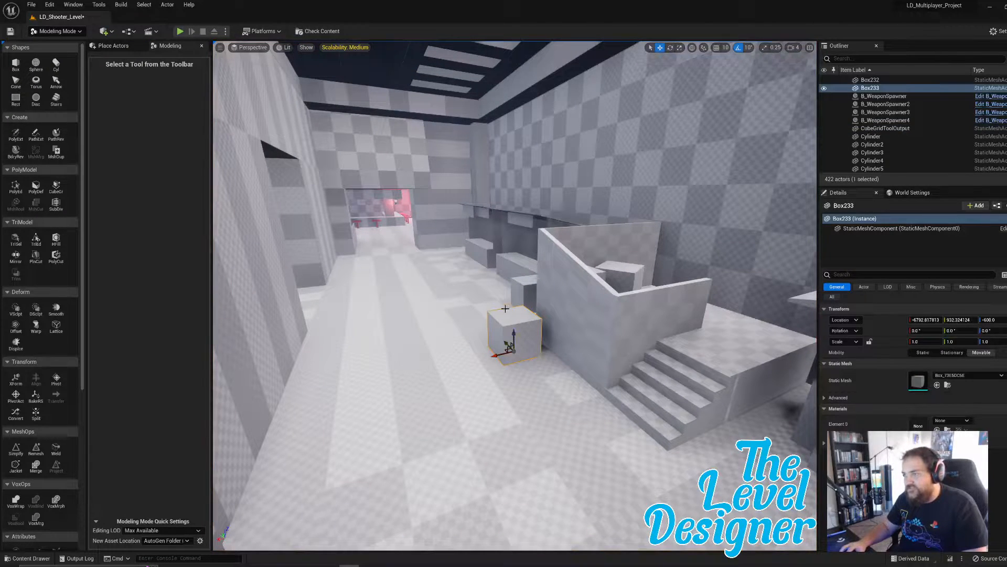
pyautogui.click(15, 193)
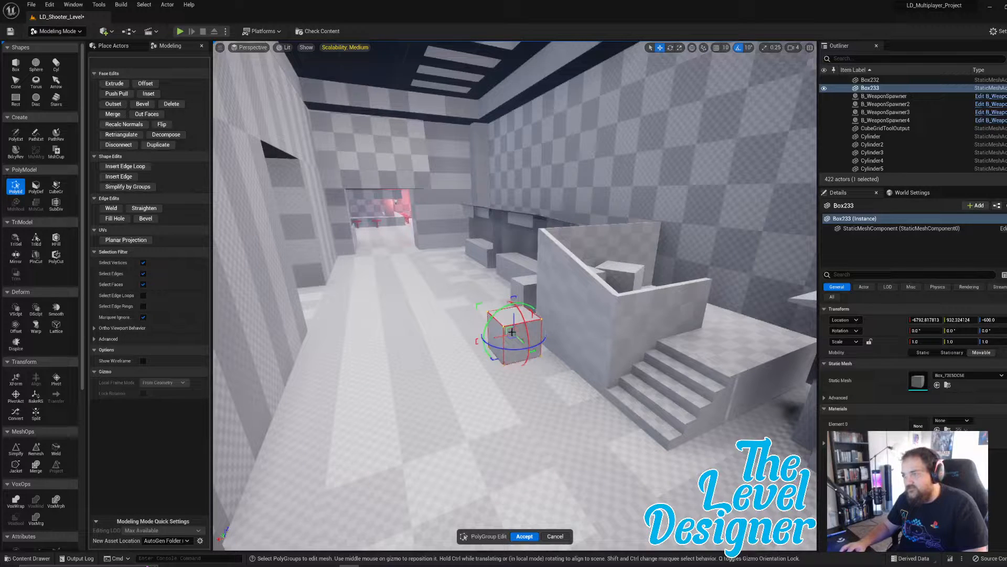
pyautogui.moveTo(511, 332); pyautogui.dragTo(506, 338)
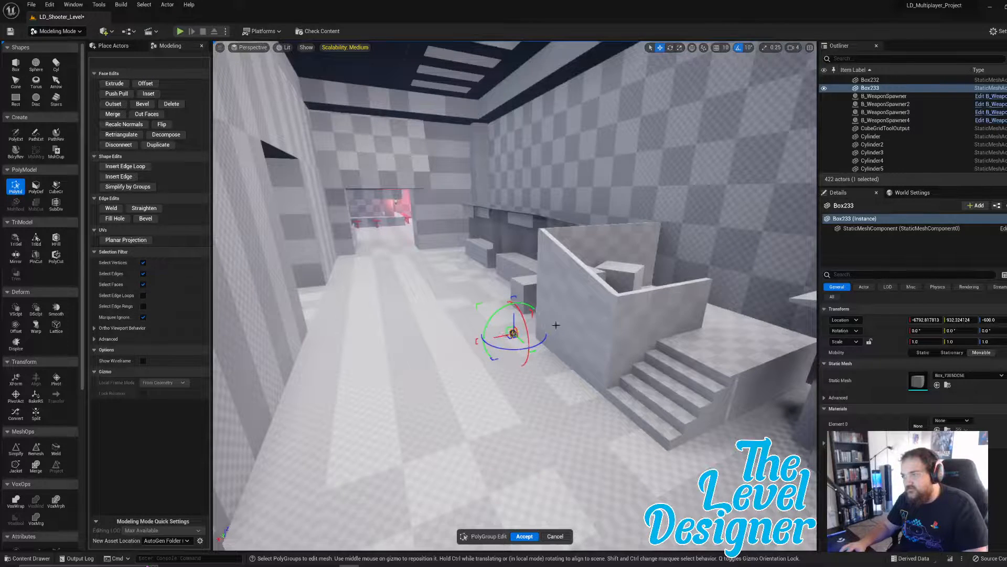
# - Pull the small box's top face upward to form a thin post much taller than the sloped wall
pyautogui.press('w')
pyautogui.moveTo(557, 325); pyautogui.dragTo(541, 330, button='right')
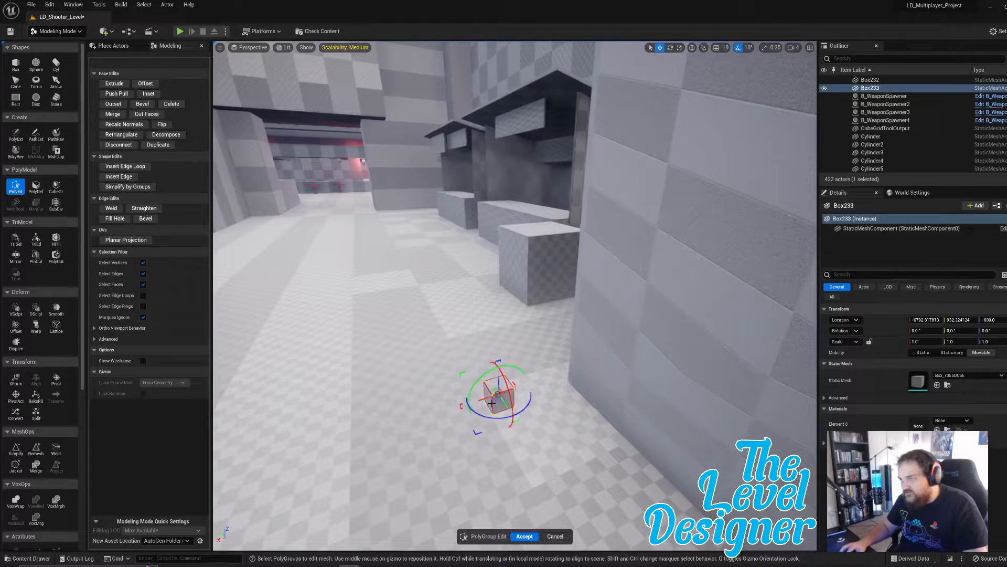
pyautogui.click(503, 379)
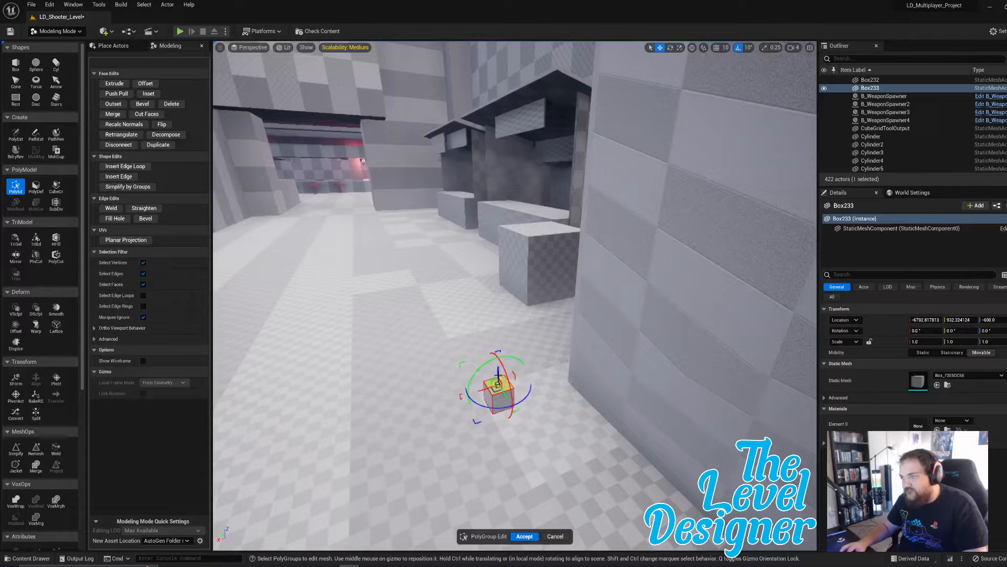
pyautogui.moveTo(498, 374); pyautogui.dragTo(499, 89)
pyautogui.press('s')
pyautogui.moveTo(539, 257); pyautogui.dragTo(537, 256, button='right')
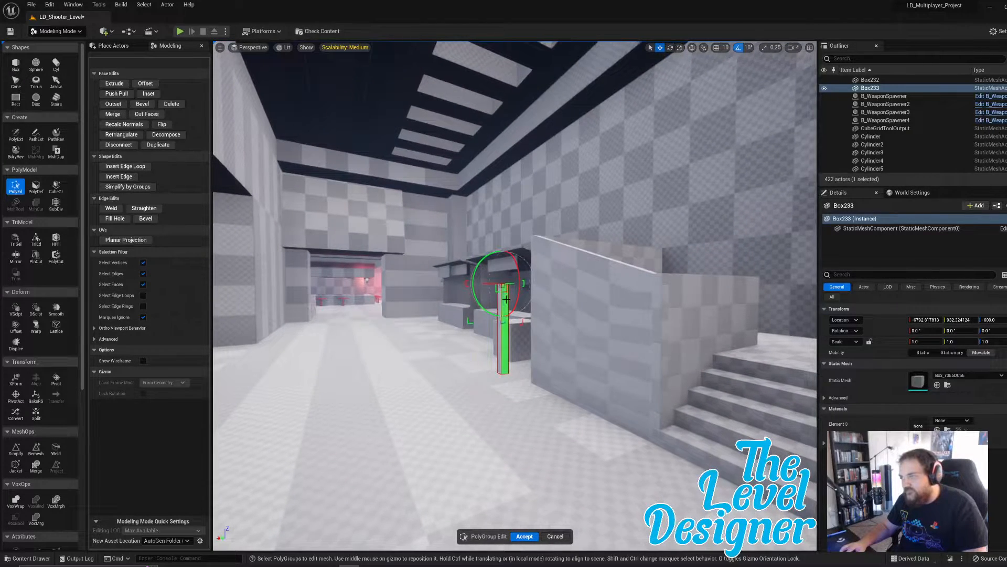
pyautogui.moveTo(507, 298); pyautogui.dragTo(488, 277, button='right')
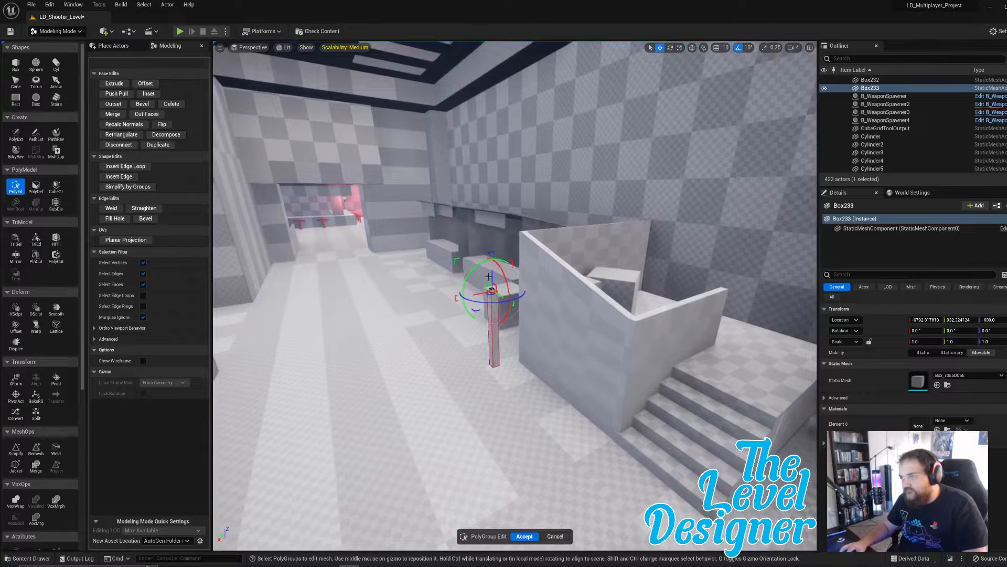
pyautogui.moveTo(493, 277); pyautogui.dragTo(516, 74)
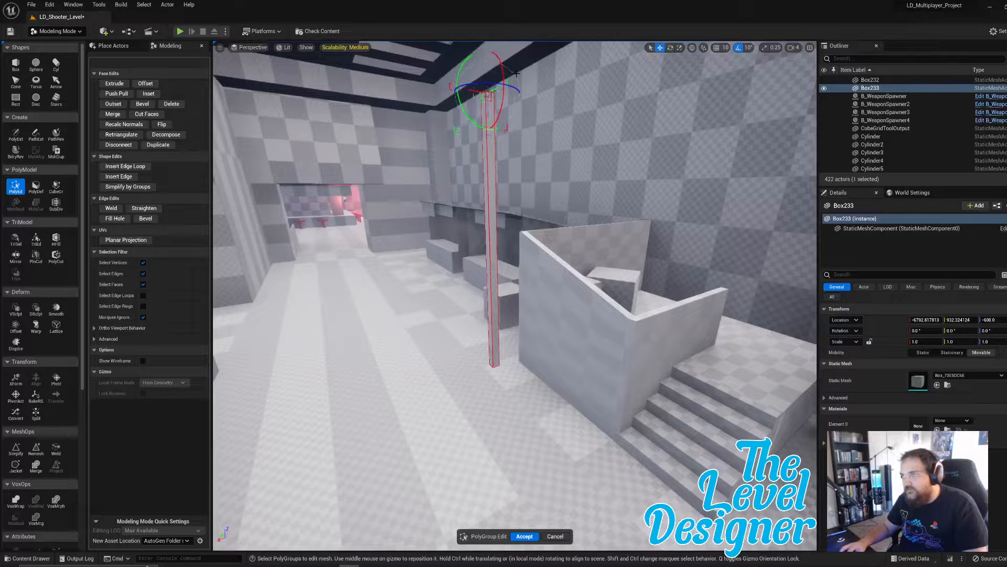
# - Select all of the post's geometry, lower it partly through the floor, and accept the PolyGroup edit
pyautogui.moveTo(435, 61); pyautogui.dragTo(558, 437)
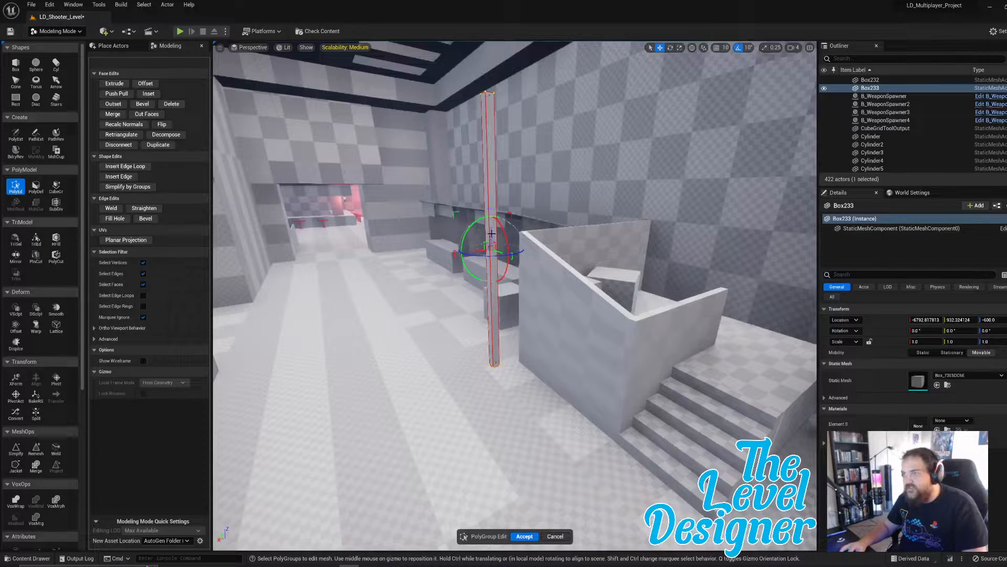
pyautogui.moveTo(491, 233); pyautogui.dragTo(496, 321)
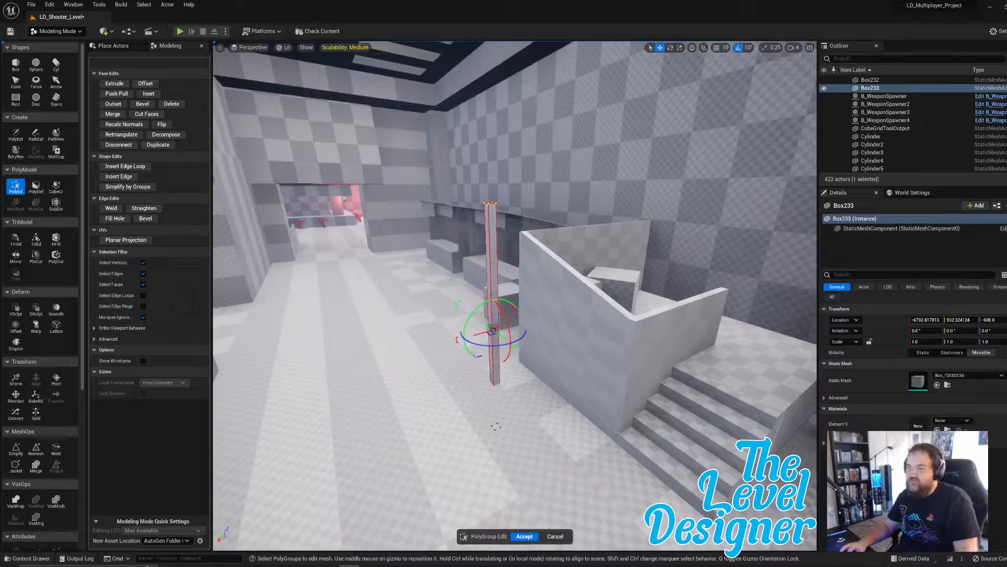
pyautogui.click(524, 535)
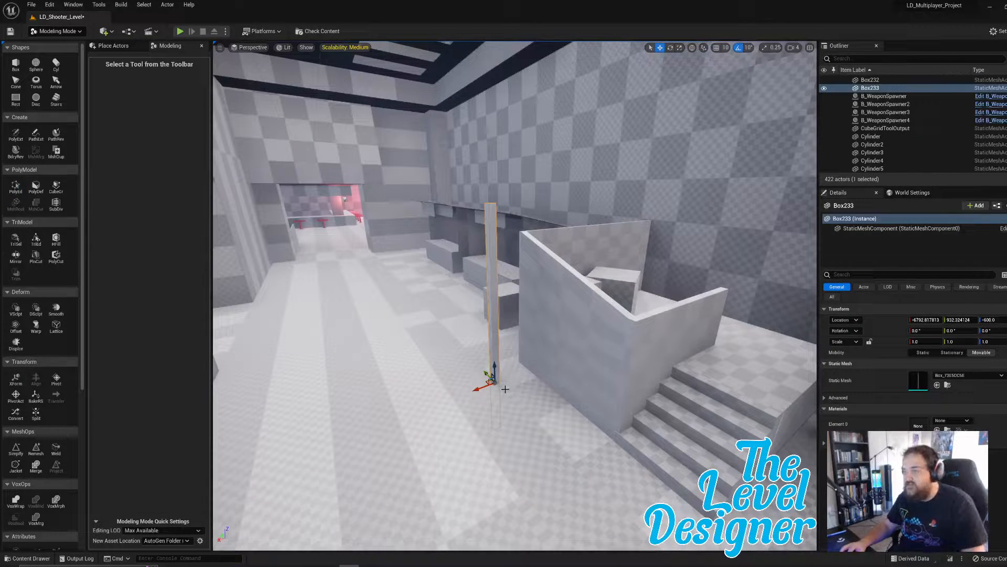
# - Move the post onto the sloped wall's low corner beside the stairs
pyautogui.moveTo(487, 381); pyautogui.dragTo(624, 359)
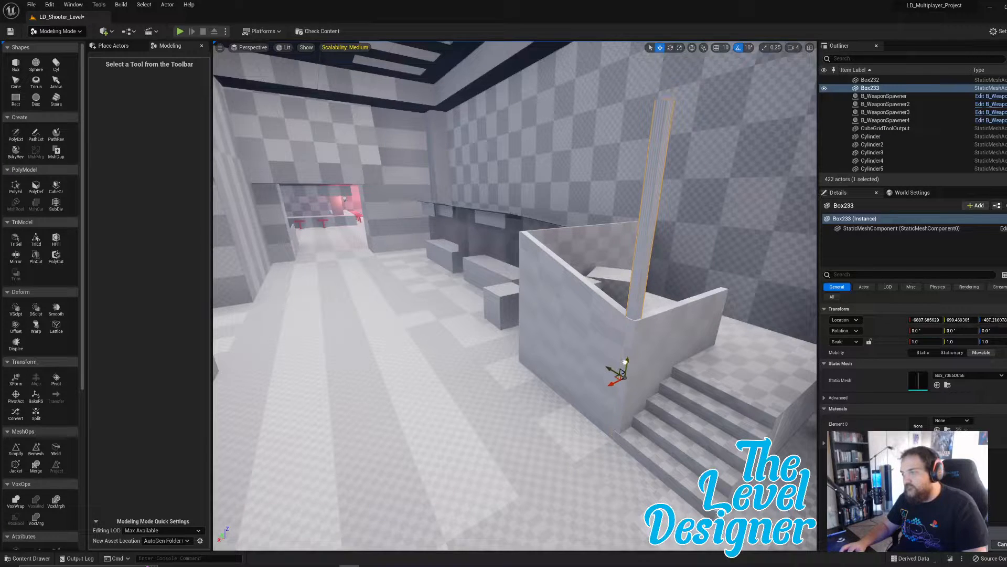
pyautogui.moveTo(617, 359)
pyautogui.mouseDown(button='right')
pyautogui.moveTo(703, 362)
pyautogui.moveTo(706, 380)
pyautogui.moveTo(634, 363)
pyautogui.mouseUp(button='right')
pyautogui.press('s')
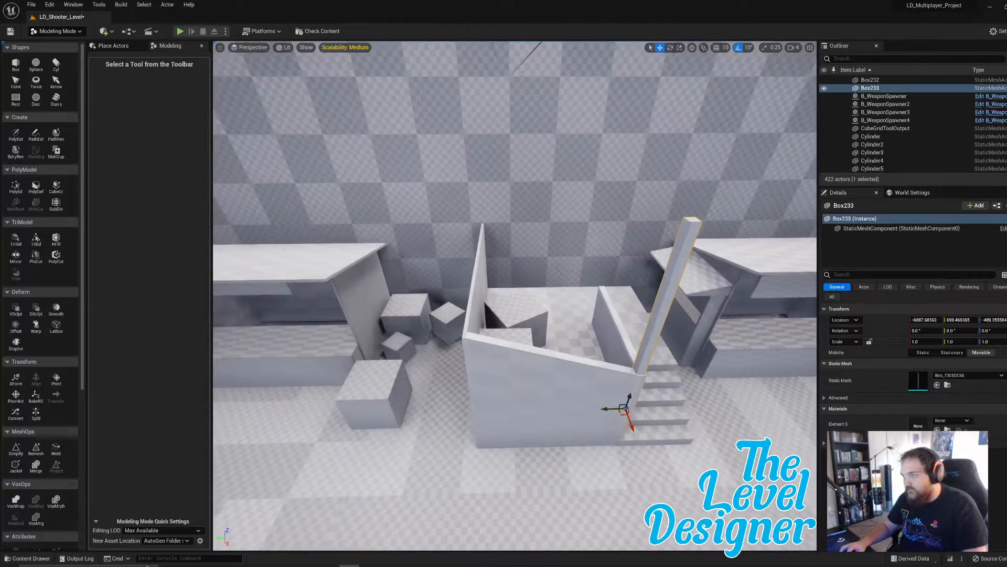
# - Duplicate the corner post and move the copy along the wall to its tall corner
pyautogui.hotkey('ctrl', 'd')
pyautogui.moveTo(607, 409); pyautogui.dragTo(459, 404)
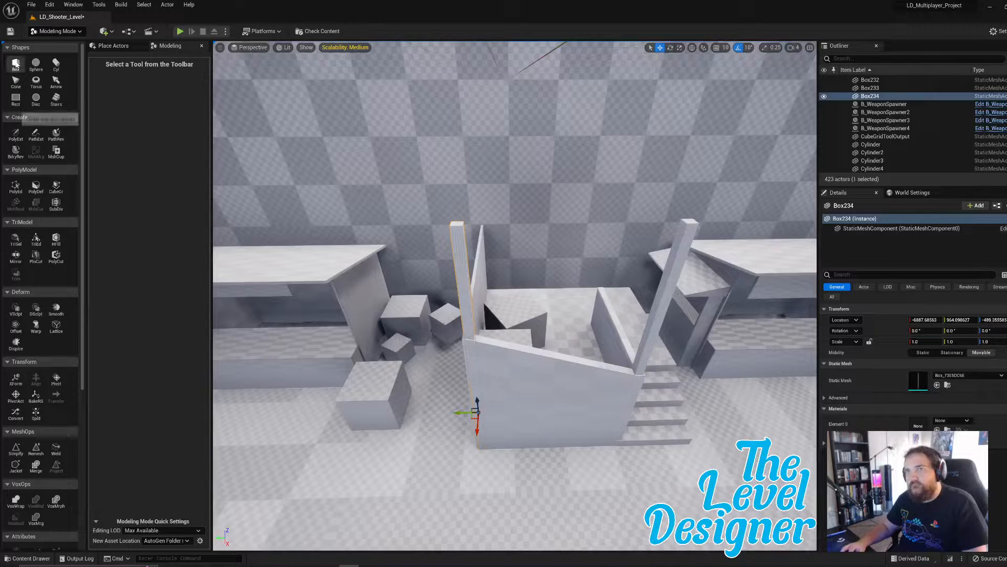
# - Lower the tall-corner post's top face slightly in PolyGroup Edit and extrude a short cap segment upward from it
pyautogui.click(22, 187)
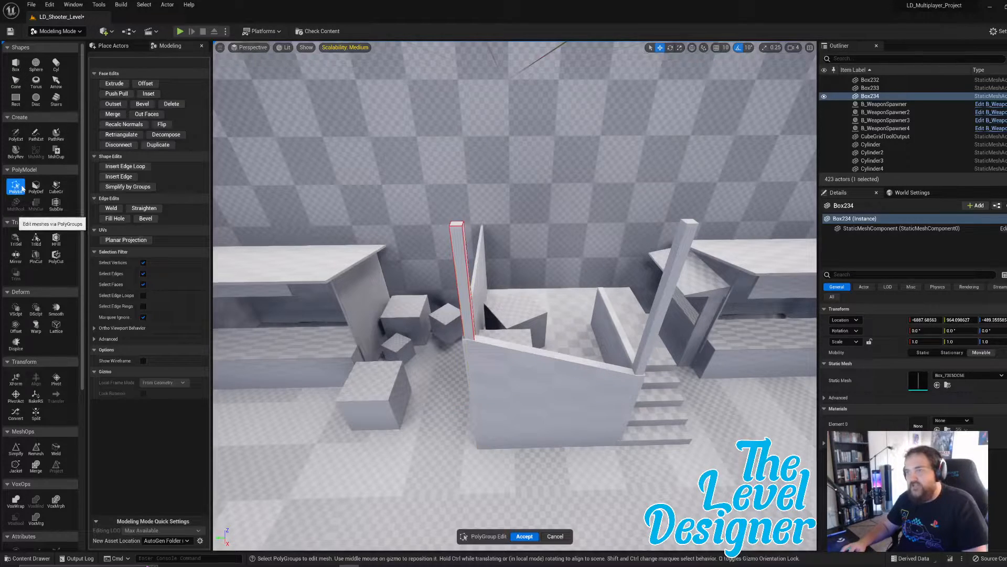
pyautogui.click(456, 222)
pyautogui.press('w')
pyautogui.moveTo(456, 223); pyautogui.dragTo(436, 192, button='right')
pyautogui.moveTo(433, 187); pyautogui.dragTo(435, 209)
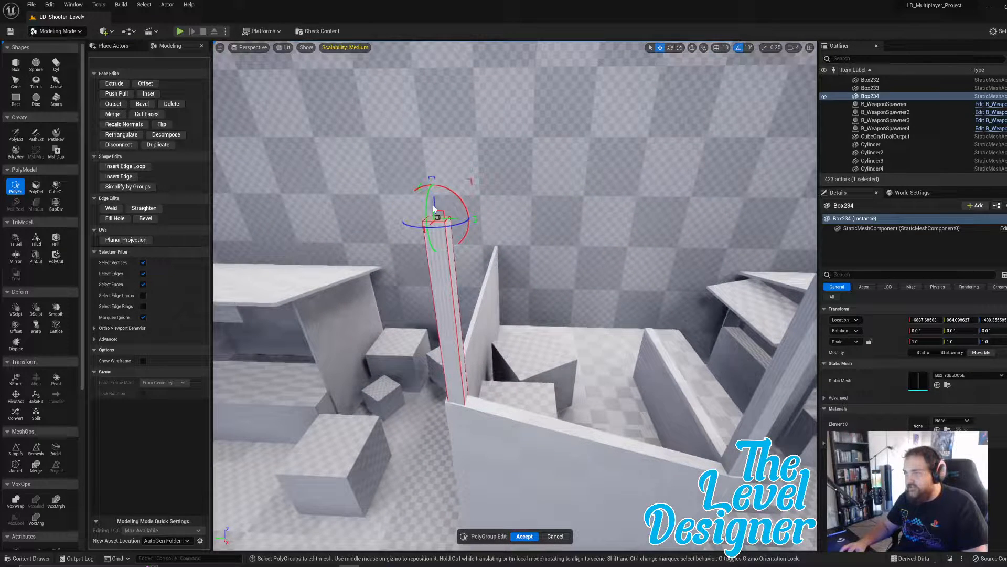
pyautogui.click(114, 84)
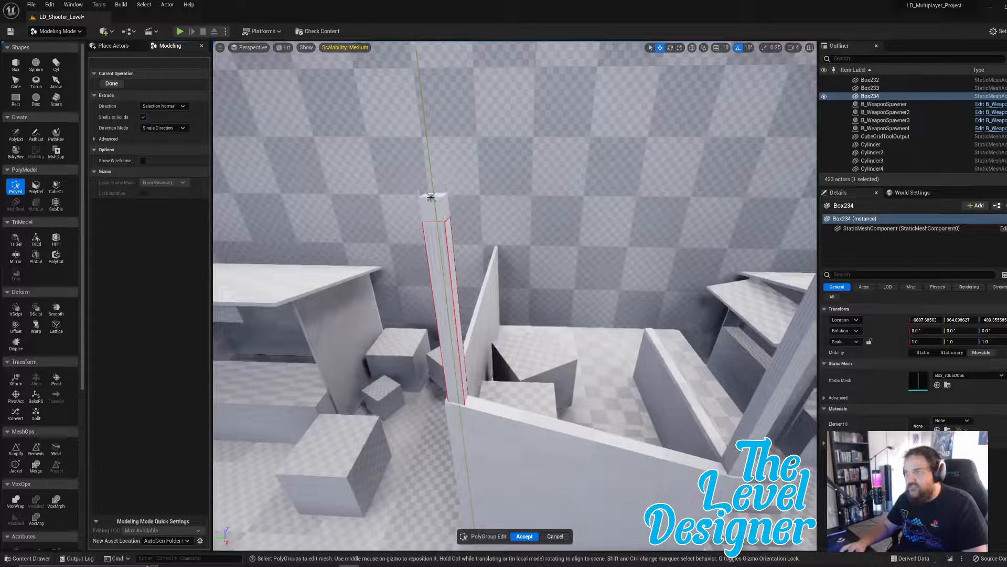
pyautogui.click(434, 209)
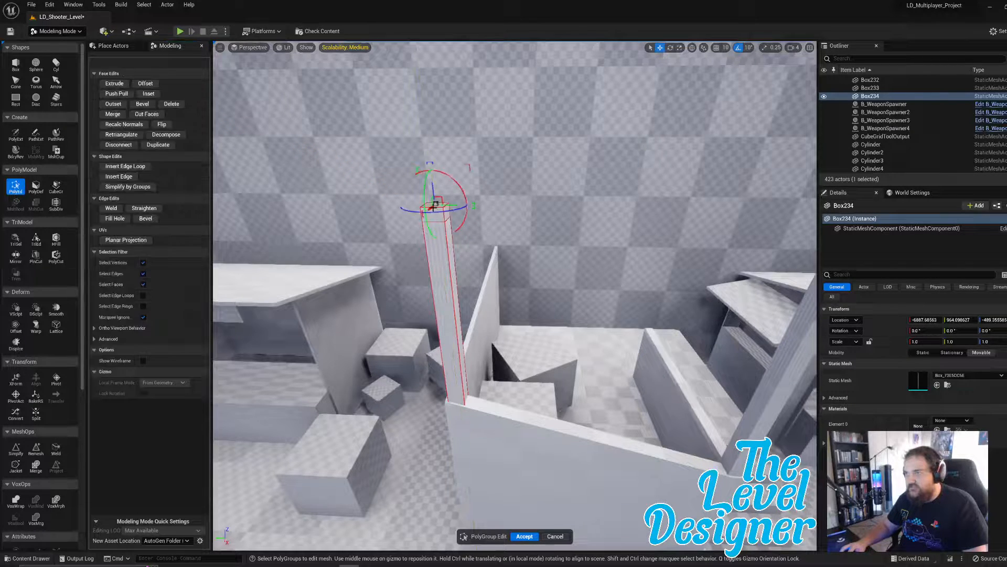
# - Extrude two adjacent side faces of the post's cap outward into short horizontal arms at right angles to each other
pyautogui.click(449, 216)
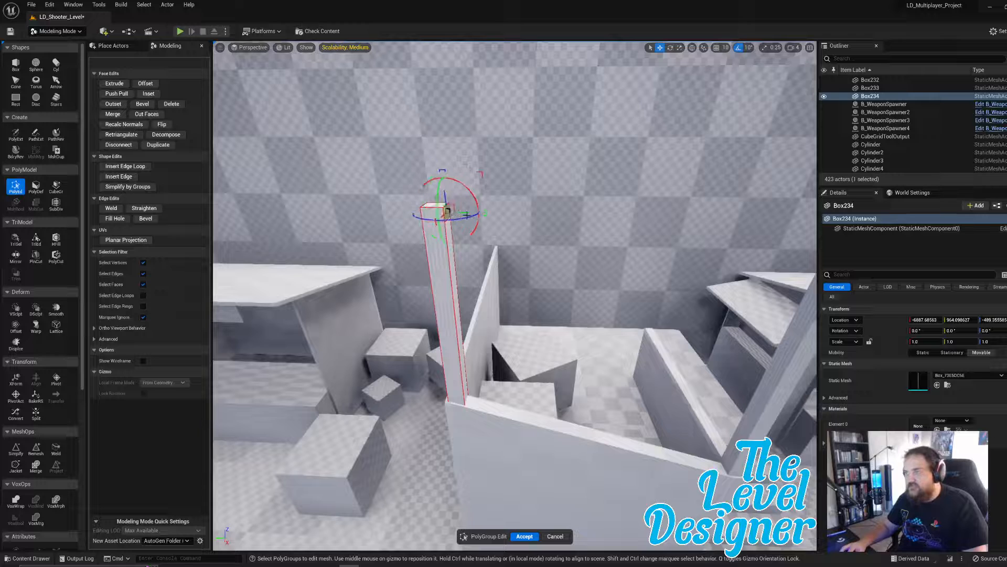
pyautogui.click(115, 83)
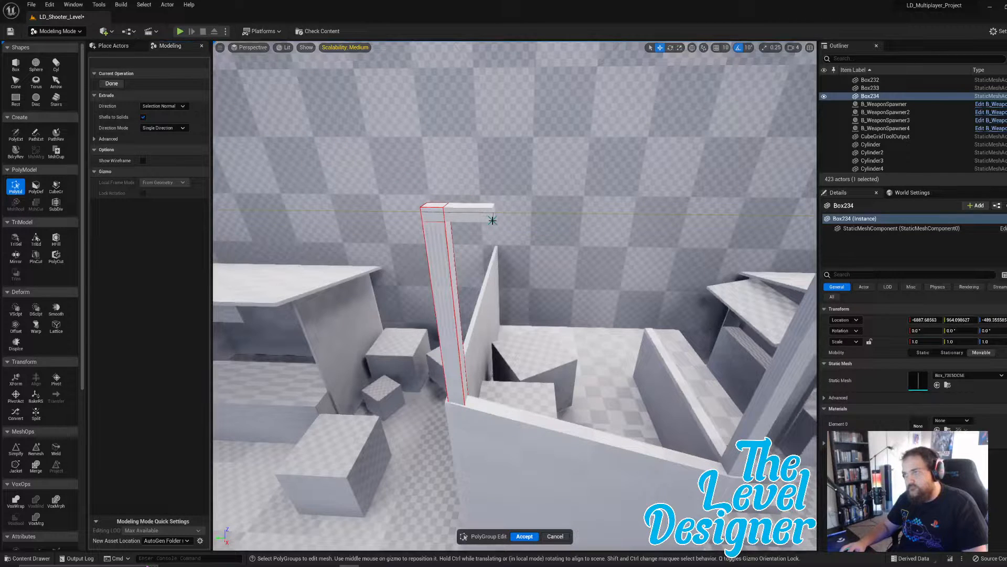
pyautogui.click(493, 221)
pyautogui.moveTo(493, 221); pyautogui.dragTo(719, 202, button='right')
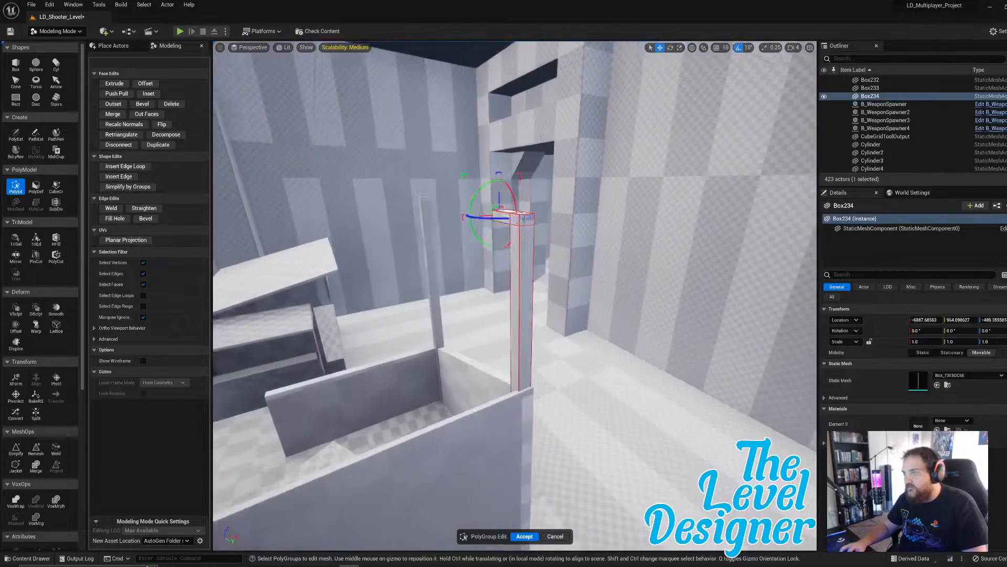
pyautogui.moveTo(524, 225); pyautogui.dragTo(511, 181, button='right')
pyautogui.click(530, 187)
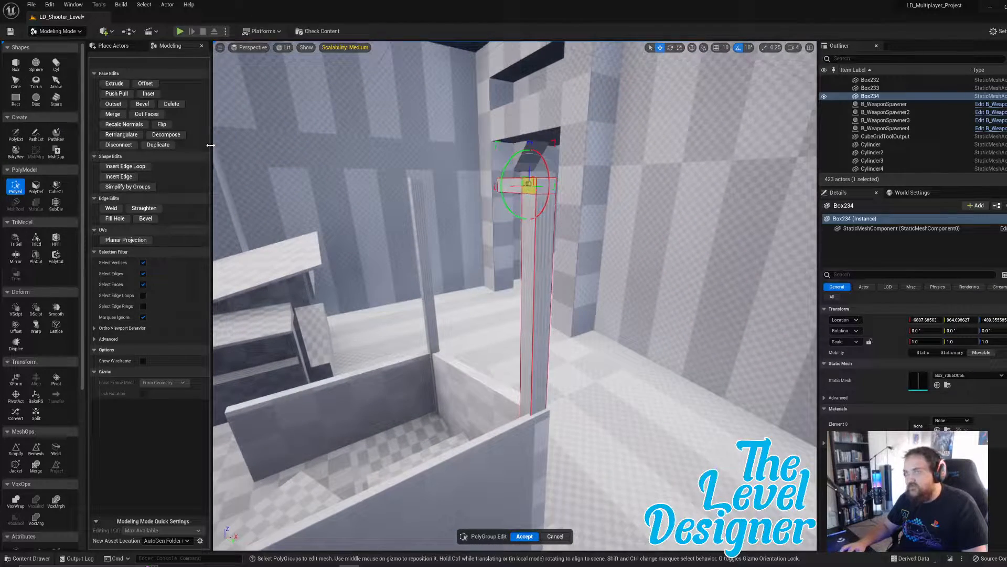
pyautogui.click(114, 83)
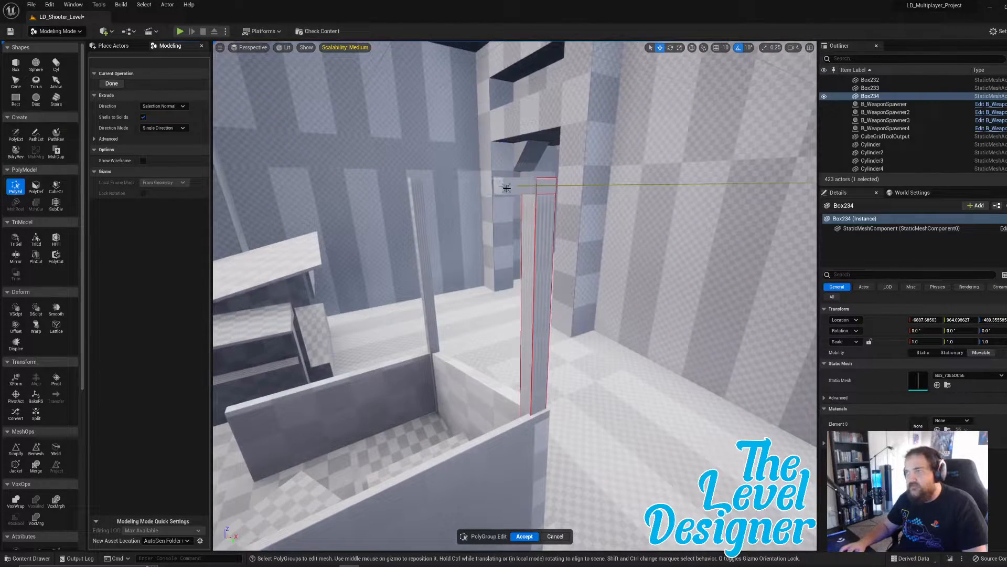
pyautogui.click(497, 190)
# - Pull the end faces of the post's horizontal arms outward, making the arm along the sloped wall the longer one
pyautogui.moveTo(497, 191); pyautogui.dragTo(512, 215, button='right')
pyautogui.press('d')
pyautogui.press('s')
pyautogui.moveTo(455, 238); pyautogui.dragTo(455, 352, button='right')
pyautogui.press('e')
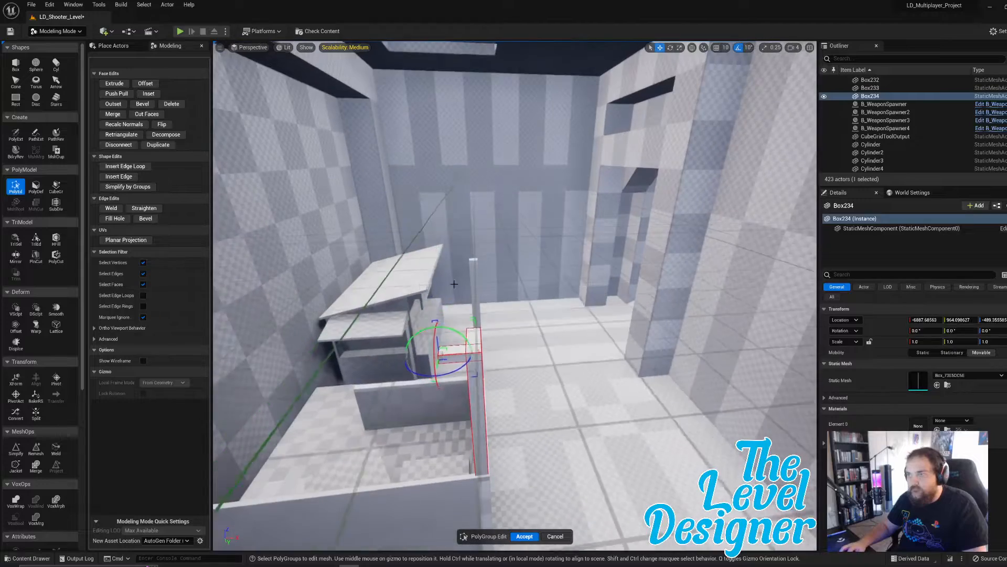
pyautogui.moveTo(453, 356); pyautogui.dragTo(445, 361)
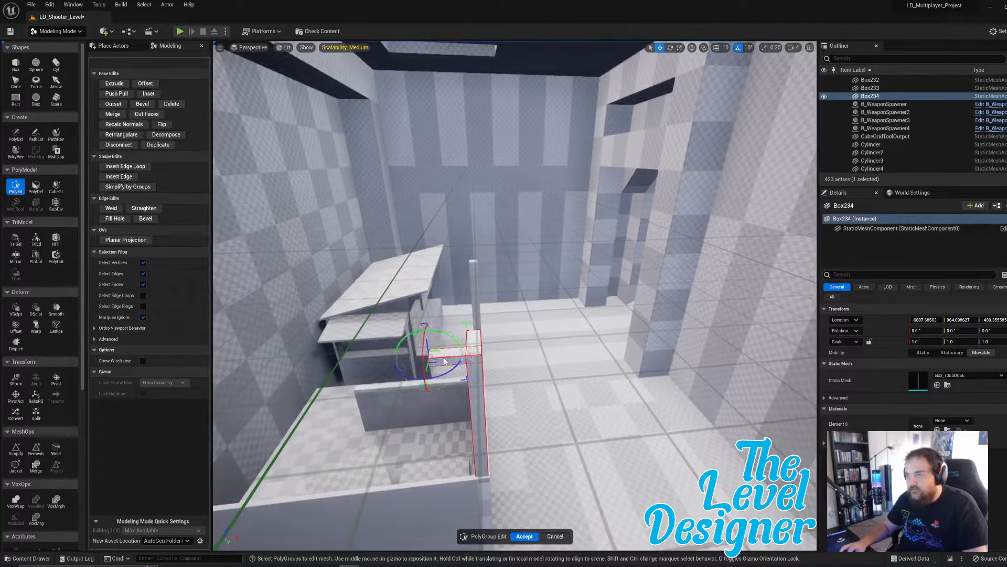
pyautogui.moveTo(443, 359); pyautogui.dragTo(389, 296, button='right')
pyautogui.moveTo(368, 295); pyautogui.dragTo(402, 294)
pyautogui.moveTo(402, 294)
pyautogui.mouseDown(button='right')
pyautogui.moveTo(391, 247)
pyautogui.moveTo(396, 295)
pyautogui.mouseUp(button='right')
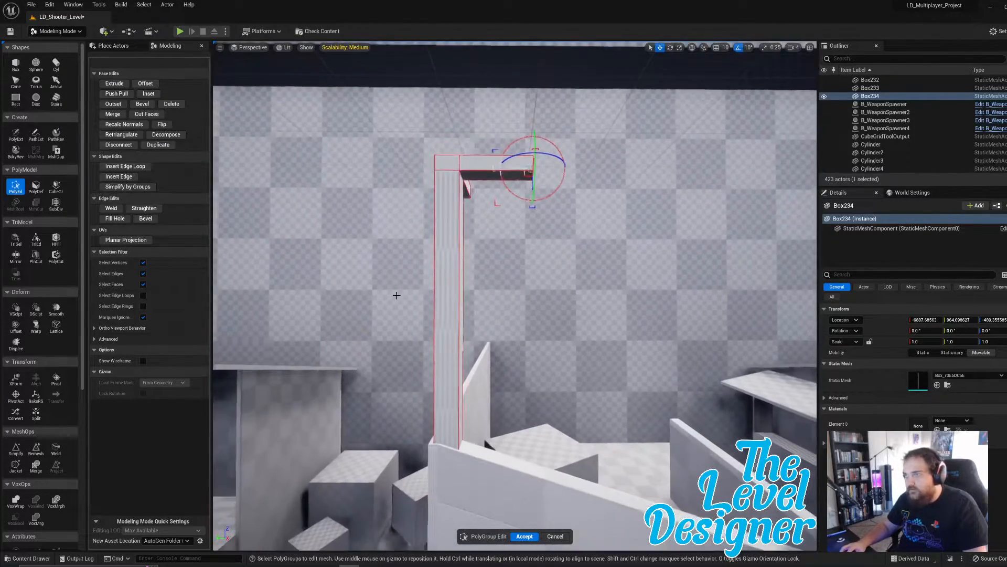
# - Insert two closely spaced edge loops around the post a short distance below its horizontal arms
pyautogui.click(492, 175)
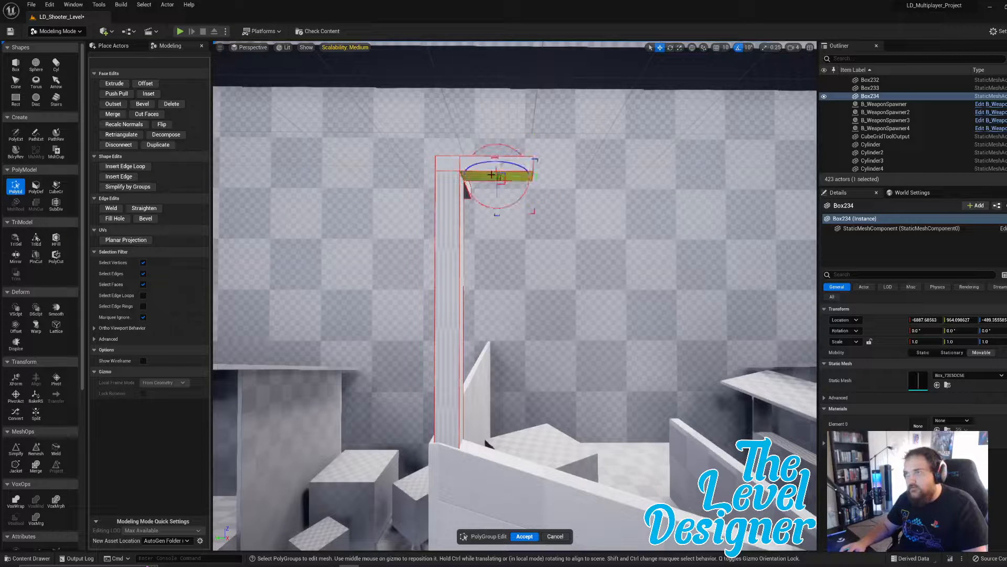
pyautogui.moveTo(492, 175); pyautogui.dragTo(498, 181, button='right')
pyautogui.click(584, 212)
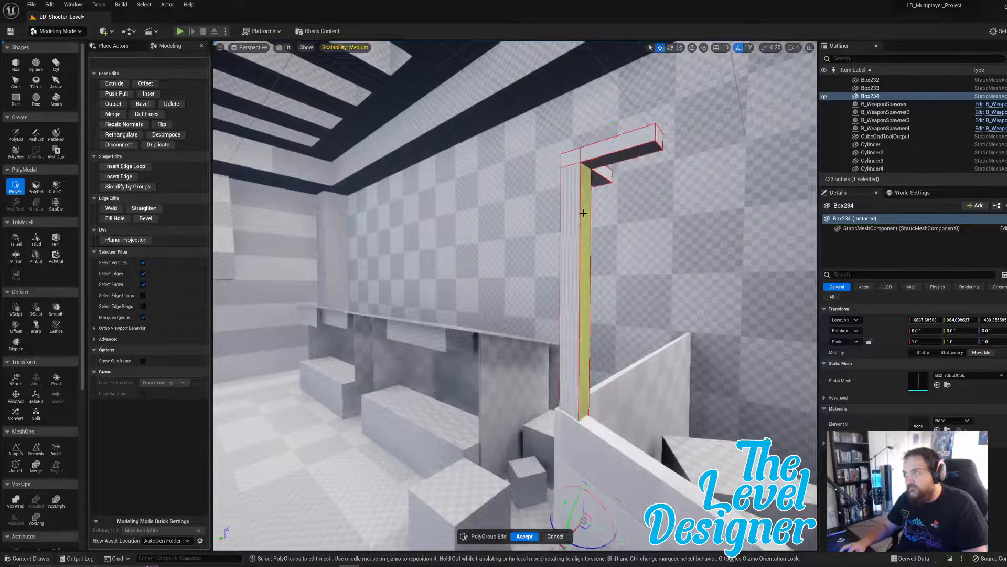
pyautogui.click(580, 219)
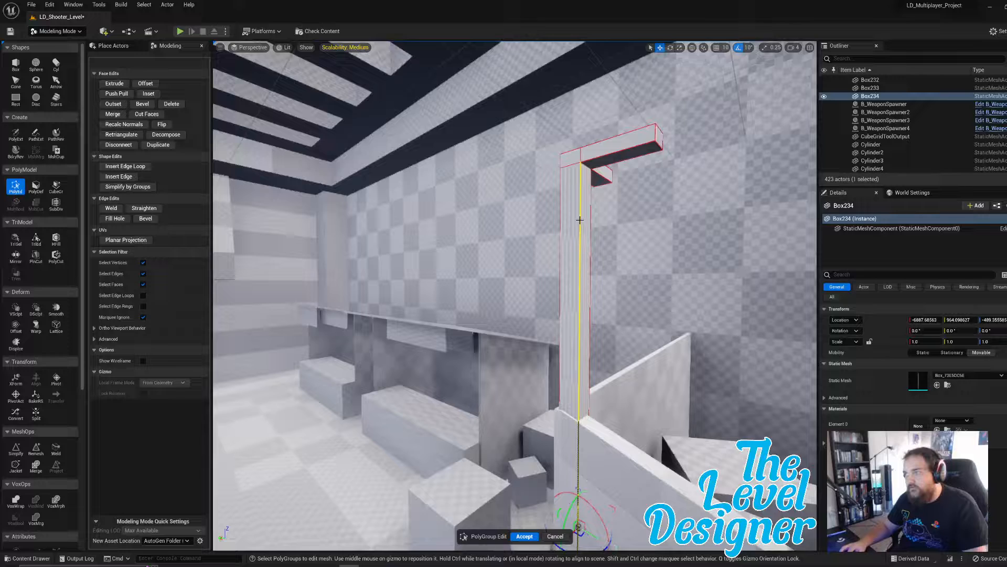
pyautogui.click(128, 166)
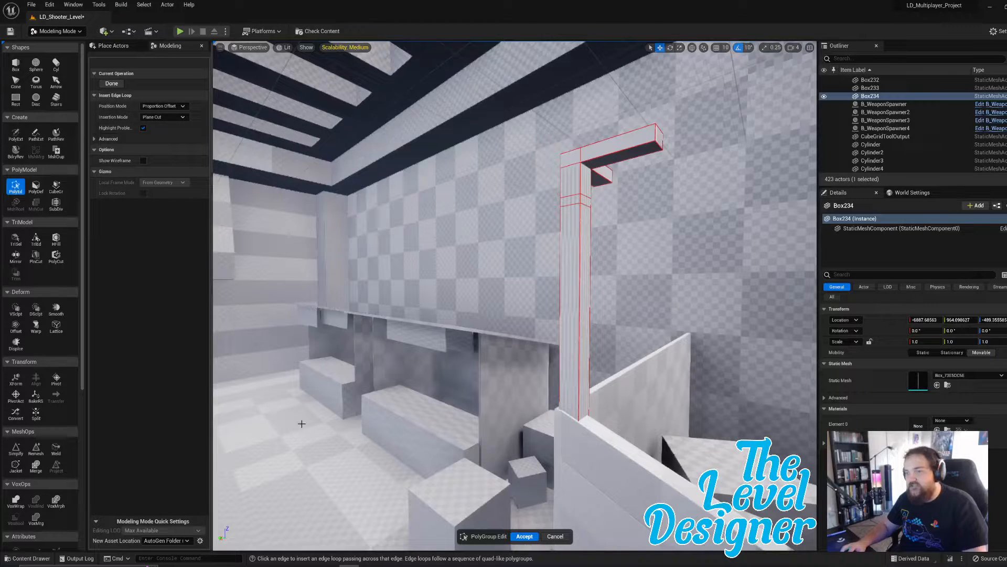
pyautogui.click(111, 83)
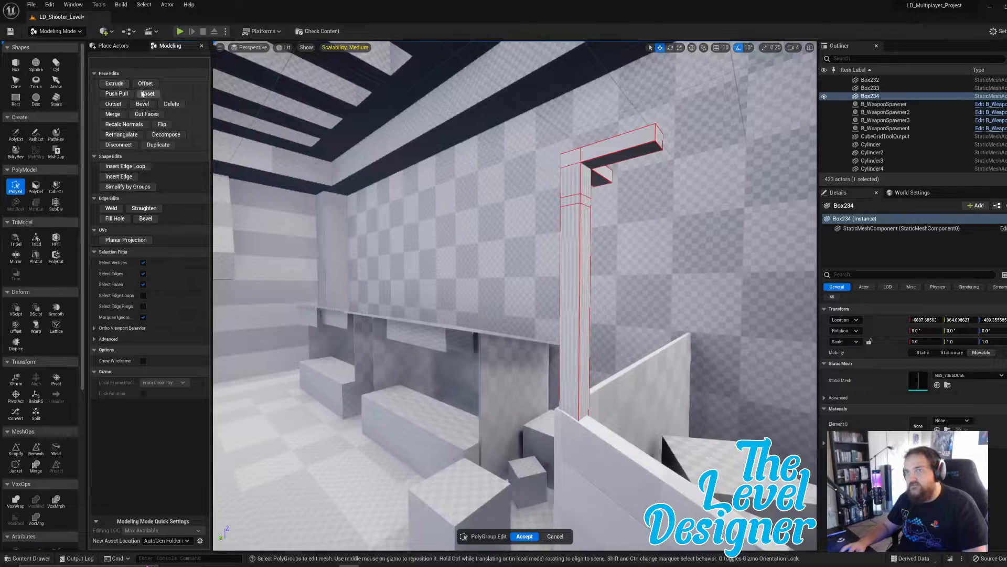
# - Extrude the narrow face between the edge loops beneath the longer arm and raise its end into a diagonal brace
pyautogui.click(586, 203)
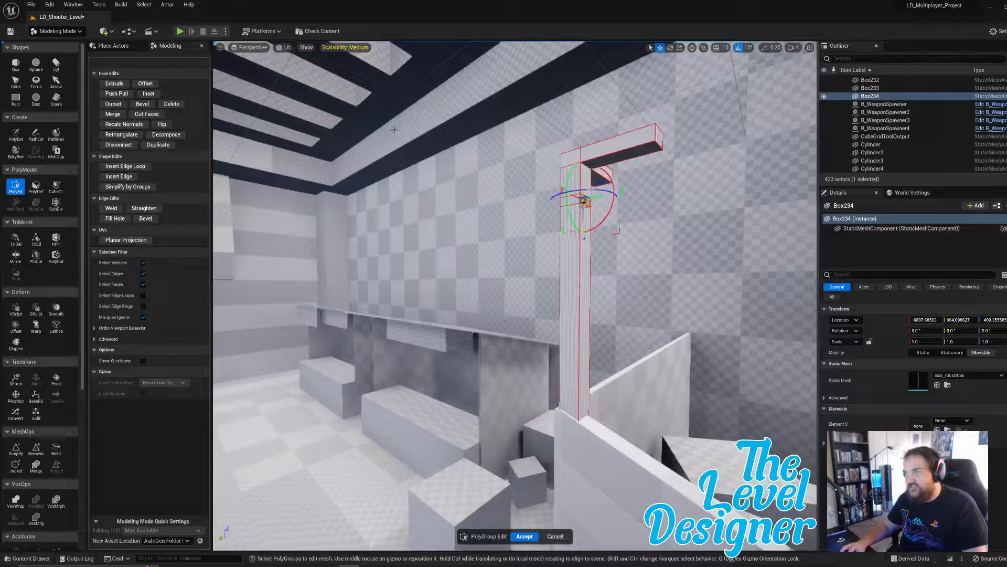
pyautogui.click(114, 83)
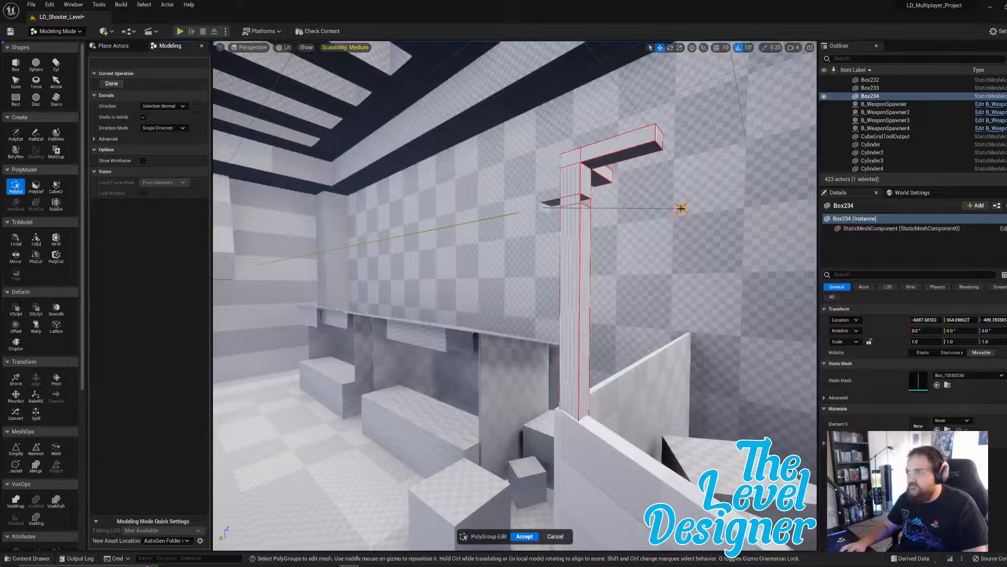
pyautogui.click(720, 211)
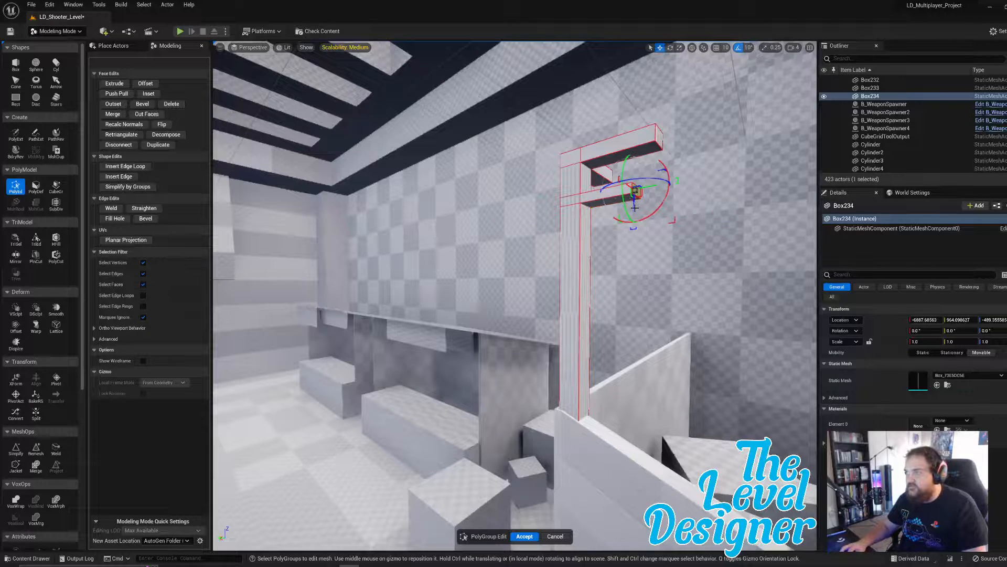
pyautogui.moveTo(635, 208); pyautogui.dragTo(625, 161)
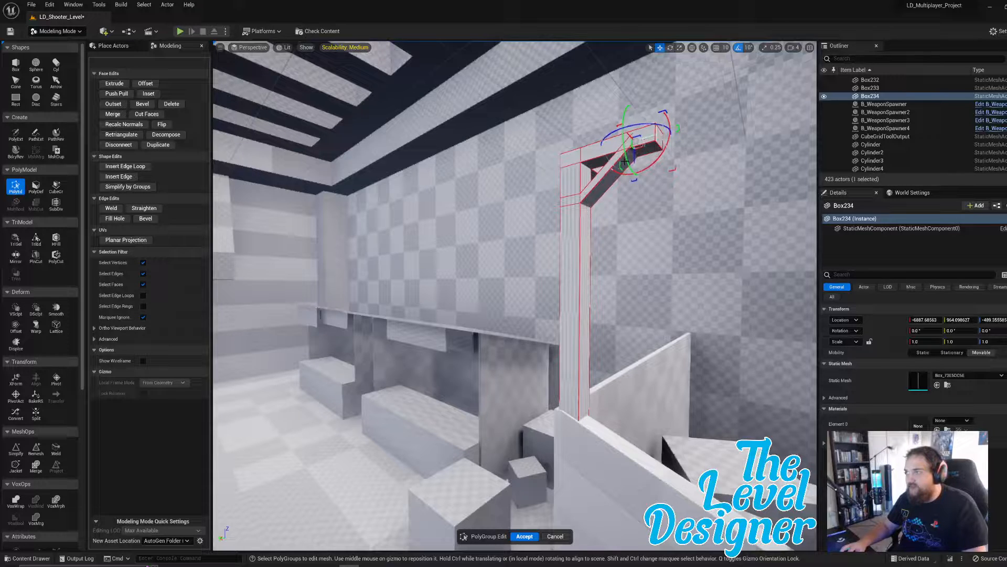
# - Pull the end face of the shorter horizontal arm outward to lengthen it
pyautogui.moveTo(678, 191); pyautogui.dragTo(478, 197, button='right')
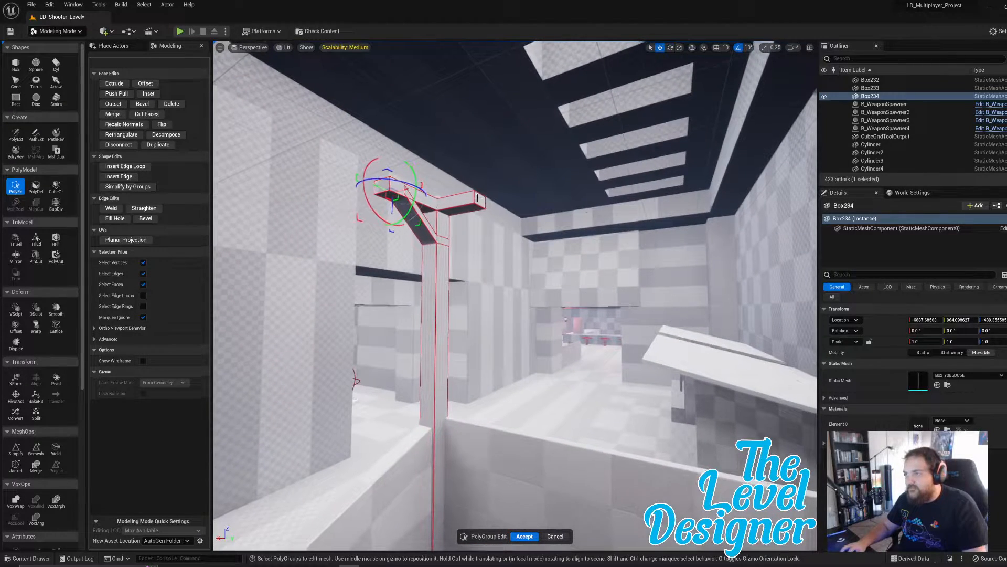
pyautogui.click(478, 198)
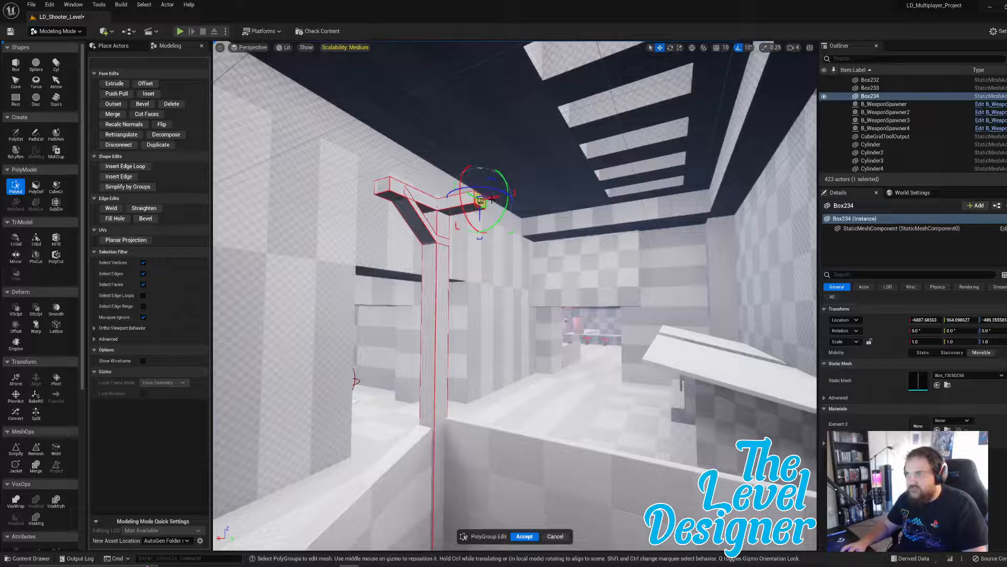
pyautogui.moveTo(491, 199); pyautogui.dragTo(518, 198)
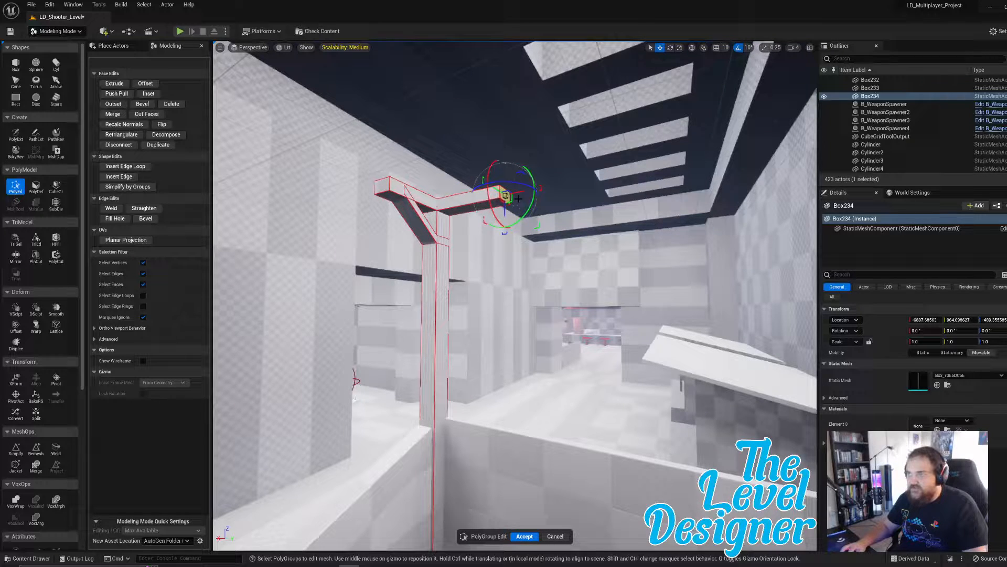
# - Extrude a matching diagonal brace from the post up to the second arm and accept the PolyGroup edit
pyautogui.click(447, 241)
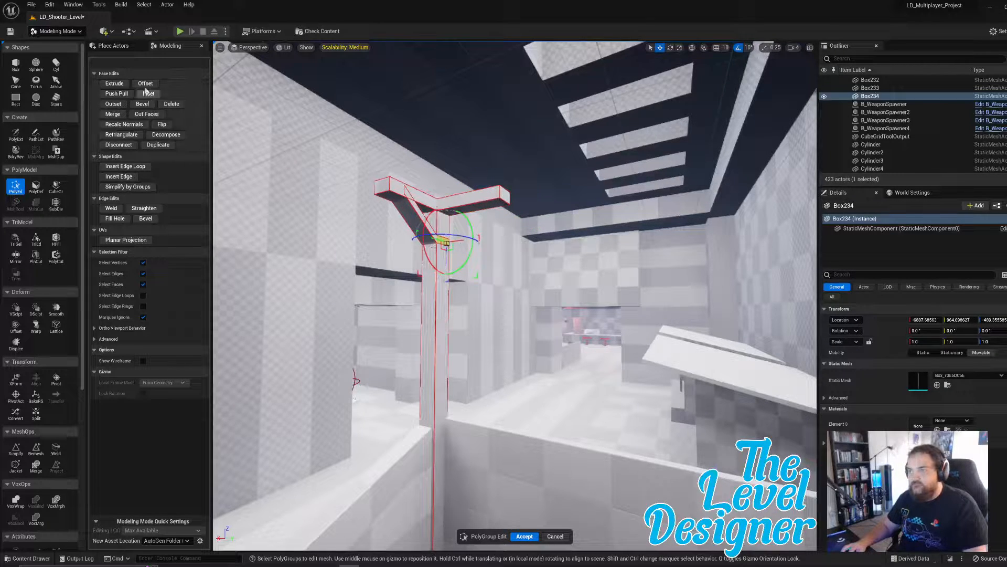
pyautogui.click(115, 84)
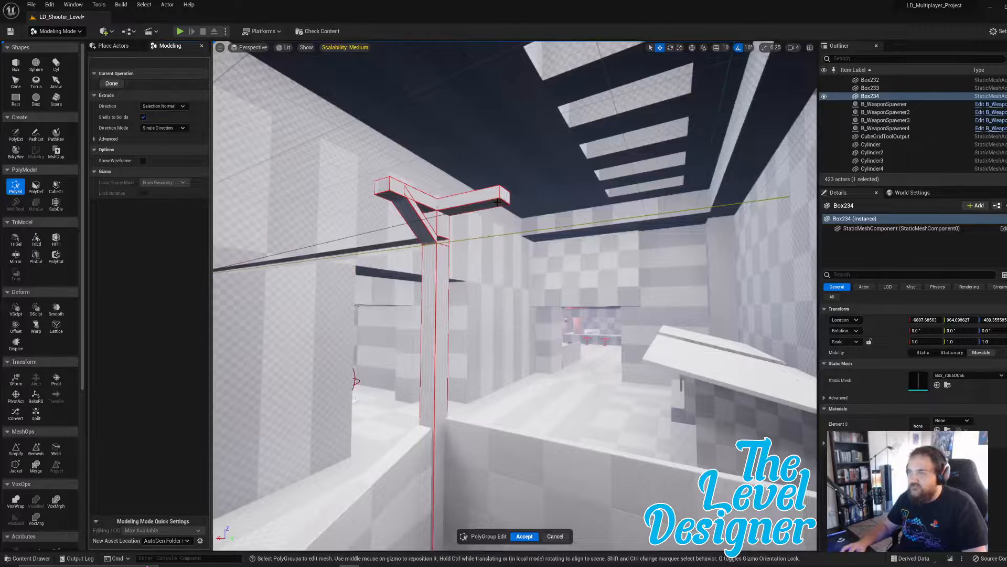
pyautogui.click(626, 138)
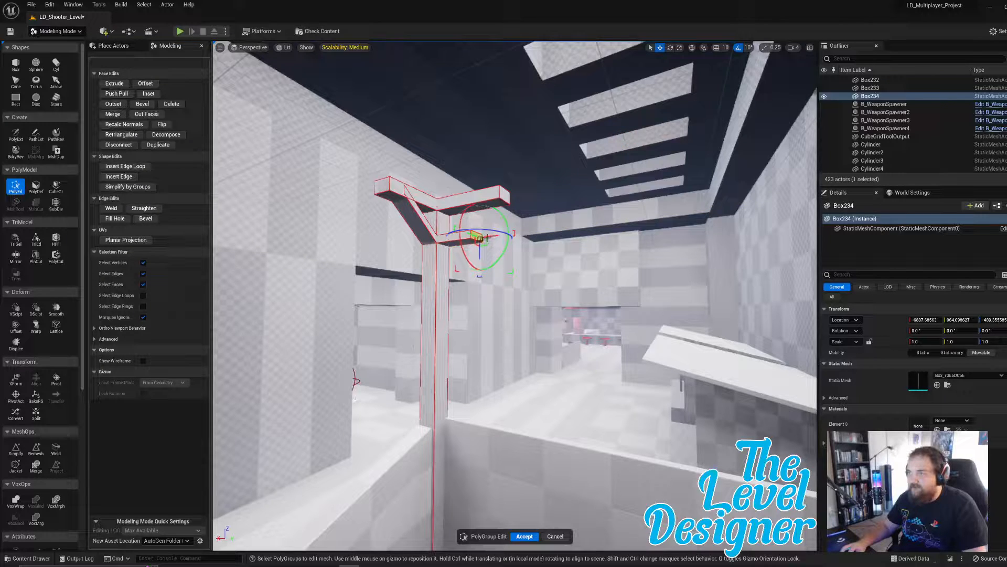
pyautogui.moveTo(487, 237); pyautogui.dragTo(496, 237, button='middle')
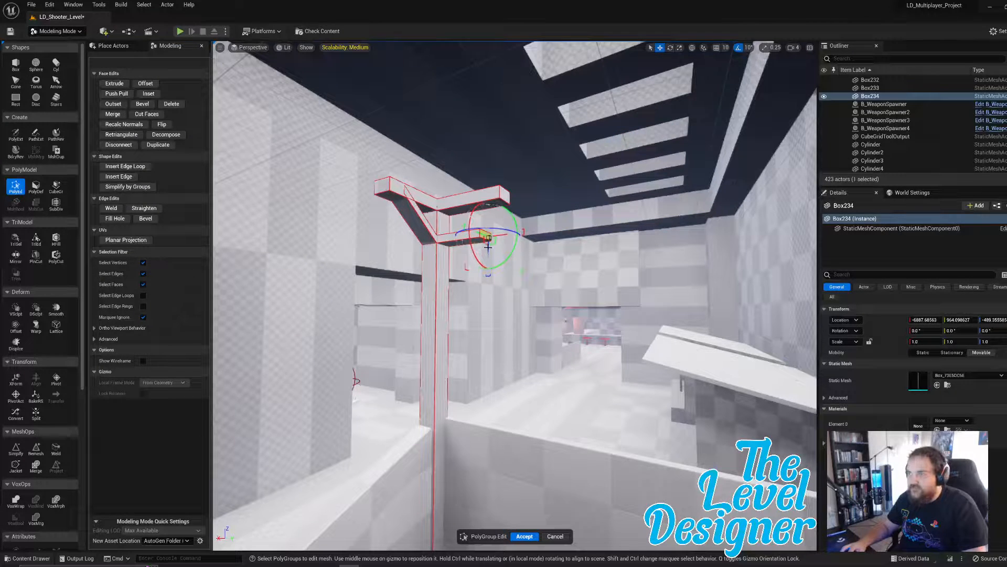
pyautogui.moveTo(488, 248); pyautogui.dragTo(482, 215)
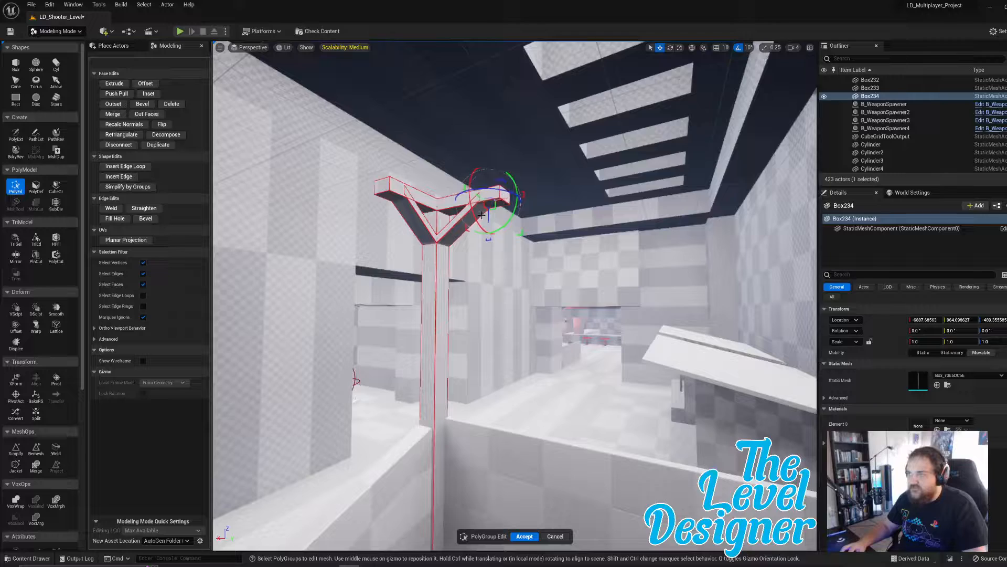
pyautogui.moveTo(523, 246); pyautogui.dragTo(467, 260, button='right')
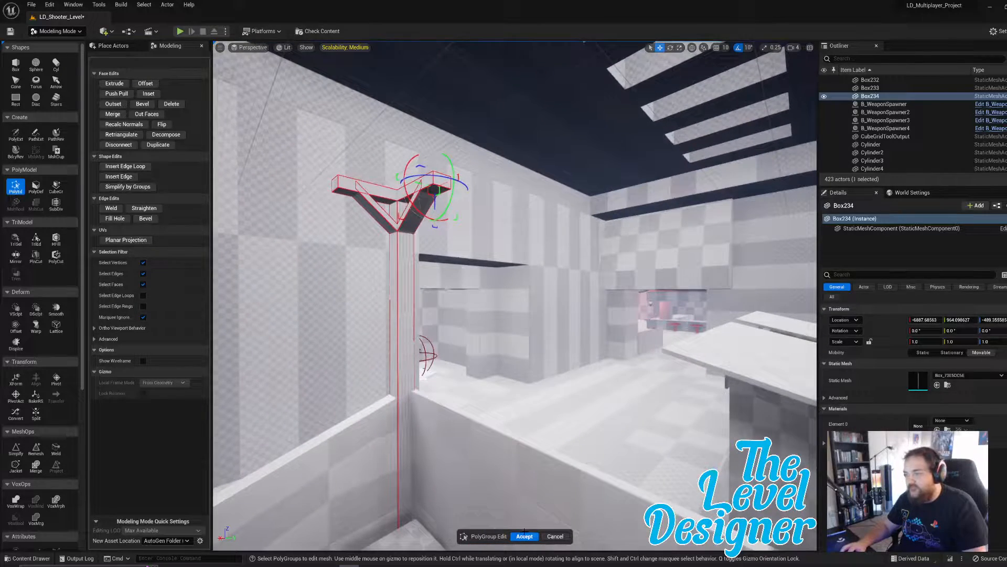
pyautogui.click(525, 536)
# - Rotate the post beside the stairs by -90° about its vertical axis so its bracket arms follow that corner
pyautogui.moveTo(530, 362); pyautogui.dragTo(420, 399, button='right')
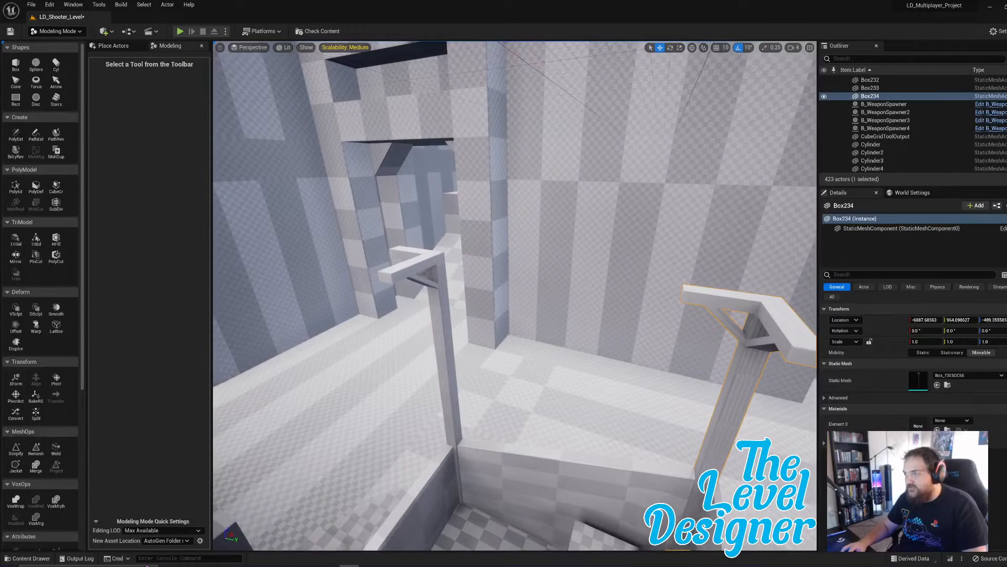
pyautogui.click(434, 257)
pyautogui.moveTo(471, 514); pyautogui.dragTo(450, 509)
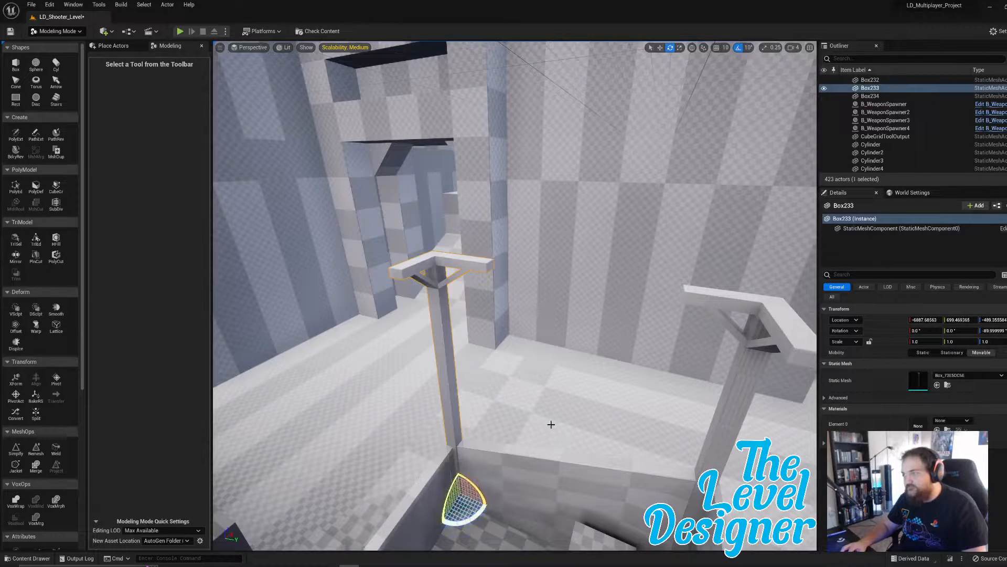
# - Select both braced corner posts on the platform's outer side and duplicate them together
pyautogui.moveTo(551, 425); pyautogui.dragTo(561, 416, button='right')
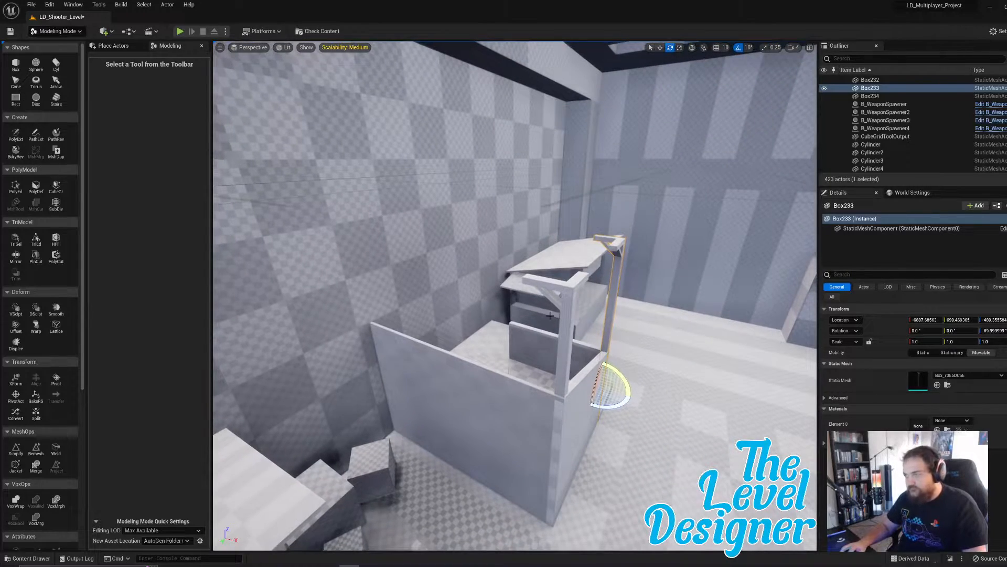
pyautogui.click(576, 310)
pyautogui.keyDown('ctrl'); pyautogui.click(616, 283); pyautogui.keyUp('ctrl')
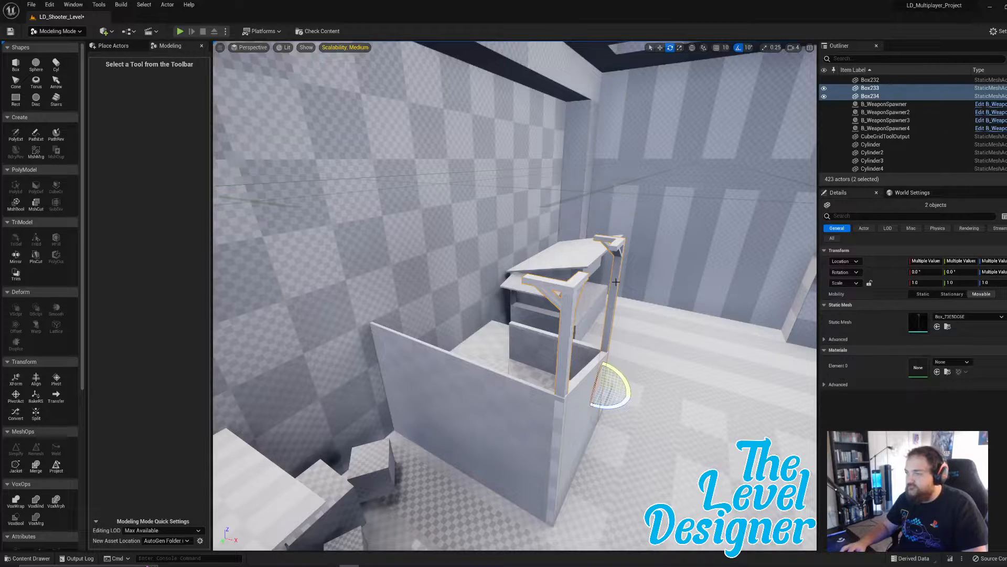
pyautogui.moveTo(603, 294); pyautogui.dragTo(493, 304, button='right')
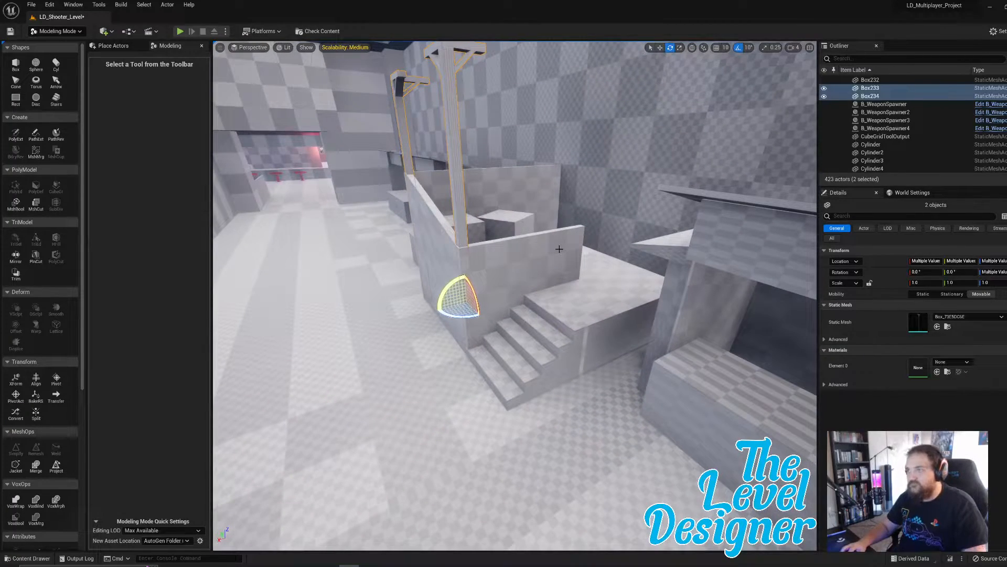
pyautogui.moveTo(559, 249); pyautogui.dragTo(550, 250, button='right')
pyautogui.hotkey('ctrl', 'd')
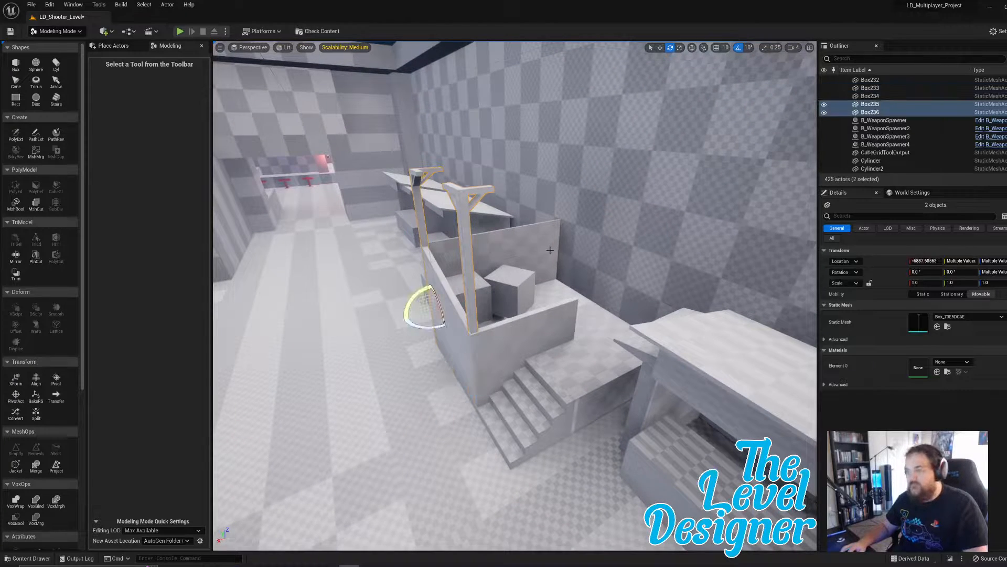
# - Rotate the duplicated pair of posts to face the originals and place them along the platform's wall side
pyautogui.moveTo(415, 327); pyautogui.dragTo(605, 311)
pyautogui.press('w')
pyautogui.press('a')
pyautogui.moveTo(604, 310); pyautogui.dragTo(621, 340, button='right')
pyautogui.moveTo(589, 341); pyautogui.dragTo(591, 342)
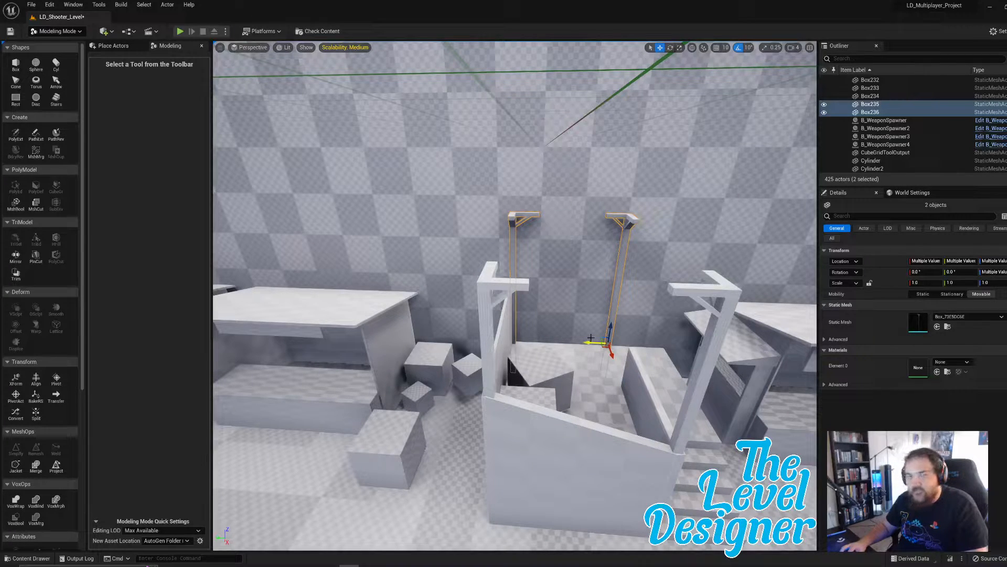
# - Create two 100 × 100 × 100 boxes on the floor beside the platform, one near the stairs and one farther along
pyautogui.moveTo(646, 289); pyautogui.dragTo(583, 275, button='right')
pyautogui.moveTo(671, 307)
pyautogui.mouseDown(button='right')
pyautogui.moveTo(622, 323)
pyautogui.moveTo(676, 310)
pyautogui.mouseUp(button='right')
pyautogui.moveTo(577, 297); pyautogui.dragTo(641, 314, button='right')
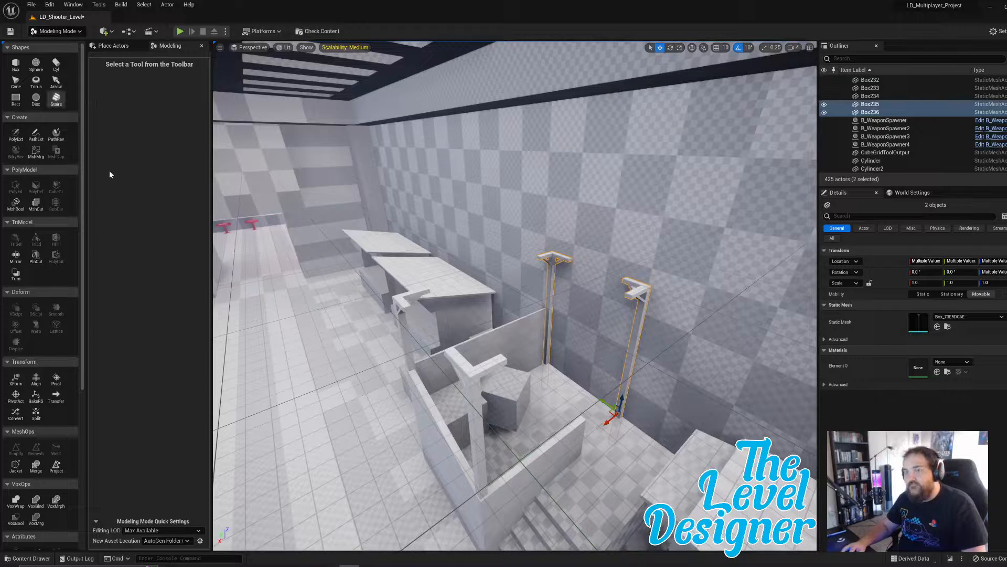
pyautogui.moveTo(410, 283); pyautogui.dragTo(338, 248, button='right')
pyautogui.click(16, 65)
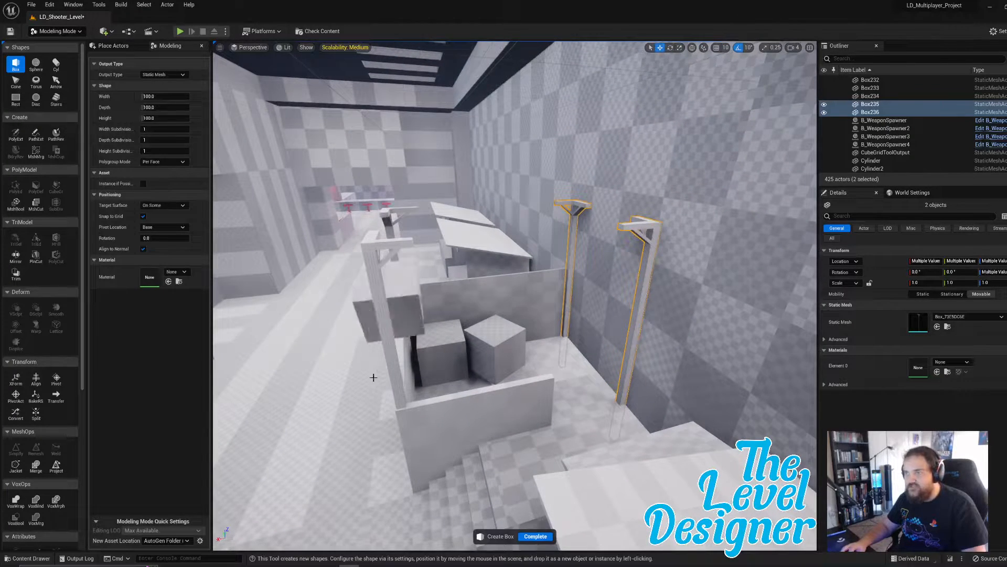
pyautogui.click(364, 498)
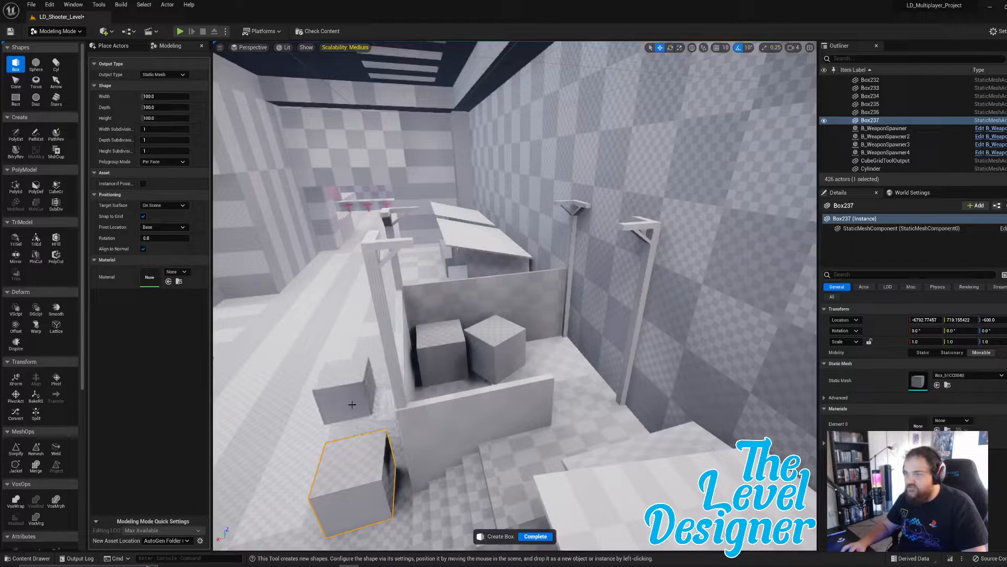
pyautogui.click(346, 398)
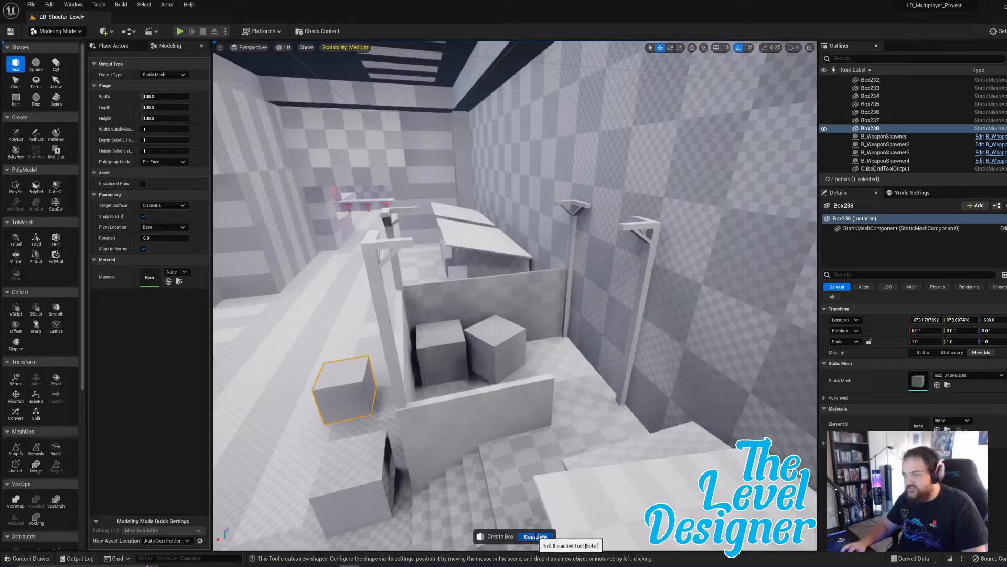
pyautogui.click(535, 535)
# - Scale the box near the stairs into a thin beam about 3.27 long in X scale and raise it between the stair-side posts
pyautogui.click(373, 464)
pyautogui.press('e')
pyautogui.press('r')
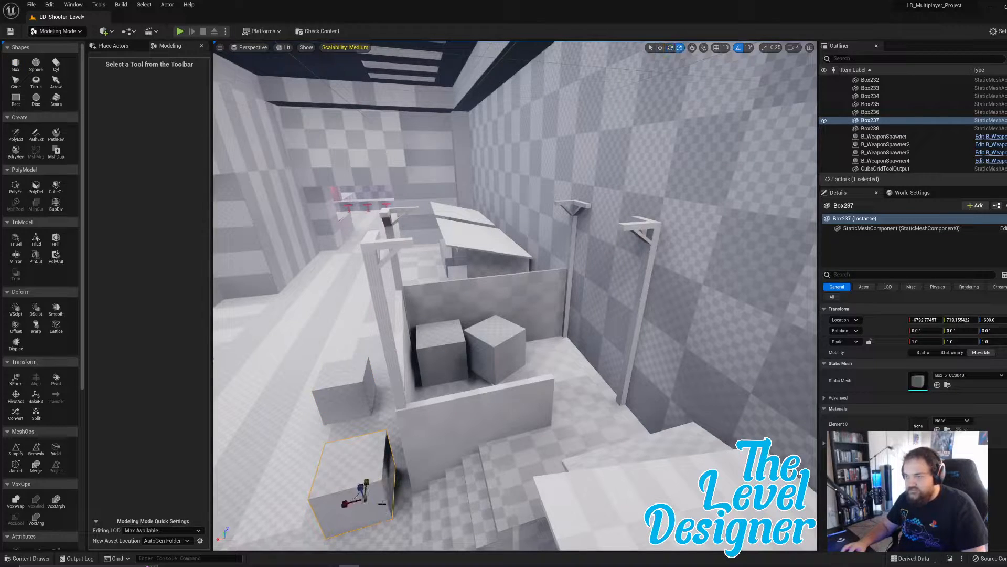
pyautogui.moveTo(364, 498); pyautogui.dragTo(341, 520)
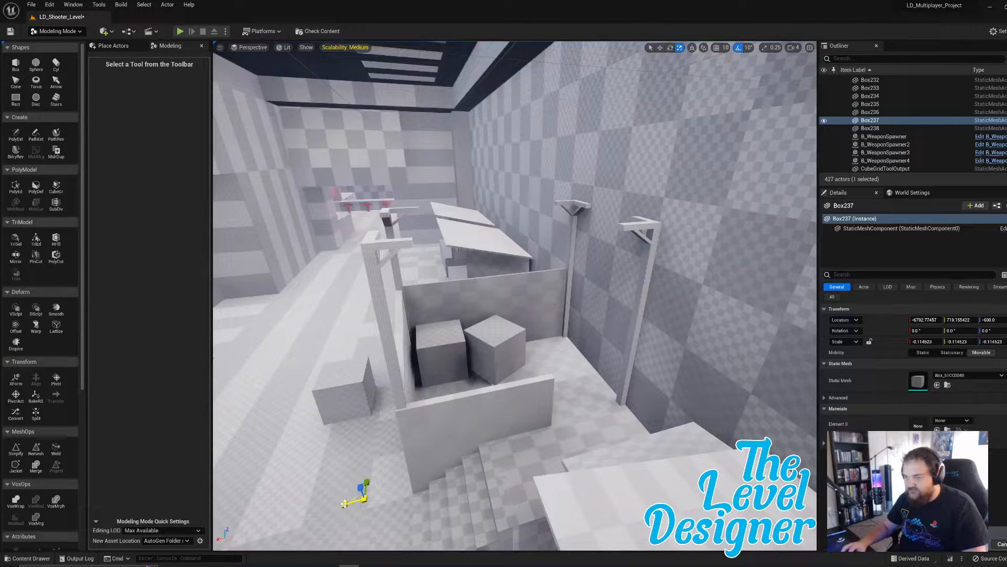
pyautogui.moveTo(344, 503); pyautogui.dragTo(316, 209)
pyautogui.press('w')
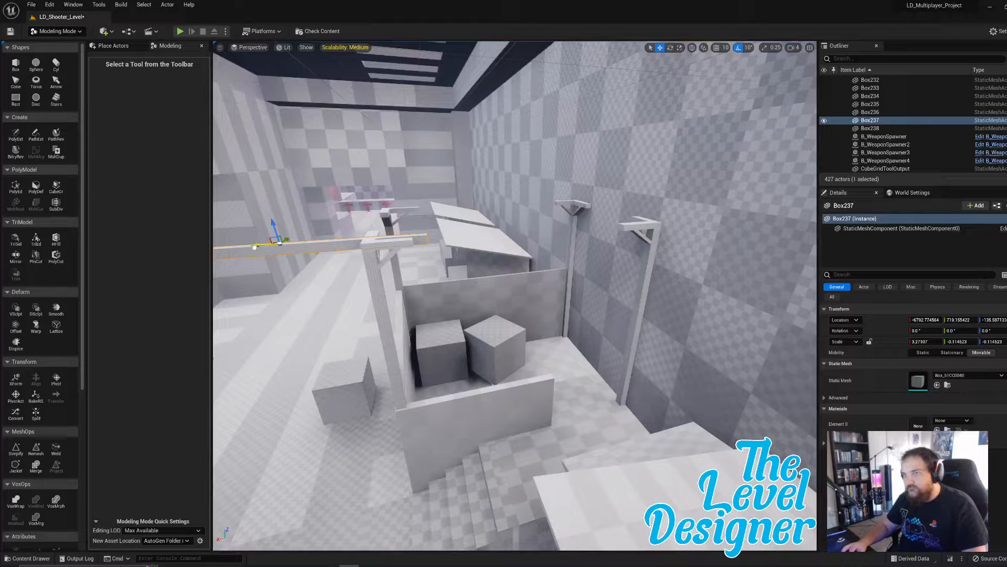
pyautogui.moveTo(258, 245); pyautogui.dragTo(502, 249)
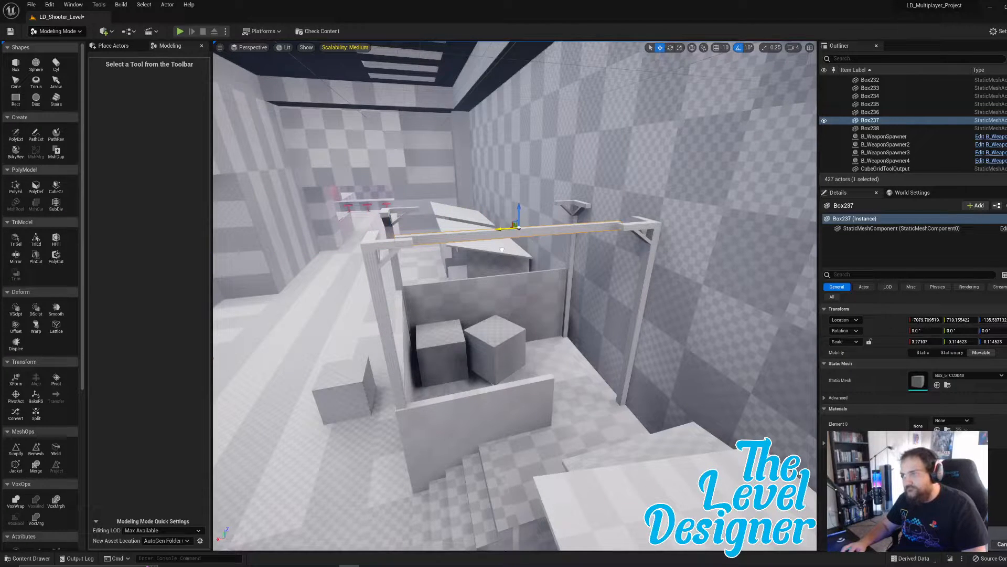
# - Resize the beam's geometry with PolyGroup Edit, undo the last adjustment and accept the edit
pyautogui.moveTo(502, 249); pyautogui.dragTo(263, 158, button='right')
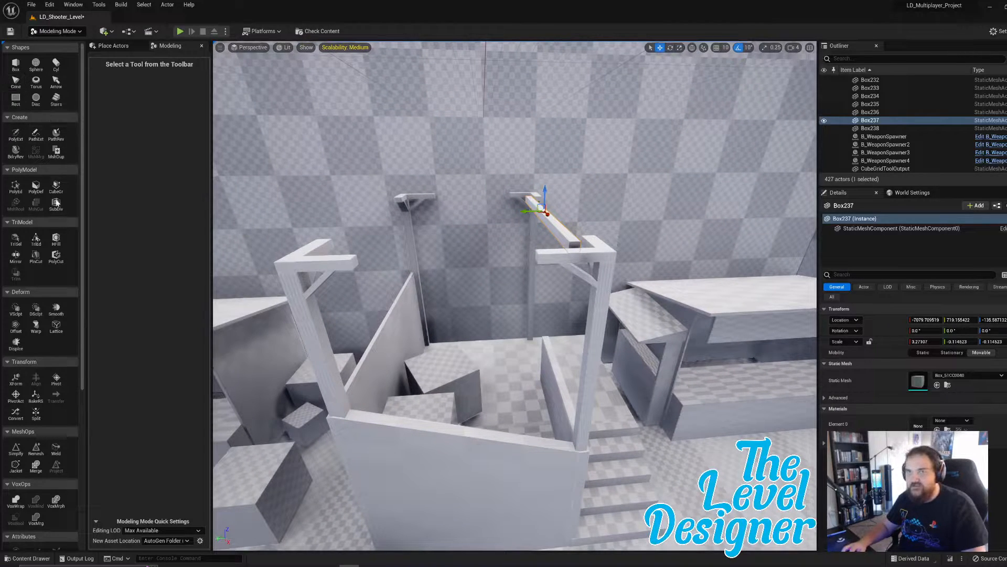
pyautogui.click(15, 184)
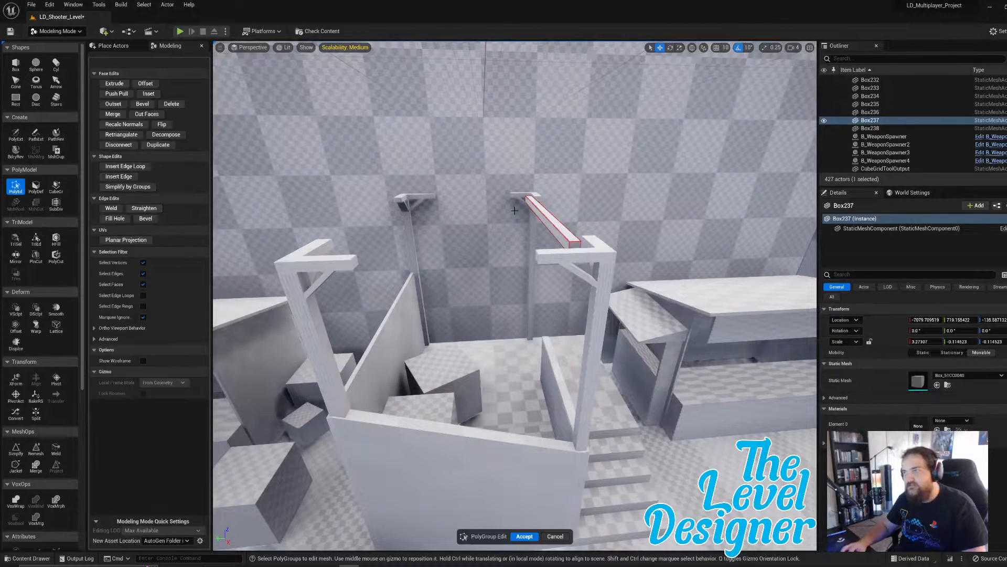
pyautogui.click(546, 220)
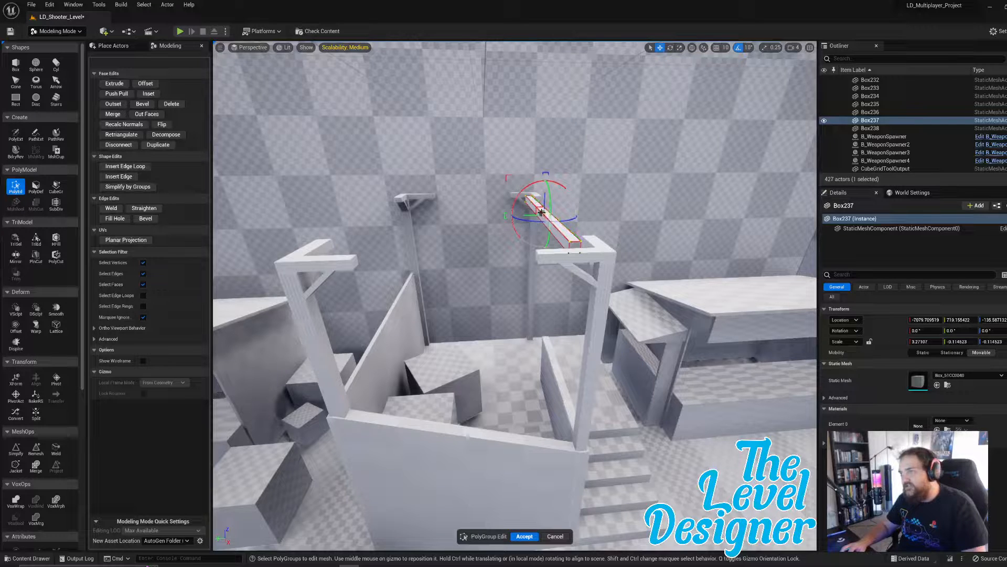
pyautogui.moveTo(541, 213); pyautogui.dragTo(531, 218)
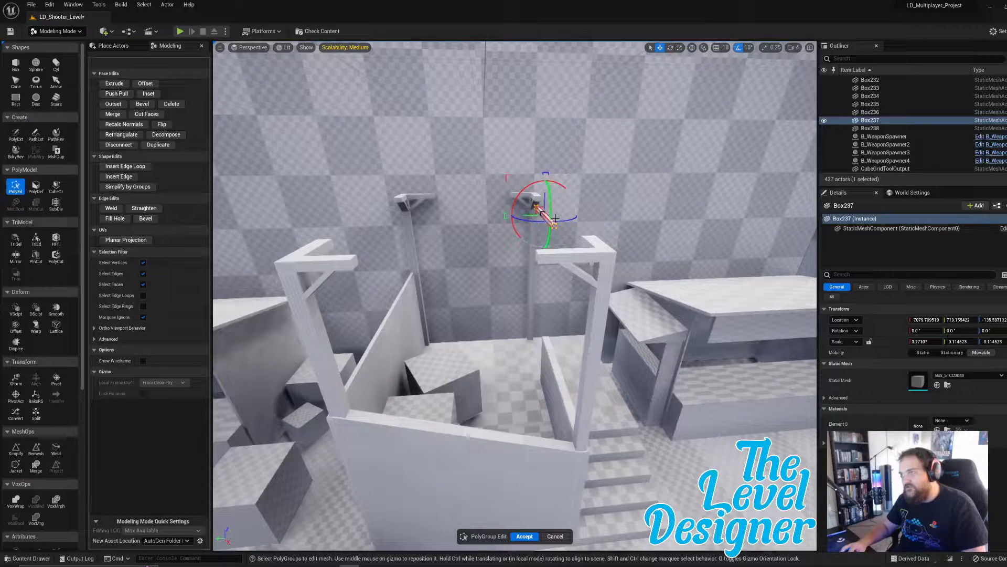
pyautogui.moveTo(515, 230); pyautogui.dragTo(611, 245, button='right')
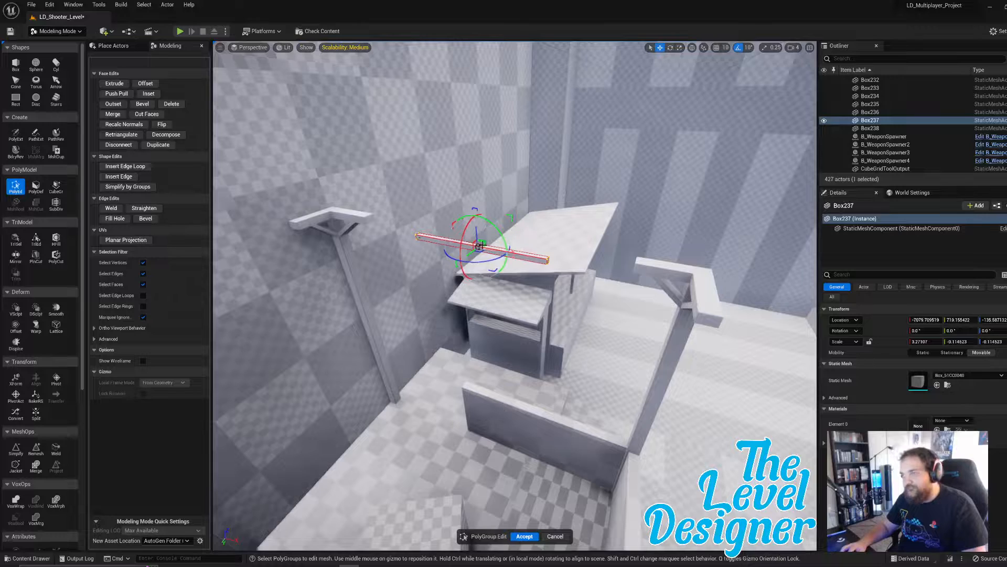
pyautogui.moveTo(480, 246); pyautogui.dragTo(497, 254)
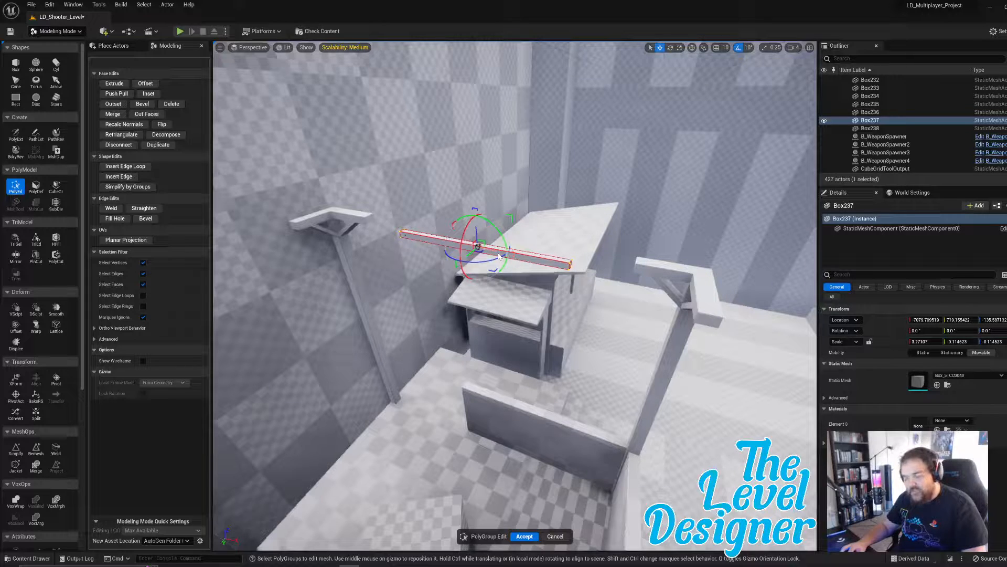
pyautogui.moveTo(499, 256)
pyautogui.mouseDown()
pyautogui.moveTo(509, 258)
pyautogui.moveTo(494, 254)
pyautogui.mouseUp()
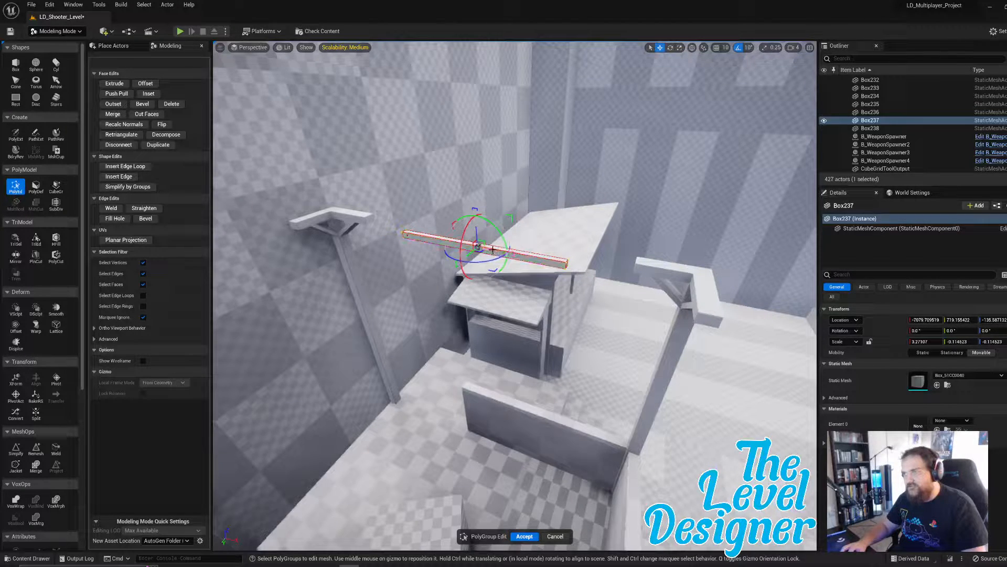
pyautogui.moveTo(493, 249); pyautogui.dragTo(549, 265)
pyautogui.moveTo(550, 265); pyautogui.dragTo(476, 267, button='right')
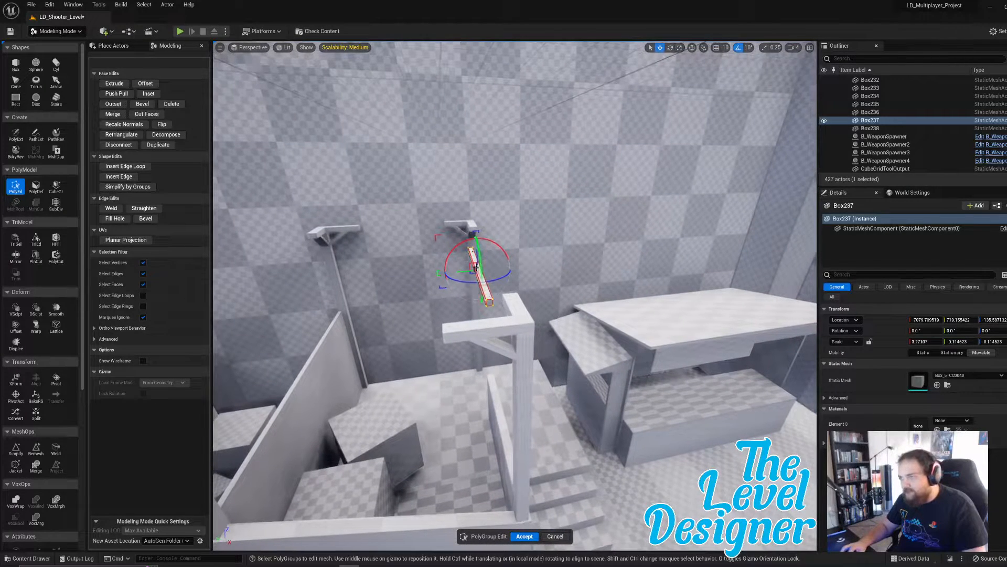
pyautogui.hotkey('ctrl', 'z')
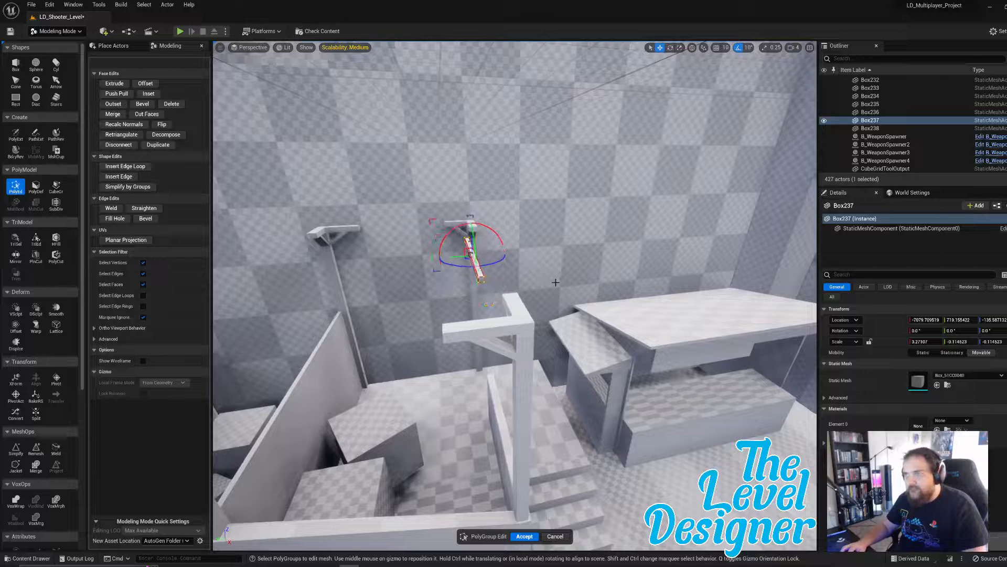
pyautogui.click(519, 535)
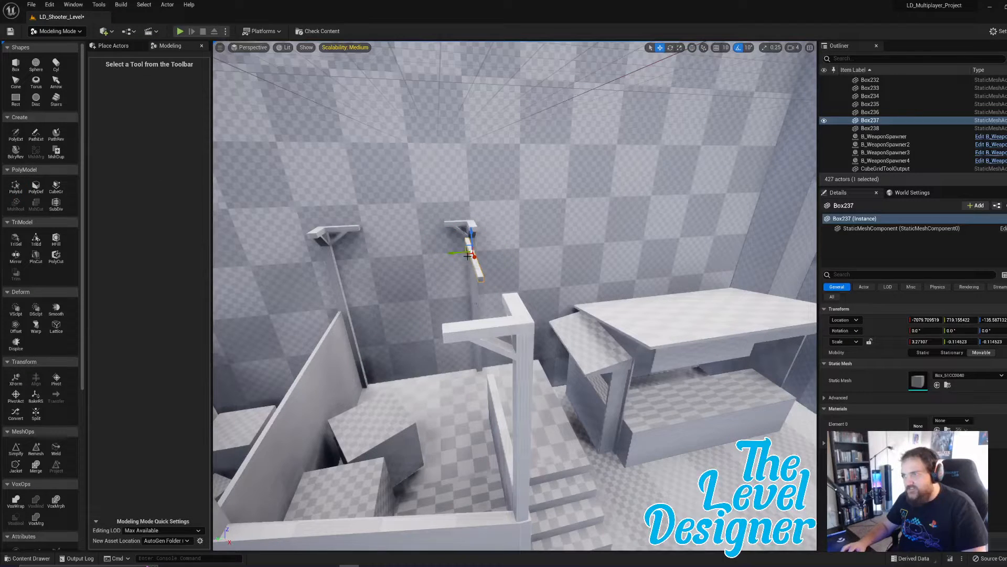
# - Align the beam with the stair-side post arms and stretch its X scale to about 5.9 to span both posts
pyautogui.moveTo(467, 244); pyautogui.dragTo(479, 243)
pyautogui.moveTo(479, 243); pyautogui.dragTo(526, 247, button='right')
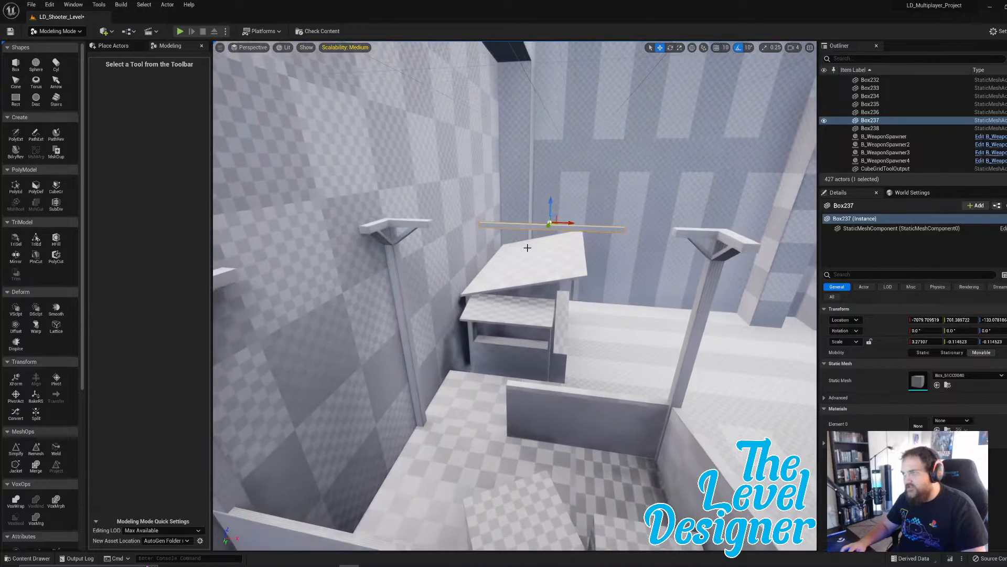
pyautogui.press('e')
pyautogui.press('r')
pyautogui.moveTo(559, 219); pyautogui.dragTo(572, 220)
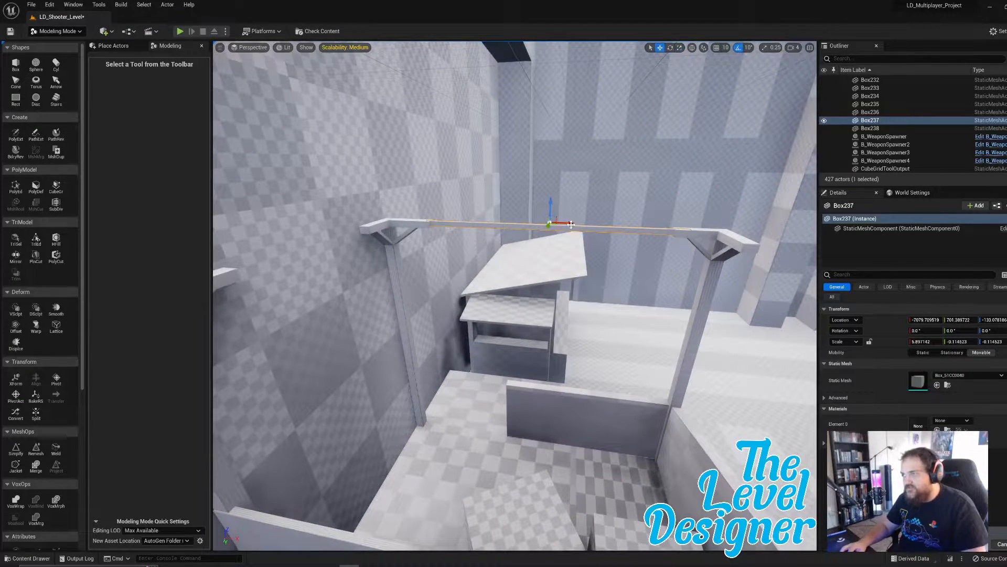
pyautogui.moveTo(565, 223); pyautogui.dragTo(537, 202, button='right')
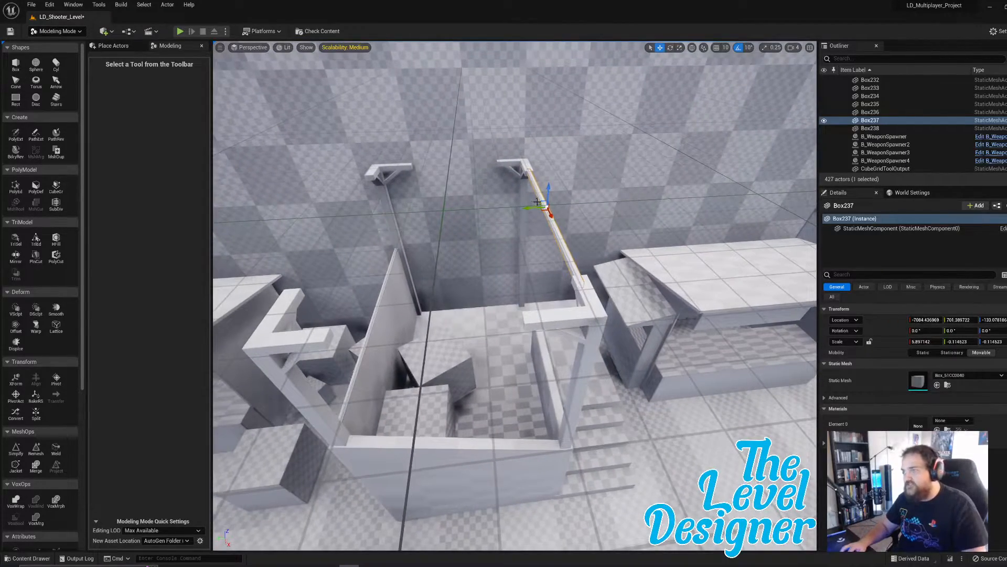
pyautogui.moveTo(527, 206); pyautogui.dragTo(530, 208)
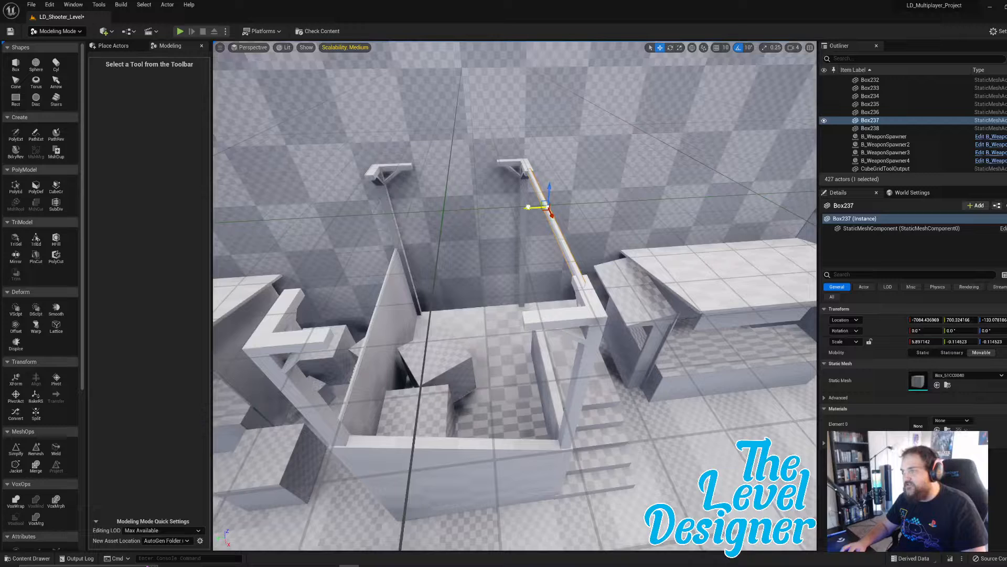
# - Duplicate the crossbeam and move the copy across to the posts on the platform's opposite side
pyautogui.moveTo(582, 217); pyautogui.dragTo(589, 218, button='right')
pyautogui.hotkey('ctrl', 'd')
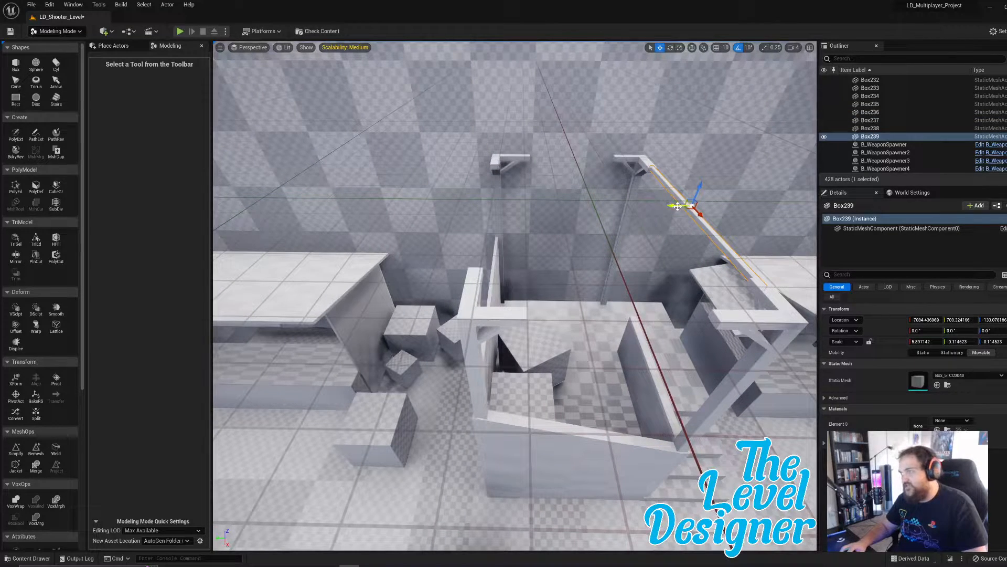
pyautogui.moveTo(677, 206); pyautogui.dragTo(473, 208)
pyautogui.moveTo(474, 208); pyautogui.dragTo(342, 200, button='right')
pyautogui.press('q')
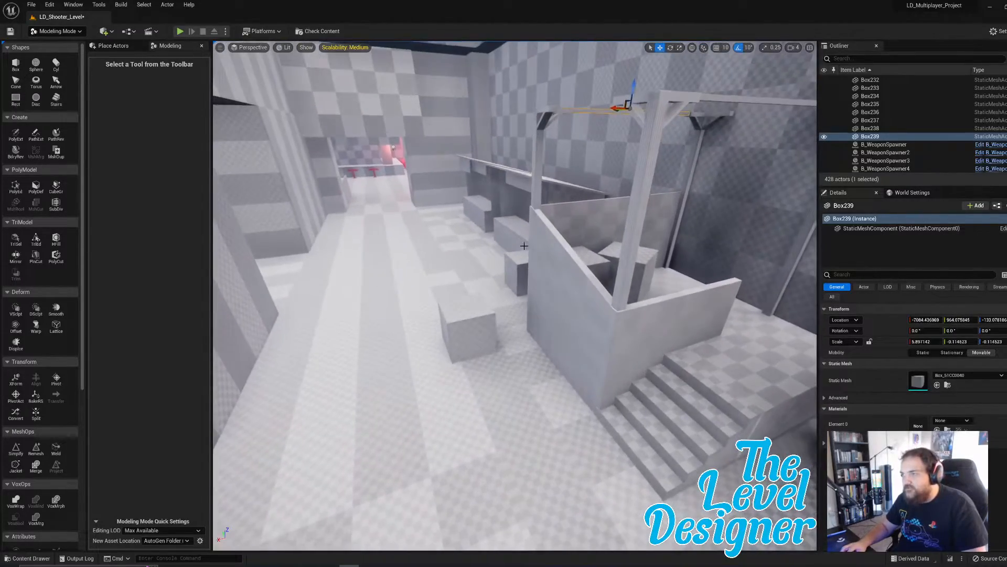
# - Select all geometry of the remaining floor box in PolyGroup Edit and shrink it to a tiny block
pyautogui.click(468, 320)
pyautogui.press('f')
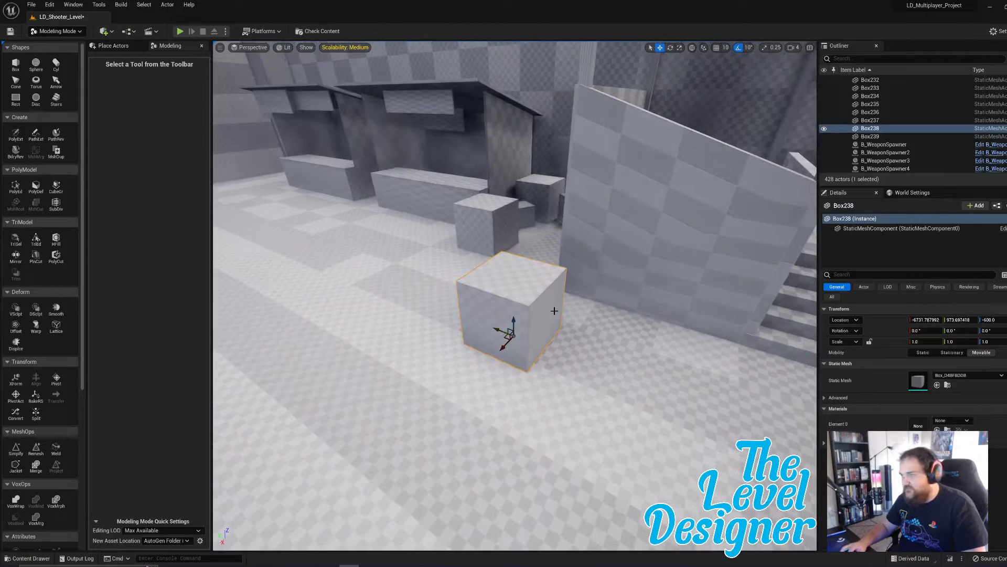
pyautogui.press('e')
pyautogui.press('r')
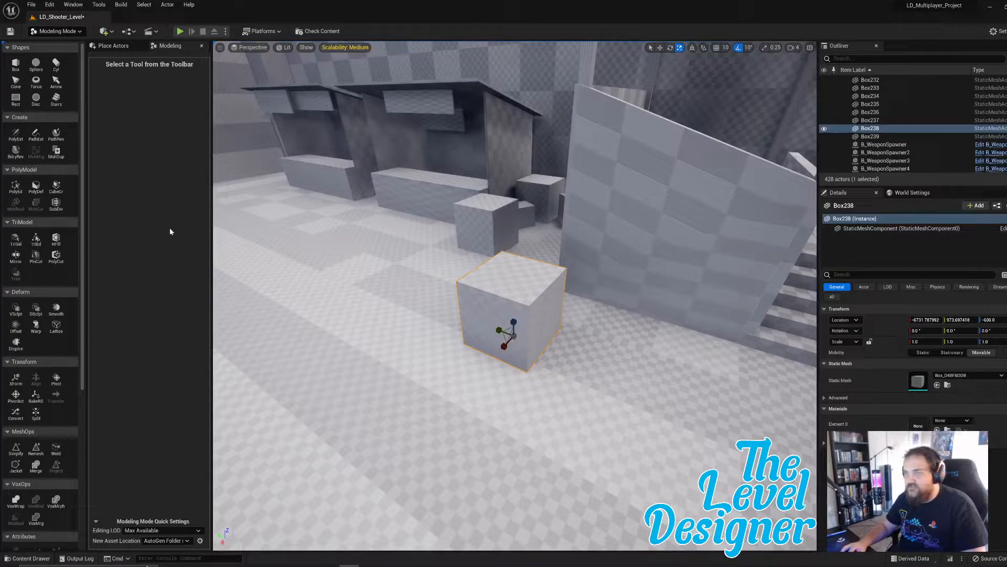
pyautogui.press('e')
pyautogui.press('w')
pyautogui.click(15, 239)
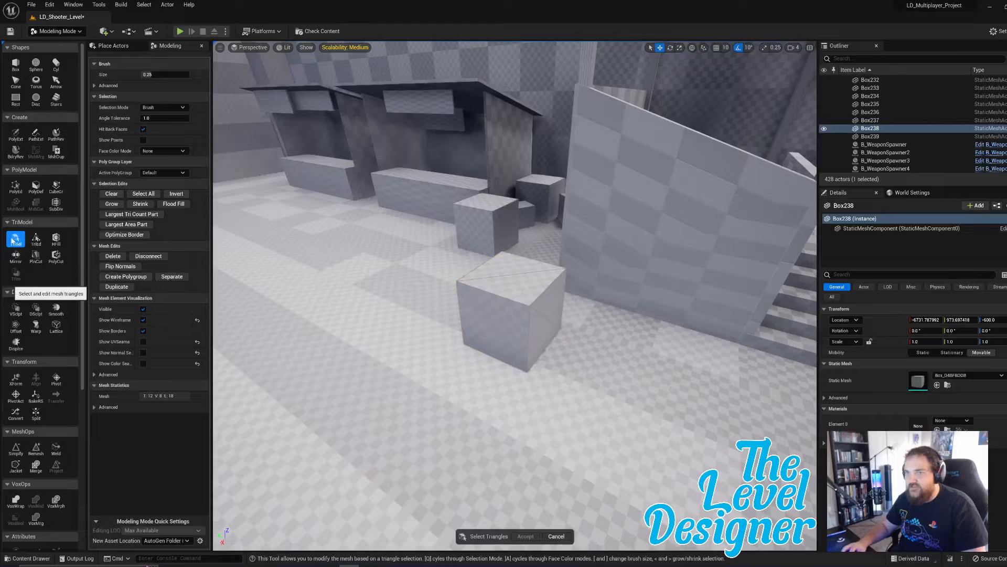
pyautogui.click(16, 187)
pyautogui.moveTo(420, 225); pyautogui.dragTo(617, 407)
pyautogui.moveTo(515, 309); pyautogui.dragTo(510, 311)
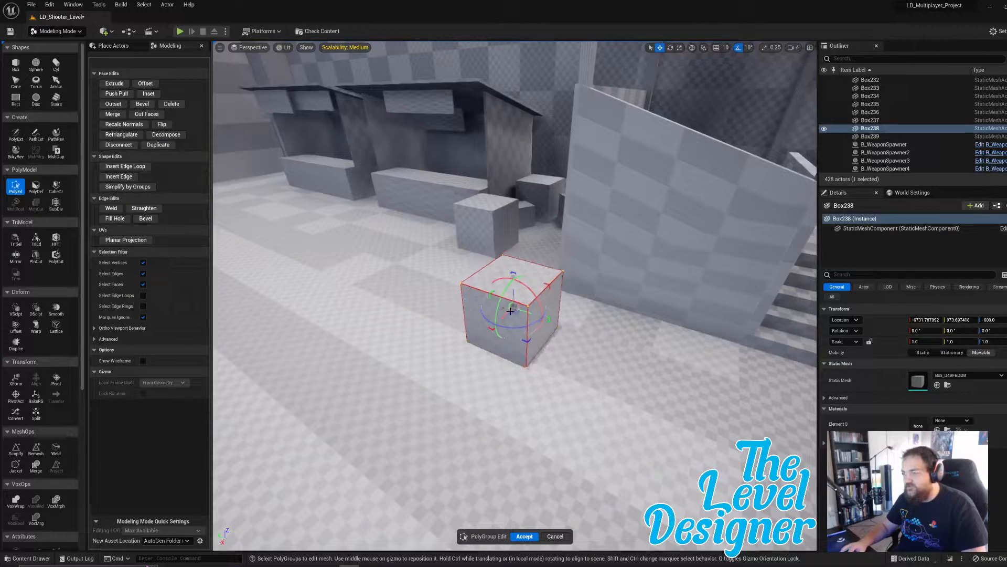
pyautogui.press('Delete')
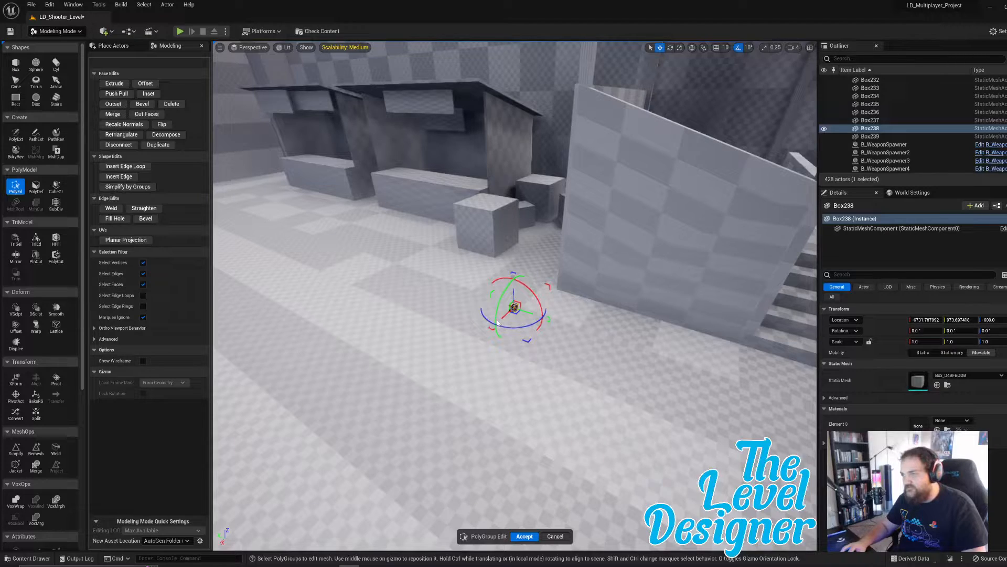
# - Stretch the tiny block into a long thin beam parallel to the platform's front wall, shift it lengthwise and accept the PolyGroup edit
pyautogui.moveTo(518, 258); pyautogui.dragTo(393, 257, button='right')
pyautogui.moveTo(518, 258); pyautogui.dragTo(491, 269, button='right')
pyautogui.moveTo(491, 269); pyautogui.dragTo(557, 342)
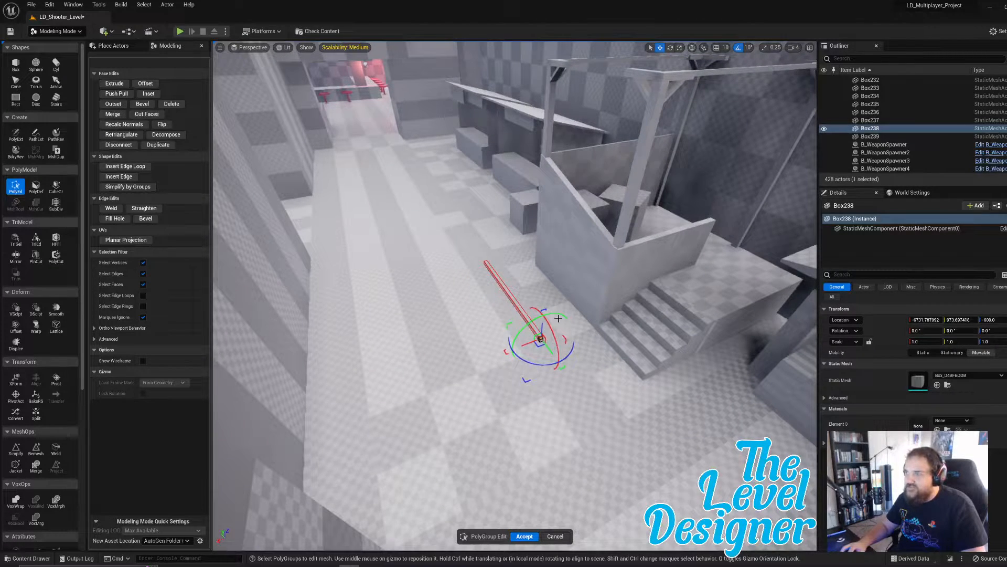
pyautogui.moveTo(558, 318); pyautogui.dragTo(545, 326, button='right')
pyautogui.moveTo(357, 332); pyautogui.dragTo(677, 441)
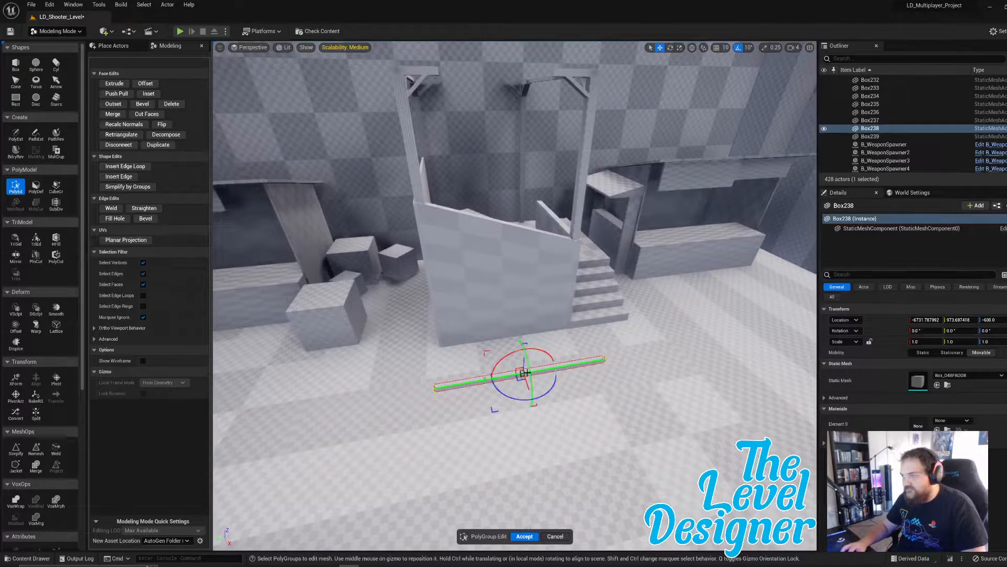
pyautogui.moveTo(511, 383); pyautogui.dragTo(529, 295, button='right')
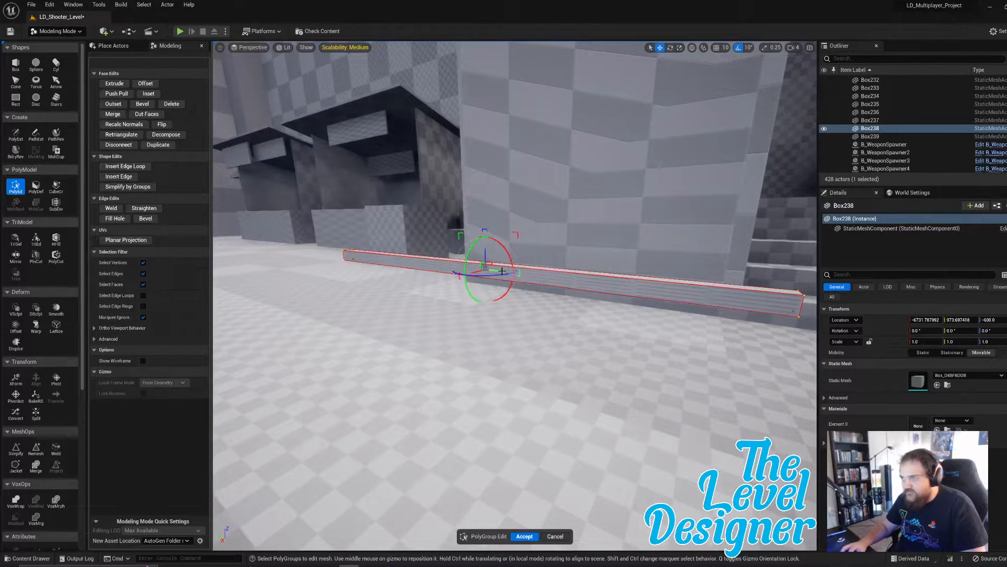
pyautogui.moveTo(502, 271); pyautogui.dragTo(414, 261)
pyautogui.click(524, 536)
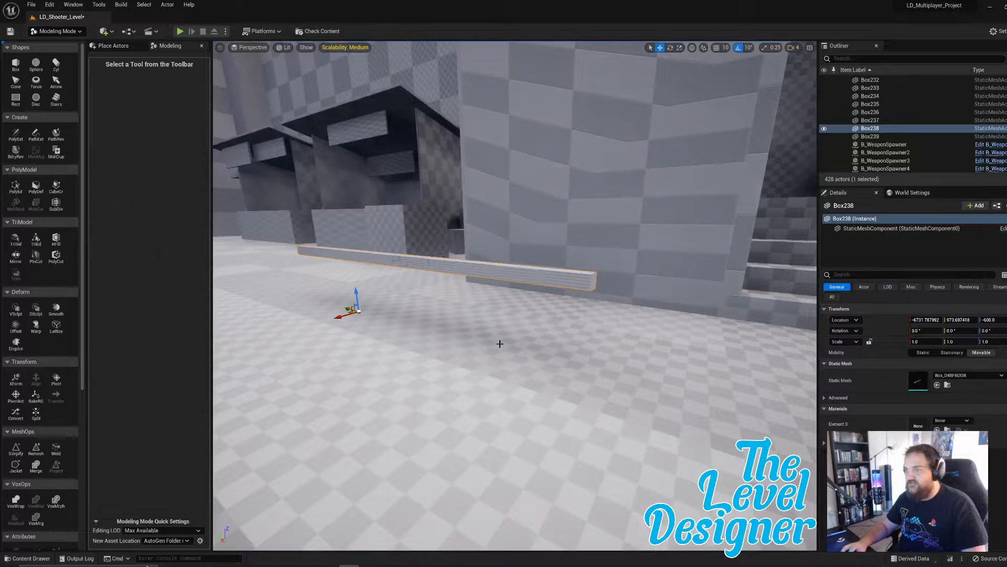
# - Raise the beam to the top of the frame and align it with the arms of the two front posts
pyautogui.moveTo(500, 343); pyautogui.dragTo(511, 354, button='right')
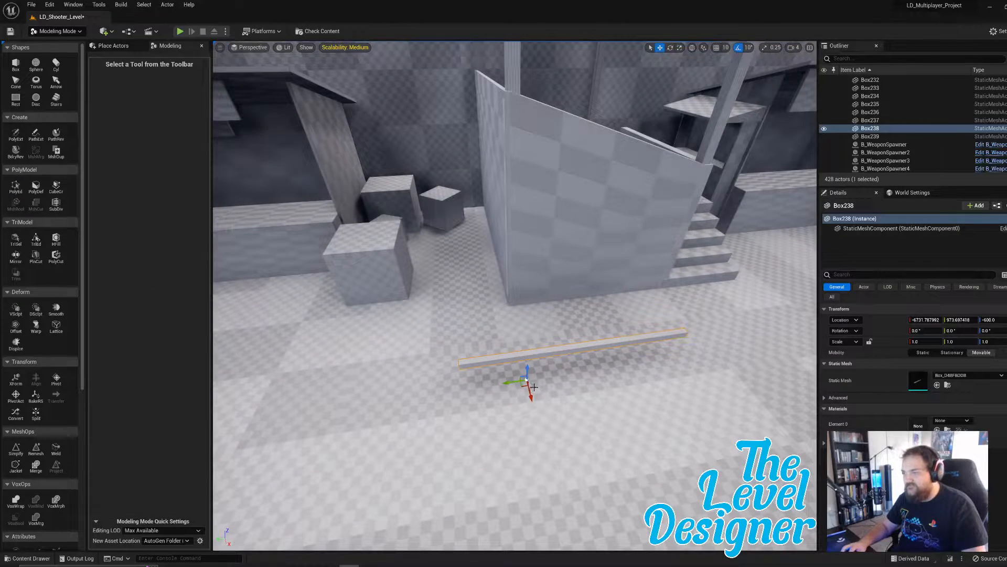
pyautogui.moveTo(534, 387); pyautogui.dragTo(505, 412, button='right')
pyautogui.moveTo(500, 409); pyautogui.dragTo(396, 144)
pyautogui.moveTo(396, 144); pyautogui.dragTo(543, 392, button='right')
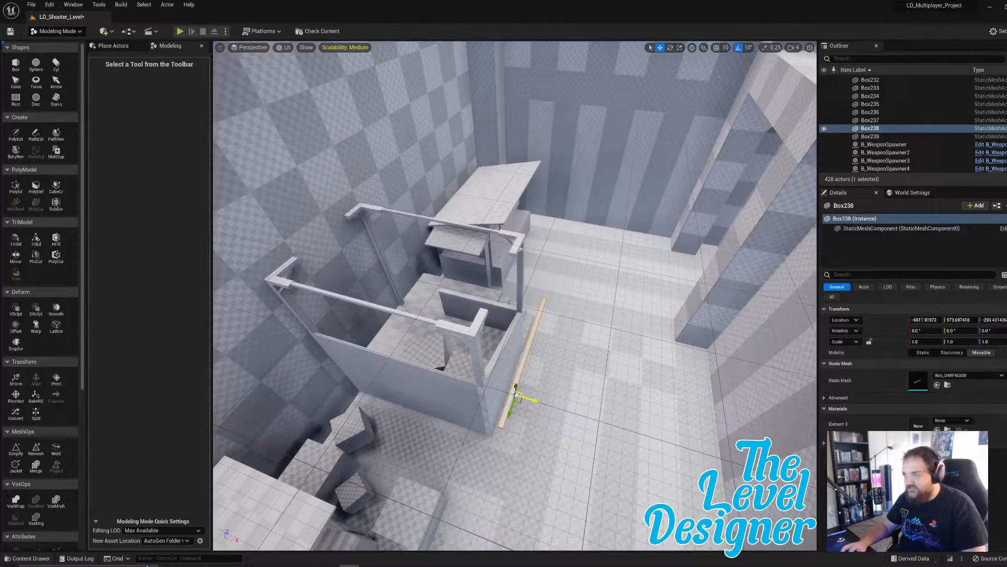
pyautogui.moveTo(516, 387); pyautogui.dragTo(482, 345)
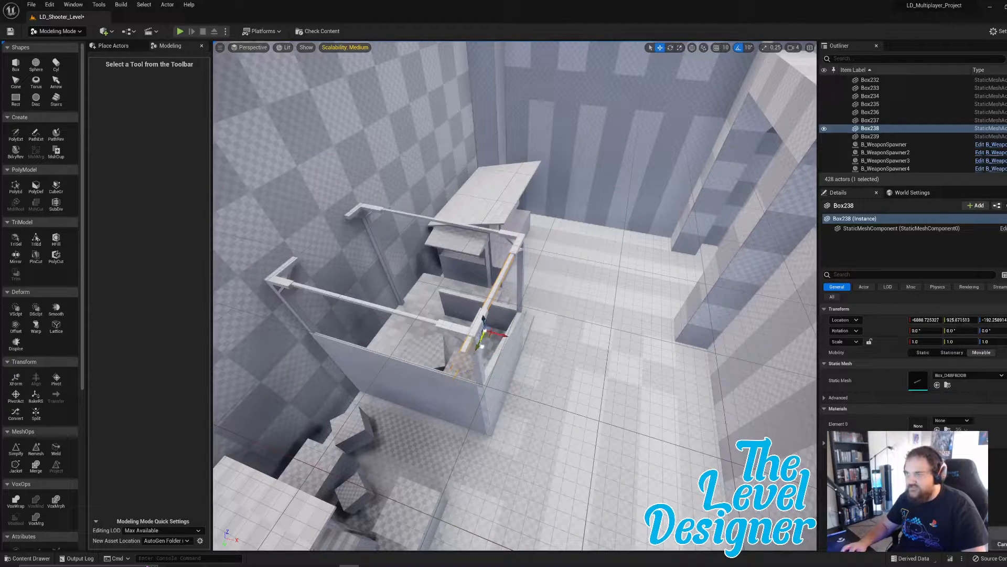
pyautogui.press('w')
pyautogui.moveTo(538, 314)
pyautogui.mouseDown(button='right')
pyautogui.moveTo(527, 299)
pyautogui.moveTo(538, 305)
pyautogui.mouseUp(button='right')
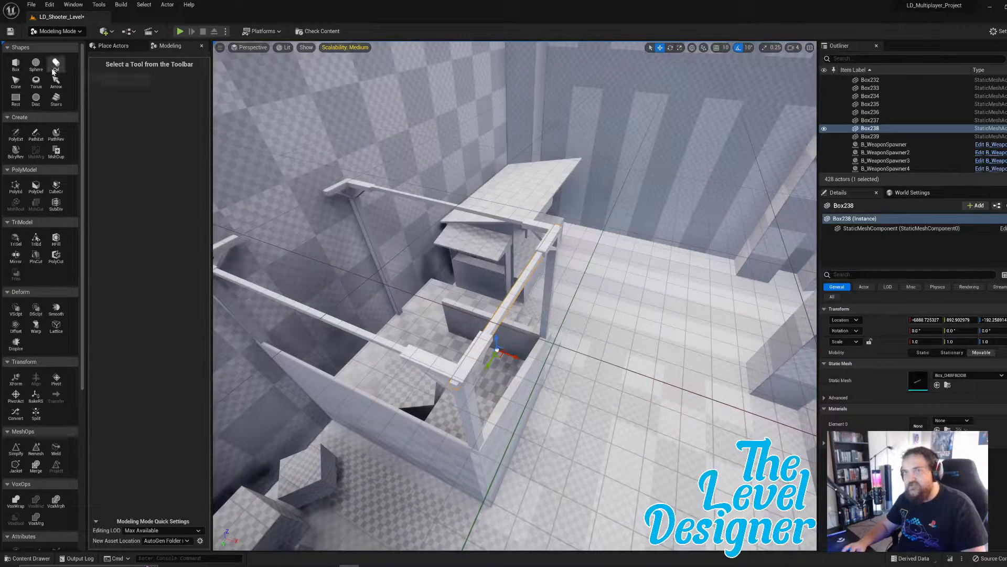
# - Shorten the front beam with PolyGroup Edit to fit between the post arms, accept the edit and nudge the beam into line
pyautogui.click(16, 187)
pyautogui.moveTo(515, 276); pyautogui.dragTo(609, 447)
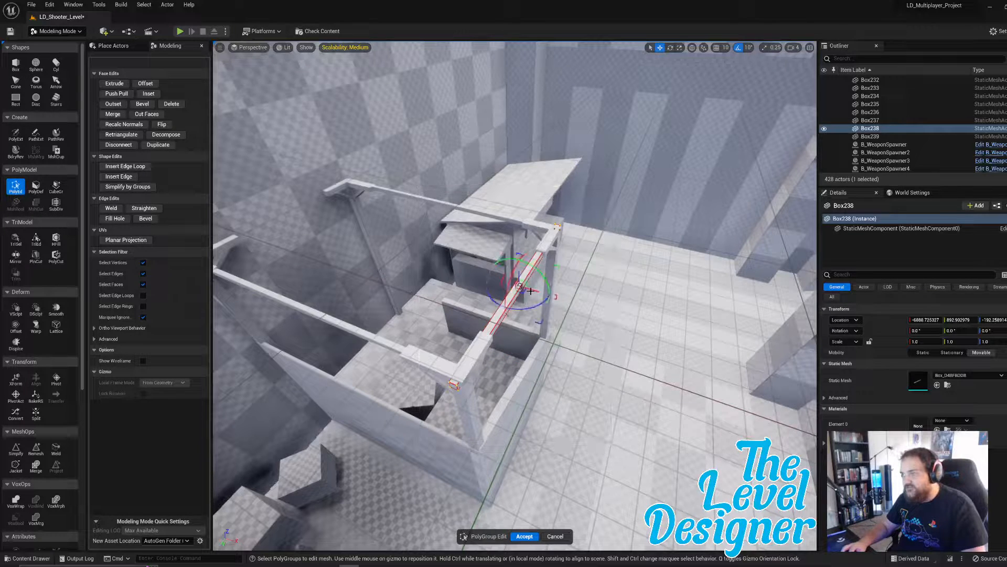
pyautogui.moveTo(520, 286); pyautogui.dragTo(509, 291)
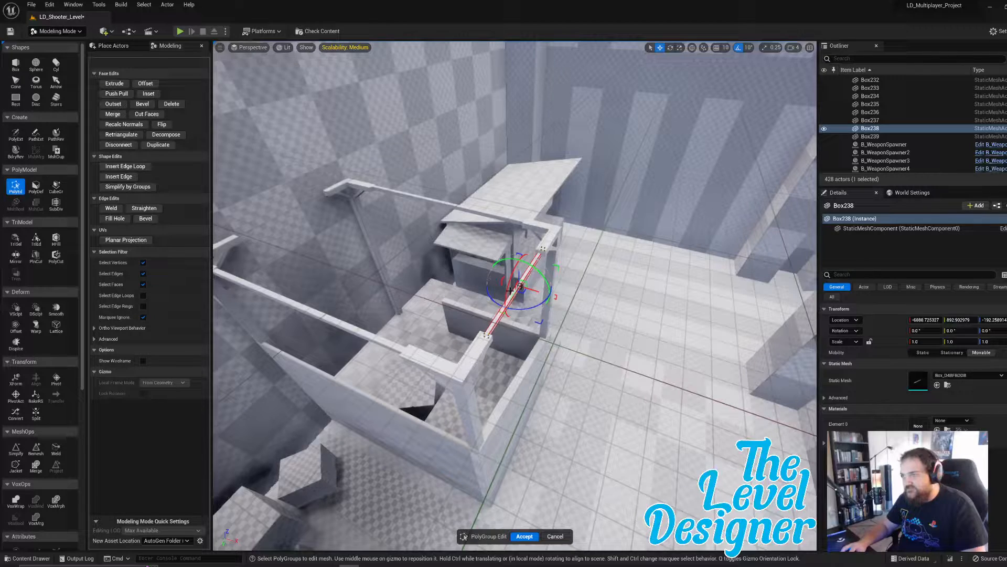
pyautogui.moveTo(546, 306); pyautogui.dragTo(409, 299, button='right')
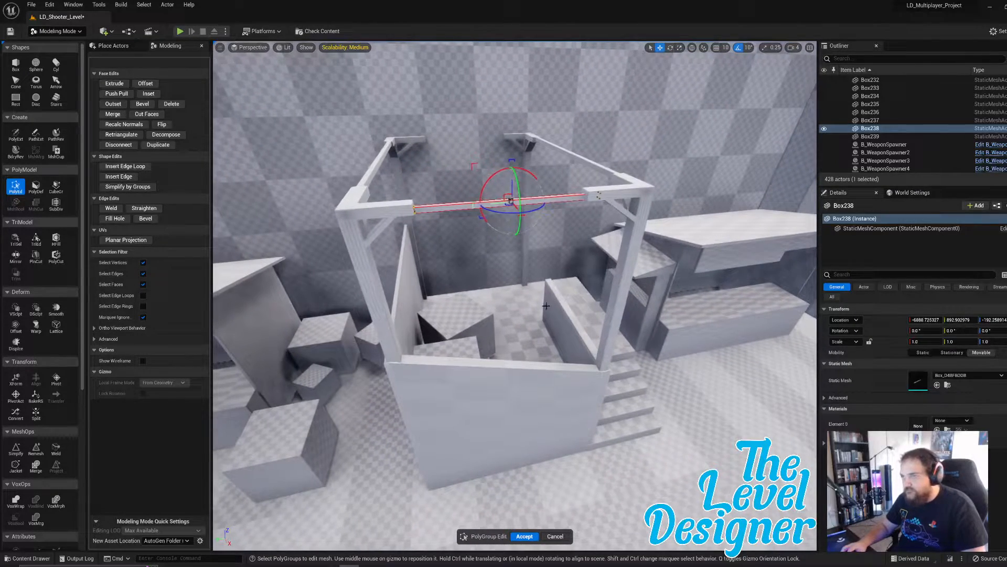
pyautogui.click(524, 536)
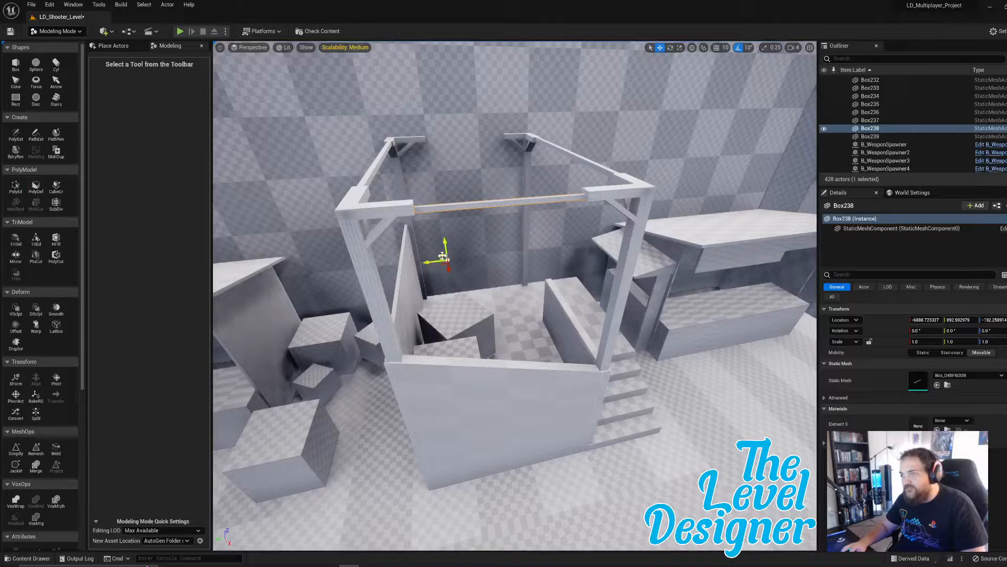
pyautogui.moveTo(442, 256); pyautogui.dragTo(438, 255)
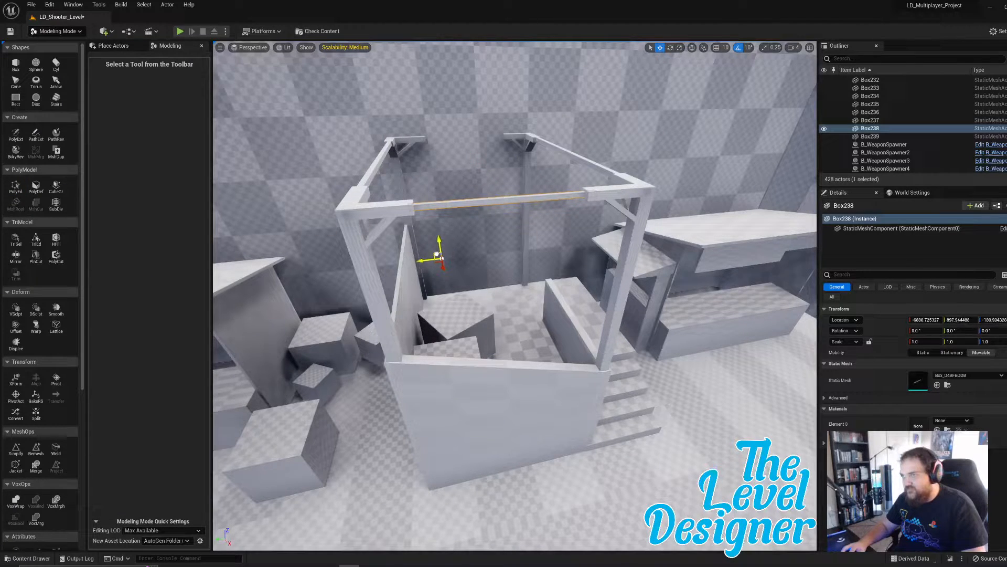
# - Duplicate the front beam and move the copy back between the two posts along the wall
pyautogui.moveTo(437, 255); pyautogui.dragTo(420, 267, button='right')
pyautogui.moveTo(514, 295); pyautogui.dragTo(419, 288, button='right')
pyautogui.moveTo(512, 239); pyautogui.dragTo(491, 239, button='right')
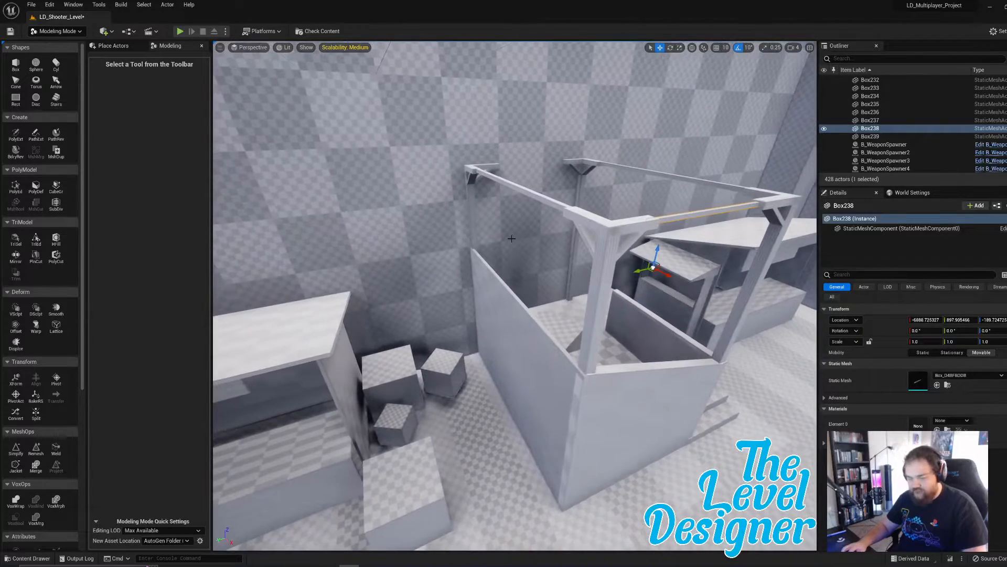
pyautogui.hotkey('ctrl', 'd')
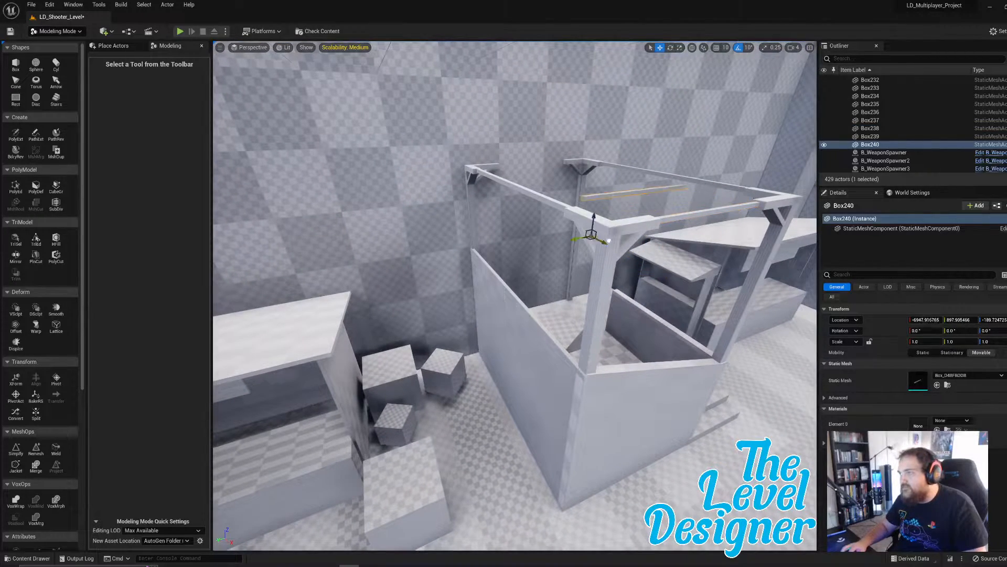
pyautogui.moveTo(609, 241); pyautogui.dragTo(488, 195)
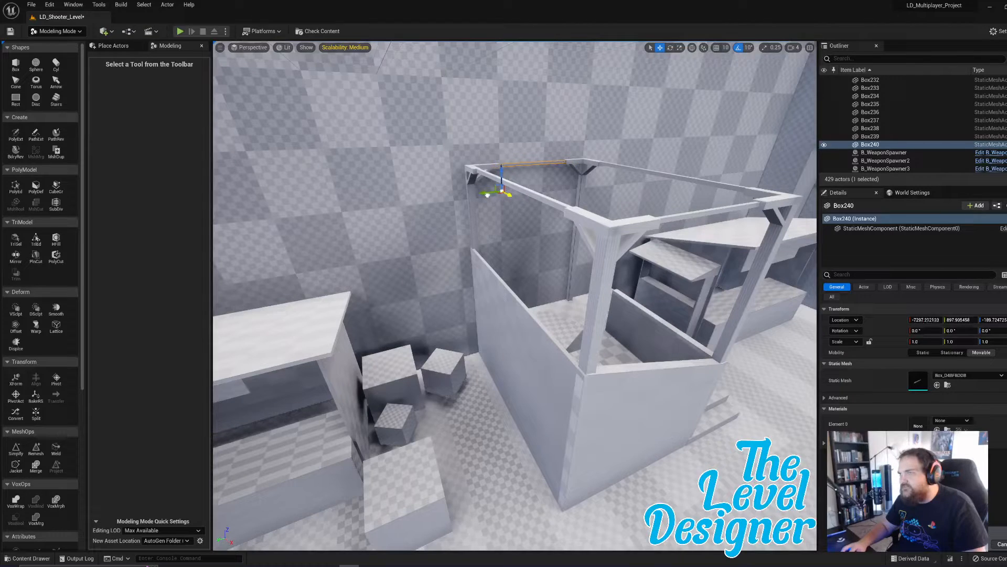
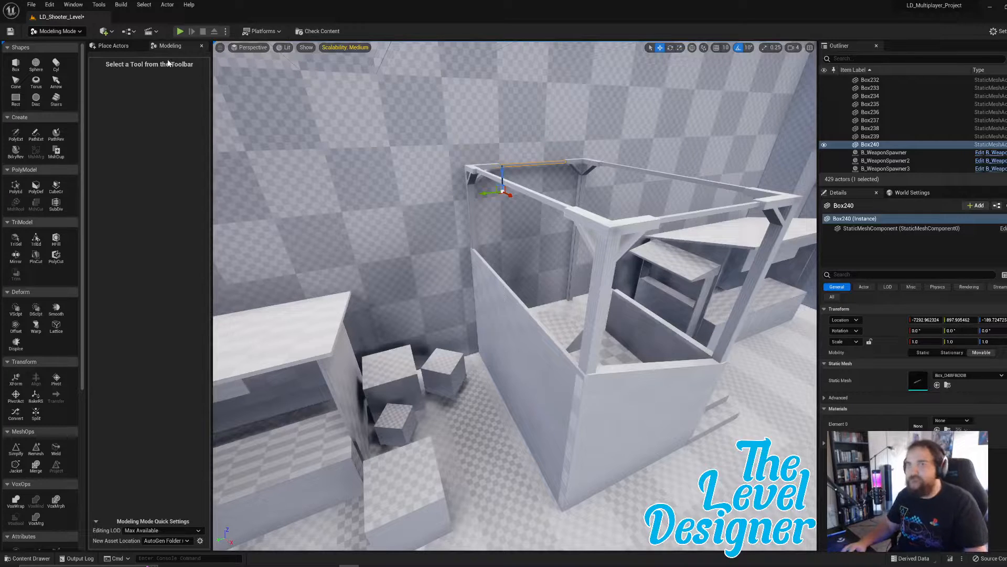
# - Create a 100 × 100 × 100 box on the open floor in front of the platform
pyautogui.moveTo(635, 279); pyautogui.dragTo(634, 261, button='right')
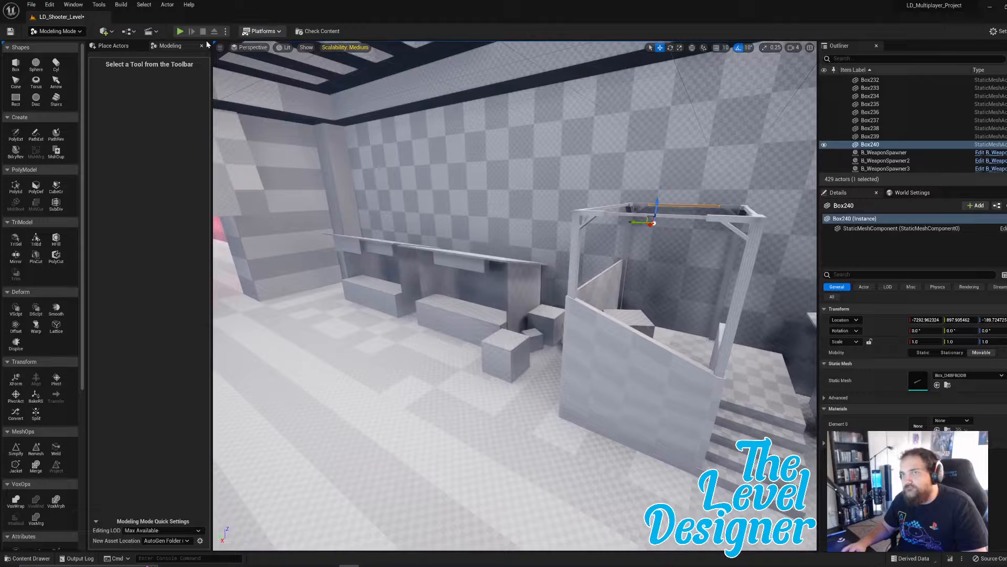
pyautogui.click(16, 64)
pyautogui.click(400, 419)
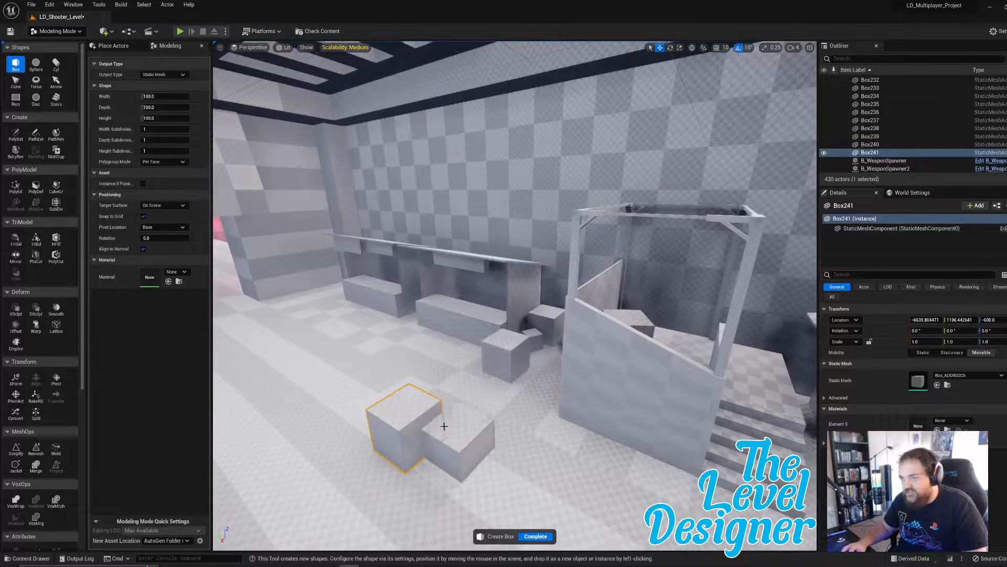
pyautogui.moveTo(440, 423); pyautogui.dragTo(488, 287, button='right')
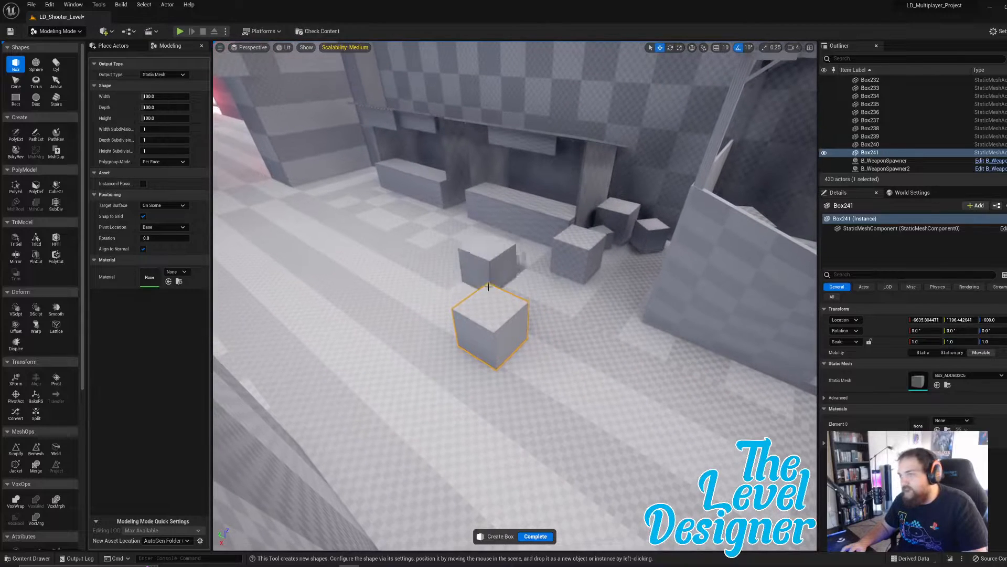
pyautogui.click(535, 535)
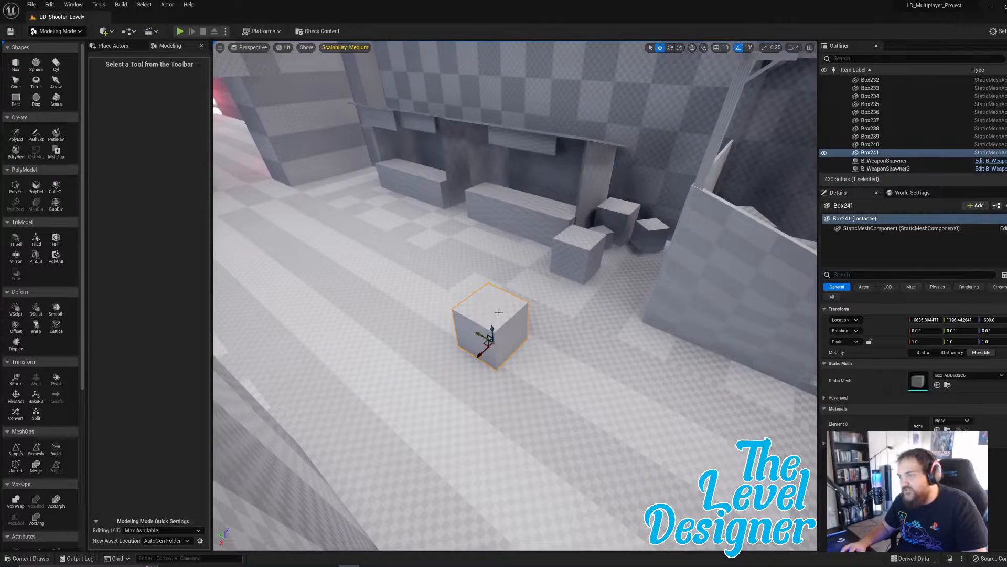
# - Flatten the new box into a thin slab with PolyGroup Edit, stretch it into a long plank and accept the edit
pyautogui.click(15, 184)
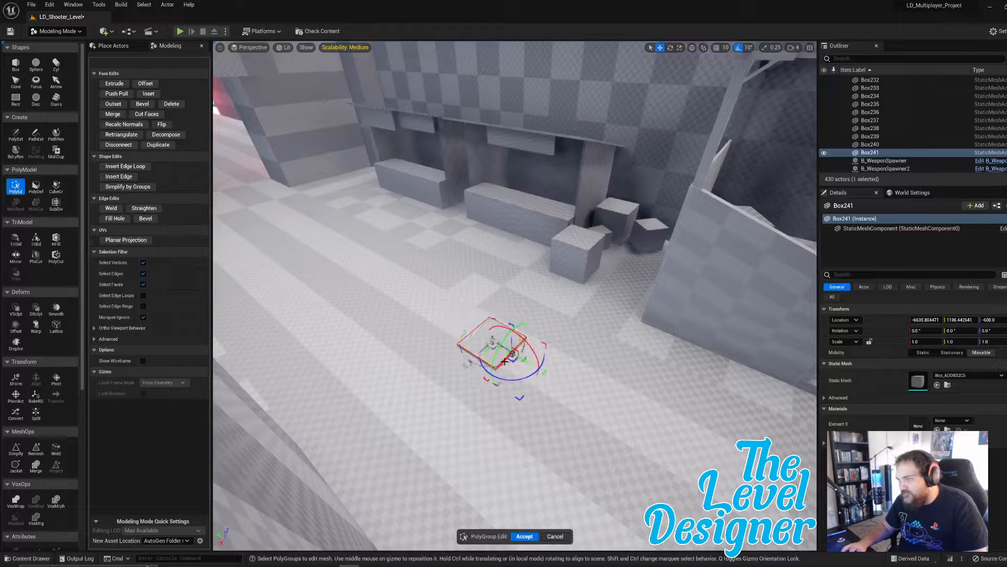
pyautogui.moveTo(527, 360); pyautogui.dragTo(551, 349, button='right')
pyautogui.moveTo(460, 342); pyautogui.dragTo(473, 310, button='right')
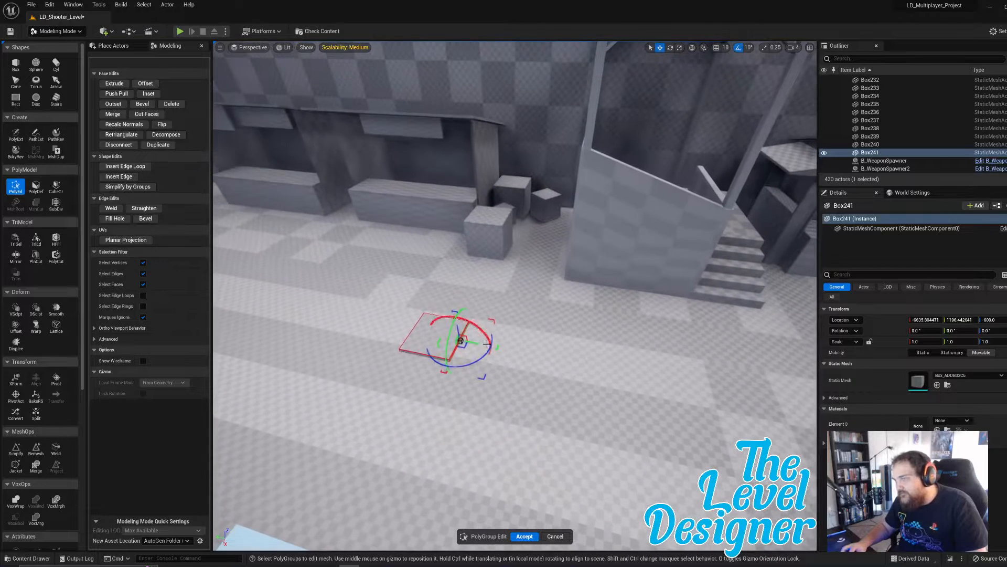
pyautogui.moveTo(460, 342); pyautogui.dragTo(608, 386)
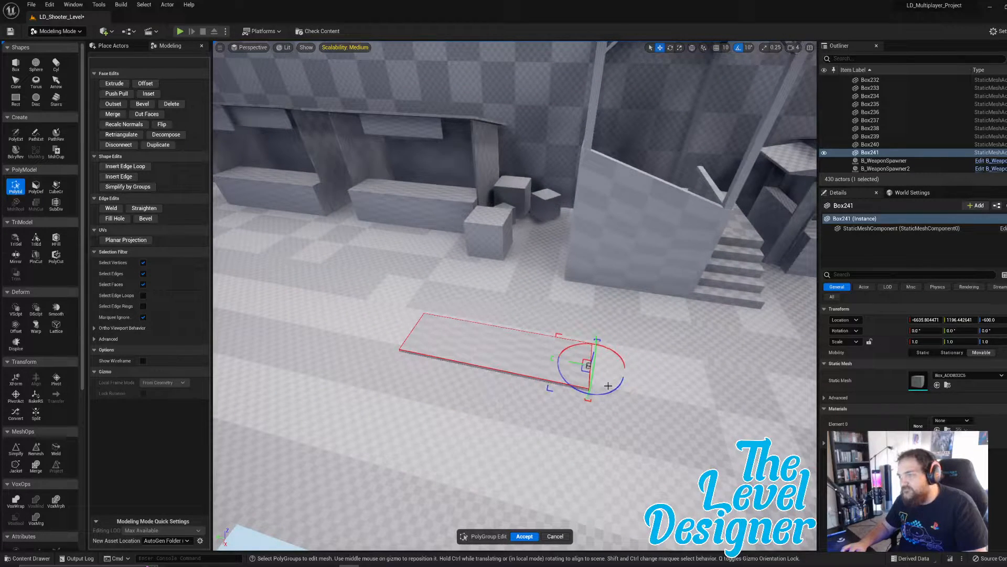
pyautogui.click(551, 357)
pyautogui.moveTo(551, 357); pyautogui.dragTo(553, 352, button='right')
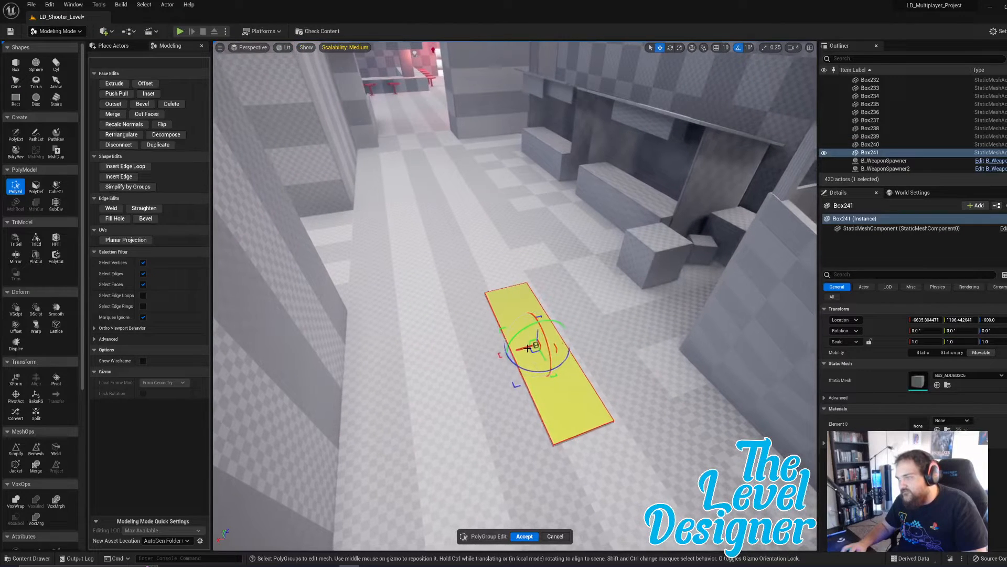
pyautogui.moveTo(639, 470); pyautogui.dragTo(636, 466)
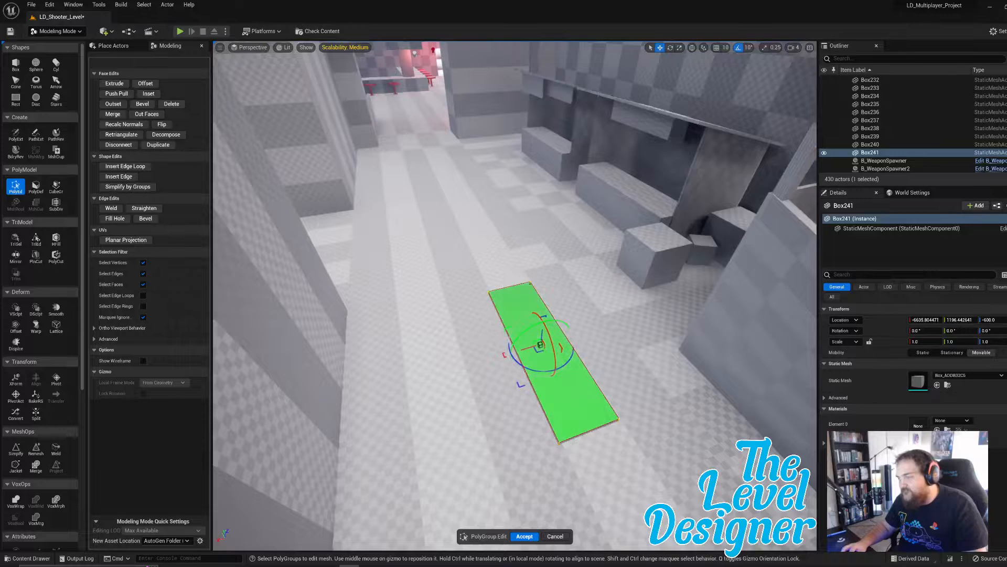
pyautogui.moveTo(540, 357); pyautogui.dragTo(558, 363, button='right')
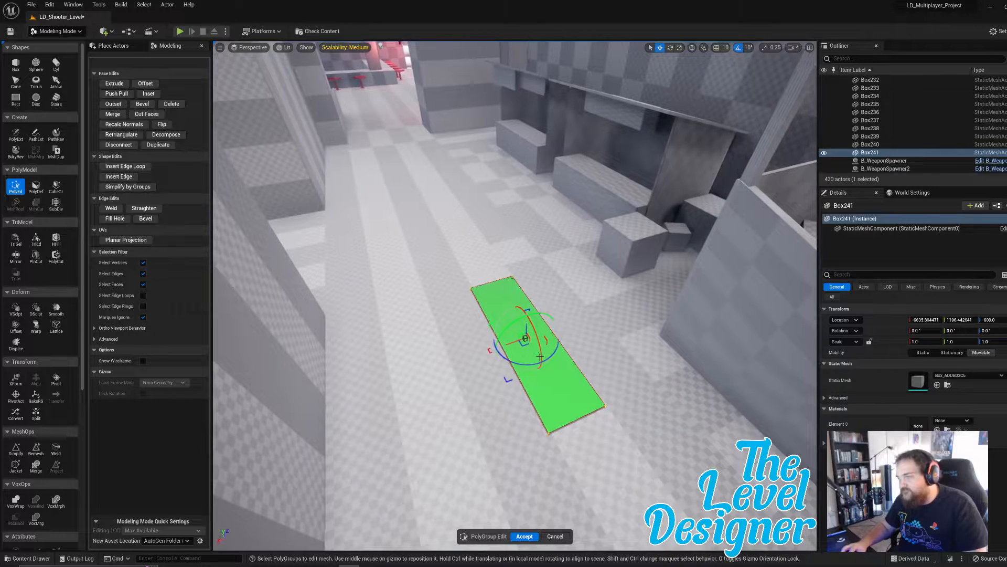
pyautogui.click(529, 534)
# - Raise the long slab above the post frame and move it over the middle of the platform
pyautogui.moveTo(488, 288); pyautogui.dragTo(491, 403, button='right')
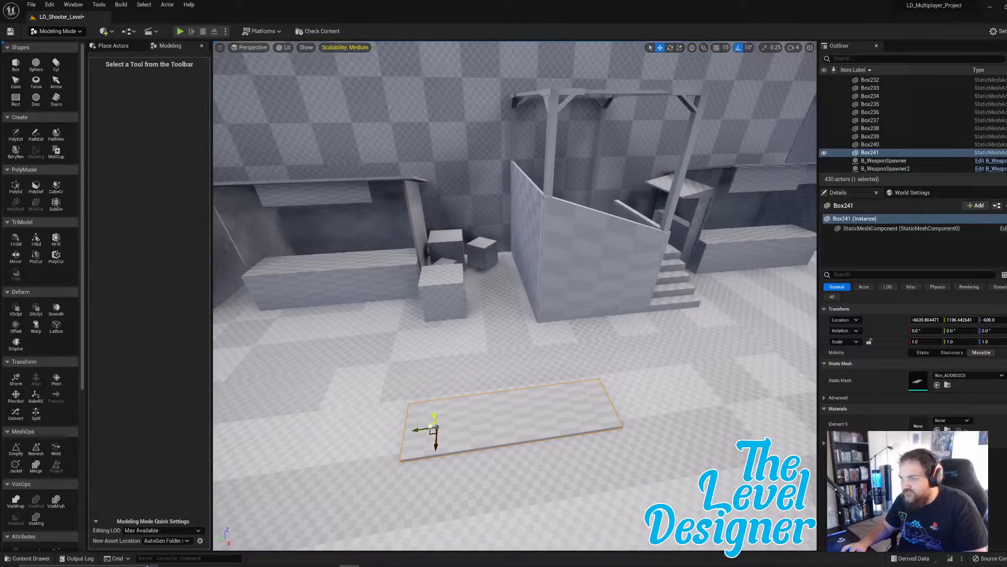
pyautogui.moveTo(432, 426); pyautogui.dragTo(497, 174)
pyautogui.moveTo(497, 174); pyautogui.dragTo(557, 246, button='right')
pyautogui.scroll(-8, 502, 162)
pyautogui.scroll(5, 569, 325)
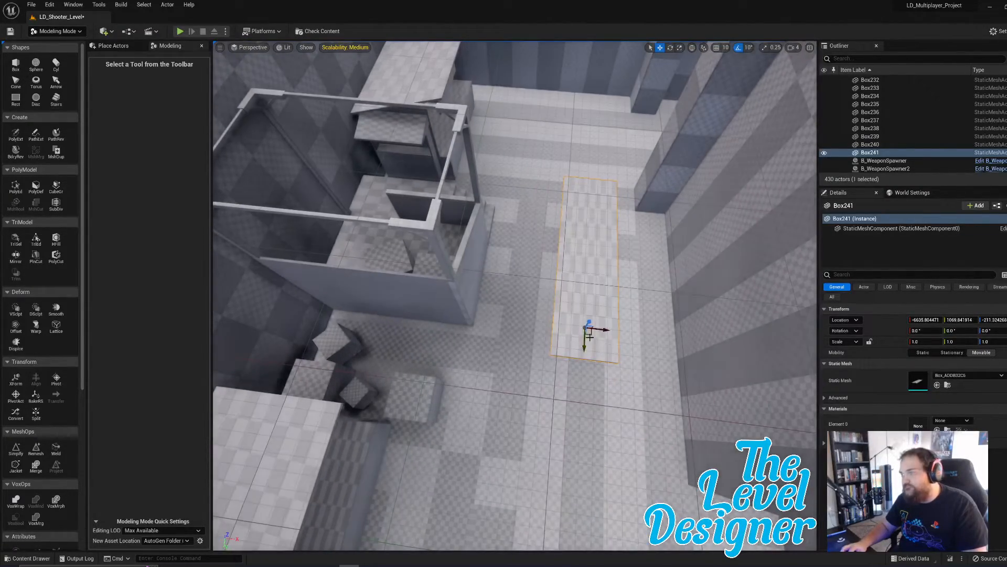
pyautogui.moveTo(591, 336); pyautogui.dragTo(300, 179)
pyautogui.moveTo(300, 179); pyautogui.dragTo(163, 123, button='right')
pyautogui.press('f')
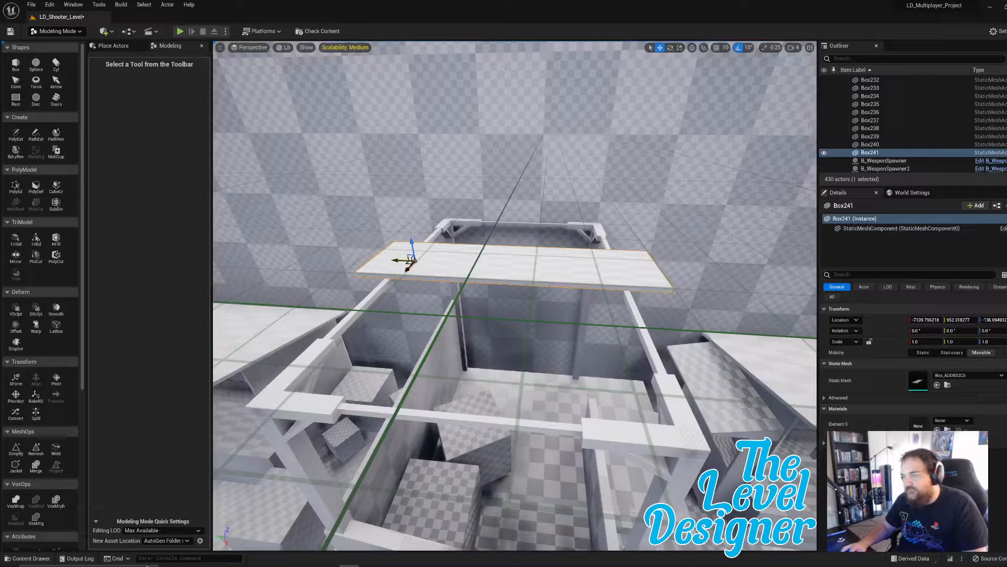
# - Open the slab above the frame in PolyGroup Edit and select its top face
pyautogui.moveTo(501, 302)
pyautogui.mouseDown(button='right')
pyautogui.moveTo(510, 282)
pyautogui.moveTo(498, 284)
pyautogui.moveTo(501, 303)
pyautogui.mouseUp(button='right')
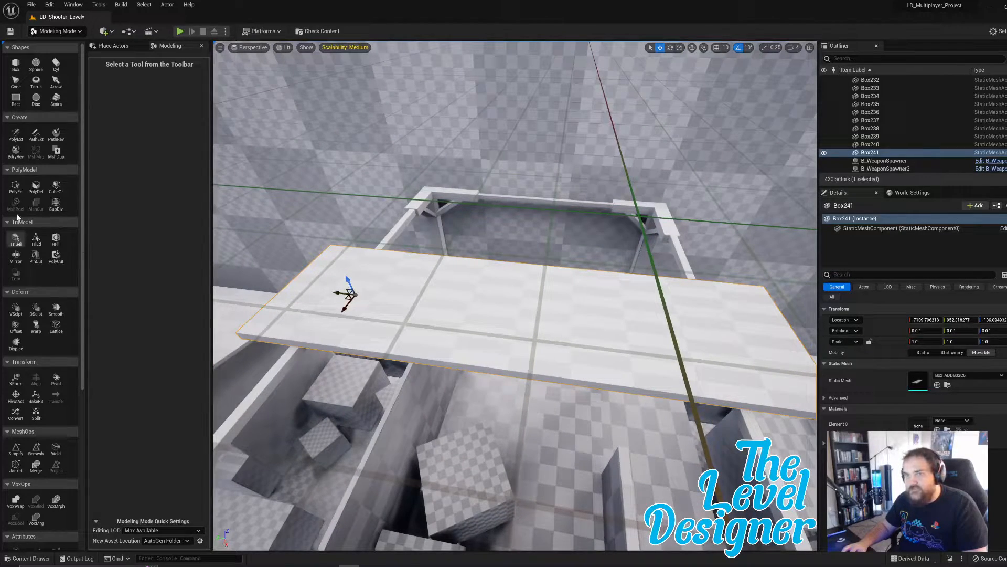
pyautogui.click(16, 187)
pyautogui.click(541, 336)
pyautogui.moveTo(541, 336); pyautogui.dragTo(603, 241, button='right')
pyautogui.keyDown('shift'); pyautogui.click(596, 152); pyautogui.keyUp('shift')
# - Try to offset the selected geometry of the slab along vertex normals, and undo the offset
pyautogui.click(155, 85)
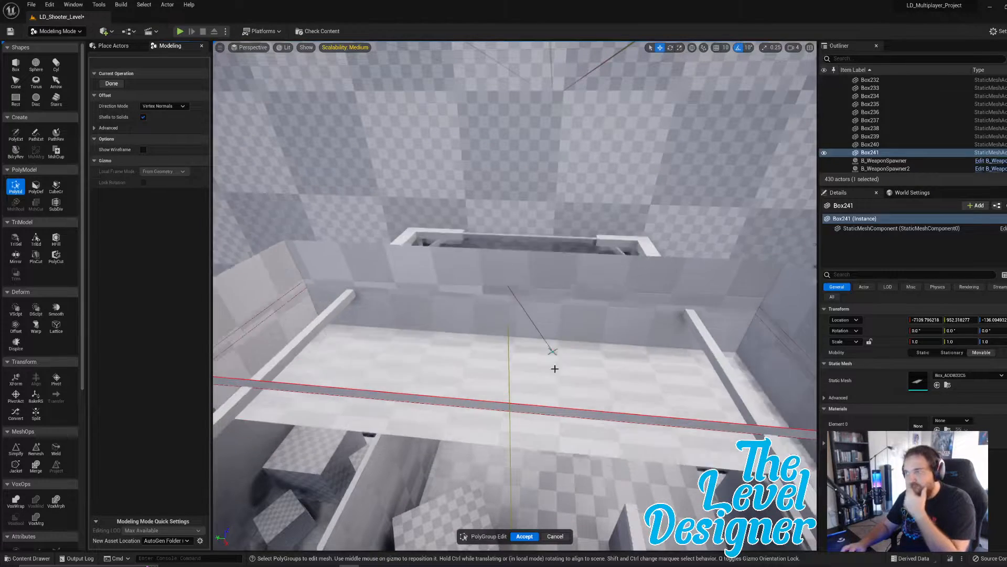
pyautogui.rightClick(567, 419)
pyautogui.click(551, 341)
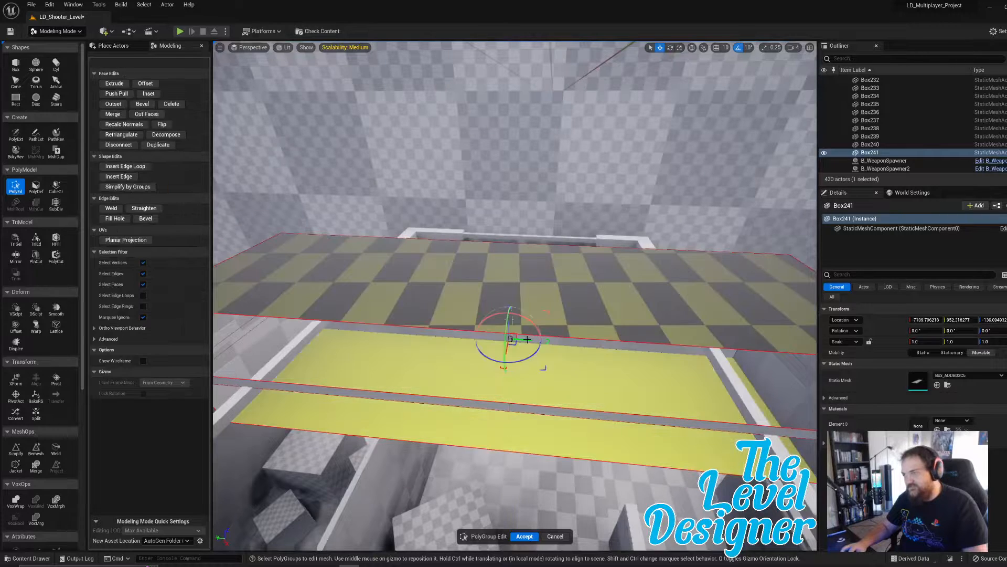
pyautogui.hotkey('ctrl', 'z')
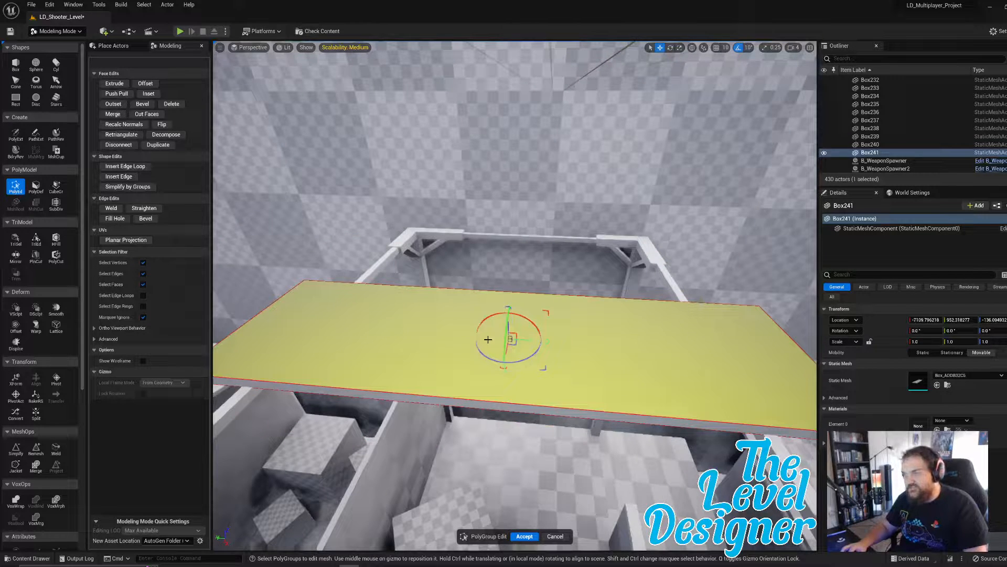
# - Retry the Vertex Normals offset on the slab's selected top face and undo it
pyautogui.click(144, 83)
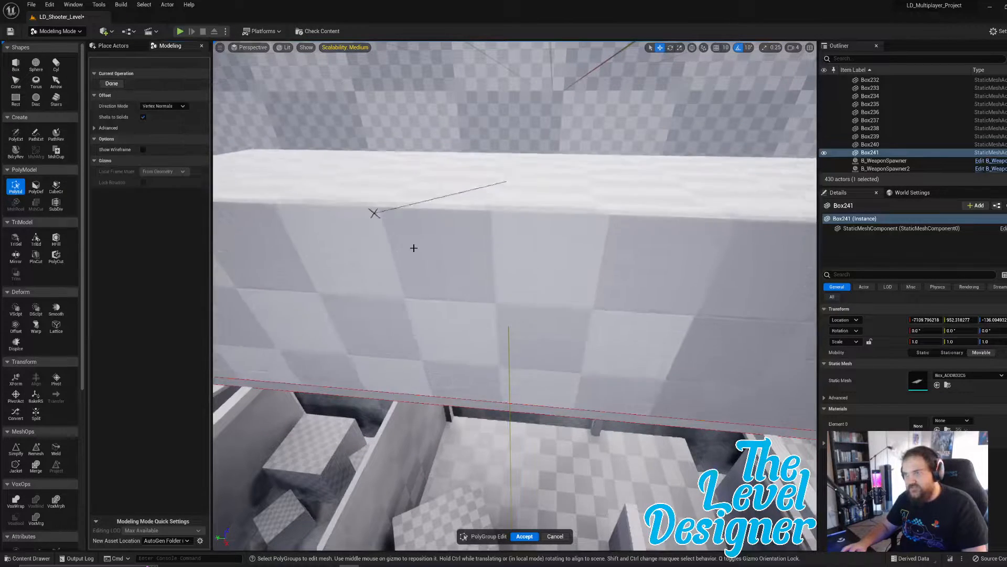
pyautogui.rightClick(547, 400)
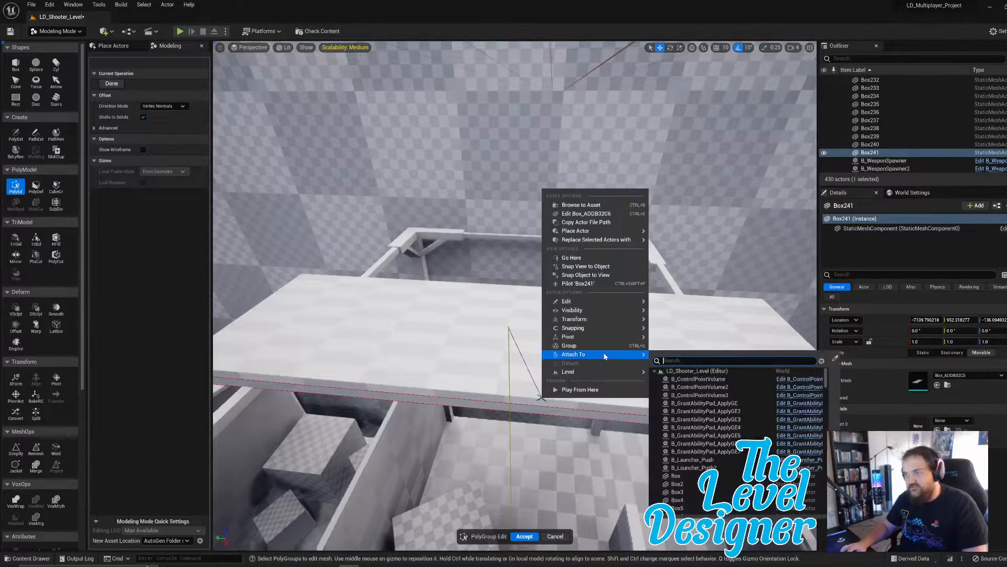
pyautogui.click(668, 299)
pyautogui.hotkey('ctrl', 'z')
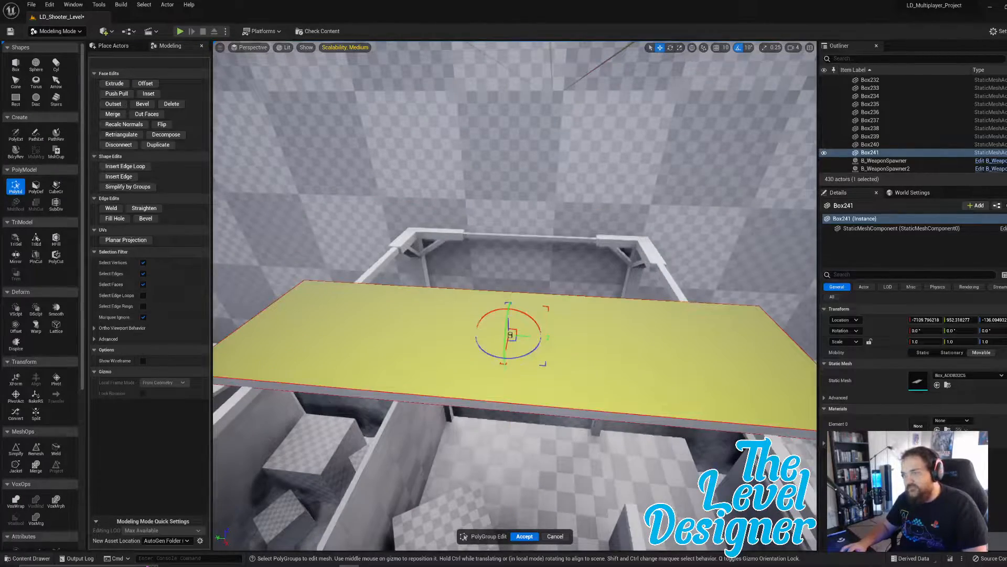
# - Try to inset the top face of the slab and undo the inset
pyautogui.moveTo(572, 363)
pyautogui.mouseDown(button='right')
pyautogui.moveTo(556, 367)
pyautogui.moveTo(569, 375)
pyautogui.moveTo(573, 363)
pyautogui.mouseUp(button='right')
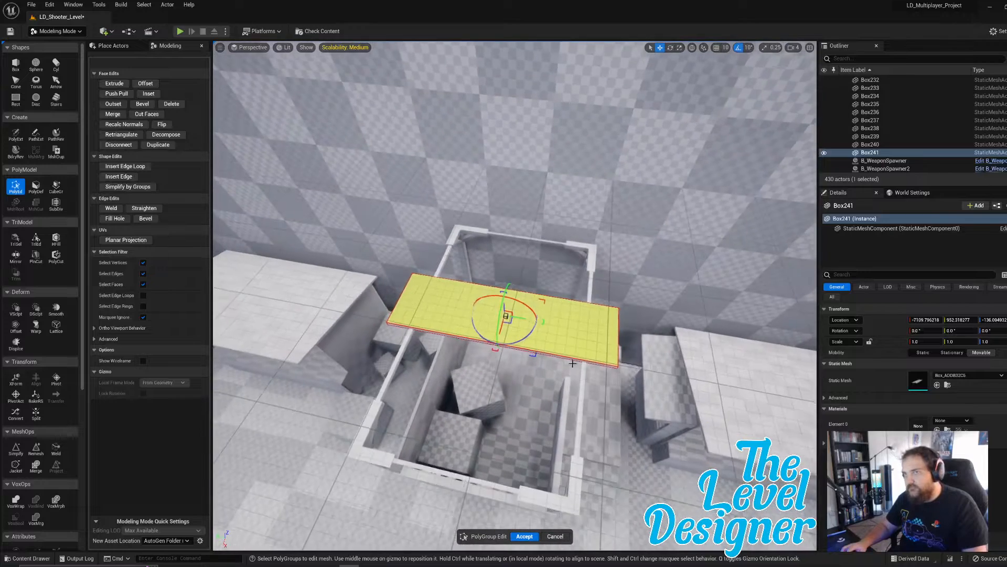
pyautogui.click(148, 93)
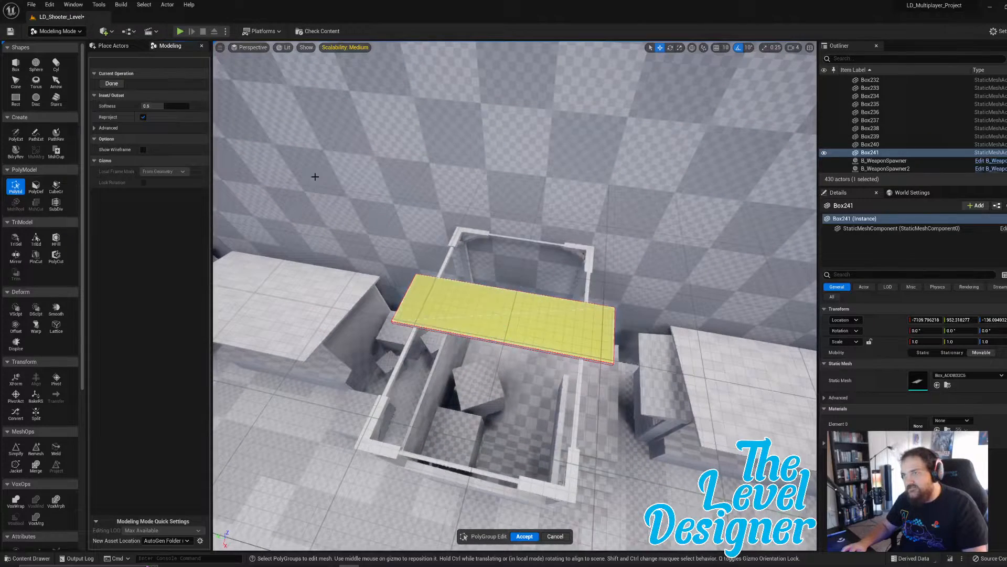
pyautogui.rightClick(457, 285)
pyautogui.click(538, 271)
pyautogui.click(520, 311)
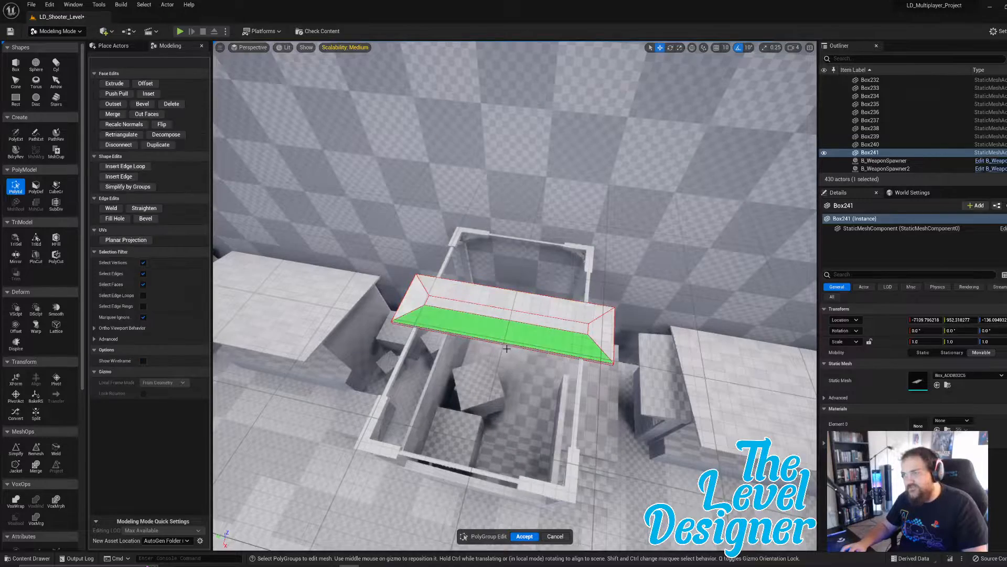
pyautogui.hotkey('ctrl', 'z')
# - Select the slab's top and bottom faces and try to outset them together
pyautogui.click(491, 304)
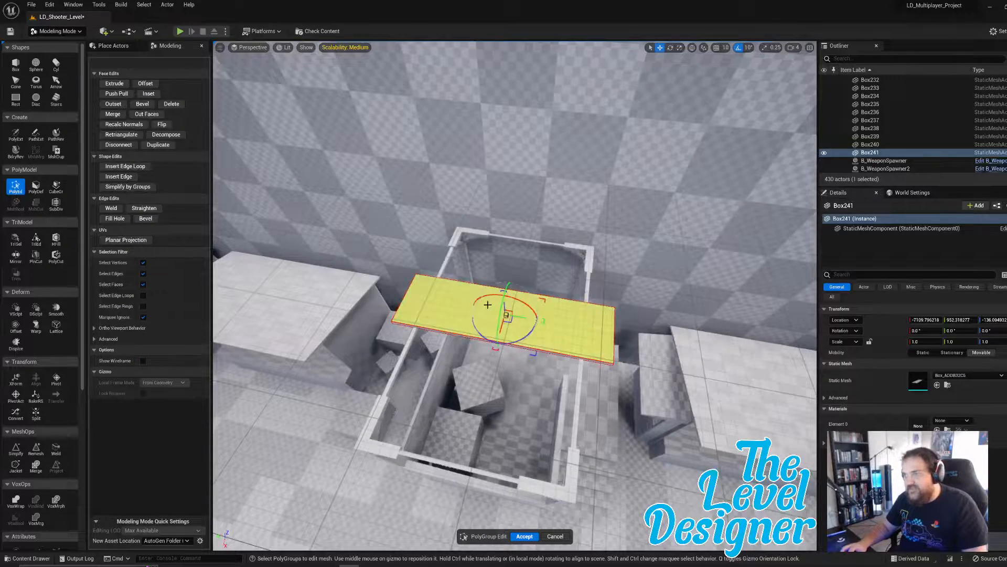
pyautogui.moveTo(488, 306); pyautogui.dragTo(499, 231, button='right')
pyautogui.click(580, 229)
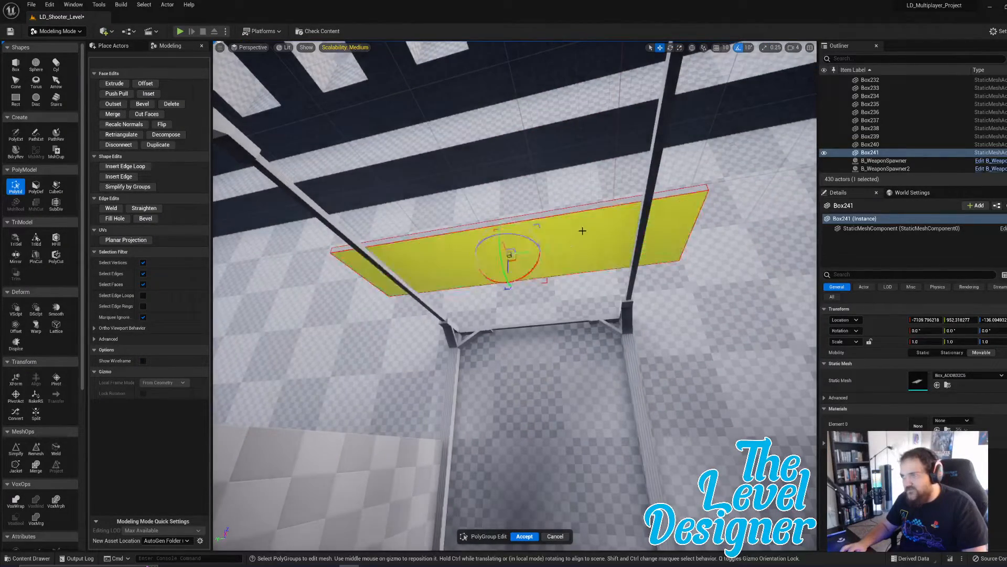
pyautogui.moveTo(581, 230)
pyautogui.mouseDown(button='right')
pyautogui.moveTo(583, 294)
pyautogui.moveTo(583, 246)
pyautogui.mouseUp(button='right')
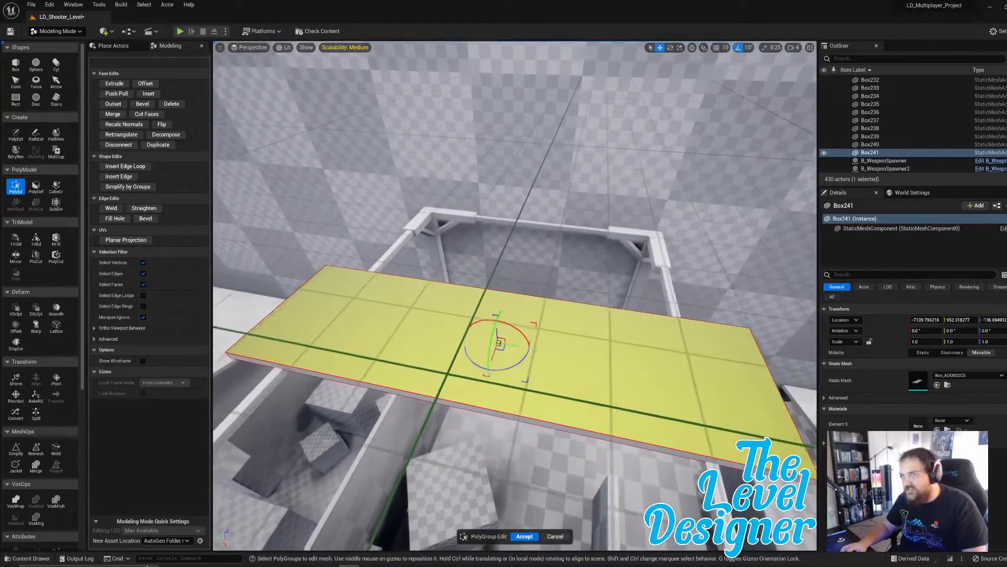
pyautogui.click(113, 103)
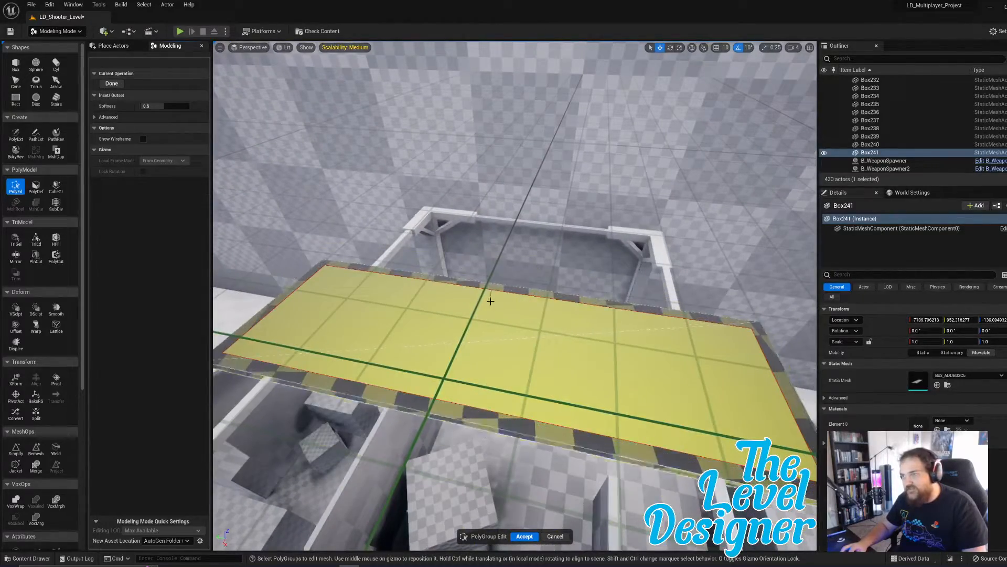
pyautogui.rightClick(468, 287)
pyautogui.click(609, 327)
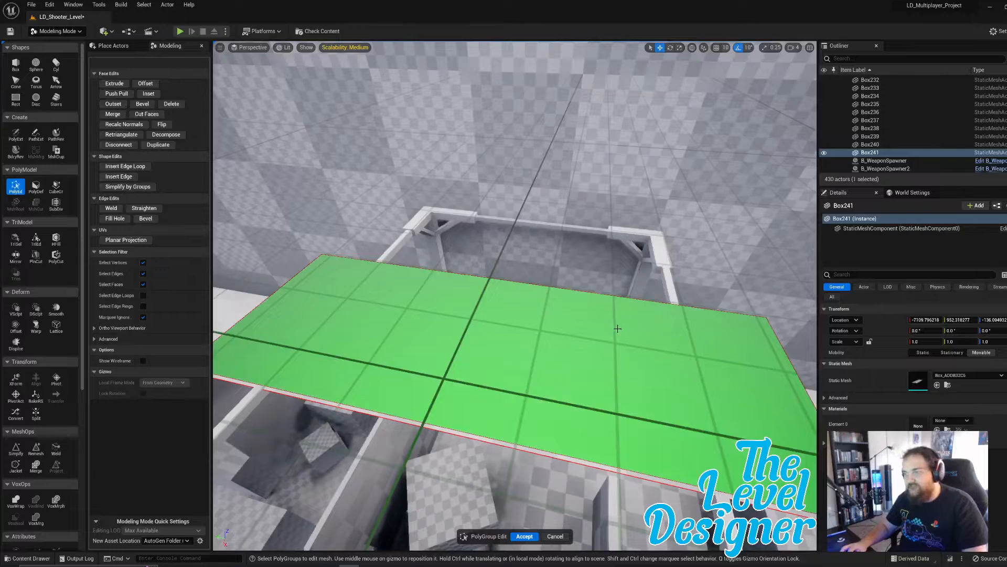
# - Select both the top and bottom faces of the slab and inset them to leave a narrow border around the edges
pyautogui.click(384, 295)
pyautogui.moveTo(384, 296); pyautogui.dragTo(459, 302, button='right')
pyautogui.click(453, 157)
pyautogui.moveTo(325, 173); pyautogui.dragTo(336, 168, button='right')
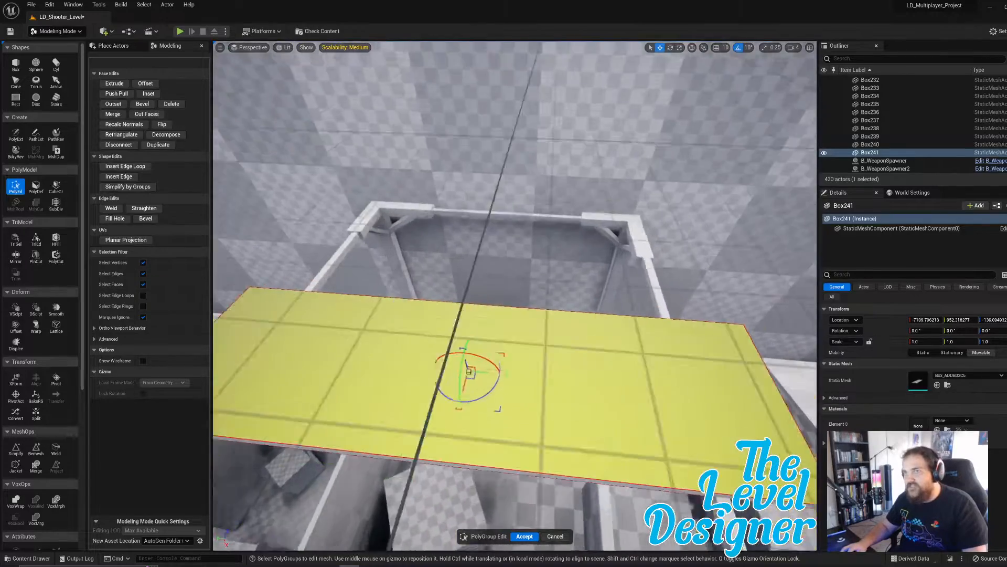
pyautogui.moveTo(367, 236)
pyautogui.mouseDown(button='right')
pyautogui.moveTo(375, 260)
pyautogui.moveTo(371, 243)
pyautogui.mouseUp(button='right')
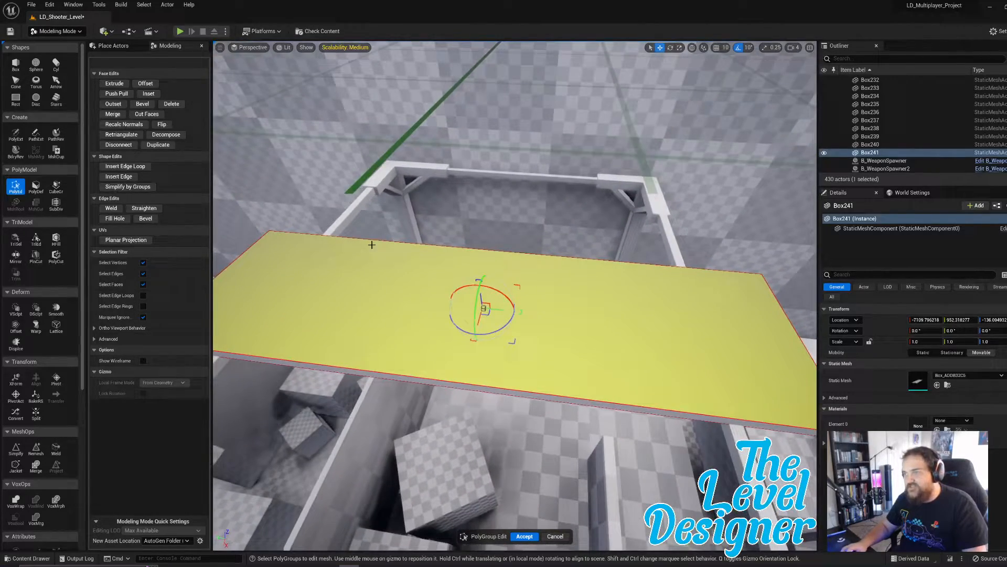
pyautogui.click(150, 94)
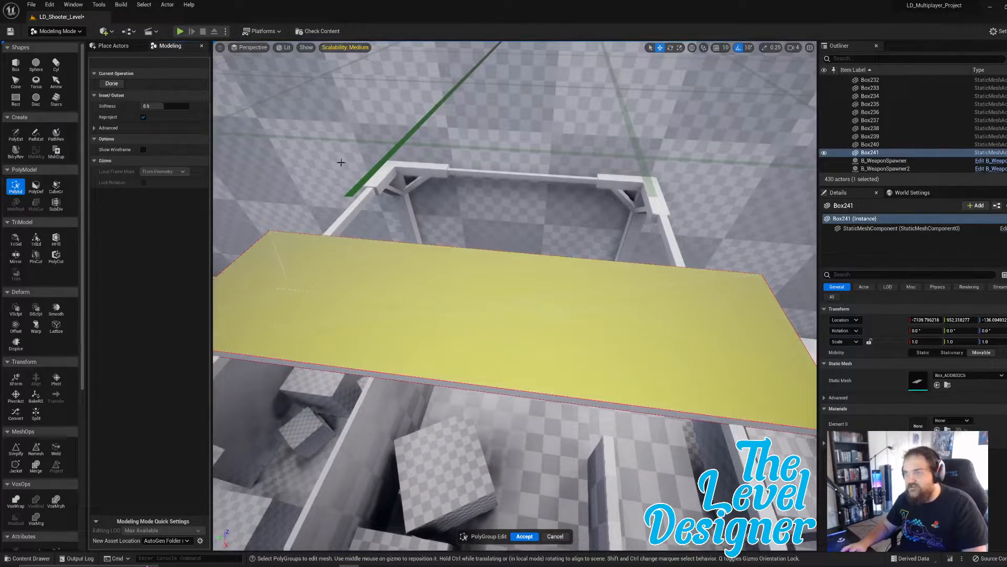
pyautogui.click(393, 229)
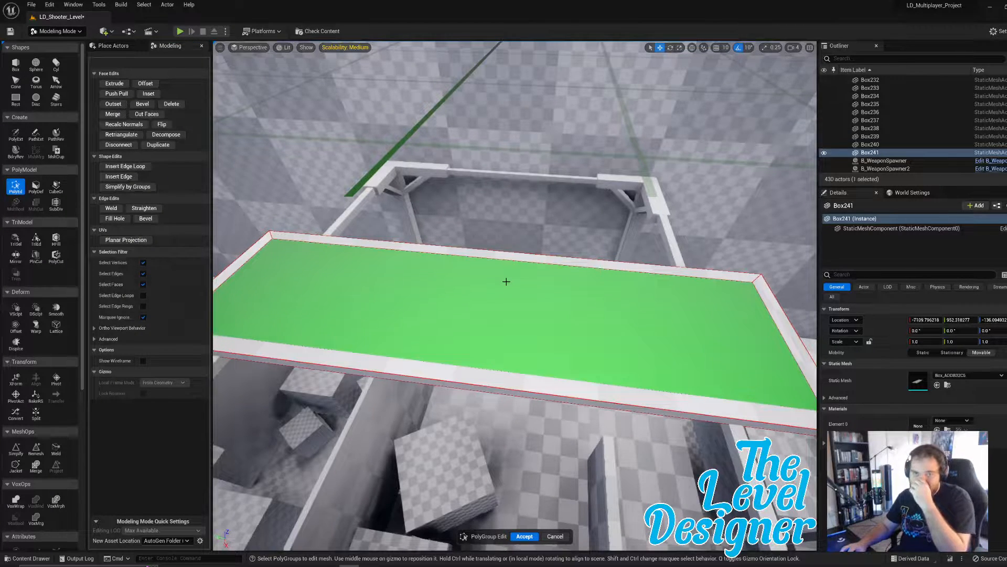
pyautogui.click(509, 301)
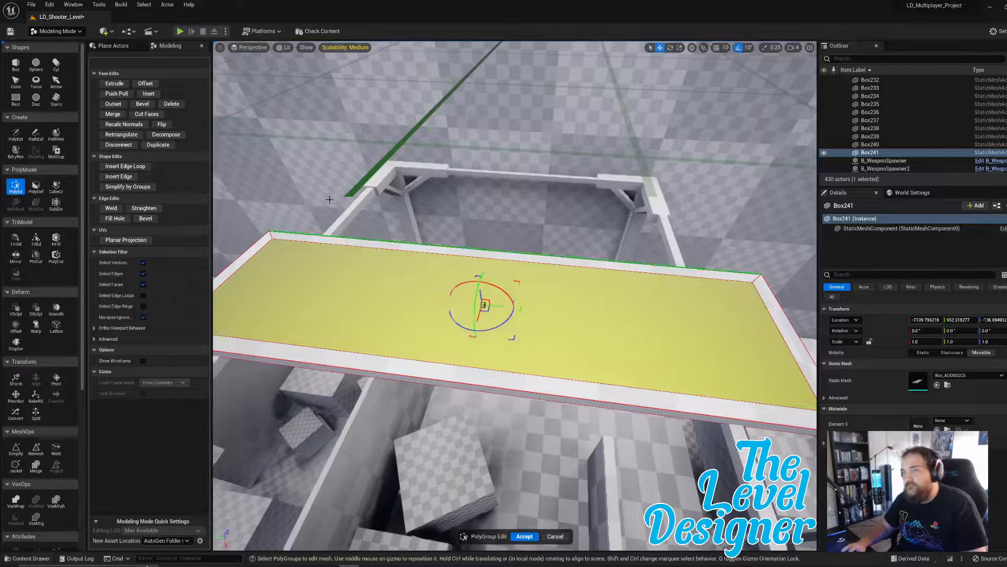
pyautogui.click(141, 166)
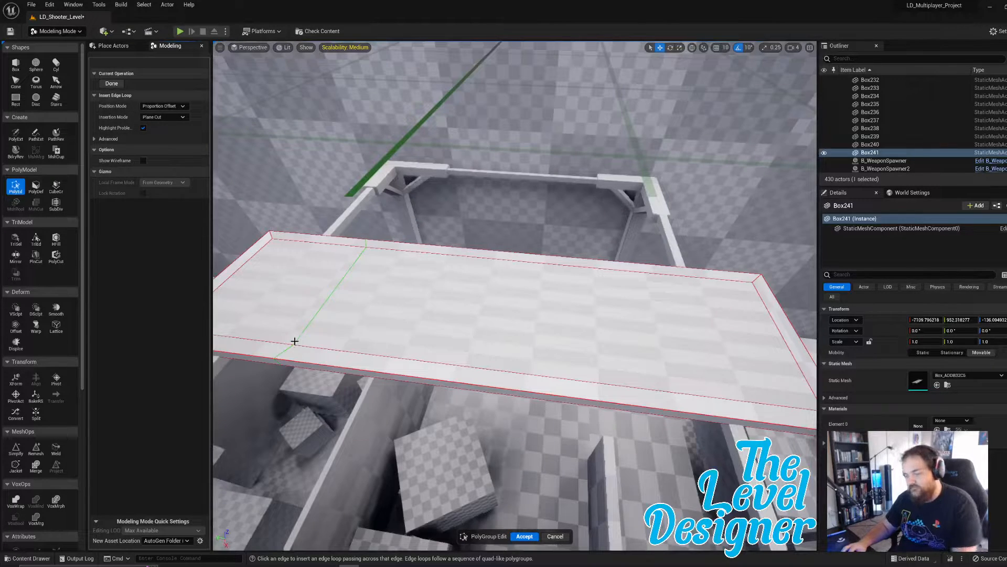
pyautogui.click(104, 84)
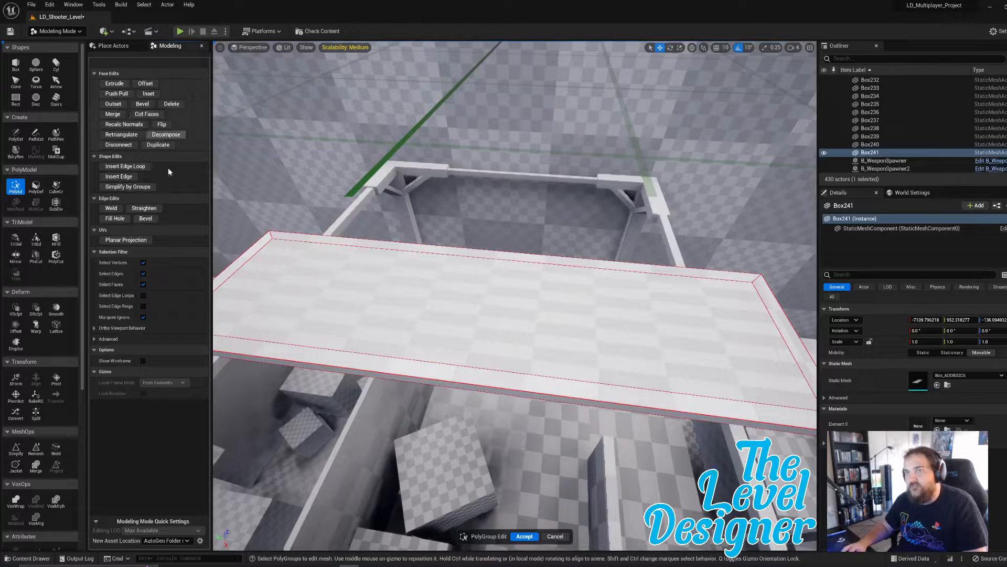
pyautogui.click(116, 177)
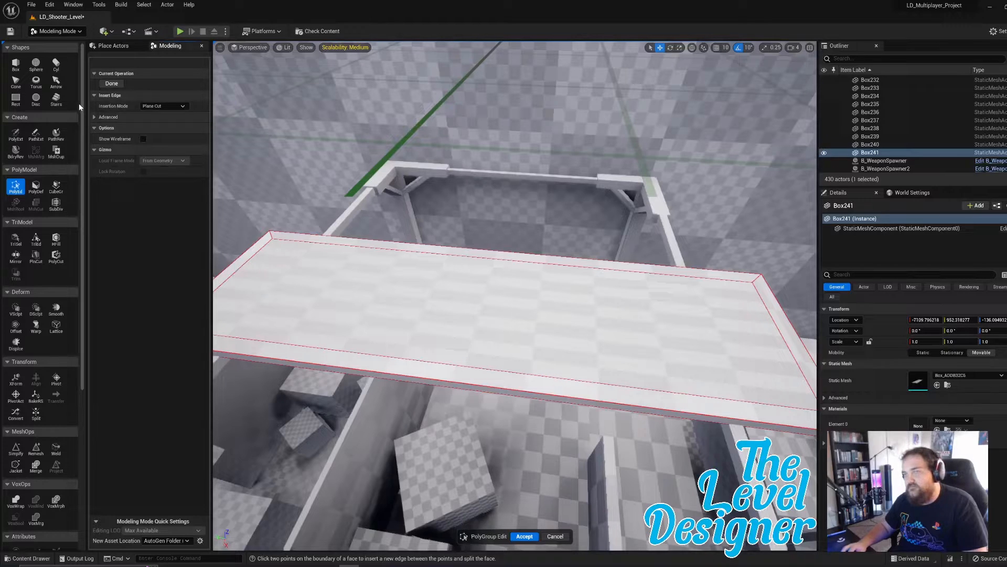
pyautogui.click(111, 84)
pyautogui.click(113, 167)
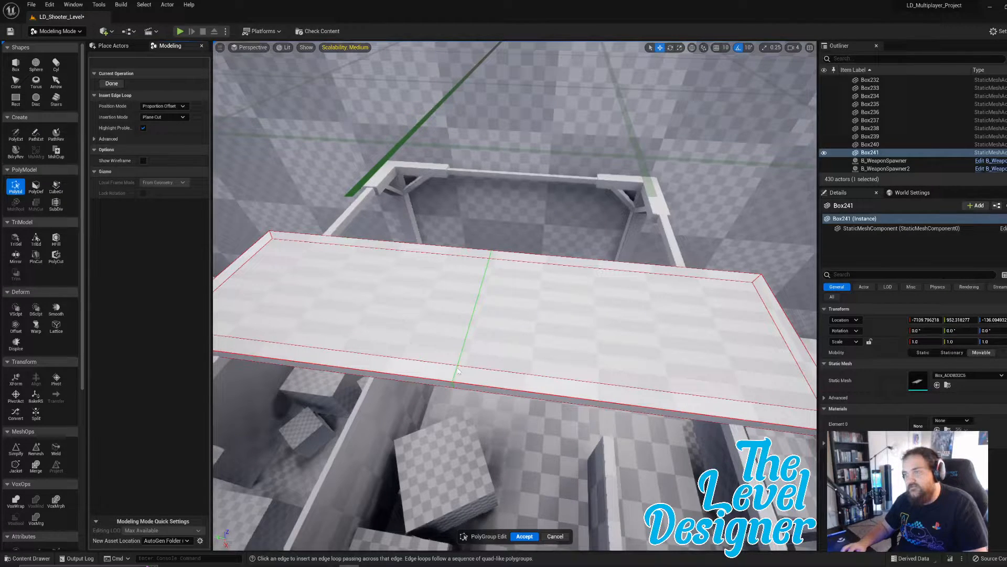
pyautogui.click(119, 85)
# - Select the inner inset faces on the top and underside of the slab and delete them
pyautogui.click(514, 328)
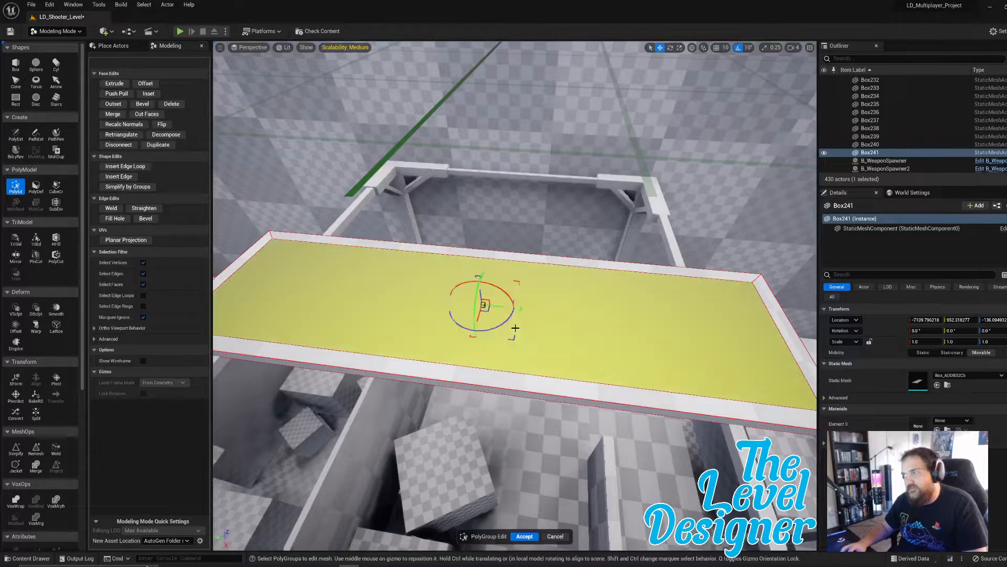
pyautogui.moveTo(514, 328); pyautogui.dragTo(517, 238, button='right')
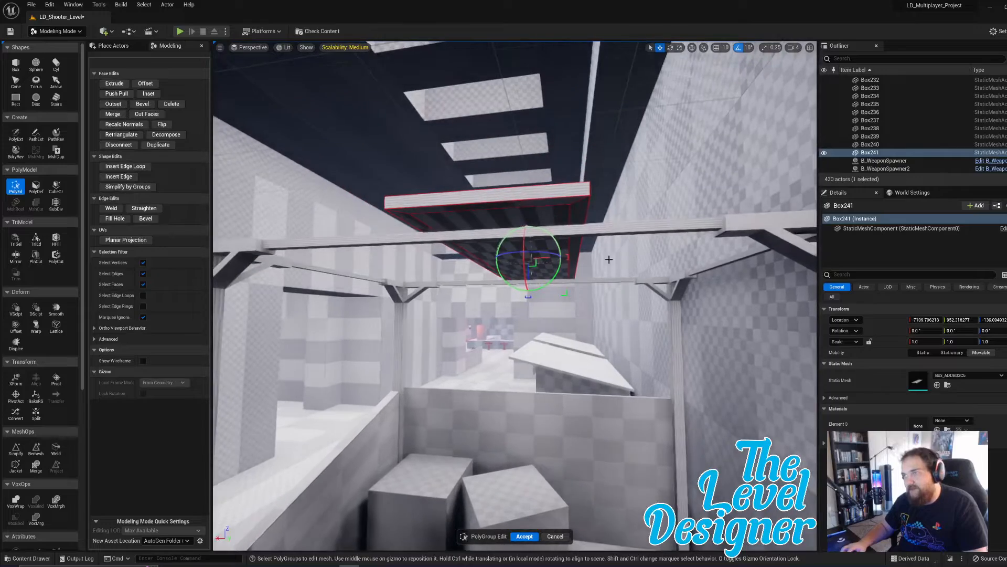
pyautogui.click(528, 214)
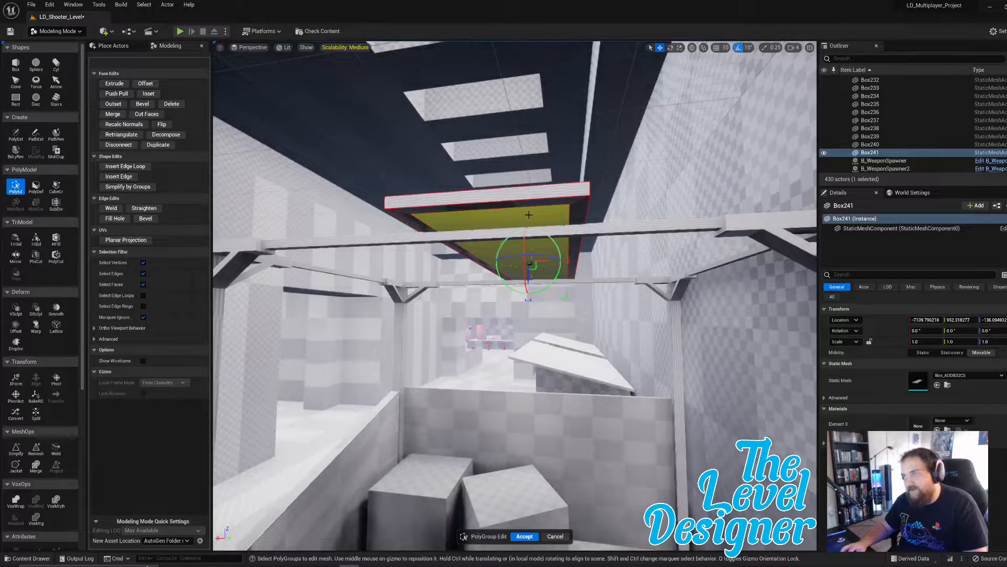
pyautogui.click(172, 104)
pyautogui.moveTo(514, 252); pyautogui.dragTo(514, 225, button='right')
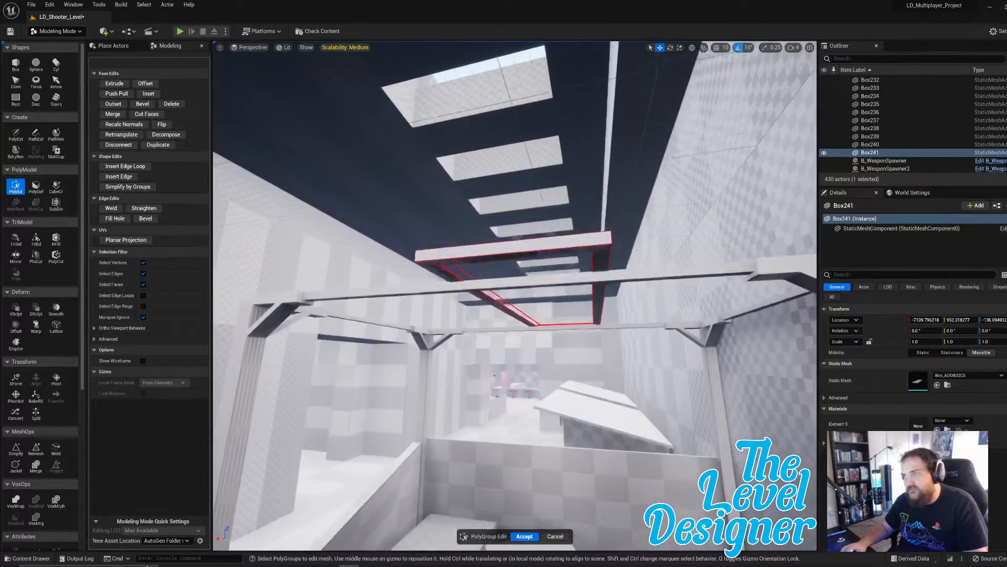
# - Select the upper and lower inner edges along one long side of the opening, try Fill Hole on them and undo it
pyautogui.moveTo(557, 320); pyautogui.dragTo(557, 319, button='right')
pyautogui.moveTo(430, 356); pyautogui.dragTo(430, 362, button='right')
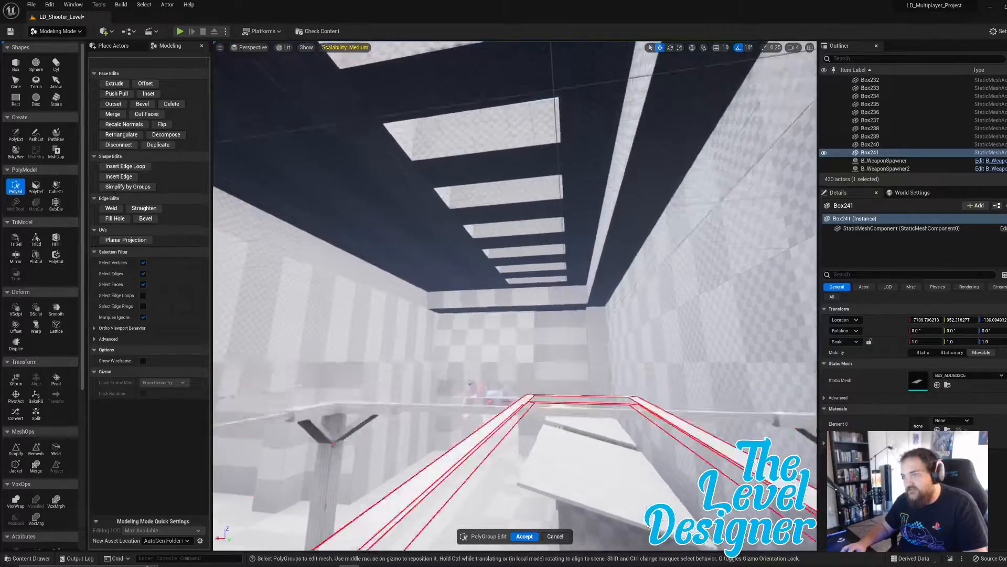
pyautogui.moveTo(472, 236); pyautogui.dragTo(416, 329, button='right')
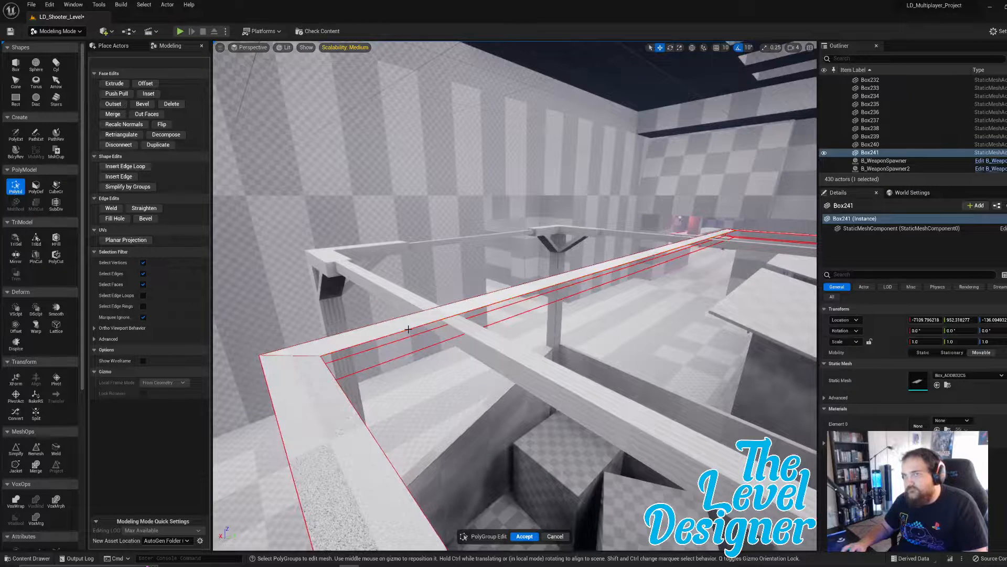
pyautogui.click(408, 329)
pyautogui.keyDown('shift'); pyautogui.click(417, 351); pyautogui.keyUp('shift')
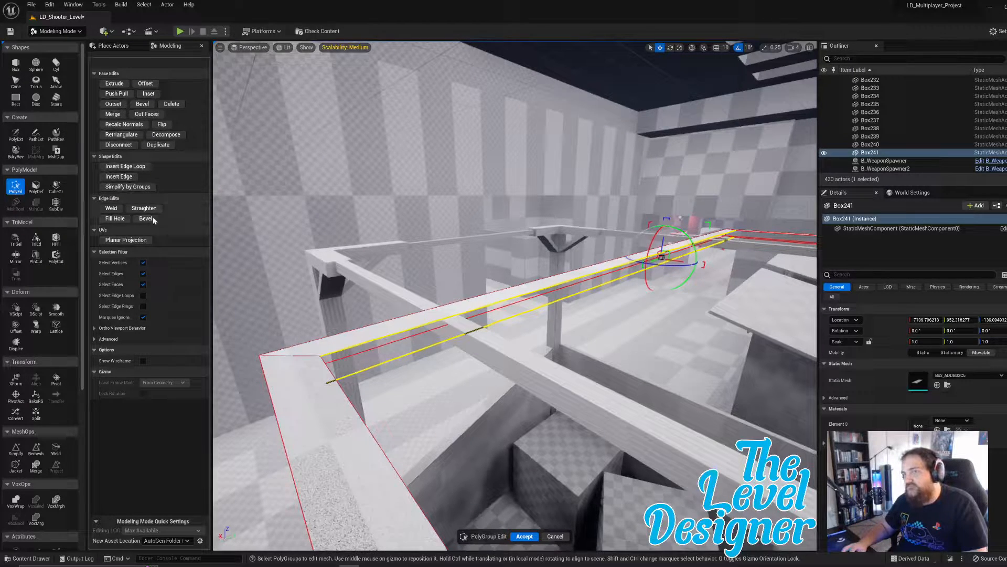
pyautogui.click(117, 220)
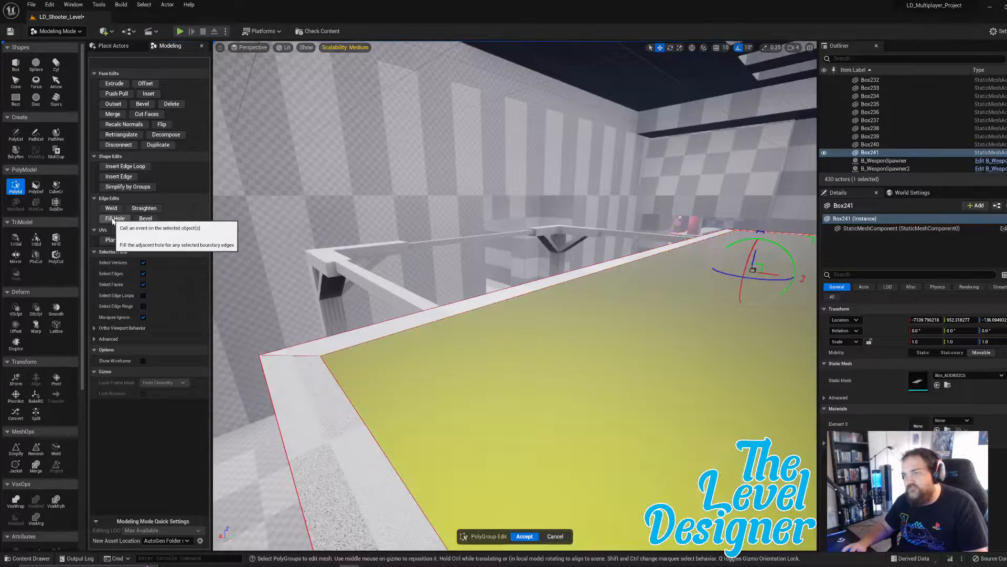
pyautogui.moveTo(457, 317); pyautogui.dragTo(520, 350, button='right')
pyautogui.press('s')
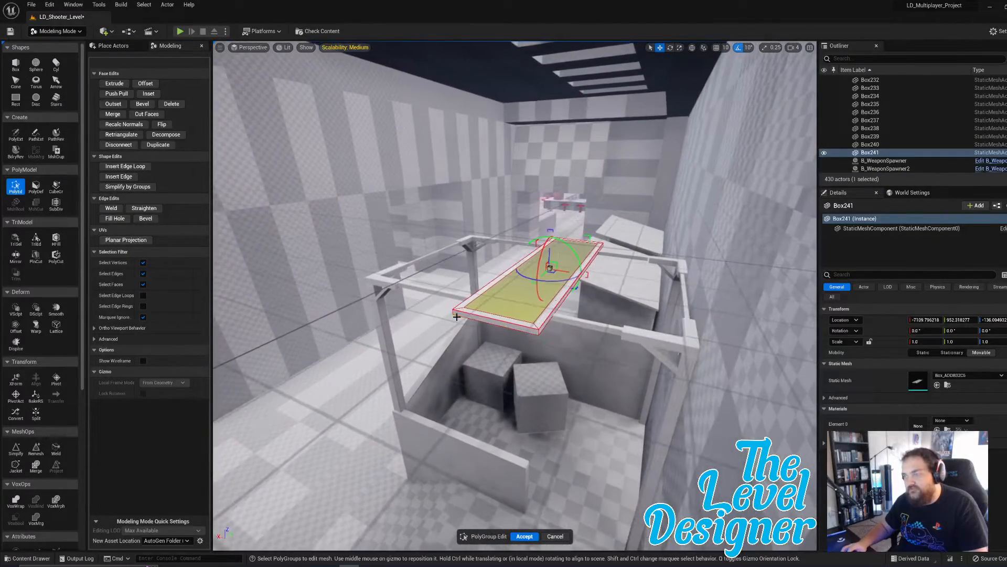
pyautogui.hotkey('ctrl', 'z')
# - Select all geometry of the hollow rectangular frame and scale it down uniformly to fit between the two long top beams
pyautogui.press('w')
pyautogui.moveTo(452, 313); pyautogui.dragTo(371, 243, button='right')
pyautogui.press('e')
pyautogui.moveTo(369, 246); pyautogui.dragTo(733, 407)
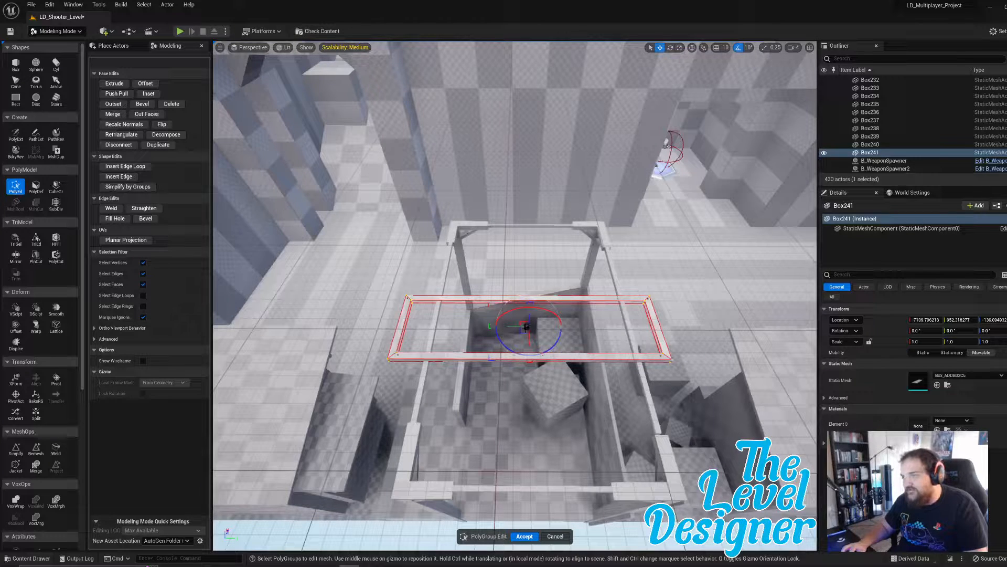
pyautogui.moveTo(526, 327); pyautogui.dragTo(522, 328)
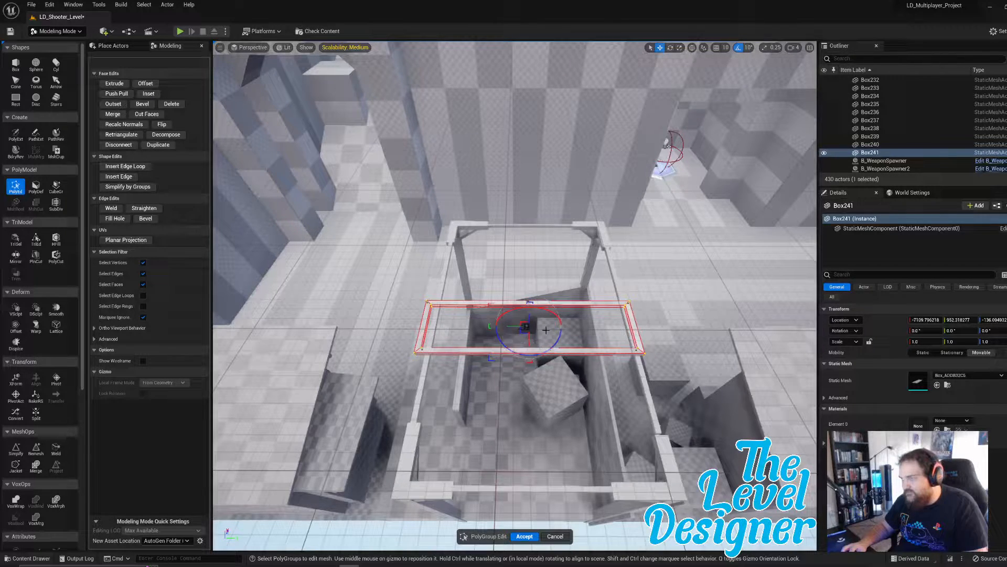
# - Try rotating the hollow frame horizontally above the platform and undo the rotation
pyautogui.moveTo(552, 346); pyautogui.dragTo(560, 345)
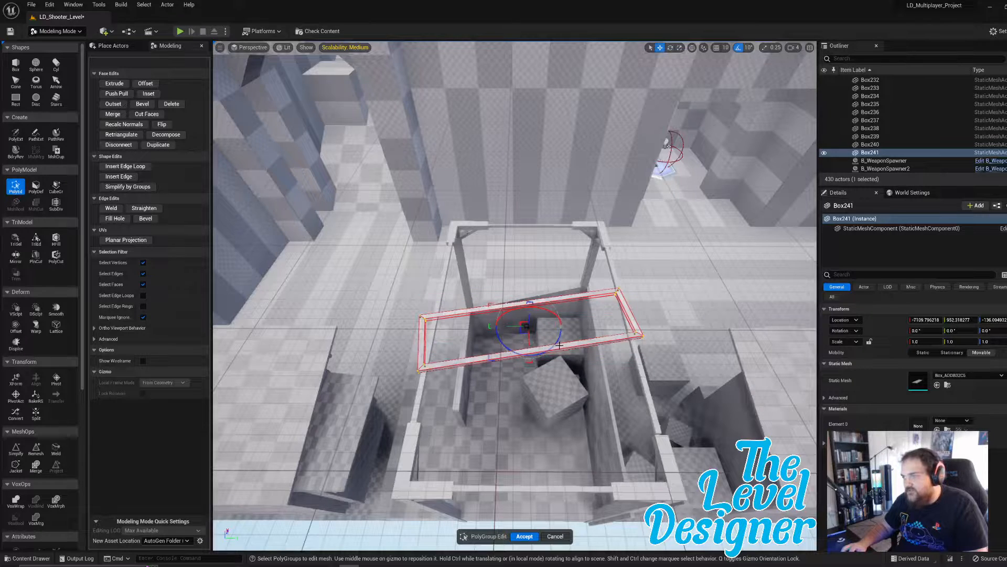
pyautogui.scroll(3, 621, 320)
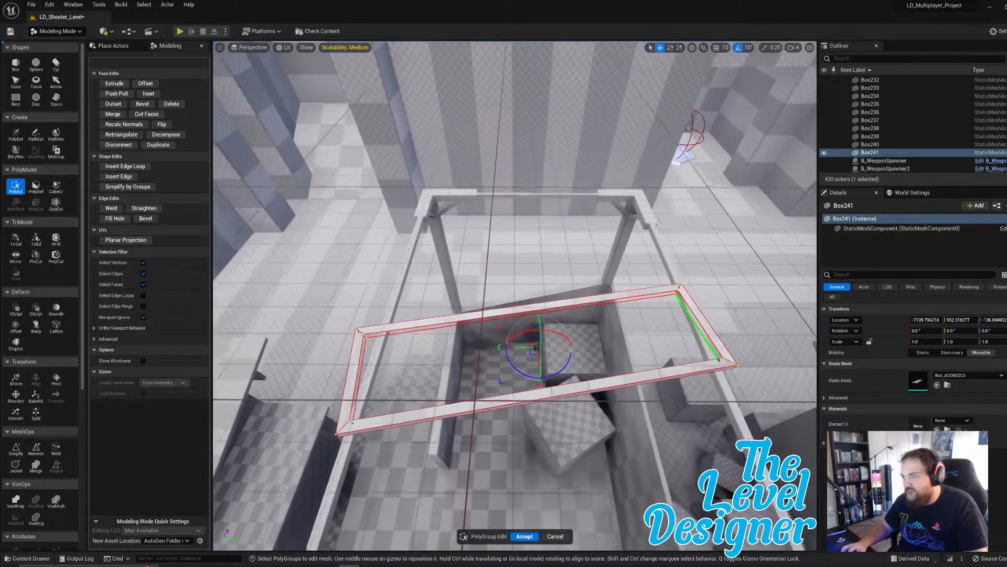
pyautogui.hotkey('ctrl', 'z')
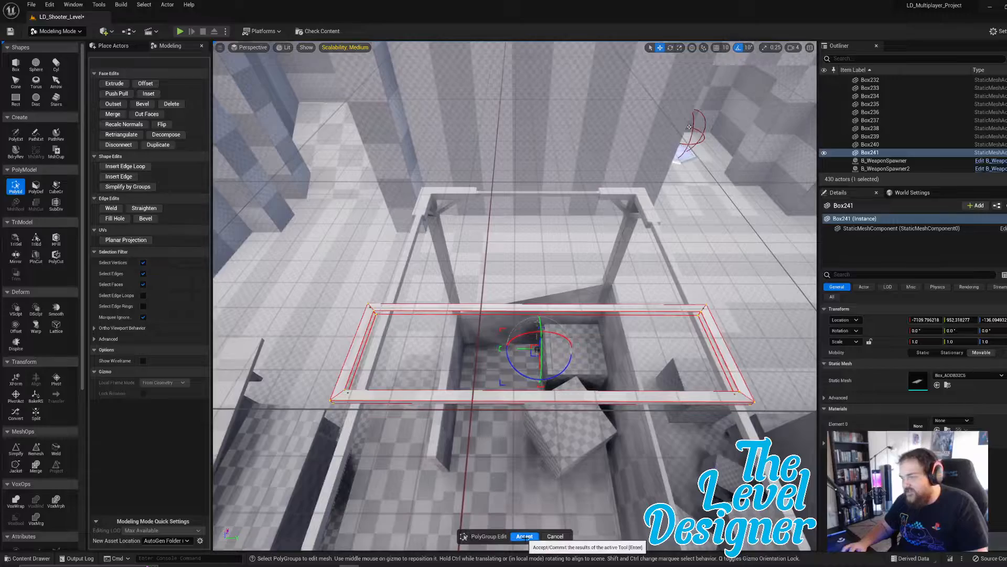
# - Accept the PolyGroup Edit changes to the hollow rectangular frame
pyautogui.click(524, 536)
pyautogui.moveTo(516, 315); pyautogui.dragTo(367, 263, button='right')
pyautogui.moveTo(488, 346); pyautogui.dragTo(558, 318, button='right')
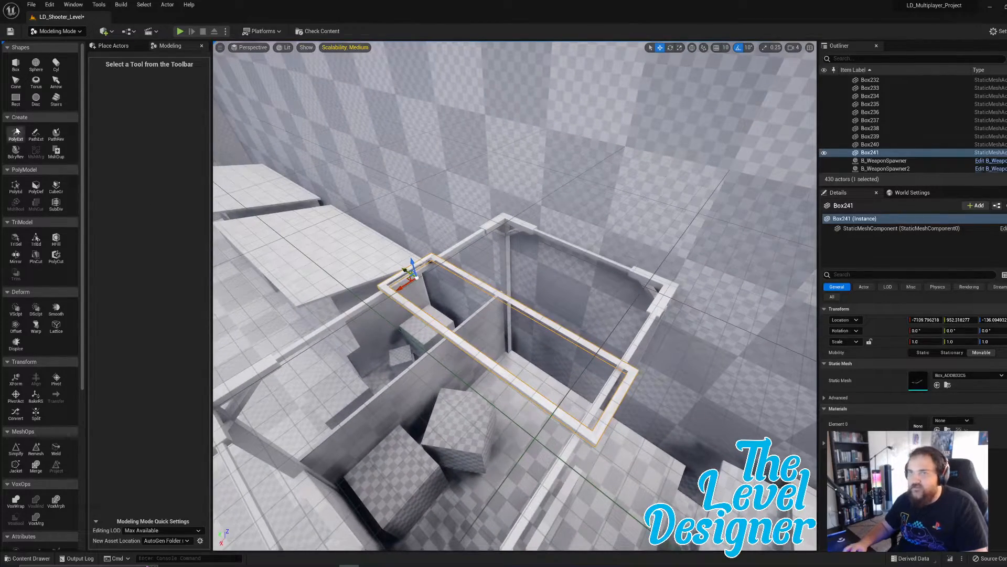
# - Create a 100 × 100 × 100 box beside the hollow roof frame and move it over the frame's opening
pyautogui.click(12, 66)
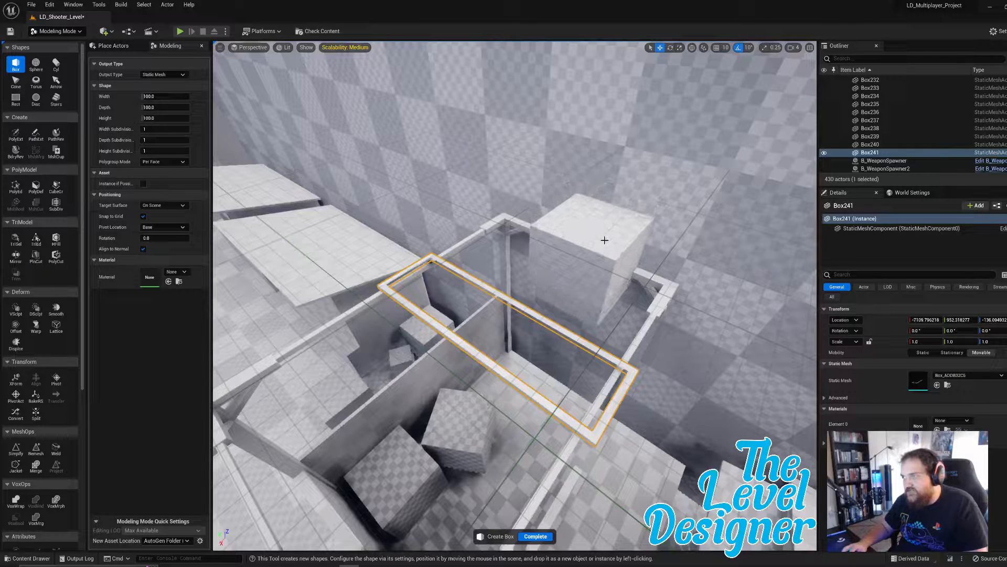
pyautogui.click(601, 231)
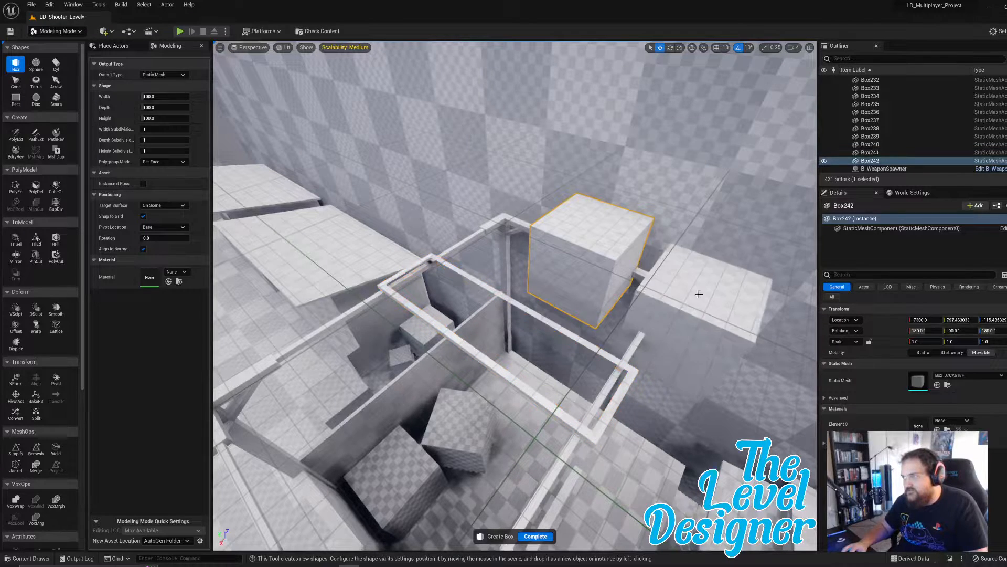
pyautogui.click(531, 539)
pyautogui.moveTo(599, 244); pyautogui.dragTo(549, 320)
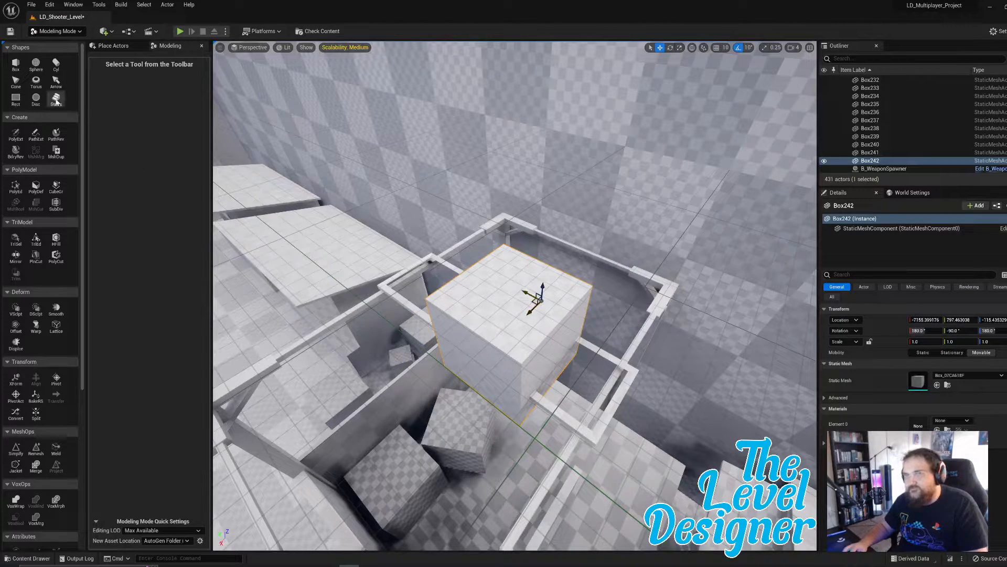
# - Open the box in PolyGroup Edit, select all its geometry and scale it down uniformly to a small cube
pyautogui.click(15, 189)
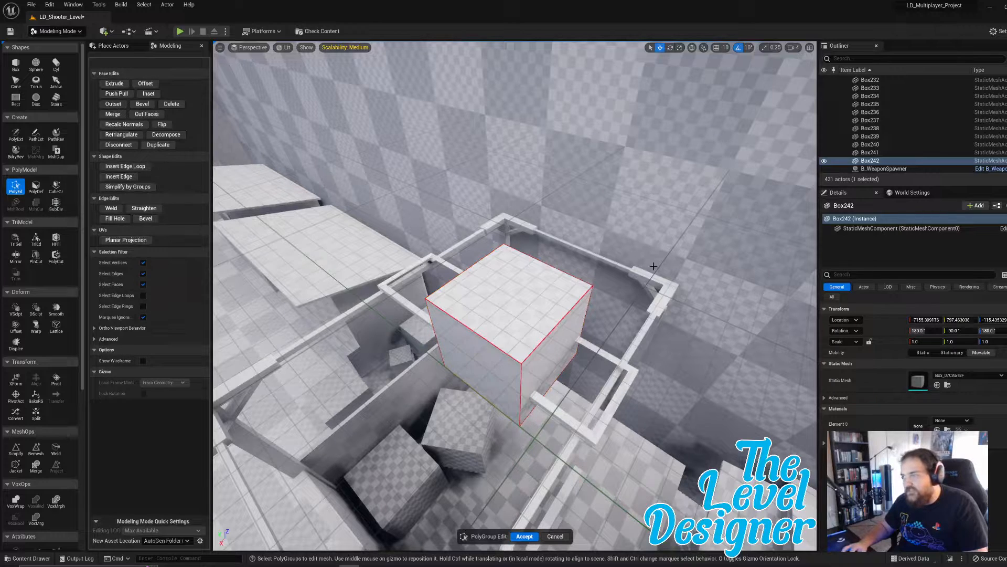
pyautogui.moveTo(657, 258); pyautogui.dragTo(346, 463)
pyautogui.moveTo(314, 205); pyautogui.dragTo(663, 506)
pyautogui.click(549, 352)
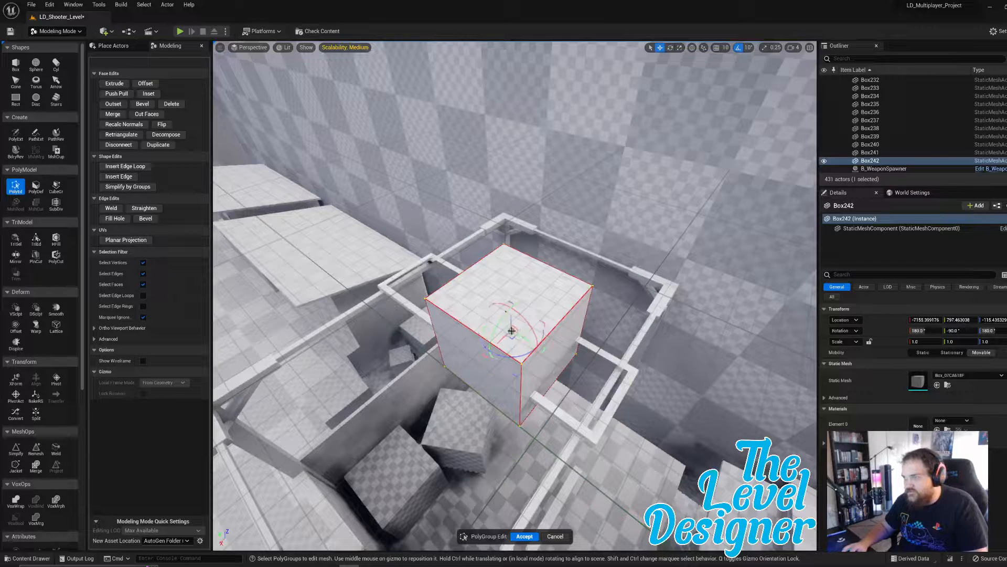
pyautogui.press('Delete')
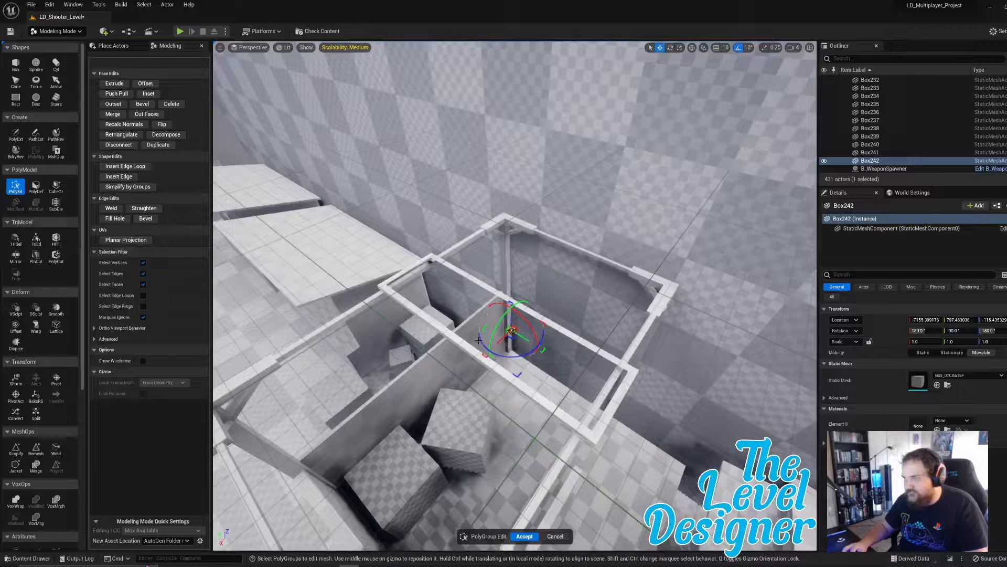
# - Reduce the camera speed to 2 and lower the small cube towards the height of the roof frame
pyautogui.moveTo(487, 353)
pyautogui.mouseDown(button='middle')
pyautogui.moveTo(493, 347)
pyautogui.moveTo(472, 365)
pyautogui.mouseUp(button='middle')
pyautogui.moveTo(472, 364); pyautogui.dragTo(381, 275, button='right')
pyautogui.click(793, 48)
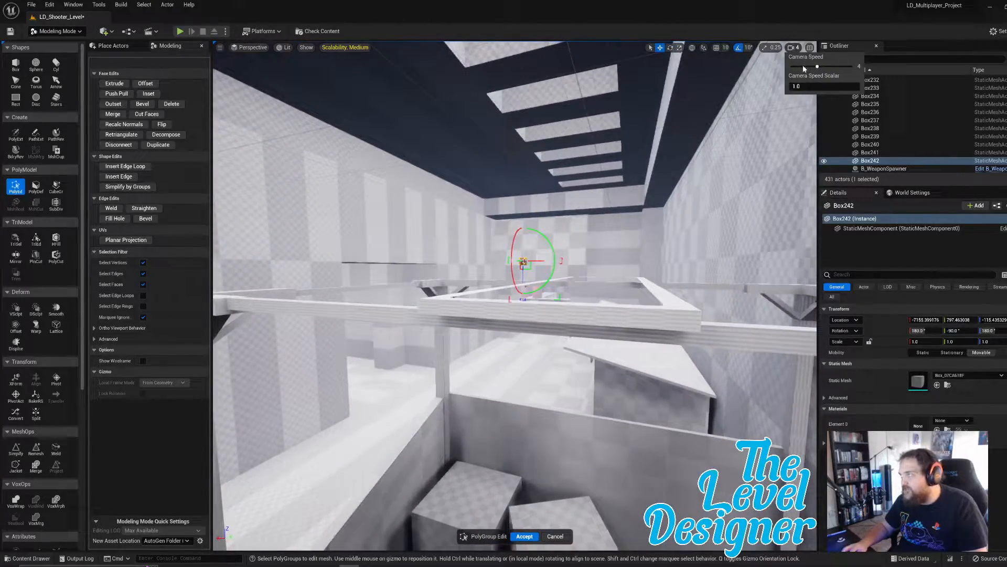
pyautogui.click(792, 48)
pyautogui.moveTo(504, 314); pyautogui.dragTo(501, 341, button='right')
pyautogui.moveTo(519, 236); pyautogui.dragTo(553, 218, button='right')
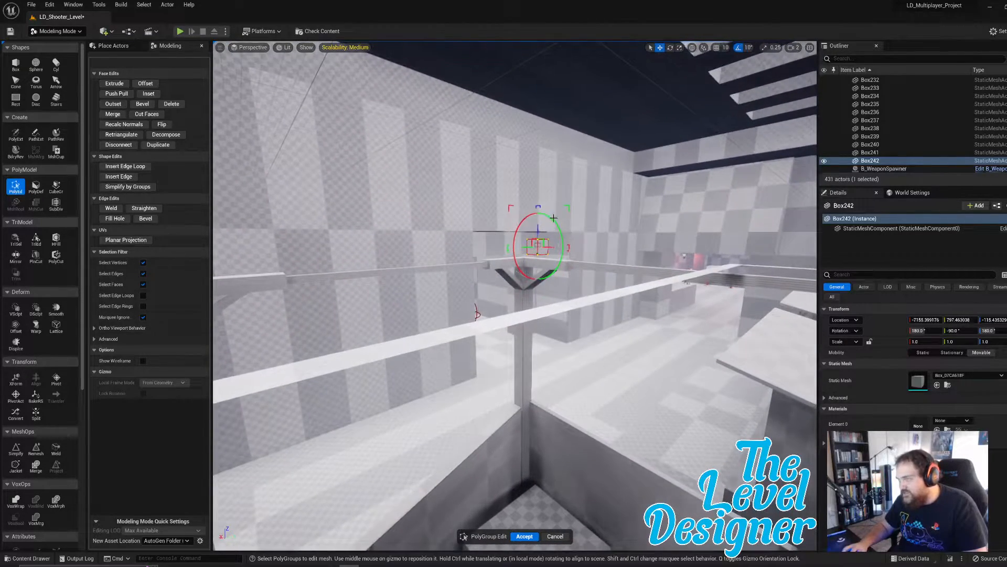
pyautogui.moveTo(538, 226); pyautogui.dragTo(535, 304, button='middle')
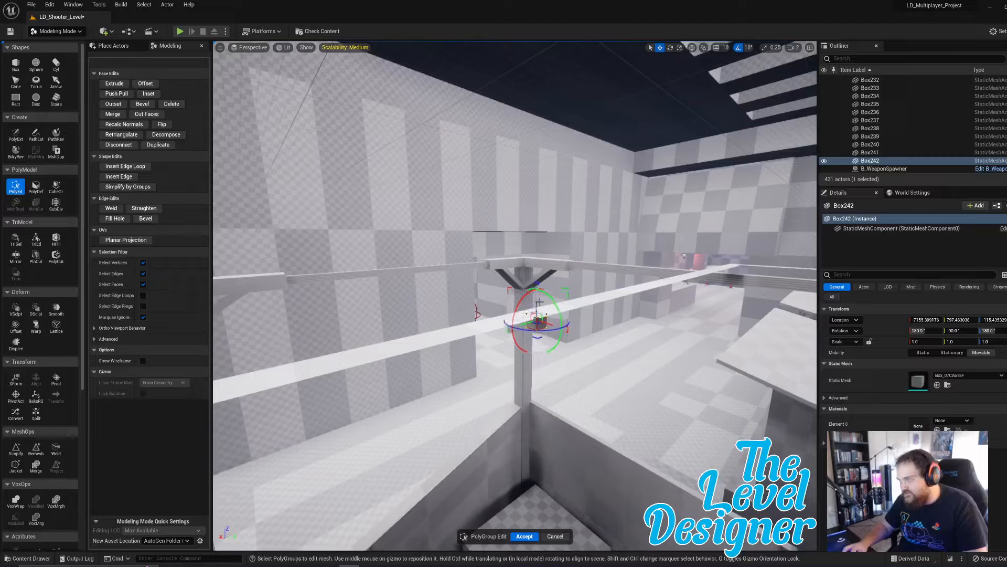
pyautogui.moveTo(539, 302); pyautogui.dragTo(599, 284, button='right')
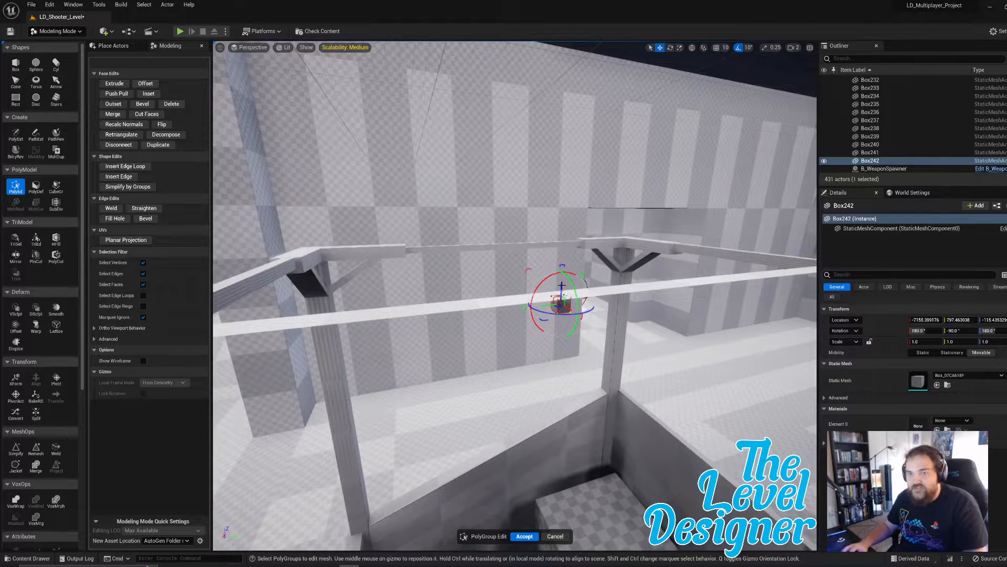
# - Adjust the heights of the small cube's upper and lower faces to fit the thickness of the hollow frame
pyautogui.moveTo(569, 299); pyautogui.dragTo(519, 287, button='right')
pyautogui.click(516, 288)
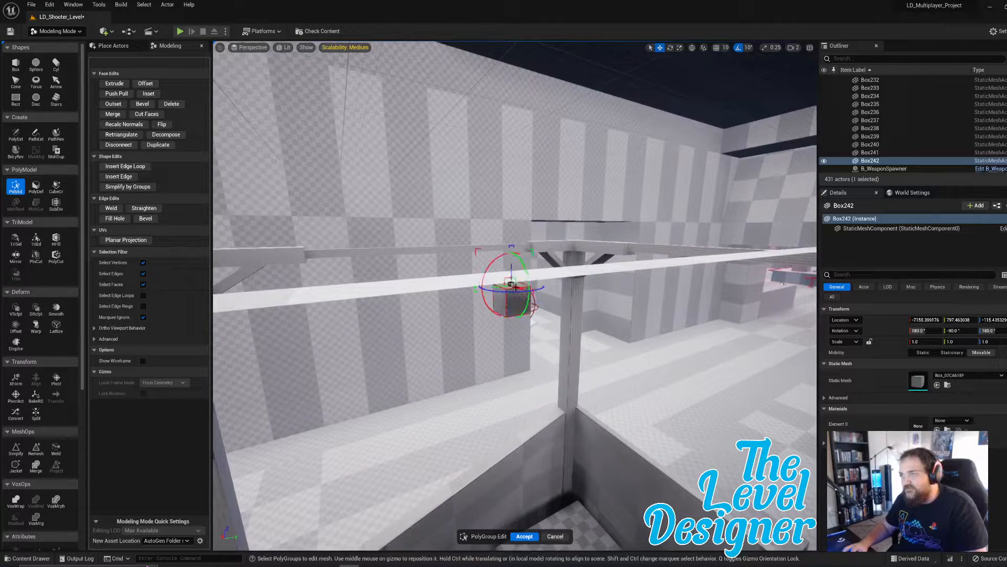
pyautogui.moveTo(512, 263); pyautogui.dragTo(508, 256)
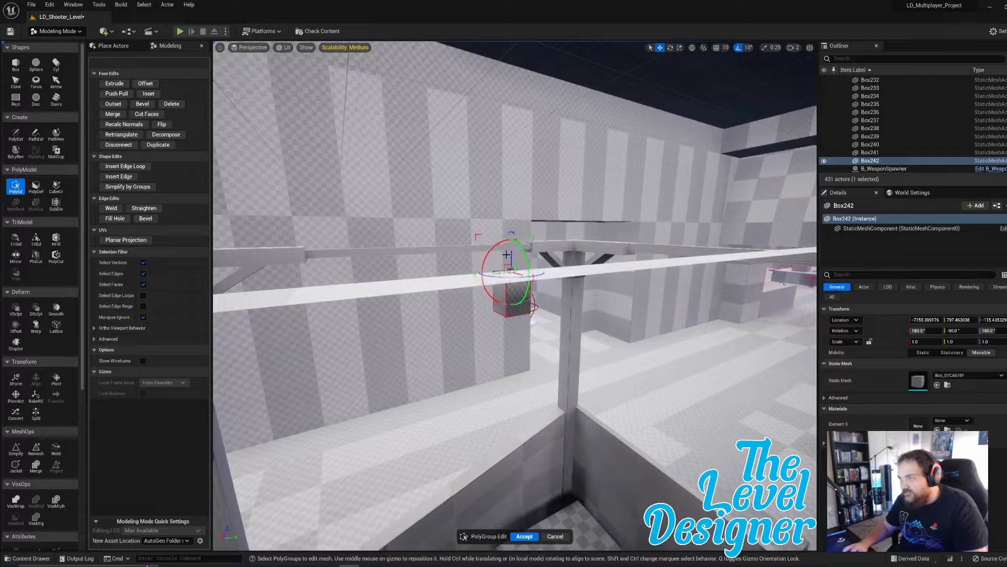
pyautogui.moveTo(507, 256); pyautogui.dragTo(474, 289, button='right')
pyautogui.moveTo(458, 301); pyautogui.dragTo(456, 299)
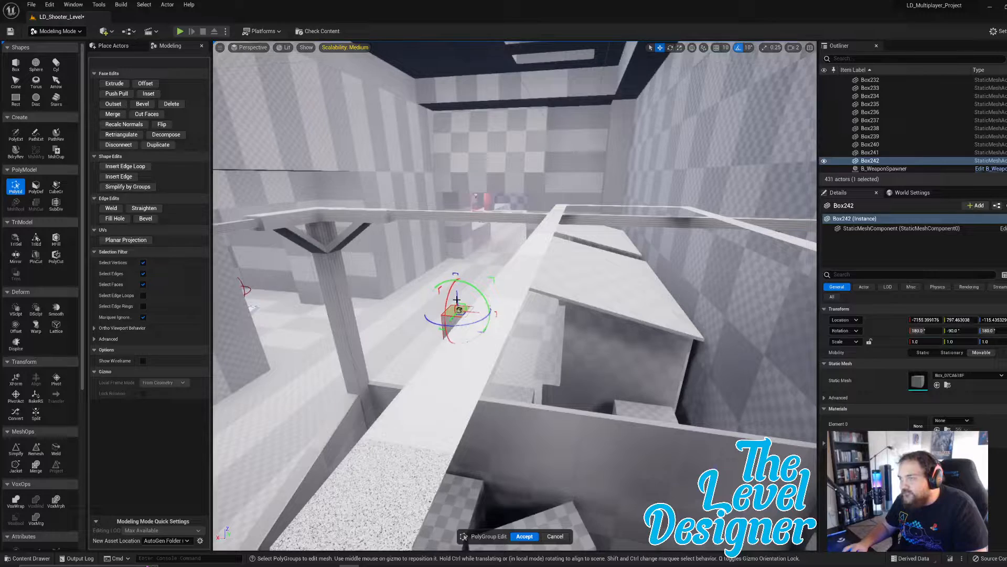
pyautogui.moveTo(457, 299); pyautogui.dragTo(443, 317, button='right')
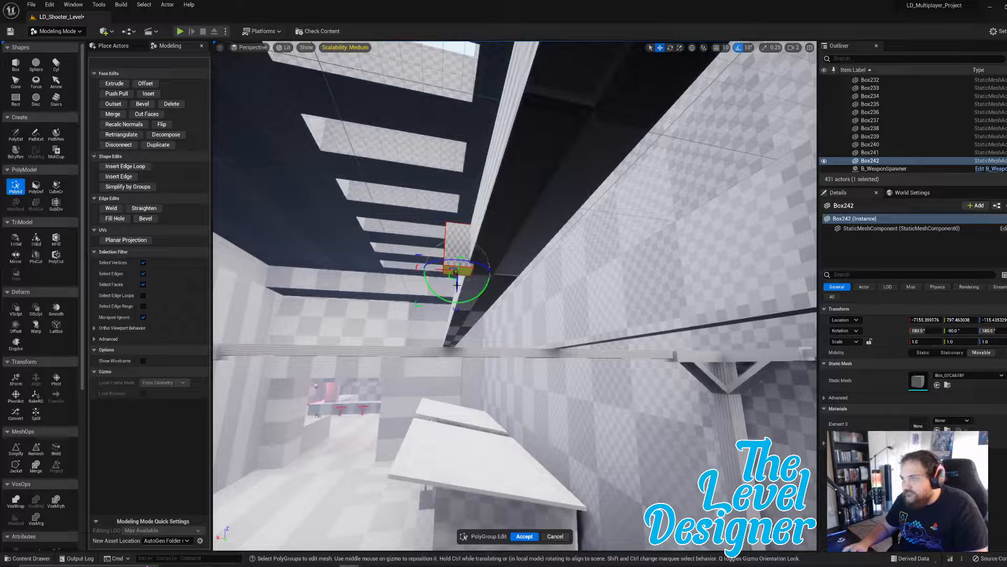
pyautogui.moveTo(457, 285); pyautogui.dragTo(459, 283)
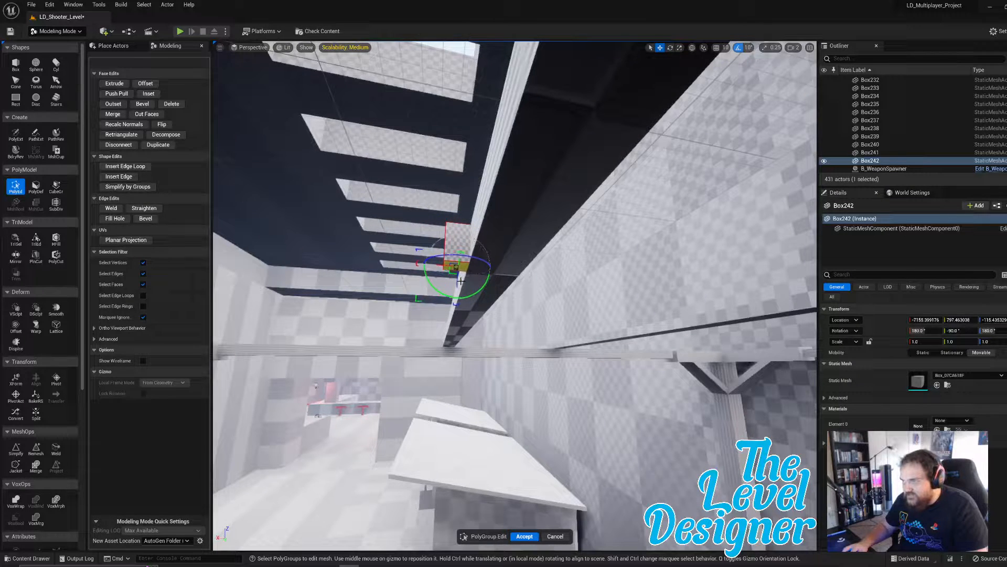
pyautogui.moveTo(460, 281); pyautogui.dragTo(508, 212, button='right')
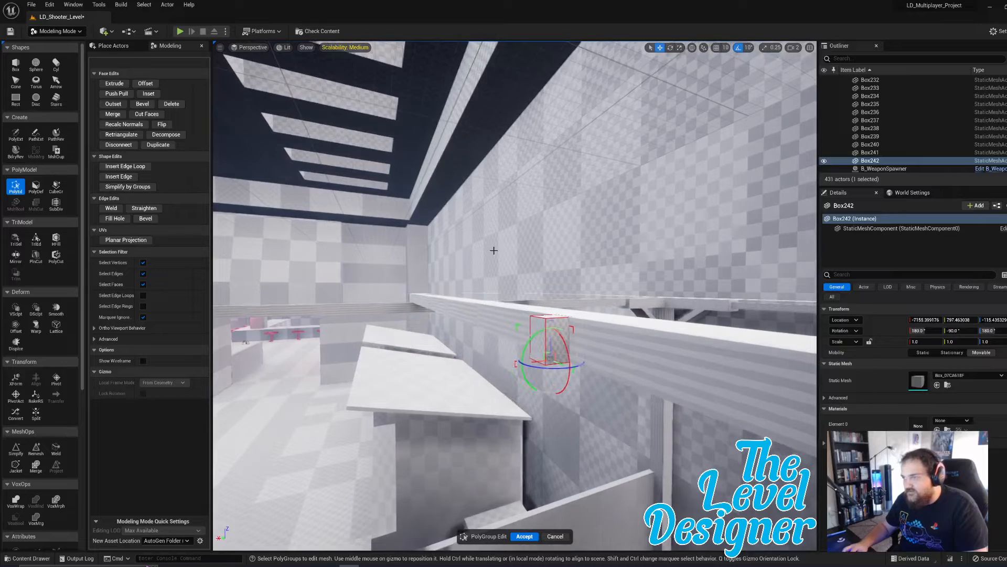
# - Shift the small cube to one long side of the frame, stretch its end face to the opposite side and accept the edit
pyautogui.moveTo(494, 250); pyautogui.dragTo(595, 428)
pyautogui.moveTo(625, 292); pyautogui.dragTo(577, 312, button='right')
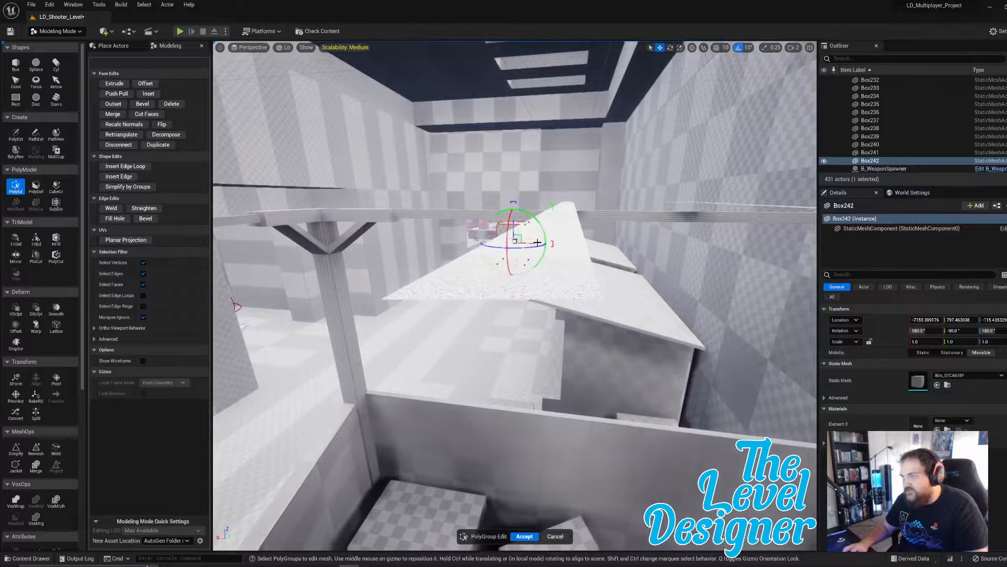
pyautogui.moveTo(534, 243); pyautogui.dragTo(580, 247)
pyautogui.moveTo(551, 251); pyautogui.dragTo(528, 289, button='right')
pyautogui.click(481, 254)
pyautogui.moveTo(349, 223); pyautogui.dragTo(639, 244)
pyautogui.moveTo(470, 181); pyautogui.dragTo(474, 179, button='right')
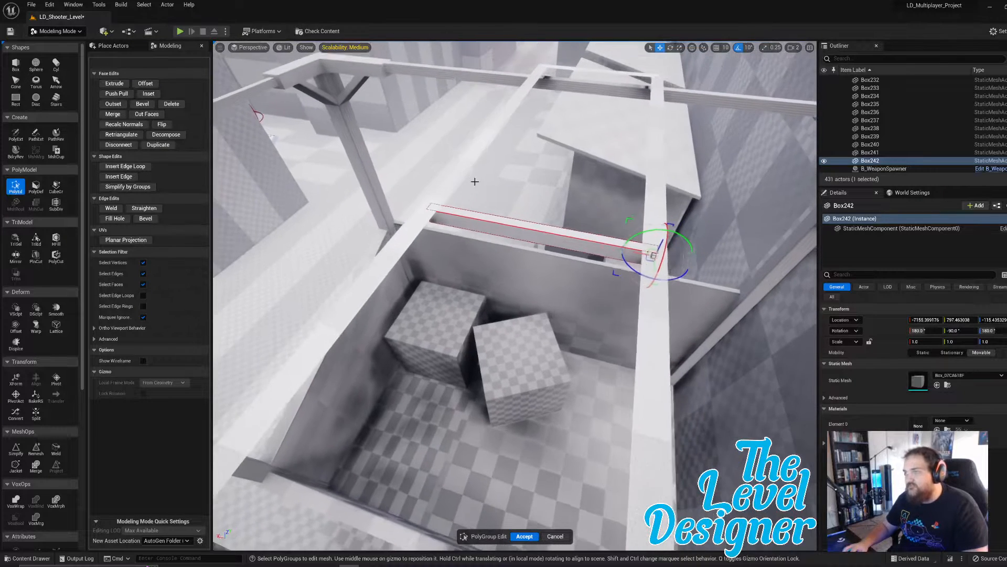
pyautogui.click(525, 535)
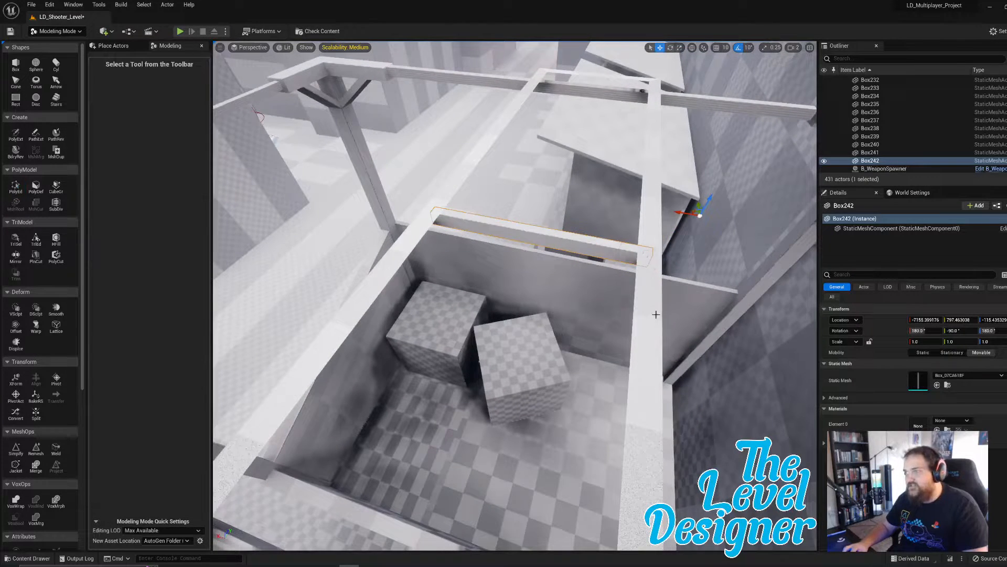
# - Duplicate the cross slat and offset the copy along the frame, leaving a narrow gap beside the original
pyautogui.moveTo(514, 294); pyautogui.dragTo(454, 285, button='right')
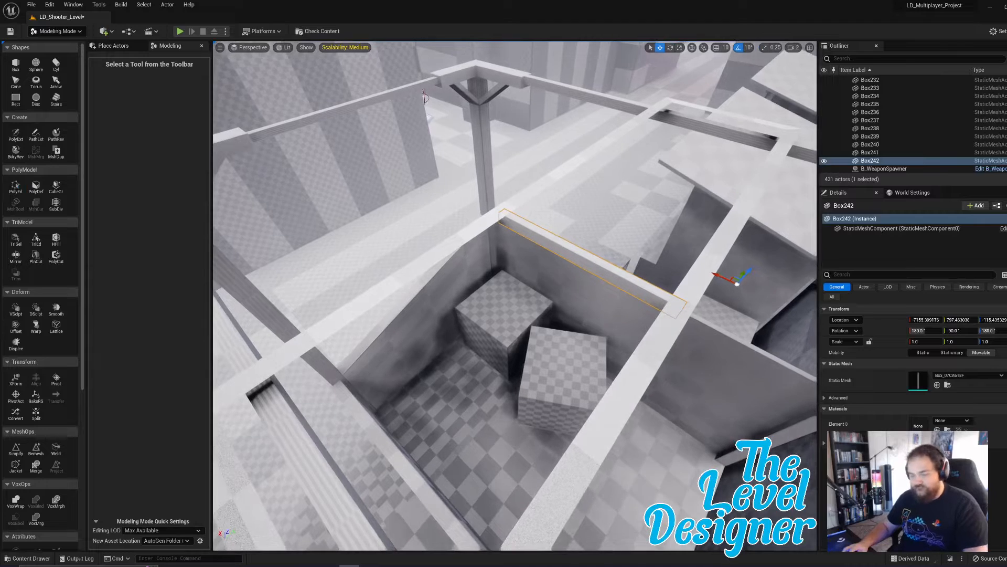
pyautogui.keyDown('alt'); pyautogui.moveTo(743, 273); pyautogui.dragTo(744, 275); pyautogui.keyUp('alt')
pyautogui.moveTo(676, 283); pyautogui.dragTo(540, 296, button='right')
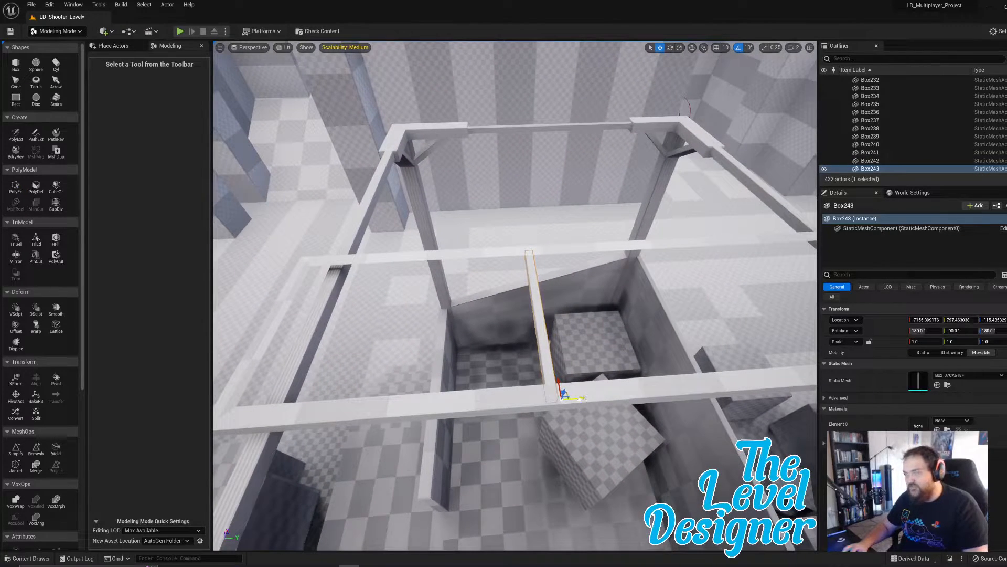
pyautogui.moveTo(579, 398); pyautogui.dragTo(542, 388)
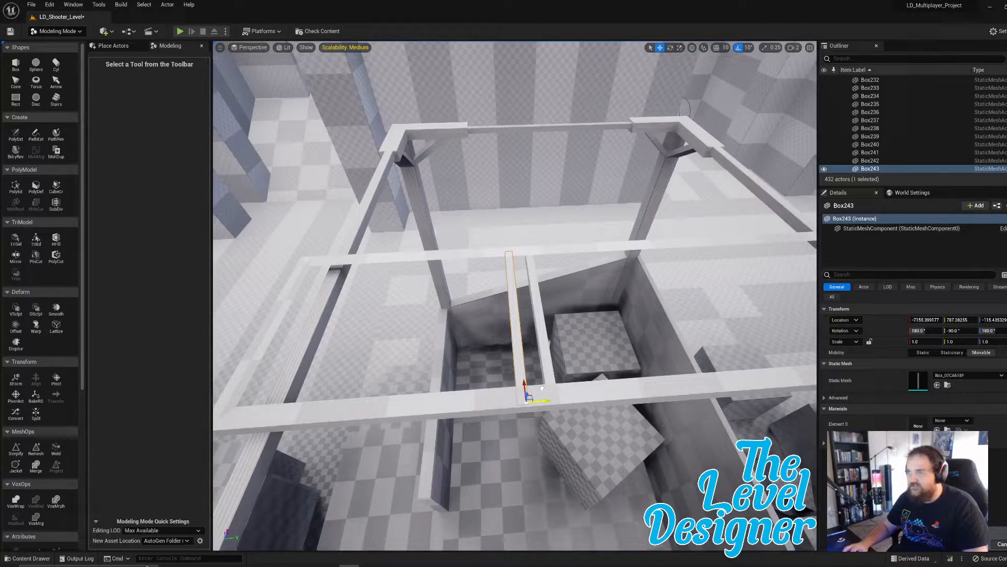
# - Select both cross slats, duplicate them and move the copies along the frame with the same spacing
pyautogui.moveTo(471, 190)
pyautogui.mouseDown(button='right')
pyautogui.moveTo(545, 190)
pyautogui.moveTo(470, 190)
pyautogui.mouseUp(button='right')
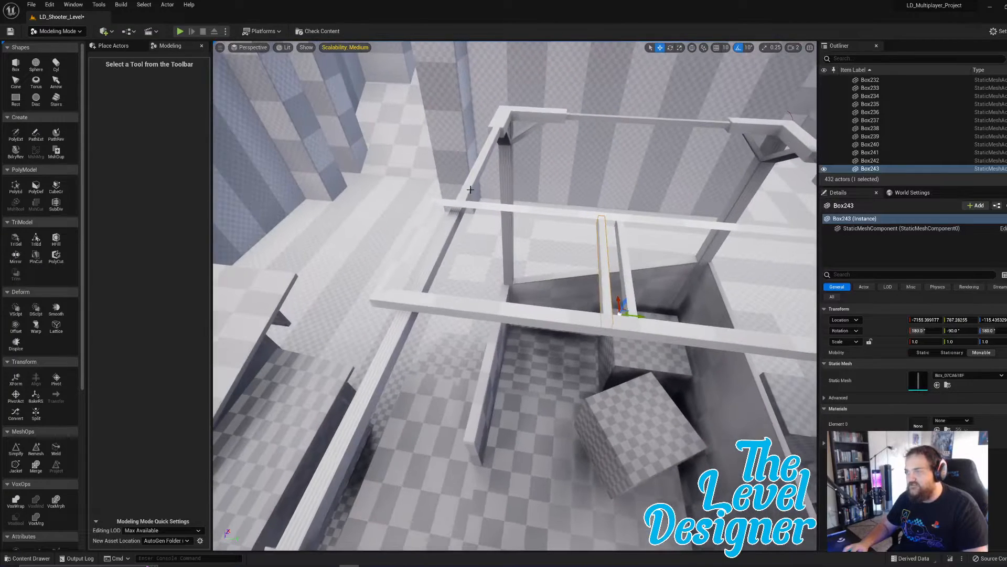
pyautogui.moveTo(623, 240); pyautogui.dragTo(623, 239, button='right')
pyautogui.keyDown('ctrl'); pyautogui.click(871, 161); pyautogui.keyUp('ctrl')
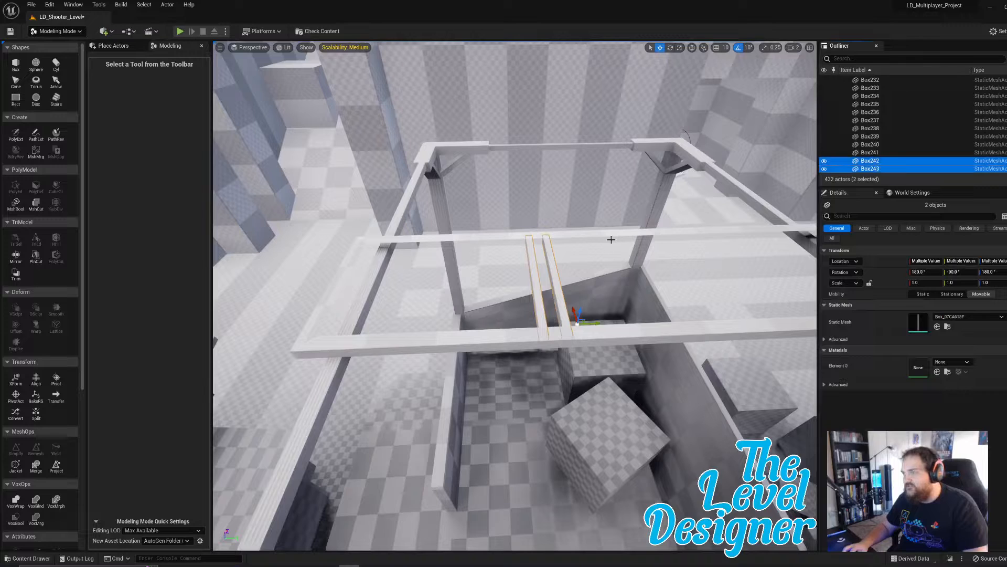
pyautogui.hotkey('ctrl', 'd')
pyautogui.moveTo(567, 324); pyautogui.dragTo(513, 319)
# - Select all four cross slats, duplicate them and move the copies along to continue the evenly spaced row
pyautogui.moveTo(563, 286); pyautogui.dragTo(563, 286, button='right')
pyautogui.keyDown('ctrl'); pyautogui.click(549, 281); pyautogui.keyUp('ctrl')
pyautogui.keyDown('ctrl'); pyautogui.click(566, 278); pyautogui.keyUp('ctrl')
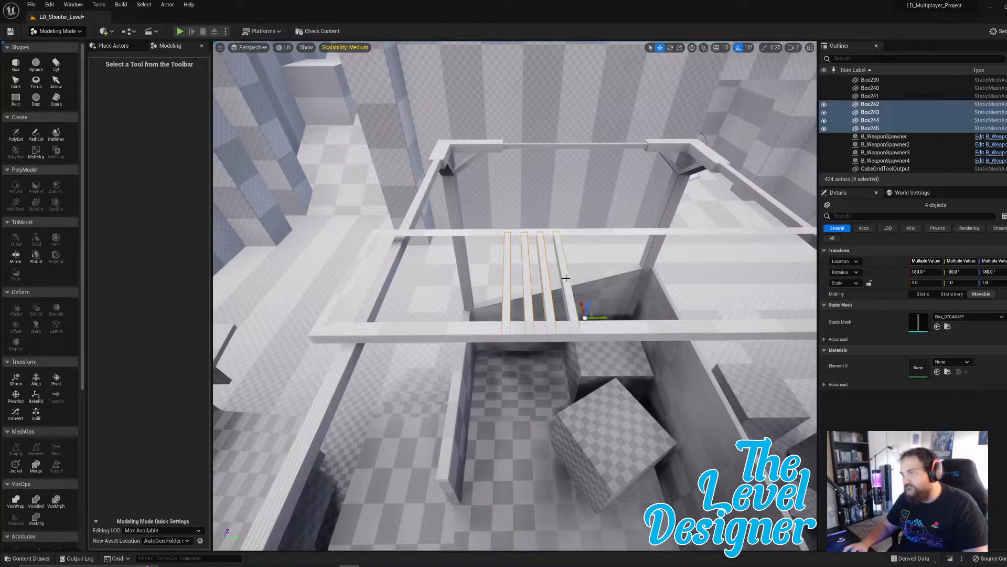
pyautogui.hotkey('ctrl', 'd')
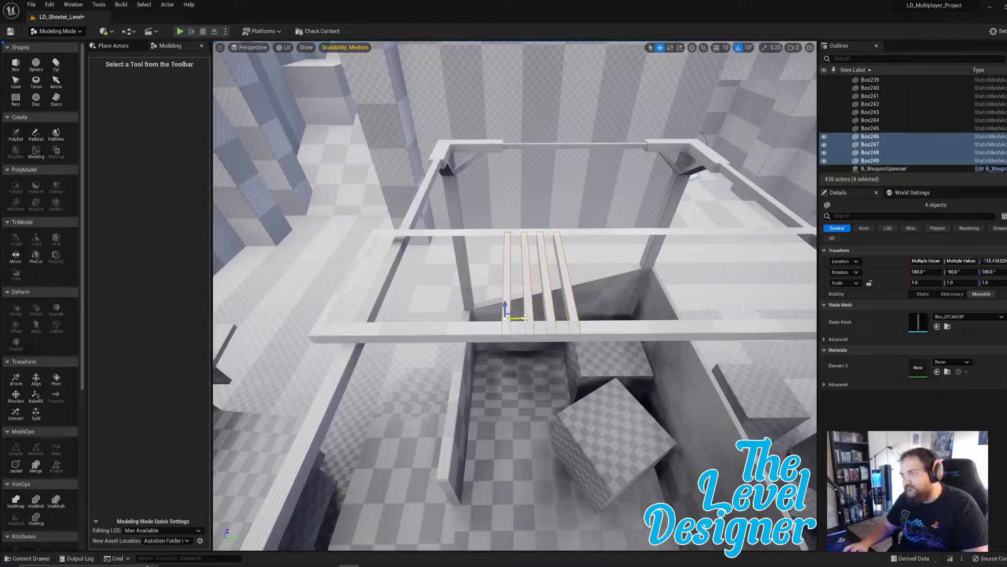
pyautogui.moveTo(525, 317); pyautogui.dragTo(417, 317)
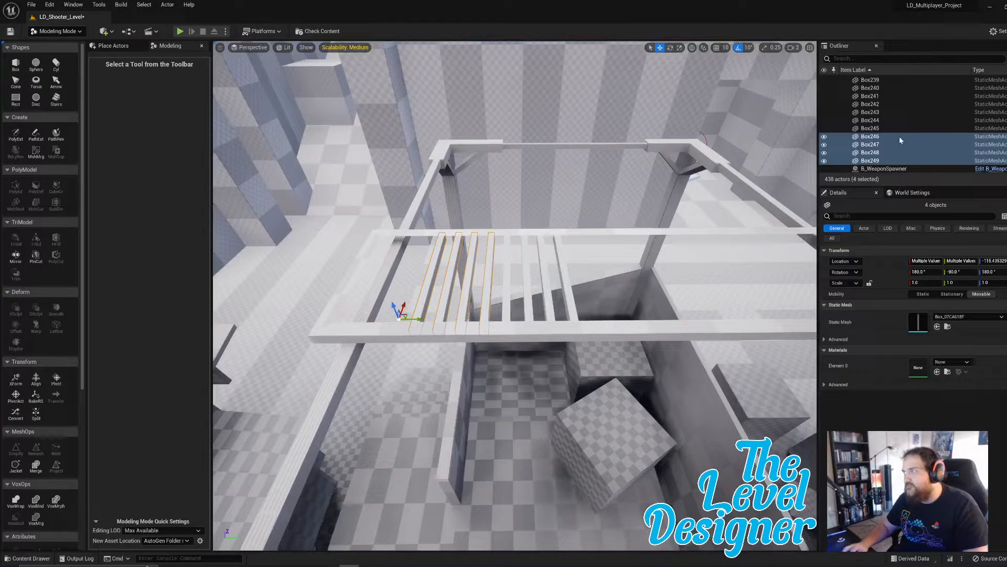
# - Move all eight slats to one end of the frame, then duplicate them and place the copies after the originals
pyautogui.keyDown('shift'); pyautogui.click(887, 105); pyautogui.keyUp('shift')
pyautogui.moveTo(523, 318); pyautogui.dragTo(439, 322)
pyautogui.hotkey('ctrl', 'd')
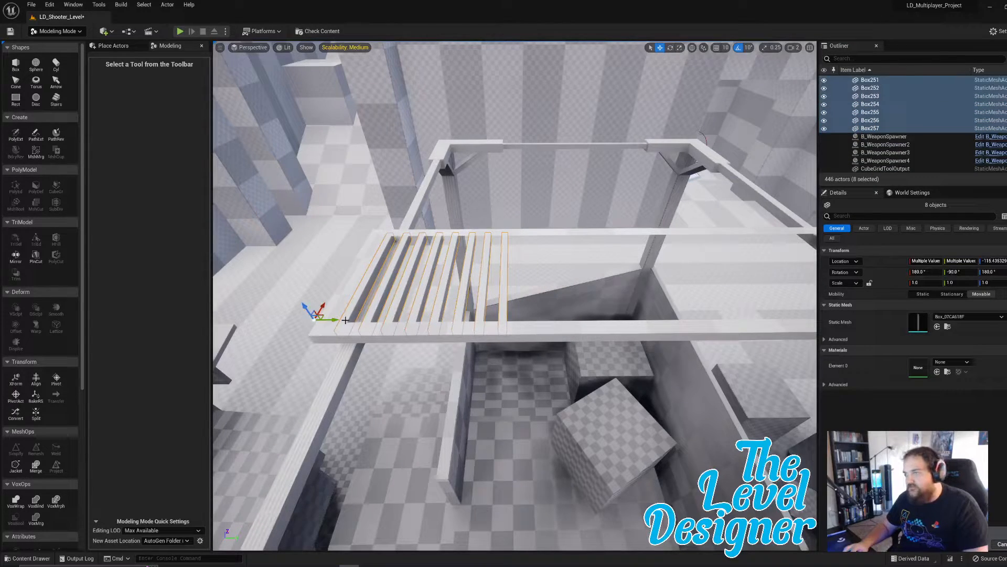
pyautogui.moveTo(345, 319); pyautogui.dragTo(545, 323)
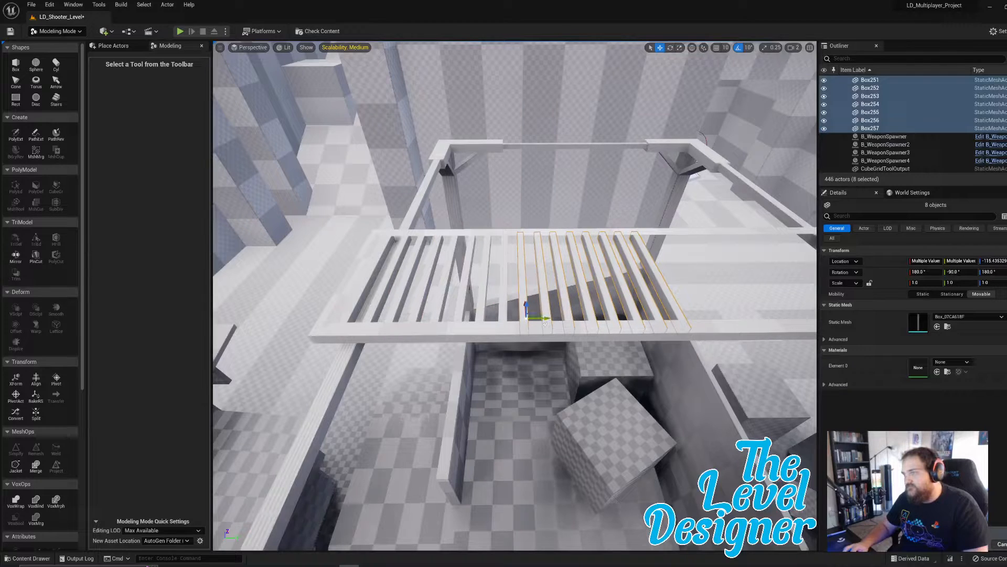
# - Duplicate the set of eight slats twice more, continuing the evenly spaced row past the frame's far end
pyautogui.moveTo(545, 324)
pyautogui.mouseDown(button='right')
pyautogui.moveTo(554, 324)
pyautogui.moveTo(537, 329)
pyautogui.mouseUp(button='right')
pyautogui.press('d')
pyautogui.hotkey('ctrl', 'd')
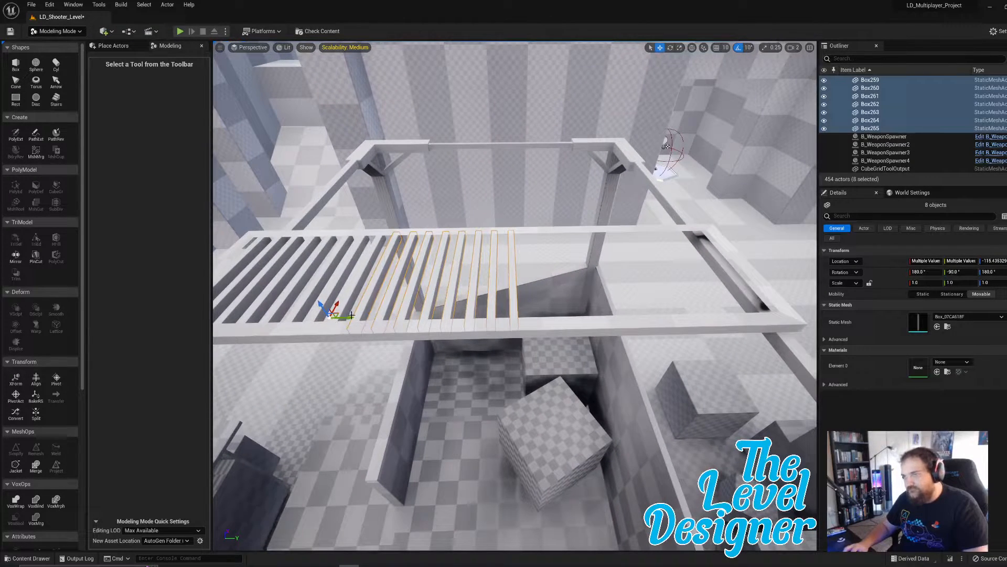
pyautogui.moveTo(350, 316); pyautogui.dragTo(559, 325)
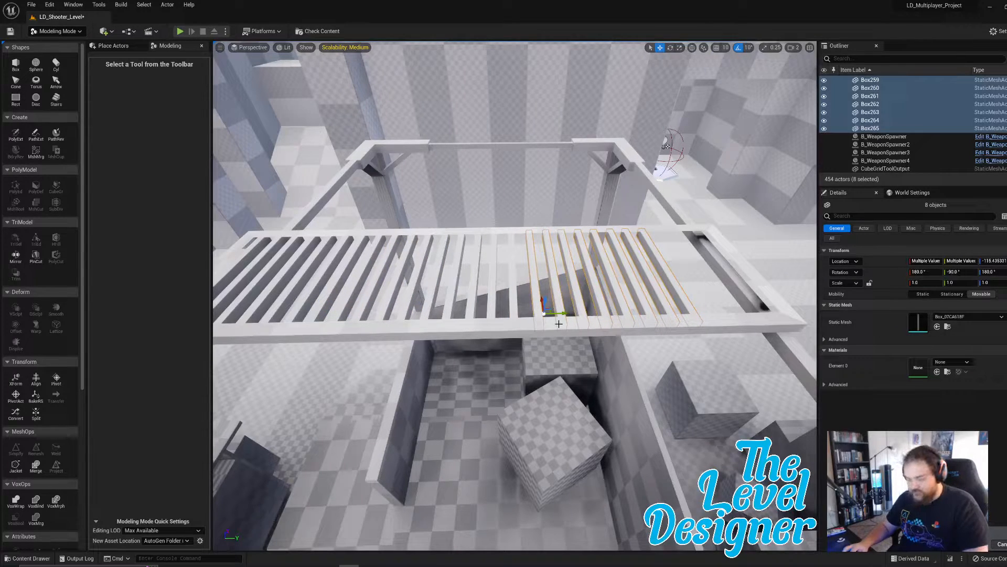
pyautogui.moveTo(566, 310); pyautogui.dragTo(757, 318)
# - Delete the four surplus slats that extend beyond the far end of the hollow frame
pyautogui.moveTo(756, 318); pyautogui.dragTo(645, 333, button='right')
pyautogui.press('d')
pyautogui.click(539, 323)
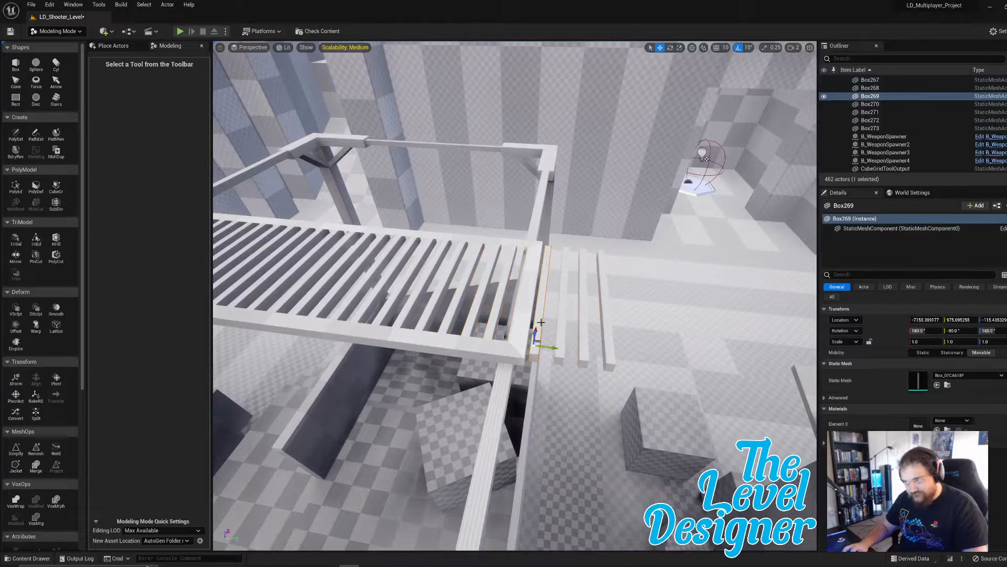
pyautogui.press('Delete')
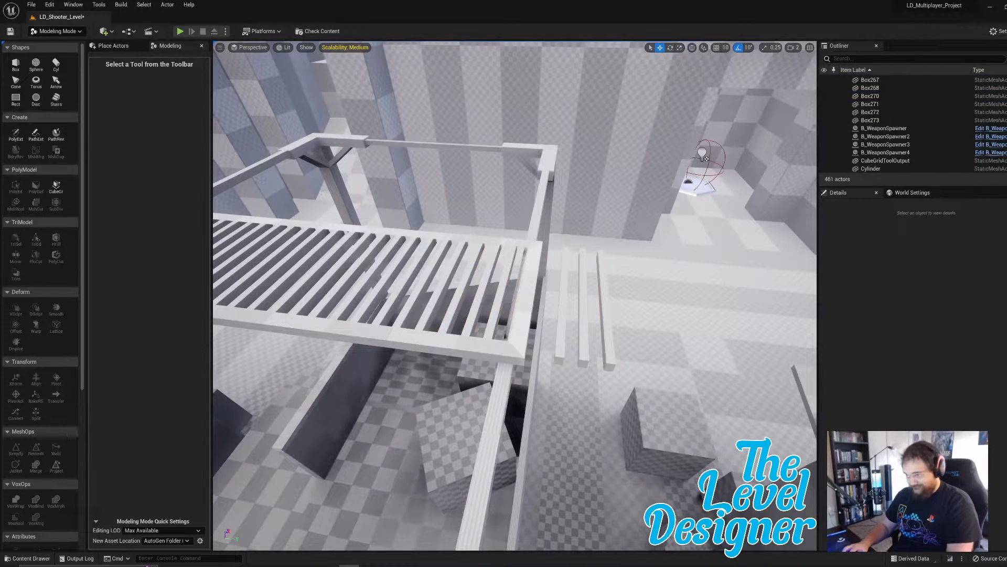
pyautogui.click(564, 310)
pyautogui.press('Delete')
pyautogui.click(581, 311)
pyautogui.press('Delete')
pyautogui.click(604, 312)
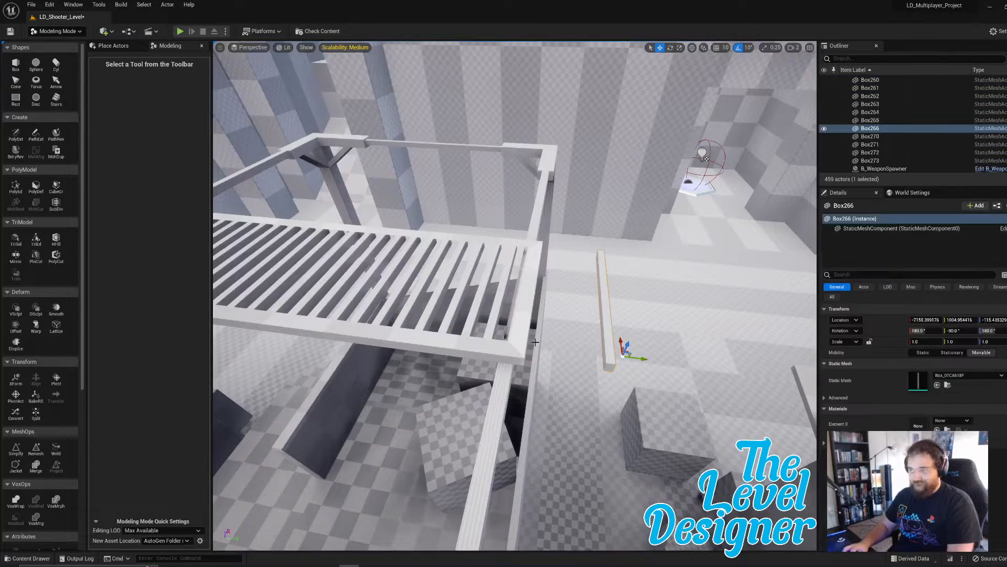
pyautogui.press('Delete')
# - Select the hollow roof frame together with all of its cross slats and group them
pyautogui.click(504, 346)
pyautogui.scroll(-3, 892, 152)
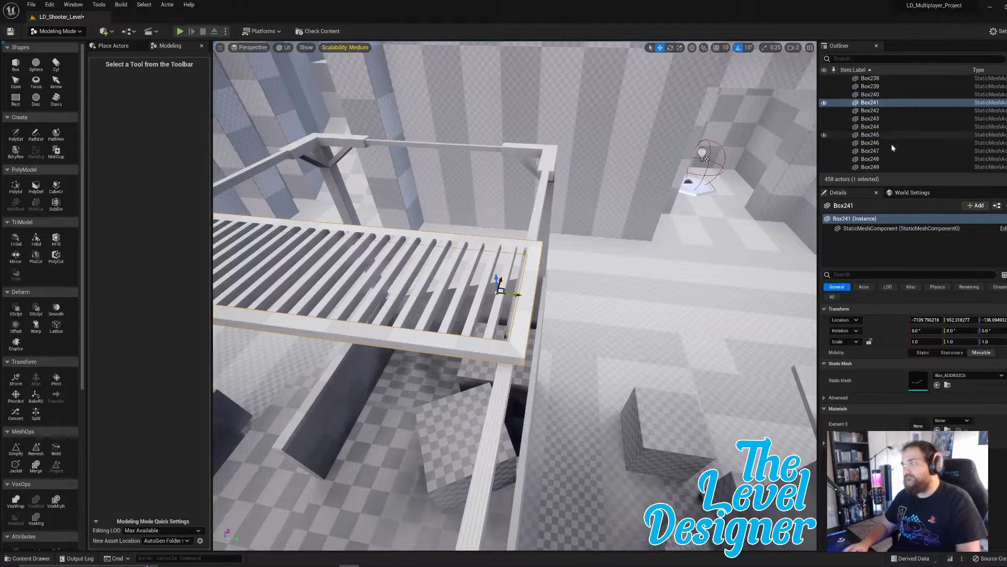
pyautogui.scroll(-5, 892, 147)
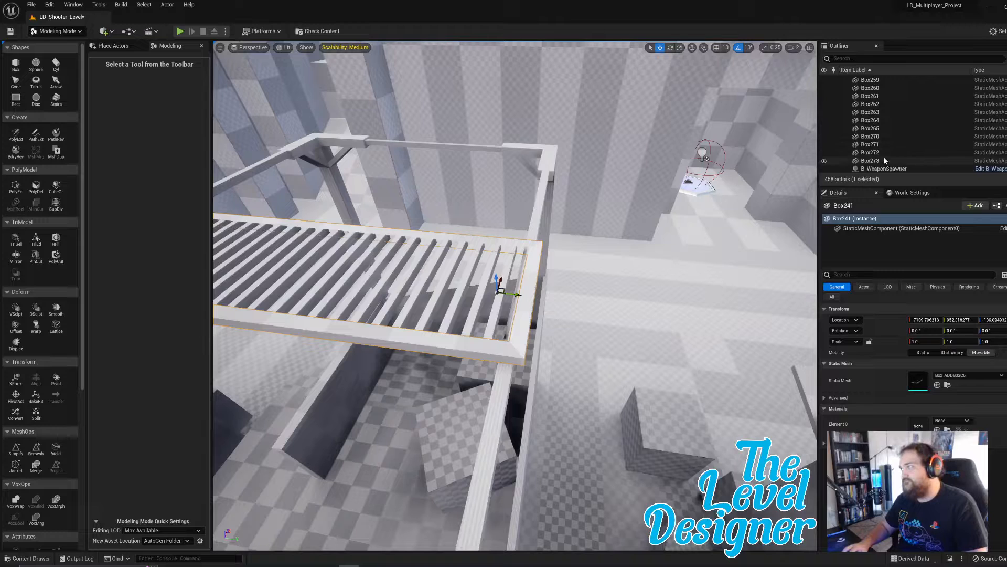
pyautogui.keyDown('shift'); pyautogui.click(884, 160); pyautogui.keyUp('shift')
pyautogui.rightClick(876, 138)
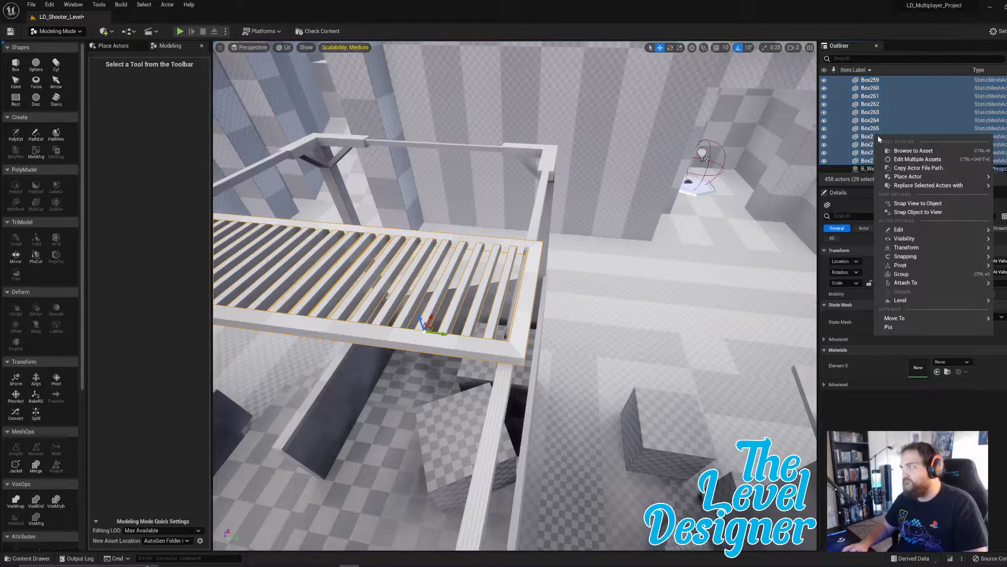
pyautogui.click(915, 319)
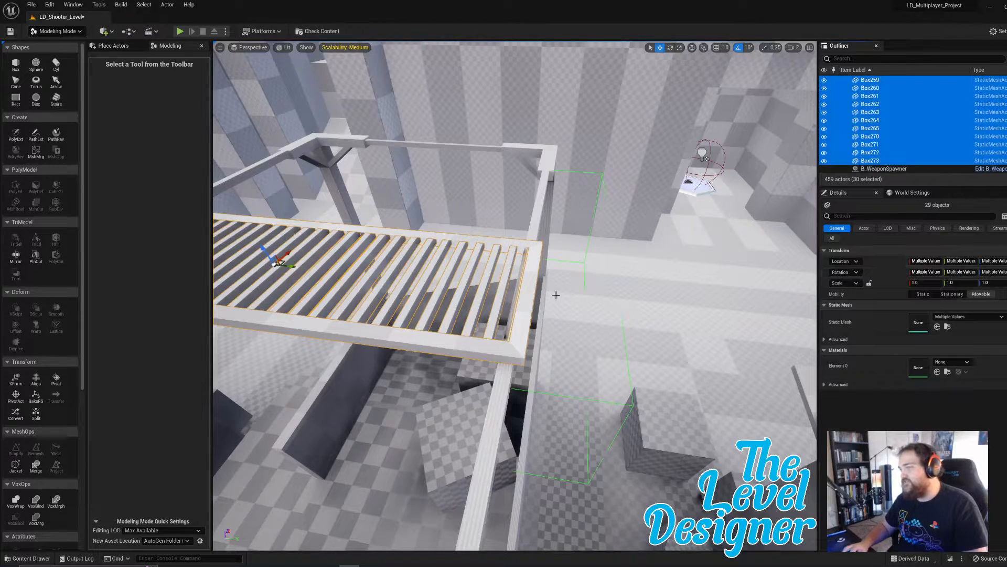
# - Turn off rotation snapping and rotate the grouped slatted frame slightly so it sits at an uneven angle across the top beams
pyautogui.press('d')
pyautogui.moveTo(556, 295); pyautogui.dragTo(534, 286, button='right')
pyautogui.press('e')
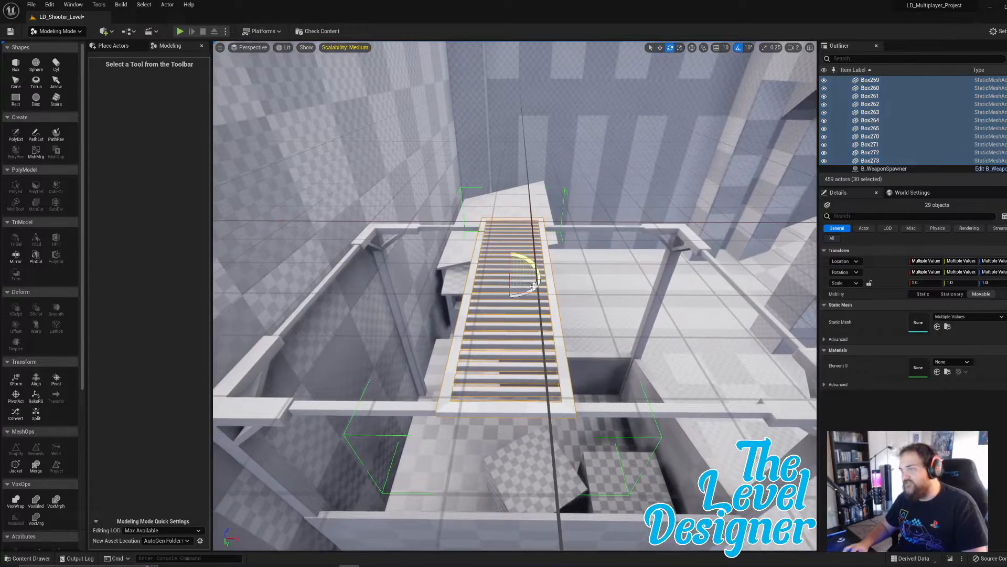
pyautogui.click(739, 48)
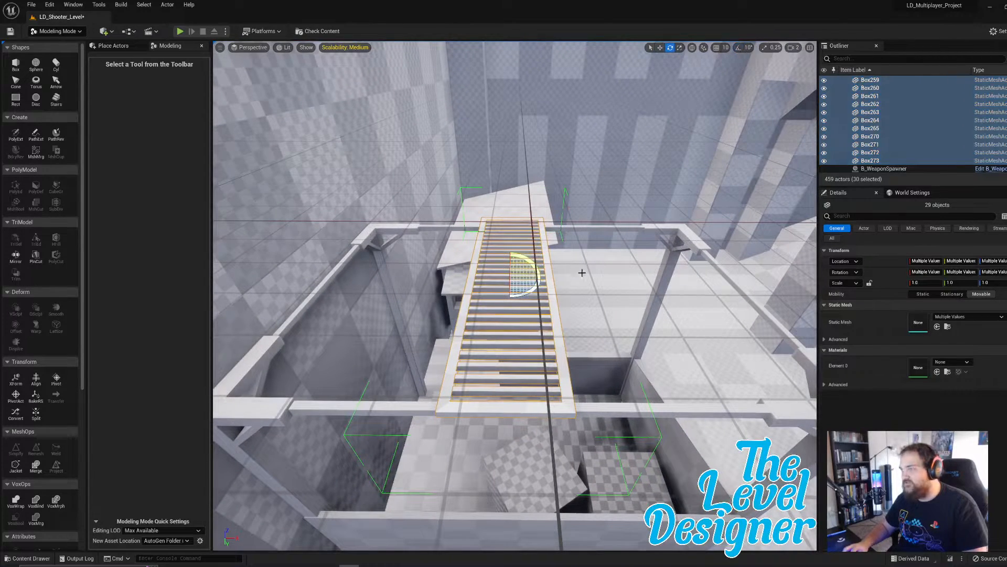
pyautogui.moveTo(531, 288); pyautogui.dragTo(521, 295)
pyautogui.press('d')
pyautogui.moveTo(520, 295)
pyautogui.mouseDown(button='right')
pyautogui.moveTo(467, 287)
pyautogui.moveTo(461, 298)
pyautogui.moveTo(493, 283)
pyautogui.moveTo(451, 278)
pyautogui.moveTo(450, 294)
pyautogui.moveTo(446, 281)
pyautogui.moveTo(514, 286)
pyautogui.moveTo(514, 267)
pyautogui.moveTo(520, 330)
pyautogui.moveTo(520, 310)
pyautogui.mouseUp(button='right')
pyautogui.press('w')
pyautogui.press('s')
pyautogui.press('e')
pyautogui.press('s')
pyautogui.press('w')
pyautogui.keyDown('alt'); pyautogui.moveTo(423, 320); pyautogui.dragTo(573, 257); pyautogui.keyUp('alt')
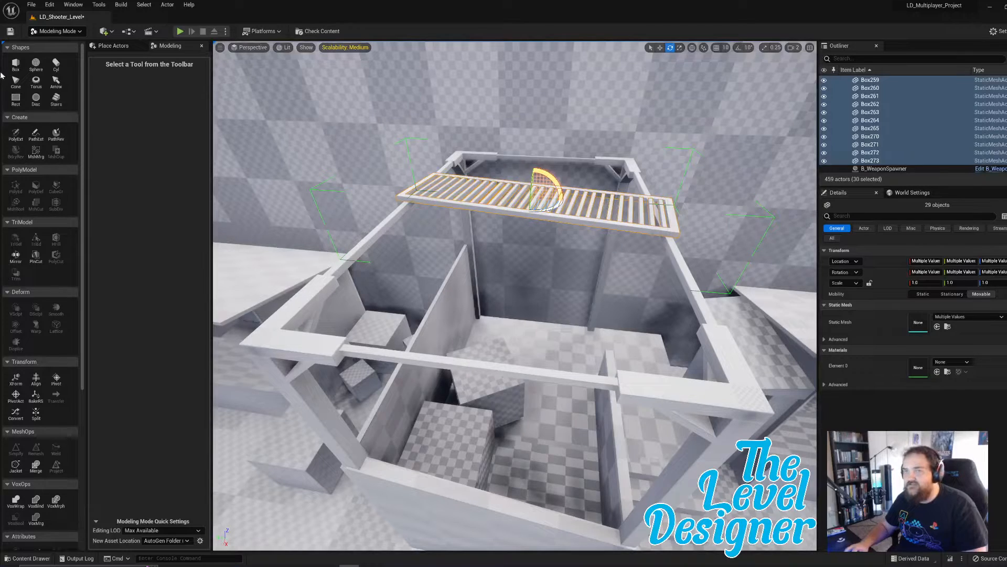
# - Create a 100 × 100 × 100 box beside the slatted frame and lower its top face to make a thin slab
pyautogui.click(12, 66)
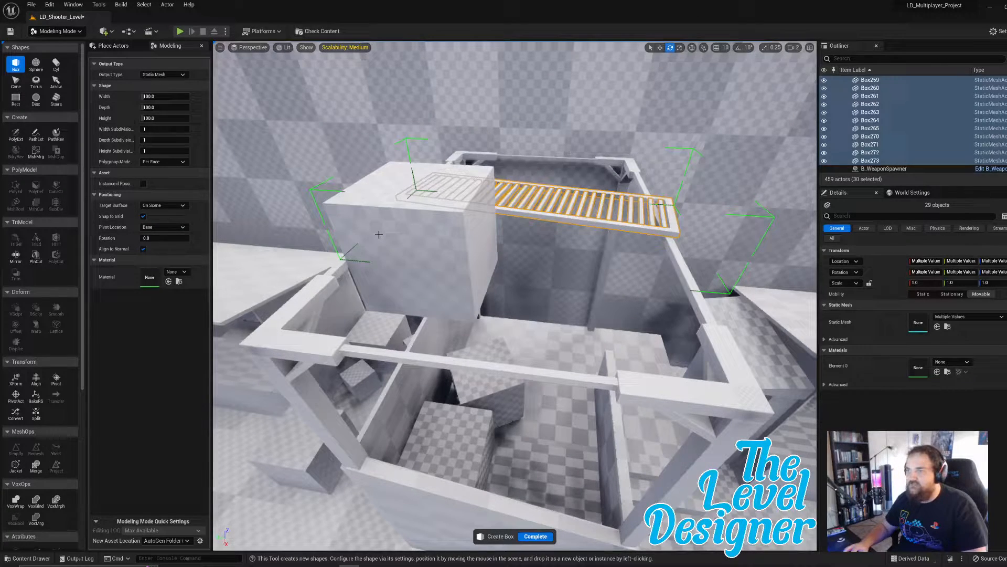
pyautogui.click(378, 234)
pyautogui.click(535, 535)
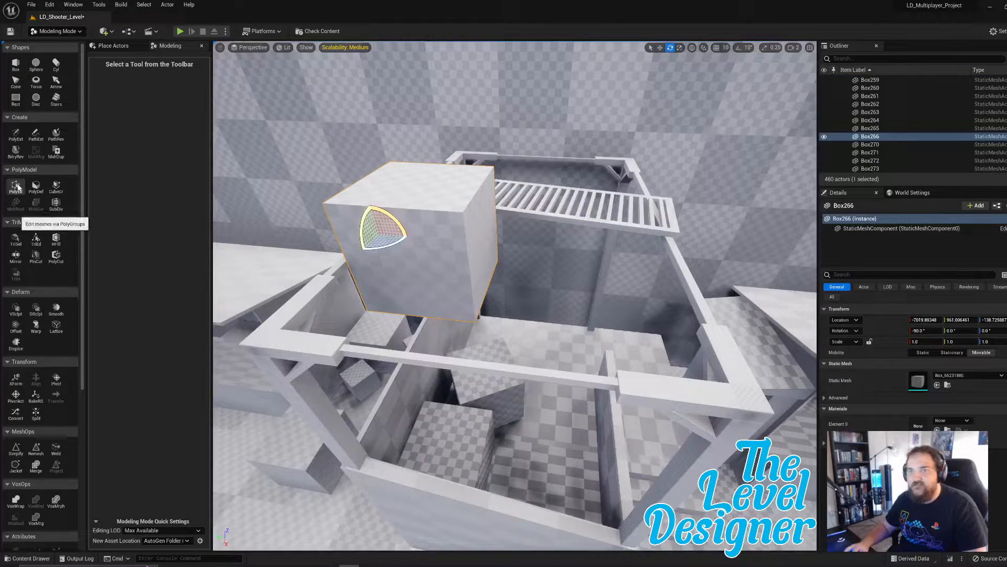
pyautogui.click(12, 186)
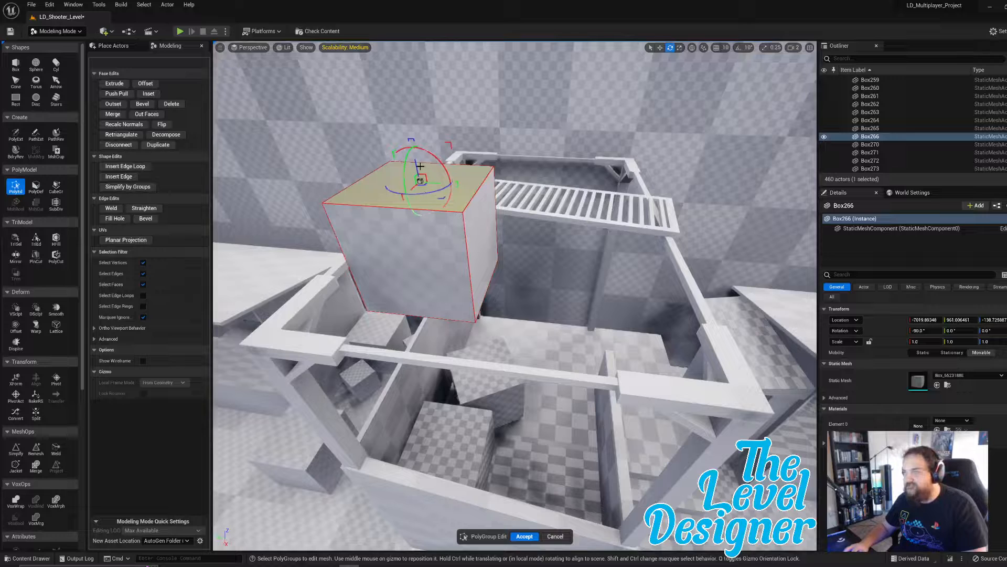
pyautogui.moveTo(415, 165); pyautogui.dragTo(434, 269)
pyautogui.moveTo(525, 298); pyautogui.dragTo(487, 298, button='right')
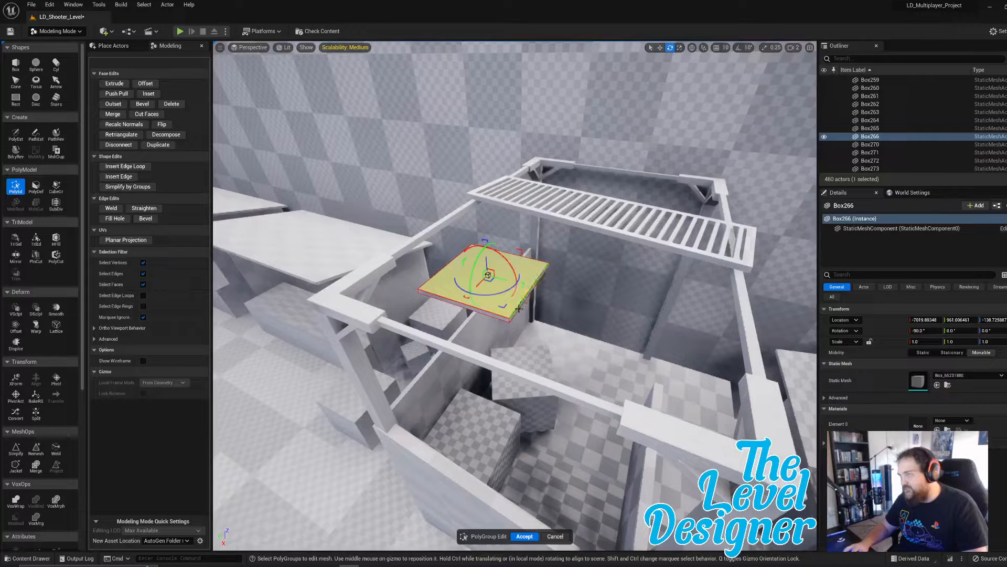
# - Extend the slab's side and front faces into a wide panel spanning the open bay between the posts, and accept the edit
pyautogui.click(518, 311)
pyautogui.moveTo(551, 293); pyautogui.dragTo(774, 346)
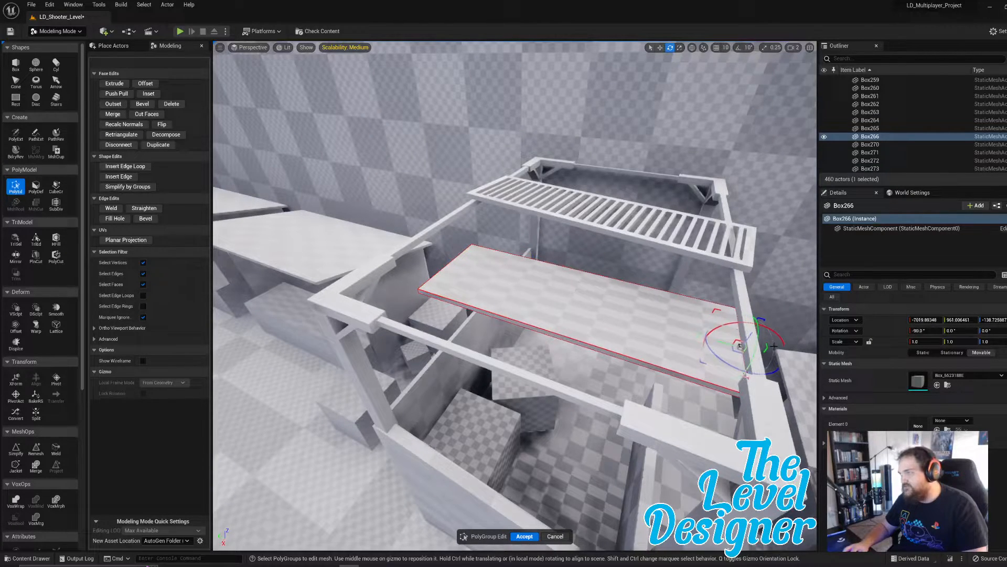
pyautogui.click(612, 354)
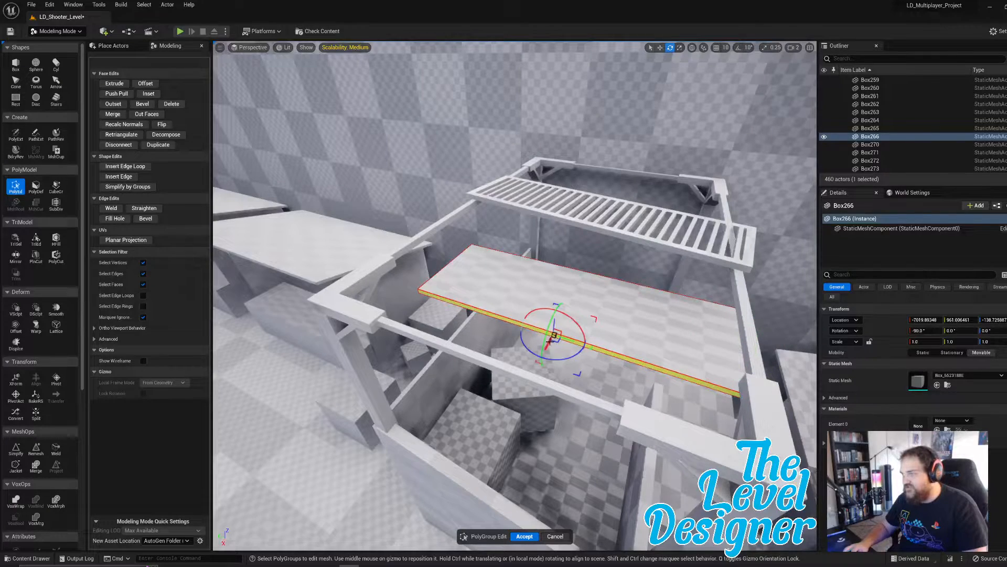
pyautogui.moveTo(549, 341); pyautogui.dragTo(460, 445)
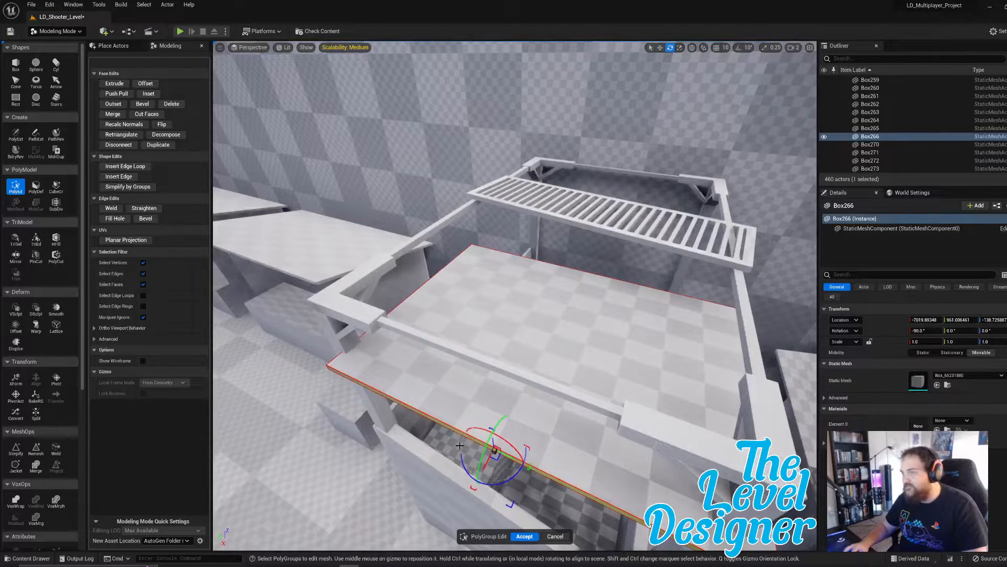
pyautogui.moveTo(461, 414); pyautogui.dragTo(294, 422, button='right')
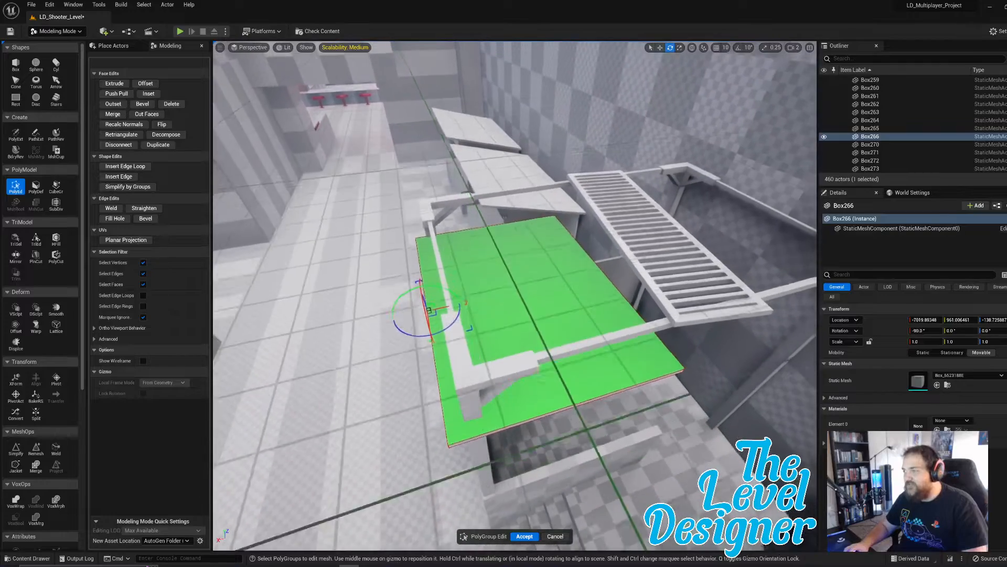
pyautogui.moveTo(504, 217); pyautogui.dragTo(567, 252, button='right')
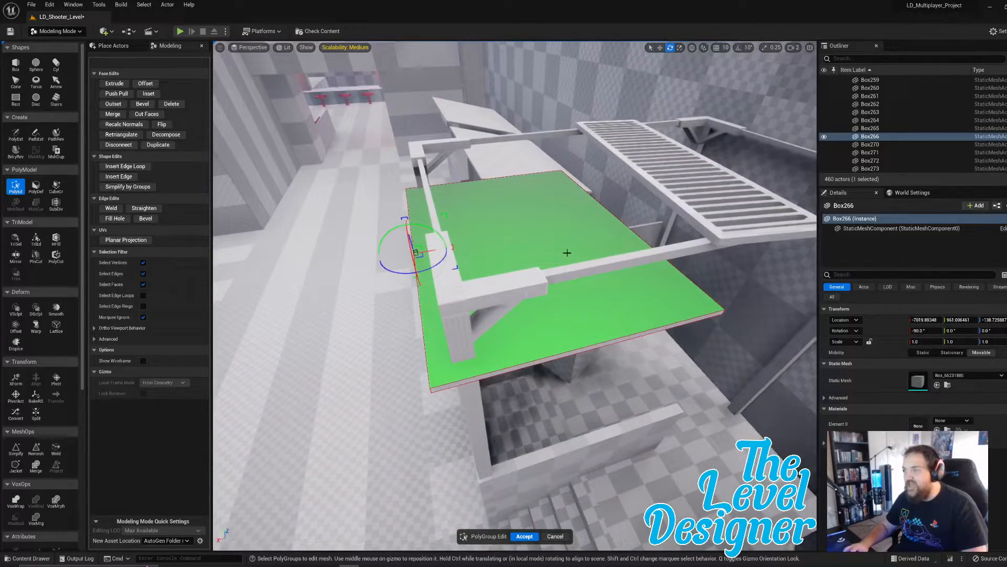
pyautogui.click(524, 536)
# - Raise the wide panel onto the top beams beside the slatted frame and tilt it slightly
pyautogui.moveTo(520, 213); pyautogui.dragTo(516, 184, button='right')
pyautogui.press('w')
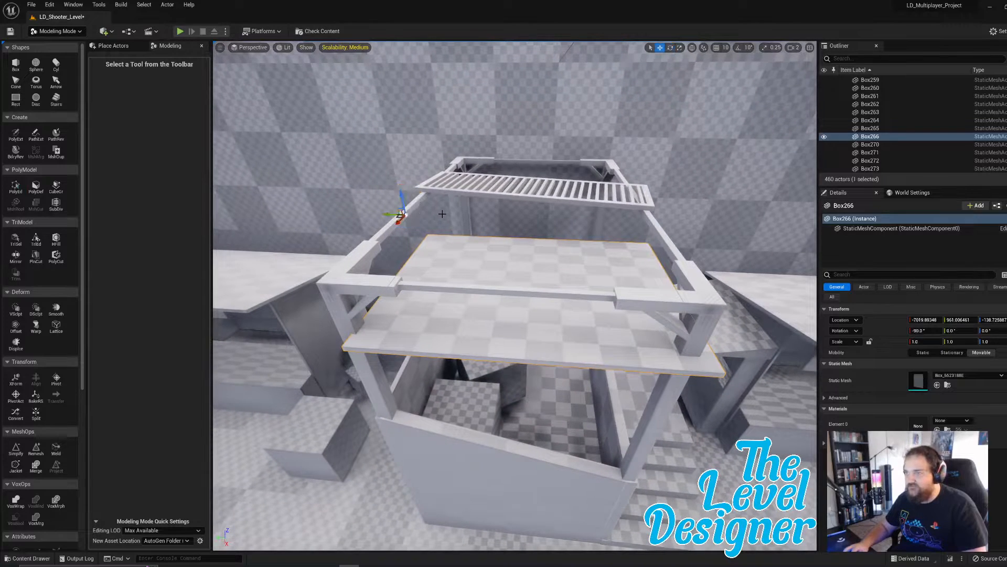
pyautogui.moveTo(404, 200); pyautogui.dragTo(373, 164)
pyautogui.press('e')
pyautogui.press('w')
pyautogui.click(550, 183)
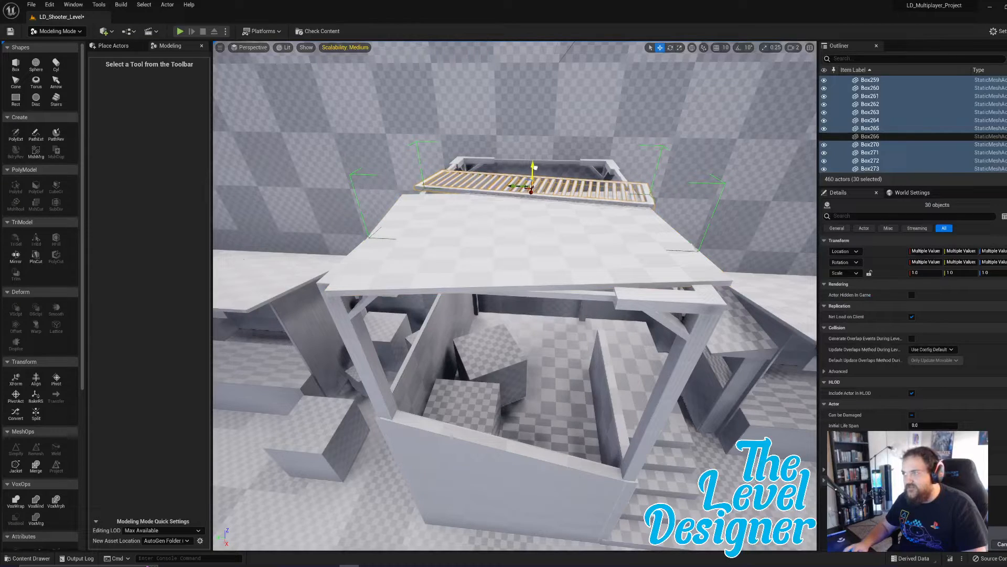
pyautogui.click(583, 244)
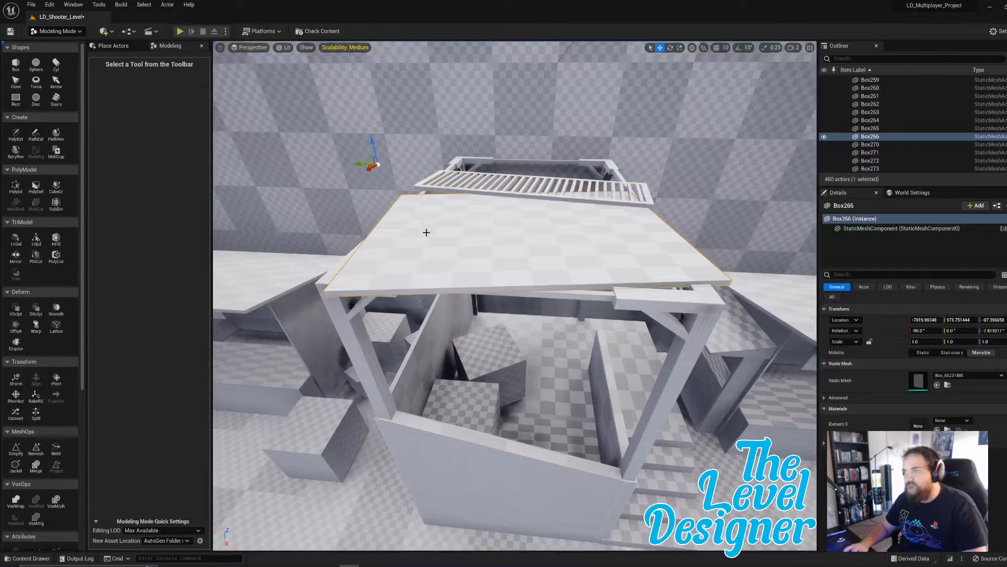
pyautogui.moveTo(372, 171); pyautogui.dragTo(370, 169)
# - Select the slatted frame group and examine how it meets the edge of the tilted roof panel
pyautogui.moveTo(515, 295); pyautogui.dragTo(334, 309, button='right')
pyautogui.press('w')
pyautogui.press('s')
pyautogui.press('d')
pyautogui.moveTo(371, 168); pyautogui.dragTo(374, 178, button='right')
pyautogui.rightClick(514, 210)
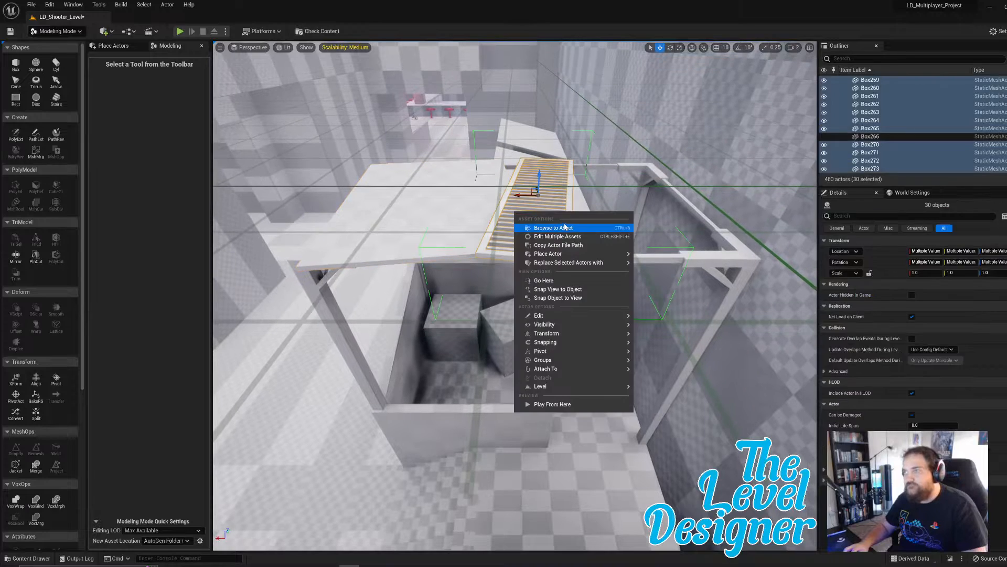
pyautogui.moveTo(551, 174); pyautogui.dragTo(556, 175, button='right')
pyautogui.moveTo(479, 207); pyautogui.dragTo(644, 253)
pyautogui.moveTo(645, 253); pyautogui.dragTo(671, 253, button='right')
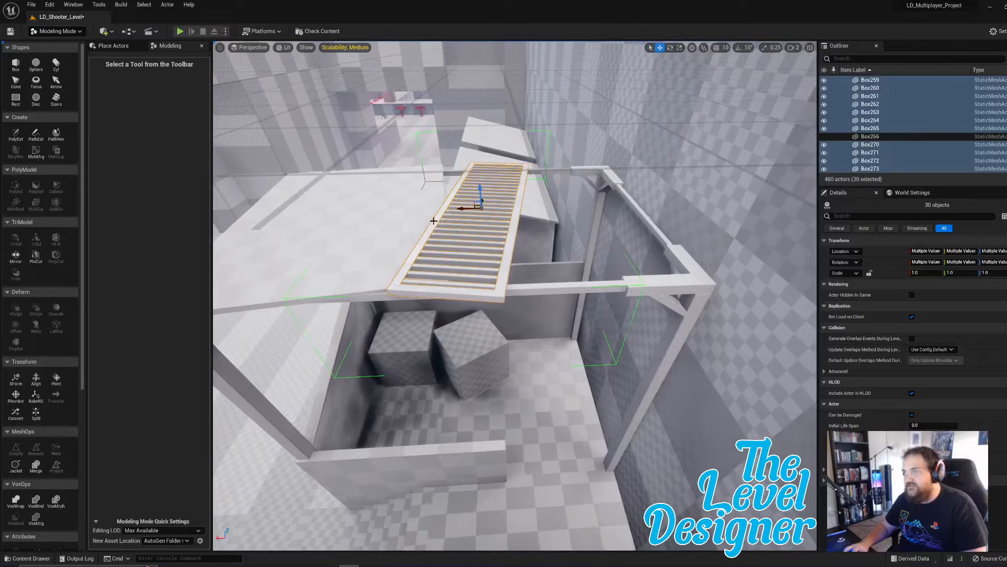
# - Create a second 100 × 100 × 100 box on the uncovered side of the slatted frame and flatten it into a thin slab
pyautogui.click(15, 63)
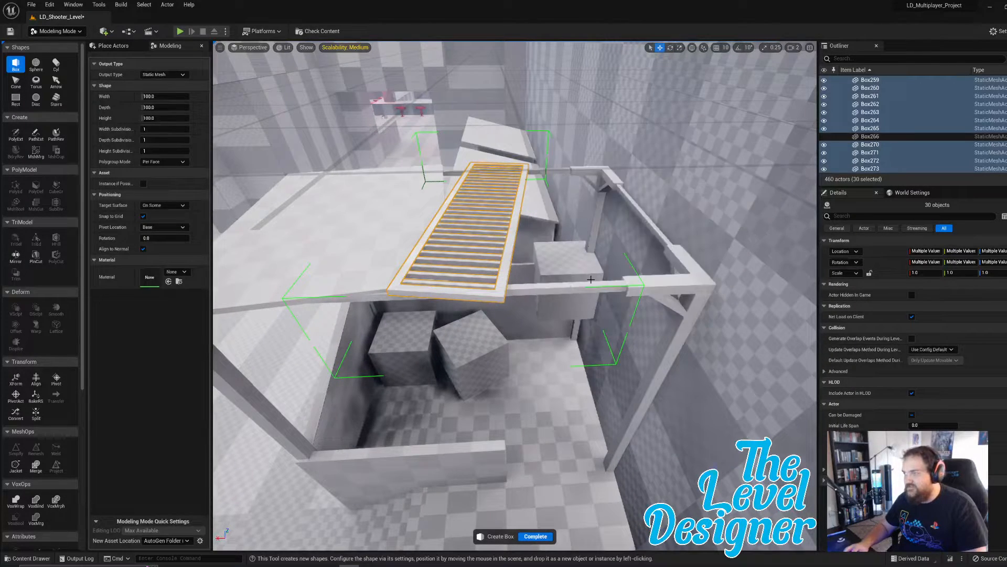
pyautogui.click(570, 293)
pyautogui.click(544, 538)
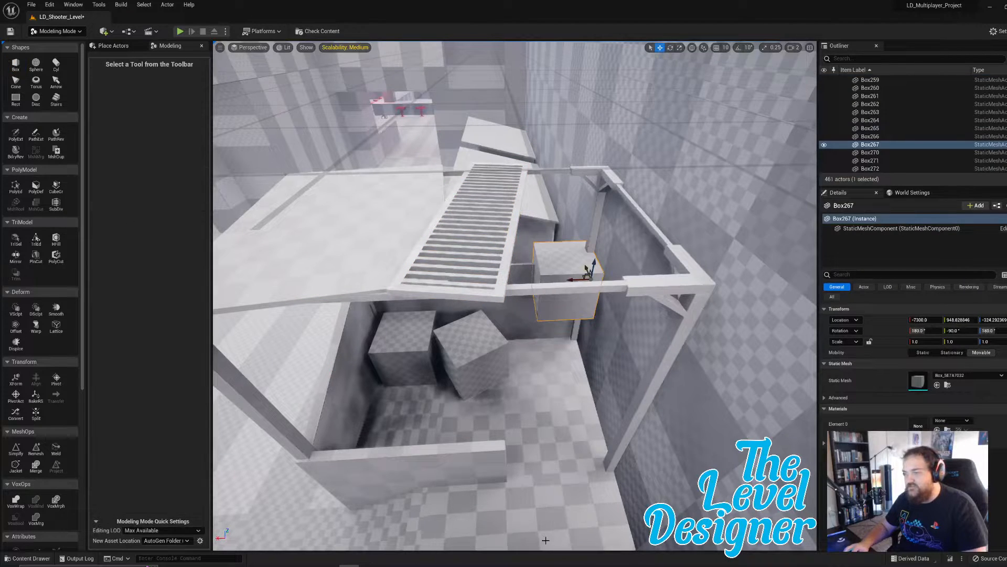
pyautogui.click(15, 186)
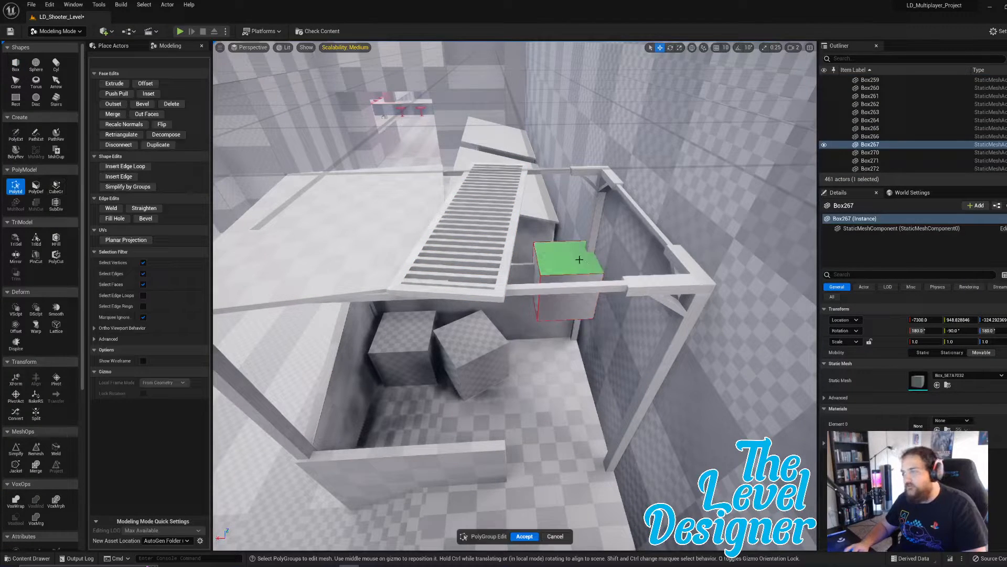
pyautogui.moveTo(567, 242); pyautogui.dragTo(571, 287)
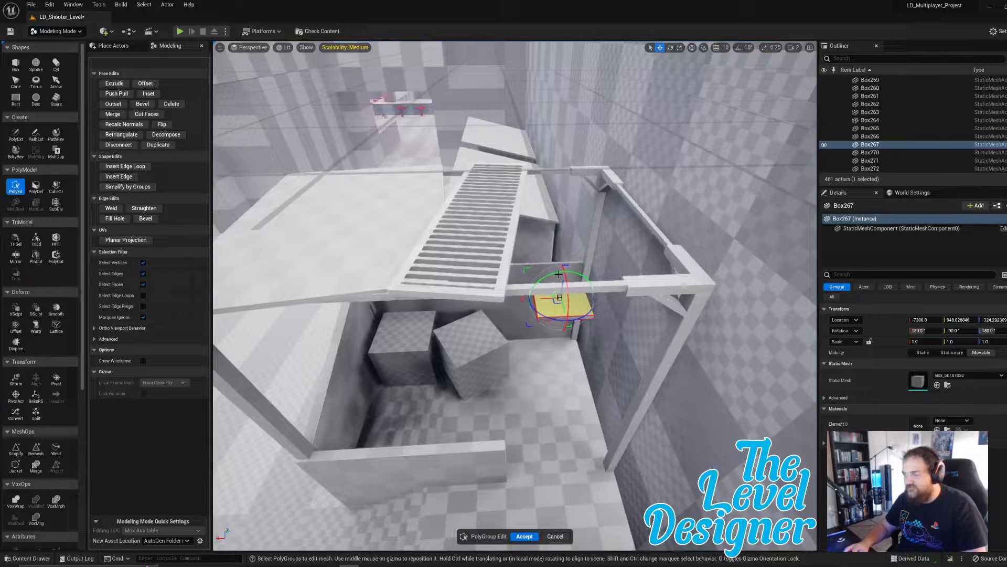
# - Move the whole new slab up onto the top beams at the far corner, reducing its thickness and fine-tuning its height
pyautogui.moveTo(524, 239); pyautogui.dragTo(609, 380)
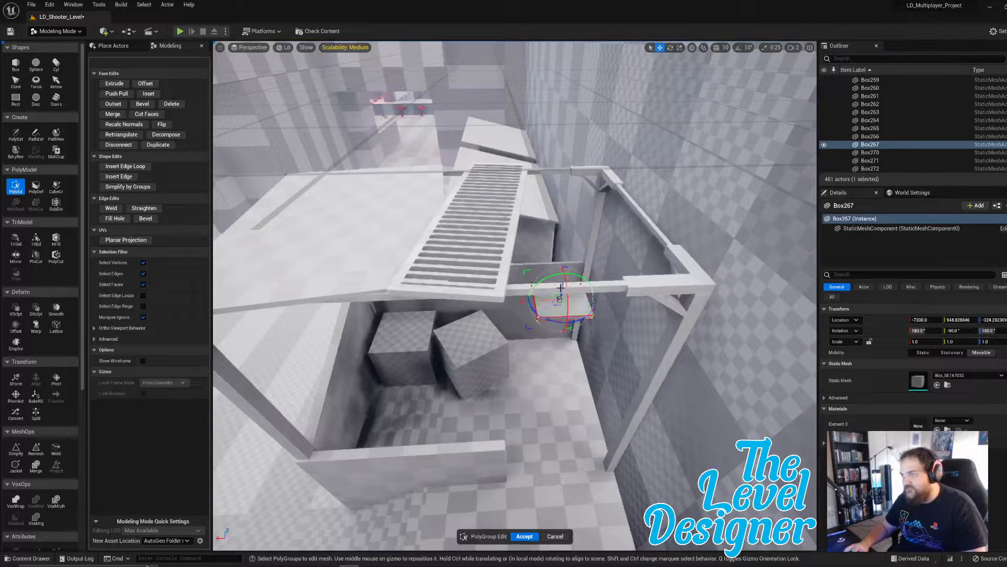
pyautogui.moveTo(563, 288); pyautogui.dragTo(590, 150)
pyautogui.moveTo(591, 150); pyautogui.dragTo(548, 99, button='right')
pyautogui.press('w')
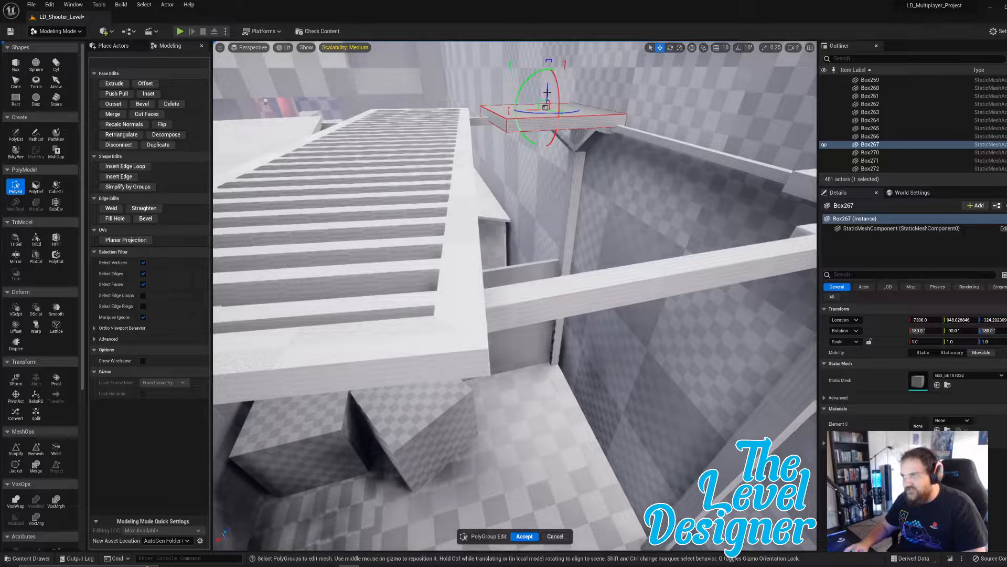
pyautogui.moveTo(547, 93); pyautogui.dragTo(549, 98)
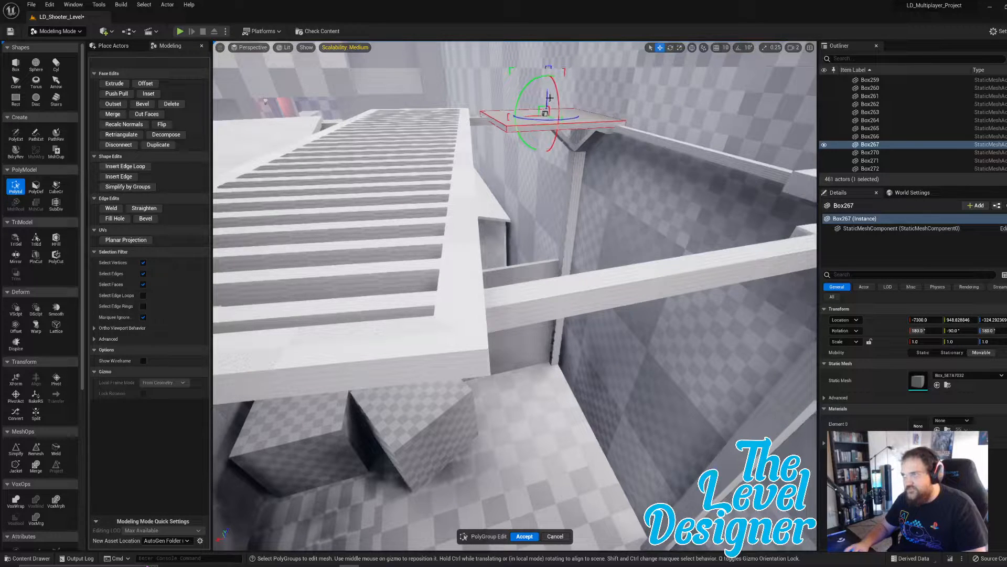
pyautogui.moveTo(597, 132); pyautogui.dragTo(577, 118, button='right')
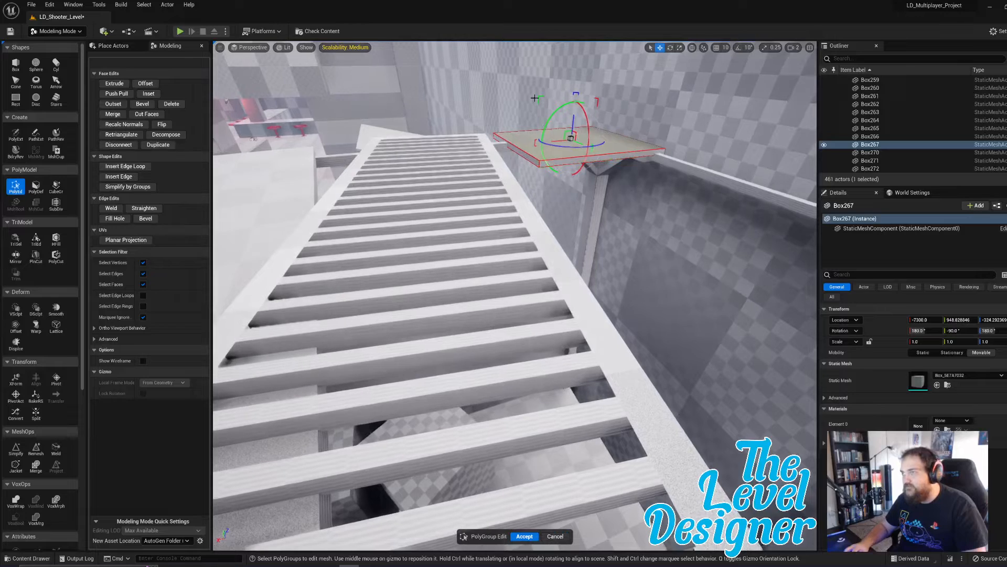
pyautogui.moveTo(491, 92); pyautogui.dragTo(715, 239)
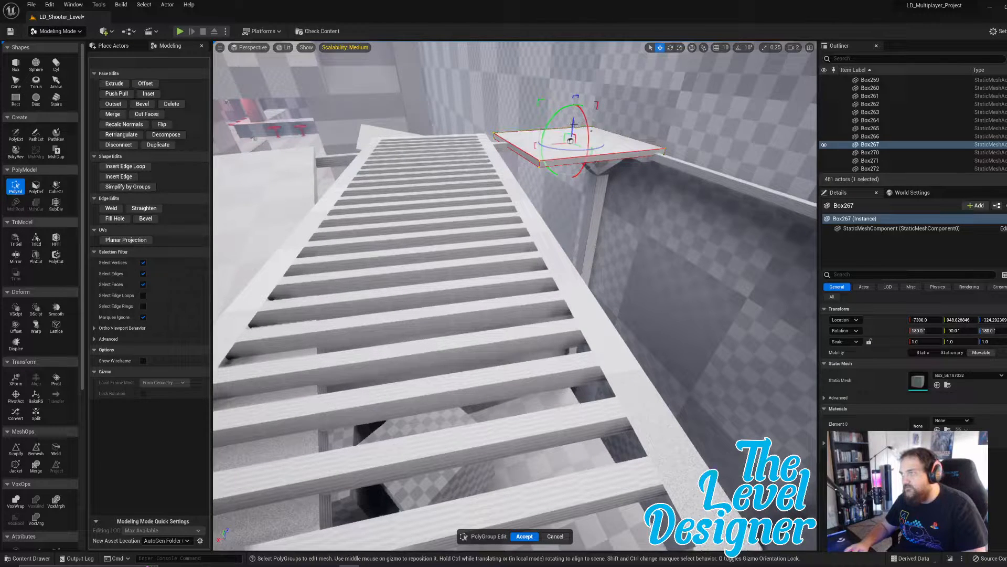
pyautogui.moveTo(574, 123); pyautogui.dragTo(577, 120)
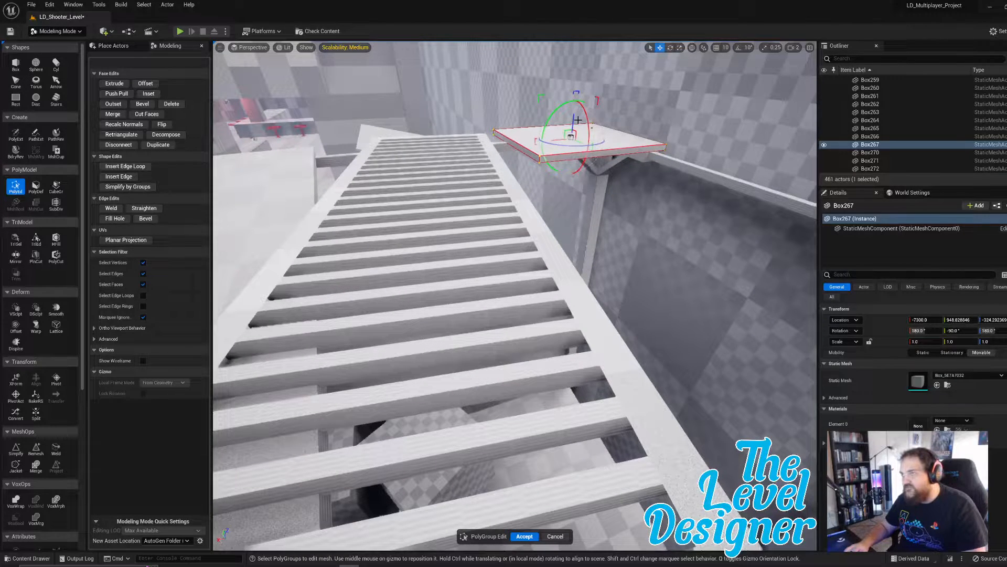
# - Extend the slab sideways toward the slatted frame and lengthwise to the near corner post to cover the remaining bay
pyautogui.click(525, 151)
pyautogui.moveTo(497, 143); pyautogui.dragTo(455, 145)
pyautogui.click(519, 161)
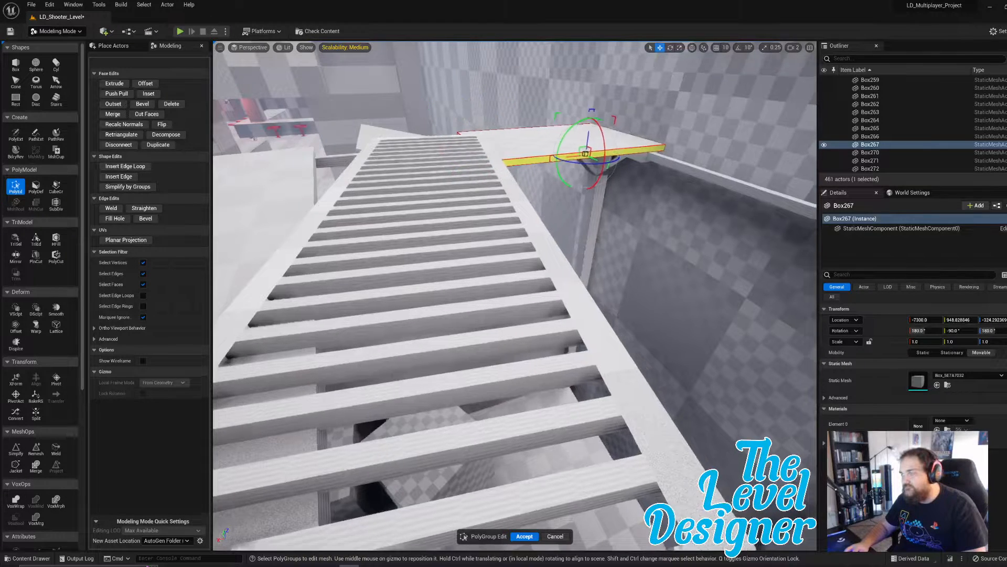
pyautogui.moveTo(519, 162); pyautogui.dragTo(526, 189, button='right')
pyautogui.moveTo(520, 190); pyautogui.dragTo(645, 413)
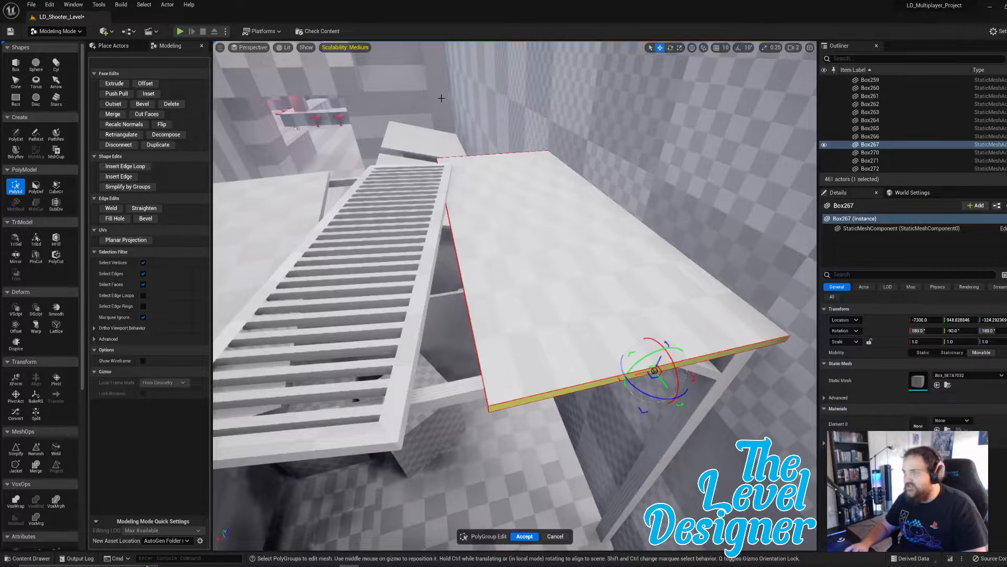
# - Select the entire new roof slab and rotate it slightly in plan so that it sits askew on the top beams
pyautogui.moveTo(409, 117); pyautogui.dragTo(810, 496)
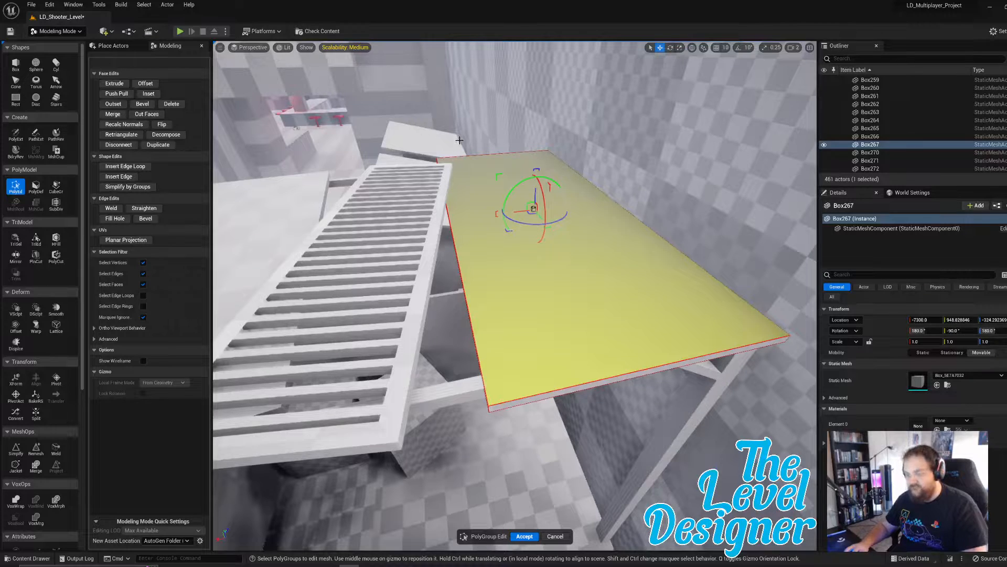
pyautogui.moveTo(413, 123); pyautogui.dragTo(804, 495)
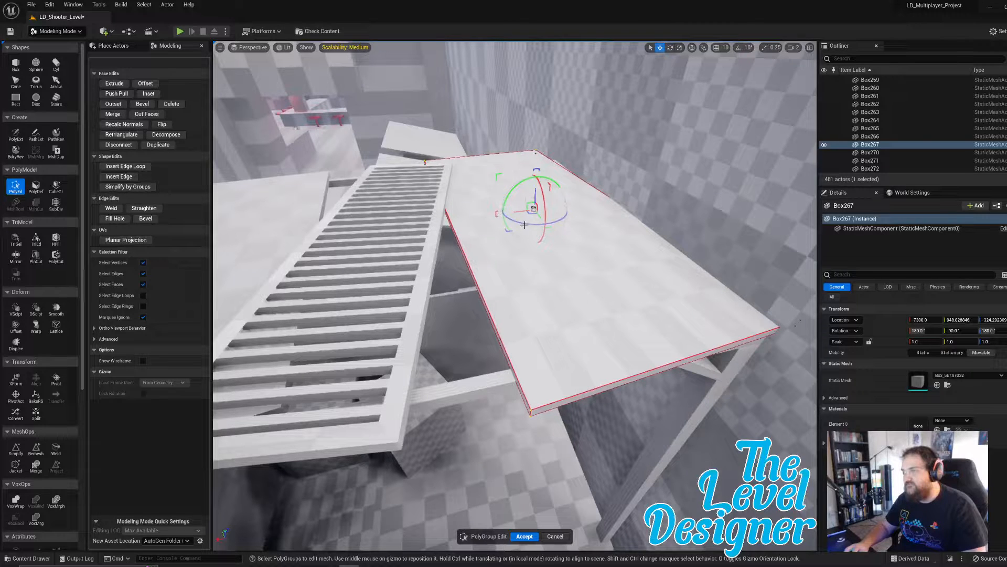
pyautogui.moveTo(524, 224); pyautogui.dragTo(499, 214)
pyautogui.moveTo(499, 214); pyautogui.dragTo(420, 191, button='right')
pyautogui.press('q')
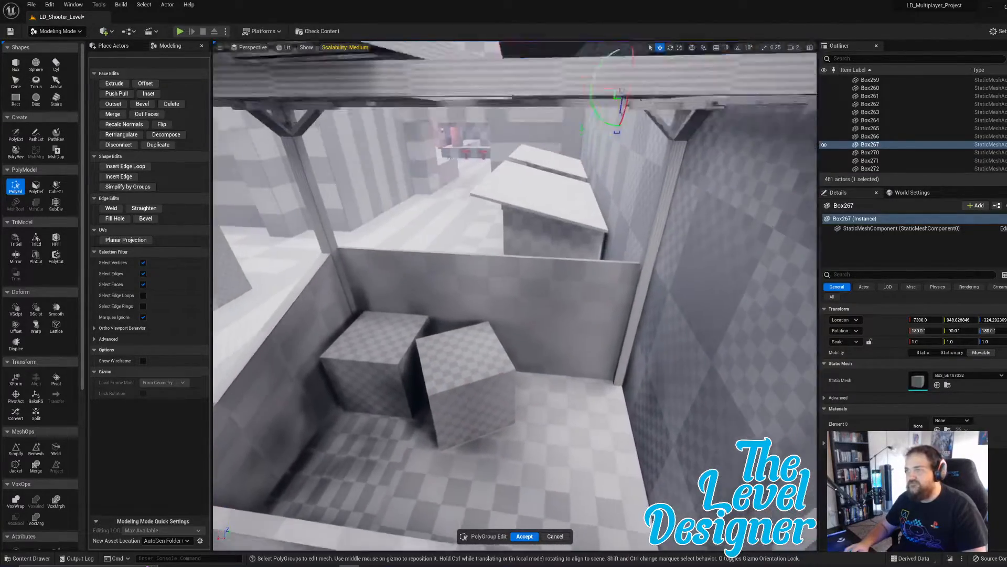
pyautogui.moveTo(498, 262); pyautogui.dragTo(582, 255, button='right')
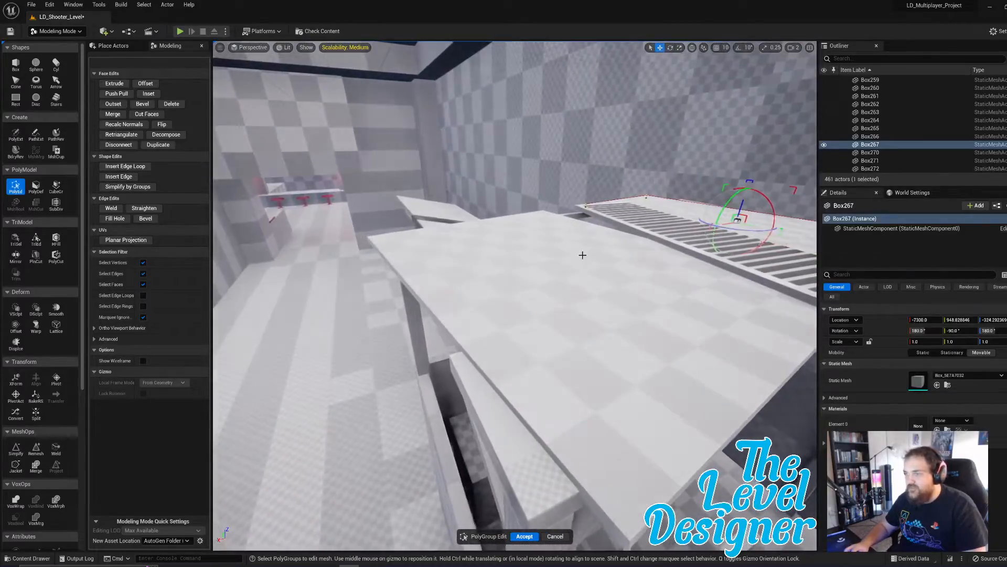
pyautogui.click(558, 267)
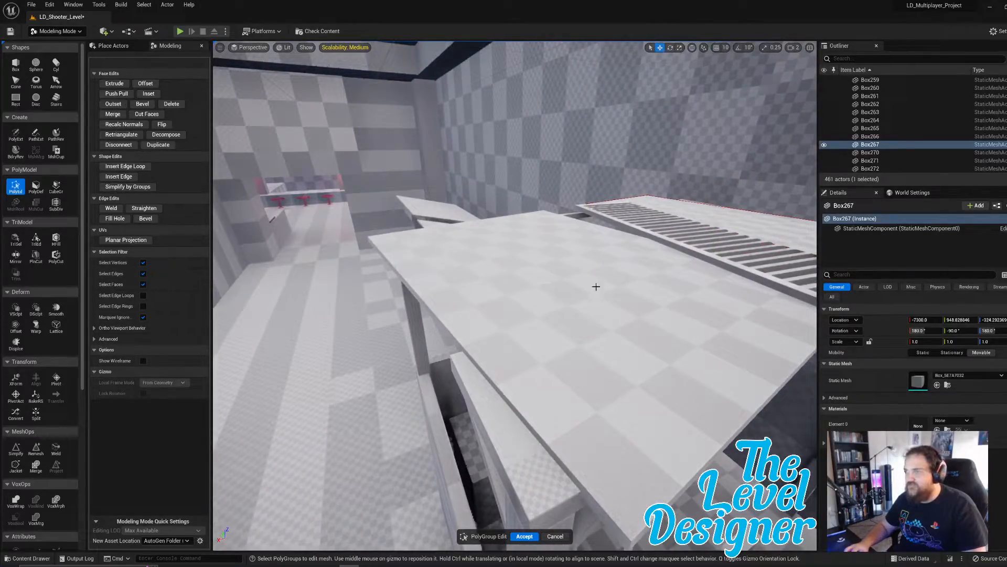
pyautogui.click(525, 536)
# - Pull the outer long edge face of the tilted roof panel inward to expose the top beam and post corner
pyautogui.click(544, 293)
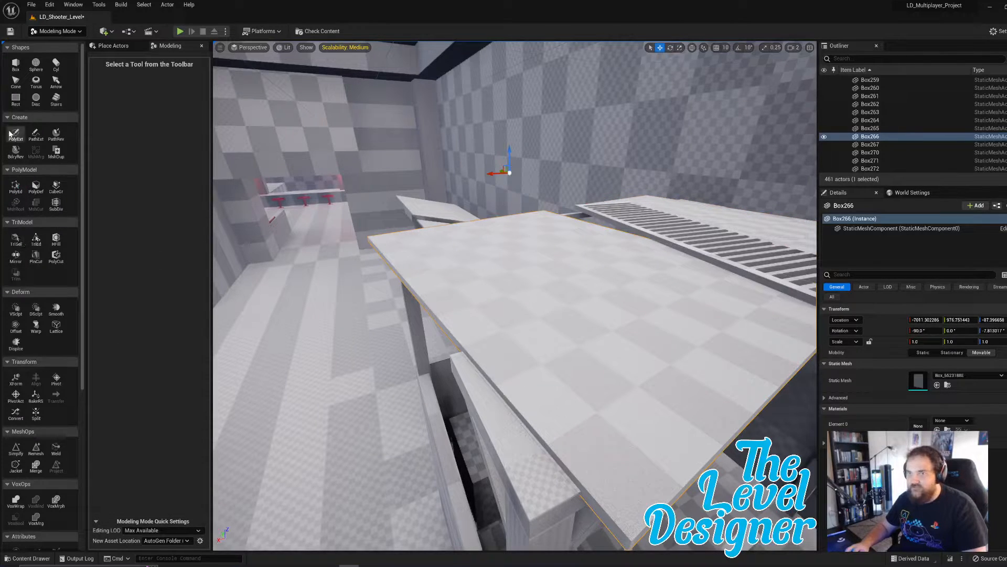
pyautogui.click(16, 186)
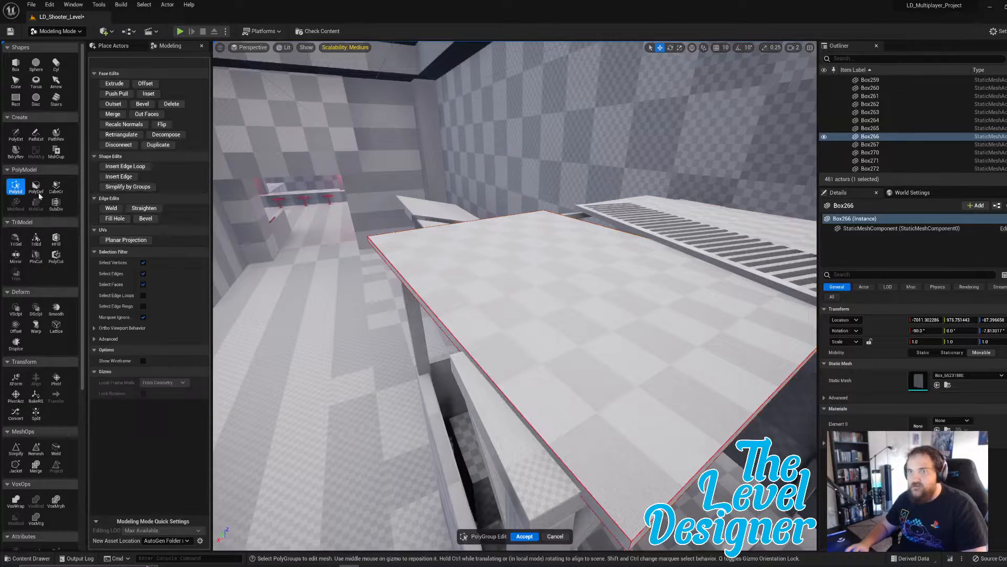
pyautogui.click(450, 335)
pyautogui.moveTo(405, 303); pyautogui.dragTo(447, 306)
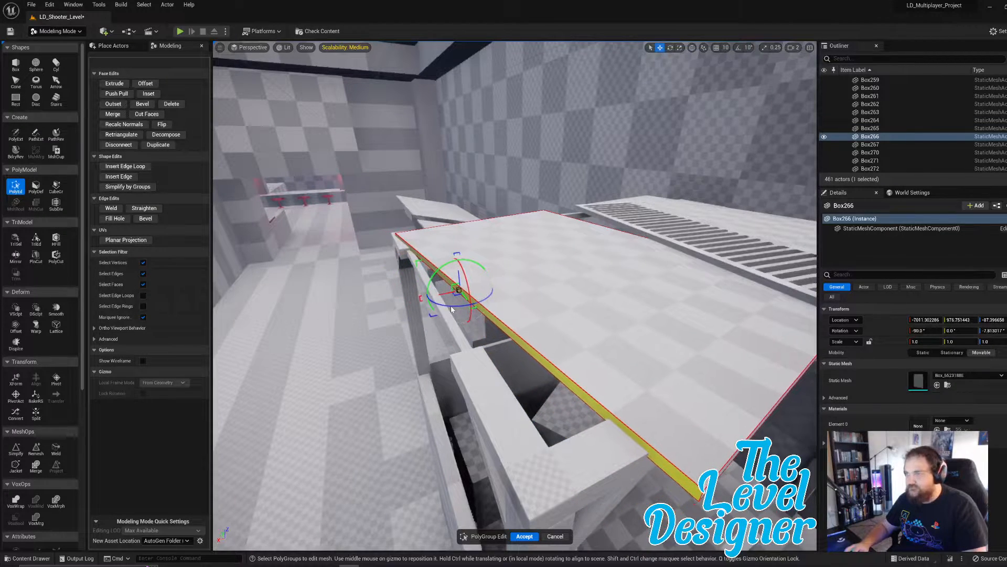
# - Pull the tilted panel's opposite edge face back from the slatted frame to reduce their overlap
pyautogui.moveTo(483, 288); pyautogui.dragTo(445, 286, button='right')
pyautogui.moveTo(541, 291); pyautogui.dragTo(585, 207, button='right')
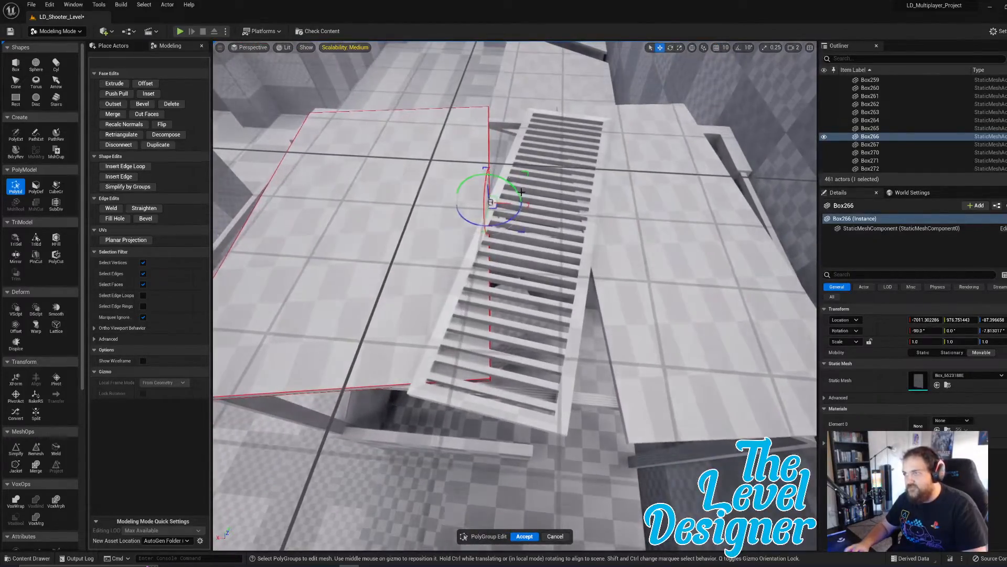
pyautogui.moveTo(507, 204); pyautogui.dragTo(473, 219)
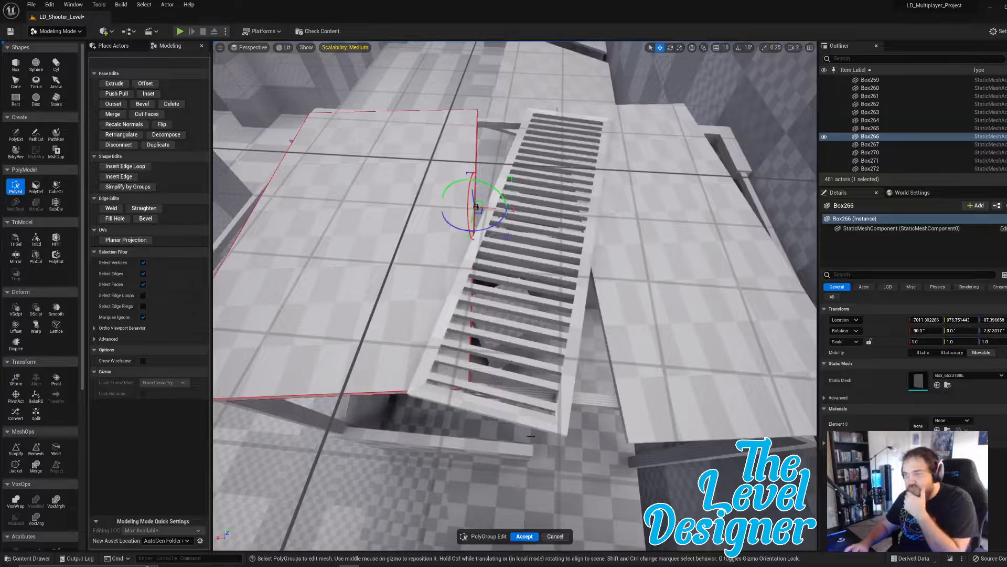
pyautogui.click(526, 538)
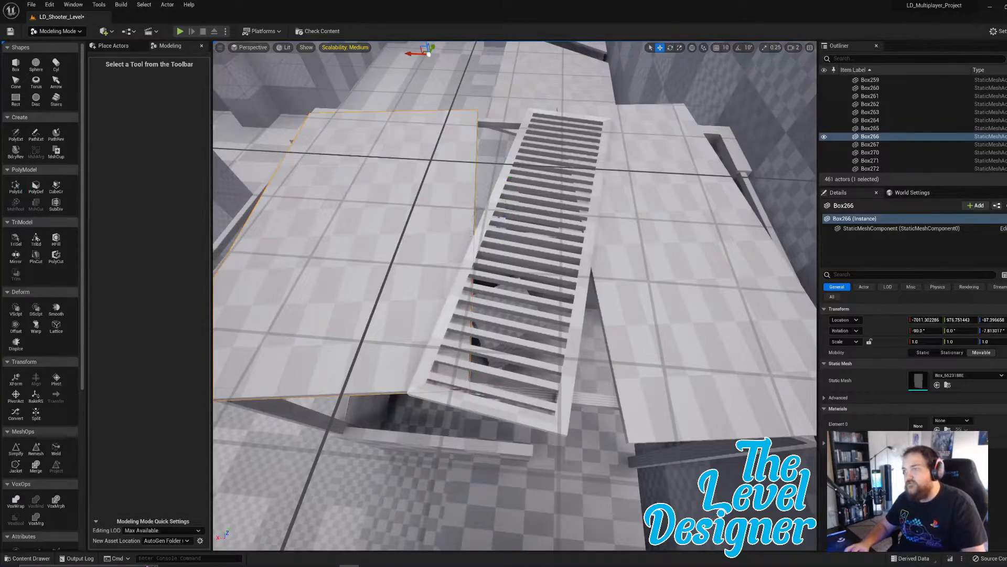
# - Examine the roof panels and braced posts from underneath the roof and from the stair side
pyautogui.moveTo(453, 455); pyautogui.dragTo(538, 380, button='right')
pyautogui.press('w')
pyautogui.press('q')
pyautogui.press('s')
pyautogui.press('s')
pyautogui.moveTo(459, 244); pyautogui.dragTo(580, 282, button='right')
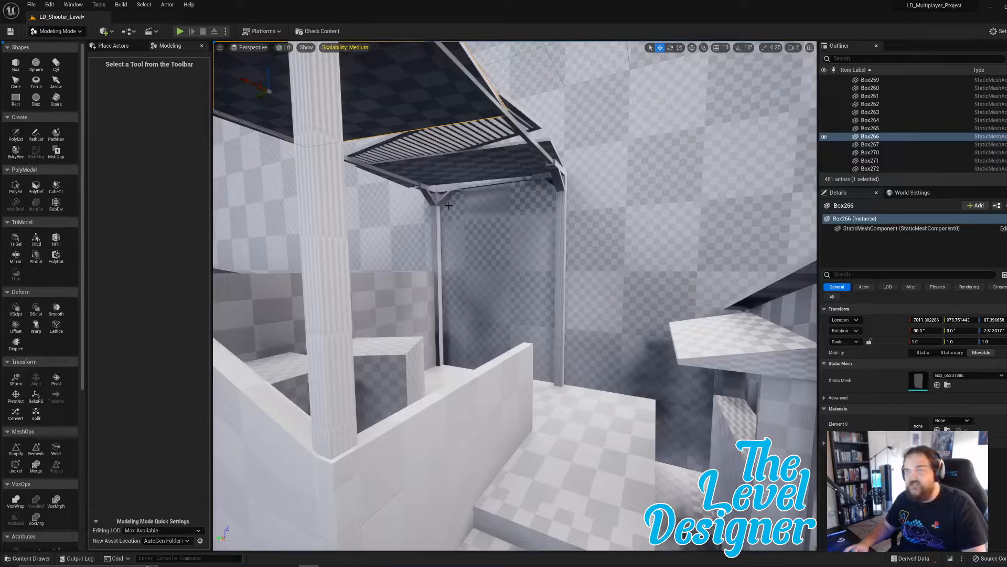
pyautogui.press('s')
pyautogui.moveTo(593, 135); pyautogui.dragTo(618, 180, button='right')
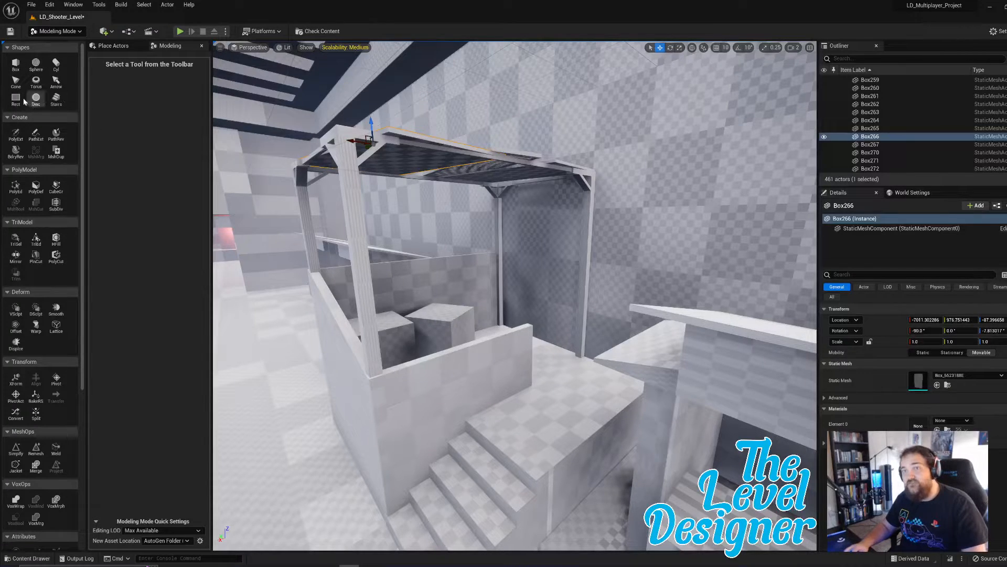
pyautogui.click(16, 99)
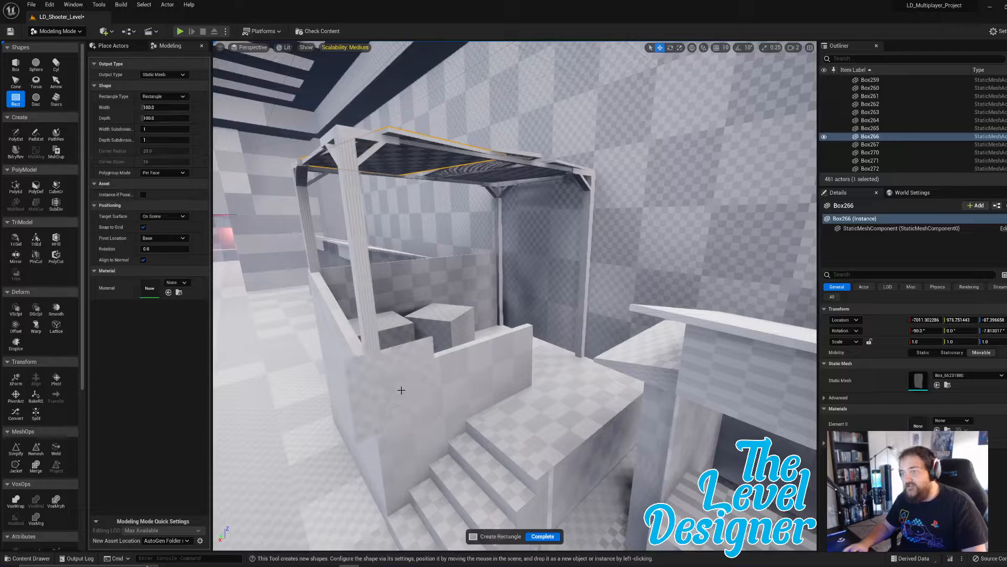
pyautogui.click(402, 169)
pyautogui.press('w')
pyautogui.moveTo(402, 169)
pyautogui.mouseDown(button='right')
pyautogui.moveTo(430, 172)
pyautogui.moveTo(391, 153)
pyautogui.mouseUp(button='right')
pyautogui.press('a')
pyautogui.press('s')
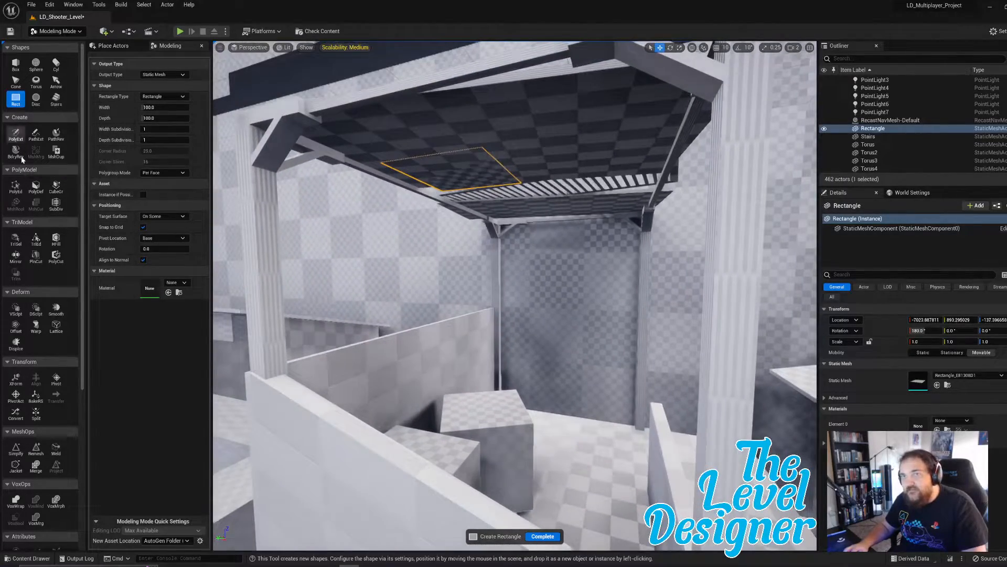
pyautogui.click(15, 187)
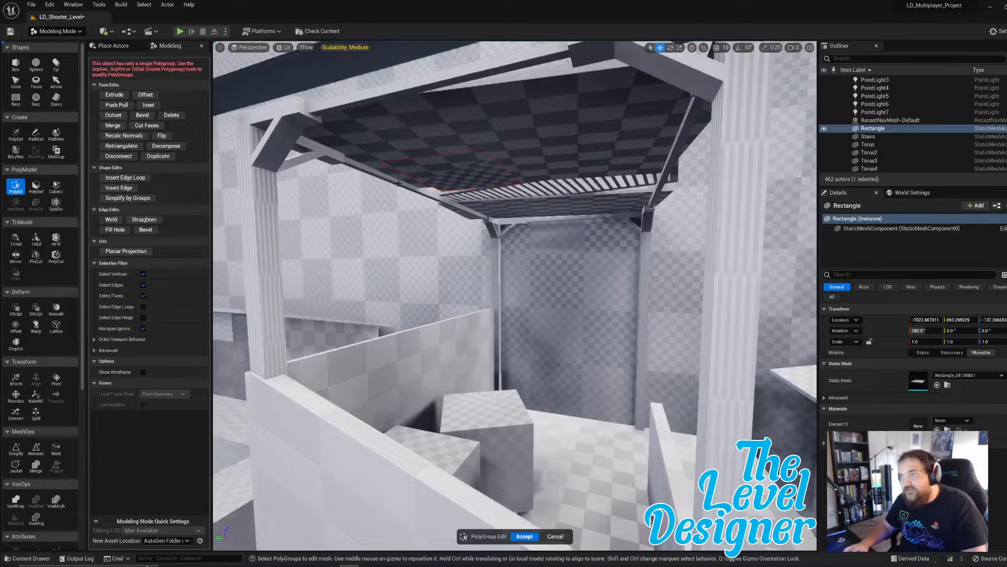
pyautogui.click(456, 134)
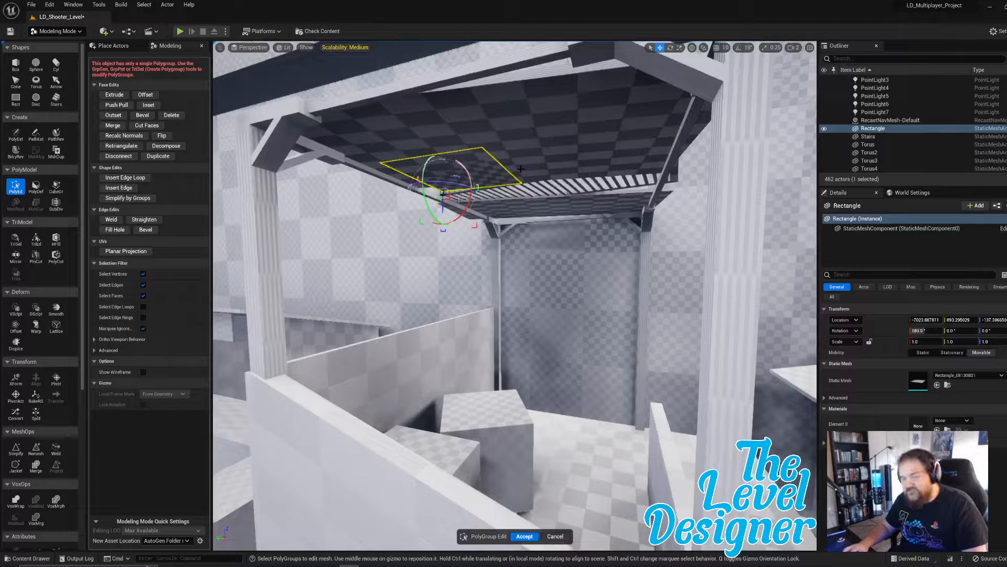
pyautogui.press('Delete')
pyautogui.click(548, 176)
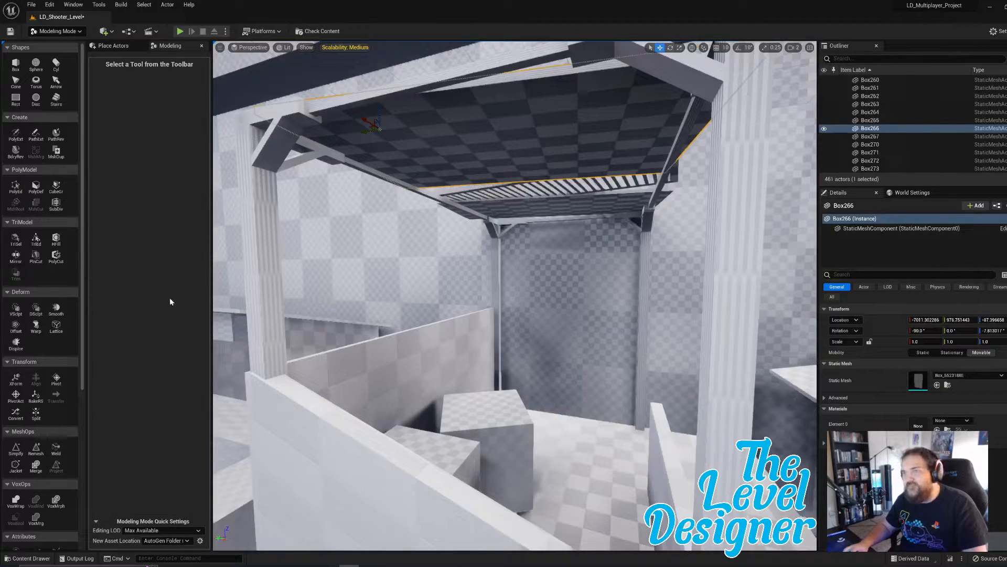
# - Create a 100 × 100 × 100 box hanging from the underside of the tilted roof panel
pyautogui.click(15, 64)
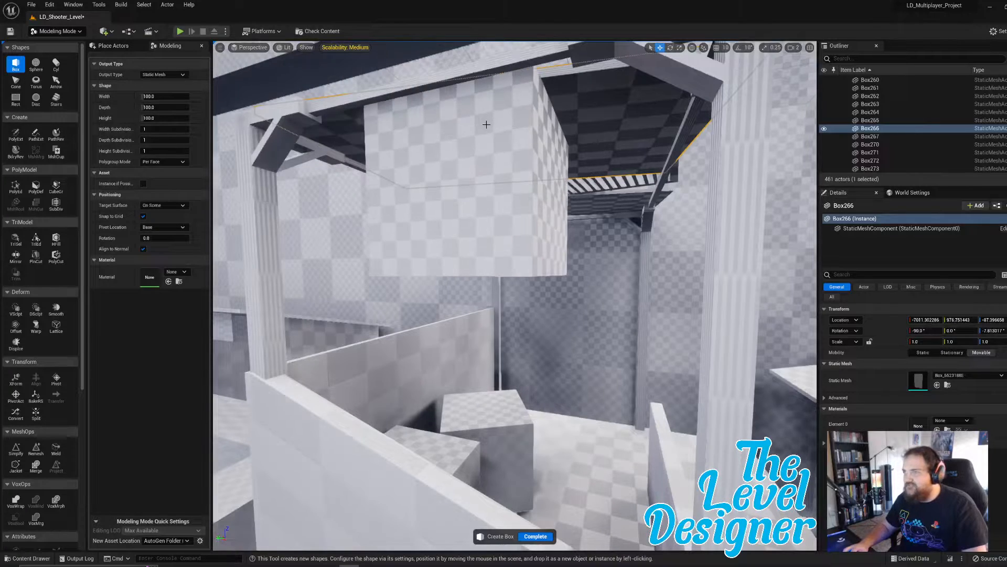
pyautogui.click(490, 135)
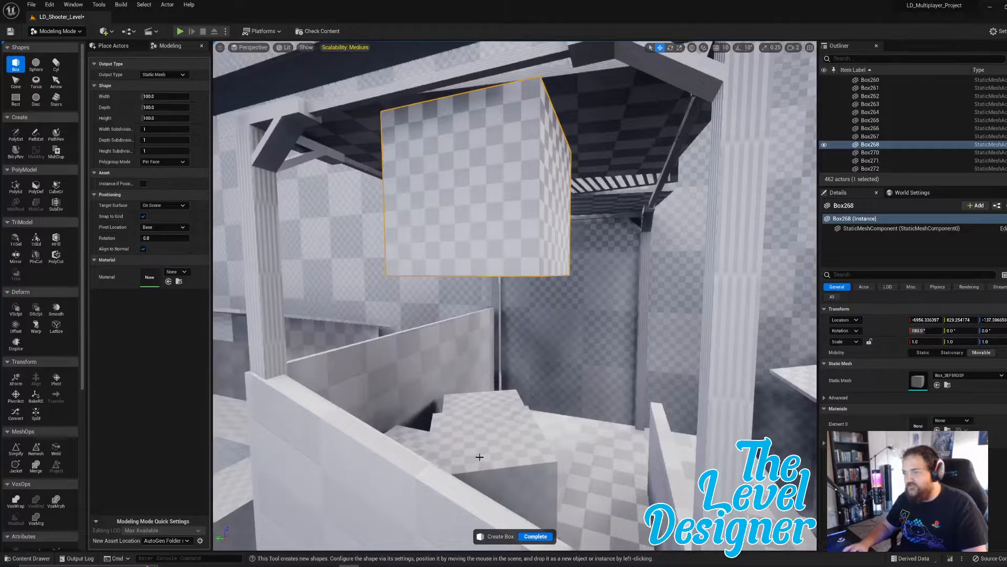
pyautogui.click(535, 536)
# - Raise the hanging box's lower face toward the roof to flatten the box into a thin slab
pyautogui.press('q')
pyautogui.moveTo(503, 201); pyautogui.dragTo(510, 201, button='right')
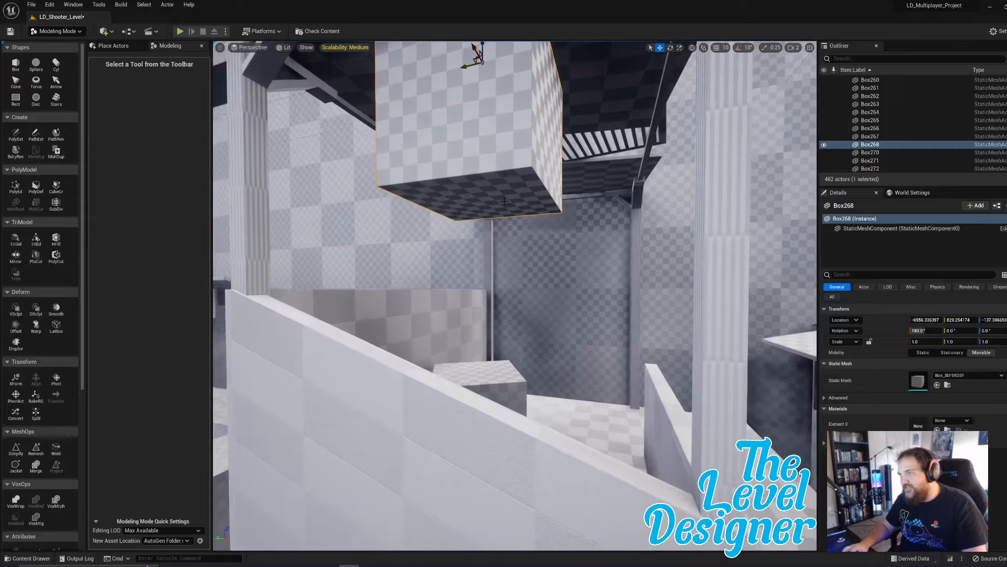
pyautogui.click(15, 186)
pyautogui.click(503, 210)
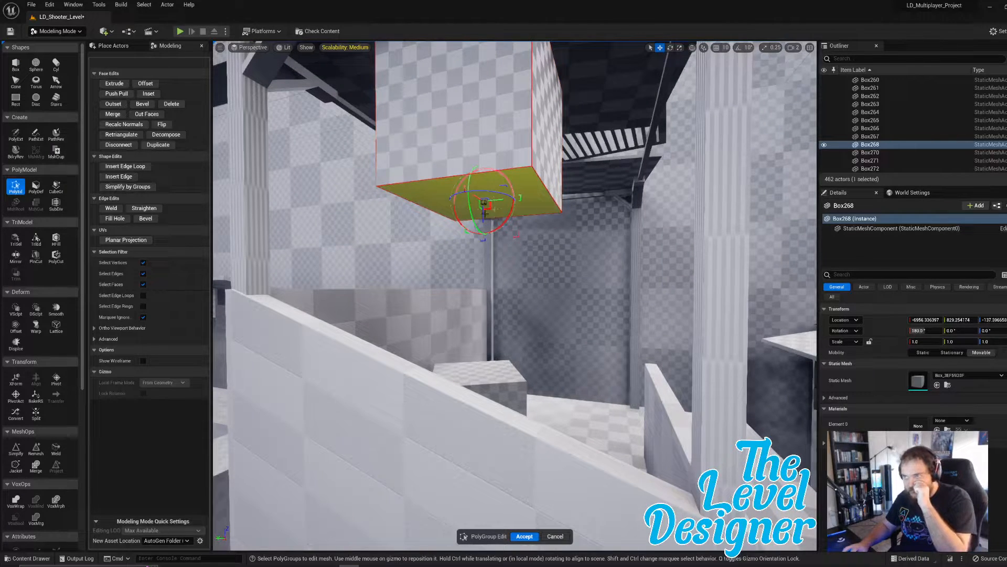
pyautogui.moveTo(483, 218); pyautogui.dragTo(478, 93)
pyautogui.moveTo(479, 95)
pyautogui.mouseDown(button='right')
pyautogui.moveTo(488, 142)
pyautogui.moveTo(478, 84)
pyautogui.mouseUp(button='right')
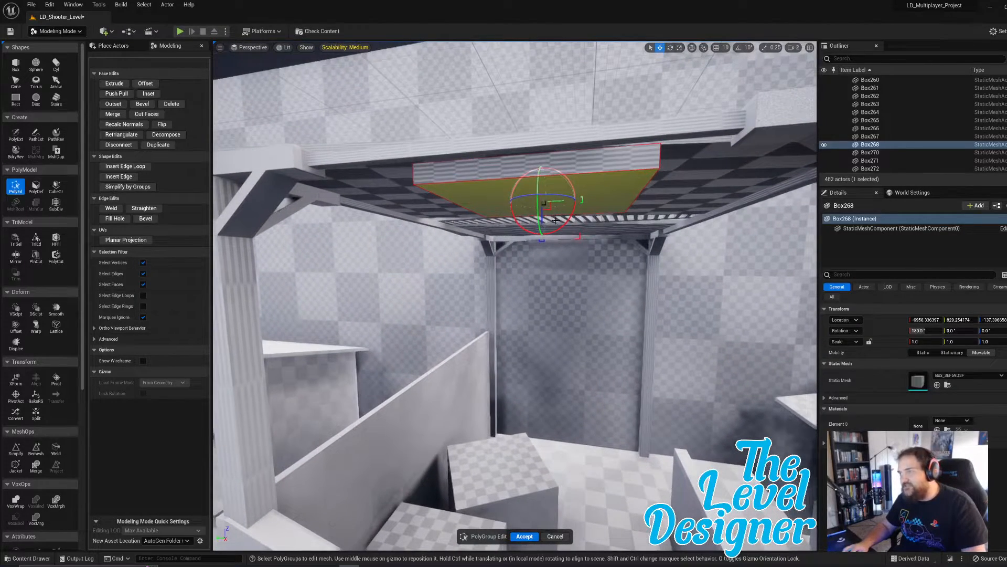
pyautogui.moveTo(542, 219); pyautogui.dragTo(544, 210)
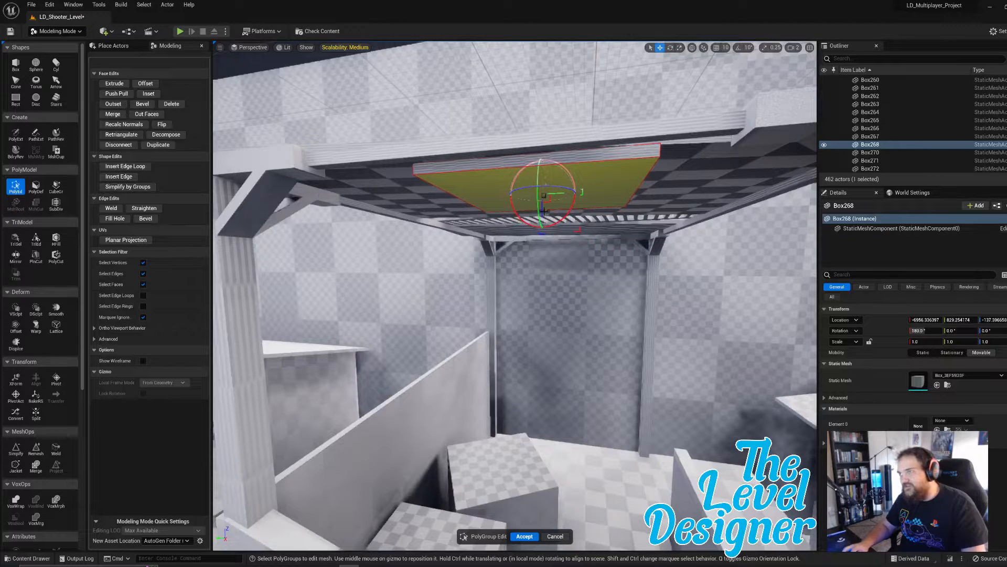
# - Move the whole thin slab up against the roof at the corner post and rotate it to follow the tilted panel
pyautogui.moveTo(407, 120); pyautogui.dragTo(678, 299)
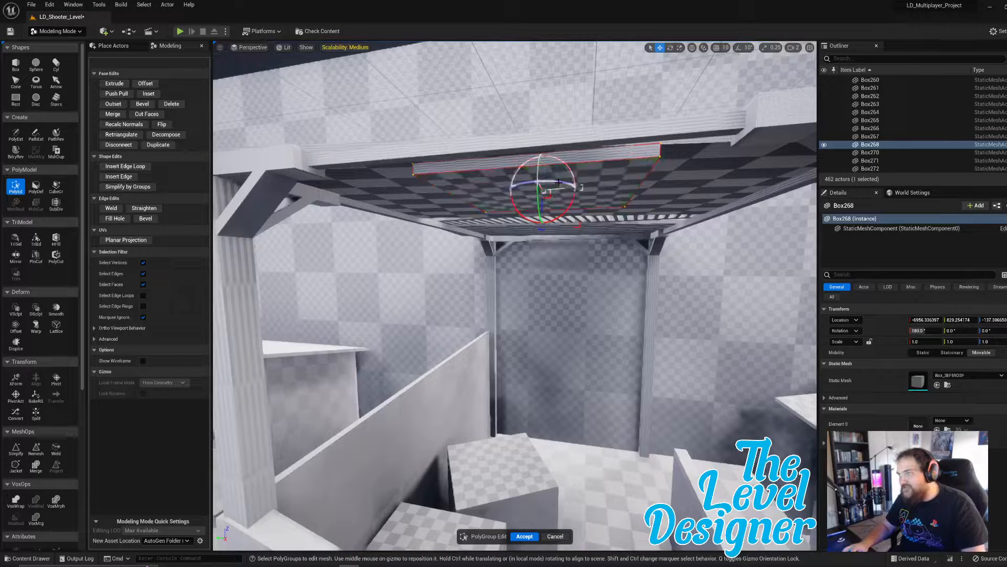
pyautogui.moveTo(557, 183)
pyautogui.mouseDown()
pyautogui.moveTo(543, 184)
pyautogui.moveTo(557, 191)
pyautogui.mouseUp()
pyautogui.moveTo(557, 191); pyautogui.dragTo(509, 176, button='right')
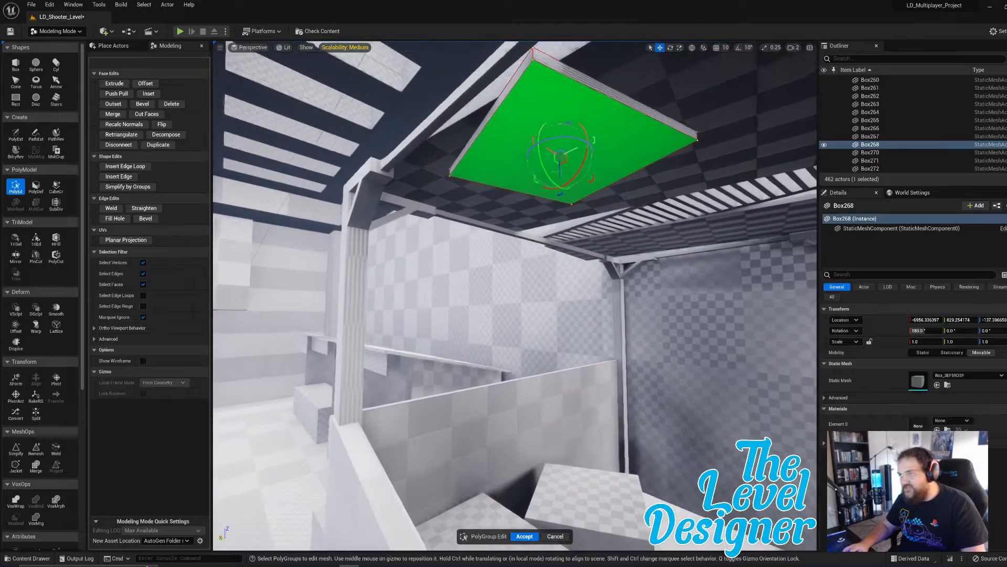
pyautogui.moveTo(560, 167); pyautogui.dragTo(478, 183)
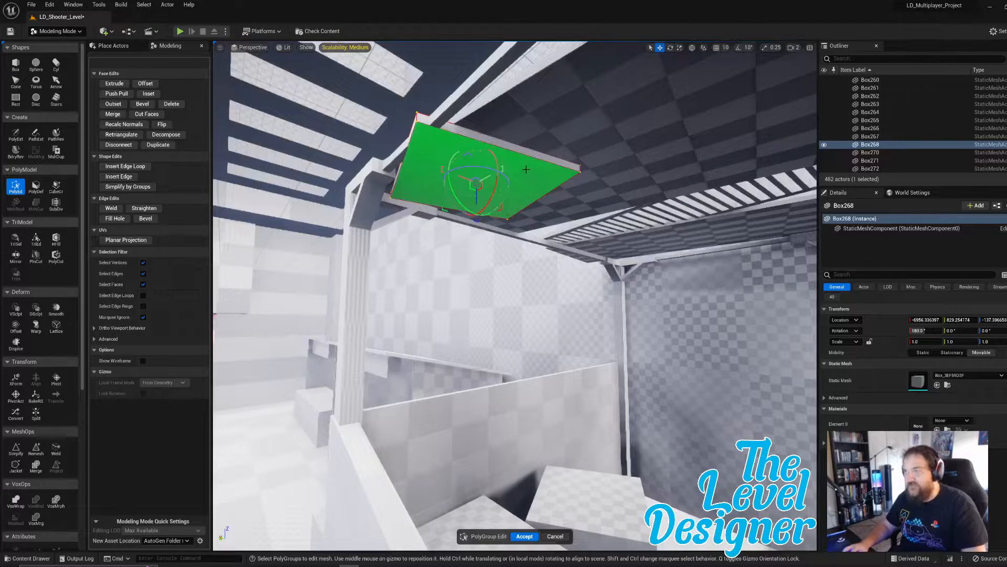
pyautogui.moveTo(476, 166); pyautogui.dragTo(480, 166)
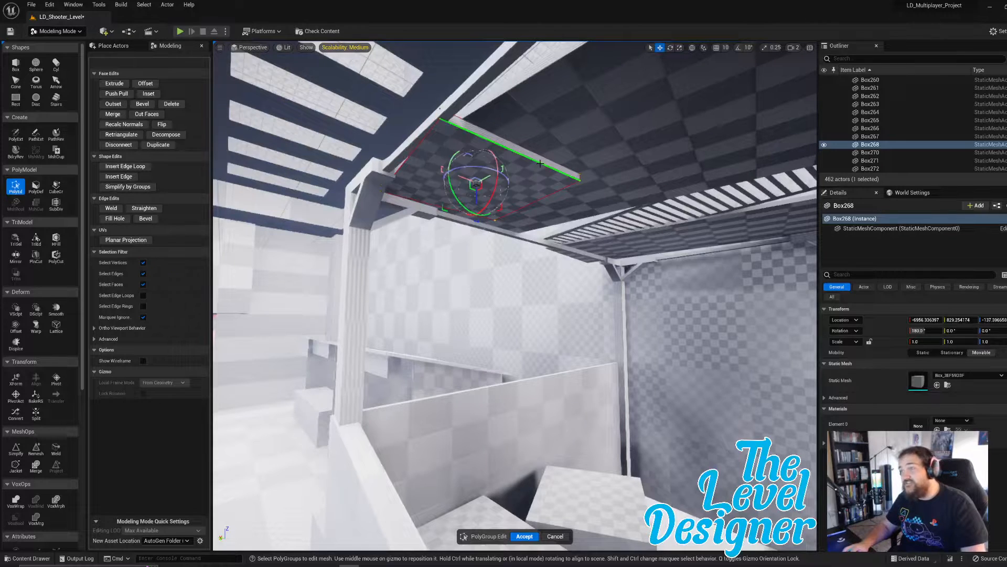
# - Pull the slab's side face nearest the slatted frame back toward the corner post to shorten the slab
pyautogui.moveTo(534, 158); pyautogui.dragTo(474, 161, button='right')
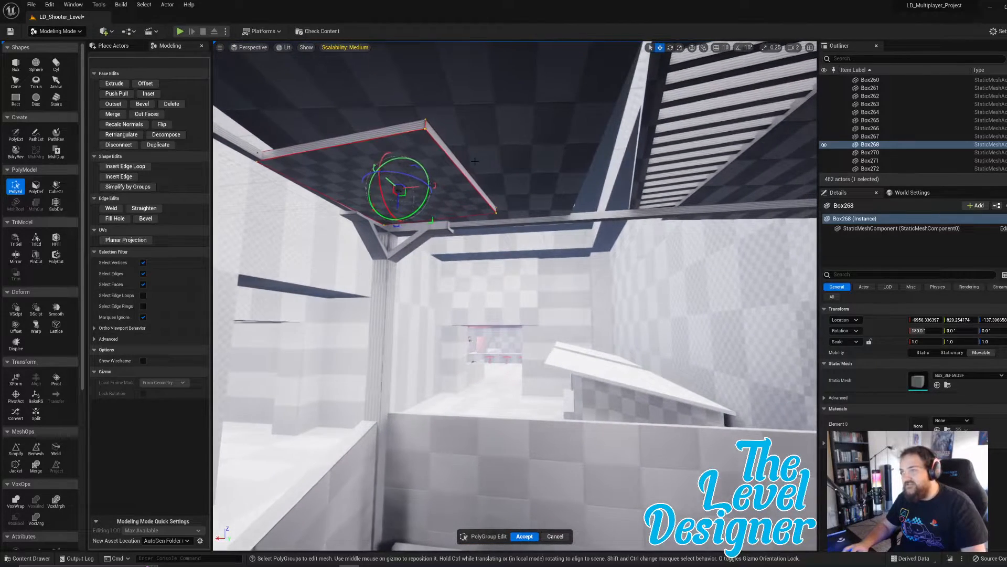
pyautogui.click(461, 169)
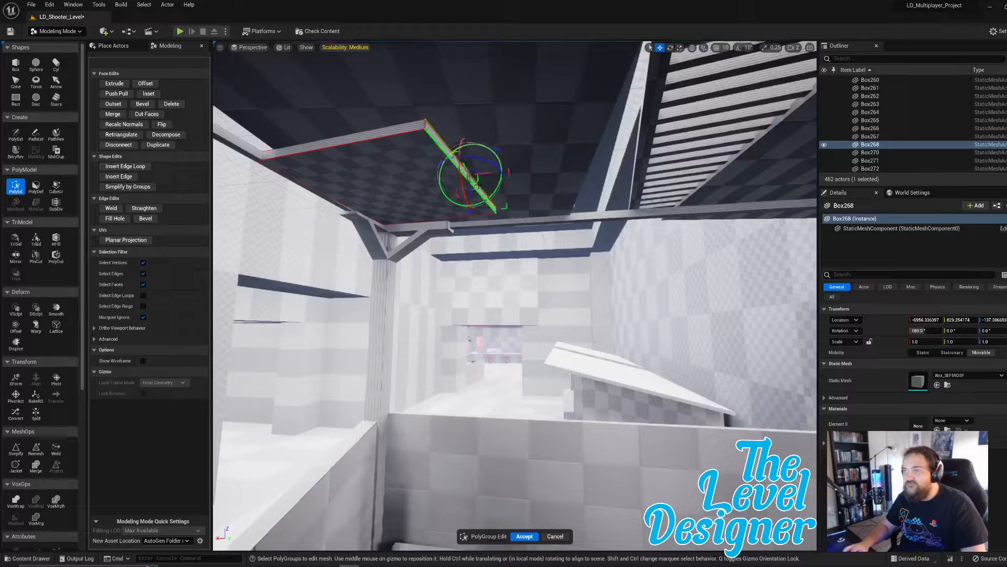
pyautogui.moveTo(471, 179); pyautogui.dragTo(530, 179, button='right')
pyautogui.click(418, 125)
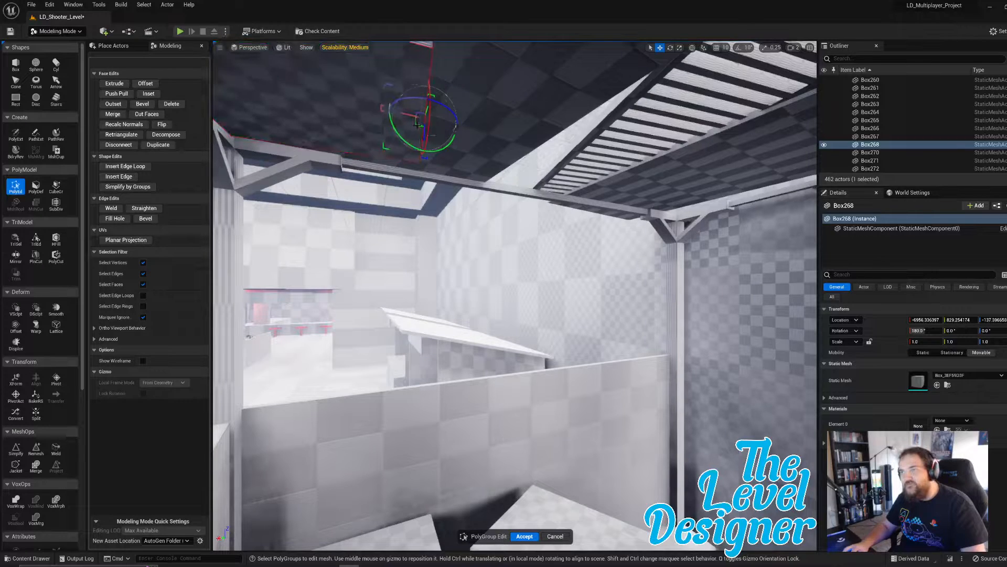
pyautogui.moveTo(417, 125); pyautogui.dragTo(320, 134)
# - Lower the slab's end face beside the corner post so that end dips away from the roof
pyautogui.moveTo(320, 134); pyautogui.dragTo(341, 126, button='right')
pyautogui.moveTo(451, 283); pyautogui.dragTo(441, 286, button='right')
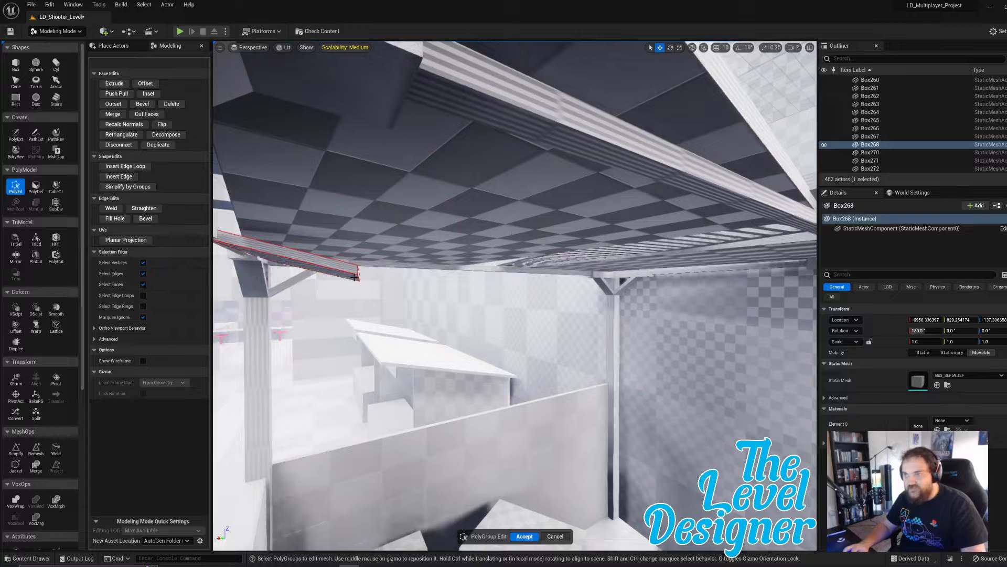
pyautogui.moveTo(353, 284)
pyautogui.mouseDown(button='right')
pyautogui.moveTo(362, 286)
pyautogui.moveTo(348, 277)
pyautogui.mouseUp(button='right')
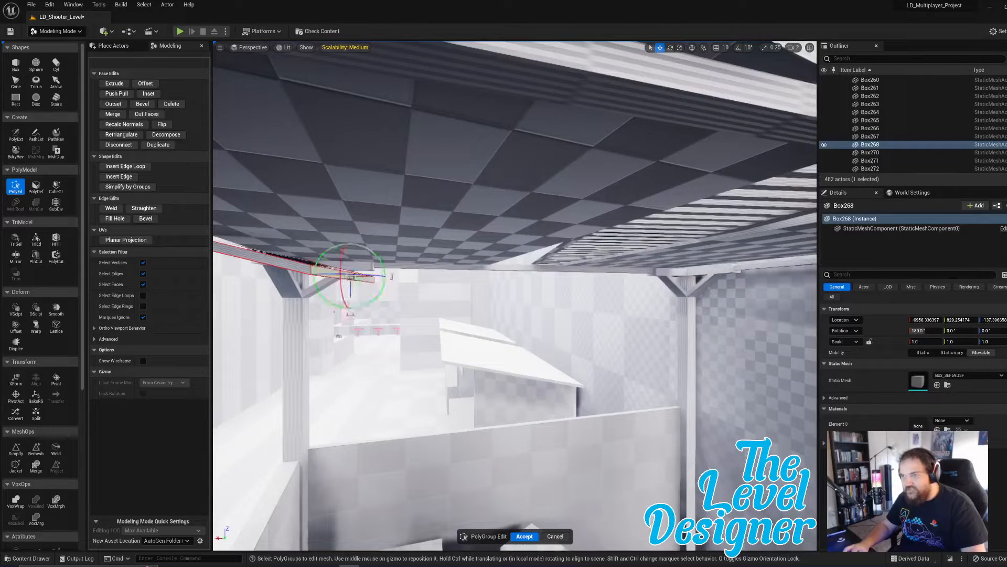
pyautogui.moveTo(359, 284)
pyautogui.mouseDown()
pyautogui.moveTo(339, 288)
pyautogui.moveTo(354, 291)
pyautogui.mouseUp()
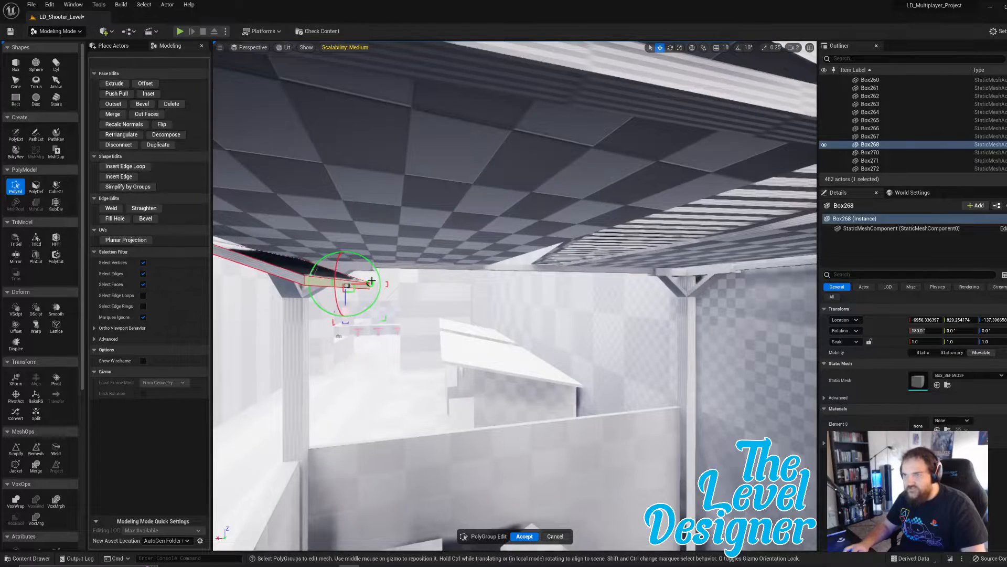
pyautogui.moveTo(370, 281); pyautogui.dragTo(440, 320, button='right')
# - Extrude the slab's end face along the underside of the roof and lower the new end slightly
pyautogui.click(121, 92)
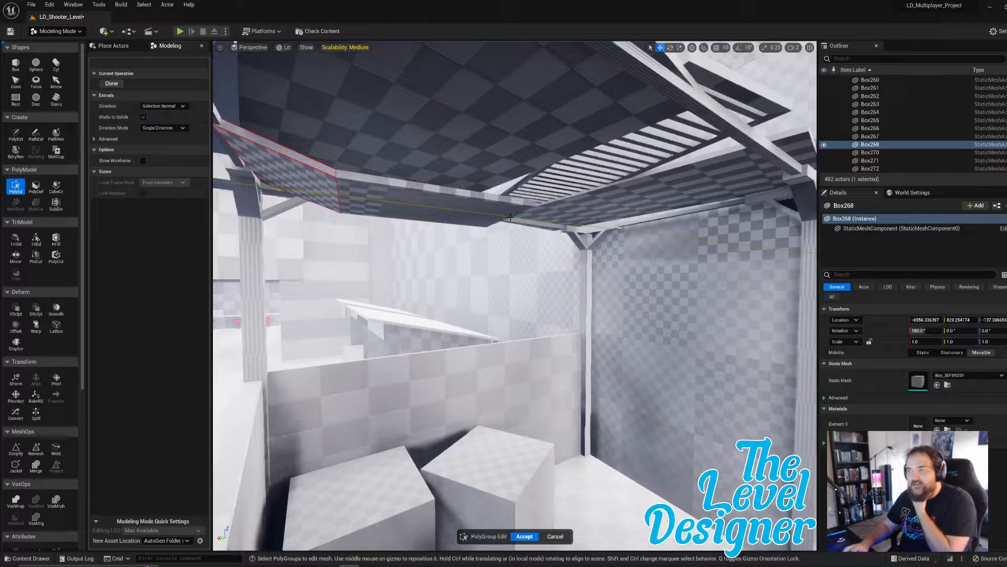
pyautogui.click(514, 220)
pyautogui.moveTo(507, 233); pyautogui.dragTo(511, 242)
pyautogui.moveTo(527, 233); pyautogui.dragTo(601, 231, button='right')
# - Extrude the slab's end face again up to the far corner post and raise the new end toward the roof
pyautogui.click(123, 86)
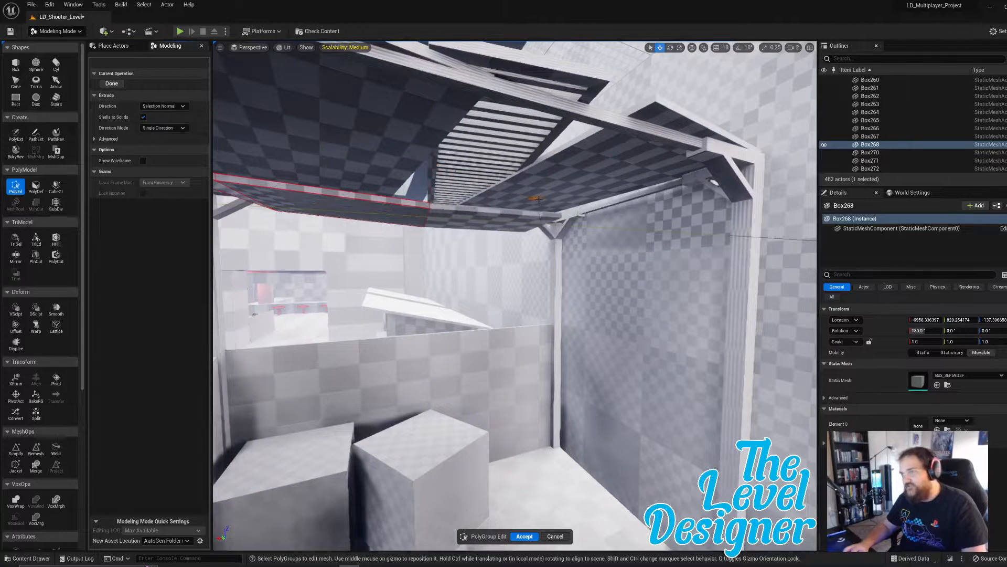
pyautogui.click(573, 207)
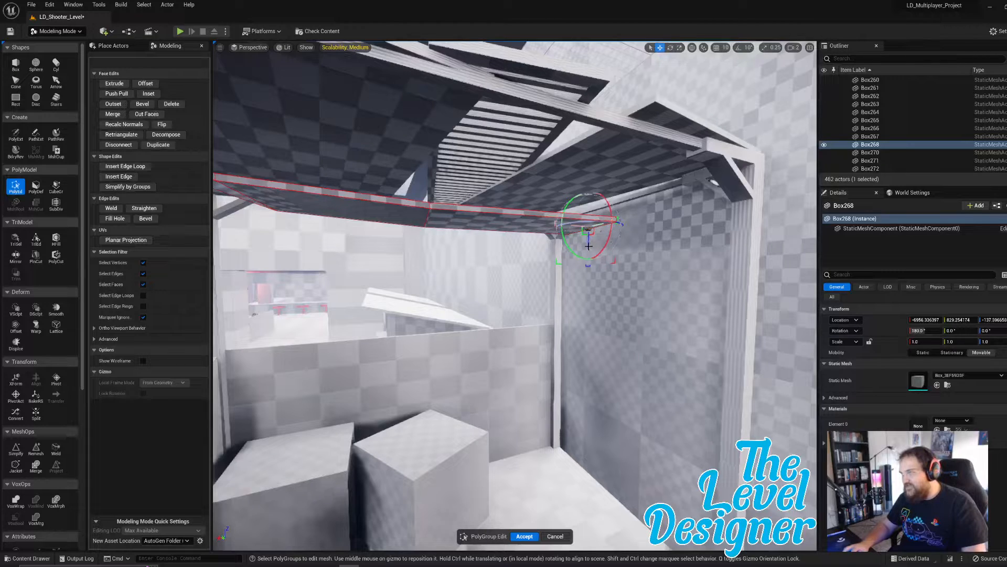
pyautogui.moveTo(589, 246); pyautogui.dragTo(570, 220)
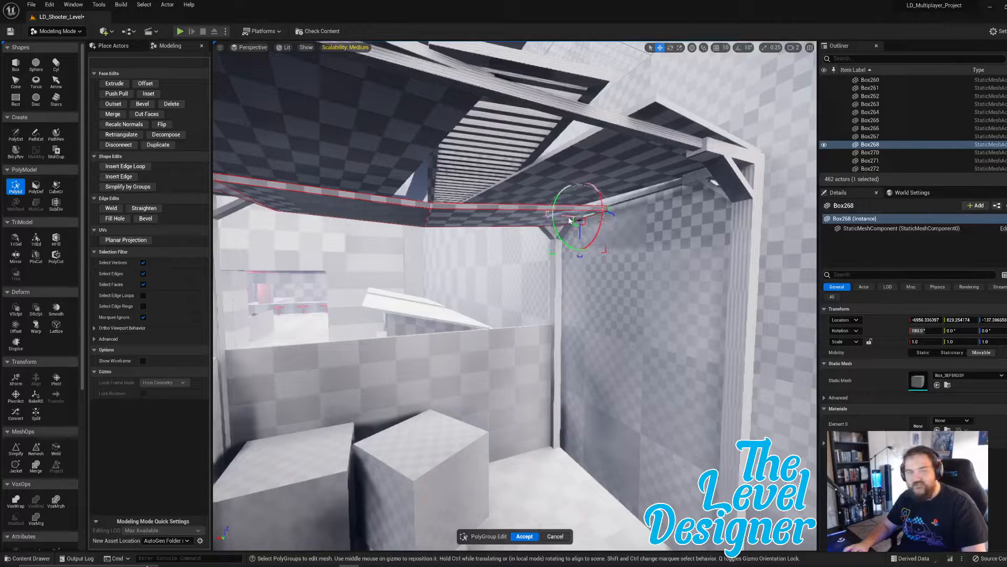
pyautogui.moveTo(532, 181); pyautogui.dragTo(558, 181, button='right')
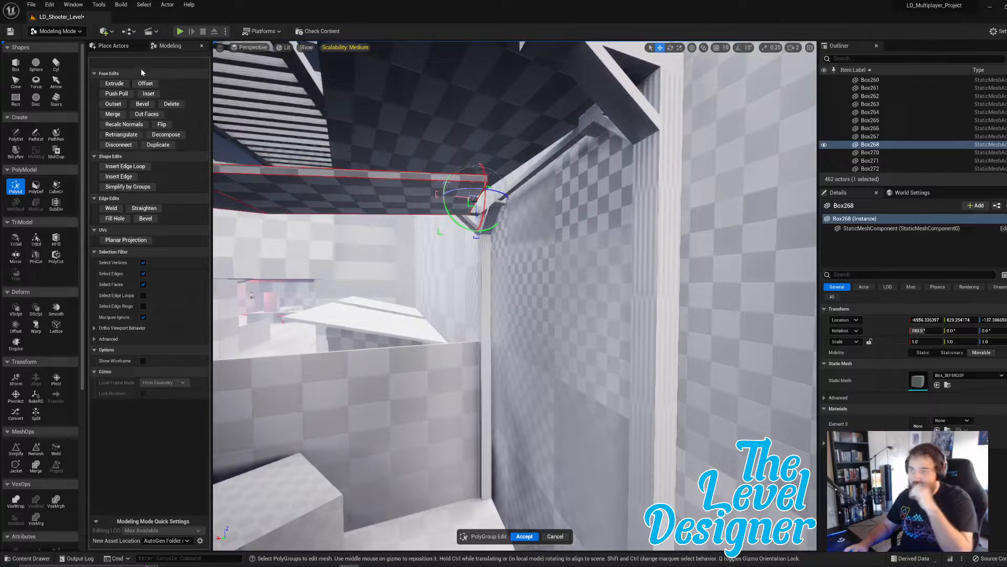
# - Extrude one more section from the slab's end along the checkered wall and raise its end toward the roof beam
pyautogui.click(113, 84)
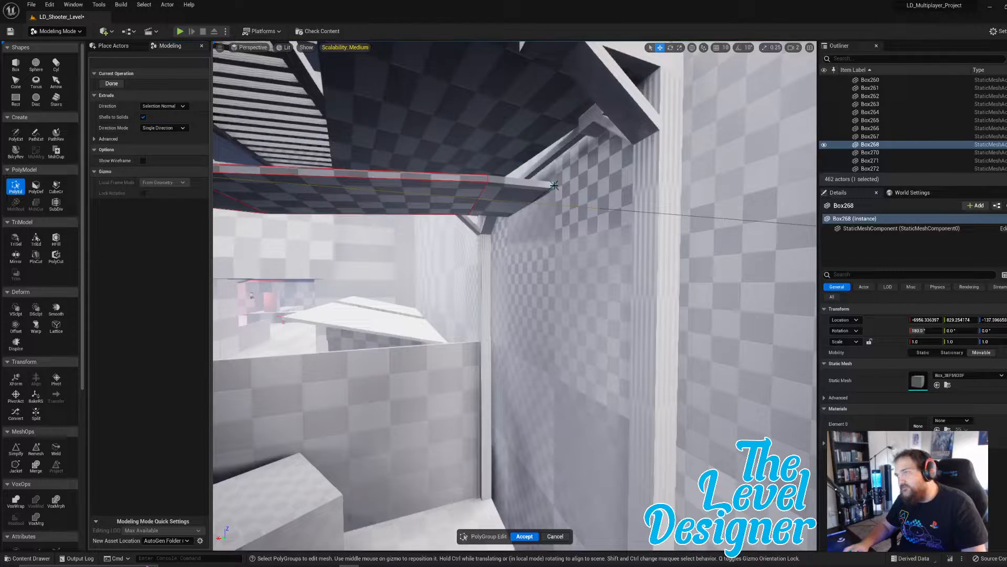
pyautogui.click(554, 185)
pyautogui.moveTo(531, 223); pyautogui.dragTo(531, 192)
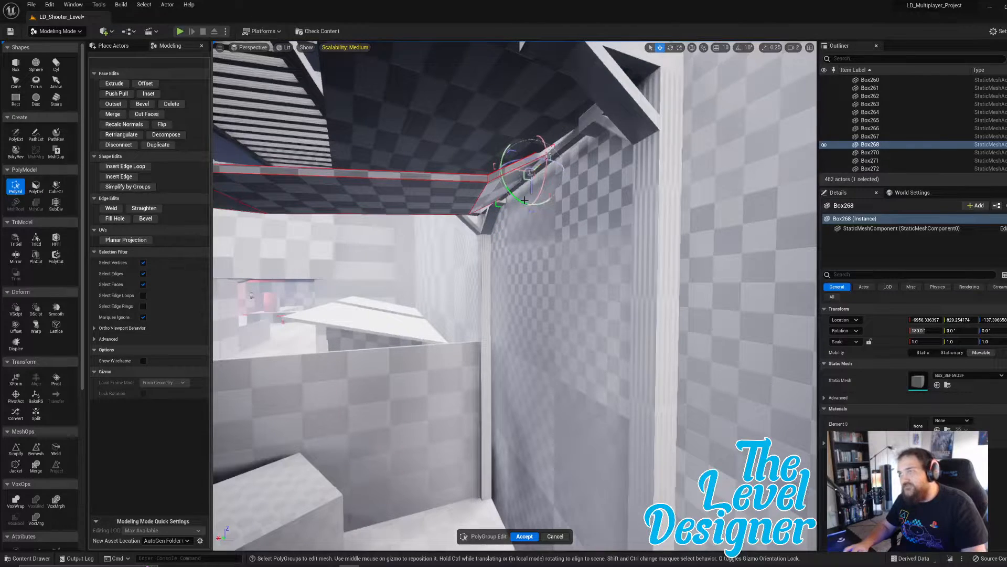
pyautogui.moveTo(525, 200); pyautogui.dragTo(630, 167, button='right')
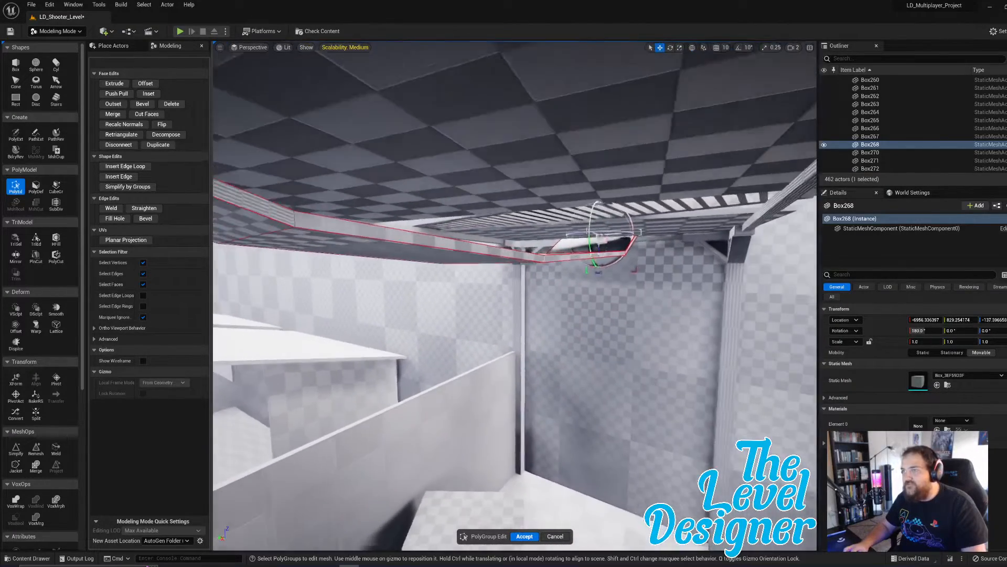
# - Insert lengthwise edge loops along the hanging slab to split its underside into three strips
pyautogui.moveTo(509, 181); pyautogui.dragTo(498, 171, button='right')
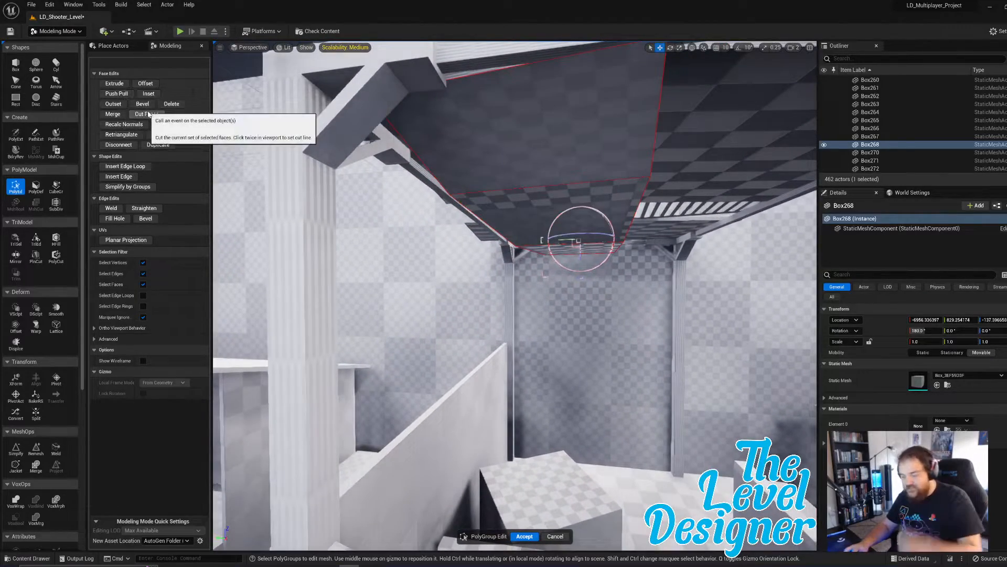
pyautogui.click(126, 165)
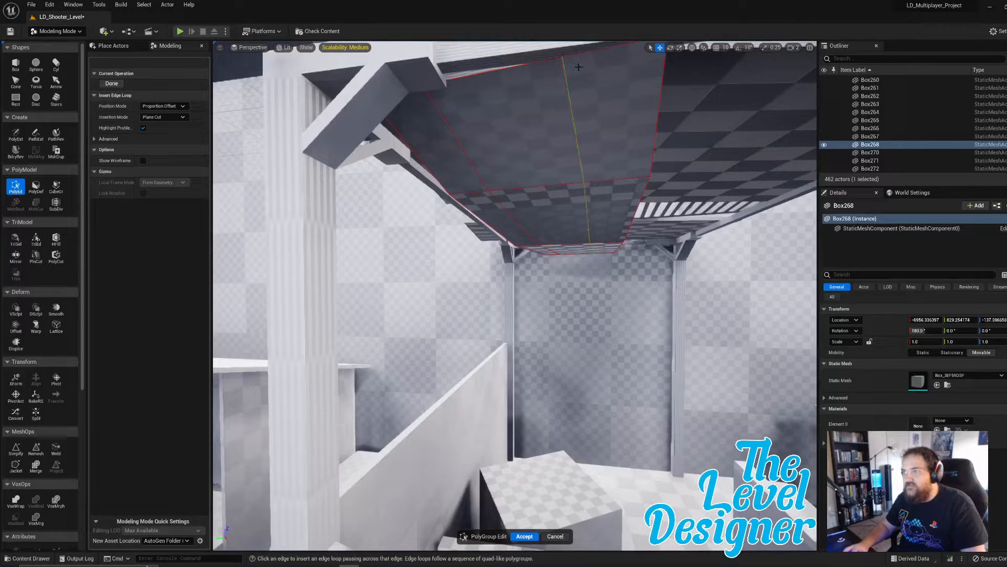
pyautogui.click(157, 84)
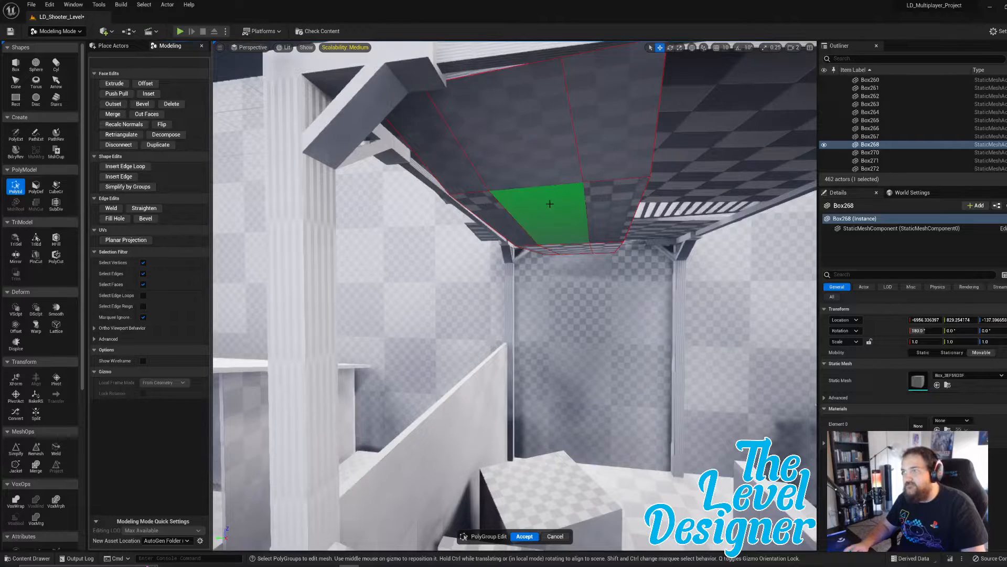
# - Select the middle strip of faces on the slab's underside, lower it to make the slab sag, and accept the edit
pyautogui.click(528, 156)
pyautogui.keyDown('shift'); pyautogui.click(541, 206); pyautogui.keyUp('shift')
pyautogui.press('d')
pyautogui.moveTo(540, 206); pyautogui.dragTo(475, 190, button='right')
pyautogui.press('w')
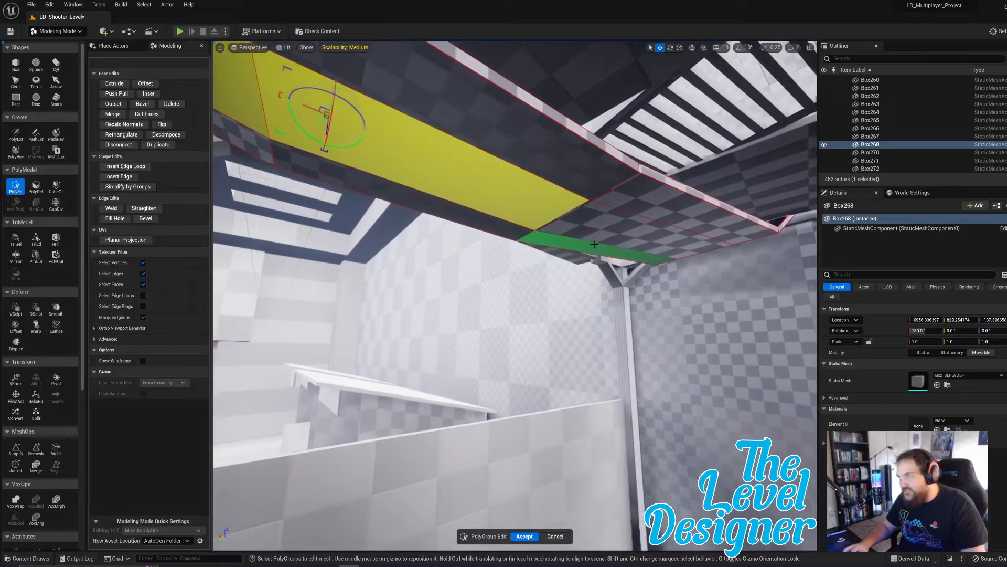
pyautogui.keyDown('shift'); pyautogui.click(592, 214); pyautogui.keyUp('shift')
pyautogui.moveTo(593, 215); pyautogui.dragTo(498, 219, button='right')
pyautogui.moveTo(496, 219); pyautogui.dragTo(494, 234)
pyautogui.moveTo(670, 224); pyautogui.dragTo(787, 226, button='right')
pyautogui.moveTo(451, 212); pyautogui.dragTo(548, 235, button='right')
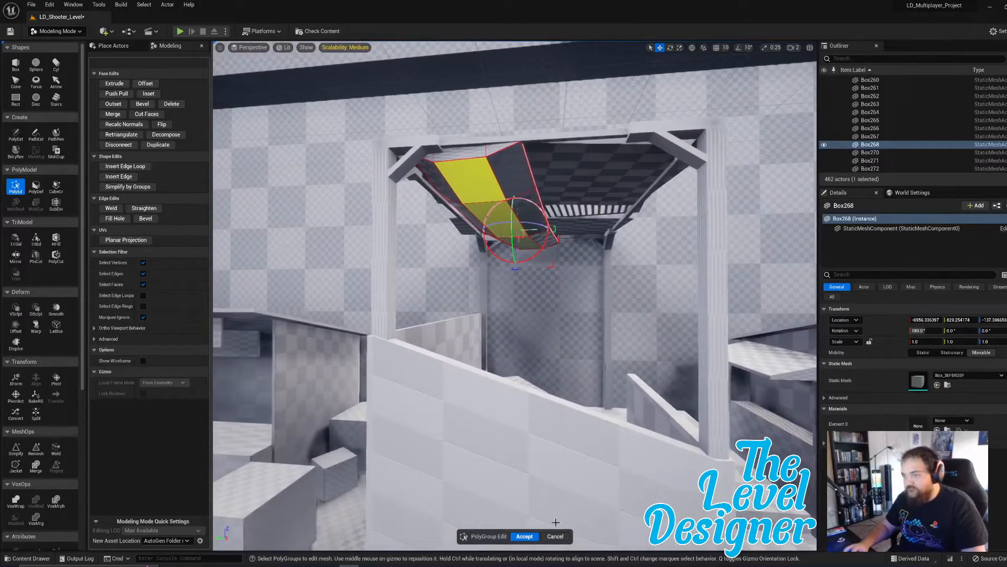
pyautogui.click(524, 536)
# - Rotate the sagging panel about 9.7° around its vertical axis and lower it slightly beneath the roof
pyautogui.moveTo(541, 179); pyautogui.dragTo(499, 163, button='right')
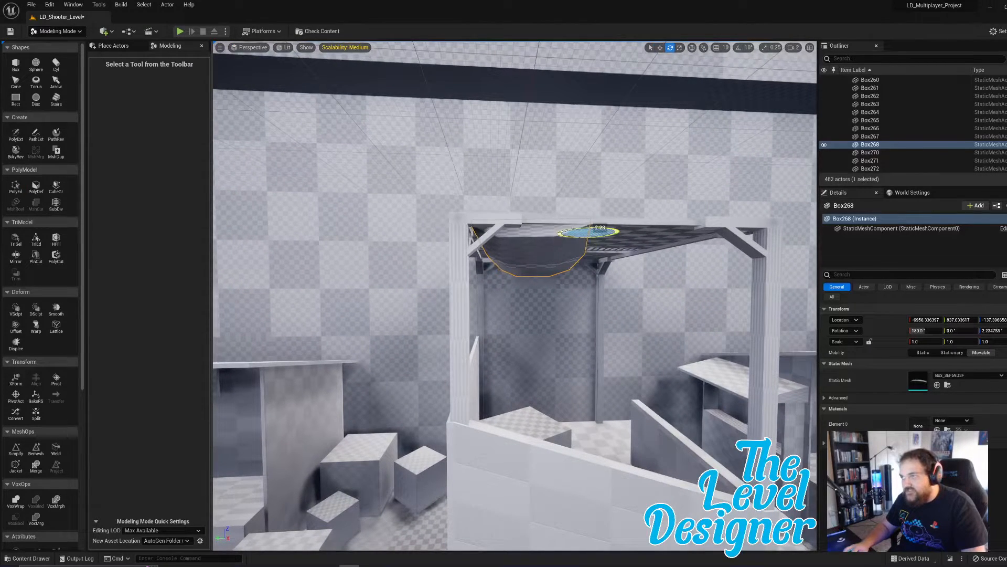
pyautogui.moveTo(608, 251); pyautogui.dragTo(624, 226, button='right')
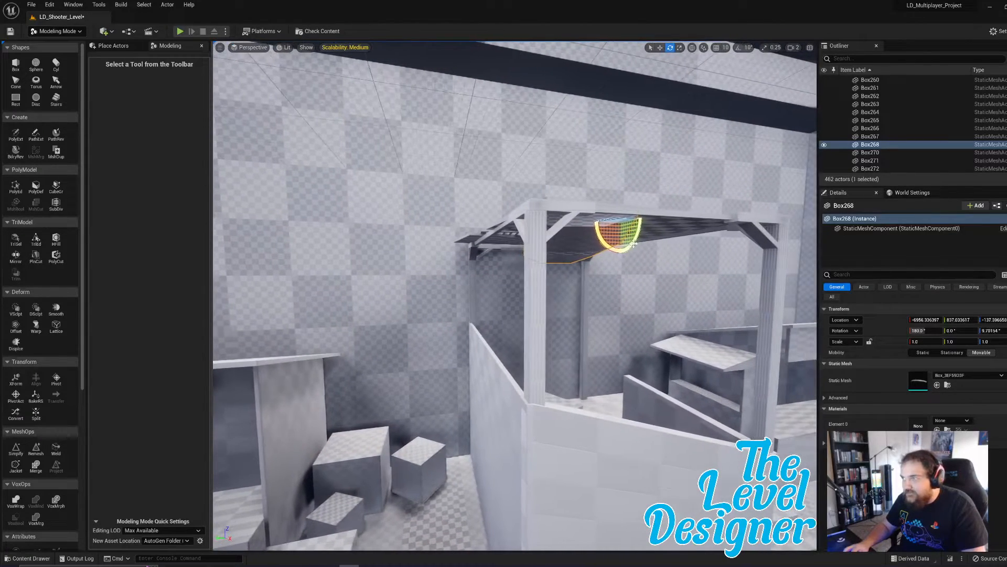
pyautogui.press('w')
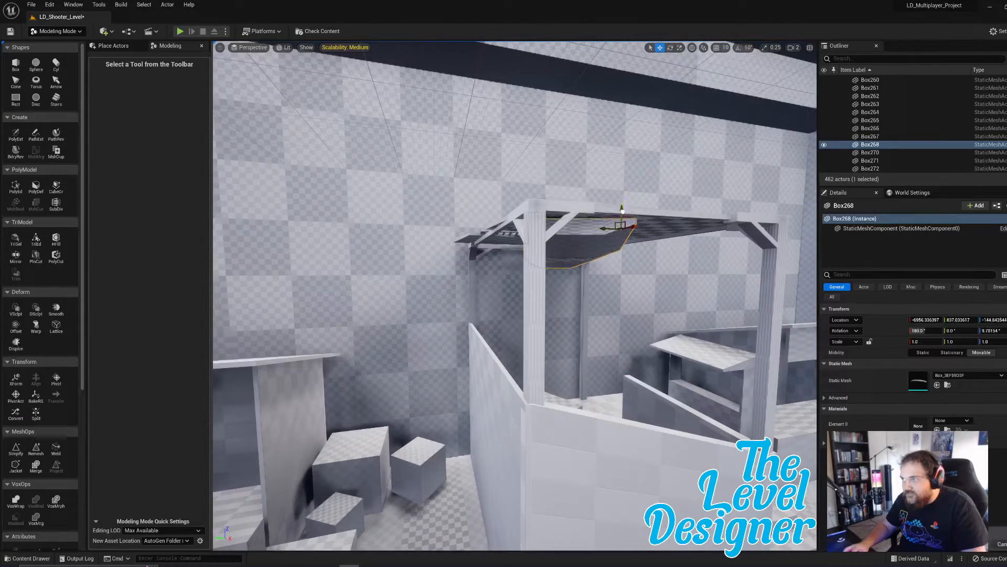
# - Duplicate the sagging panel, turn the copy to about -9.6°, and slide it sideways next to the original
pyautogui.moveTo(623, 206); pyautogui.dragTo(602, 207, button='right')
pyautogui.keyDown('alt'); pyautogui.moveTo(603, 206); pyautogui.dragTo(604, 203); pyautogui.keyUp('alt')
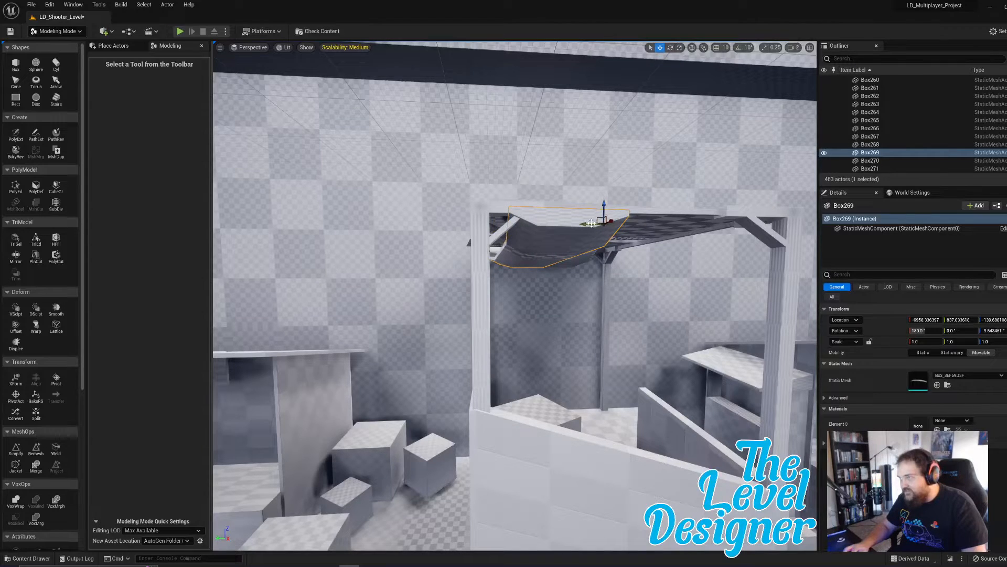
pyautogui.moveTo(588, 230); pyautogui.dragTo(659, 231)
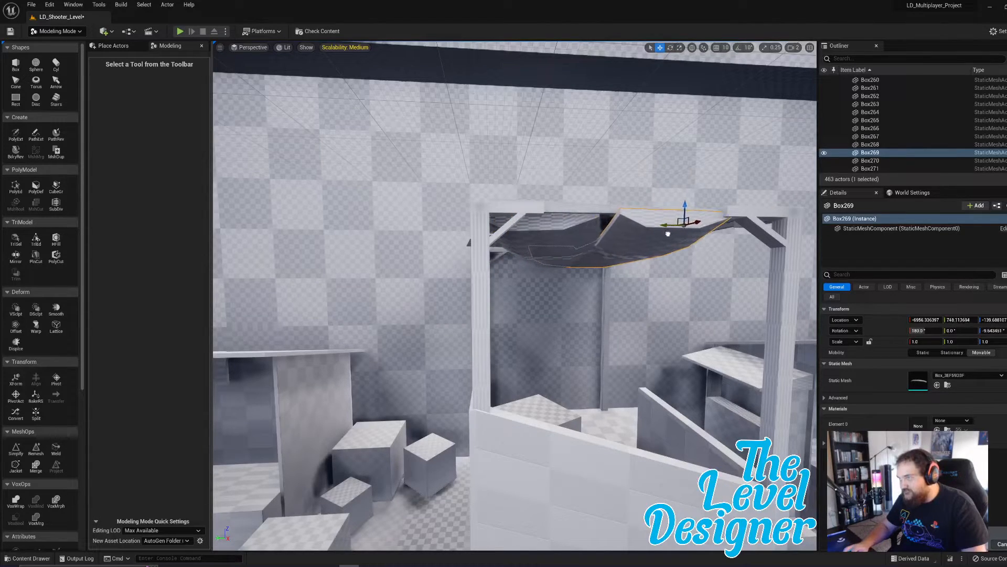
# - Tilt the duplicated sagging panel to about -3.8° and nudge it up and across toward the front roof beam
pyautogui.moveTo(684, 236); pyautogui.dragTo(236, 330, button='right')
pyautogui.press('e')
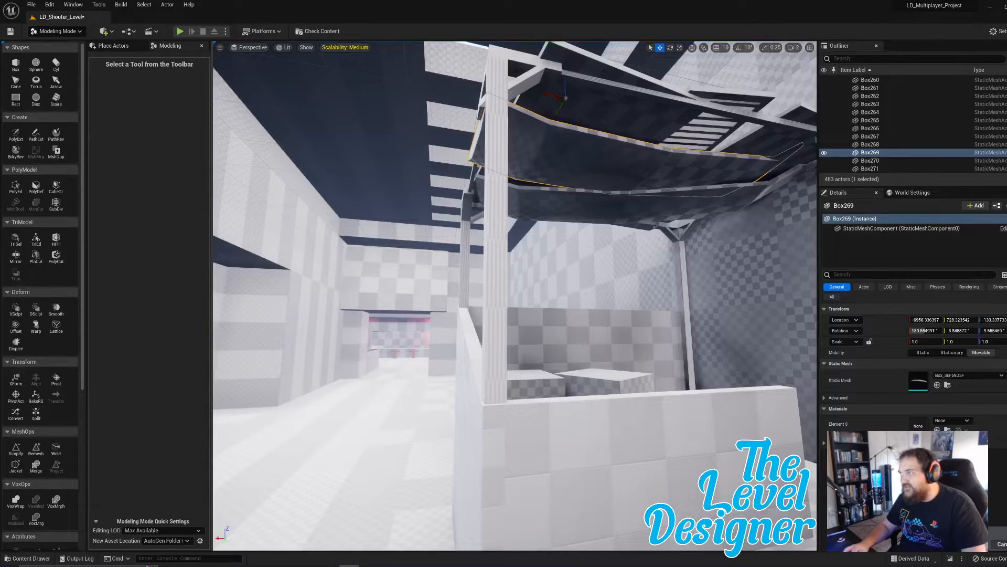
pyautogui.moveTo(514, 295); pyautogui.dragTo(554, 325, button='right')
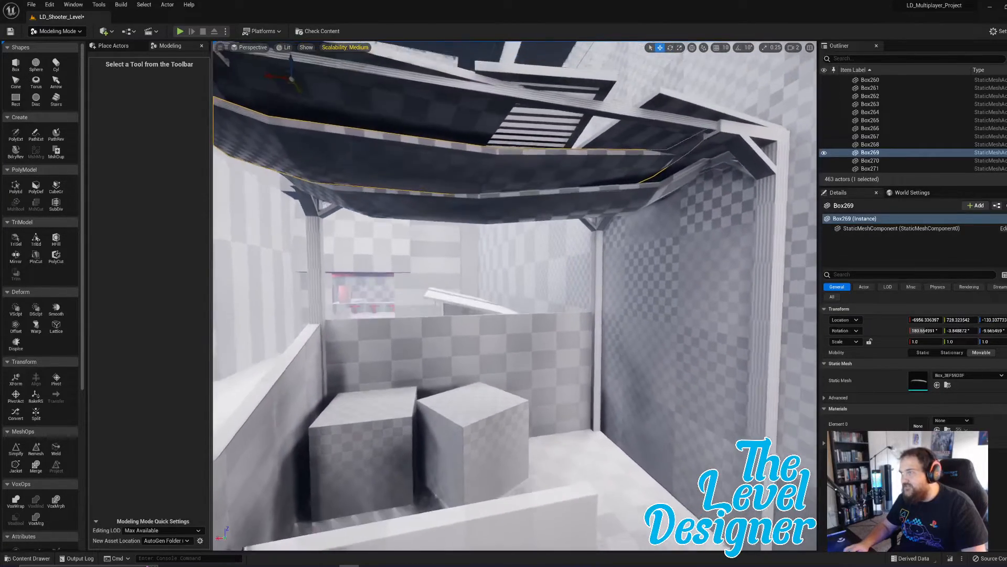
# - Create a 100 × 100 × 100 box on top of the roof panel between the slatted frame and the wall
pyautogui.moveTo(448, 286); pyautogui.dragTo(680, 287, button='right')
pyautogui.moveTo(645, 234); pyautogui.dragTo(700, 256, button='right')
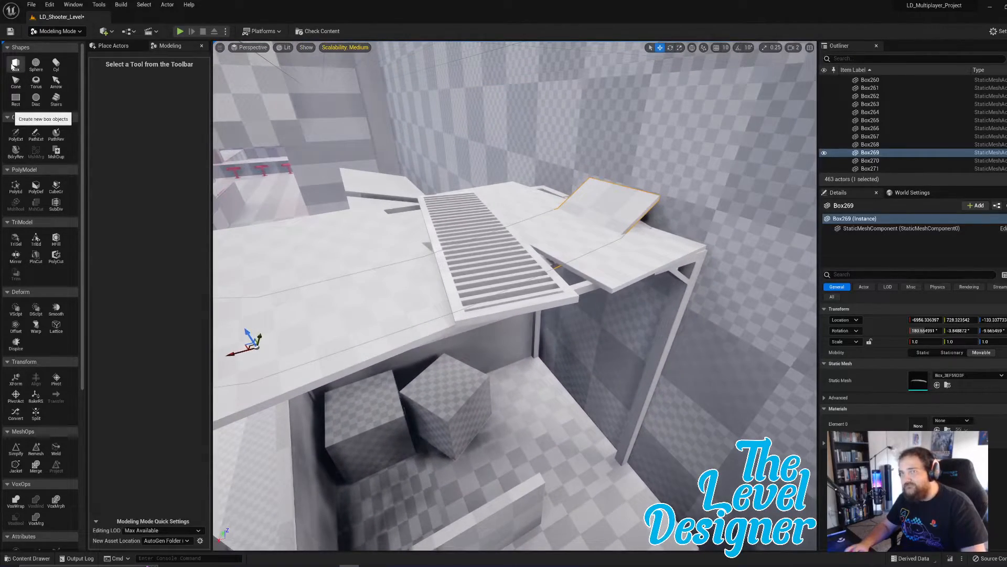
pyautogui.click(12, 65)
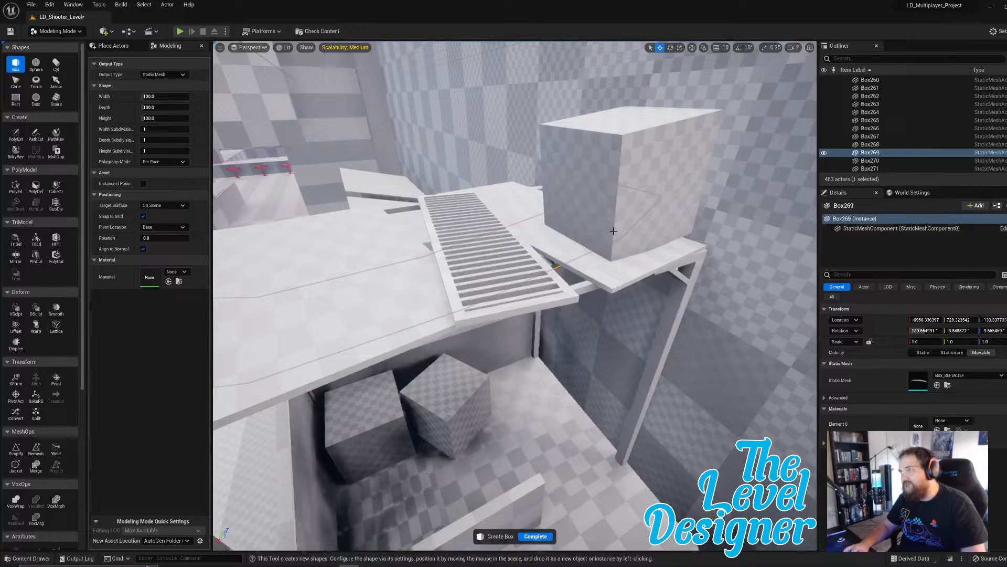
pyautogui.click(610, 233)
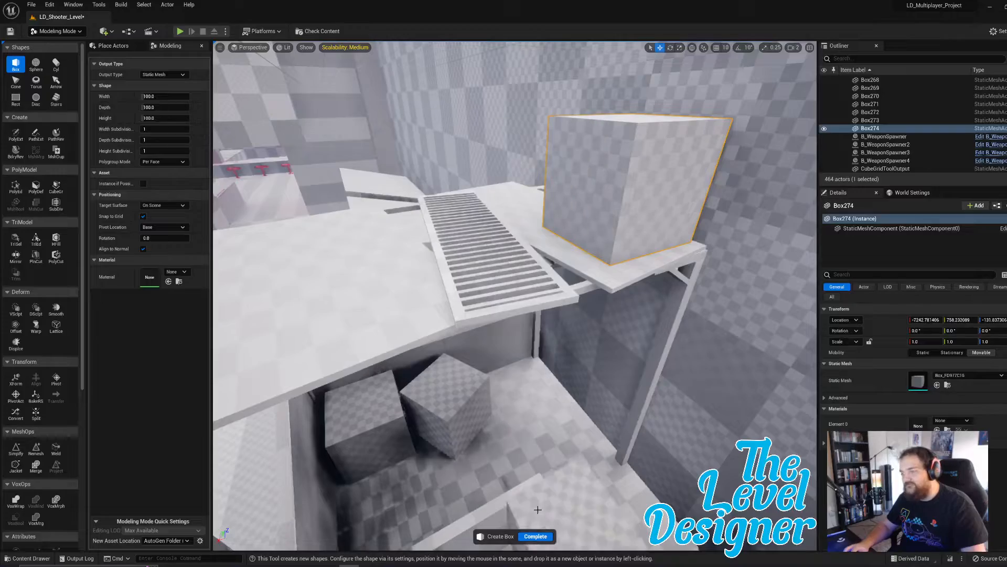
pyautogui.click(536, 536)
# - Lower the top face of the new rooftop box to make the box flatter
pyautogui.moveTo(554, 273)
pyautogui.mouseDown(button='right')
pyautogui.moveTo(619, 257)
pyautogui.moveTo(634, 270)
pyautogui.moveTo(554, 273)
pyautogui.moveTo(619, 234)
pyautogui.moveTo(541, 278)
pyautogui.mouseUp(button='right')
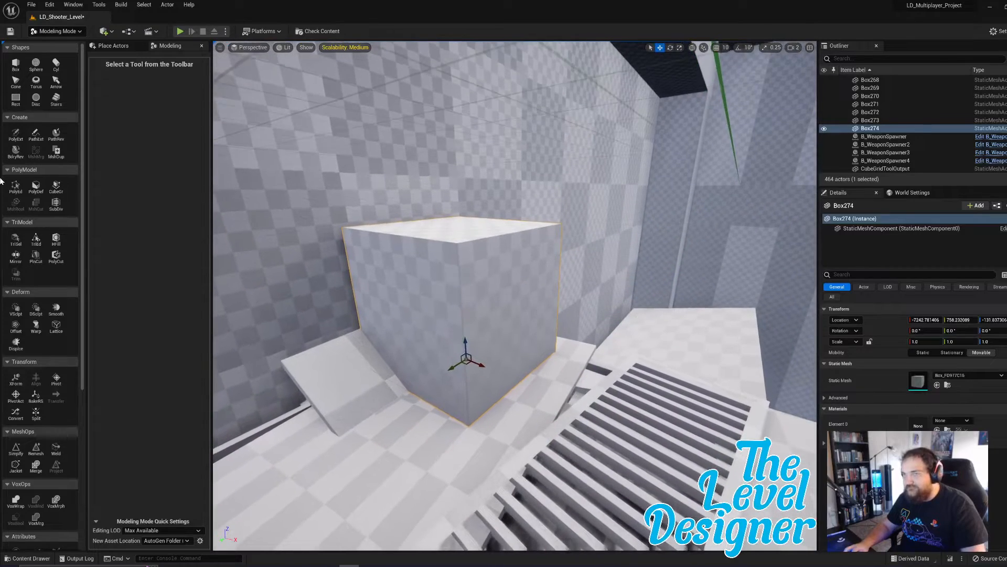
pyautogui.click(15, 187)
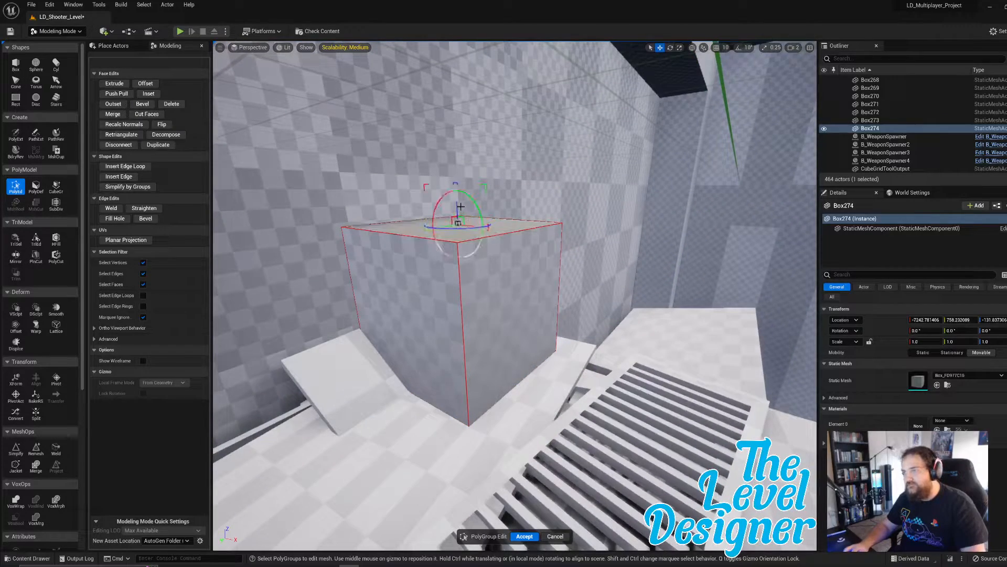
pyautogui.moveTo(458, 216); pyautogui.dragTo(455, 278)
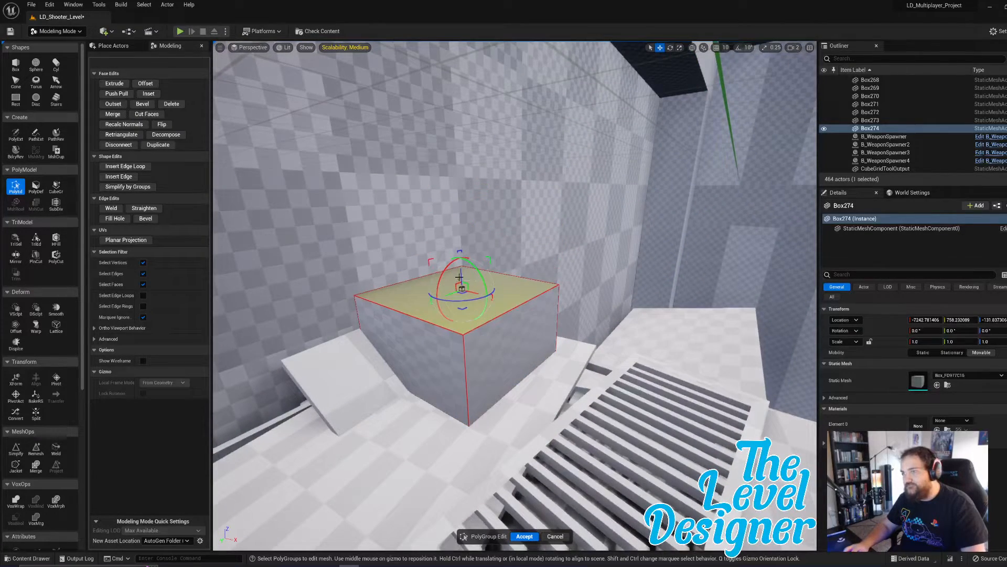
# - Pull the flattened box's side face along the wall to stretch it into a long block, and accept the edit
pyautogui.click(448, 346)
pyautogui.moveTo(482, 325); pyautogui.dragTo(533, 341, button='right')
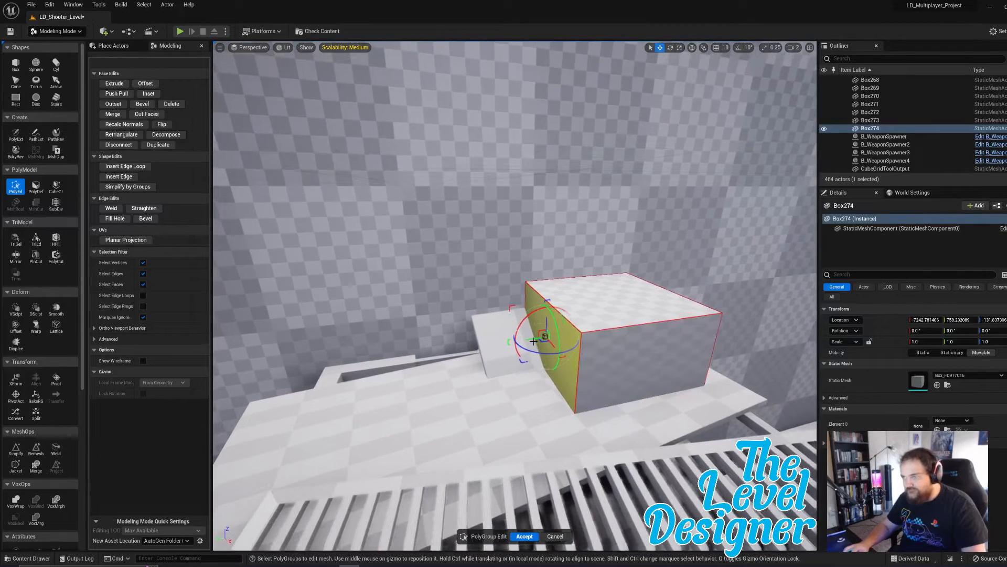
pyautogui.moveTo(531, 340); pyautogui.dragTo(289, 373)
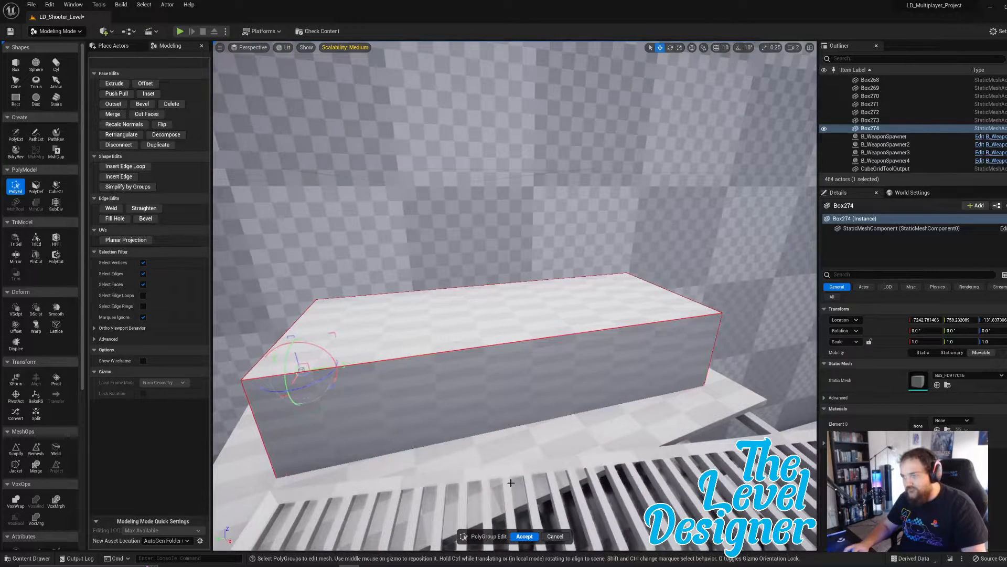
pyautogui.click(524, 536)
# - Duplicate the long rooftop block, move the copy across the slatted frame to the outer roof panel, and rotate it about 12.7°
pyautogui.moveTo(514, 315); pyautogui.dragTo(514, 315, button='right')
pyautogui.moveTo(612, 339); pyautogui.dragTo(612, 338, button='right')
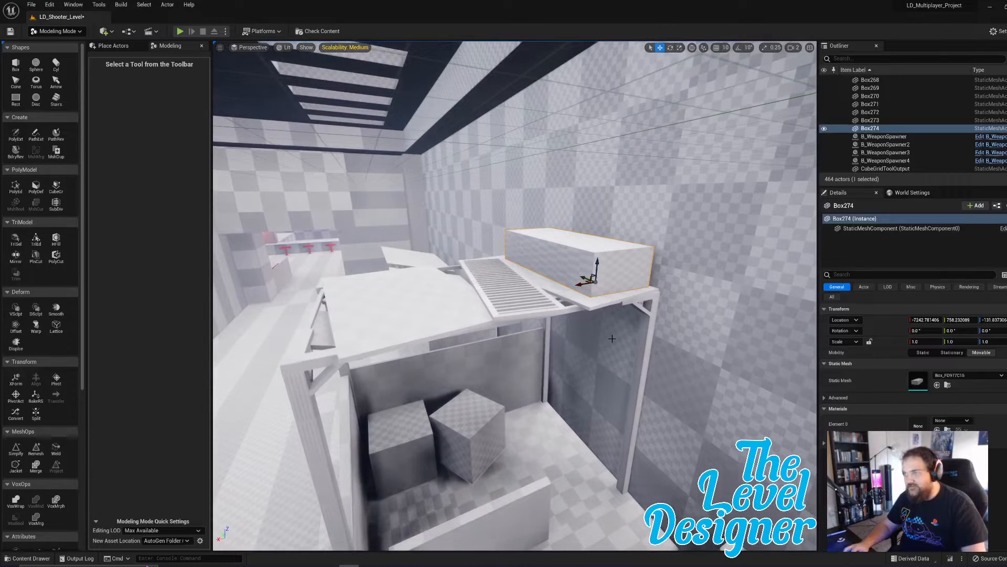
pyautogui.hotkey('ctrl', 'd')
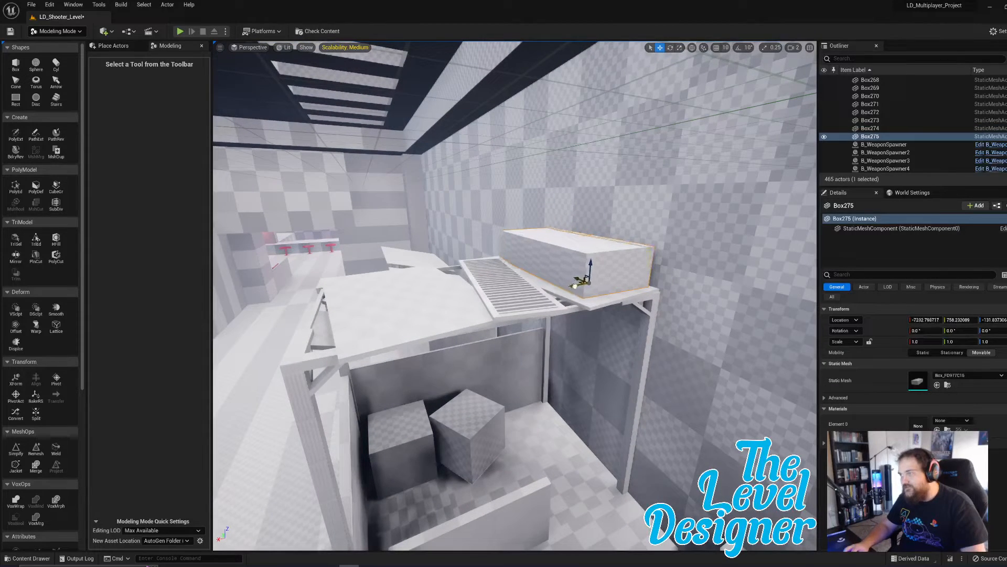
pyautogui.moveTo(575, 285); pyautogui.dragTo(392, 320)
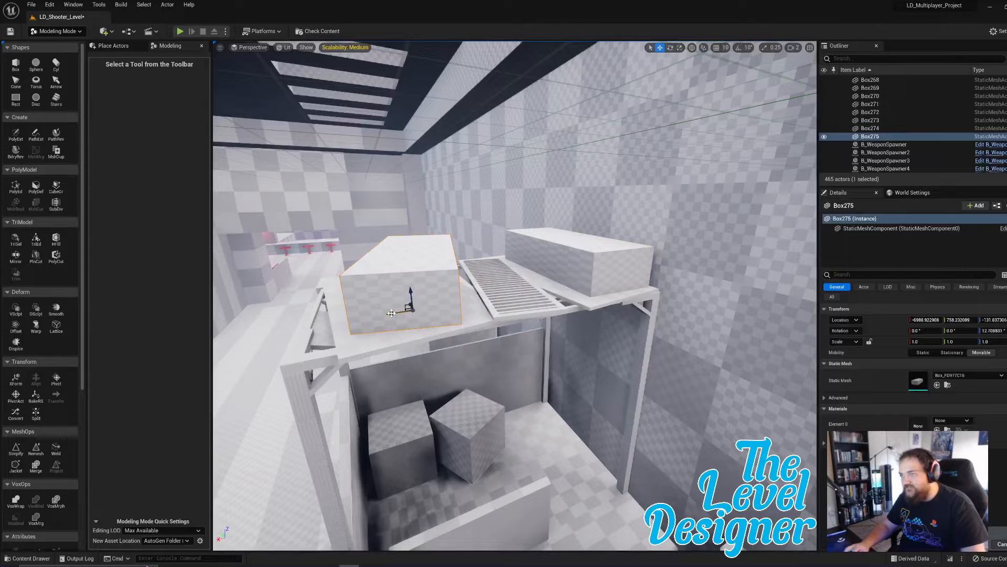
pyautogui.moveTo(348, 275); pyautogui.dragTo(348, 275, button='right')
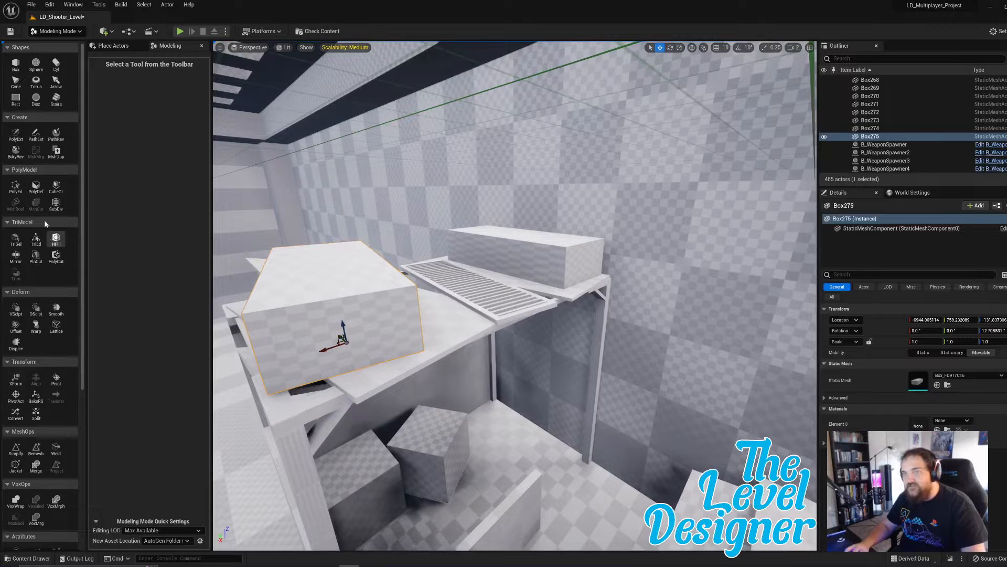
# - Lower the top face of the rotated rooftop block on the outer roof panel to flatten it, and accept the edit
pyautogui.click(20, 188)
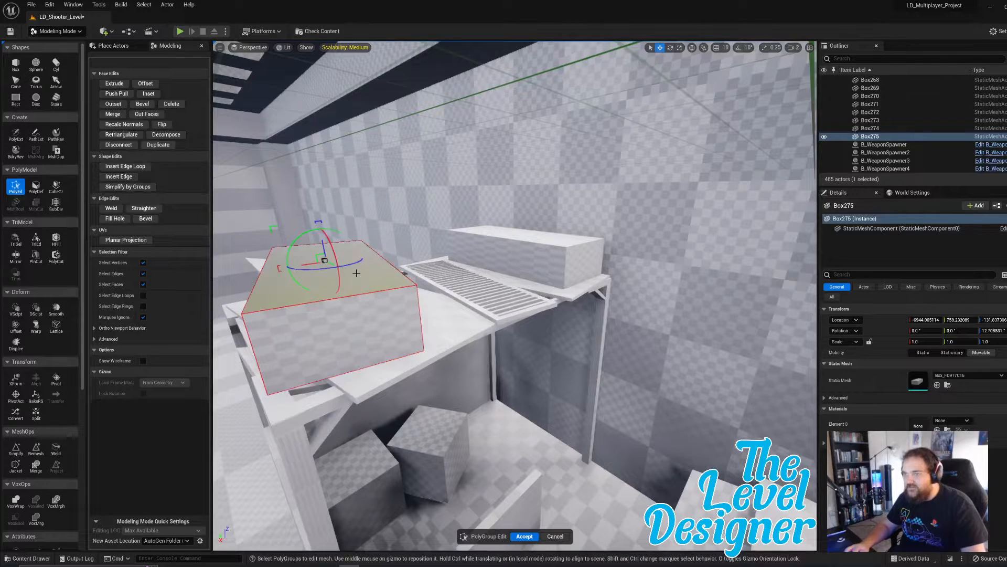
pyautogui.moveTo(324, 245); pyautogui.dragTo(326, 281)
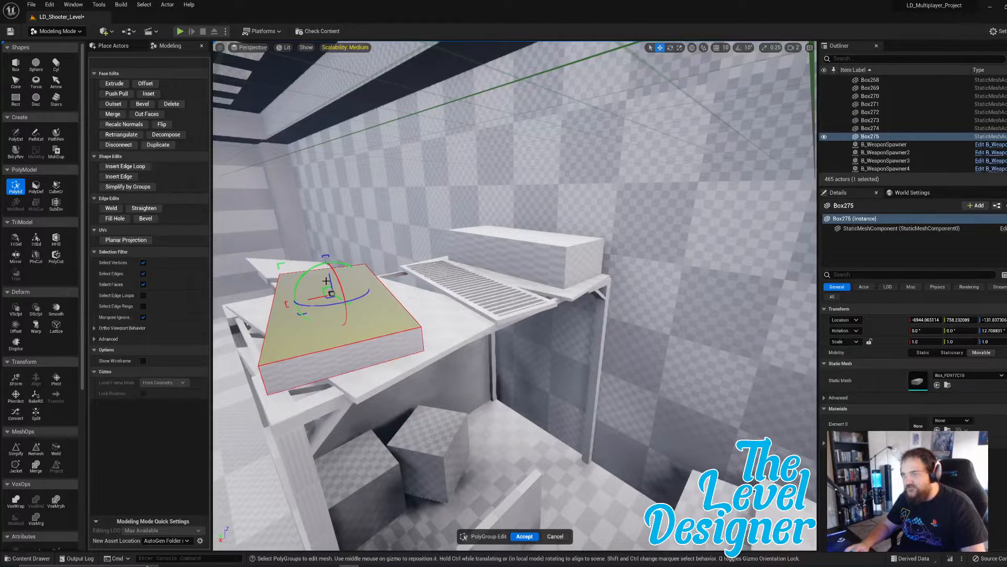
pyautogui.click(537, 535)
# - Duplicate the two neighbouring cubes inside the structure together and move the copies outside, against the sloped side wall near the stairs
pyautogui.moveTo(524, 378); pyautogui.dragTo(522, 377, button='right')
pyautogui.click(391, 258)
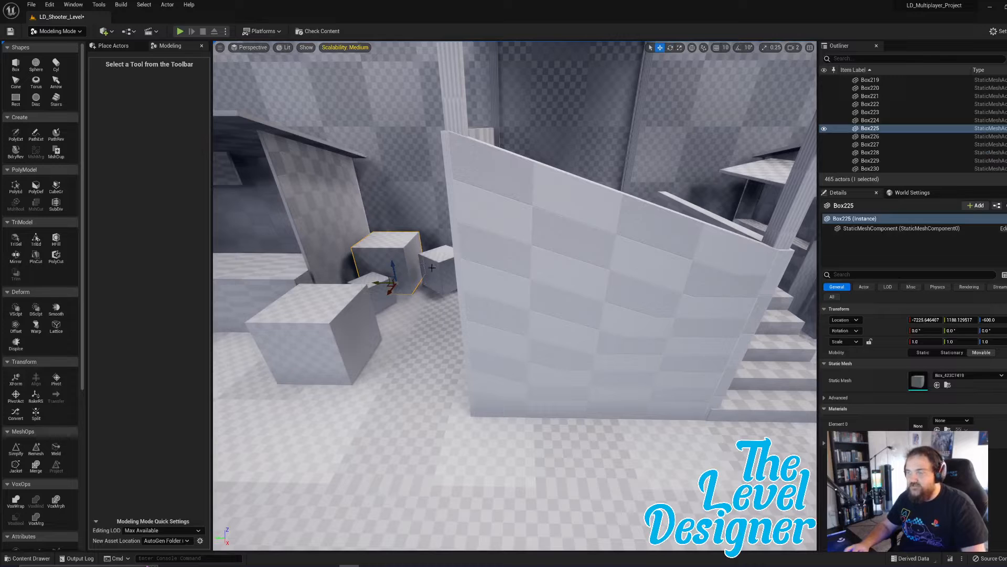
pyautogui.keyDown('ctrl'); pyautogui.click(432, 268); pyautogui.keyUp('ctrl')
pyautogui.hotkey('ctrl', 'd')
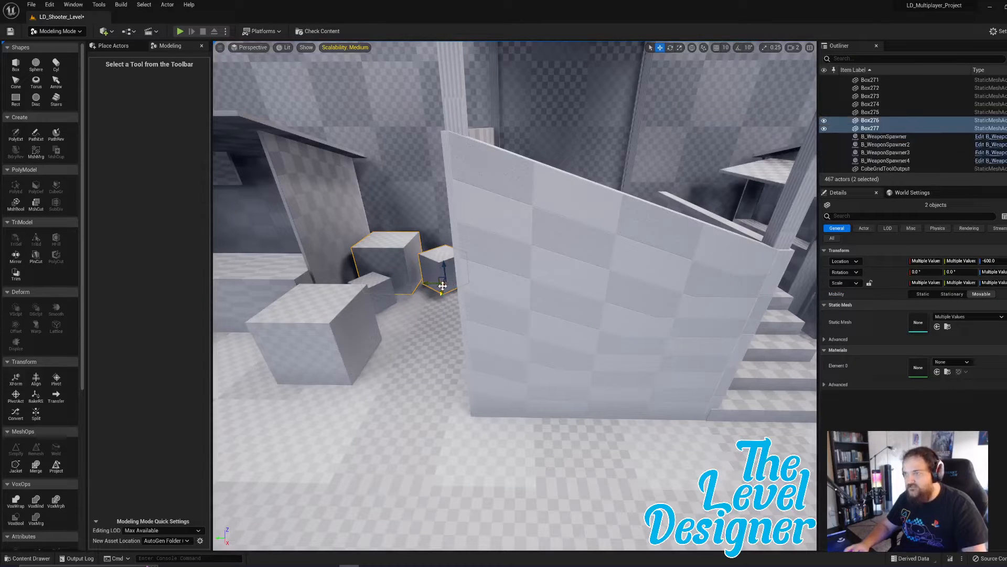
pyautogui.moveTo(441, 286); pyautogui.dragTo(667, 474)
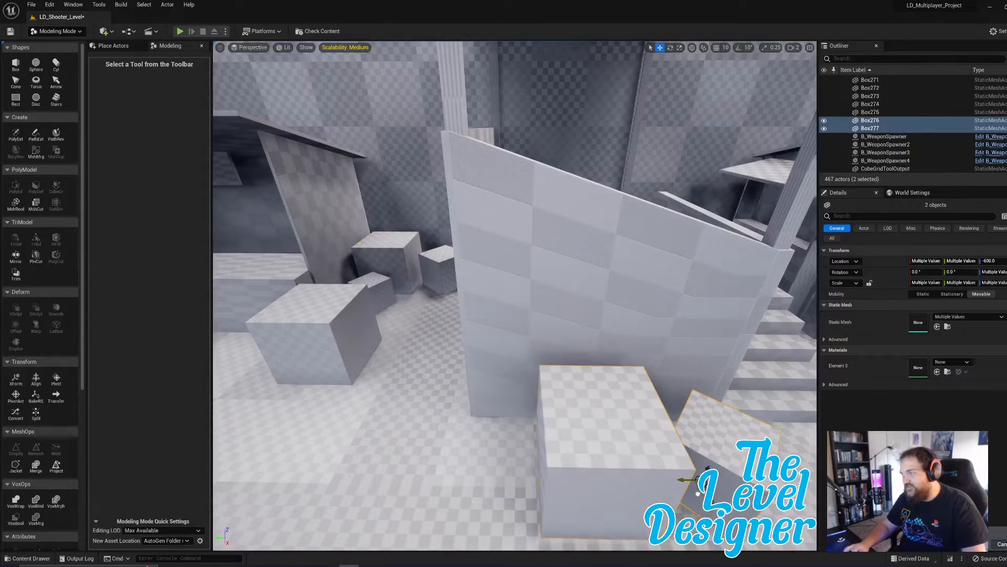
pyautogui.press('d')
pyautogui.moveTo(666, 474); pyautogui.dragTo(475, 328, button='right')
pyautogui.press('d')
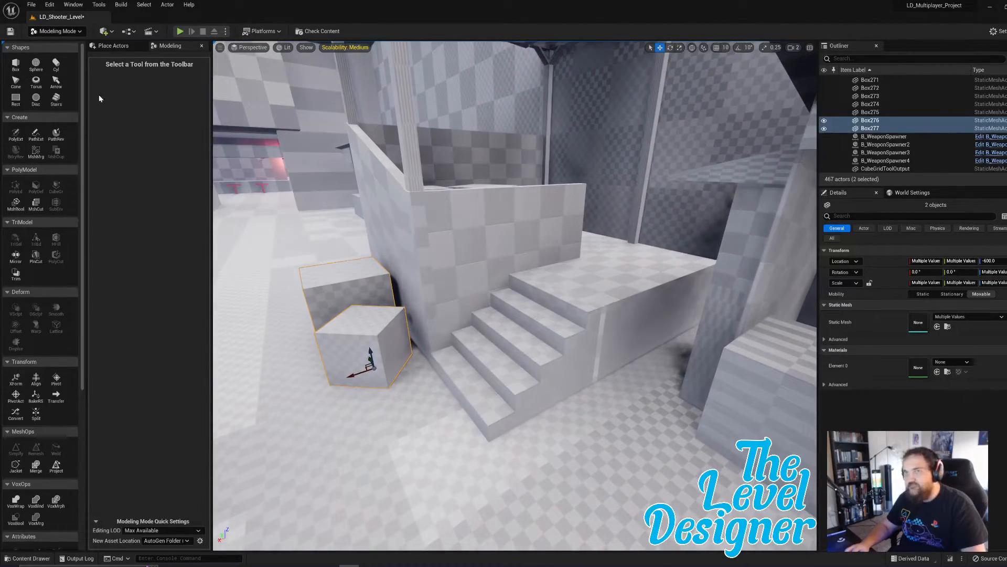
# - Create a 100 × 100 × 100 box on the floor beside the open side of the stairs
pyautogui.click(15, 63)
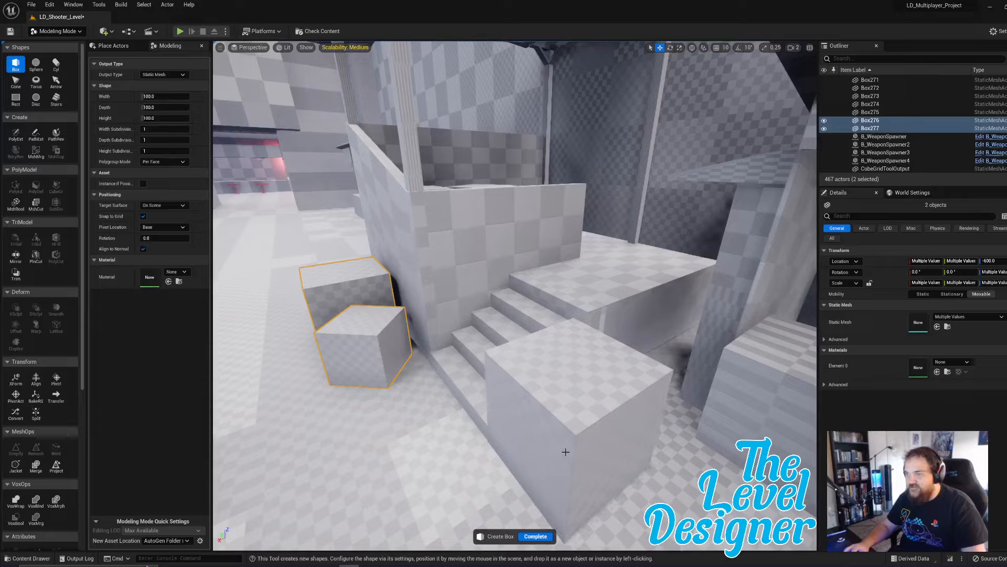
pyautogui.click(562, 451)
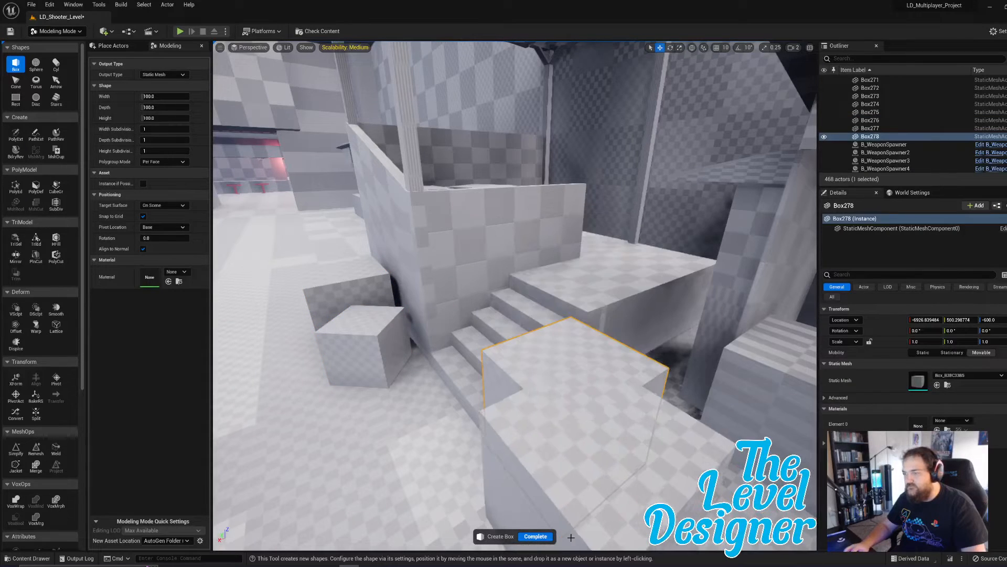
pyautogui.click(535, 536)
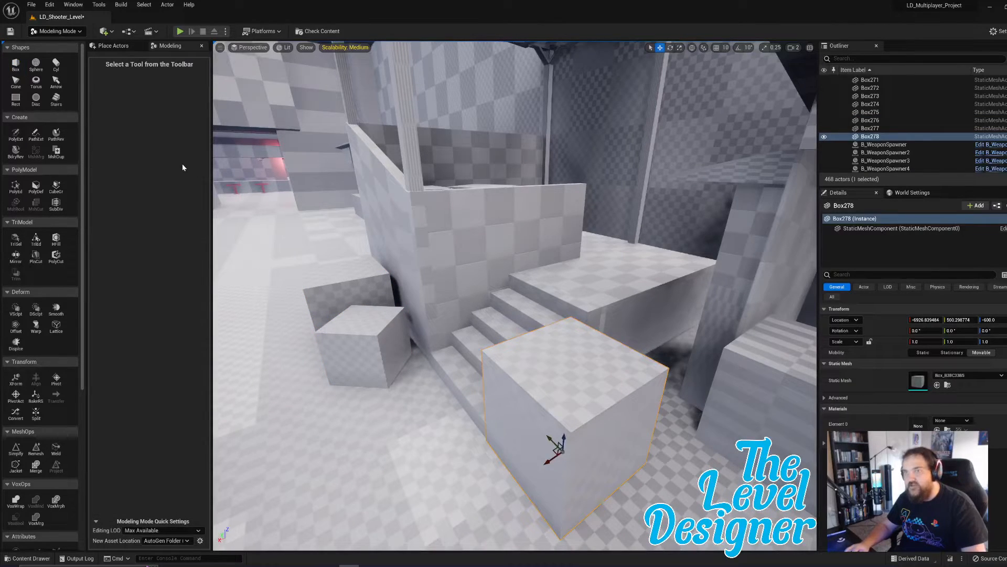
# - Push in the new box's outer face to make a thin panel, and stretch its end along the stairs and platform edge
pyautogui.click(16, 188)
pyautogui.click(598, 441)
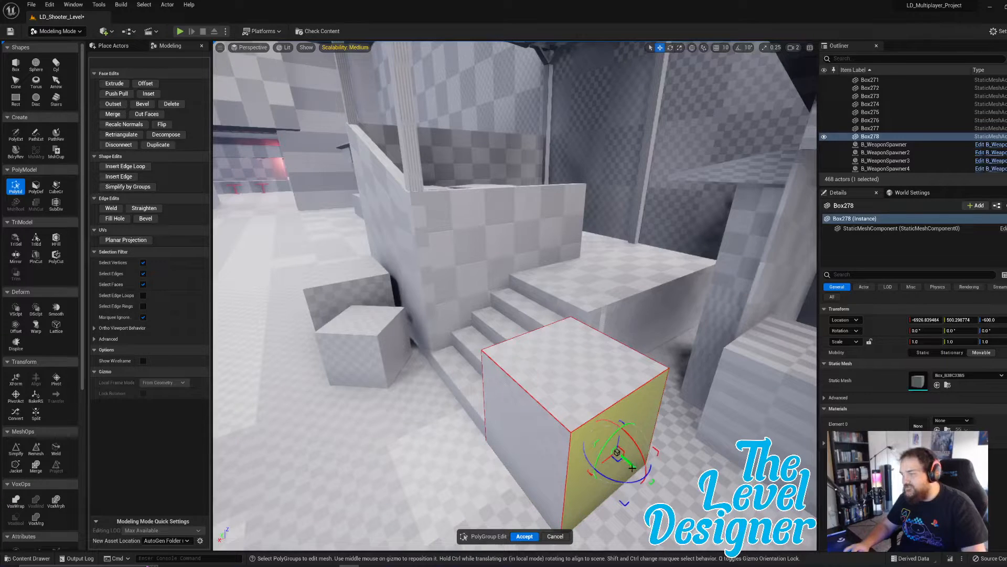
pyautogui.moveTo(631, 467); pyautogui.dragTo(527, 412)
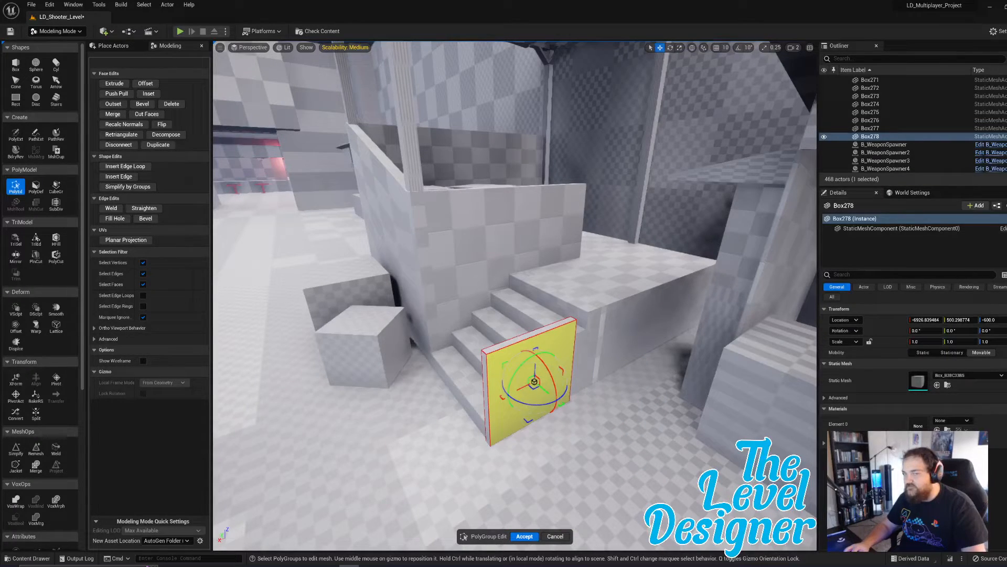
pyautogui.moveTo(526, 412); pyautogui.dragTo(595, 388, button='right')
pyautogui.moveTo(423, 438); pyautogui.dragTo(633, 233)
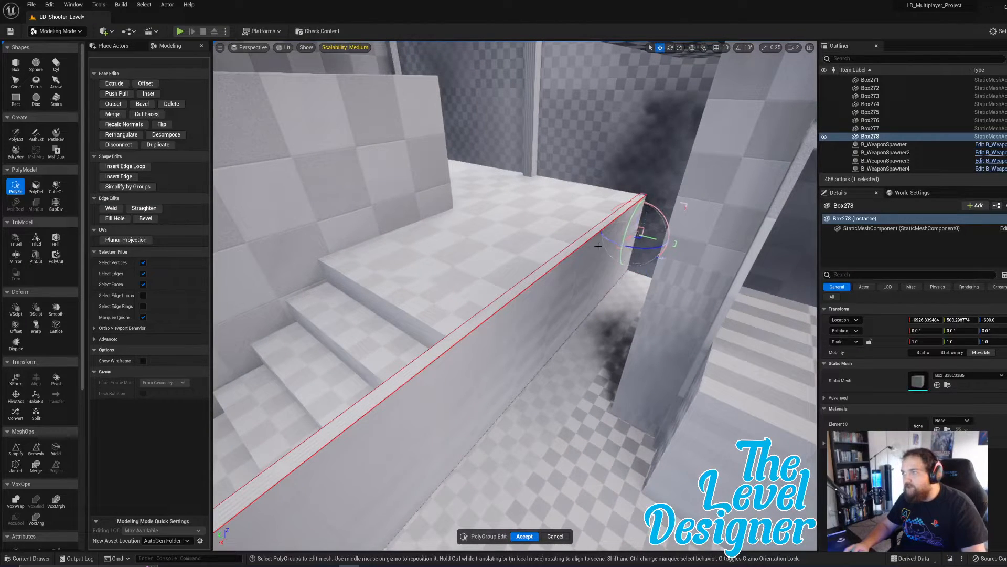
# - Raise the top face of the long thin panel to form a side wall above the stairs and platform, and accept the edit
pyautogui.click(535, 270)
pyautogui.moveTo(535, 270); pyautogui.dragTo(624, 328, button='right')
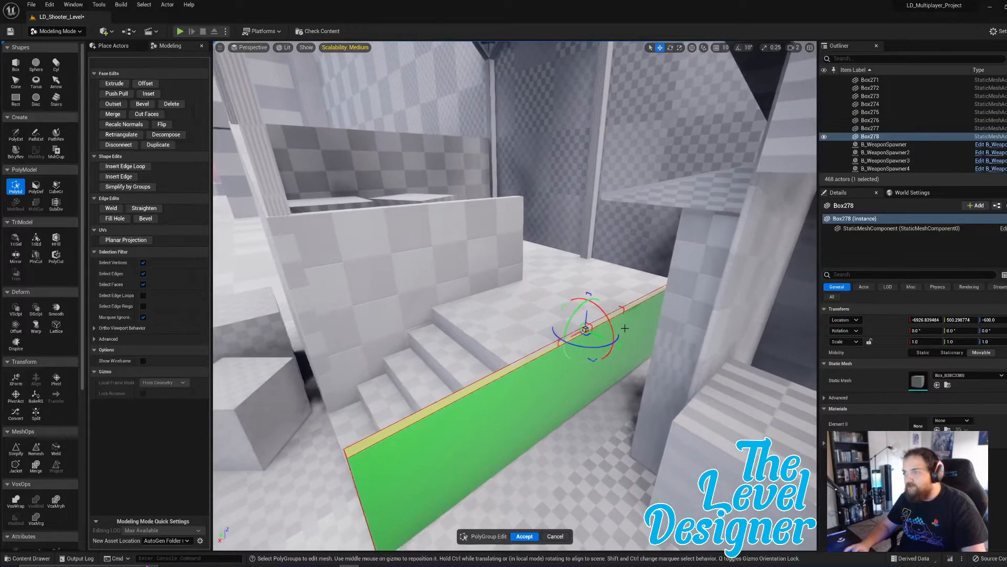
pyautogui.moveTo(586, 313); pyautogui.dragTo(582, 186)
pyautogui.moveTo(583, 186); pyautogui.dragTo(556, 182, button='right')
pyautogui.moveTo(622, 292); pyautogui.dragTo(601, 440, button='right')
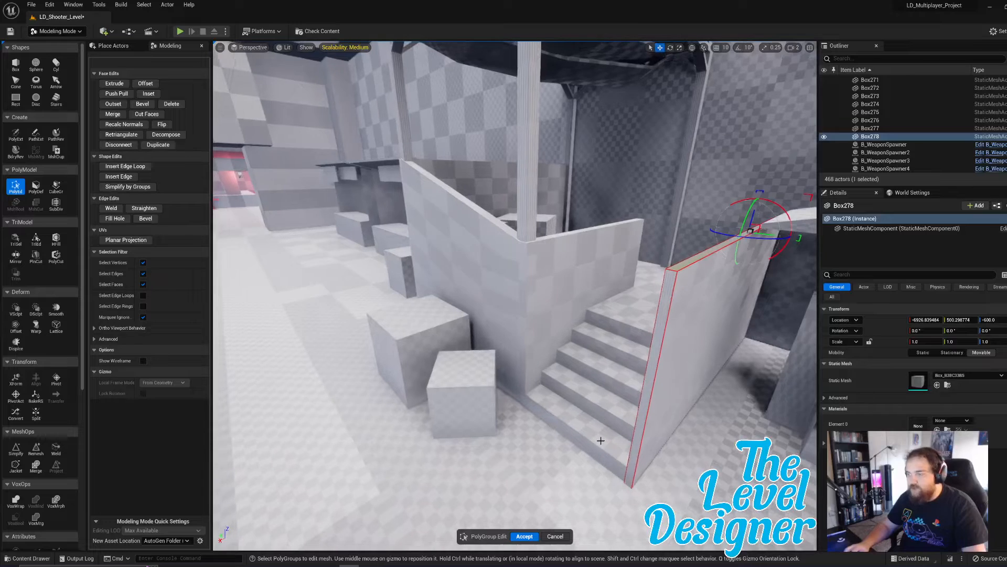
pyautogui.click(525, 536)
# - Duplicate the small cube near the stairs, move the copy to the outer side of the new side wall, and save all changes
pyautogui.click(491, 397)
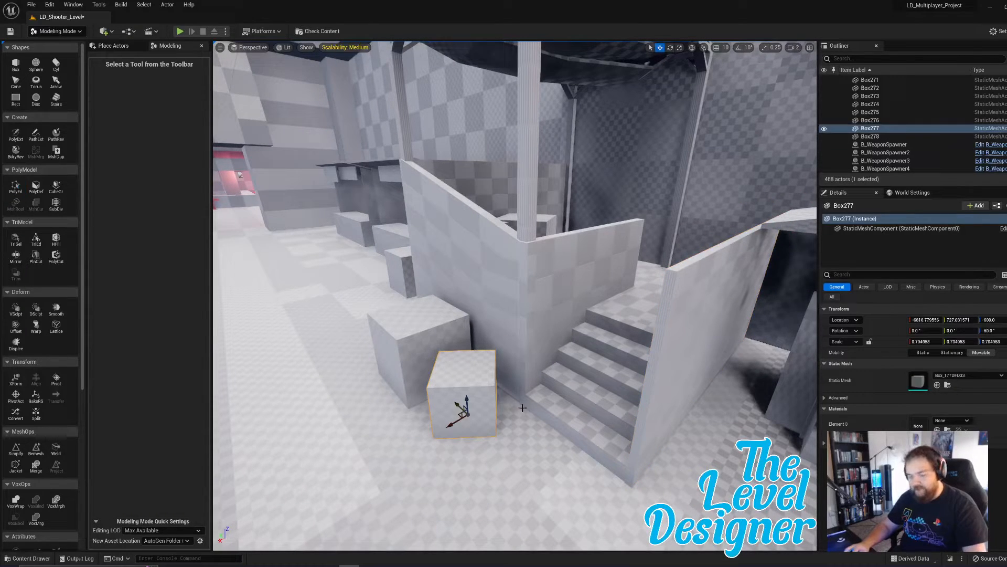
pyautogui.hotkey('ctrl', 'd')
pyautogui.moveTo(459, 413); pyautogui.dragTo(724, 435)
pyautogui.moveTo(724, 435); pyautogui.dragTo(784, 446, button='right')
pyautogui.moveTo(672, 435); pyautogui.dragTo(655, 436, button='right')
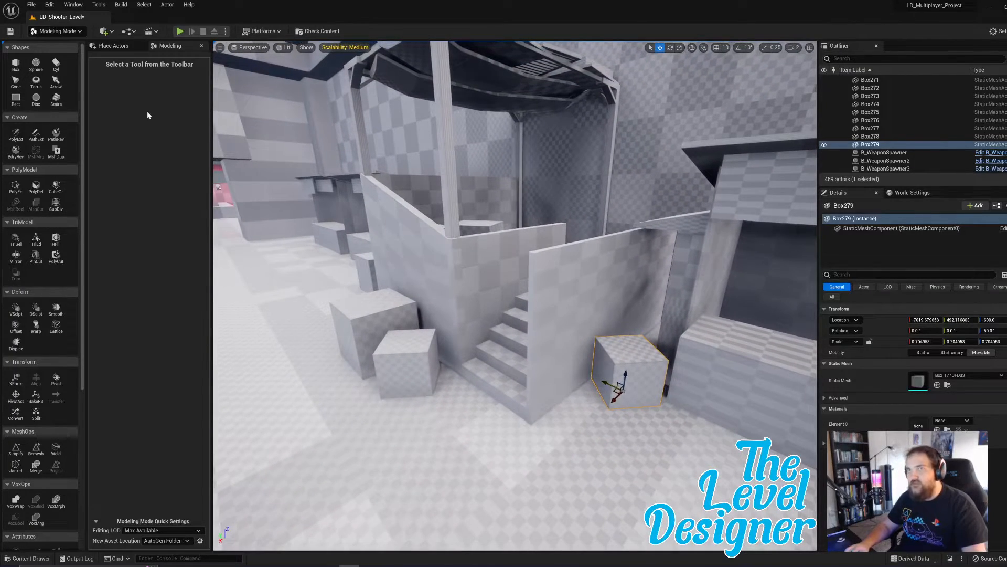
pyautogui.click(29, 5)
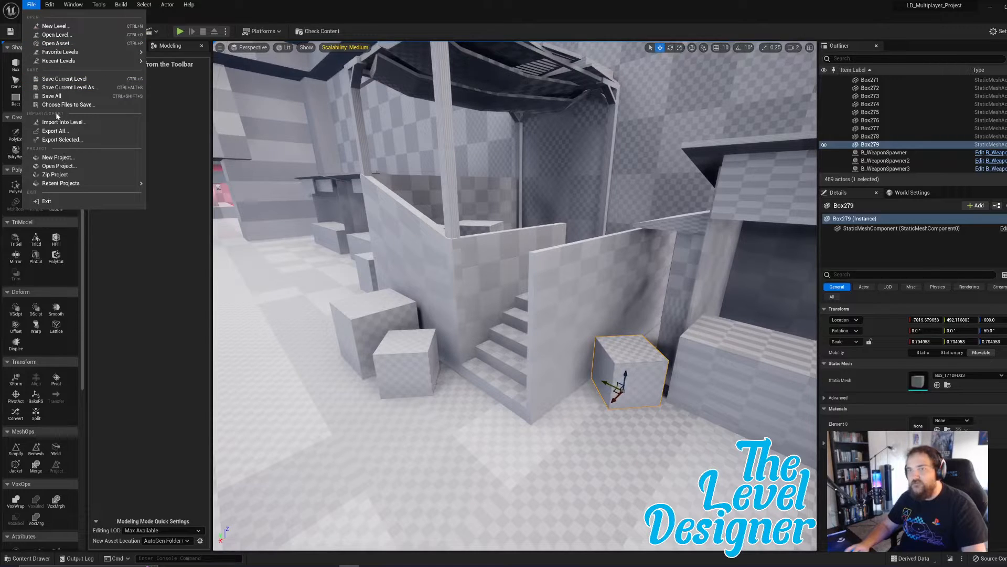
pyautogui.click(56, 97)
# - Set the camera speed to 4 and inspect the finished stair structure and its surroundings from several sides
pyautogui.moveTo(594, 269); pyautogui.dragTo(571, 281, button='right')
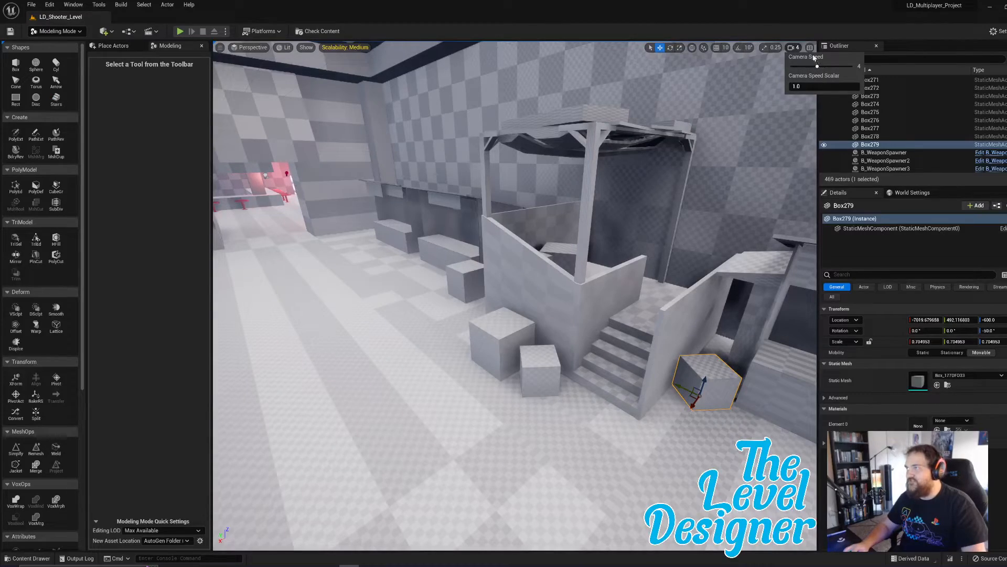
pyautogui.click(797, 50)
pyautogui.moveTo(706, 182); pyautogui.dragTo(703, 202, button='right')
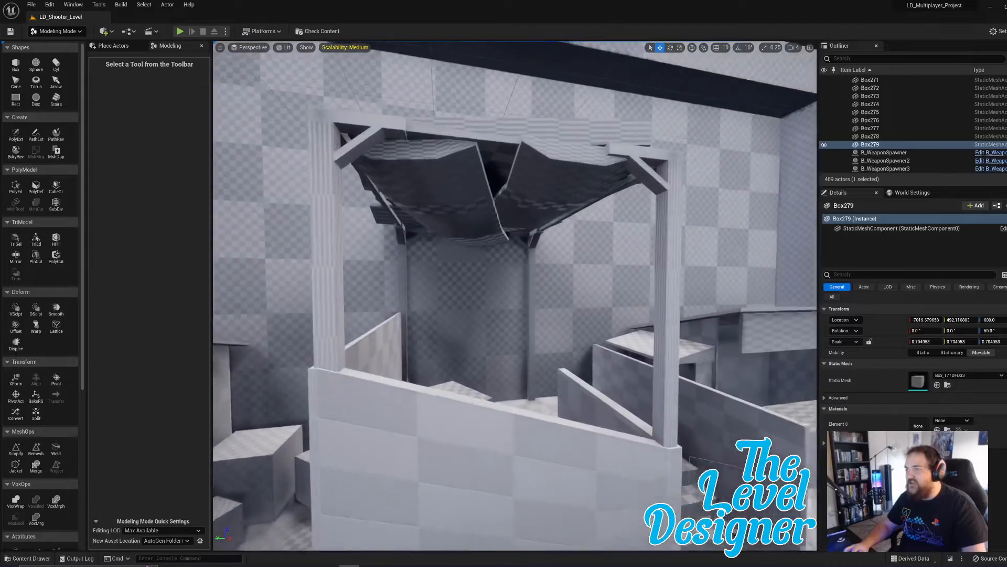
pyautogui.moveTo(499, 302); pyautogui.dragTo(498, 302, button='right')
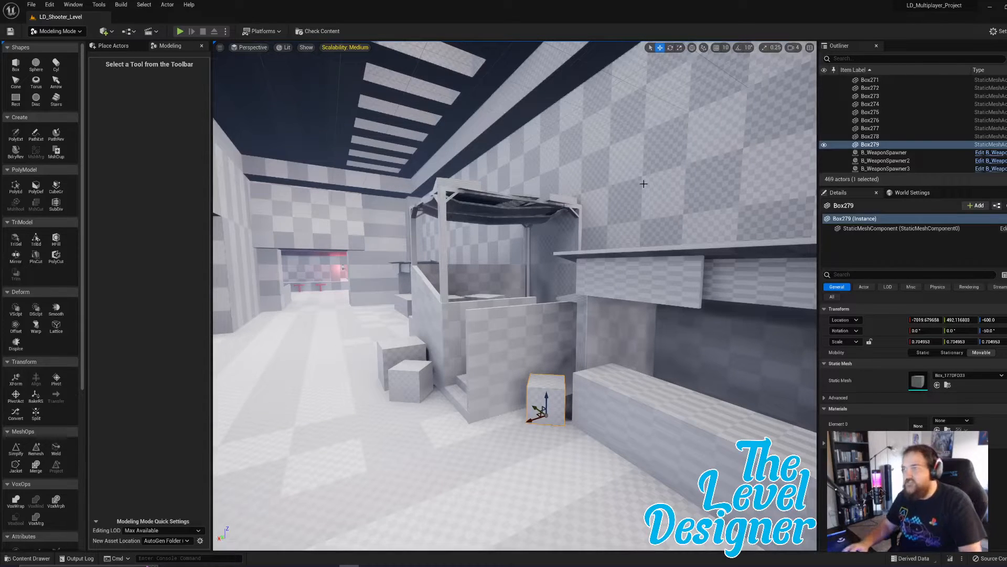
pyautogui.moveTo(545, 214); pyautogui.dragTo(546, 215, button='right')
pyautogui.moveTo(430, 174); pyautogui.dragTo(430, 174, button='right')
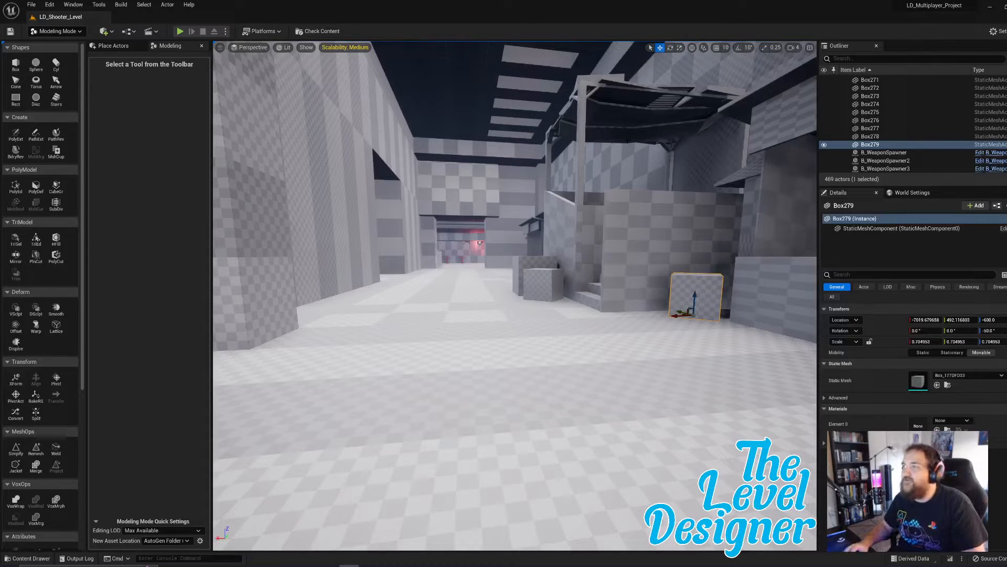
pyautogui.moveTo(430, 174); pyautogui.dragTo(430, 173, button='right')
pyautogui.click(584, 193)
pyautogui.moveTo(583, 193); pyautogui.dragTo(584, 193, button='right')
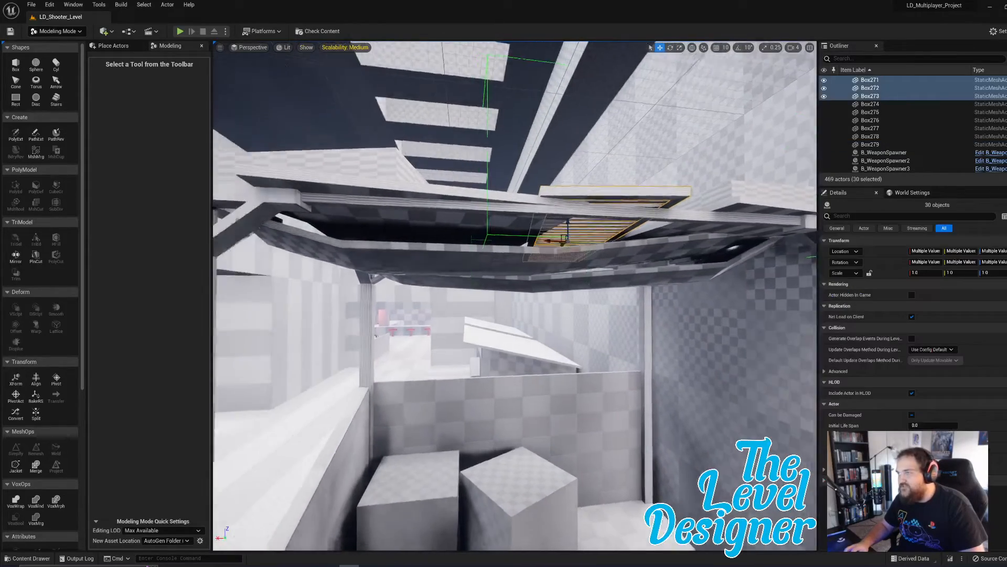
pyautogui.moveTo(504, 173); pyautogui.dragTo(519, 173, button='right')
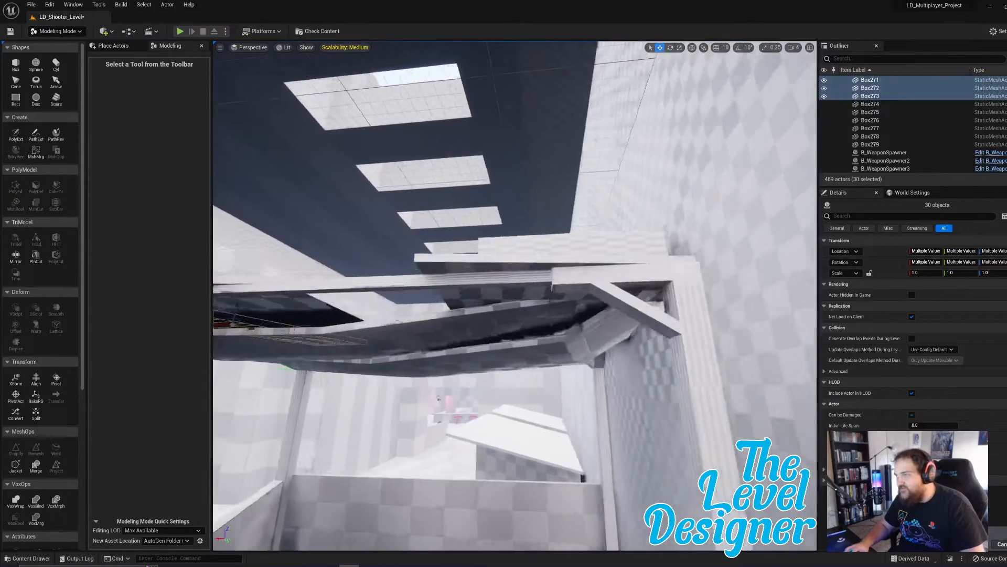
pyautogui.moveTo(514, 294)
pyautogui.mouseDown(button='right')
pyautogui.moveTo(517, 335)
pyautogui.moveTo(501, 294)
pyautogui.mouseUp(button='right')
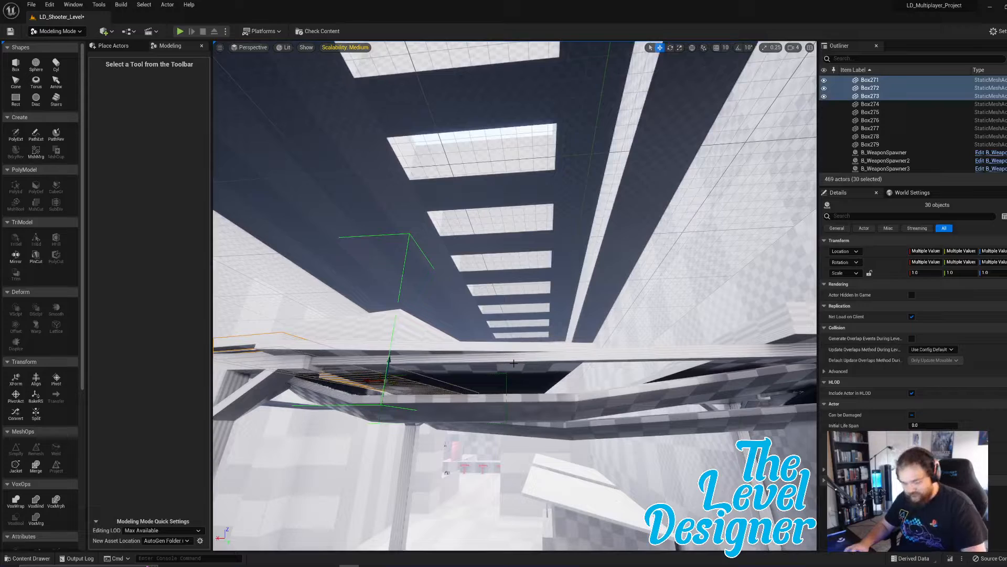
pyautogui.hotkey('ctrl', 'z')
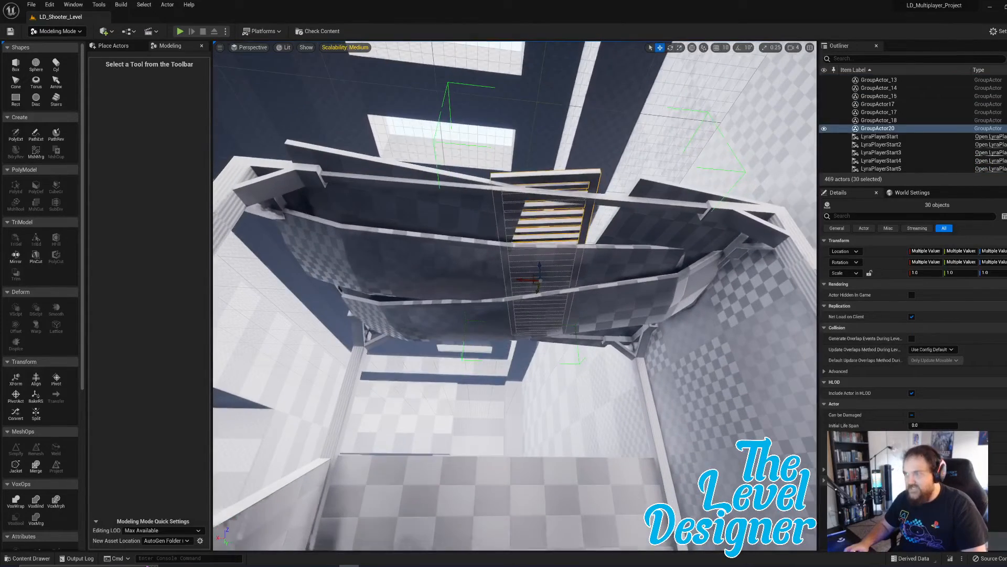
# - Save all unsaved changes to the shooter level
pyautogui.moveTo(580, 170); pyautogui.dragTo(579, 171, button='right')
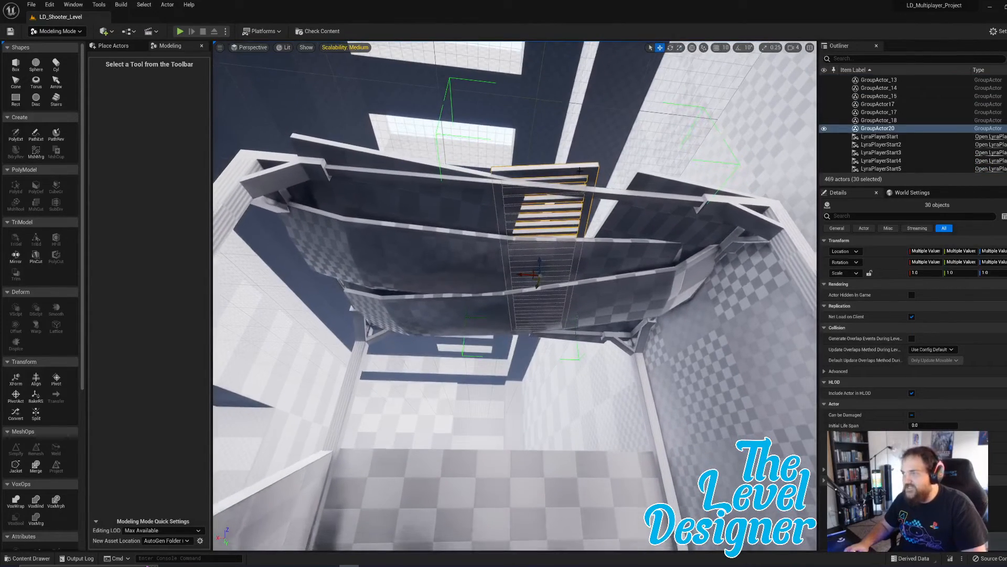
pyautogui.moveTo(583, 289); pyautogui.dragTo(577, 270, button='right')
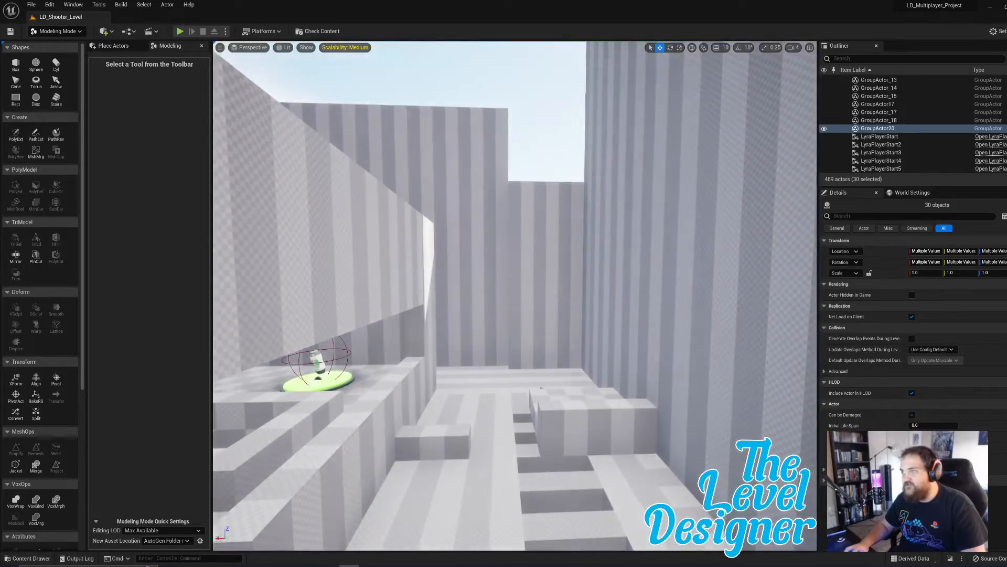
pyautogui.click(545, 136)
pyautogui.moveTo(545, 137); pyautogui.dragTo(576, 270, button='right')
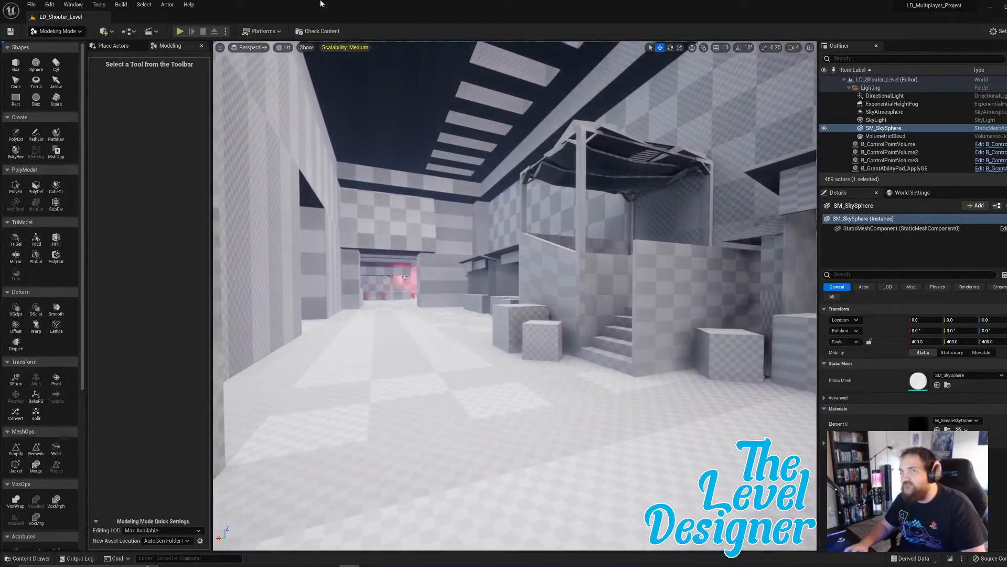
pyautogui.click(31, 5)
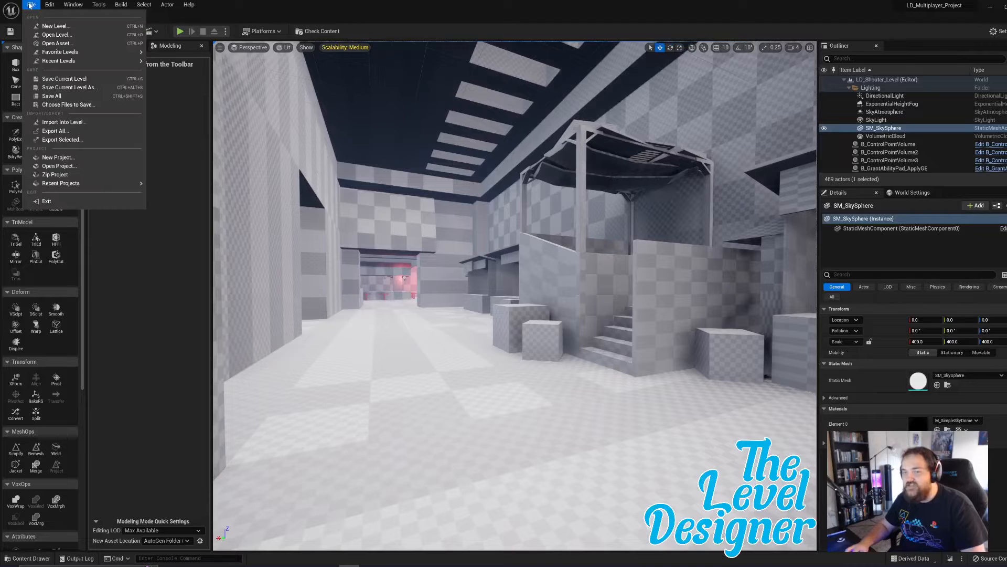
pyautogui.click(75, 97)
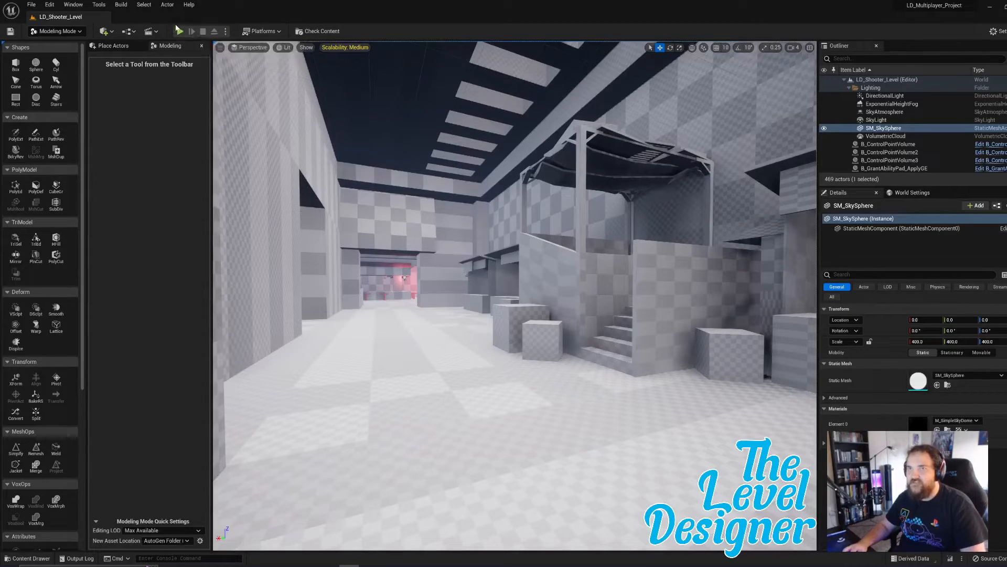
# - Start a play test of the level and run across the courtyard and up the long ramp to the weapon pad
pyautogui.hotkey('alt', 'p')
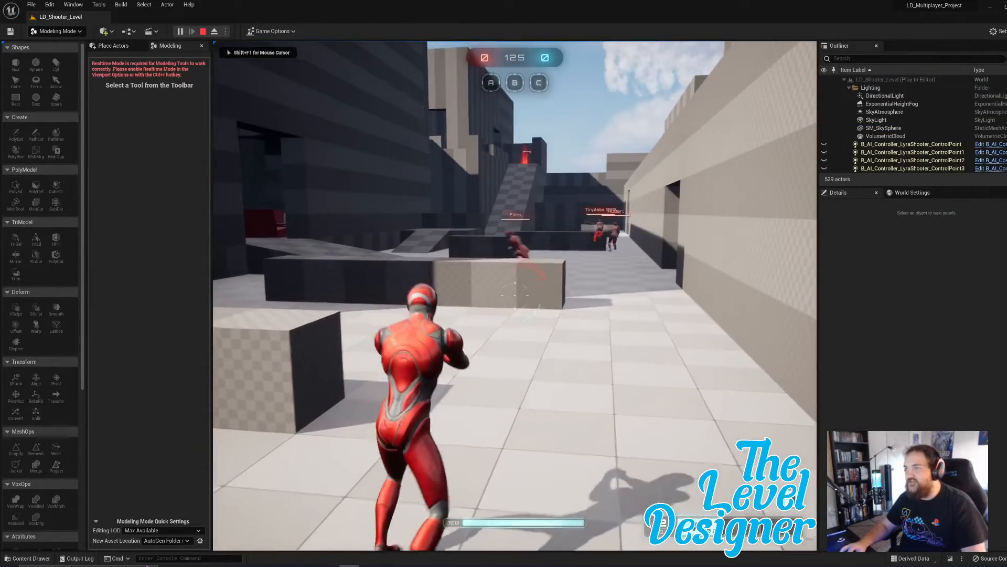
pyautogui.press('w')
pyautogui.press('w')
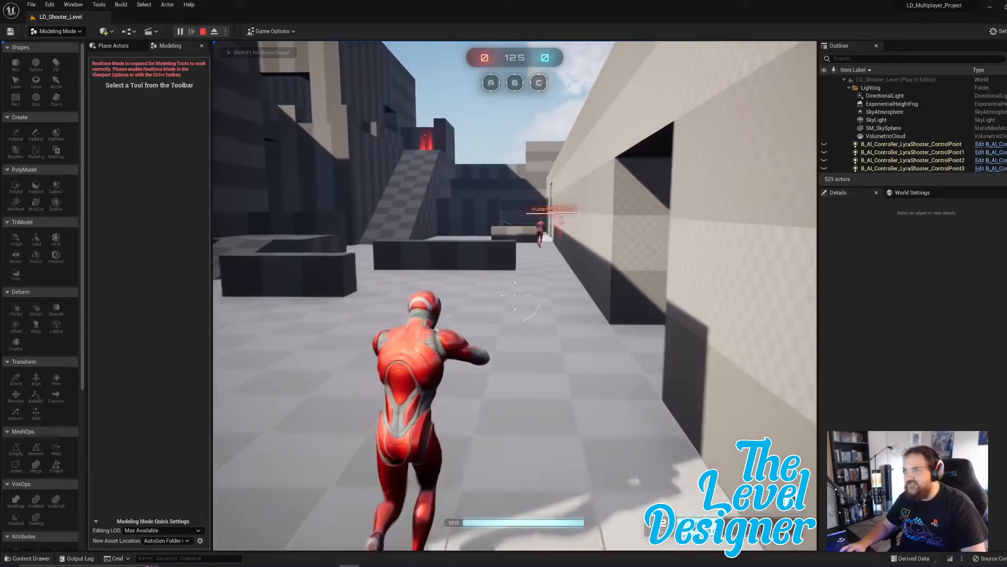
pyautogui.press('w')
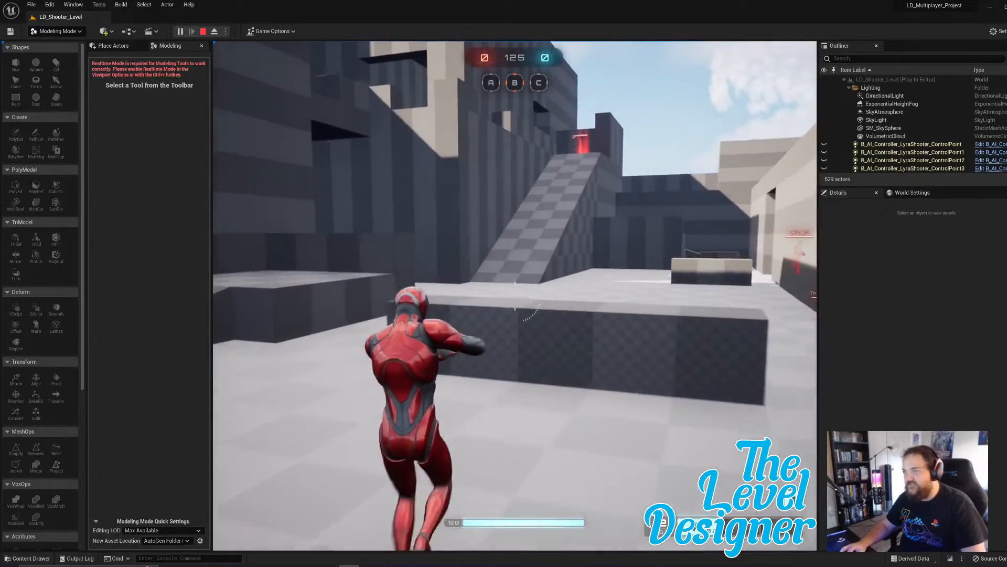
pyautogui.press('w')
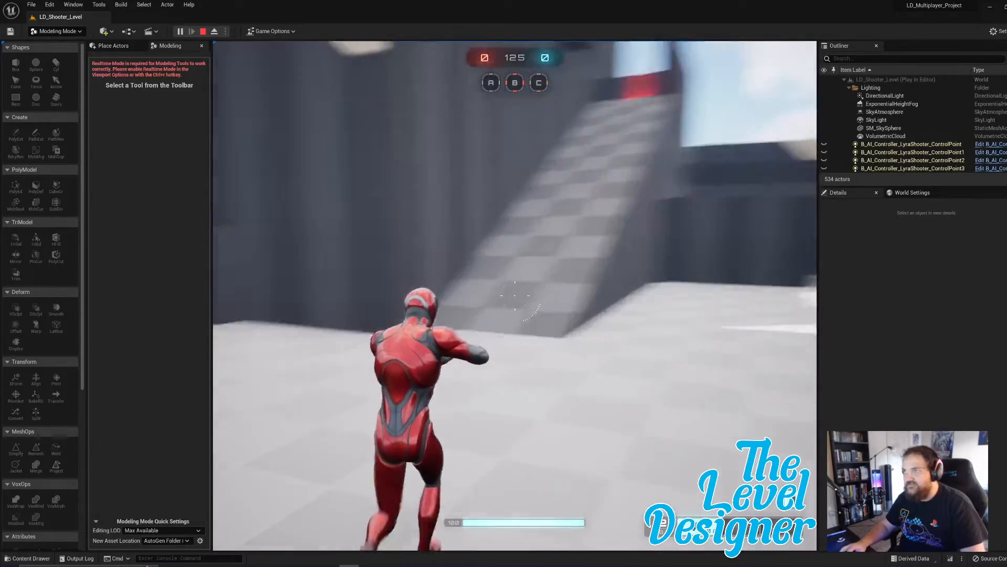
pyautogui.press('w')
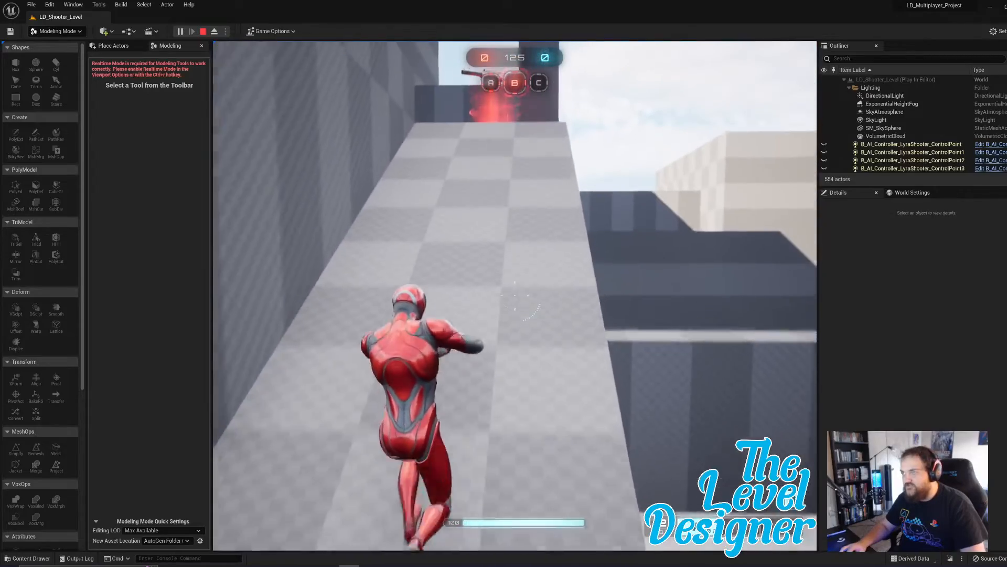
pyautogui.press('w')
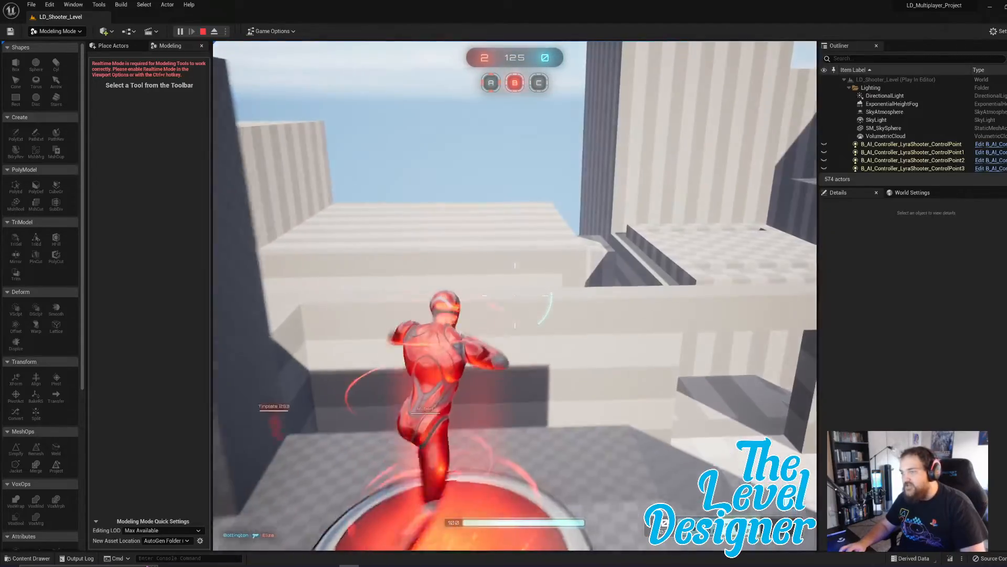
# - Jump down from the weapon pad ledge and check the route through the lower passages between the tall walls
pyautogui.press('w')
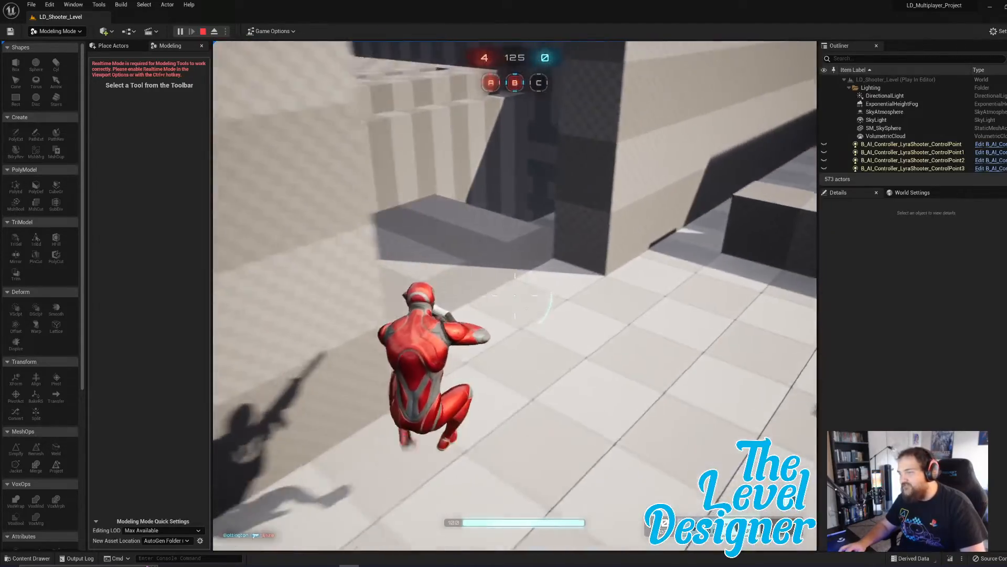
pyautogui.press('w')
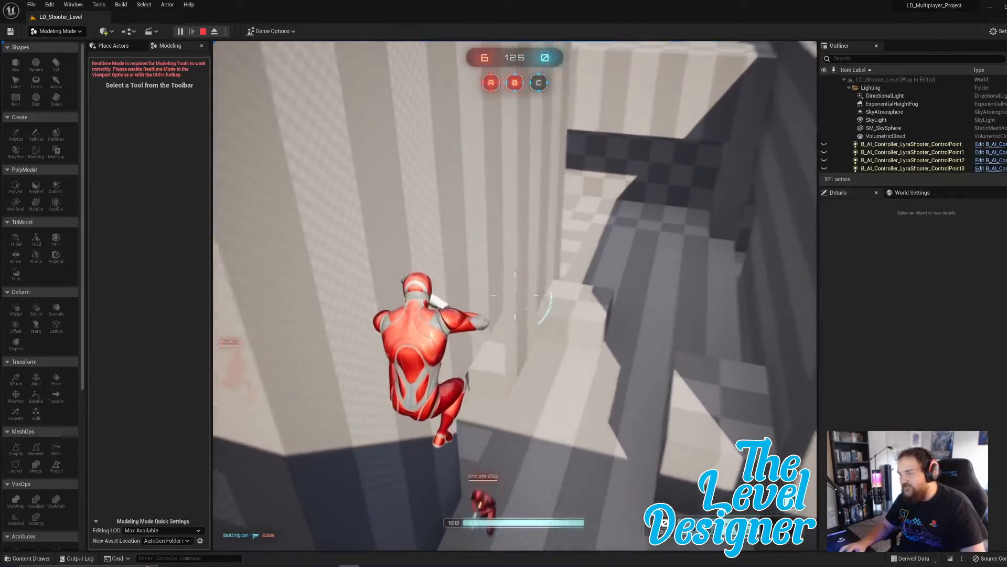
pyautogui.press('w')
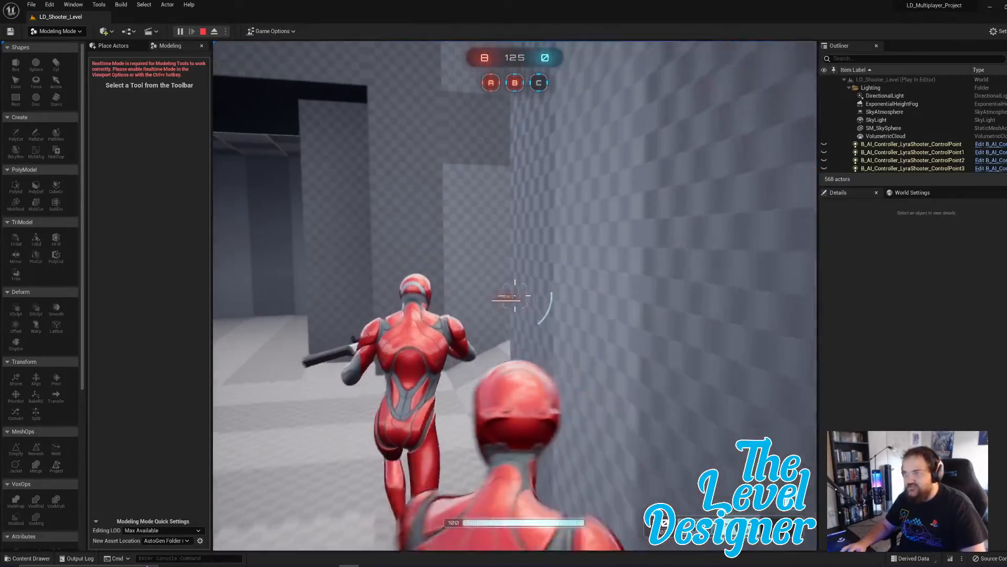
pyautogui.press('w')
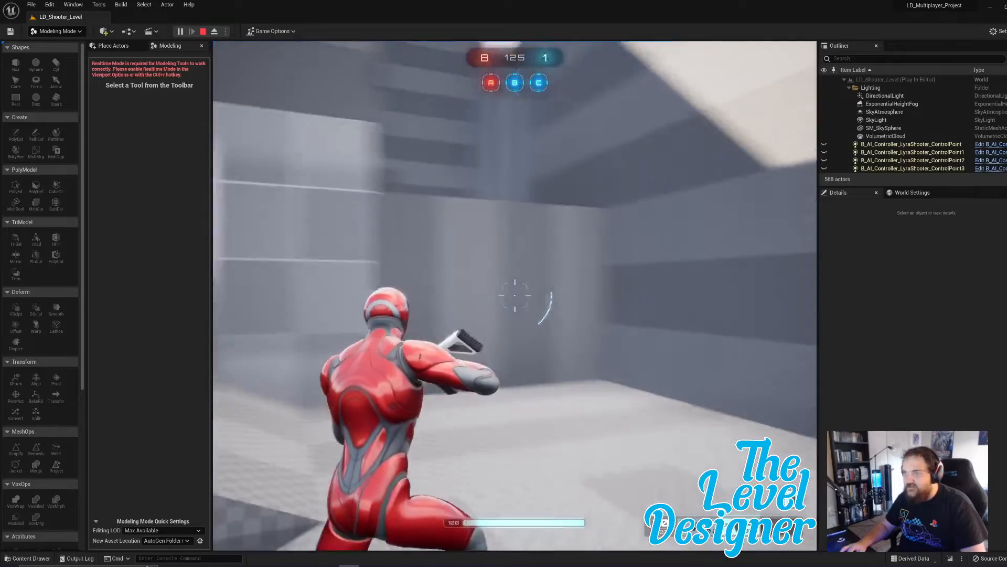
pyautogui.press('w')
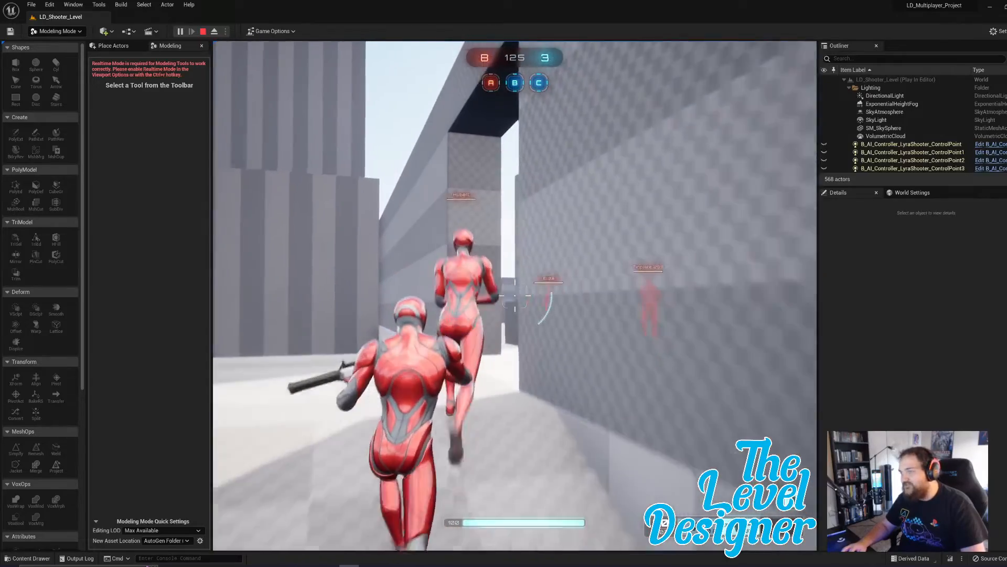
# - Follow the bots across the open yard to the bar building's entrance and fire a shot
pyautogui.press('w')
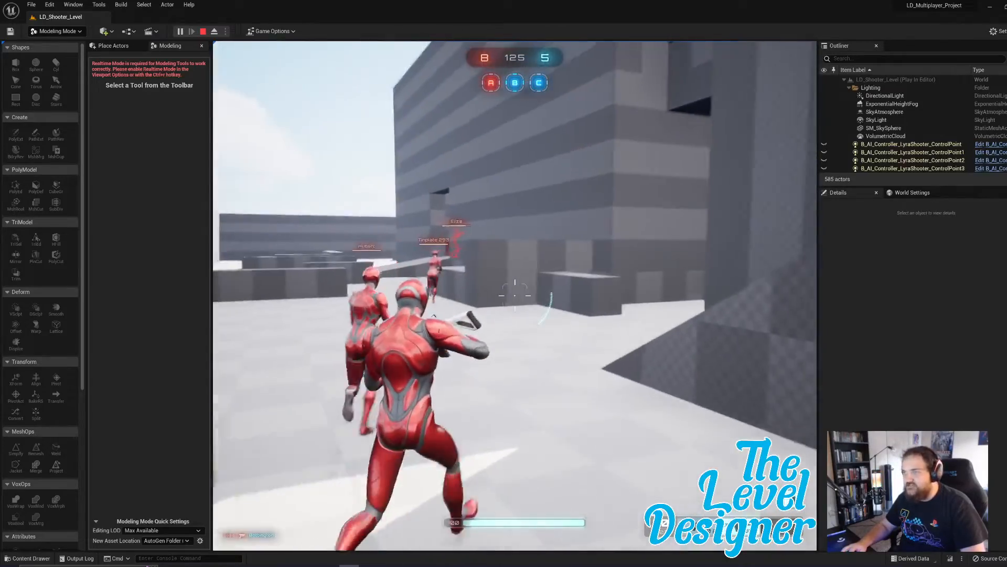
pyautogui.press('w')
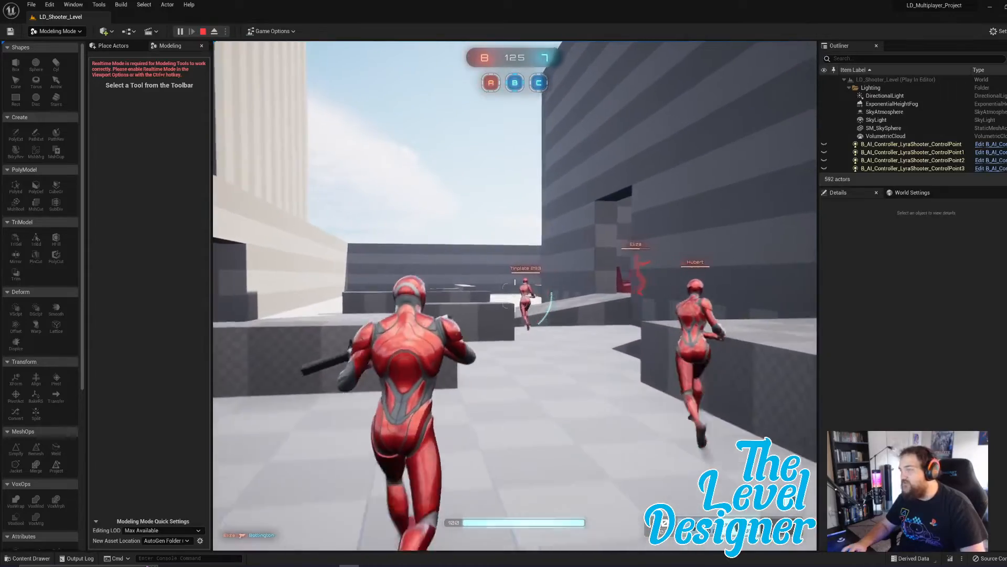
pyautogui.press('w')
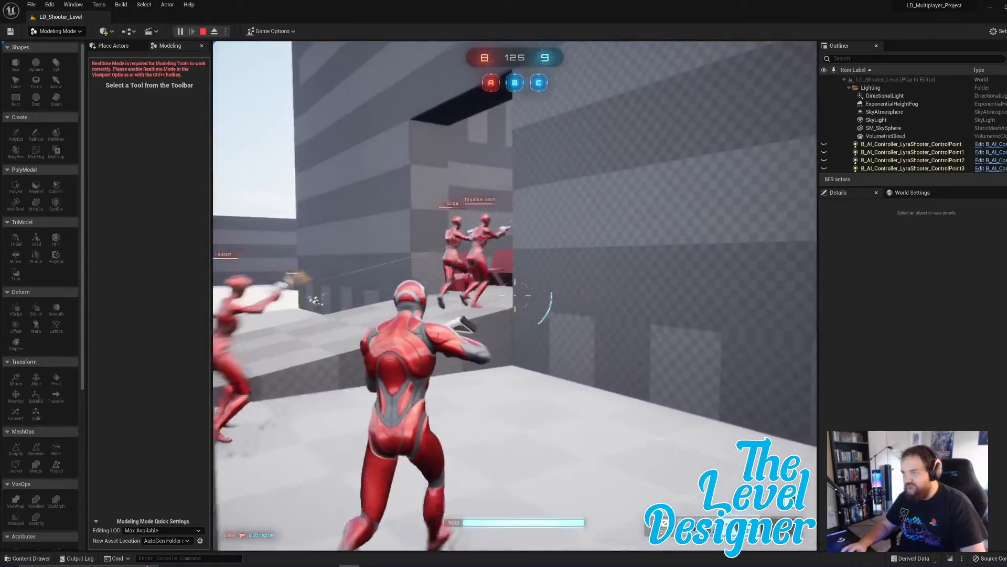
pyautogui.press('w')
pyautogui.click(514, 295)
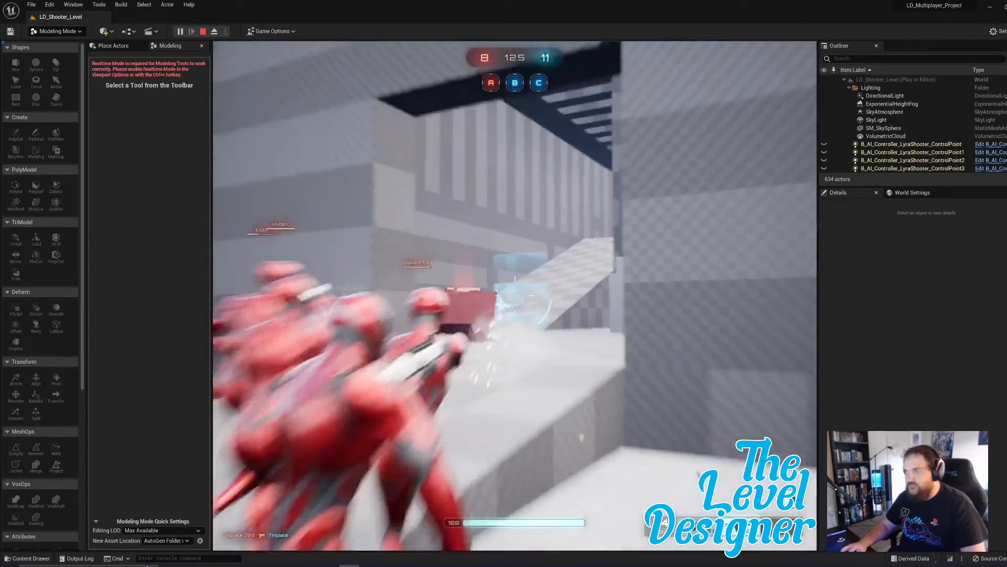
# - Play-test the bar interior, running through the control point and past the ramp, stools and bar counter
pyautogui.press('w')
pyautogui.press('w')
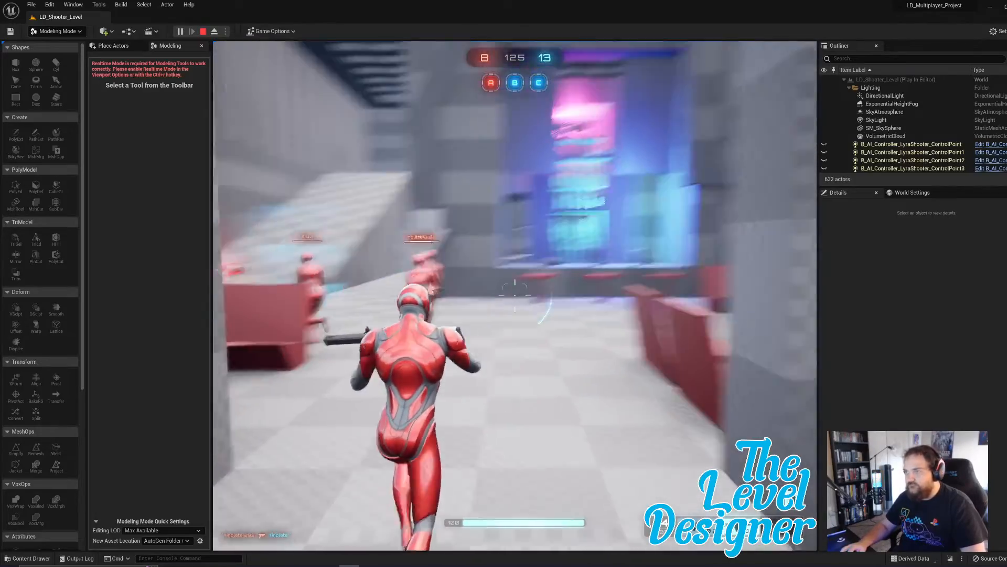
pyautogui.press('w')
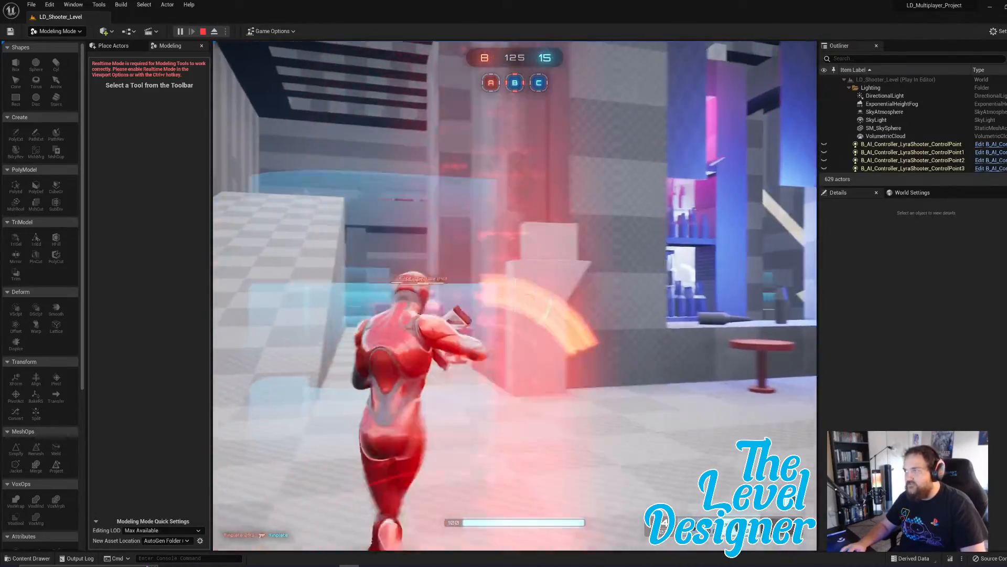
pyautogui.press('w')
pyautogui.press('w')
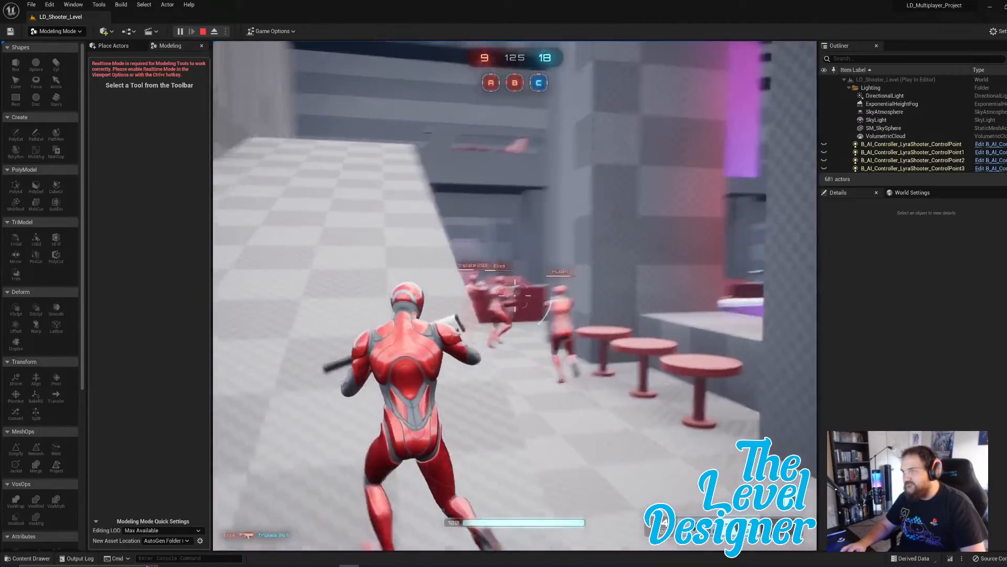
pyautogui.press('w')
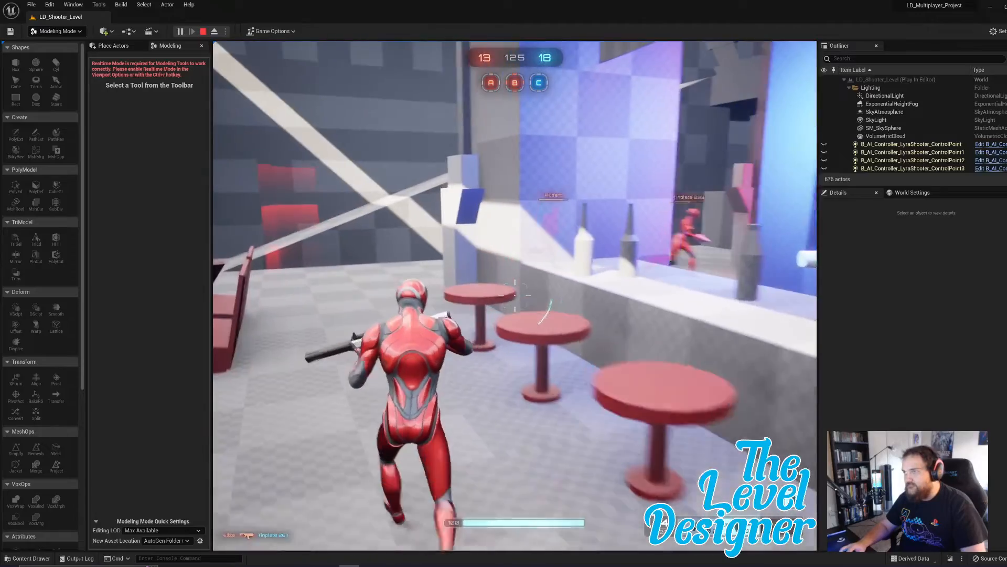
pyautogui.press('w')
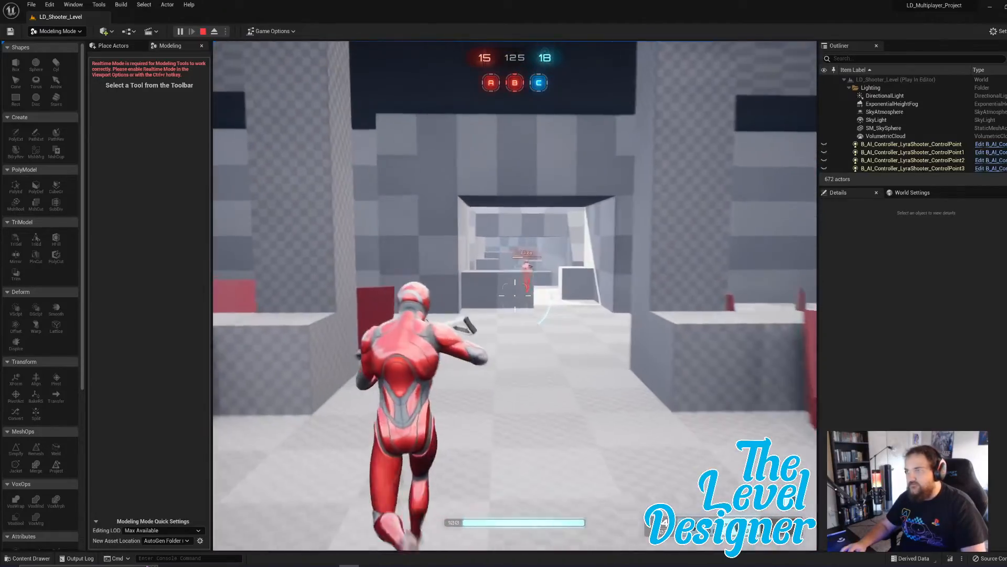
# - Run out of the bar and along the hall with cover blocks to the roofed stair structure
pyautogui.press('w')
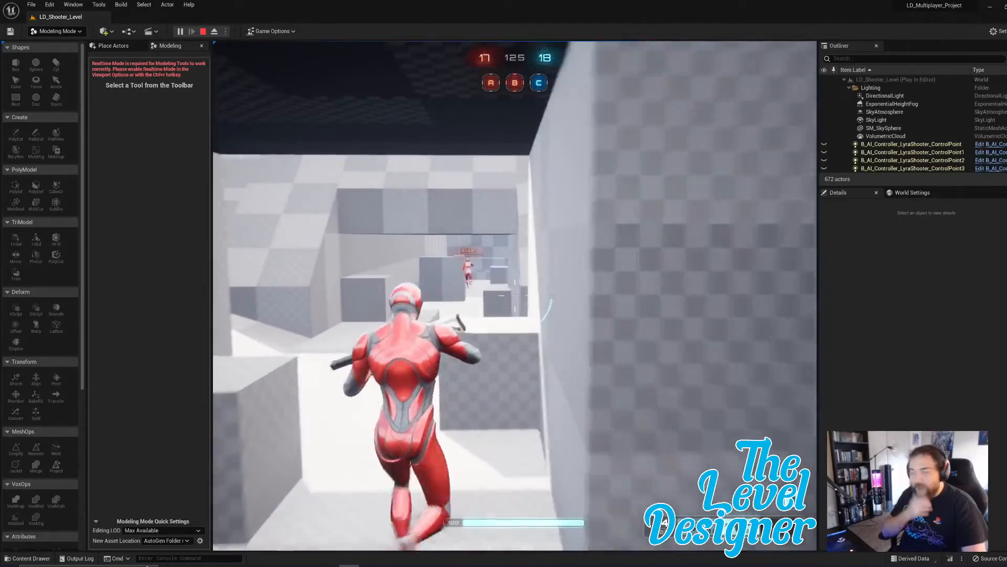
pyautogui.press('w')
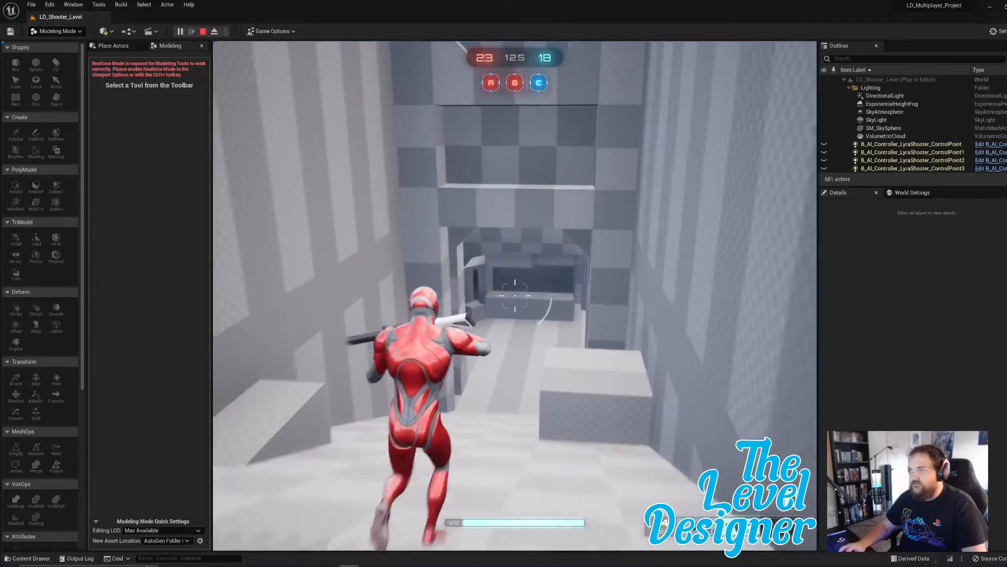
pyautogui.press('w')
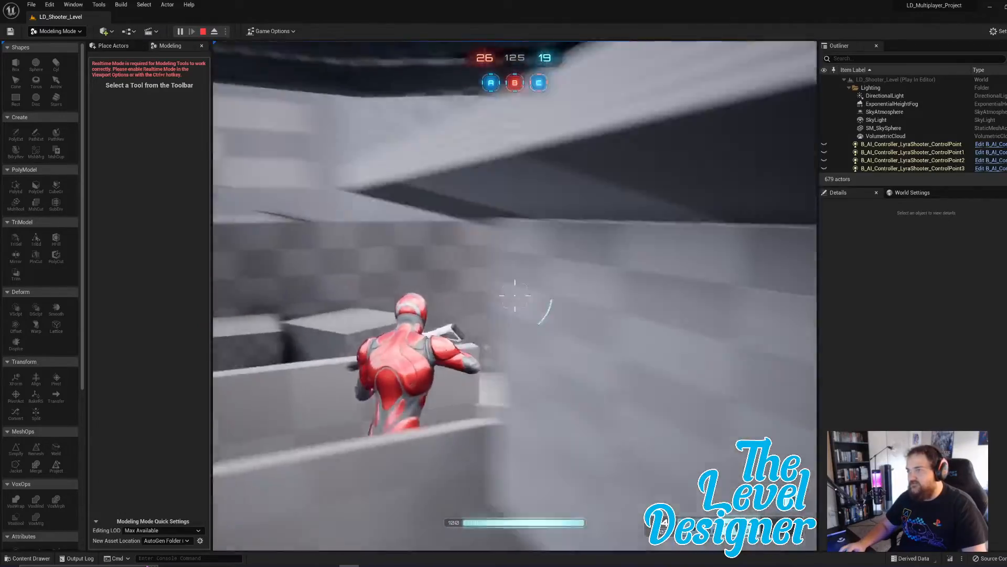
# - Test the roofed stair platform's cover by jumping and crouching behind its low walls
pyautogui.press('w')
pyautogui.press('space')
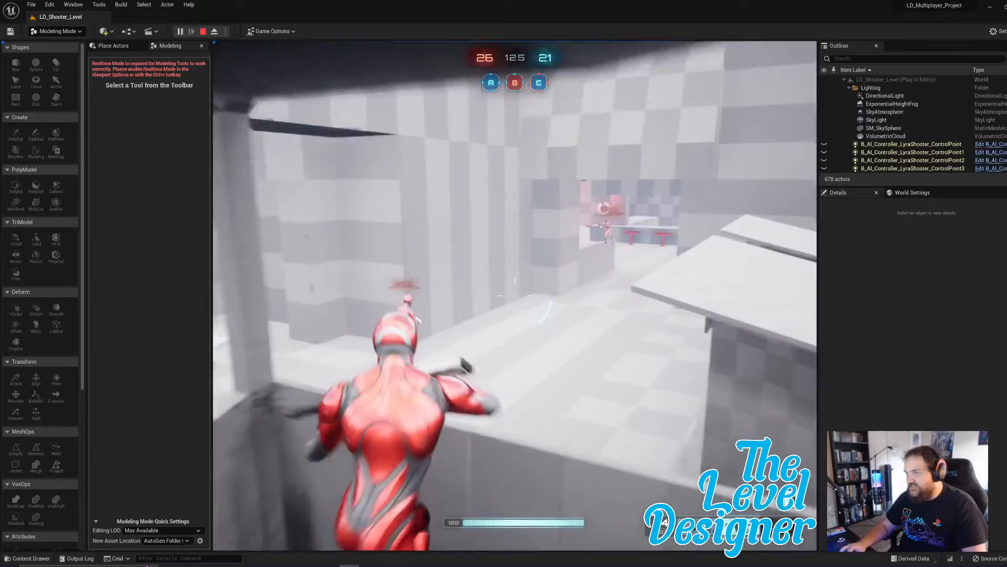
pyautogui.press('c')
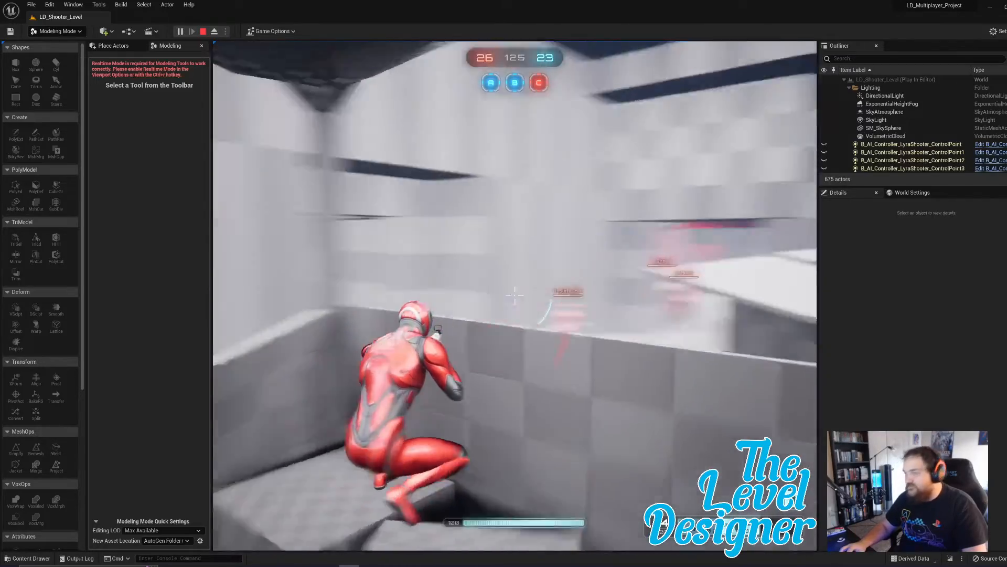
pyautogui.press('c')
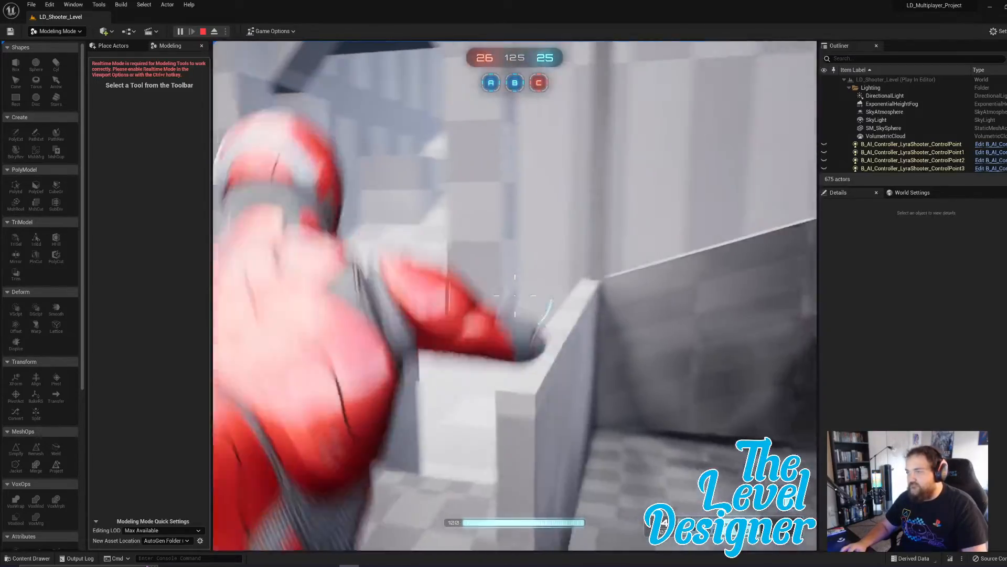
# - Run from the stair structure through the adjoining rooms and pick up the weapon from the red pad
pyautogui.press('w')
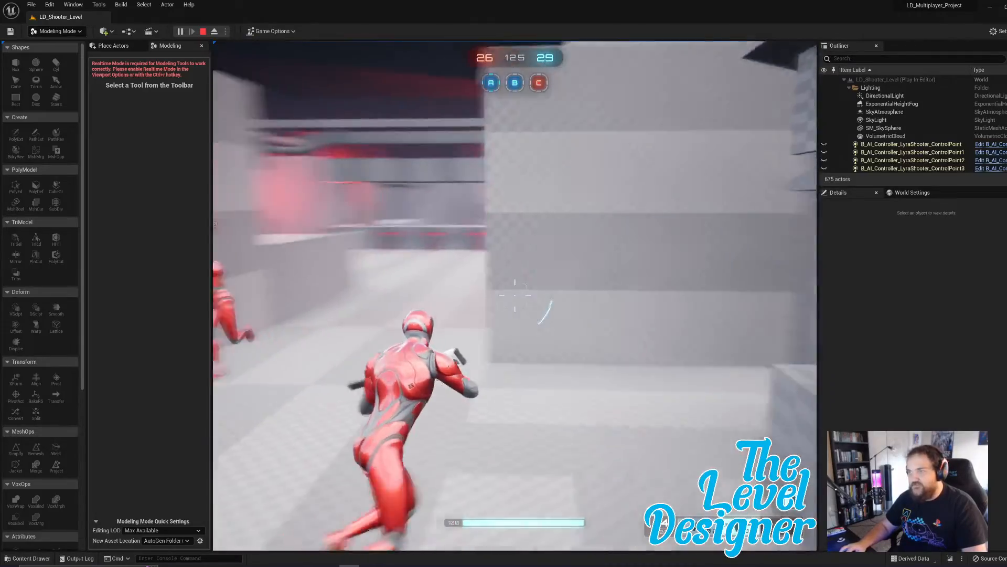
pyautogui.press('w')
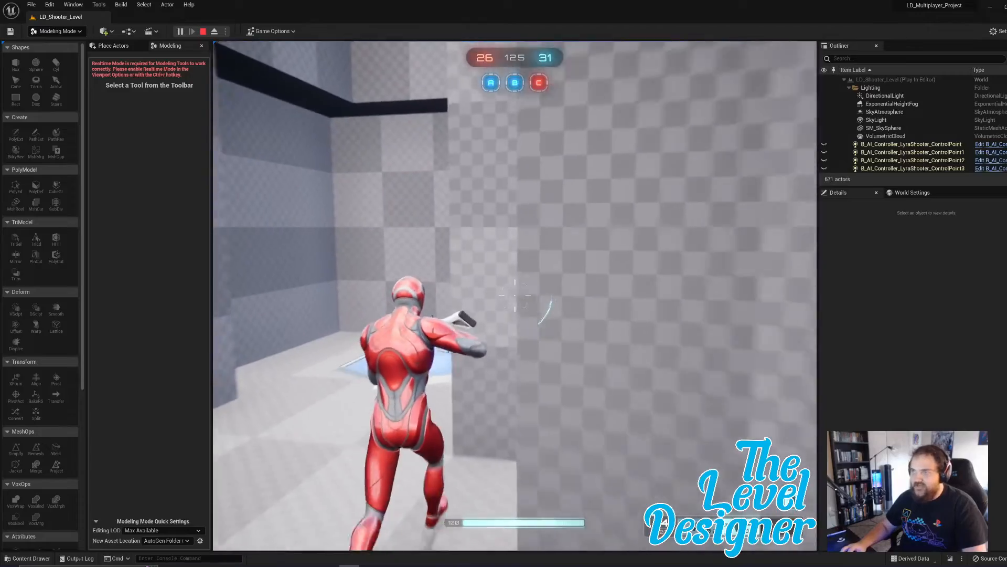
pyautogui.press('w')
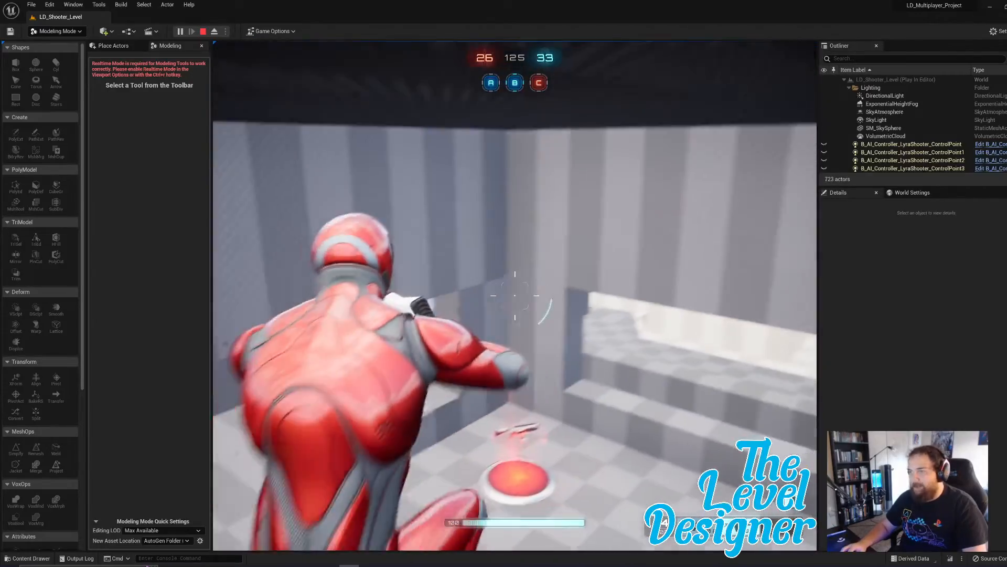
pyautogui.press('w')
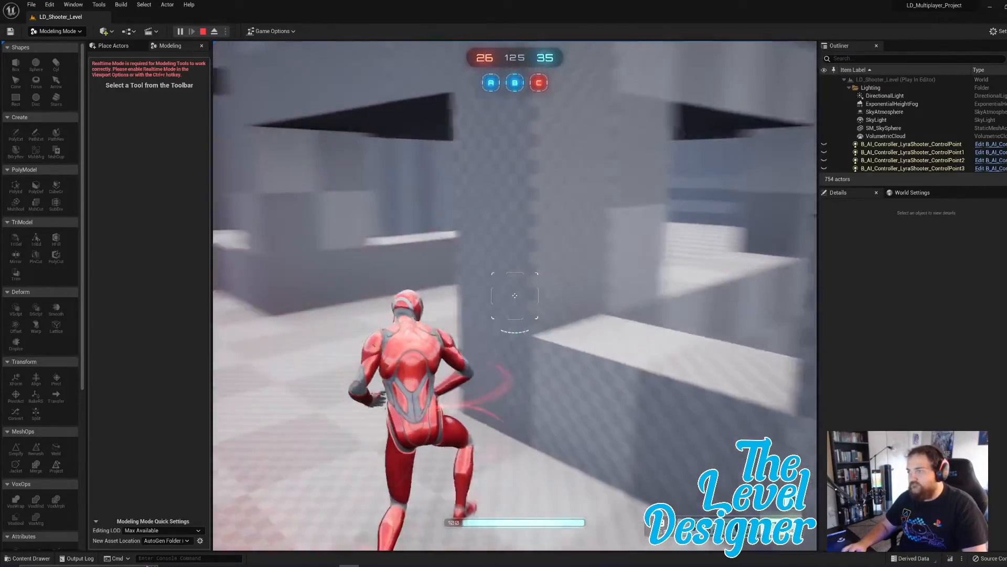
pyautogui.press('w')
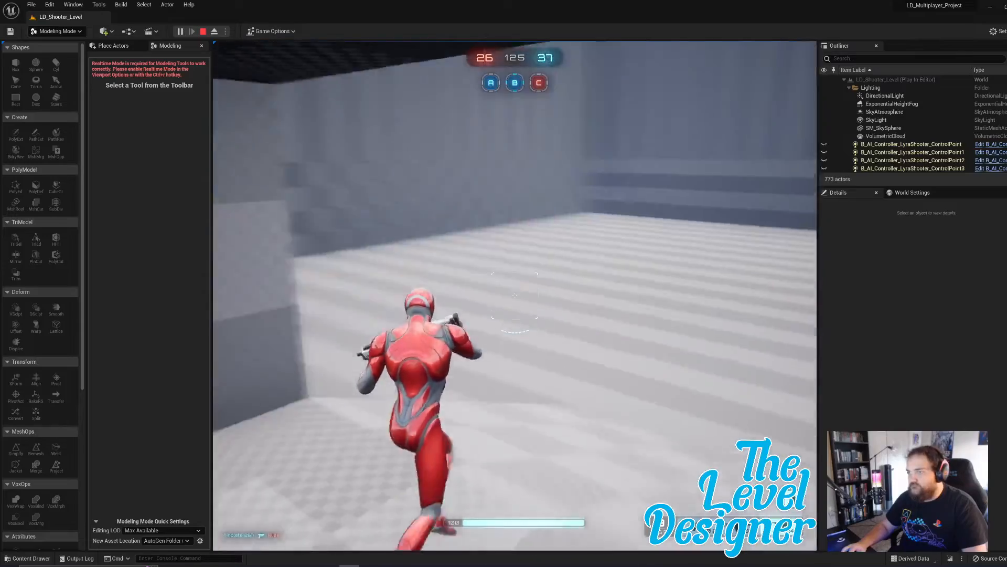
# - Run and jump through the tall-walled room and across the upper floor with the row of rectangular openings
pyautogui.press('w')
pyautogui.press('space')
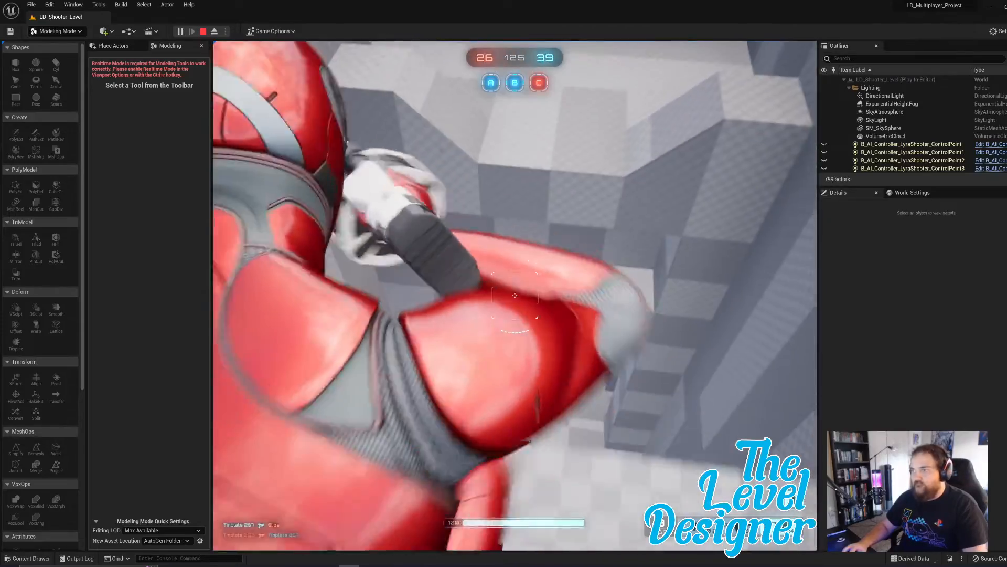
pyautogui.press('w')
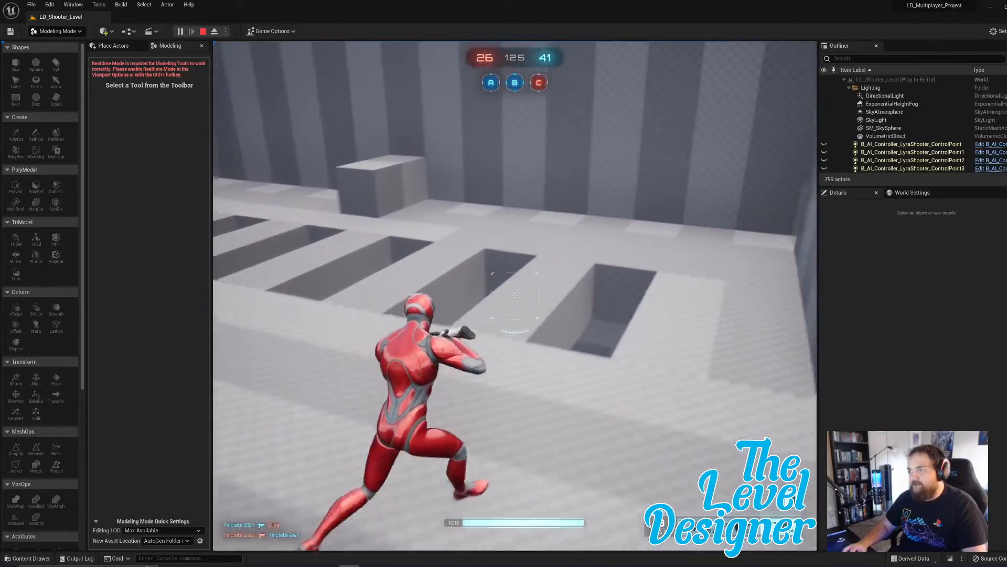
pyautogui.press('w')
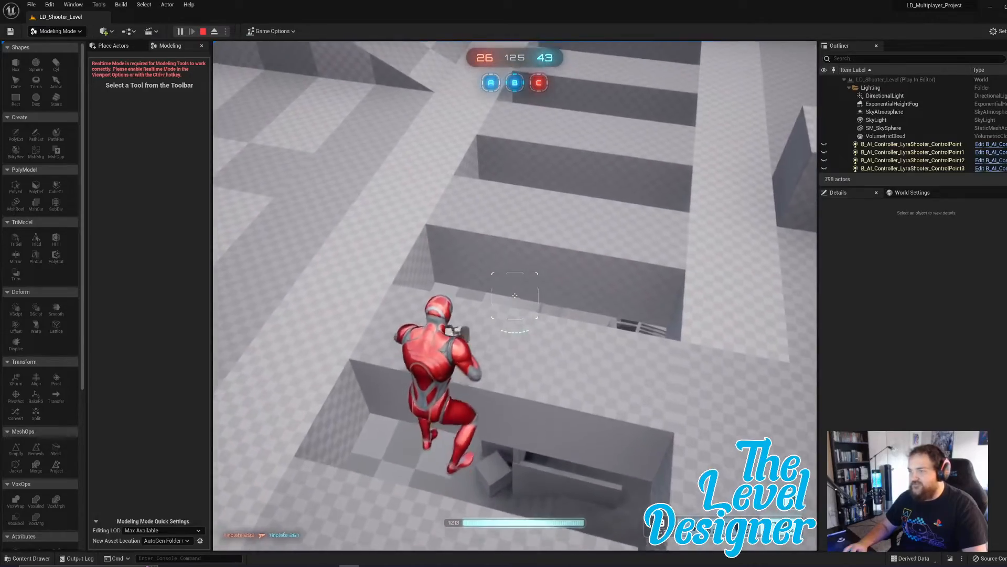
pyautogui.press('w')
pyautogui.press('w')
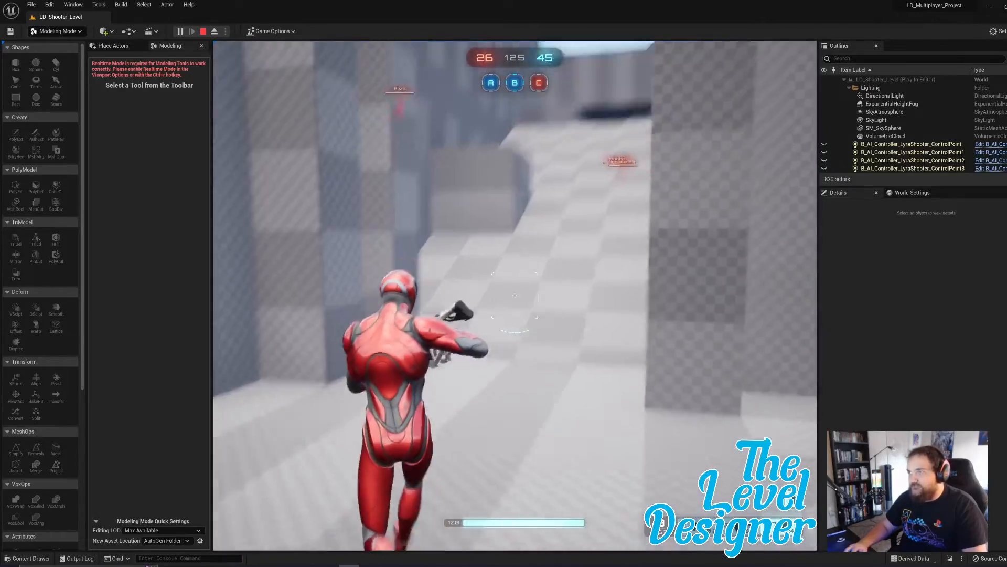
# - Run along the wide walled lane and into the covered passage that leads toward the bar
pyautogui.press('w')
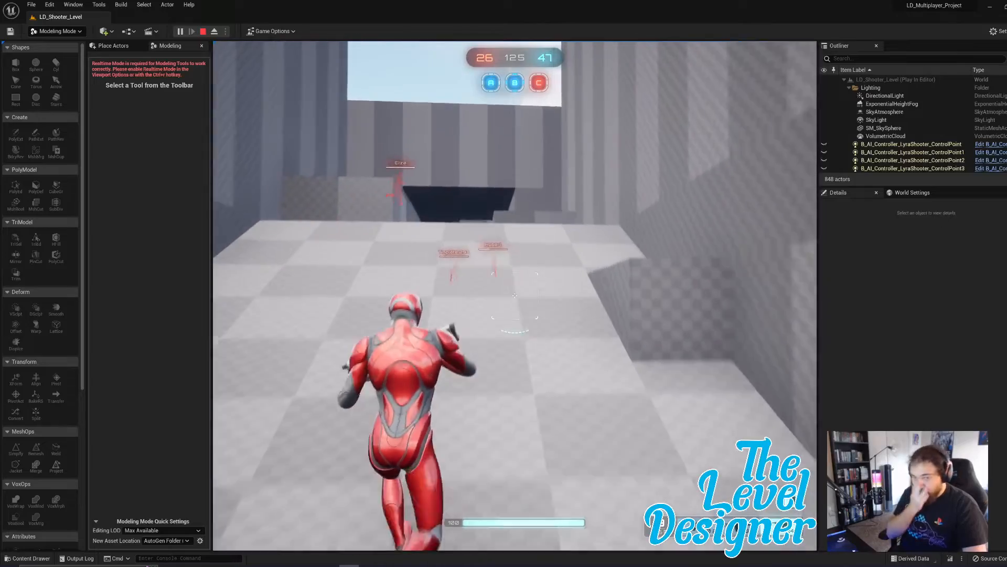
pyautogui.press('w')
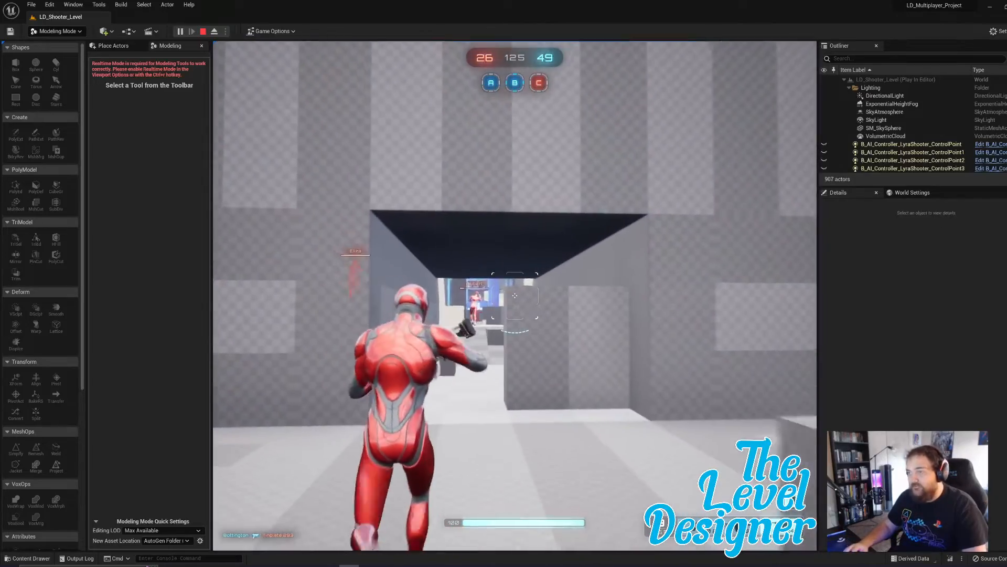
pyautogui.press('w')
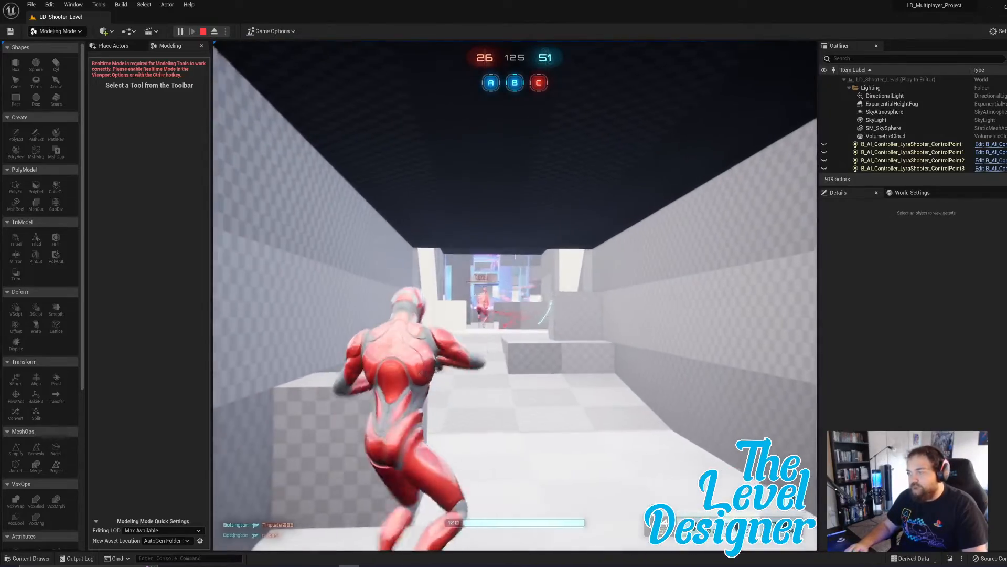
# - Aim down sights and shoot at enemies from inside the covered passage while strafing beside the cover block
pyautogui.press('w')
pyautogui.rightClick(515, 295)
pyautogui.click(515, 295)
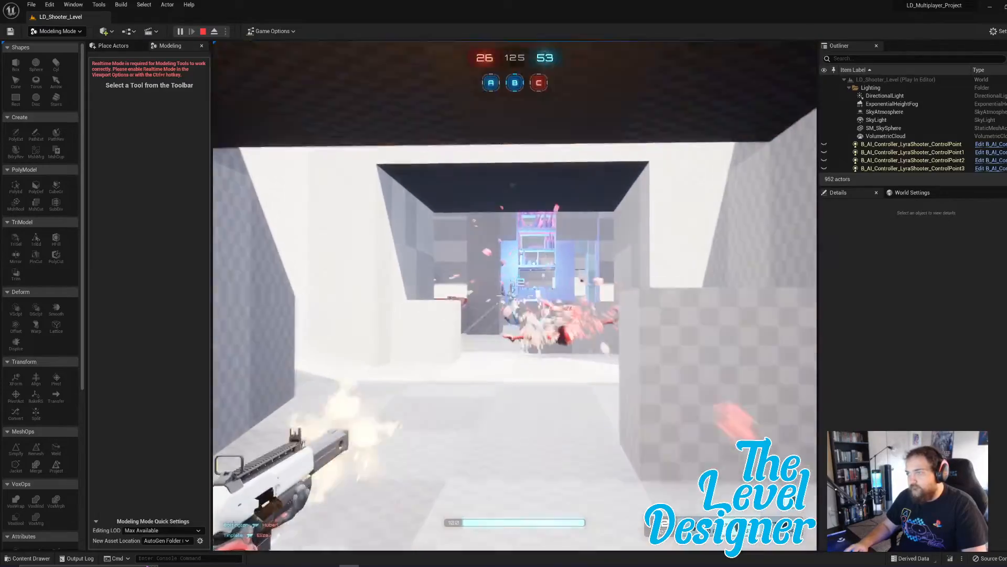
pyautogui.press('d')
pyautogui.click(514, 296)
pyautogui.press('a')
pyautogui.press('d')
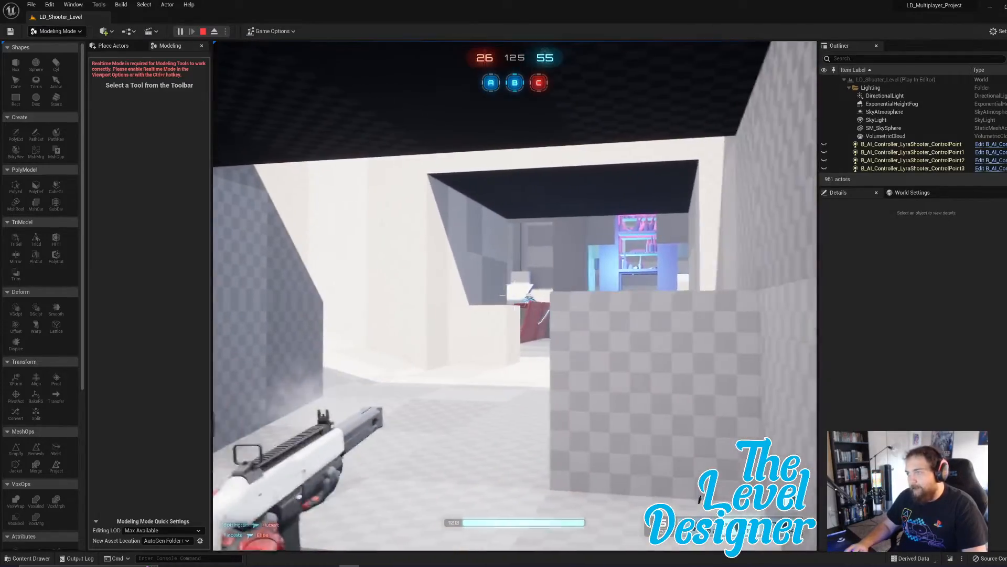
# - Test the passage's cover block by strafing and crouching behind it, and fire toward the bar
pyautogui.press('a')
pyautogui.press('d')
pyautogui.press('w')
pyautogui.press('c')
pyautogui.press('c')
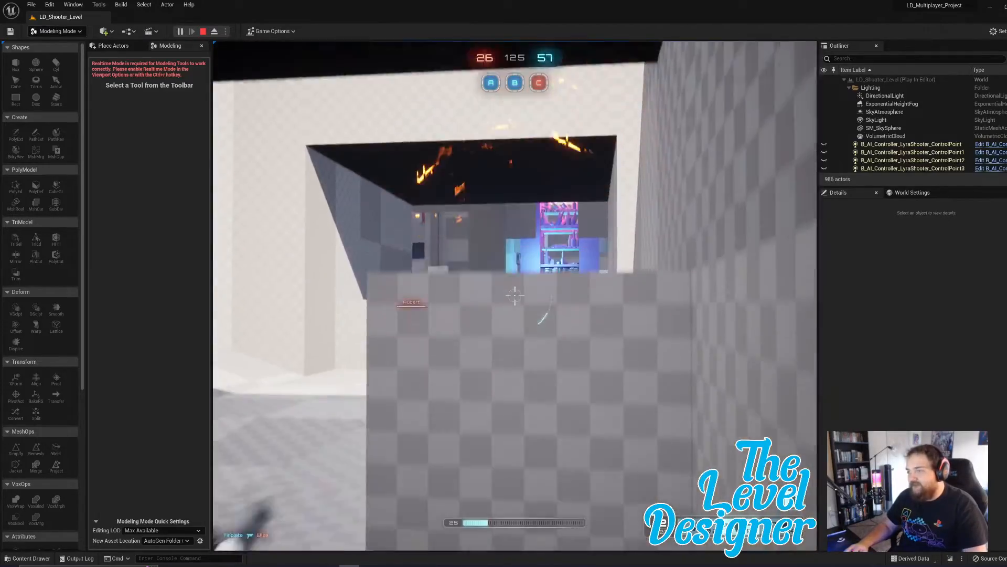
pyautogui.click(515, 295)
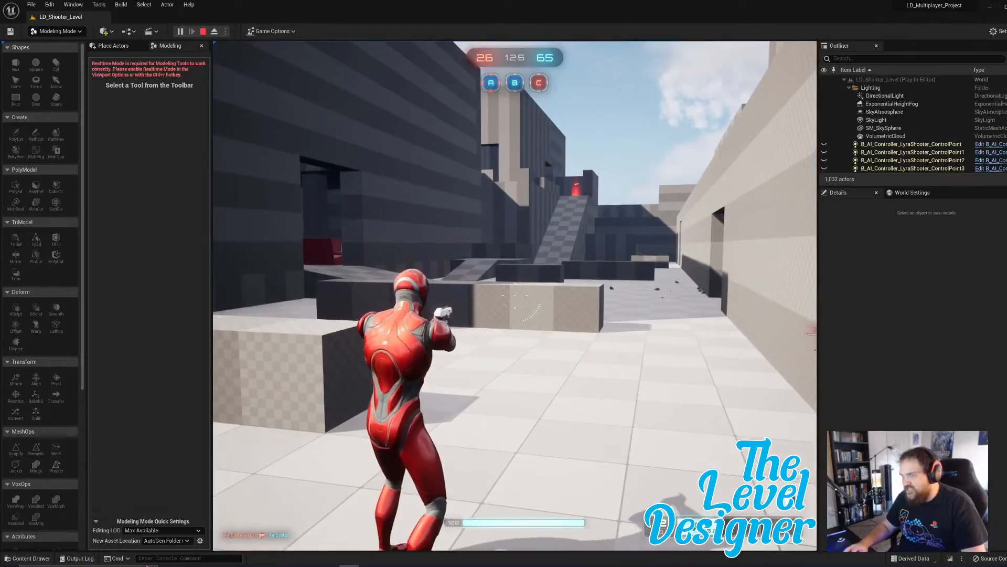
# - Run from the outdoor yard past the low cover walls into the bar and through its control point
pyautogui.press('w')
pyautogui.press('w')
pyautogui.press('space')
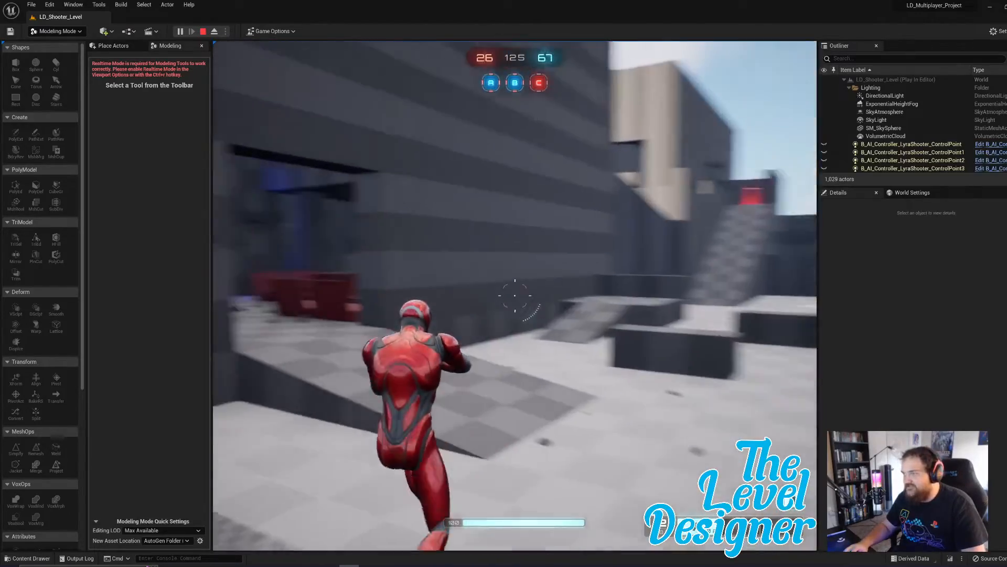
pyautogui.press('w')
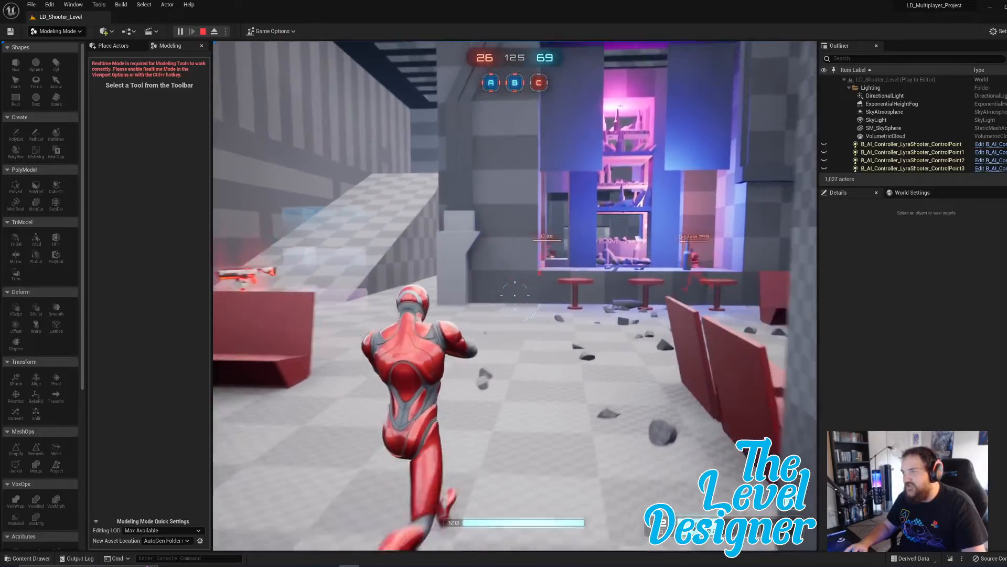
pyautogui.press('w')
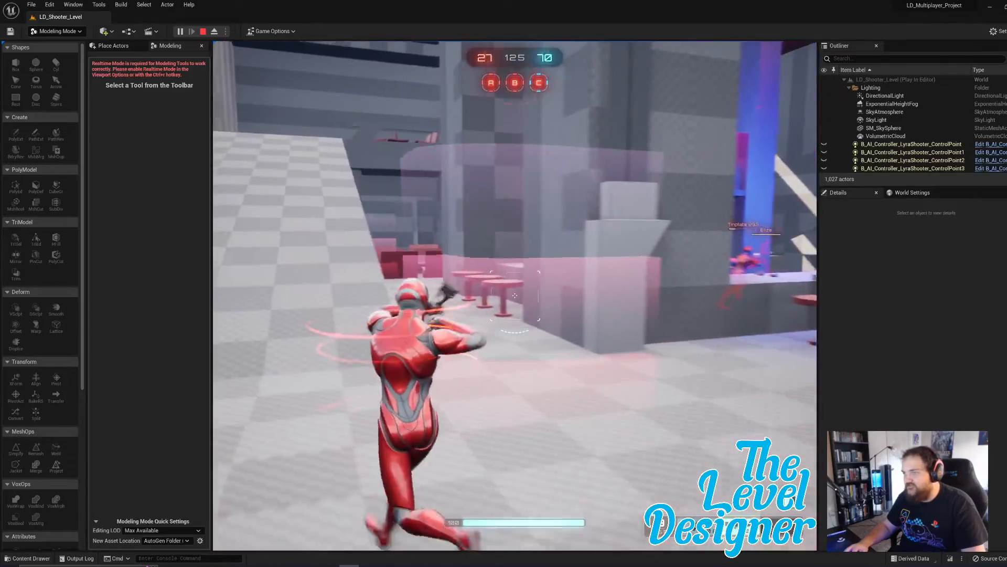
pyautogui.press('w')
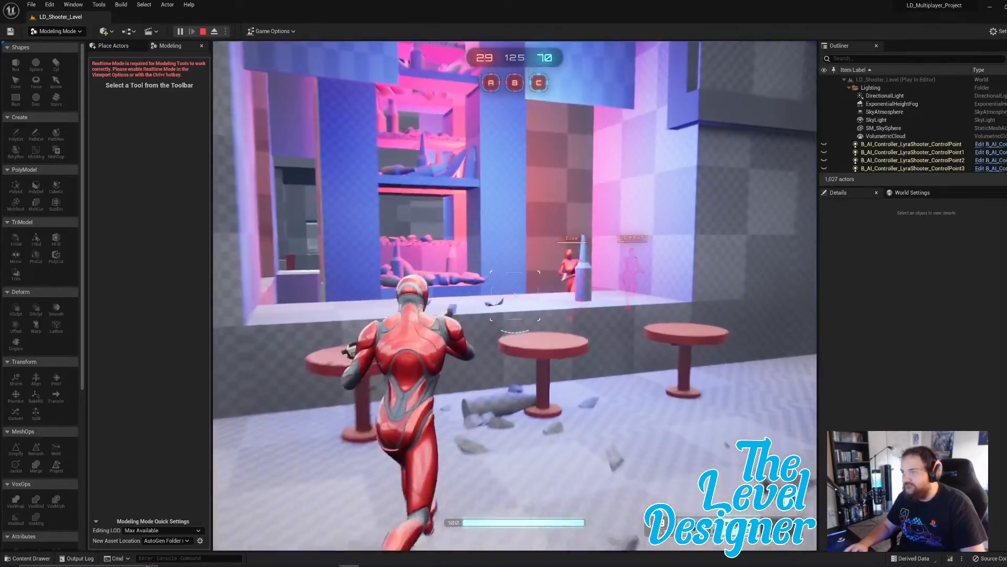
# - Jump at the bar counter and run out past the red seating to the doorway with cover blocks
pyautogui.press('space')
pyautogui.press('w')
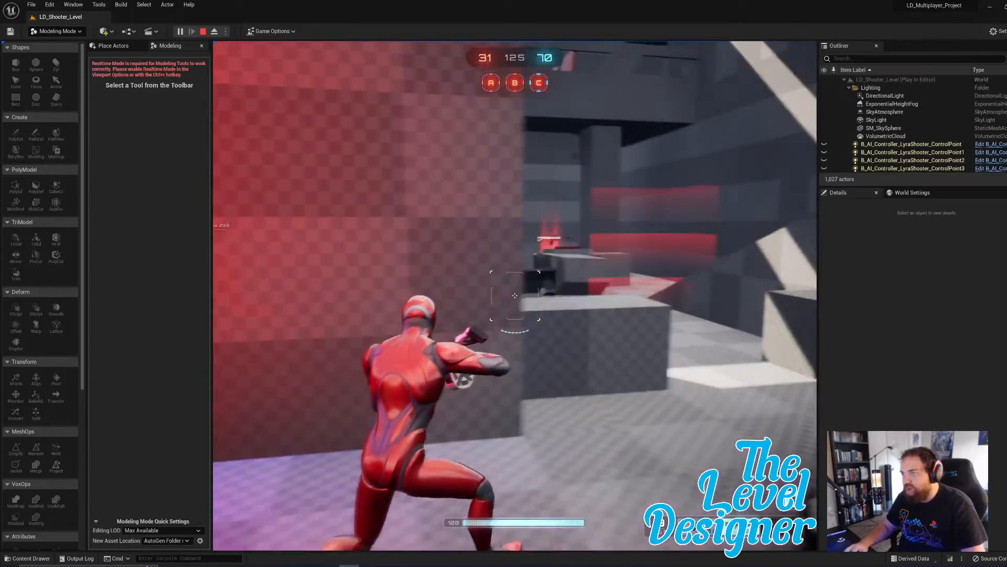
pyautogui.press('w')
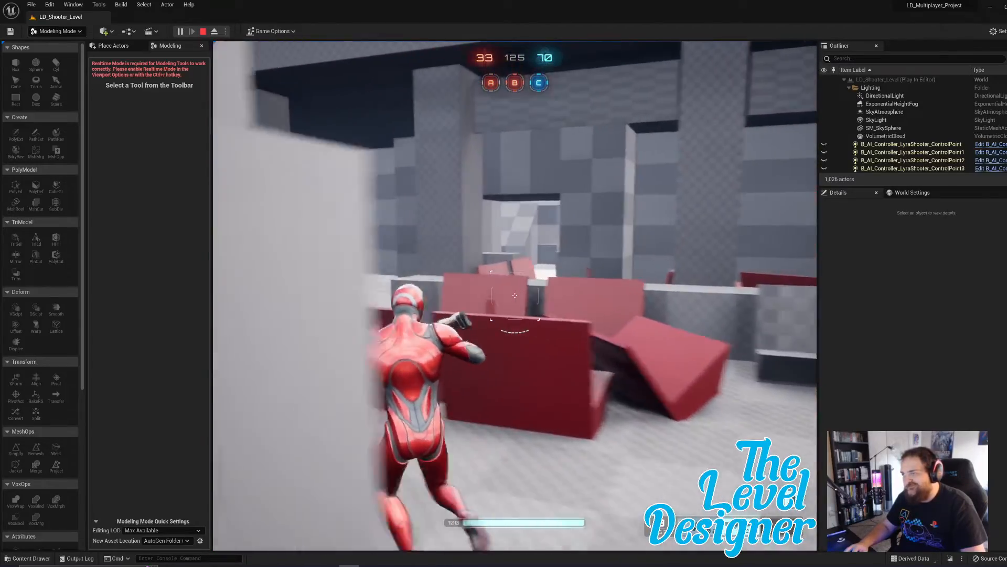
pyautogui.press('w')
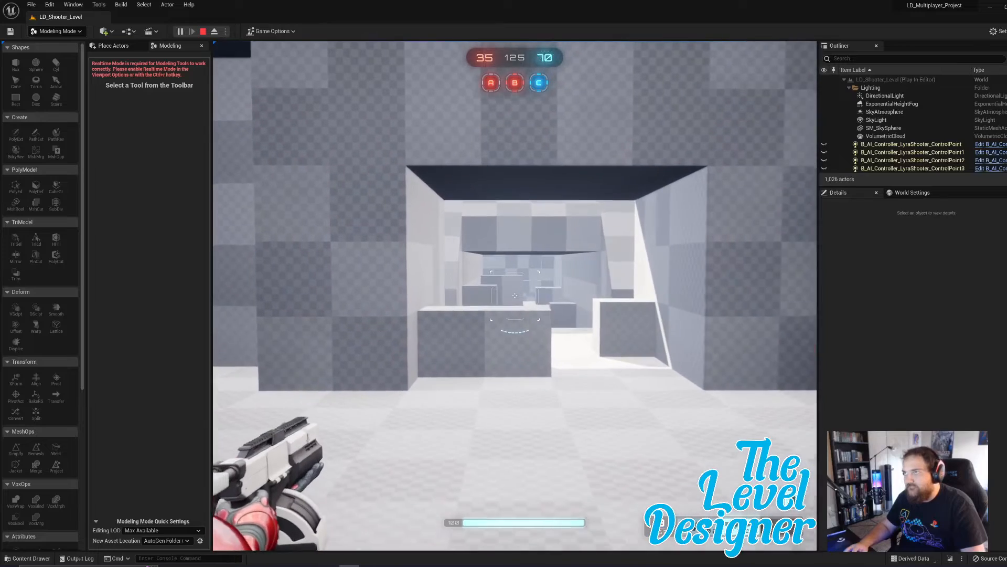
# - Stop the play session and inspect the roofed stair structure and its cover cubes in the editor
pyautogui.press('Escape')
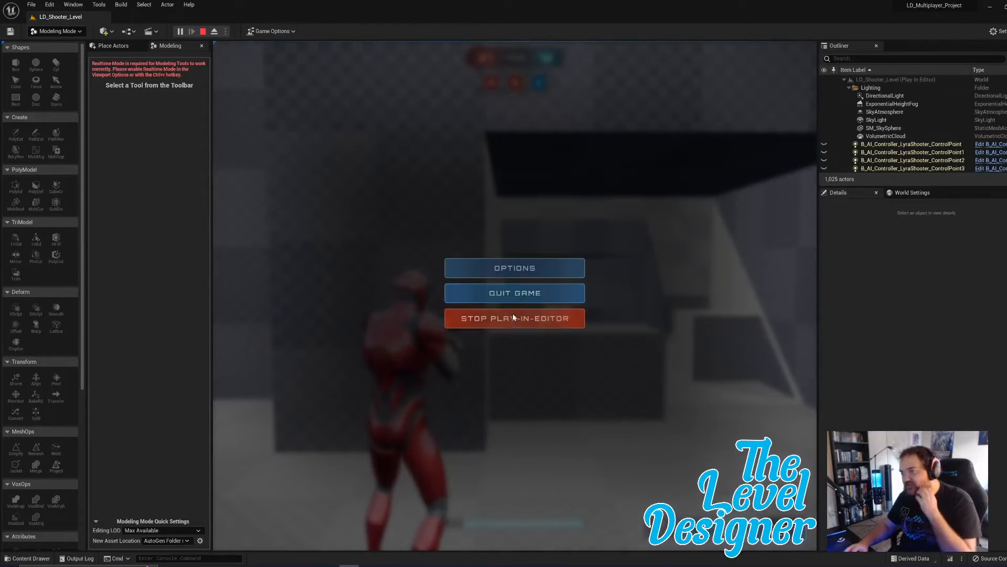
pyautogui.click(511, 324)
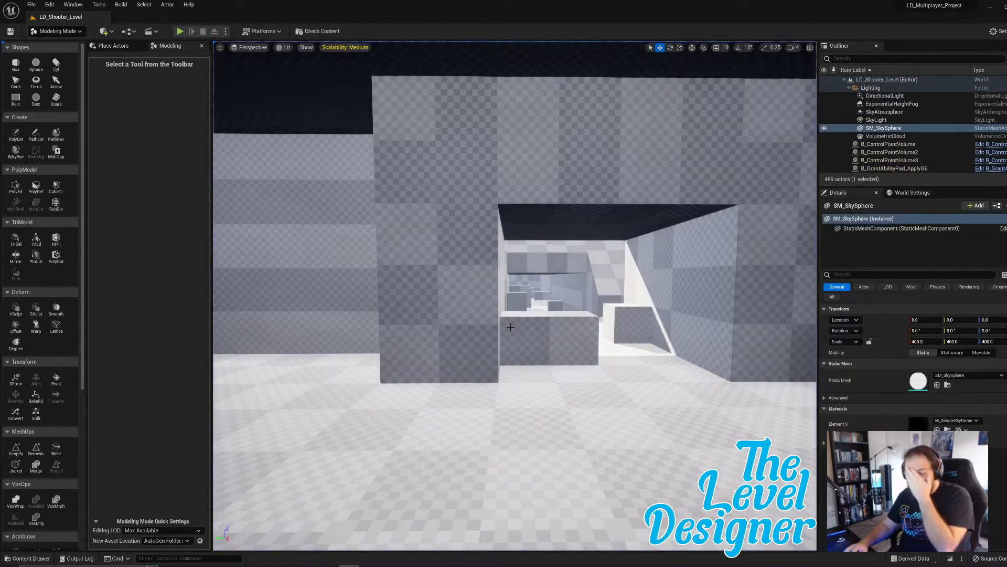
pyautogui.moveTo(588, 327); pyautogui.dragTo(624, 326, button='right')
pyautogui.press('w')
pyautogui.moveTo(741, 229); pyautogui.dragTo(653, 337, button='right')
pyautogui.press('w')
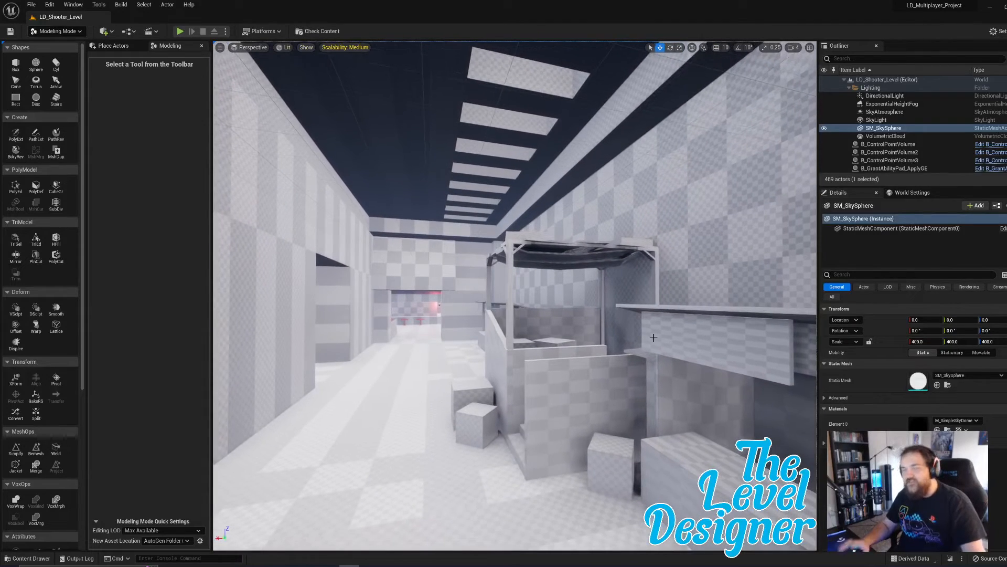